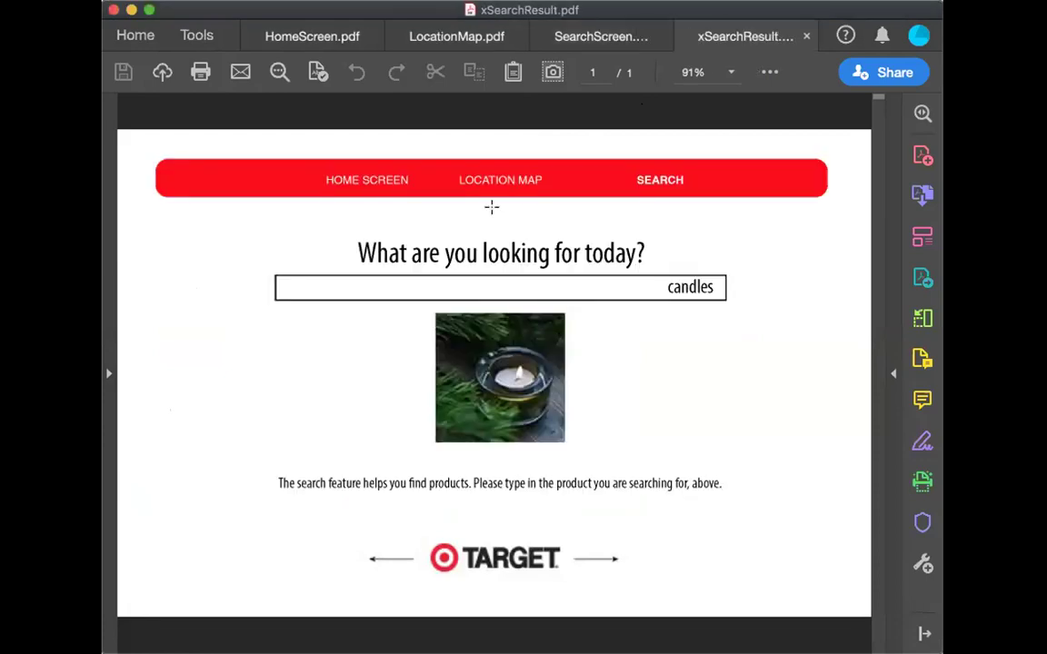
# Step: Review the open HomeScreen, LocationMap, SearchScreen and xSearchResult PDFs one after another
pyautogui.click(299, 38)
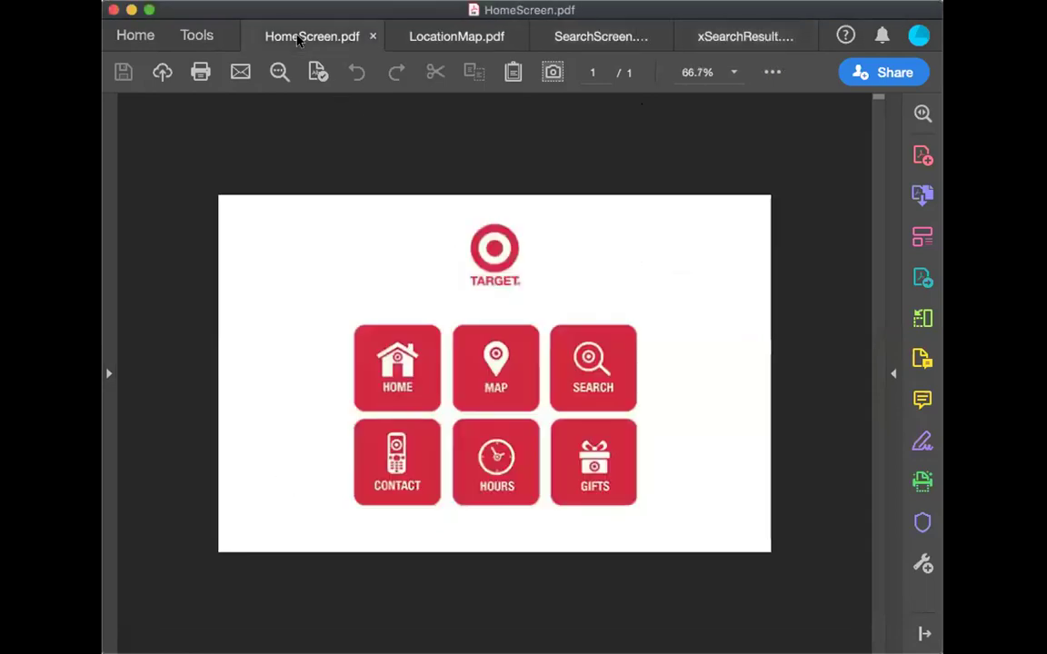
pyautogui.click(445, 37)
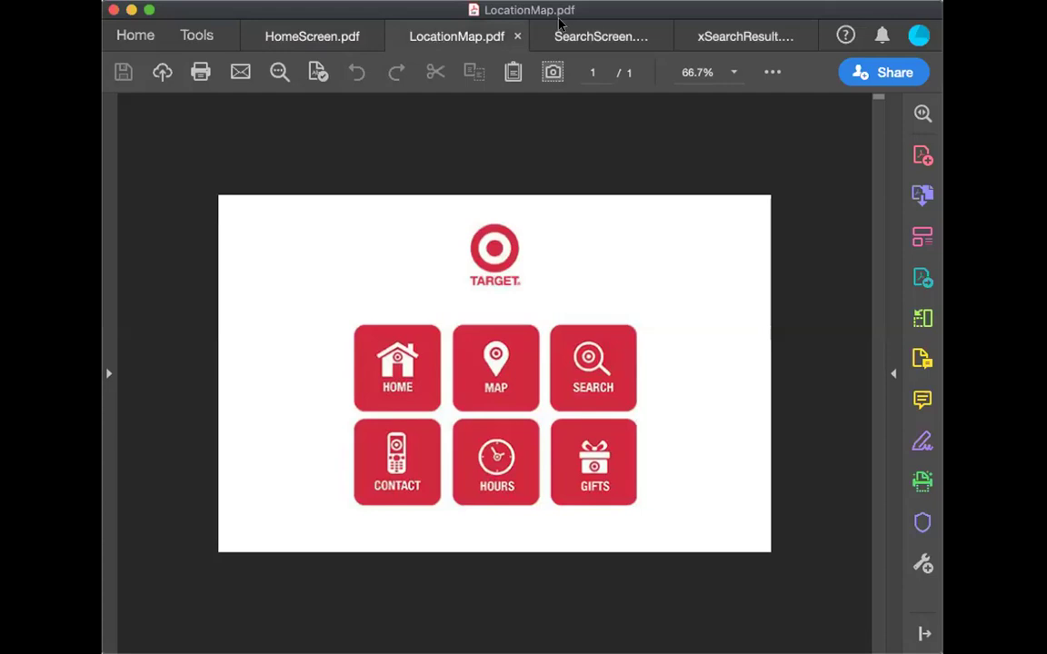
pyautogui.click(557, 37)
pyautogui.click(731, 40)
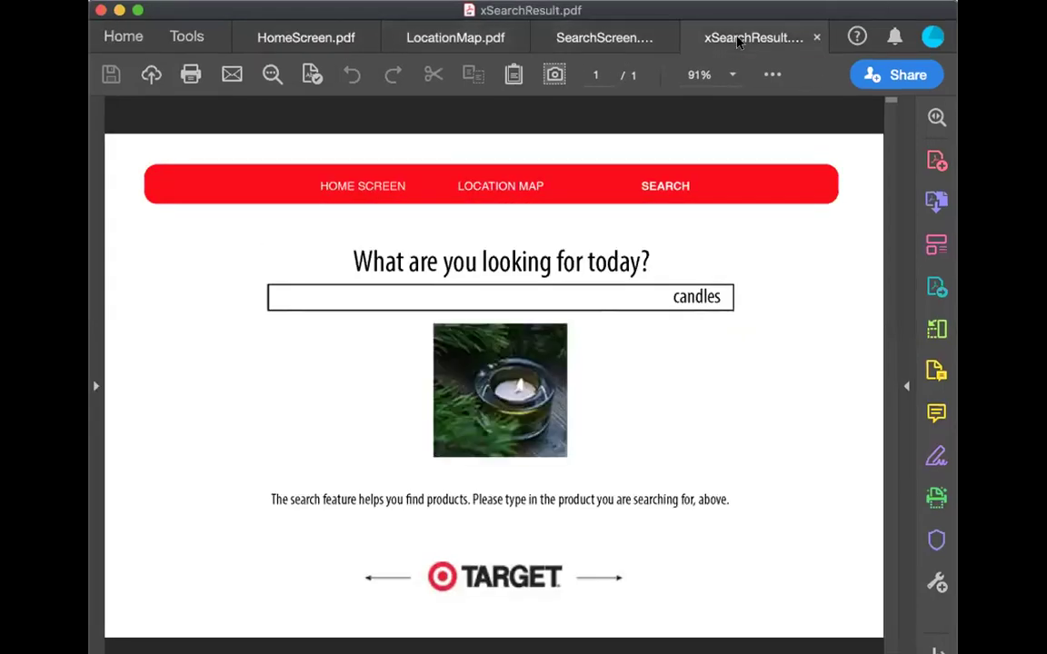
# Step: Open HomeScreenMockup.pdf from the PDF folder inside Assign 4 on the Desktop
pyautogui.press('super+o')
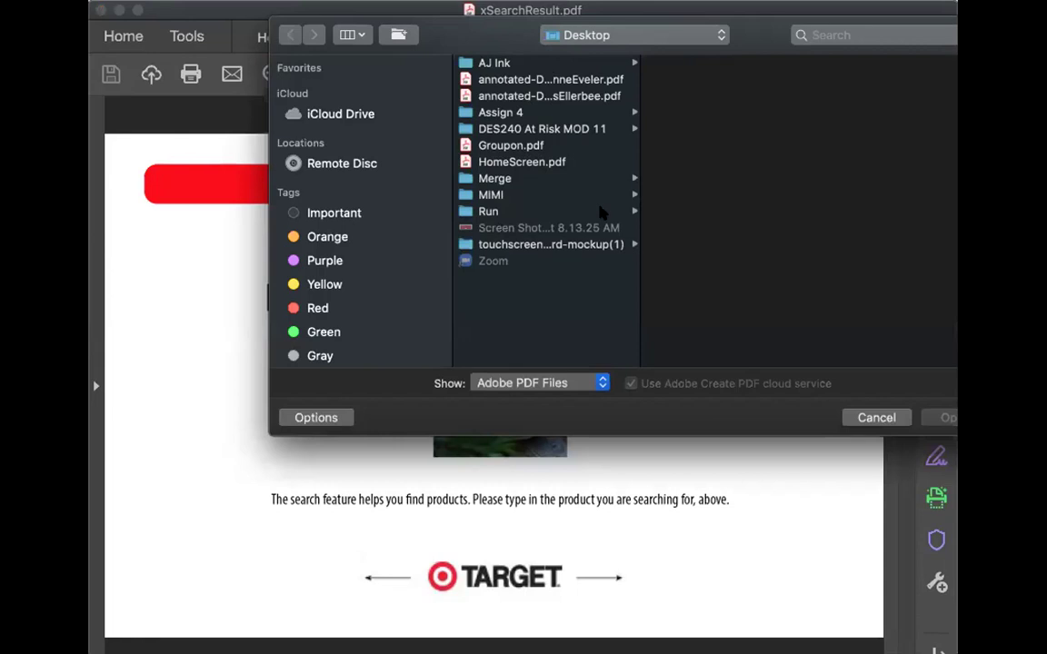
pyautogui.click(558, 112)
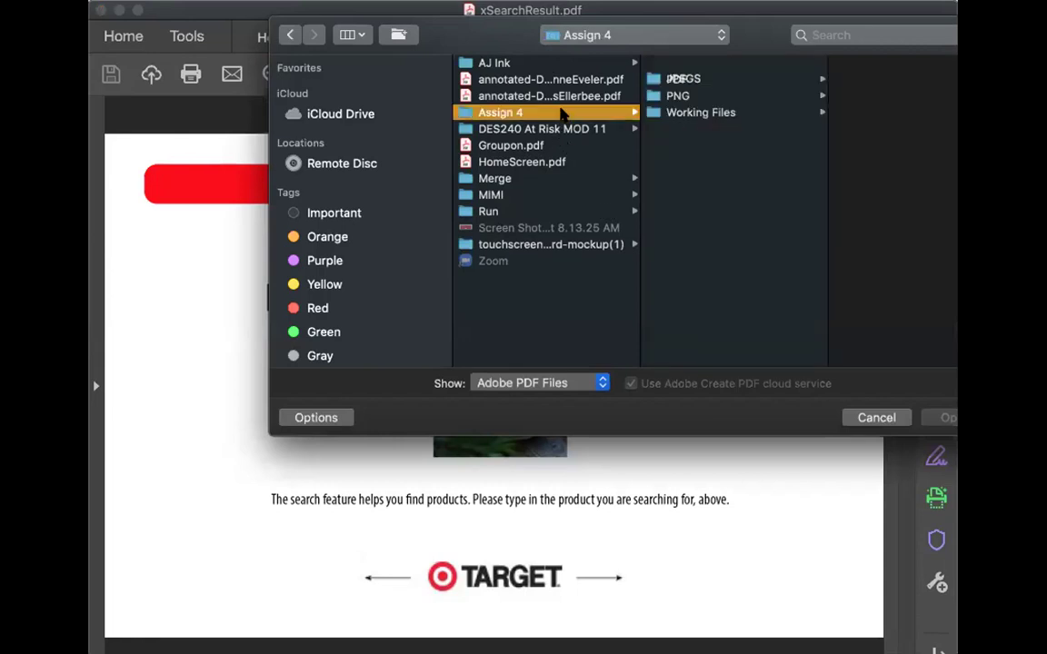
pyautogui.click(743, 79)
pyautogui.click(898, 81)
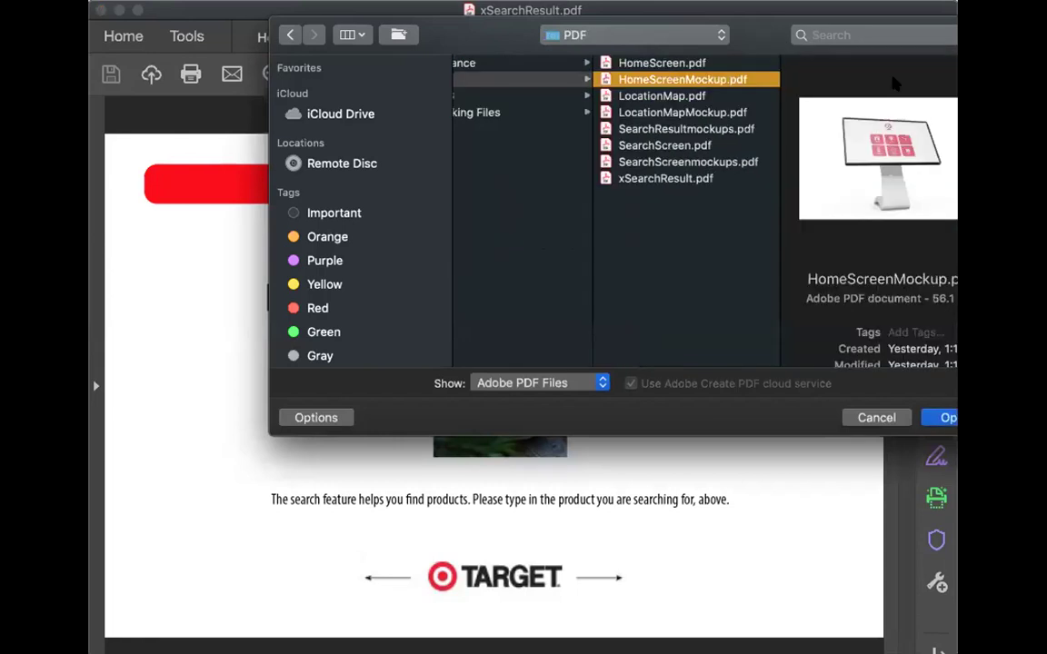
pyautogui.press('Return')
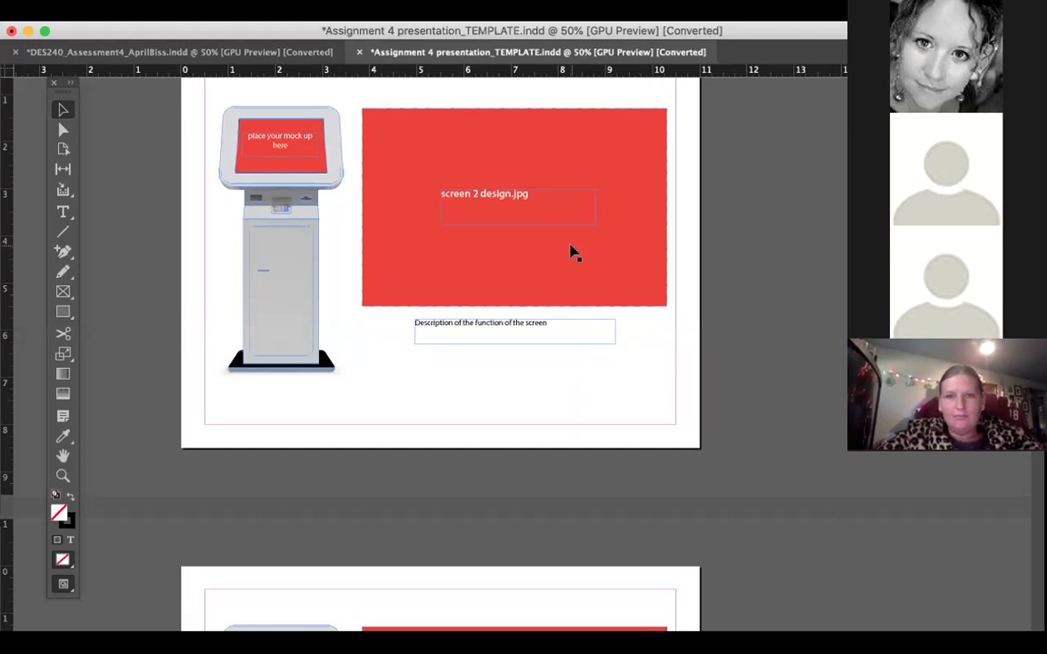
# Step: Examine the kiosk screen pages of the InDesign presentation template, including the screen 2 design placeholder frame
pyautogui.scroll(-10, 573, 253)
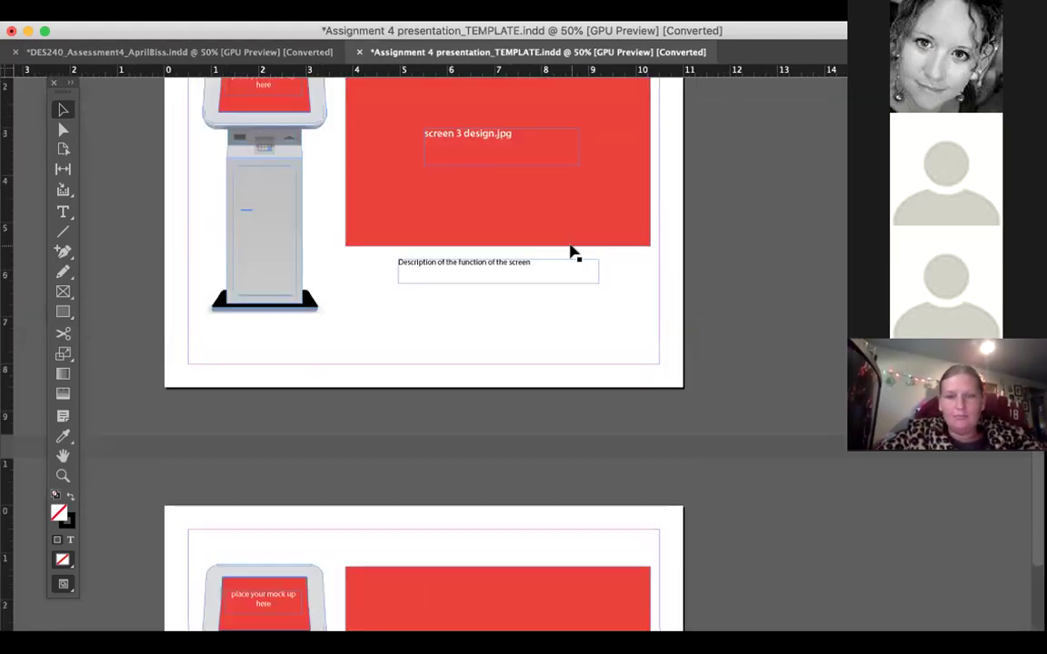
pyautogui.scroll(10, 573, 252)
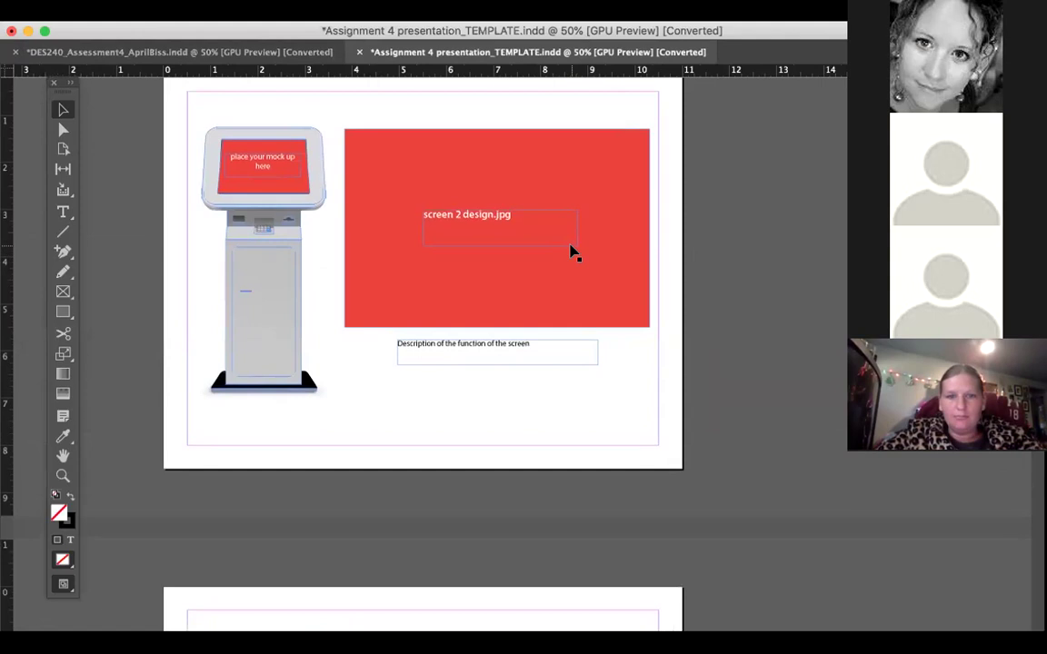
pyautogui.scroll(1, 582, 243)
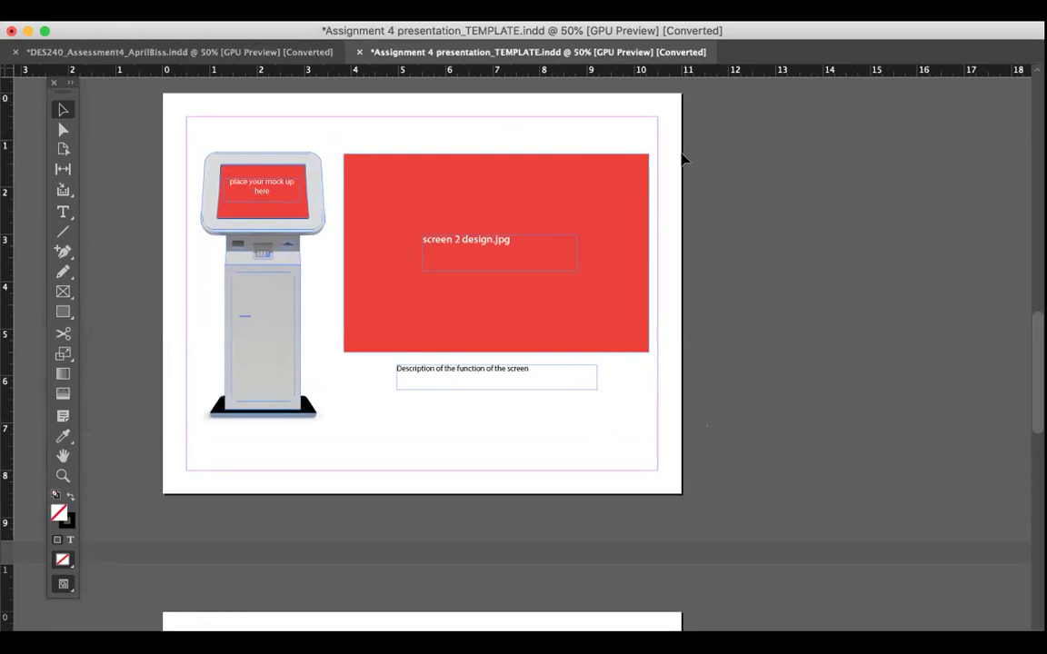
pyautogui.click(457, 249)
pyautogui.click(295, 2)
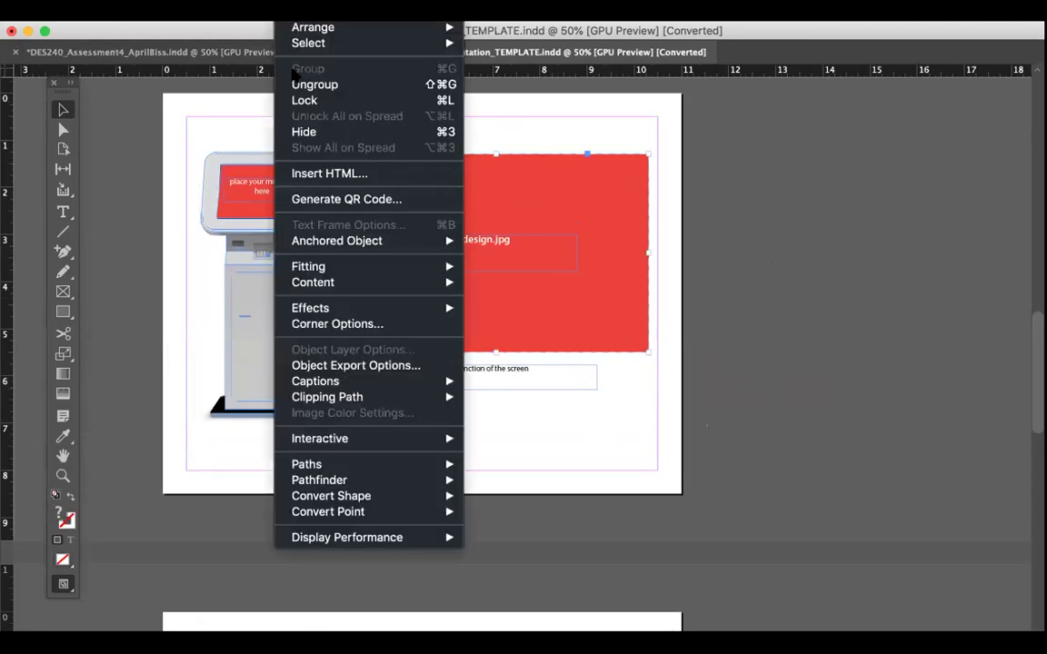
pyautogui.click(776, 205)
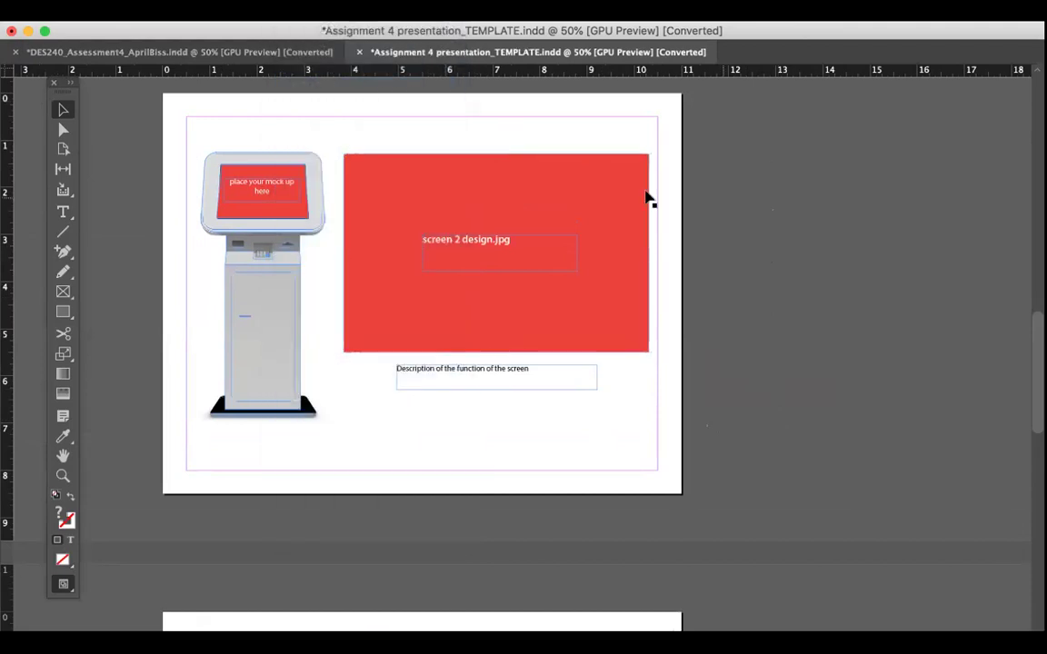
# Step: Go to the template's title page and highlight the interactive location kiosk title line
pyautogui.scroll(15, 445, 250)
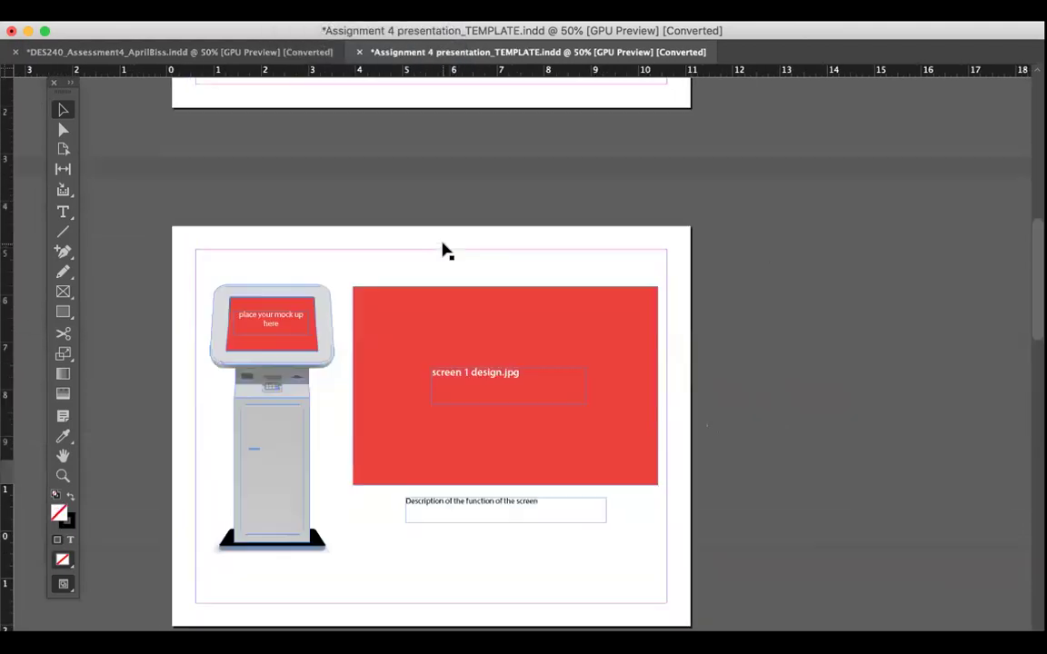
pyautogui.scroll(1, 445, 250)
pyautogui.click(63, 212)
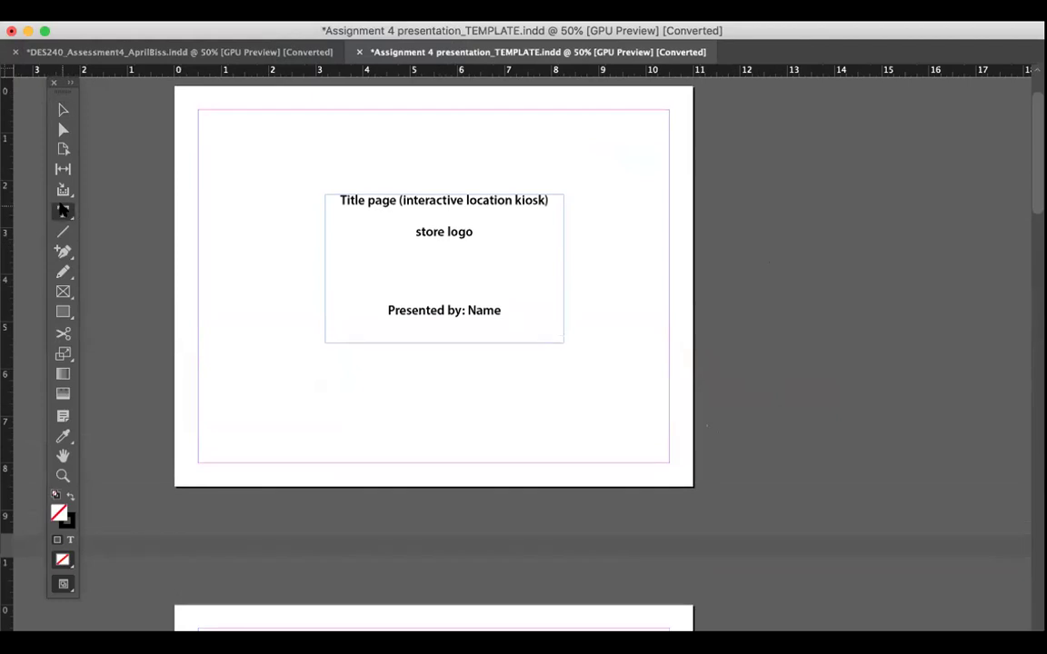
pyautogui.tripleClick(417, 202)
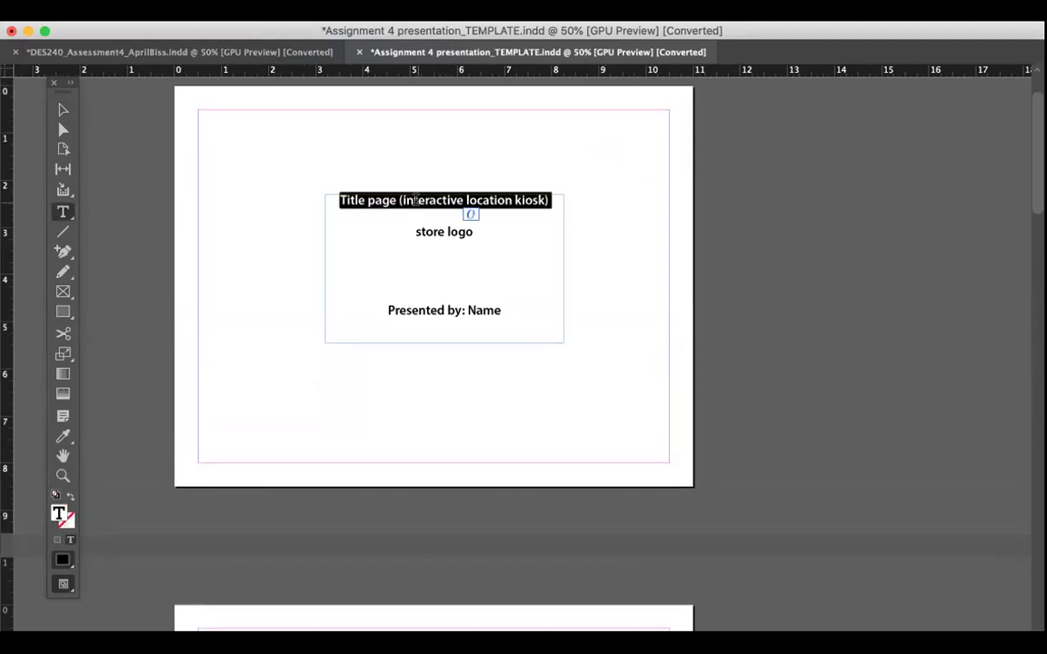
# Step: Switch to the DES240 Assessment 4 document and examine the Interactive Target Kiosk heading on its title page
pyautogui.click(187, 50)
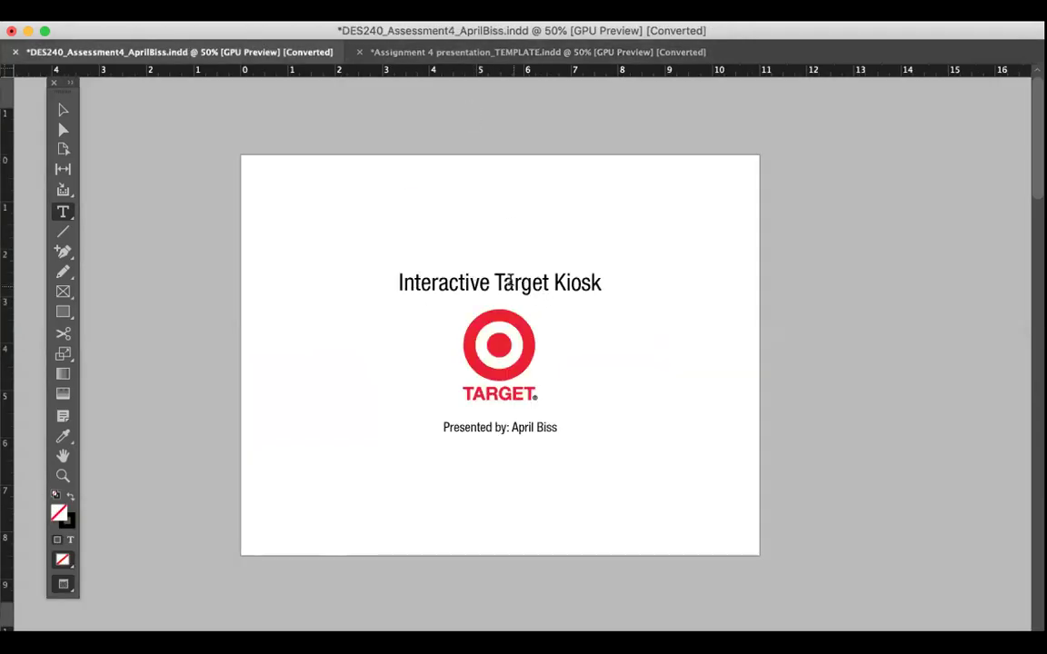
pyautogui.tripleClick(540, 275)
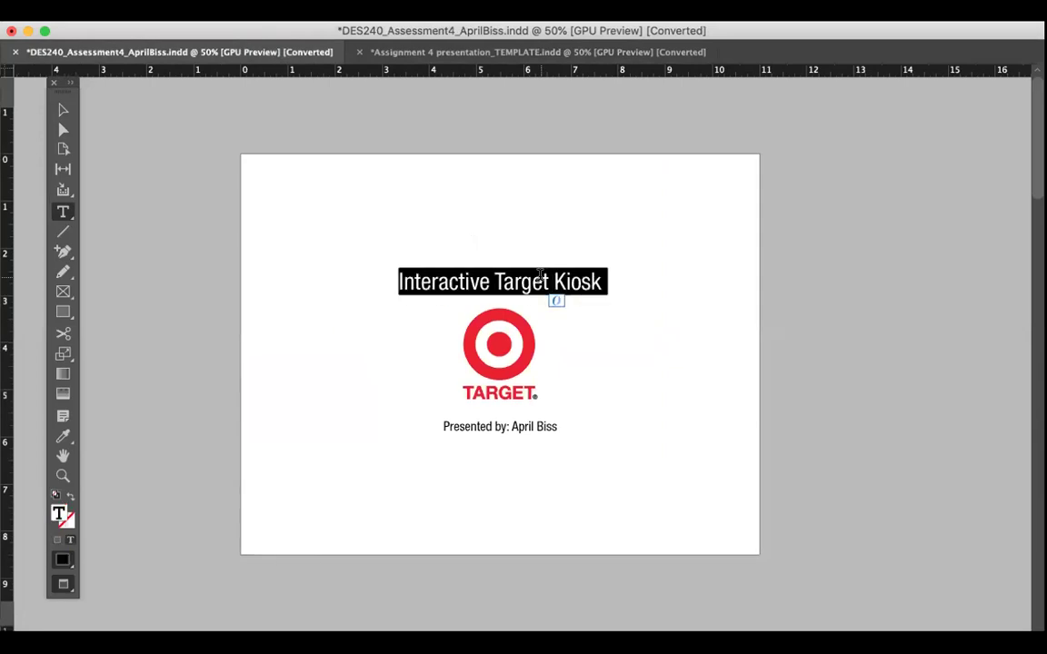
pyautogui.click(515, 284)
pyautogui.moveTo(400, 281); pyautogui.dragTo(613, 284)
pyautogui.click(586, 282)
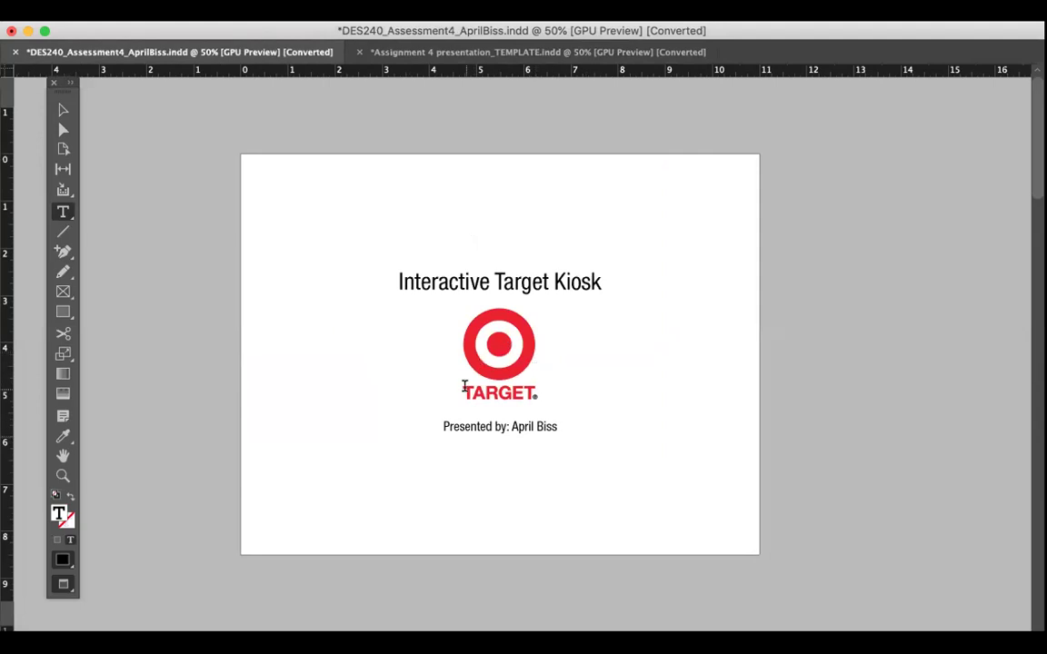
pyautogui.click(63, 109)
pyautogui.click(387, 115)
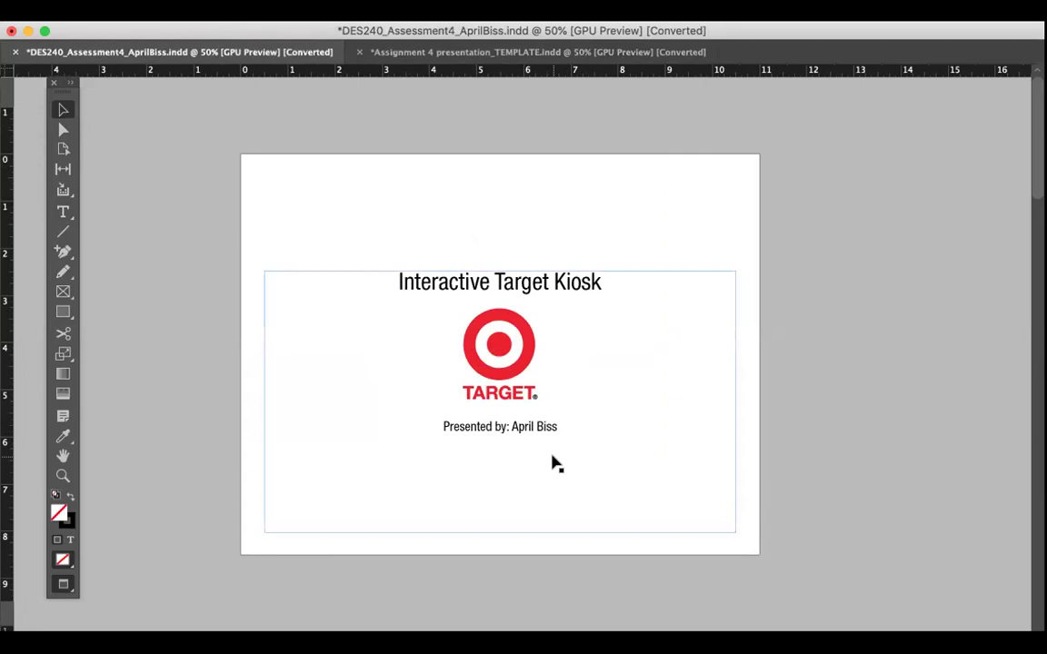
# Step: Place HomeScreen.pdf from the Desktop's Assign 4 PDF folder into the large red frame on the welcome screen page
pyautogui.scroll(-3, 553, 463)
pyautogui.scroll(-8, 553, 463)
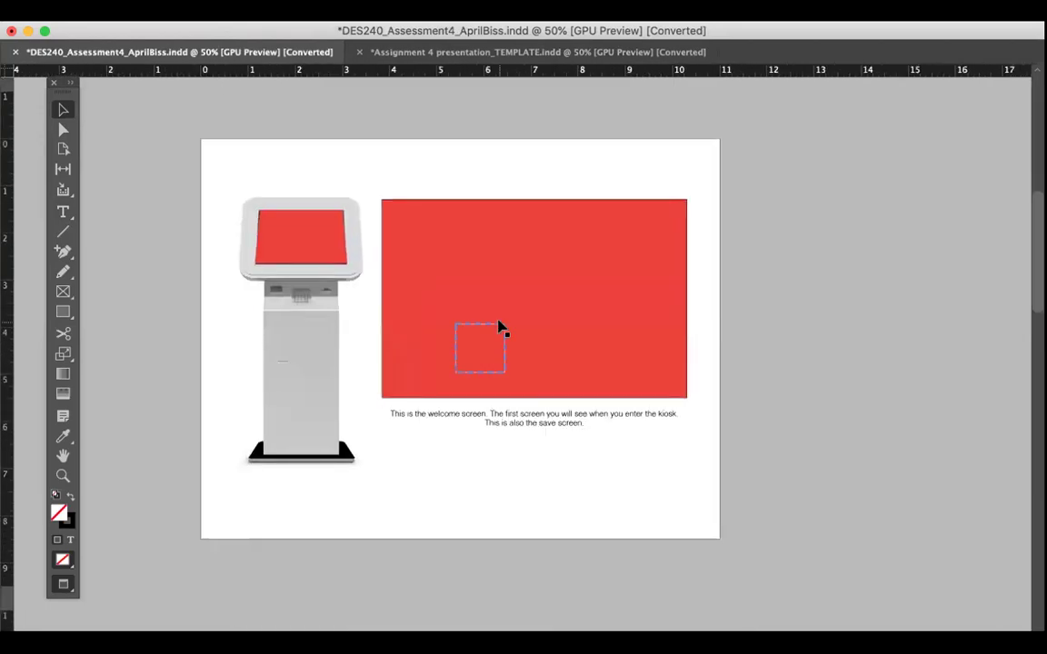
pyautogui.click(498, 327)
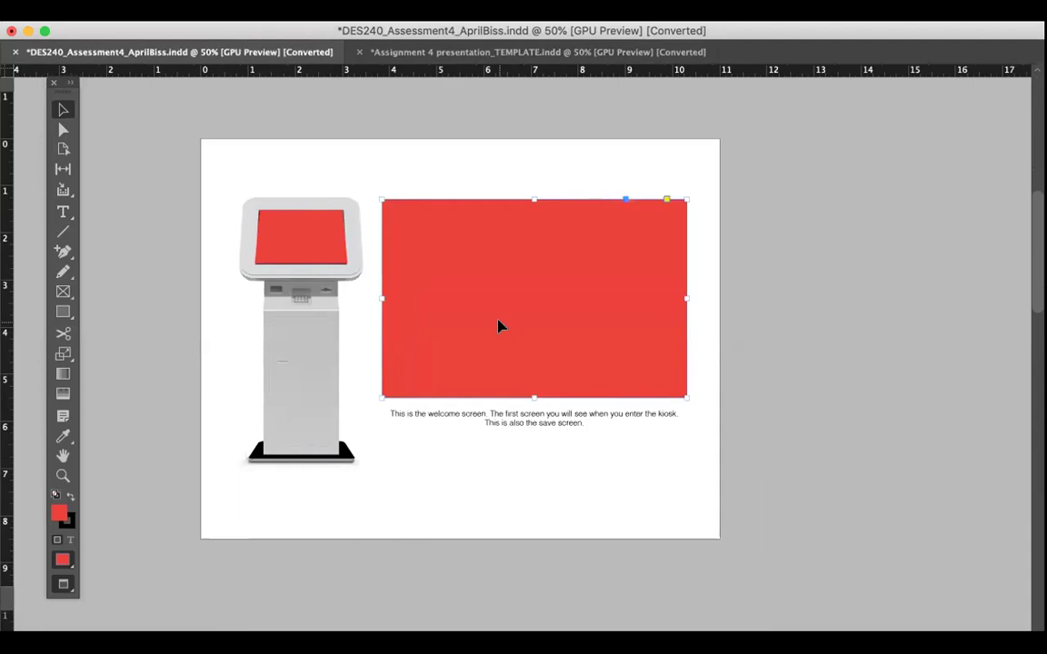
pyautogui.press('super+d')
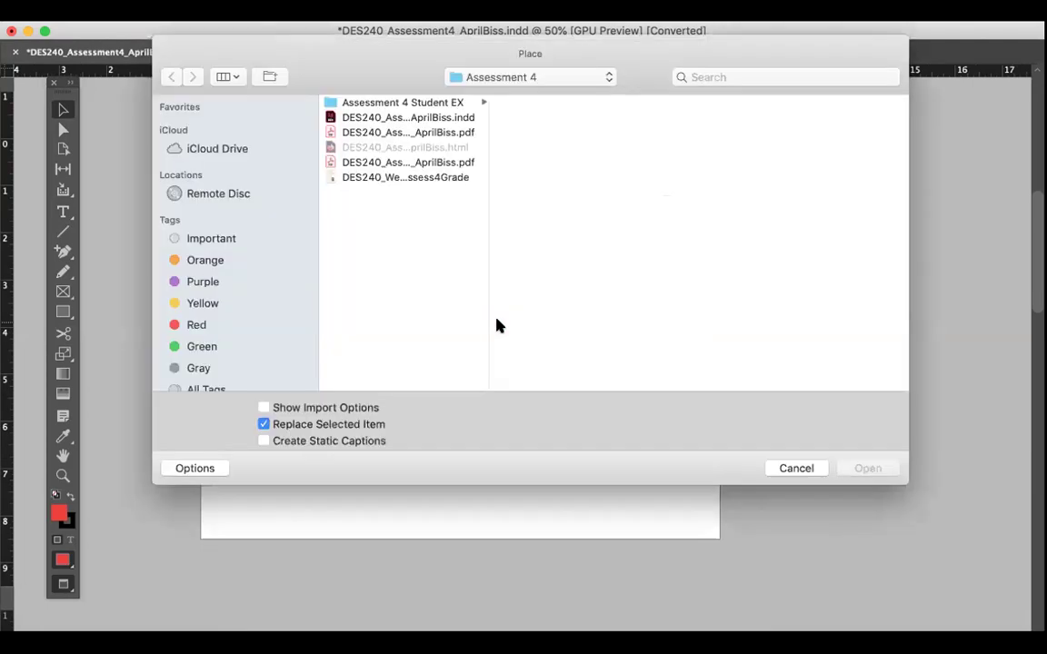
pyautogui.click(523, 79)
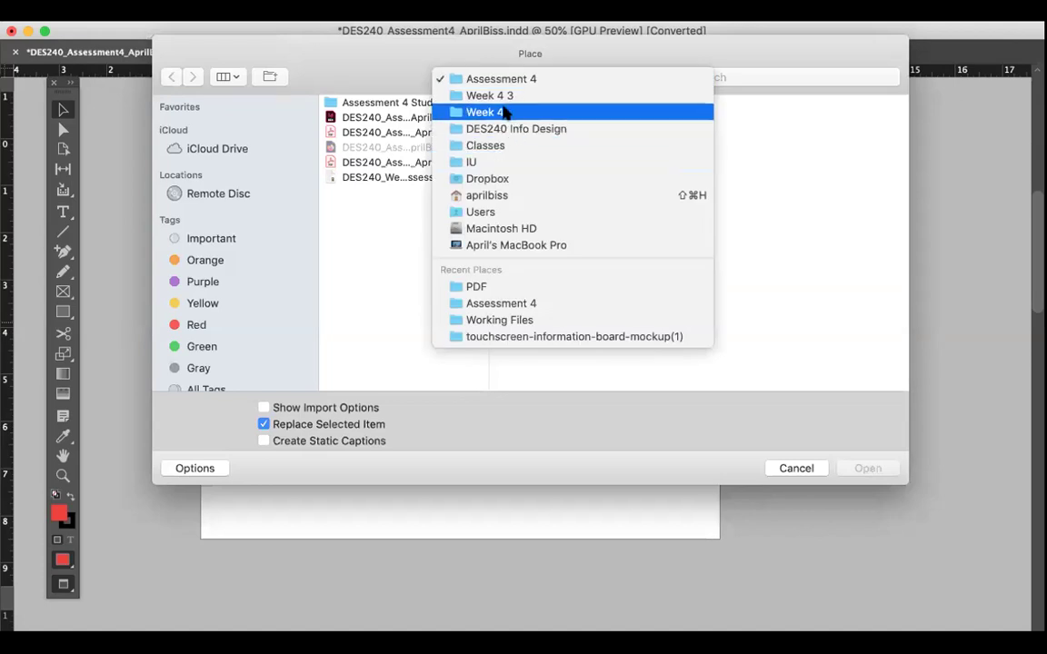
pyautogui.click(533, 198)
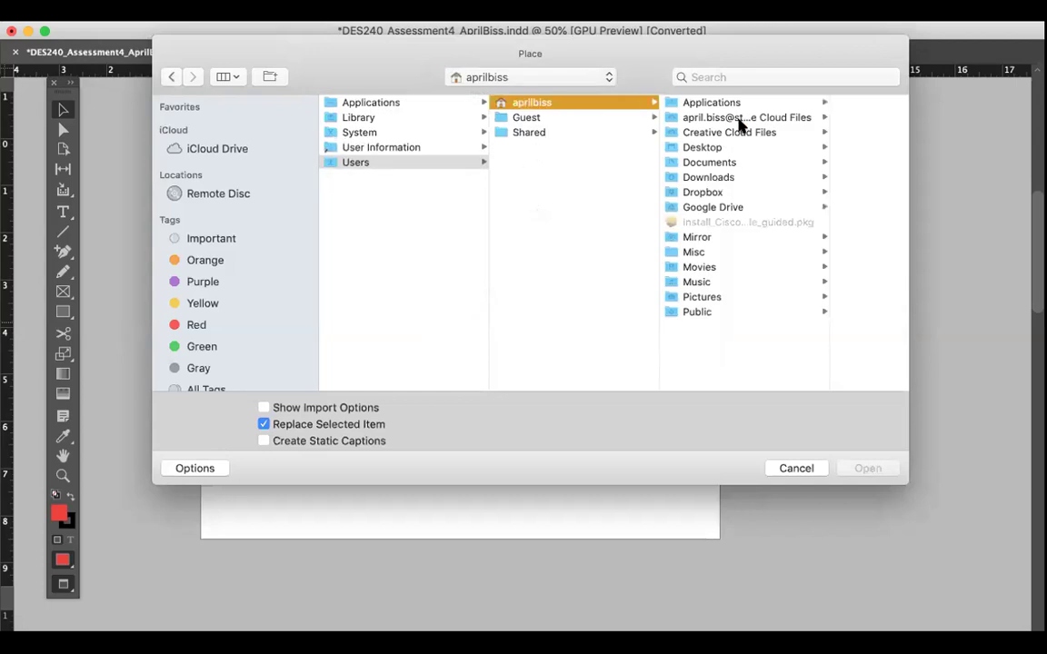
pyautogui.click(731, 146)
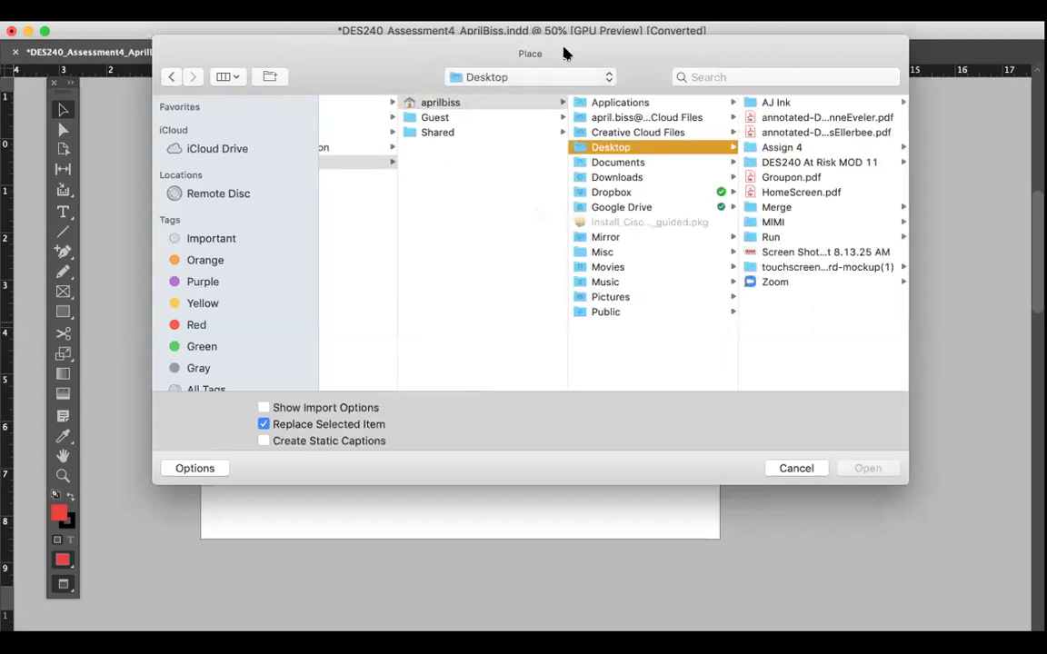
pyautogui.moveTo(563, 53); pyautogui.dragTo(344, 50)
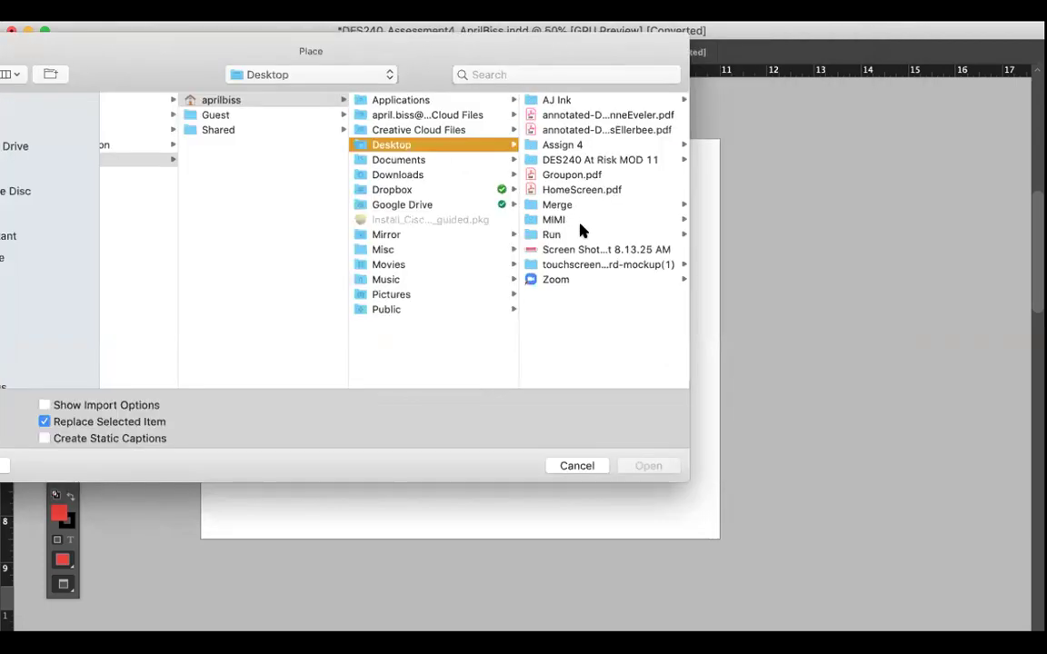
pyautogui.click(575, 145)
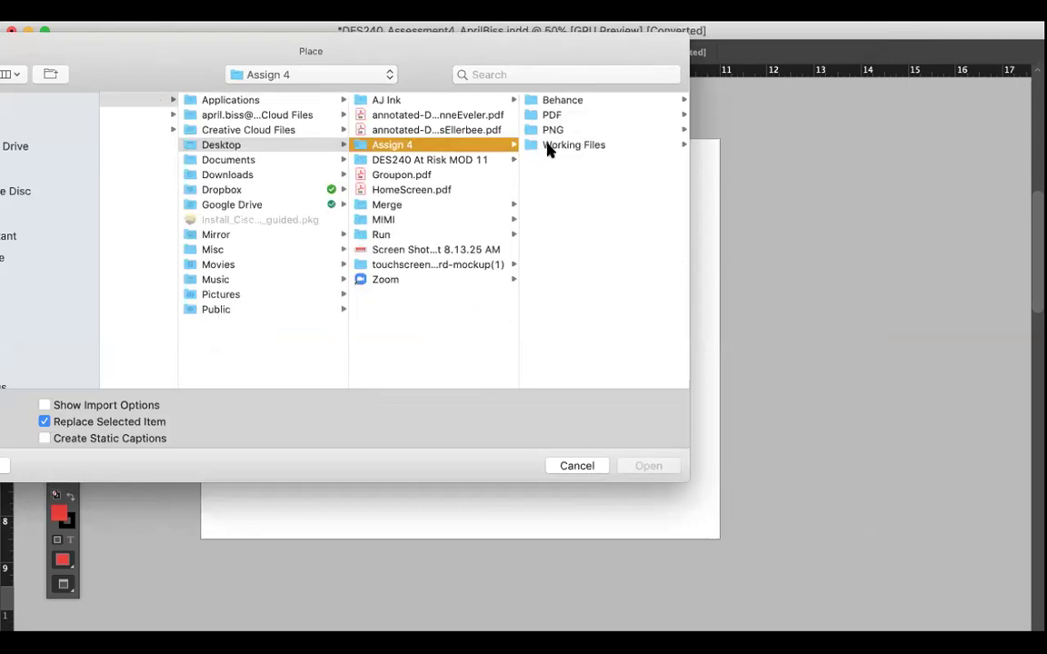
pyautogui.click(556, 115)
pyautogui.click(554, 101)
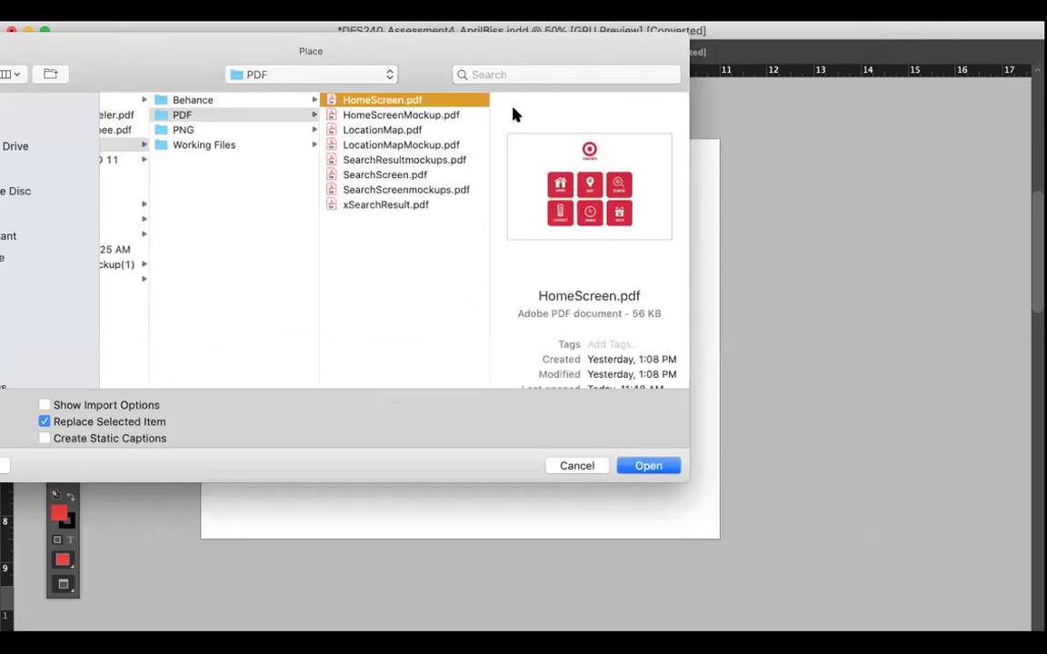
pyautogui.click(640, 465)
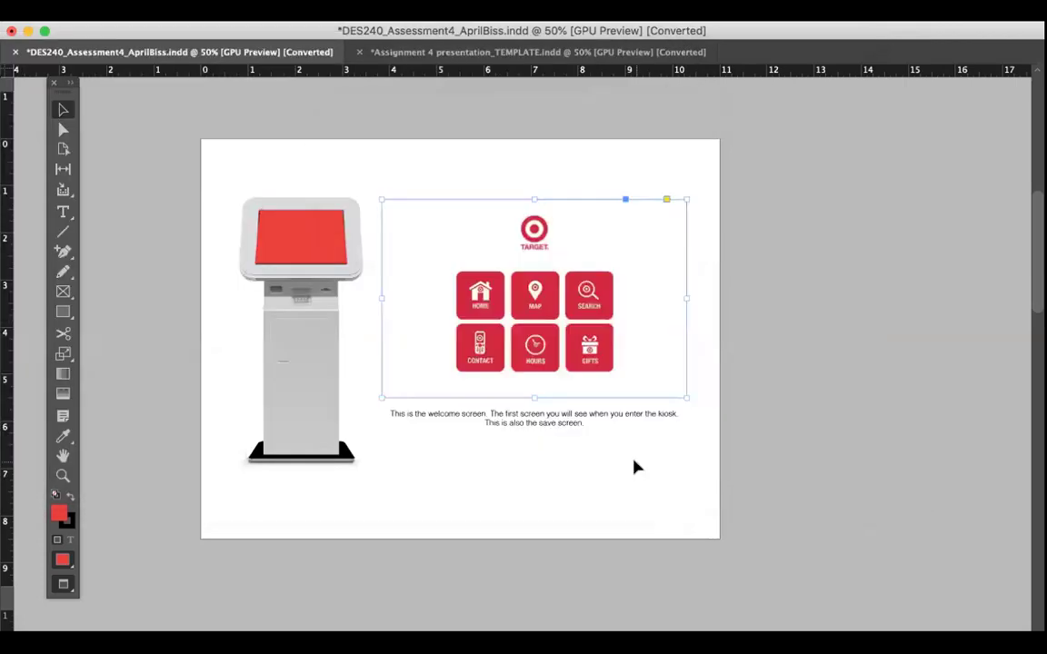
pyautogui.click(493, 145)
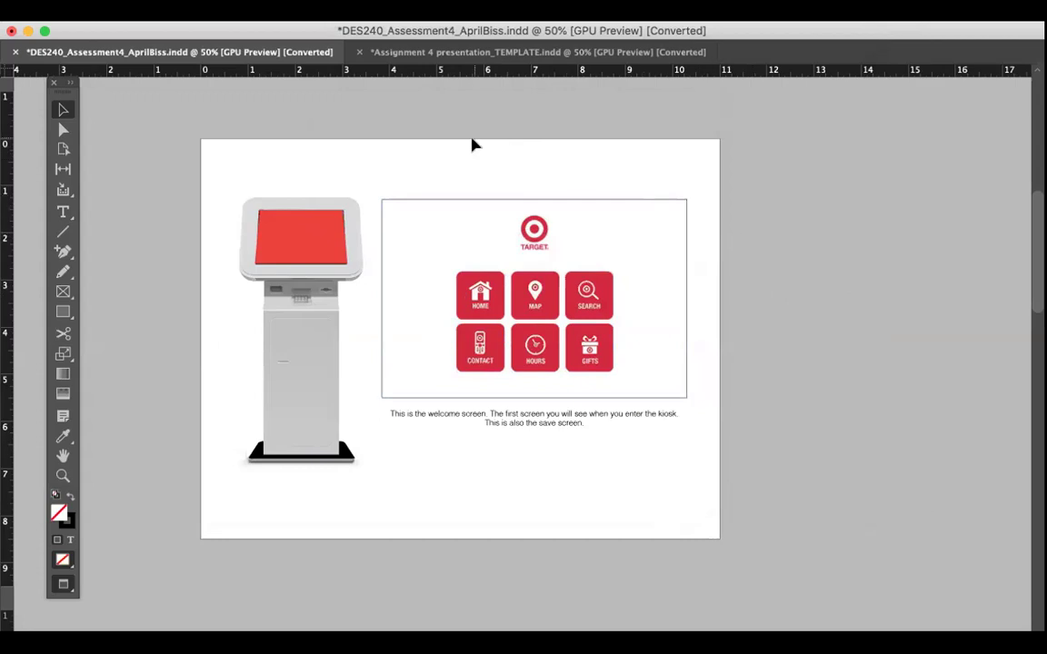
# Step: Zoom in to 300% on the kiosk's red screen area and examine its slanted right edge and upper corner
pyautogui.click(314, 234)
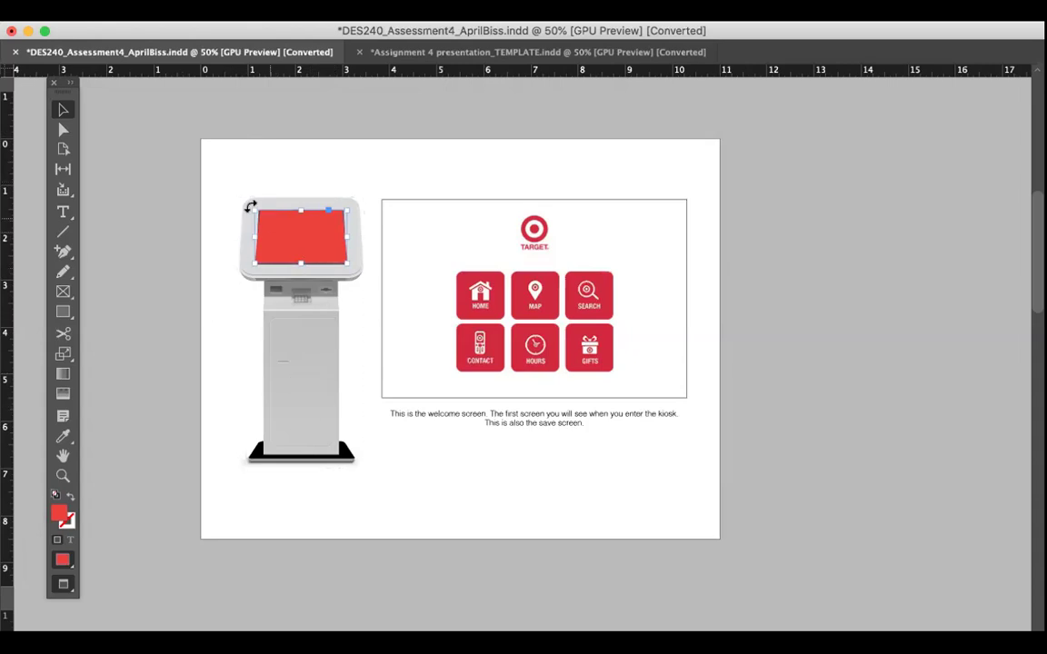
pyautogui.click(220, 238)
pyautogui.click(63, 476)
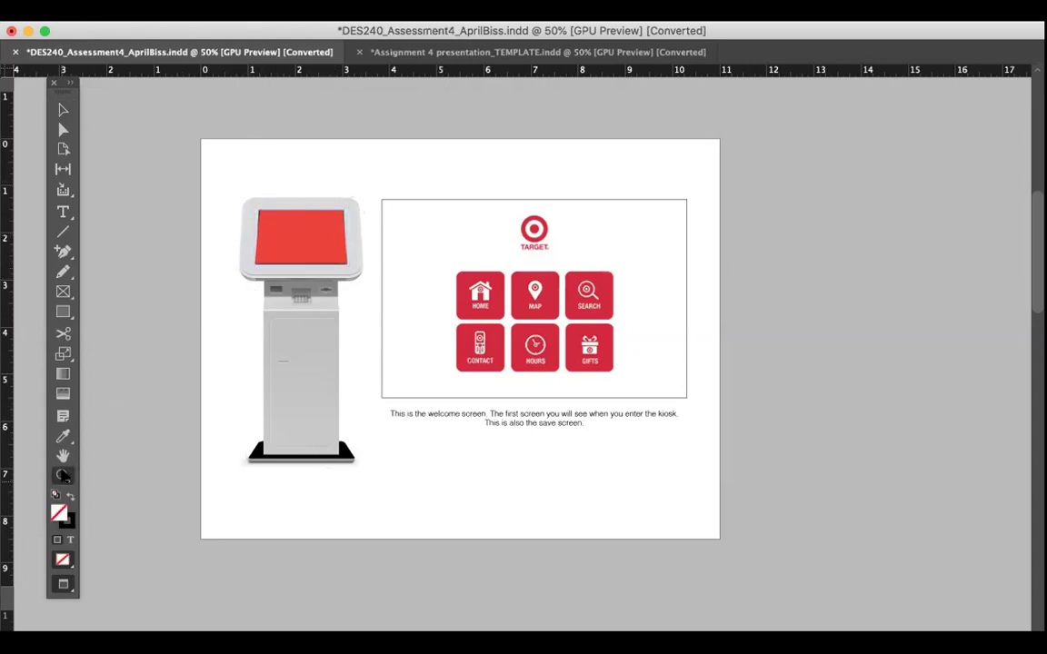
pyautogui.click(350, 235)
pyautogui.click(491, 334)
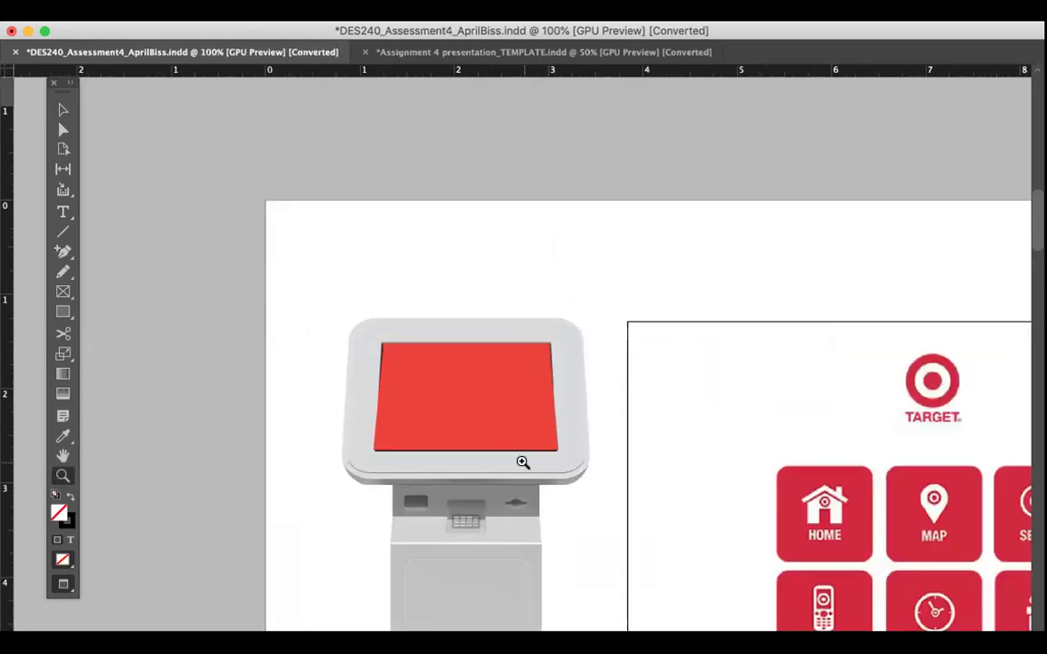
pyautogui.click(486, 327)
pyautogui.click(486, 325)
pyautogui.click(626, 357)
pyautogui.click(627, 356)
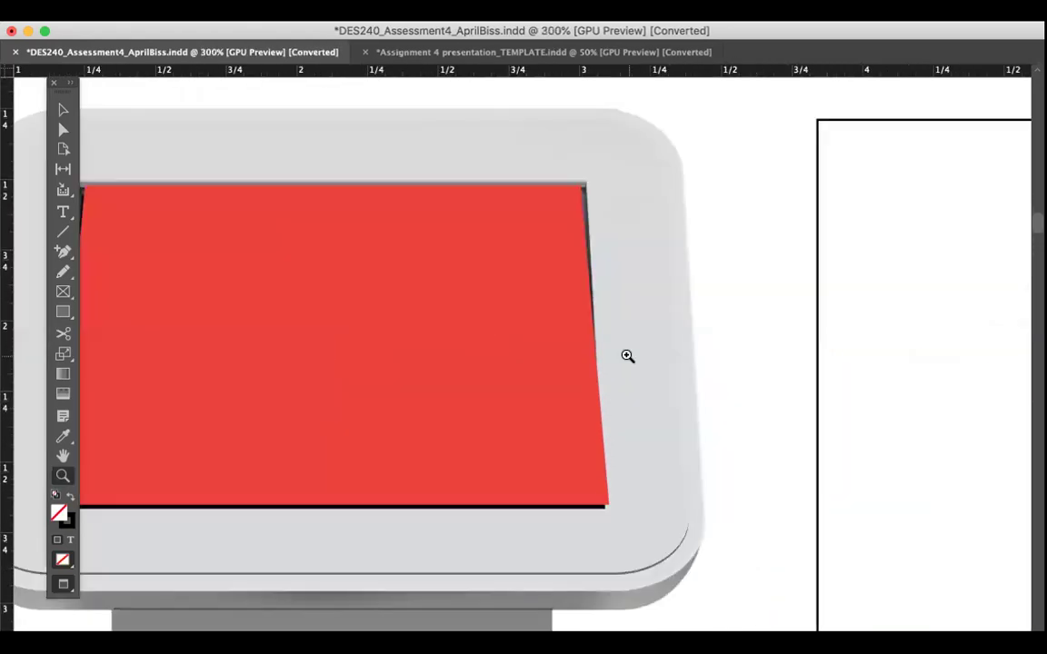
pyautogui.hscroll(-5, 455, 346)
pyautogui.hscroll(8, 455, 346)
pyautogui.scroll(3, 455, 346)
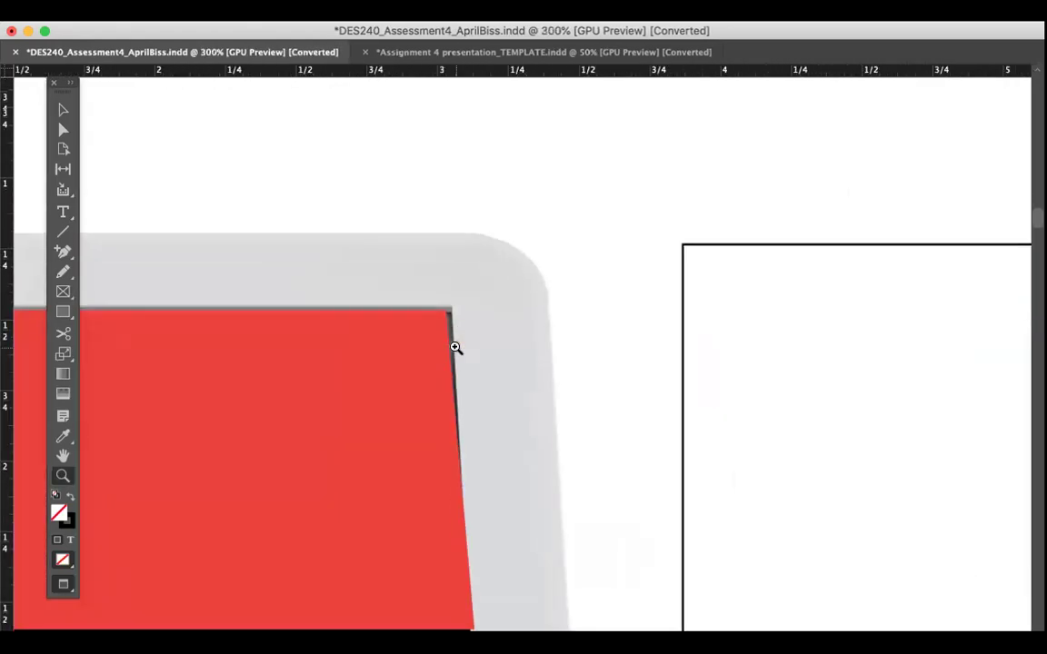
# Step: Reshape the red screen shape on the welcome page's kiosk by moving its four corner points to fit the black screen opening
pyautogui.hscroll(-5, 455, 347)
pyautogui.scroll(-7, 456, 347)
pyautogui.scroll(3, 455, 347)
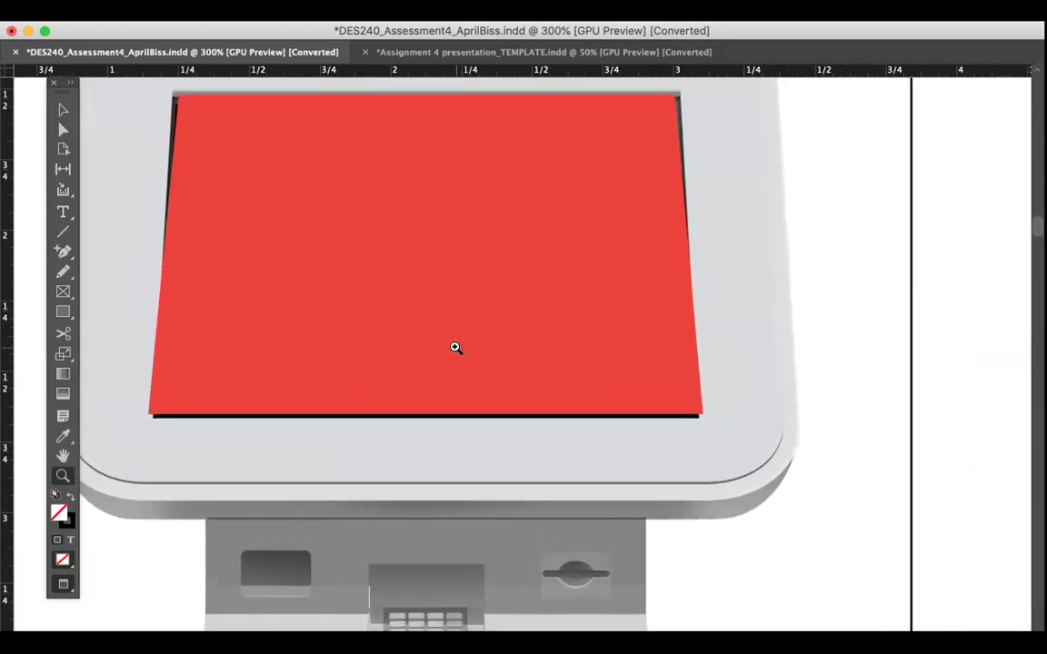
pyautogui.scroll(2, 456, 348)
pyautogui.click(454, 346)
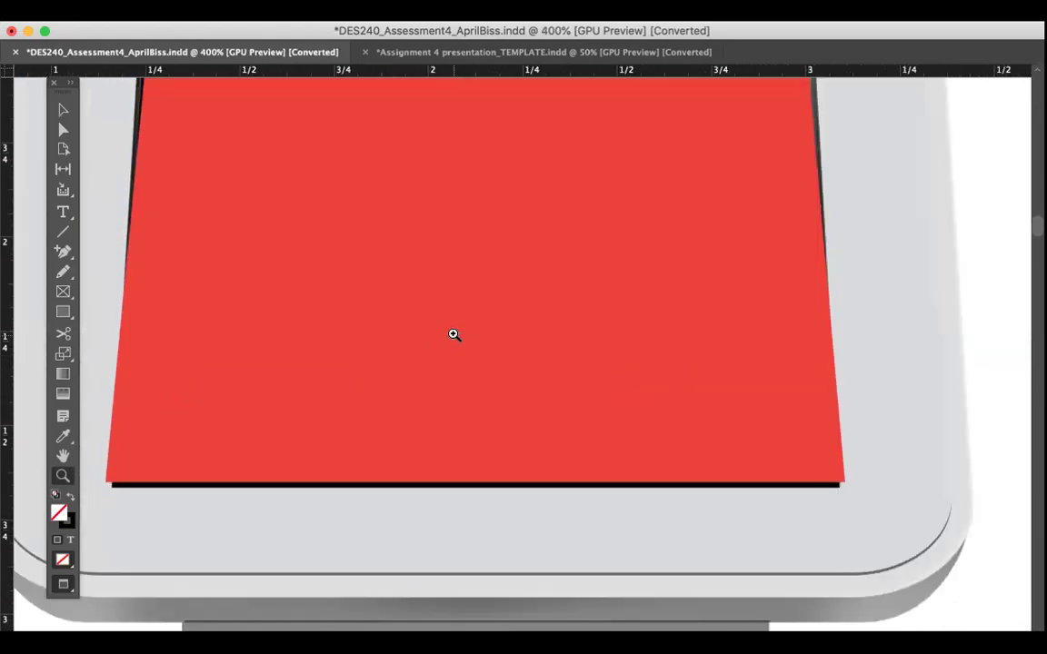
pyautogui.keyDown('alt'); pyautogui.click(454, 336); pyautogui.keyUp('alt')
pyautogui.click(63, 131)
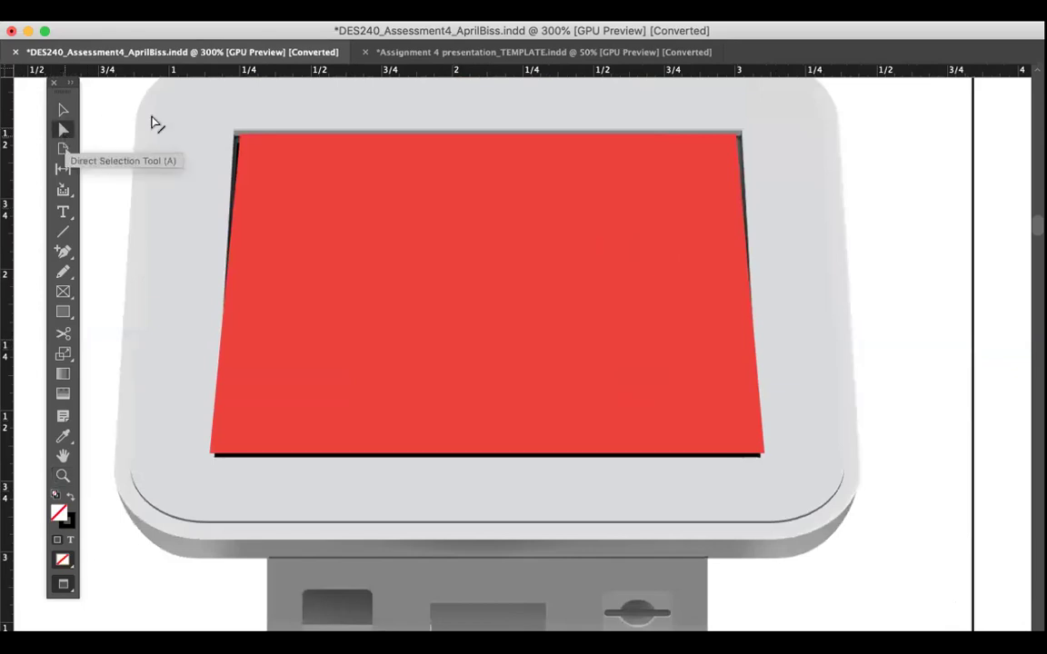
pyautogui.click(242, 138)
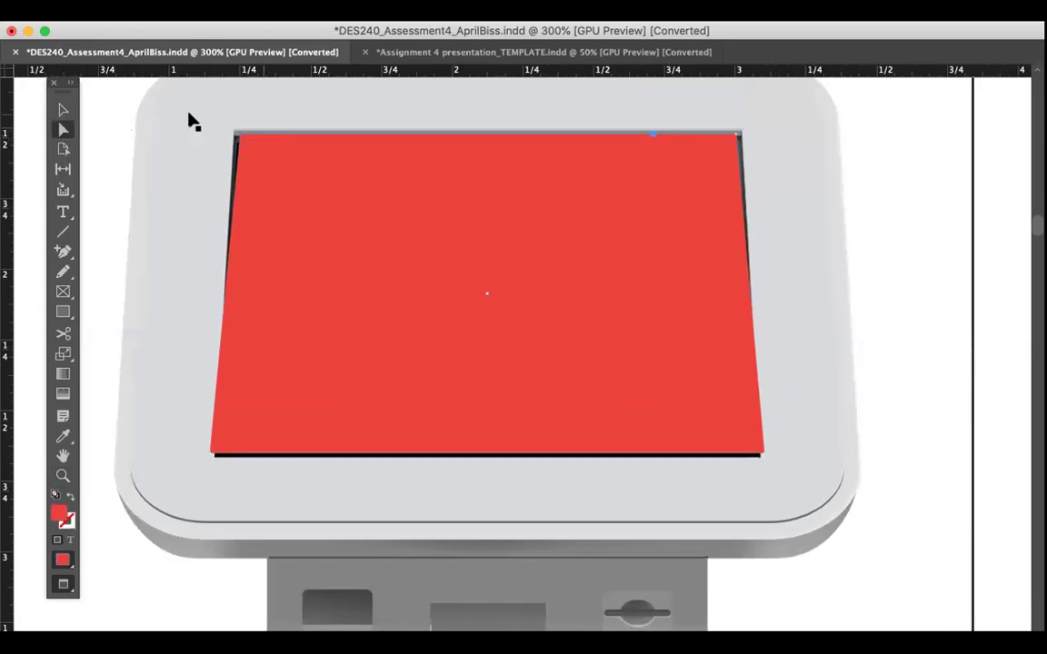
pyautogui.click(63, 109)
pyautogui.click(93, 122)
pyautogui.click(257, 172)
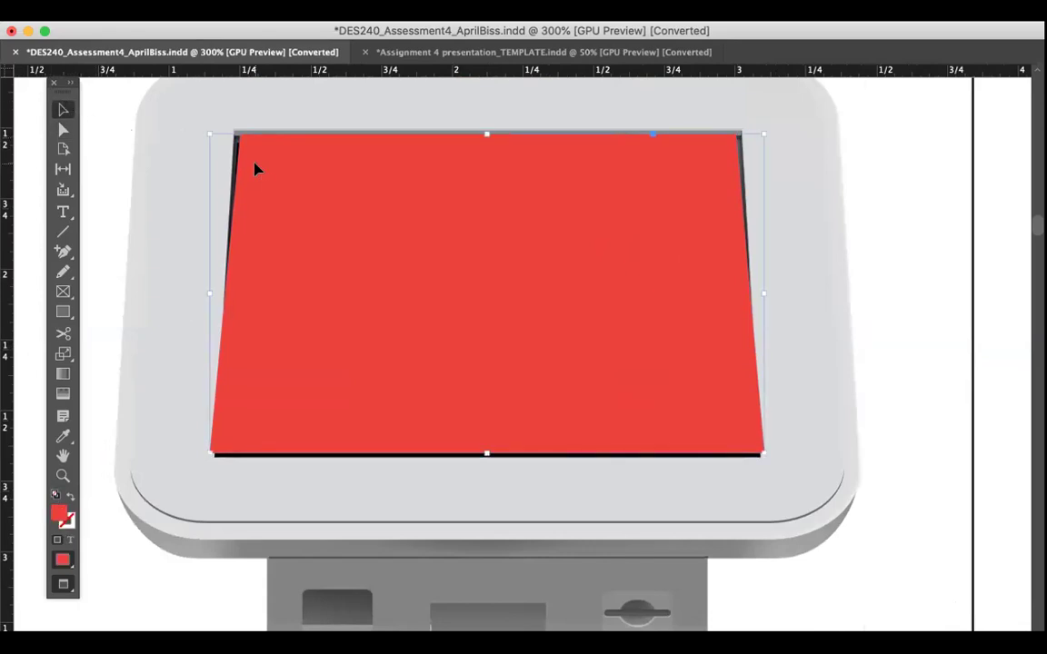
pyautogui.click(63, 130)
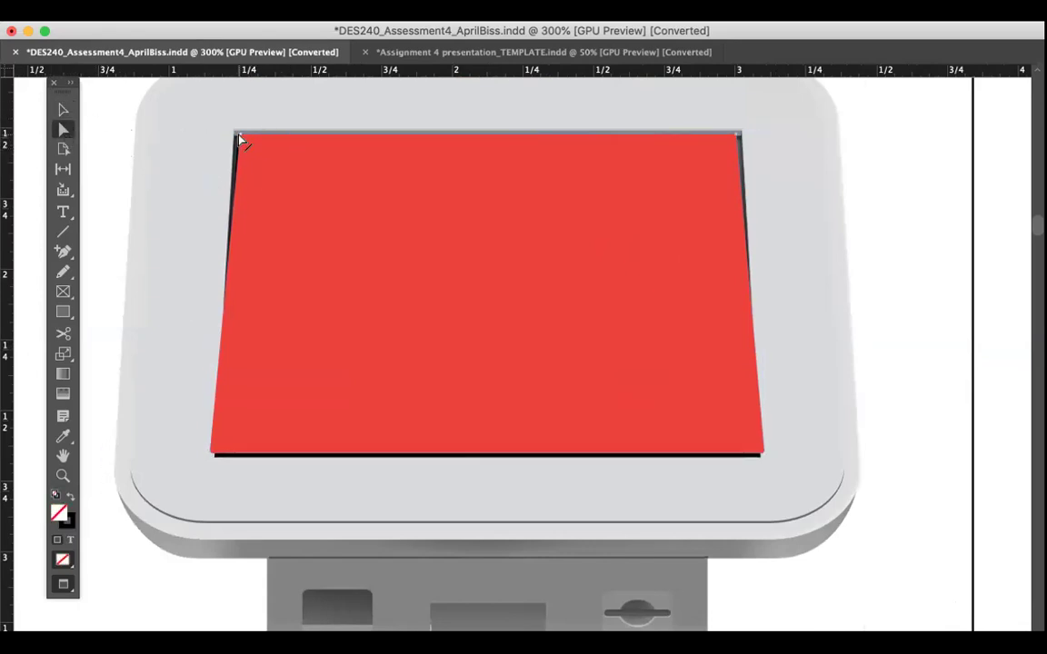
pyautogui.moveTo(242, 138)
pyautogui.mouseDown()
pyautogui.moveTo(243, 153)
pyautogui.moveTo(238, 141)
pyautogui.mouseUp()
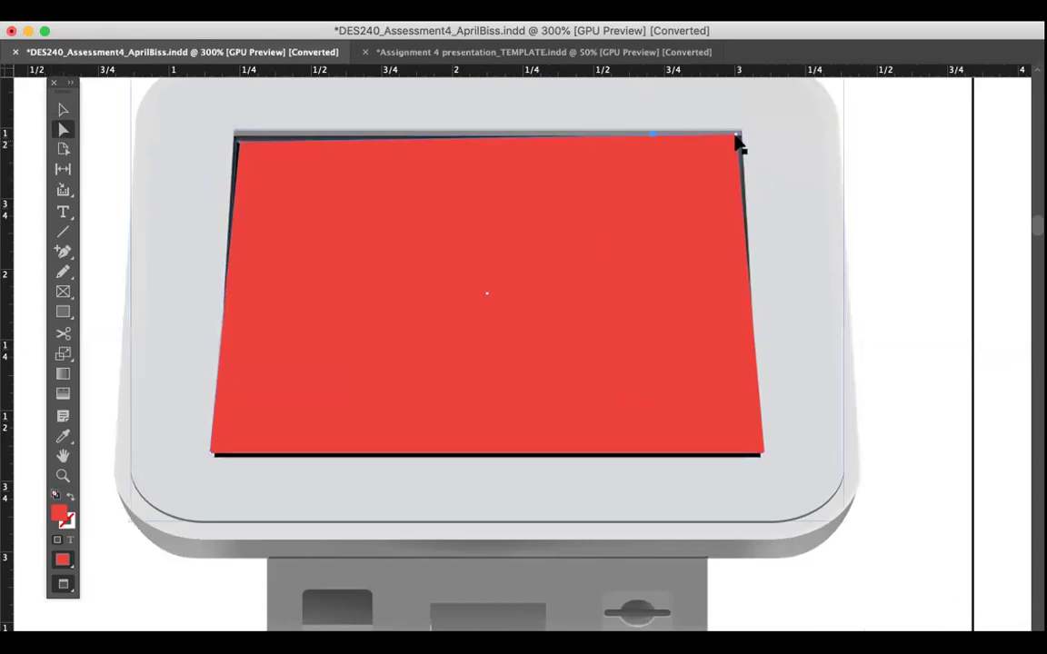
pyautogui.moveTo(736, 138)
pyautogui.mouseDown()
pyautogui.moveTo(736, 172)
pyautogui.moveTo(737, 138)
pyautogui.mouseUp()
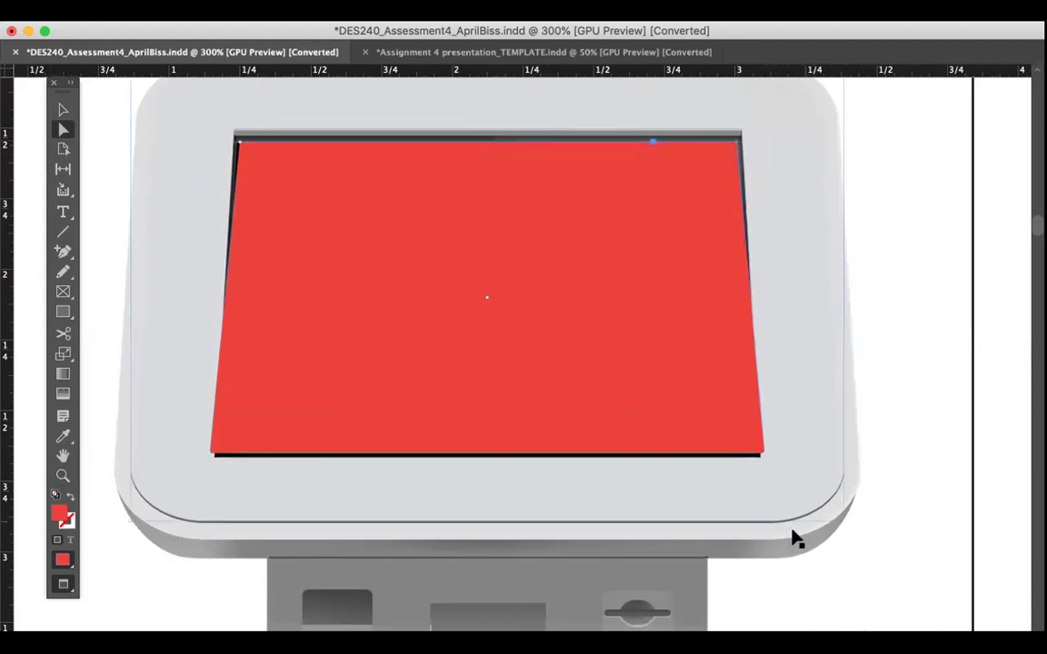
pyautogui.moveTo(763, 454)
pyautogui.mouseDown()
pyautogui.moveTo(731, 455)
pyautogui.moveTo(761, 463)
pyautogui.mouseUp()
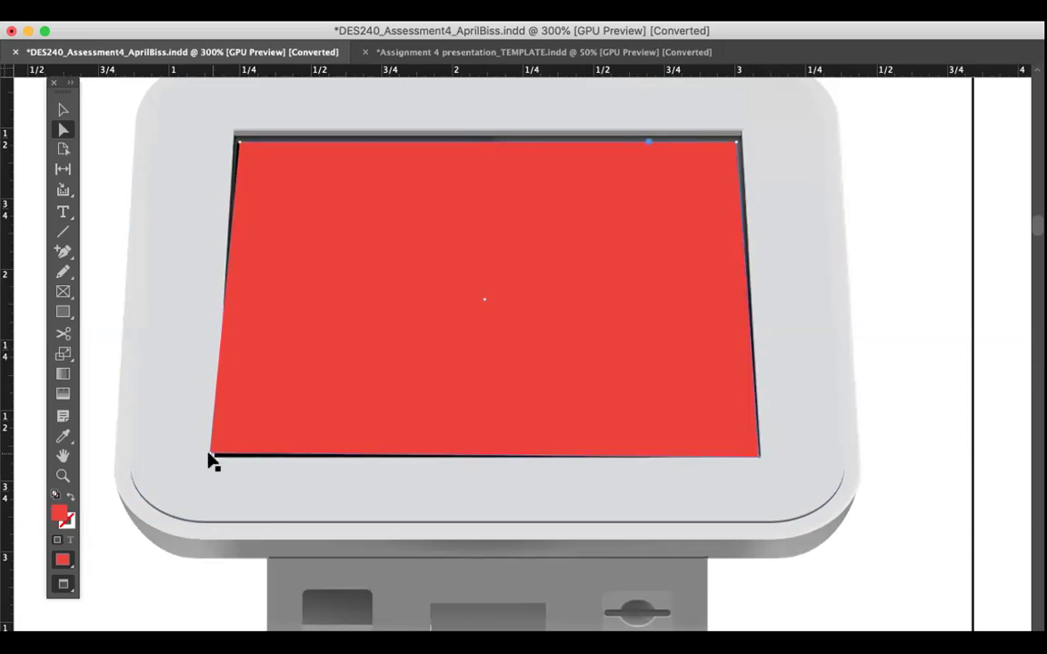
pyautogui.moveTo(210, 459); pyautogui.dragTo(223, 461)
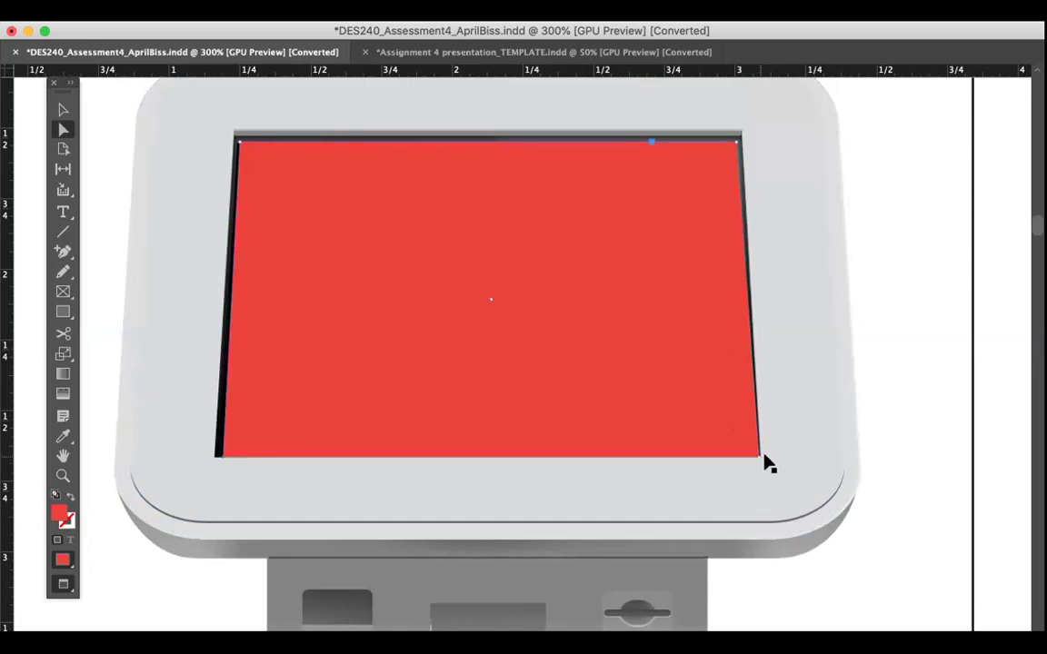
# Step: Place HomeScreen.pdf into the reshaped red screen on the welcome page's kiosk, replacing the selected item
pyautogui.click(63, 109)
pyautogui.click(154, 140)
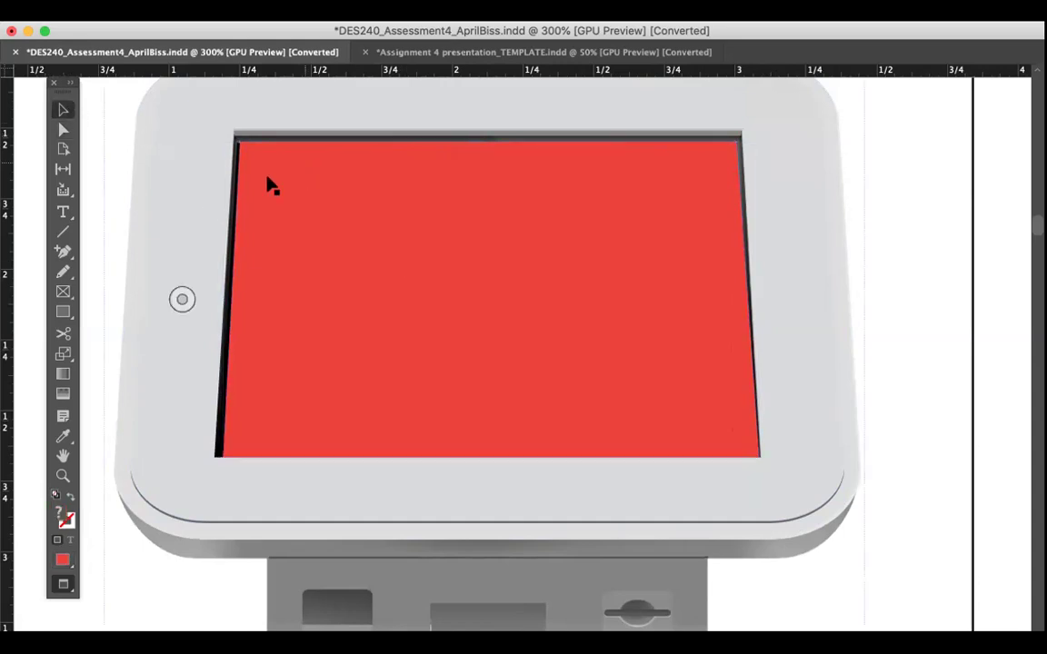
pyautogui.click(357, 201)
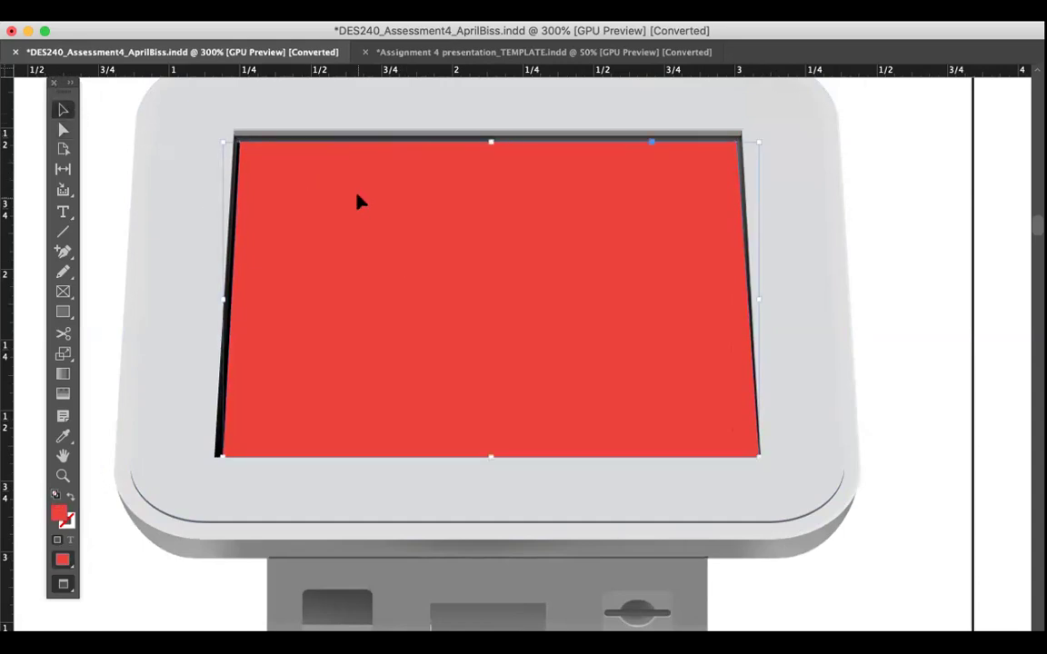
pyautogui.press('super+d')
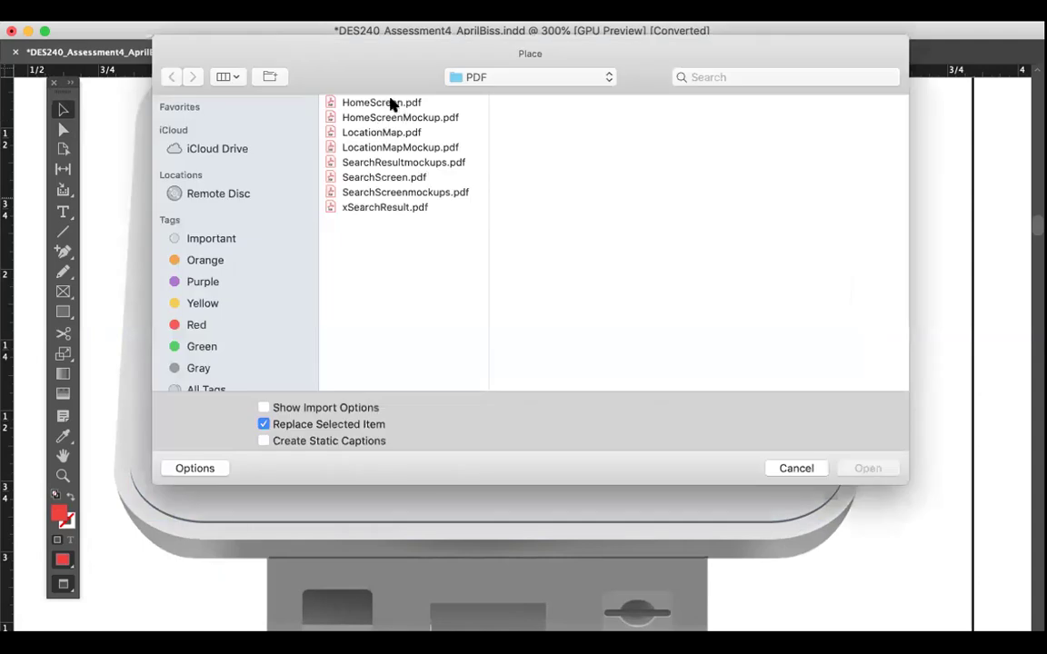
pyautogui.click(385, 106)
pyautogui.moveTo(462, 53); pyautogui.dragTo(285, 50)
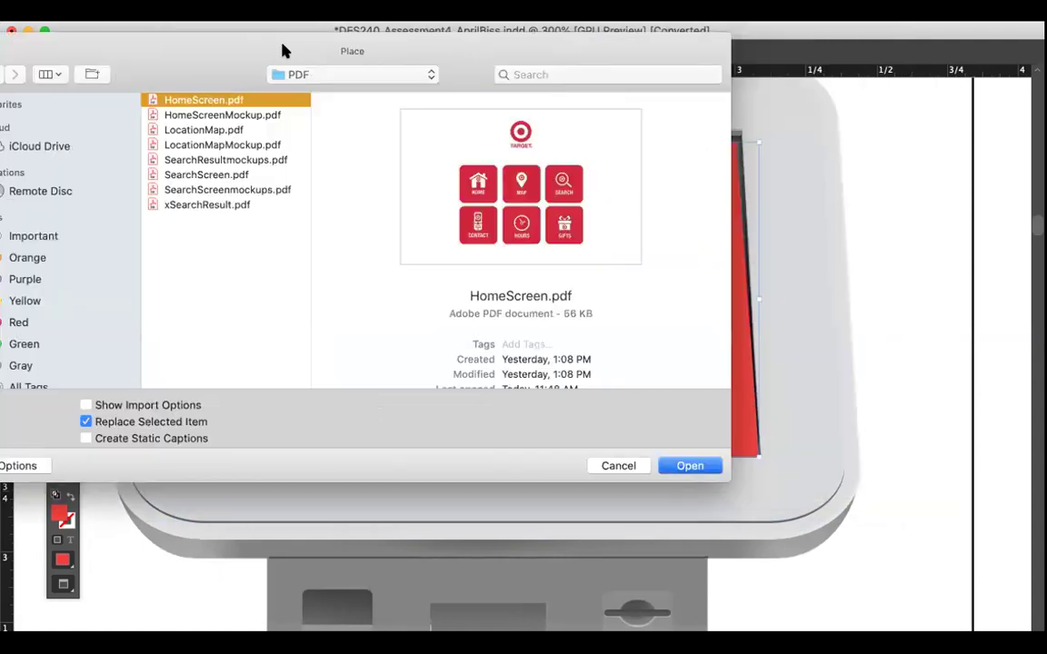
pyautogui.click(702, 471)
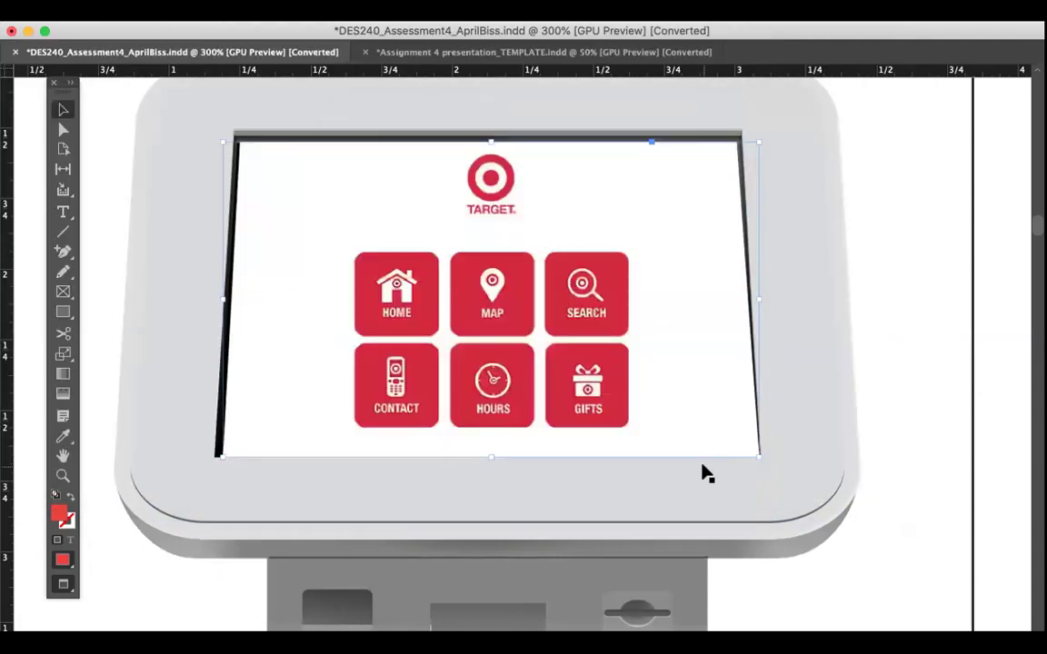
pyautogui.click(341, 10)
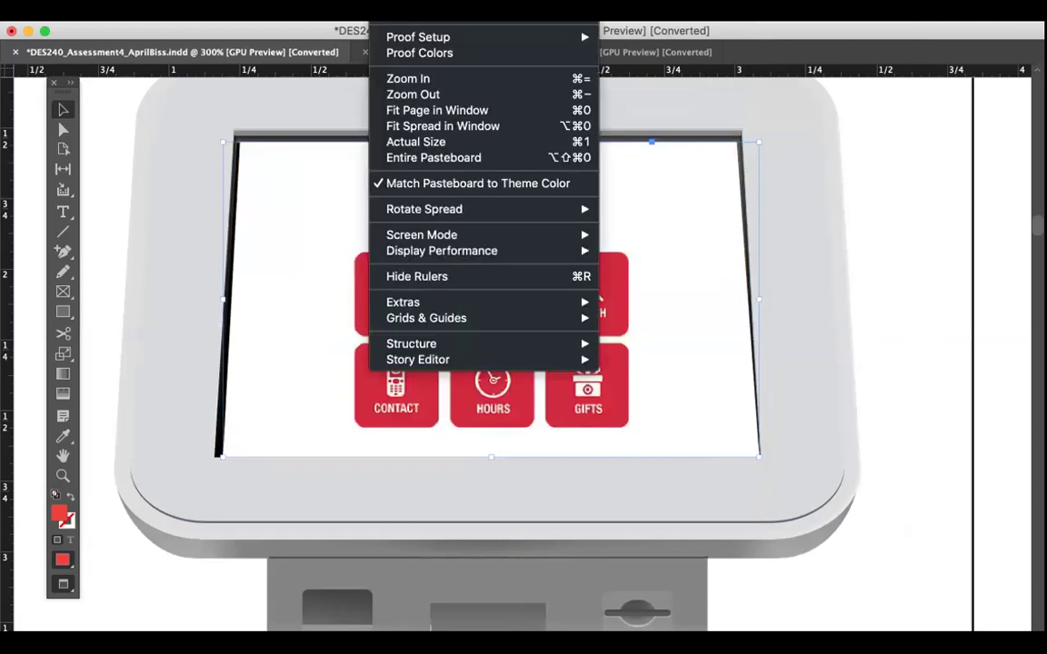
pyautogui.click(395, 111)
pyautogui.click(393, 137)
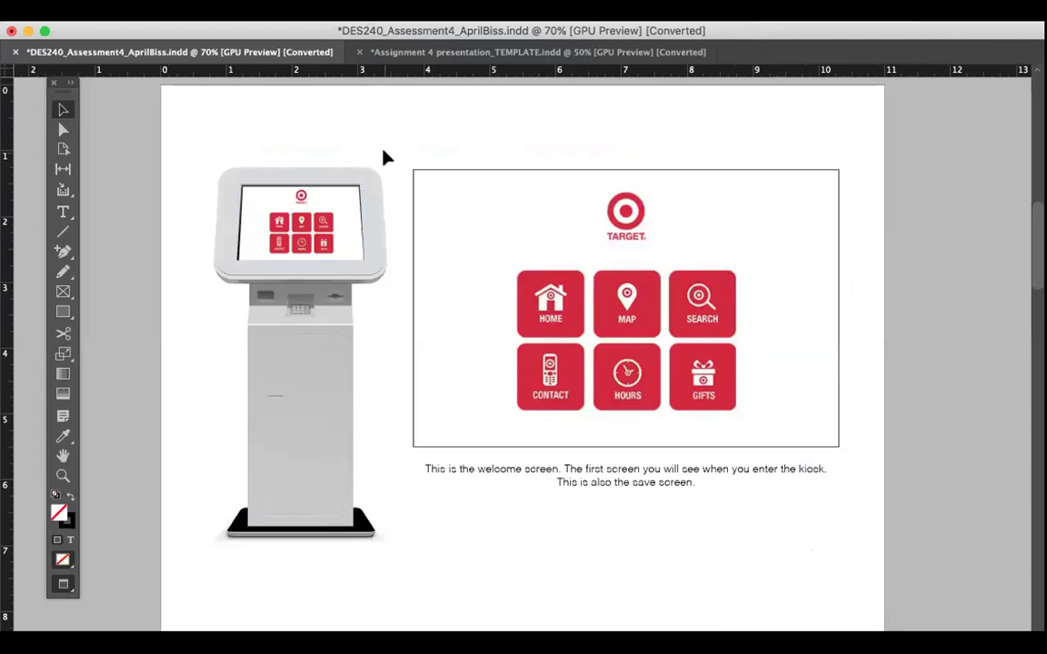
# Step: Place LocationMap.pdf into the large red frame on the store map page
pyautogui.press('super+minus')
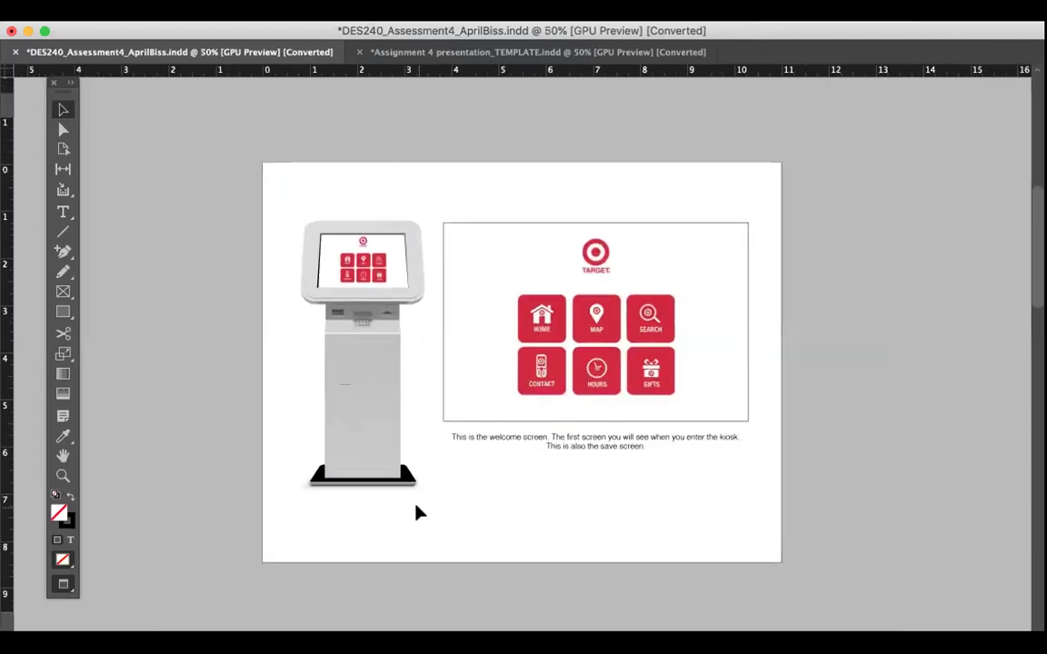
pyautogui.scroll(-2, 418, 514)
pyautogui.hscroll(3, 418, 514)
pyautogui.scroll(-10, 418, 513)
pyautogui.hscroll(1, 418, 513)
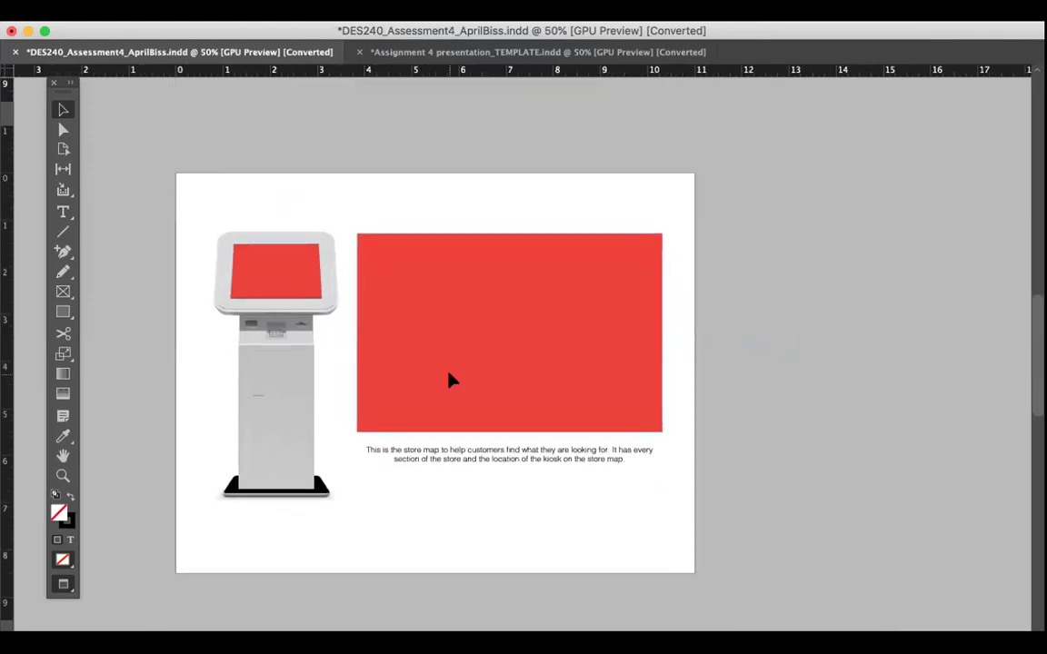
pyautogui.click(450, 380)
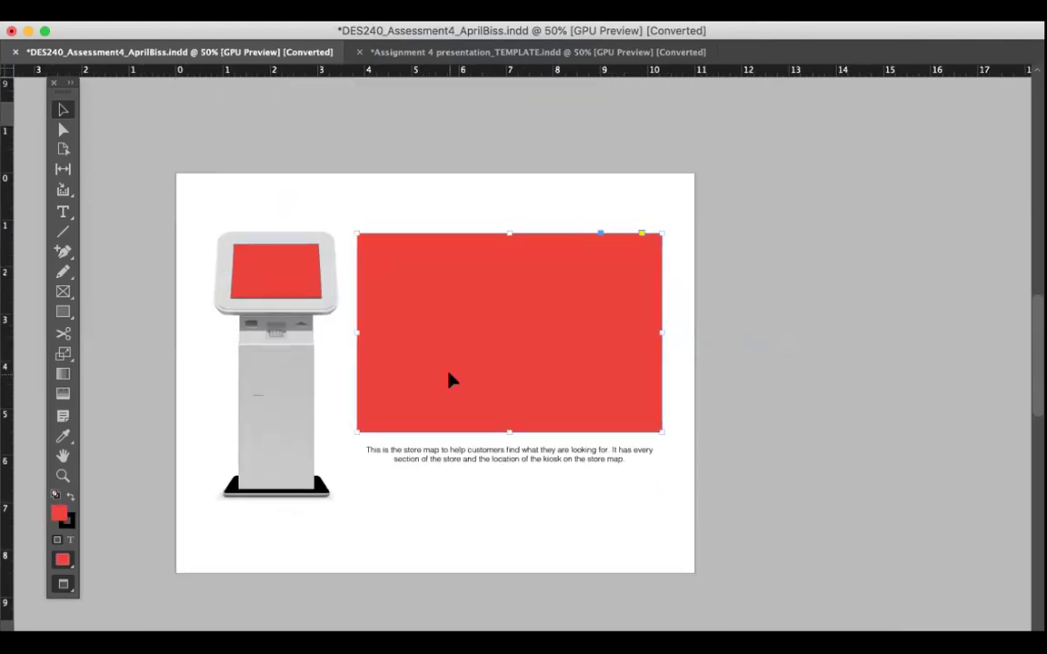
pyautogui.press('super+d')
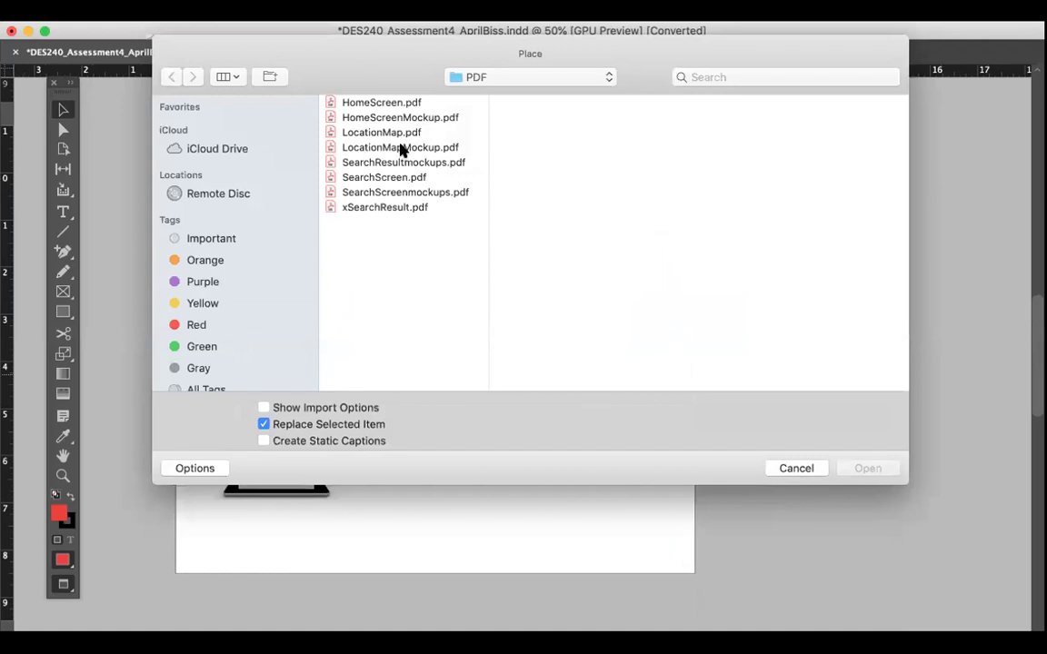
pyautogui.click(400, 148)
pyautogui.moveTo(514, 38); pyautogui.dragTo(370, 74)
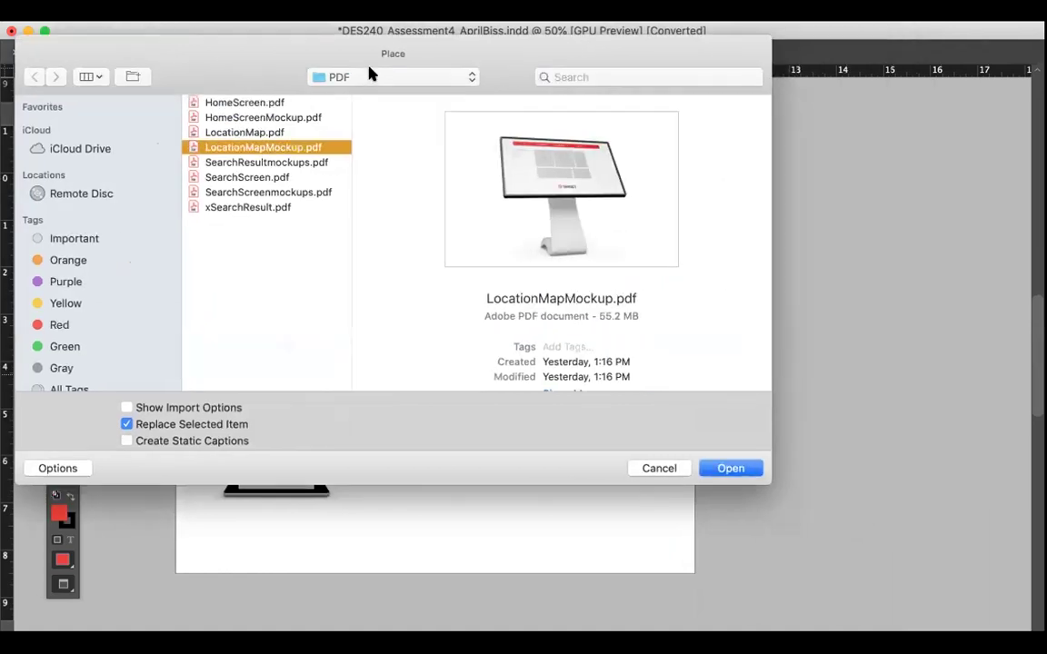
pyautogui.click(270, 131)
pyautogui.click(730, 469)
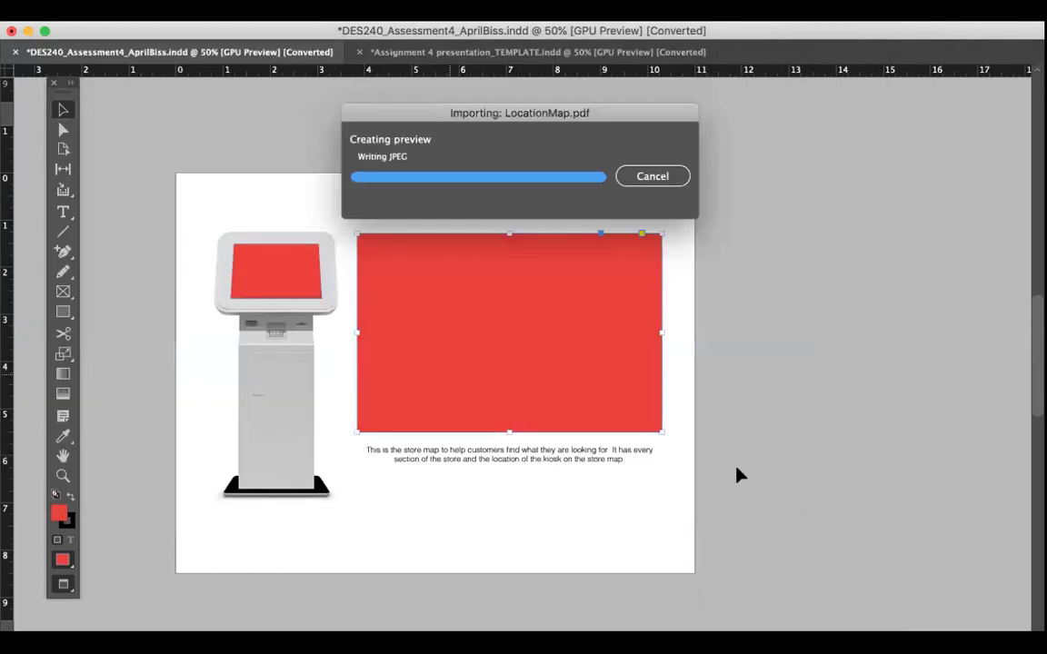
pyautogui.click(738, 464)
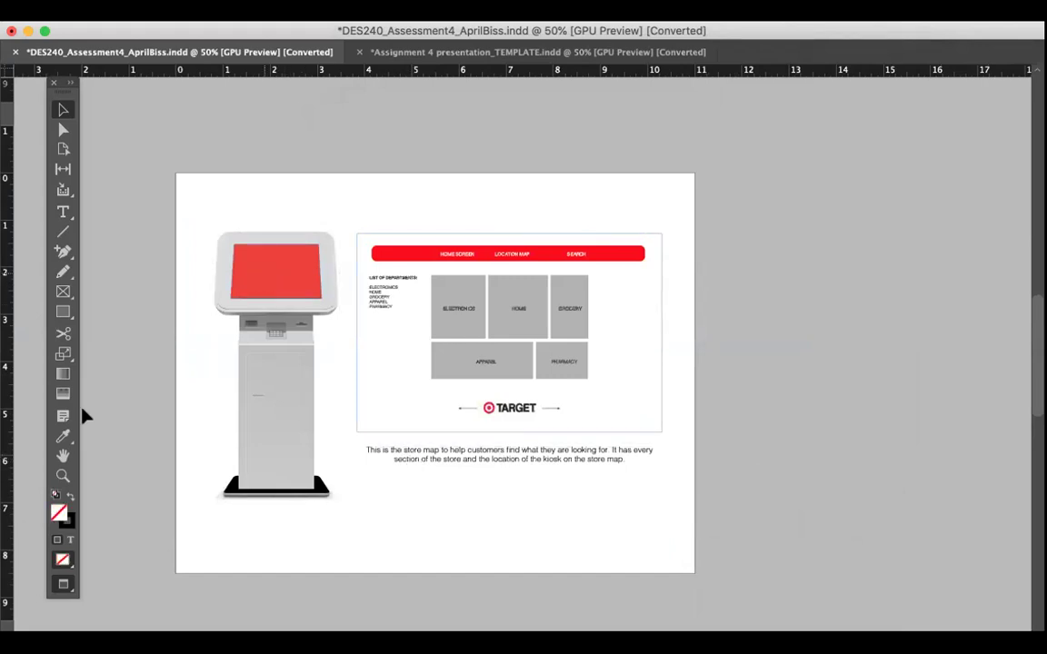
# Step: Ungroup the kiosk artwork on the store map page to separate its red screen shape
pyautogui.click(63, 475)
pyautogui.click(423, 335)
pyautogui.click(532, 362)
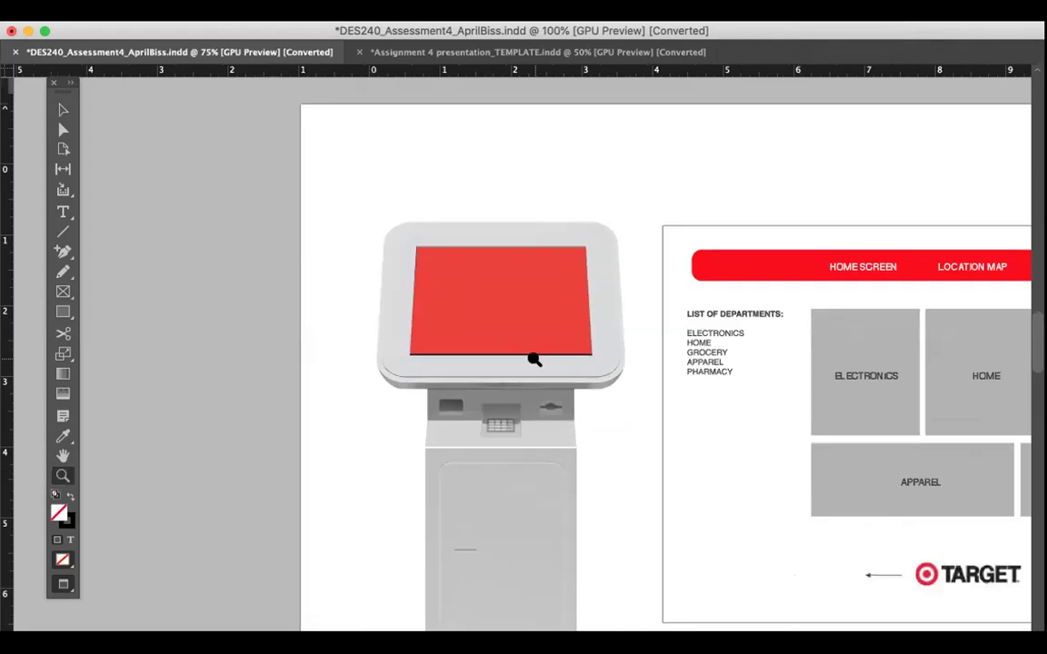
pyautogui.click(511, 318)
pyautogui.click(511, 318)
pyautogui.click(559, 398)
pyautogui.click(63, 109)
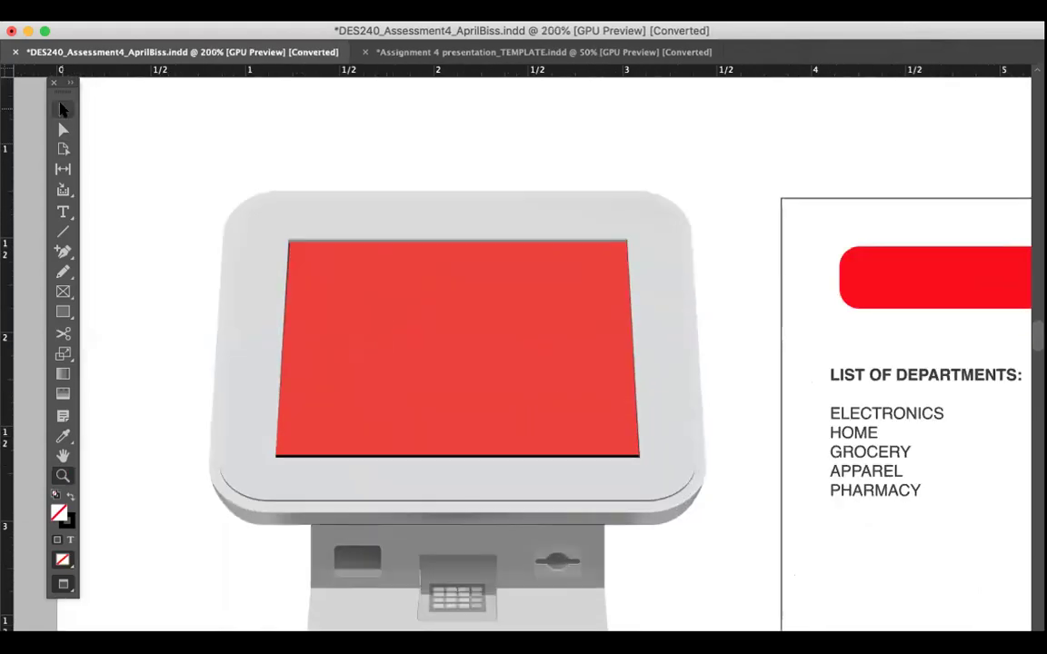
pyautogui.click(357, 239)
pyautogui.rightClick(275, 234)
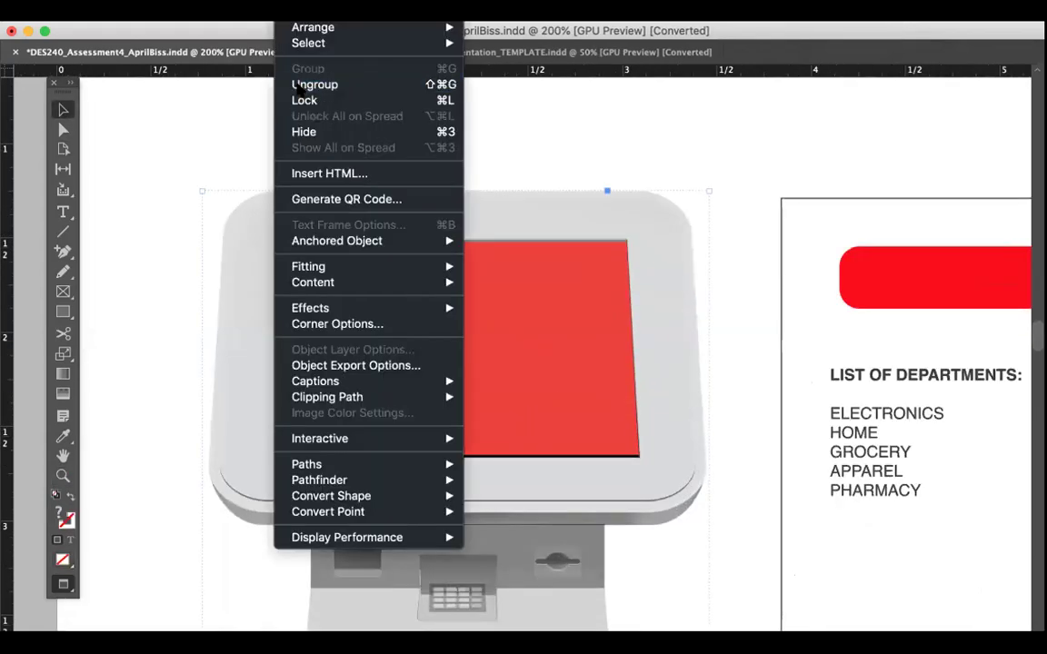
pyautogui.click(327, 81)
pyautogui.click(327, 126)
# Step: Place LocationMap.pdf into the red screen shape of the store map page's kiosk
pyautogui.click(345, 327)
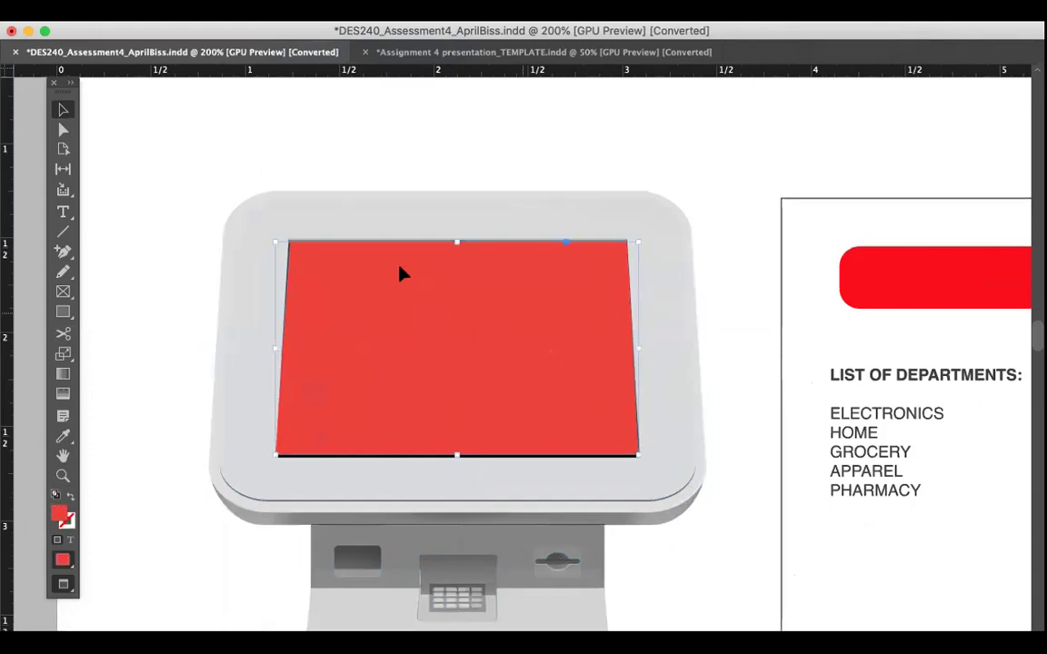
pyautogui.press('super+d')
pyautogui.click(383, 146)
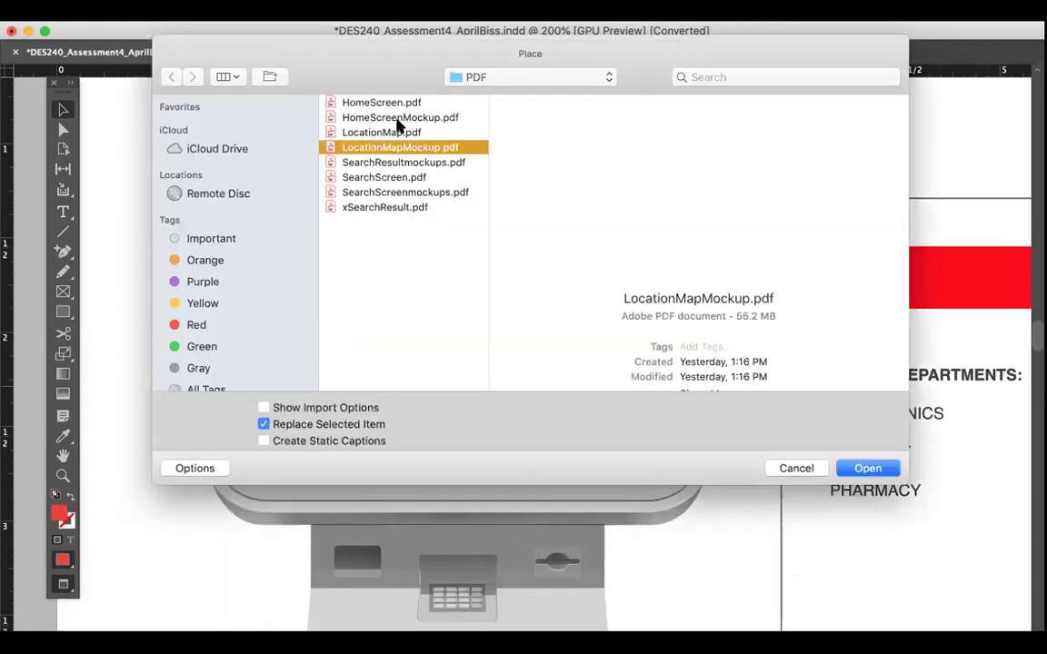
pyautogui.moveTo(356, 51); pyautogui.dragTo(229, 46)
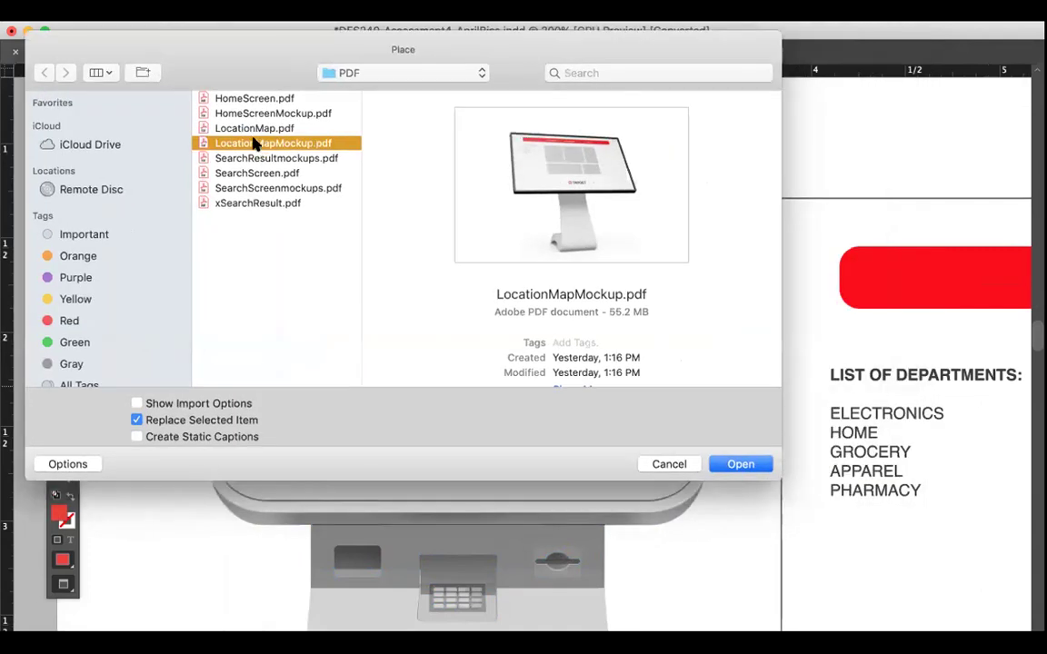
pyautogui.click(254, 158)
pyautogui.click(264, 188)
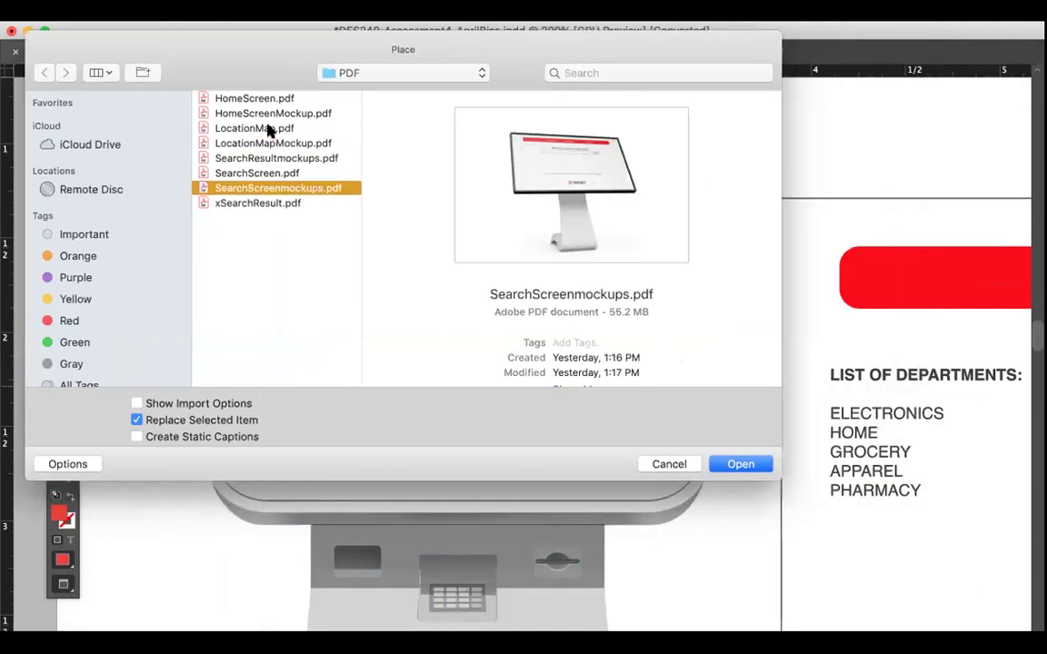
pyautogui.click(274, 130)
pyautogui.click(745, 471)
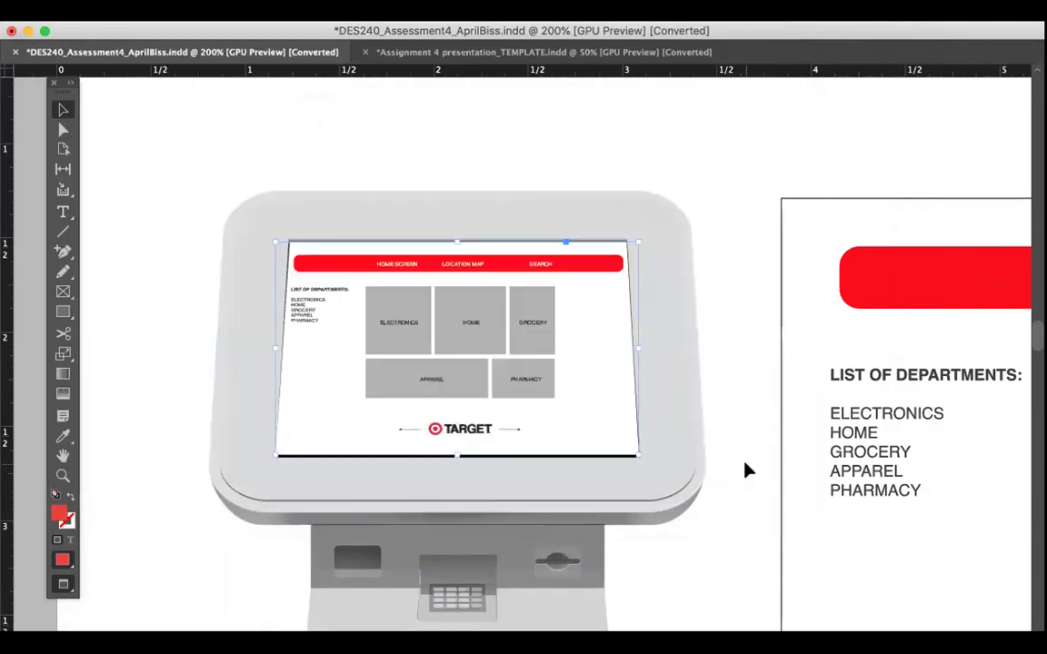
pyautogui.click(457, 150)
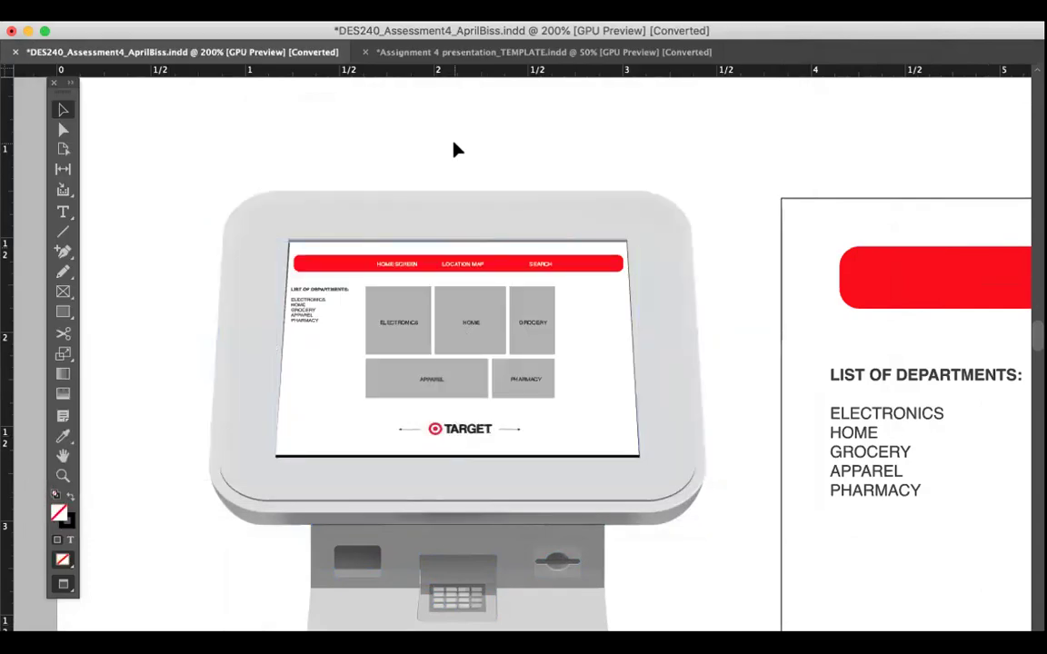
# Step: Examine the store map page as a whole, comparing the kiosk screen with the large map and its caption
pyautogui.press('super+minus')
pyautogui.press('super+minus')
pyautogui.press('super+minus')
pyautogui.press('super+minus')
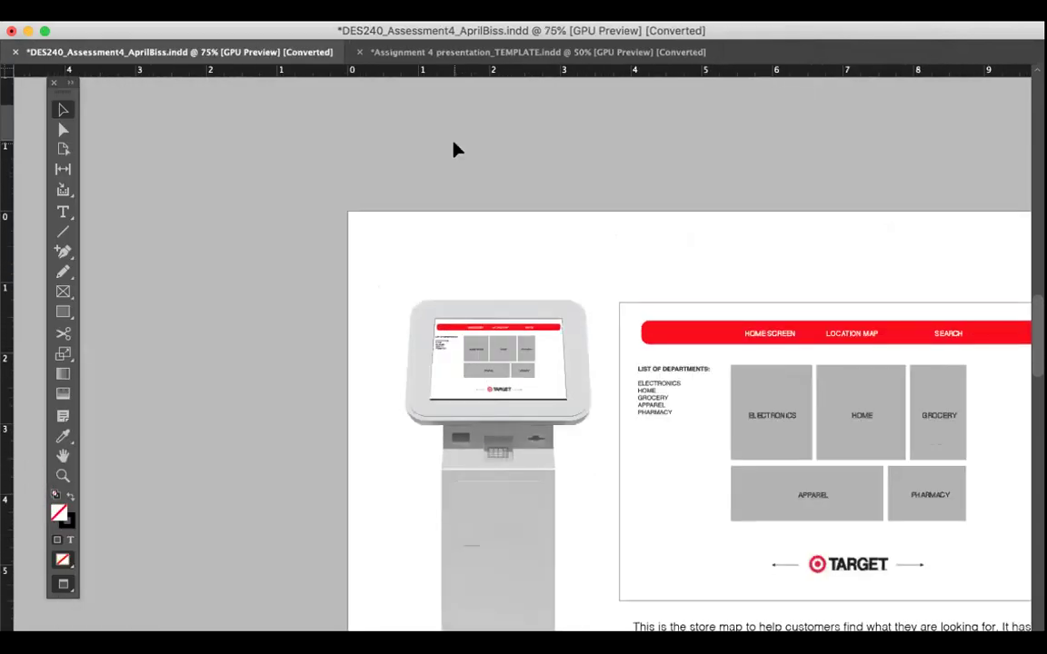
pyautogui.scroll(-5, 457, 150)
pyautogui.hscroll(5, 457, 150)
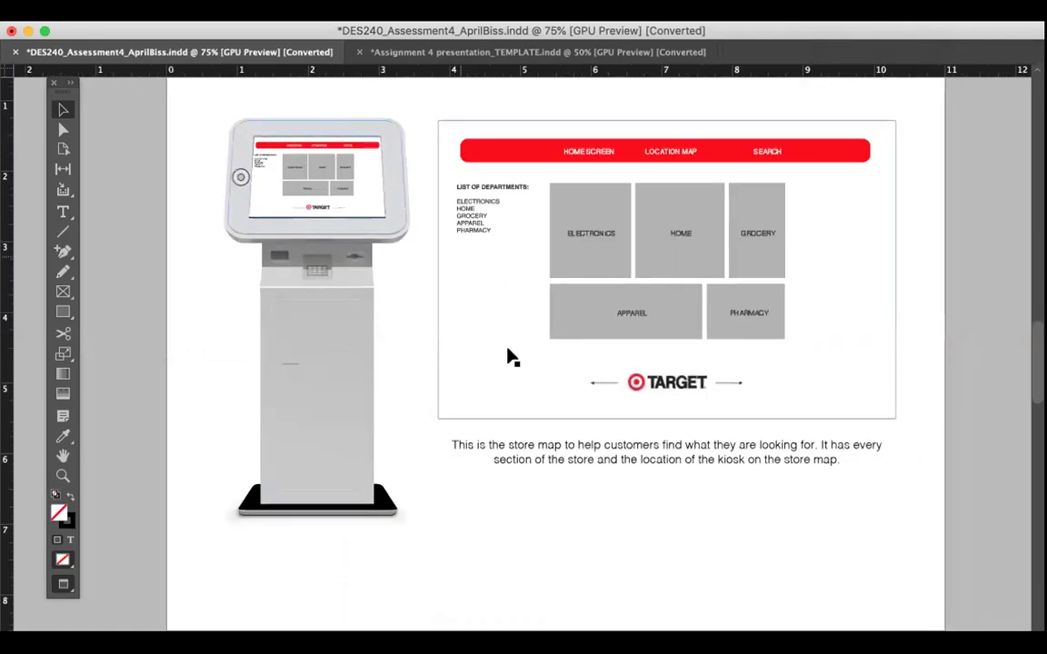
# Step: Place SearchScreen.pdf into the large red frame on the search screen page
pyautogui.scroll(-15, 566, 437)
pyautogui.hscroll(2, 565, 437)
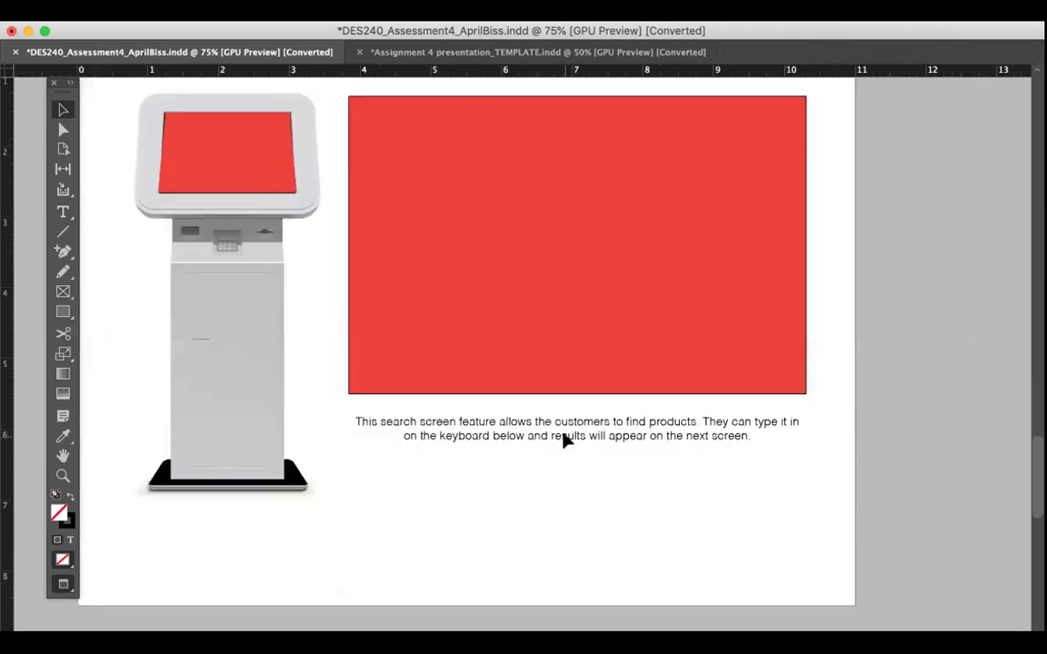
pyautogui.click(490, 288)
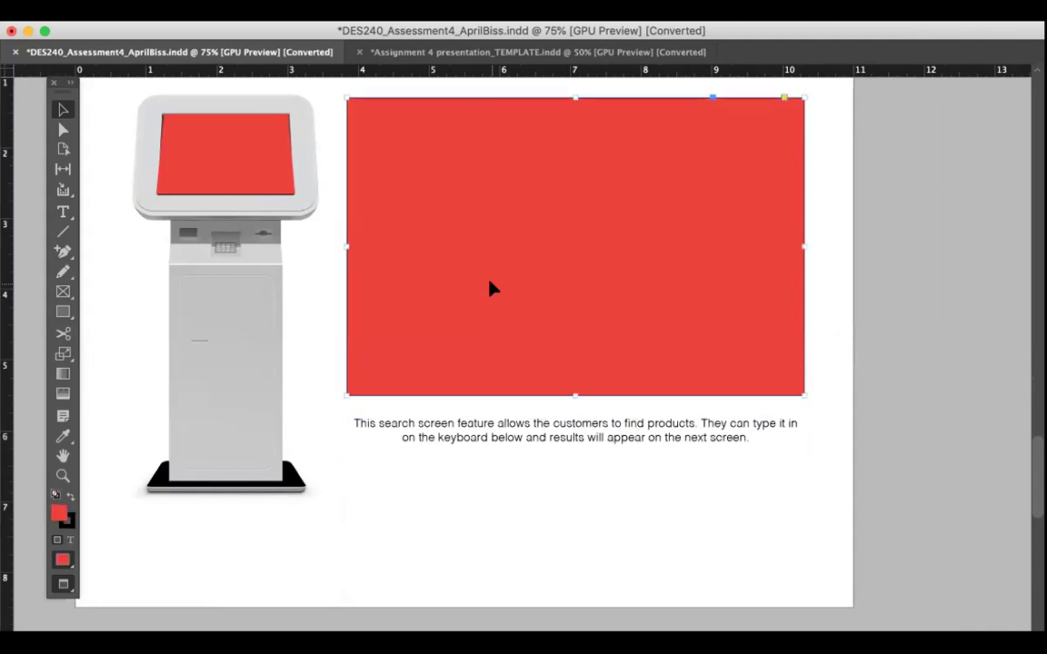
pyautogui.press('super+d')
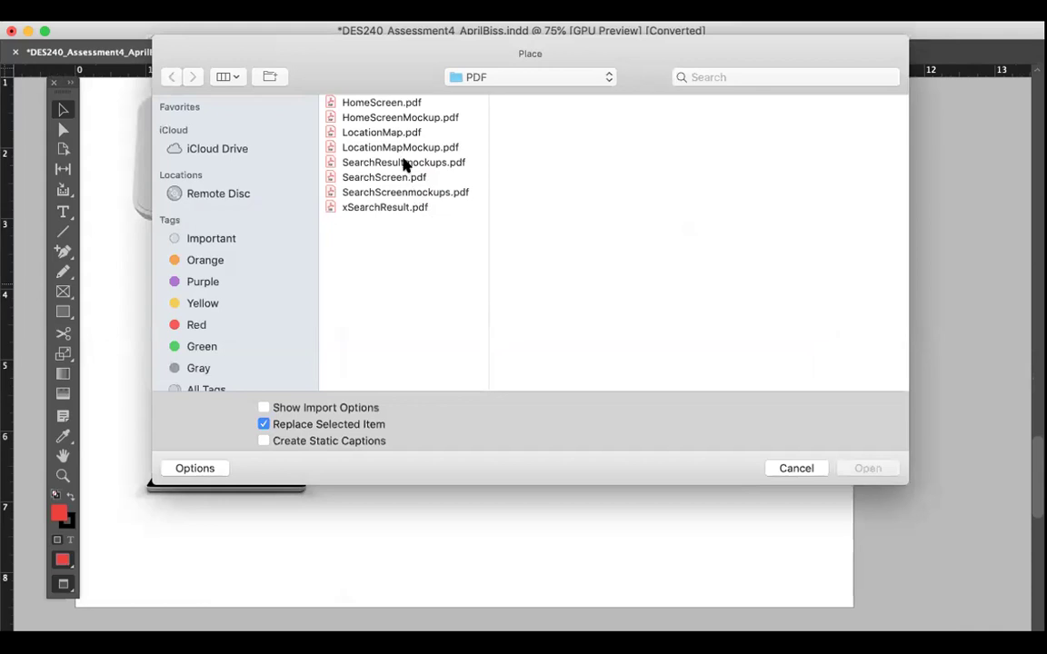
pyautogui.click(387, 178)
pyautogui.moveTo(407, 68); pyautogui.dragTo(182, 51)
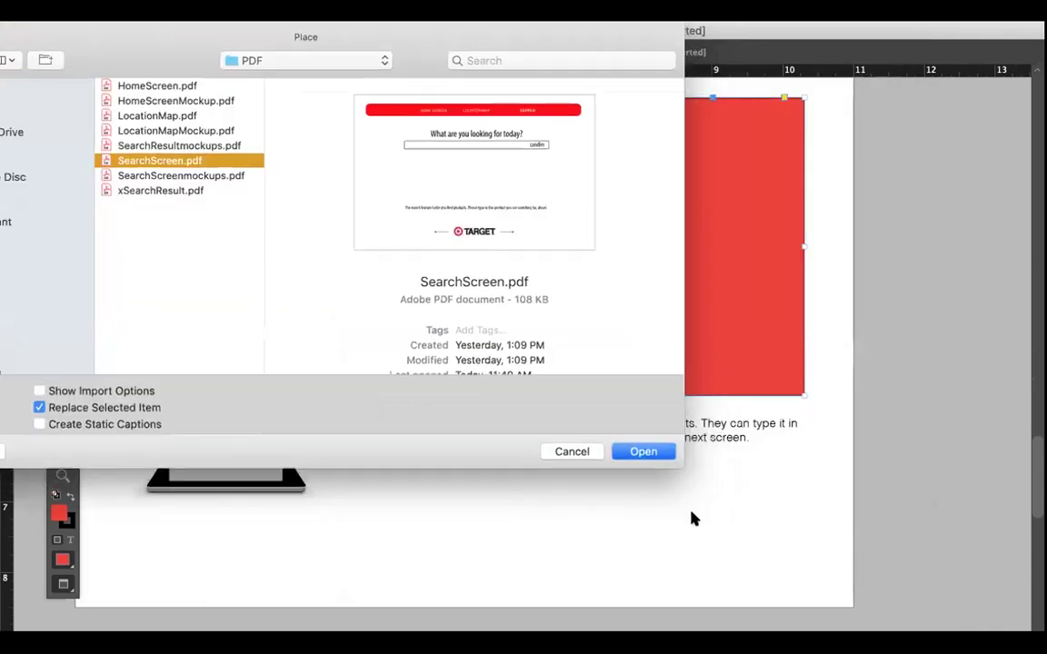
pyautogui.click(636, 450)
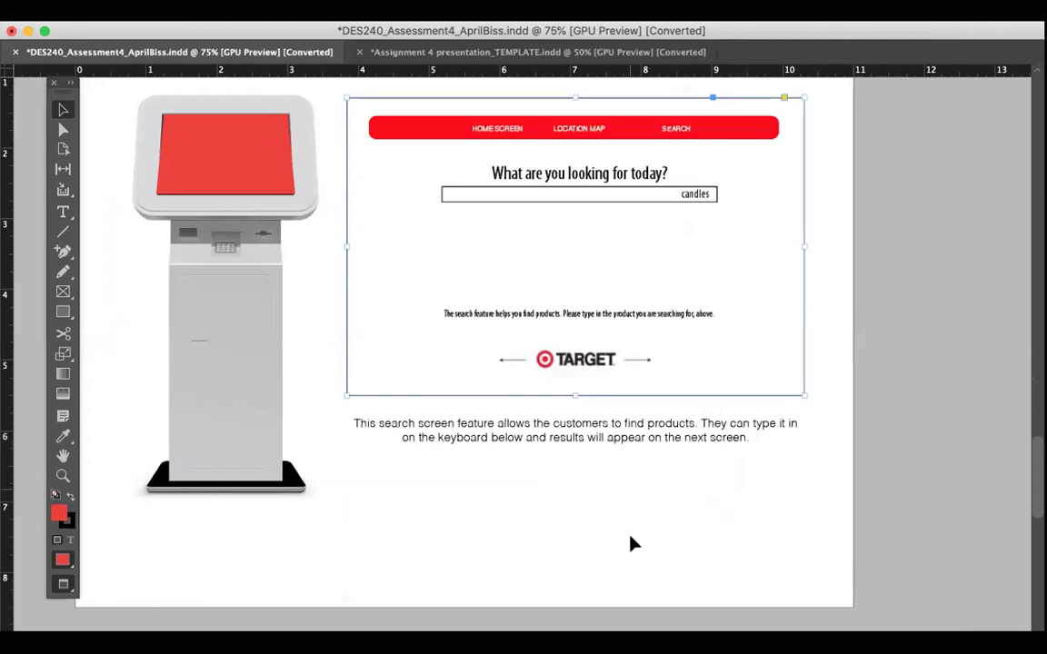
# Step: Place SearchScreen.pdf into the red screen shape of the search screen page's kiosk
pyautogui.click(233, 182)
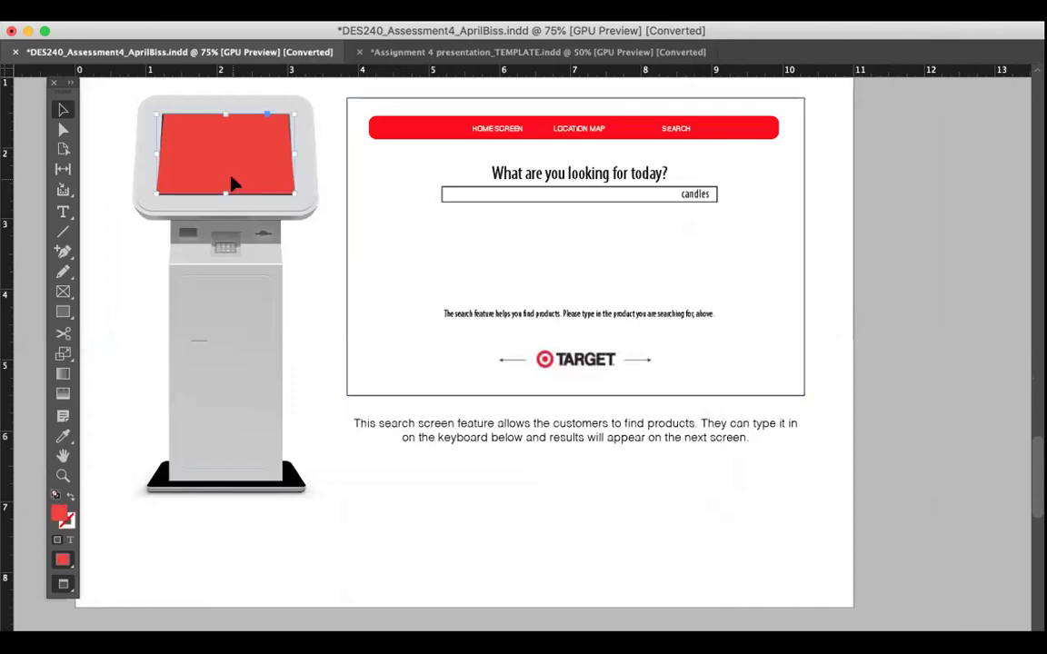
pyautogui.press('super+d')
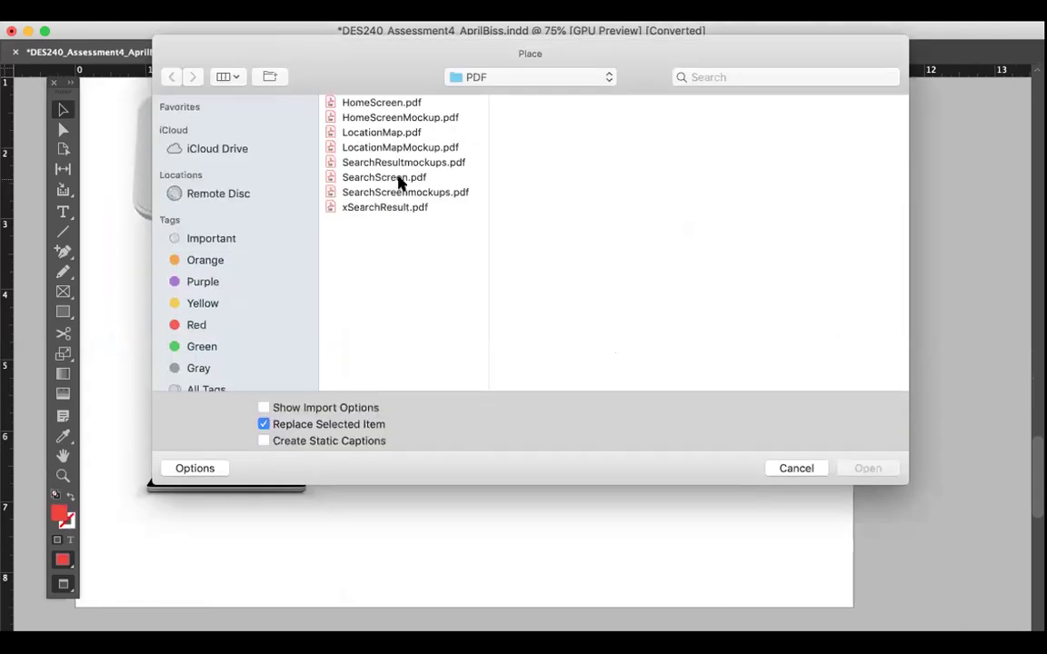
pyautogui.click(393, 177)
pyautogui.click(724, 434)
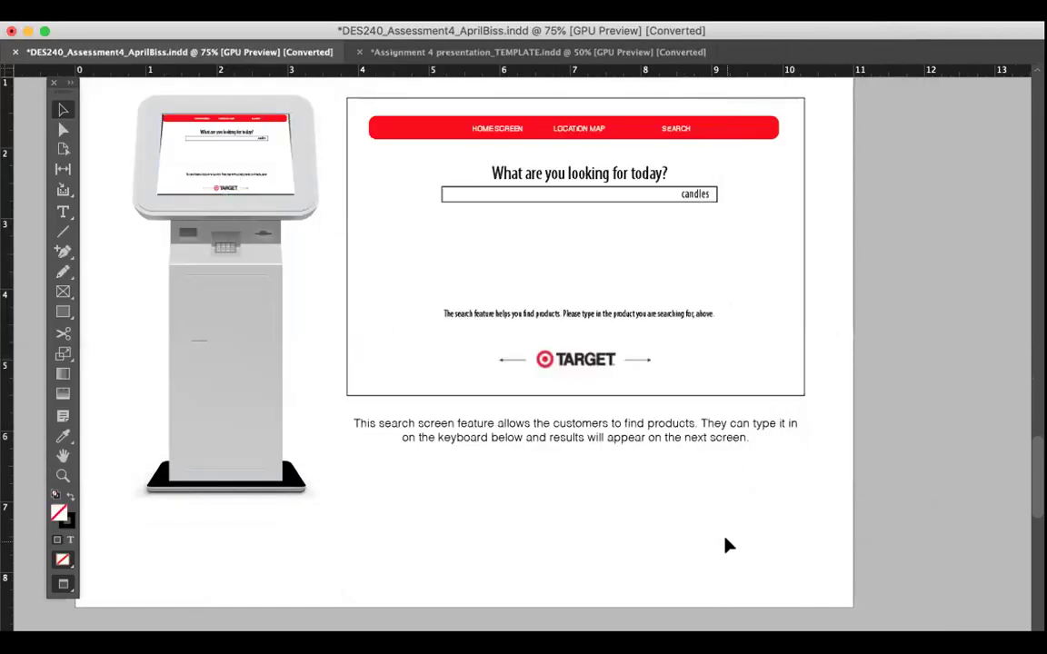
# Step: Place xSearchResult.pdf into the large red frame on the page about search with product photographs
pyautogui.scroll(-10, 727, 546)
pyautogui.click(582, 416)
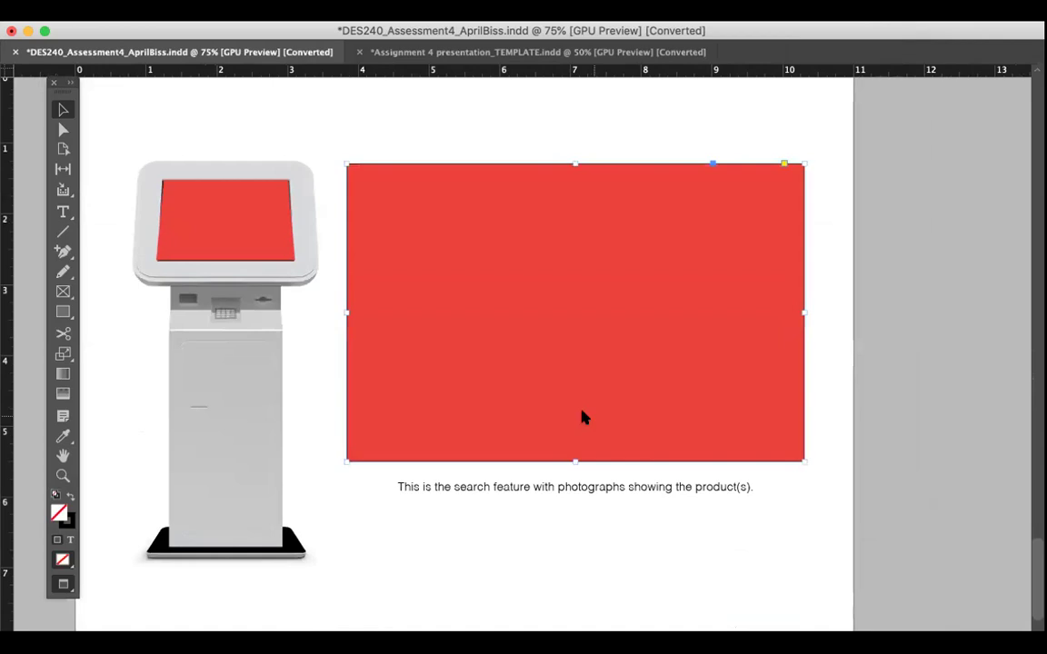
pyautogui.press('super+d')
pyautogui.click(411, 207)
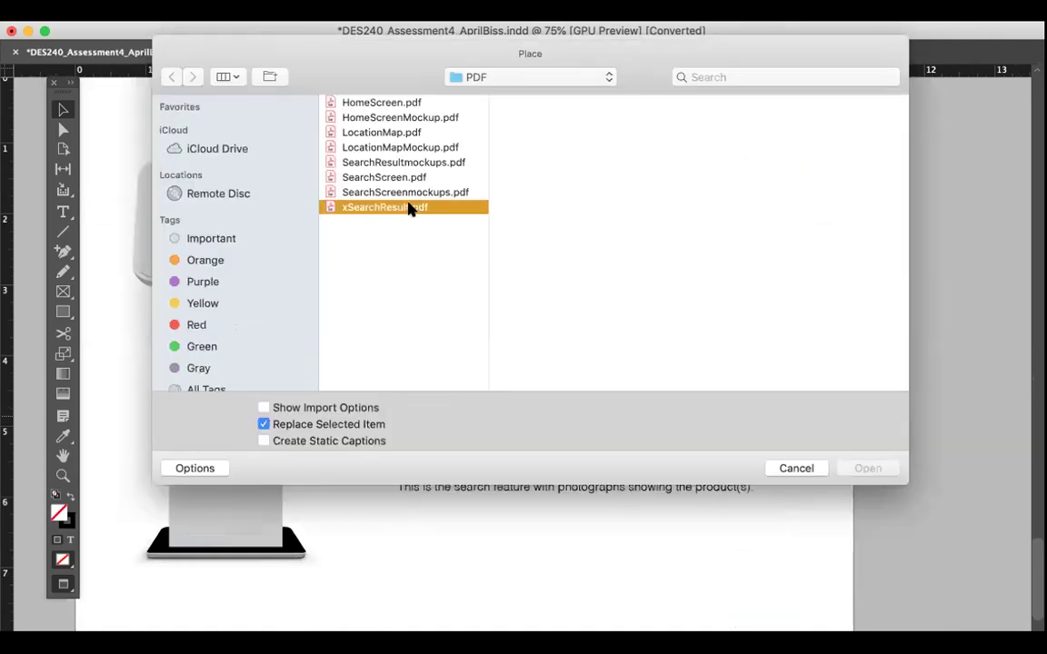
pyautogui.moveTo(654, 62); pyautogui.dragTo(394, 68)
pyautogui.click(603, 461)
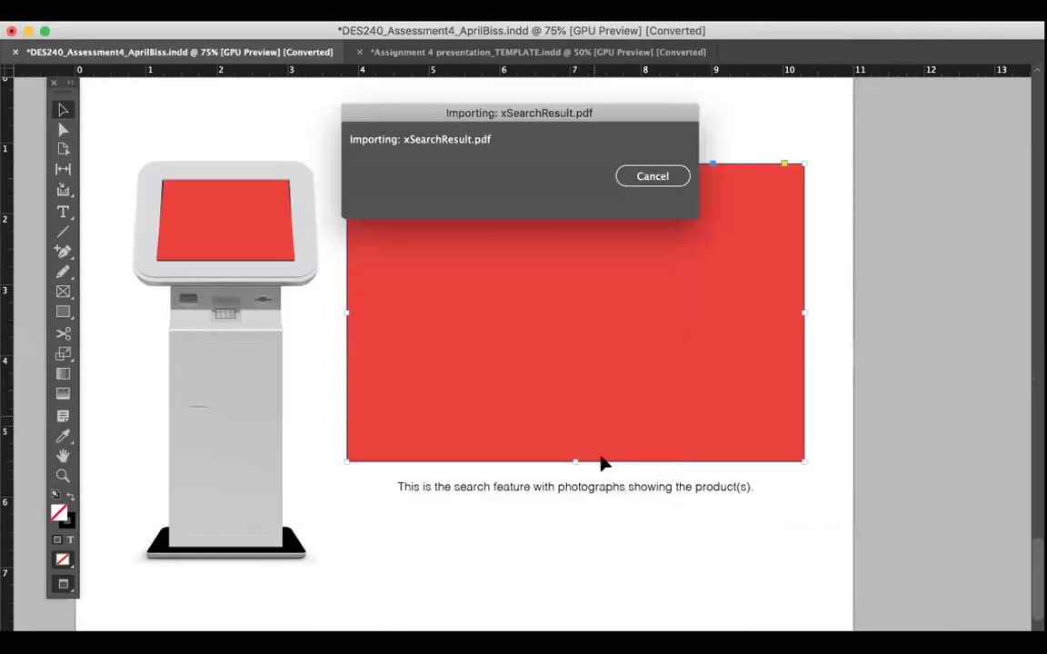
# Step: Place xSearchResult.pdf into the red kiosk screen on the product photograph search page and deselect it
pyautogui.click(255, 207)
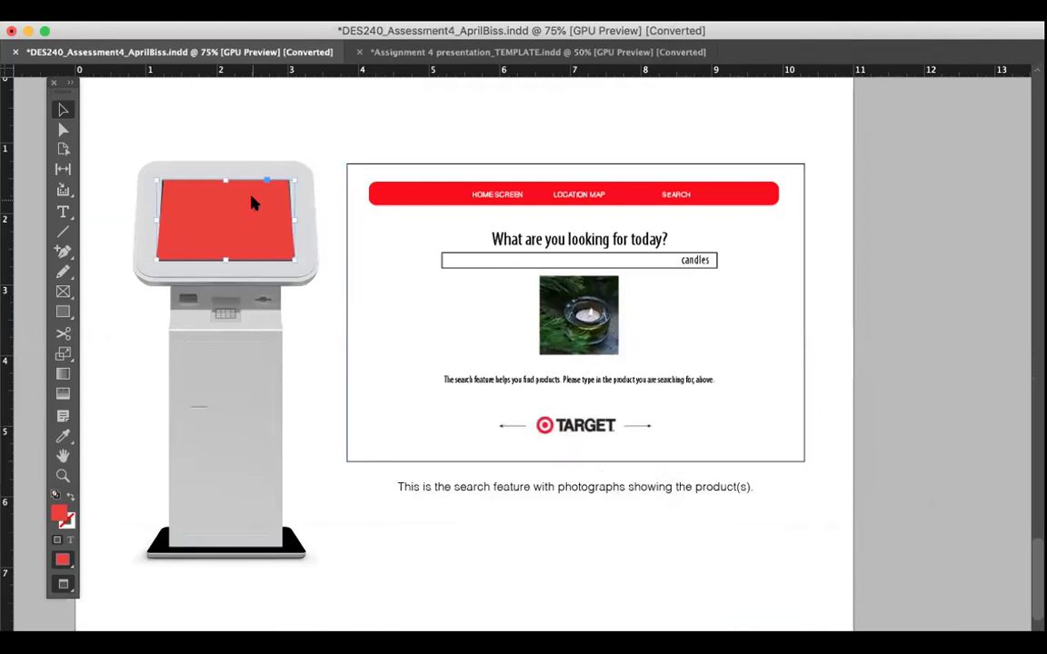
pyautogui.press('super+d')
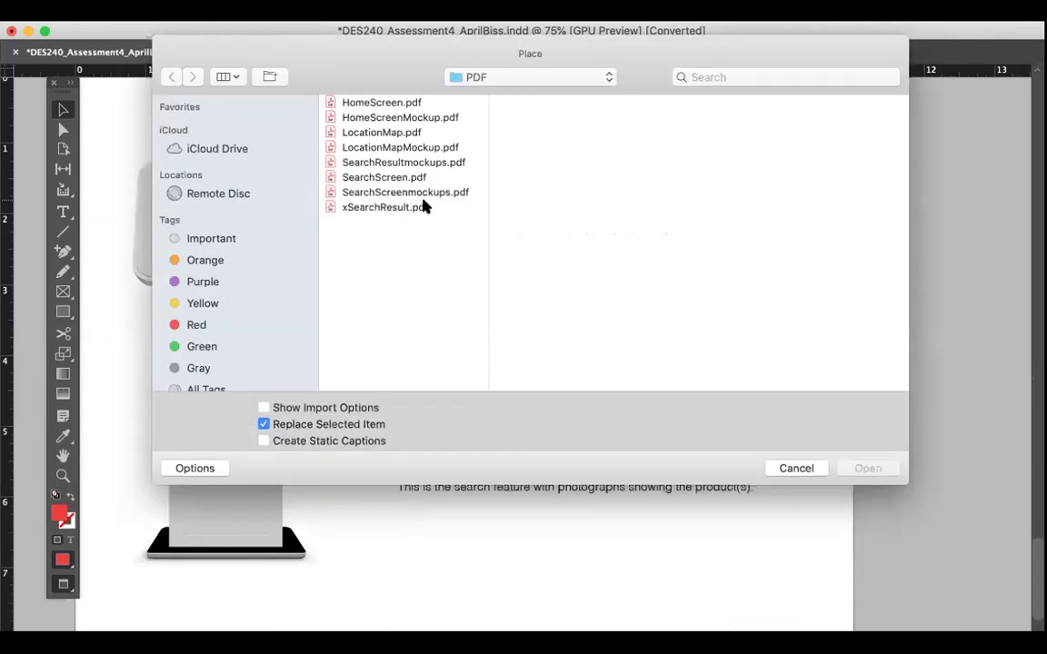
pyautogui.click(418, 209)
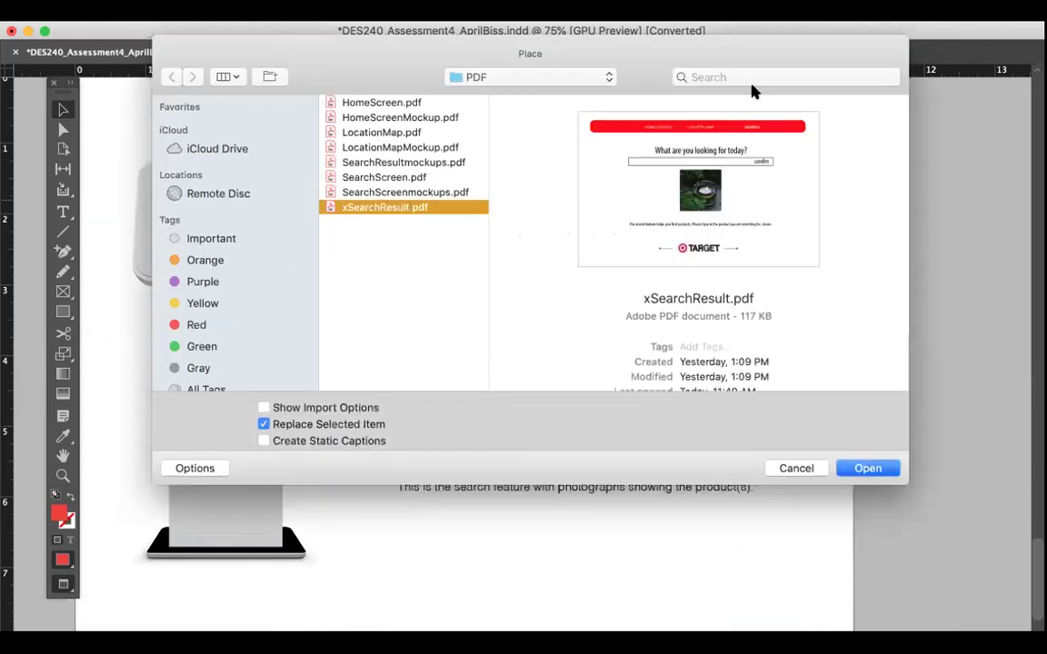
pyautogui.click(754, 462)
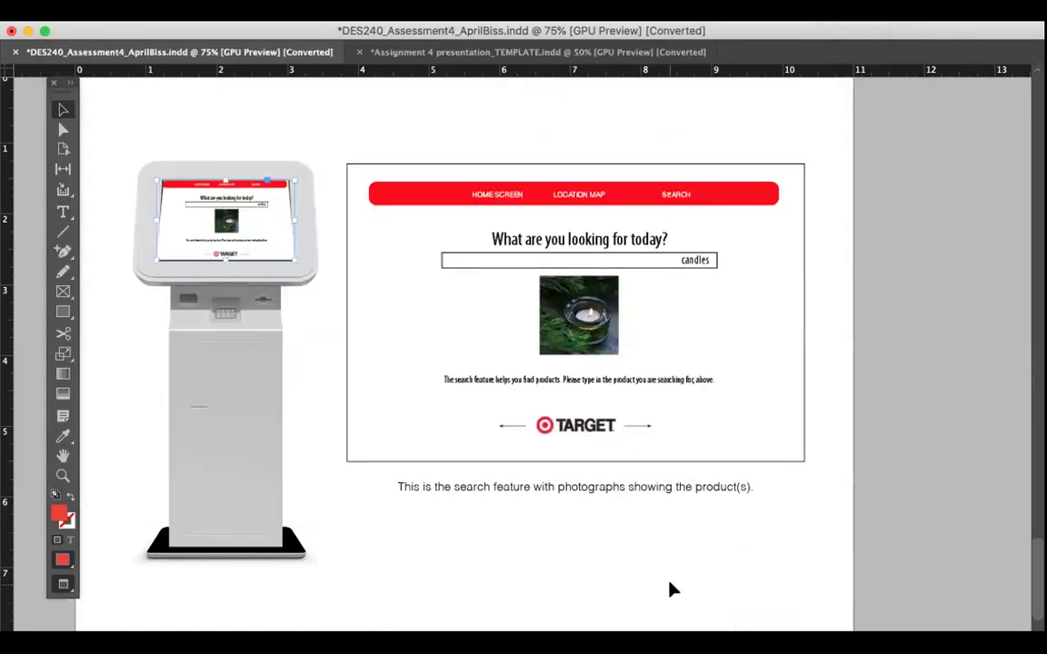
pyautogui.click(672, 592)
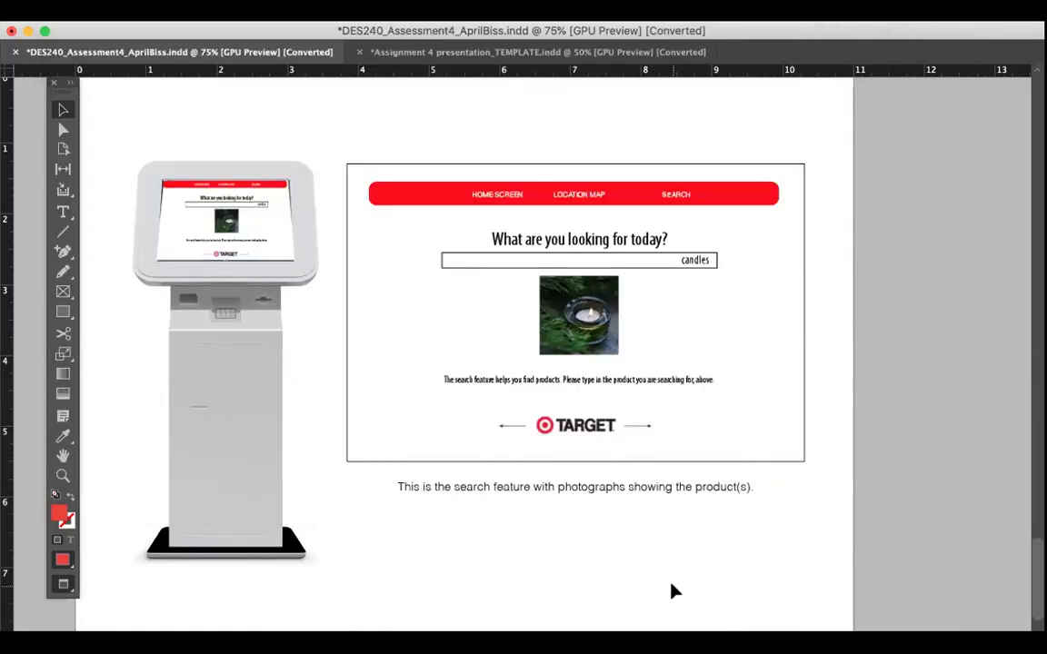
# Step: Review the pages from the search results back to the title page, ending with the kiosk on the welcome screen page
pyautogui.scroll(-3, 565, 559)
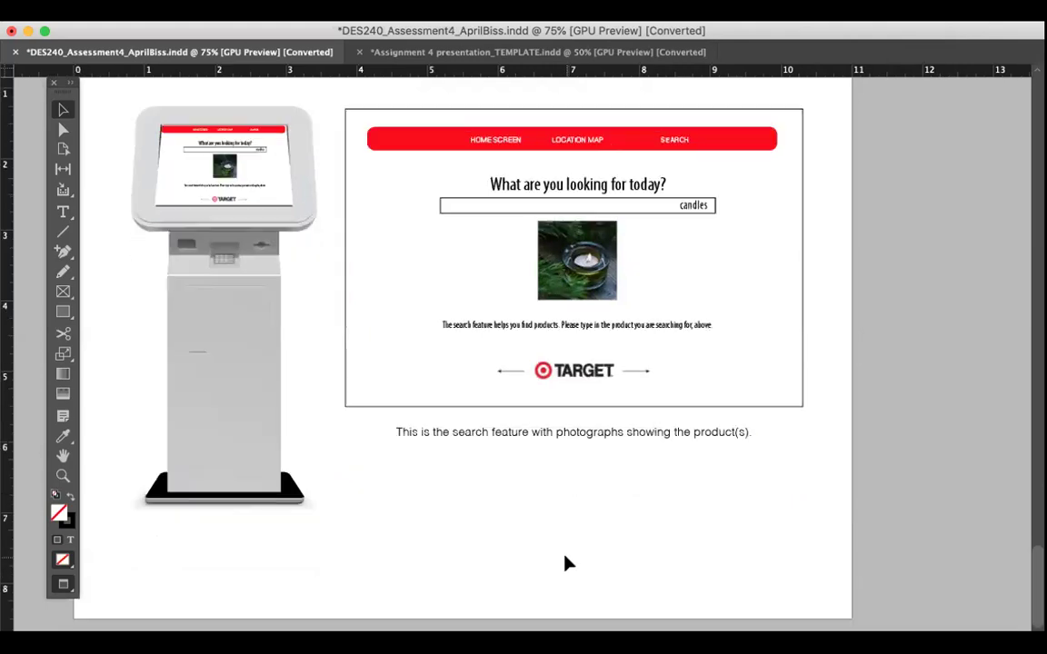
pyautogui.scroll(4, 563, 561)
pyautogui.scroll(10, 566, 564)
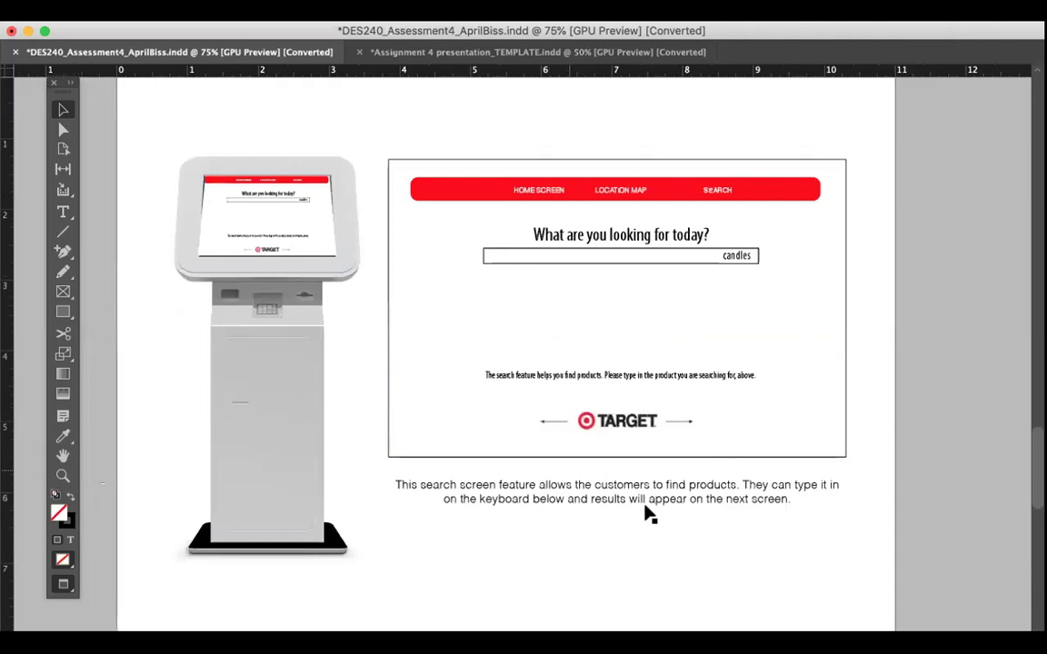
pyautogui.scroll(8, 651, 525)
pyautogui.scroll(2, 651, 526)
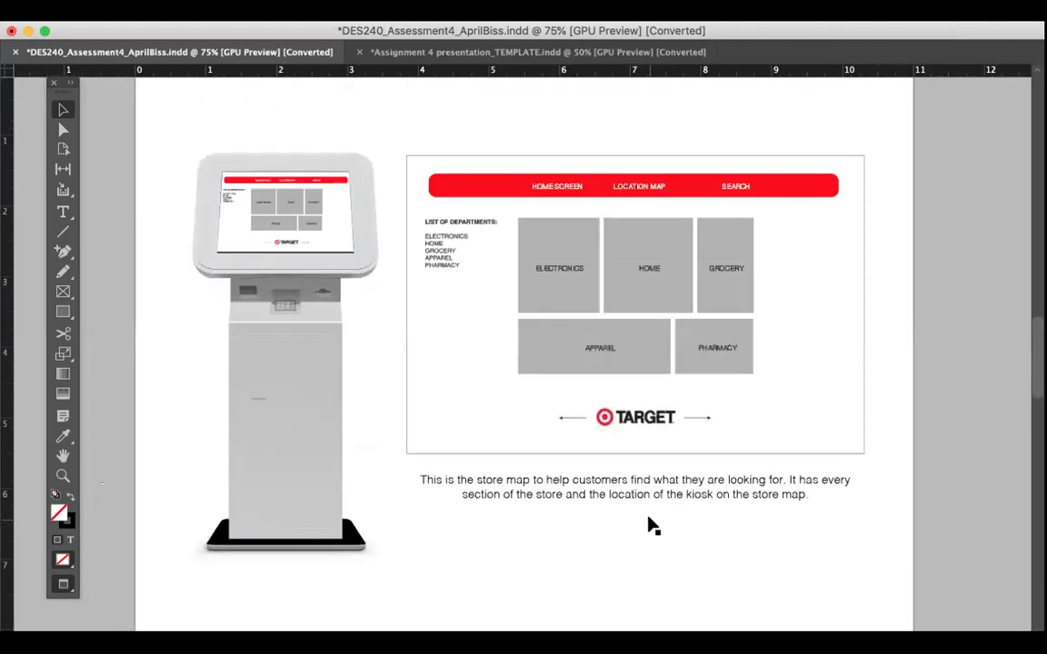
pyautogui.scroll(7, 652, 525)
pyautogui.scroll(10, 651, 525)
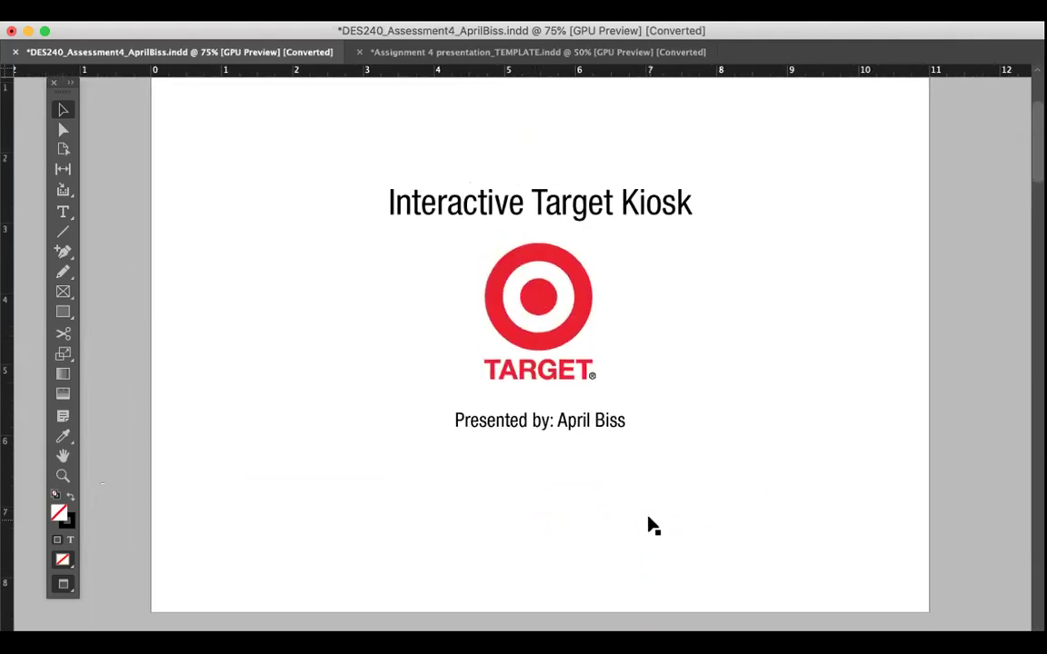
pyautogui.scroll(-10, 652, 525)
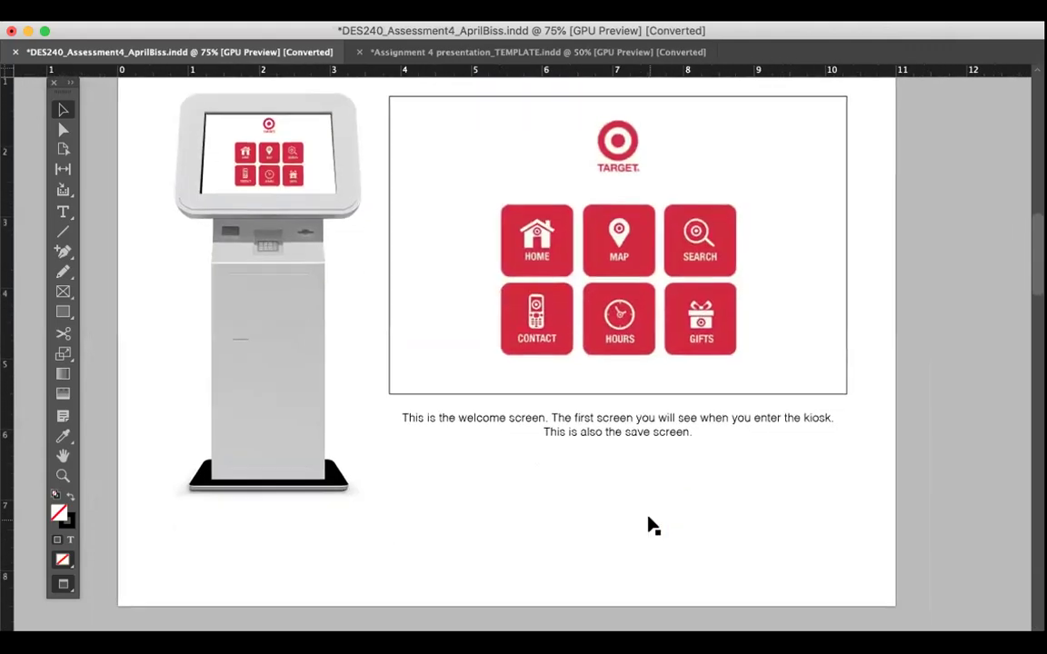
pyautogui.hscroll(-2, 651, 526)
pyautogui.scroll(1, 651, 525)
pyautogui.hscroll(-1, 652, 525)
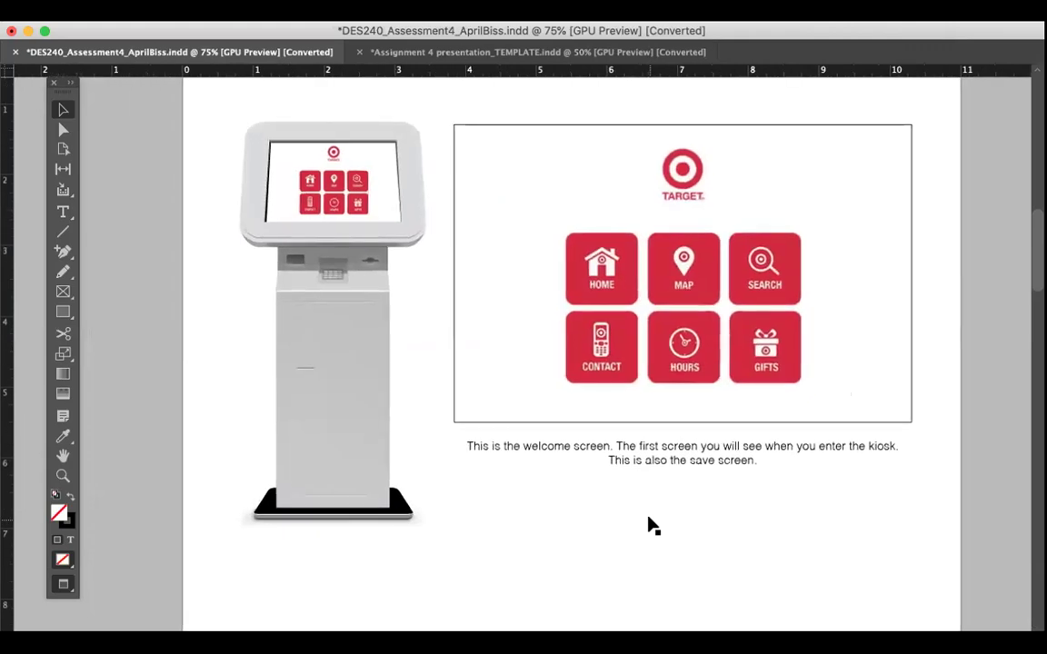
pyautogui.click(311, 393)
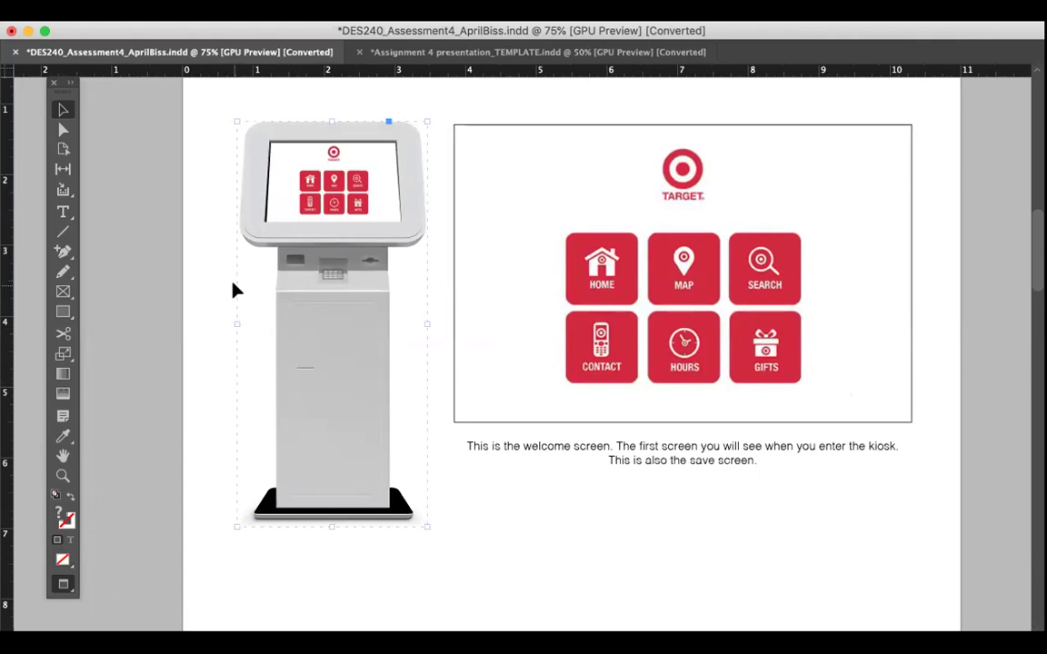
pyautogui.click(198, 293)
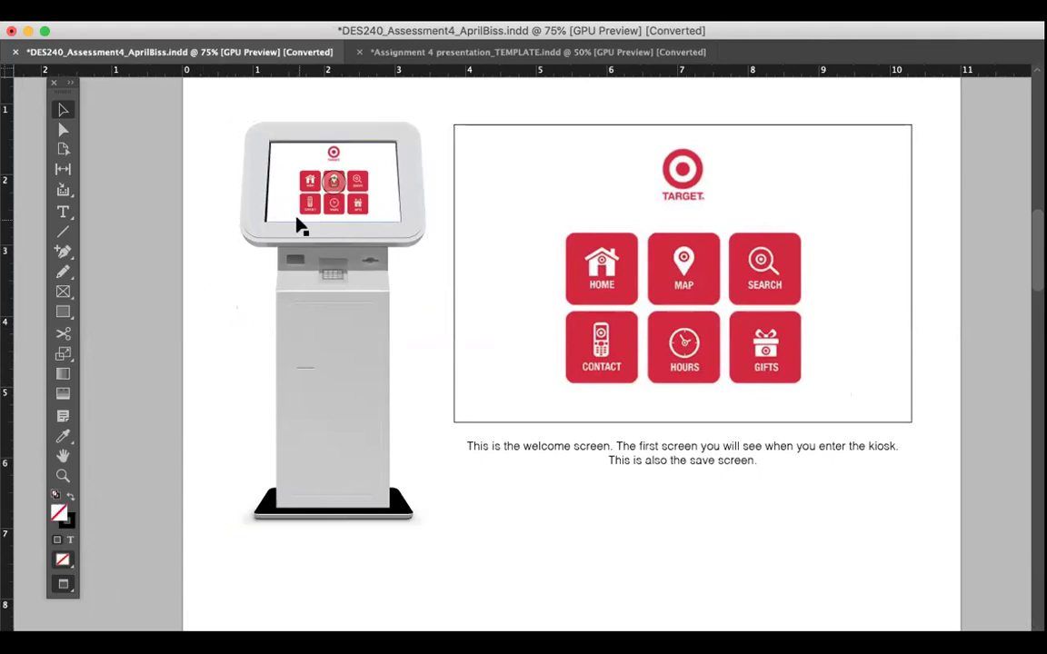
# Step: Delete the kiosk screen image and the kiosk artwork from the welcome screen page
pyautogui.press('super+minus')
pyautogui.hscroll(5, 604, 583)
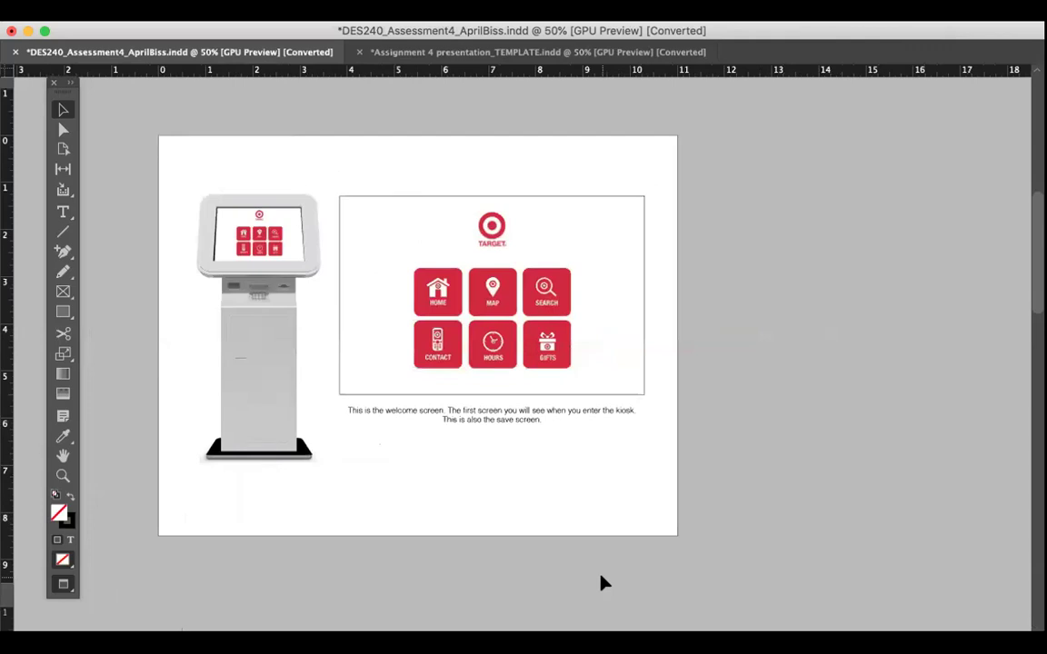
pyautogui.click(297, 222)
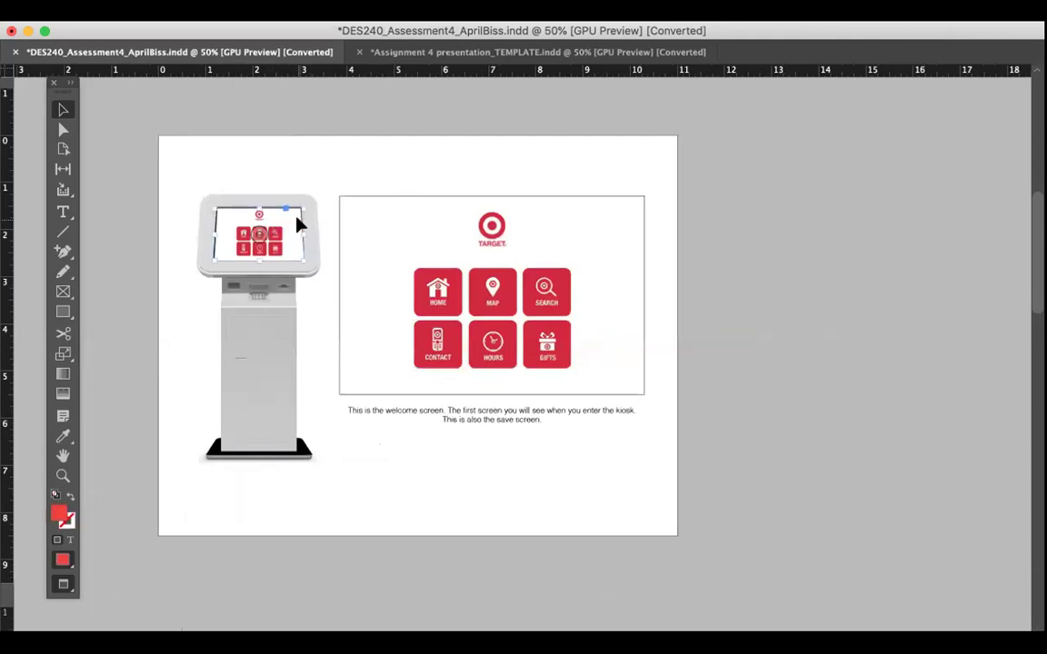
pyautogui.press('Delete')
pyautogui.click(300, 225)
pyautogui.press('Delete')
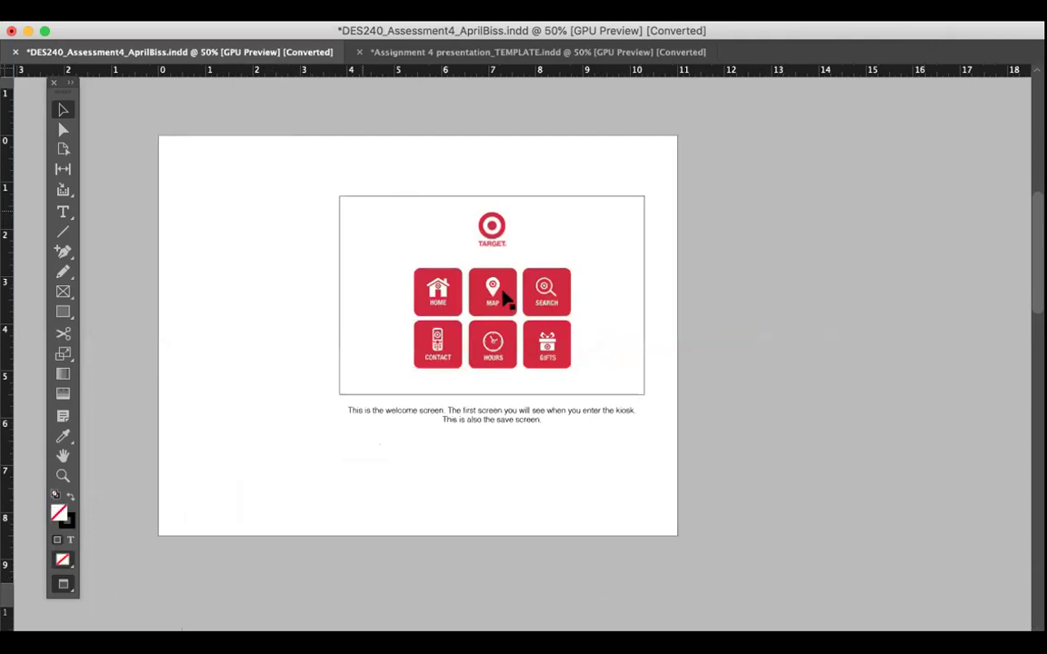
# Step: Place HomeScreenMockup.pdf in the empty area beside the large welcome screen frame
pyautogui.click(114, 9)
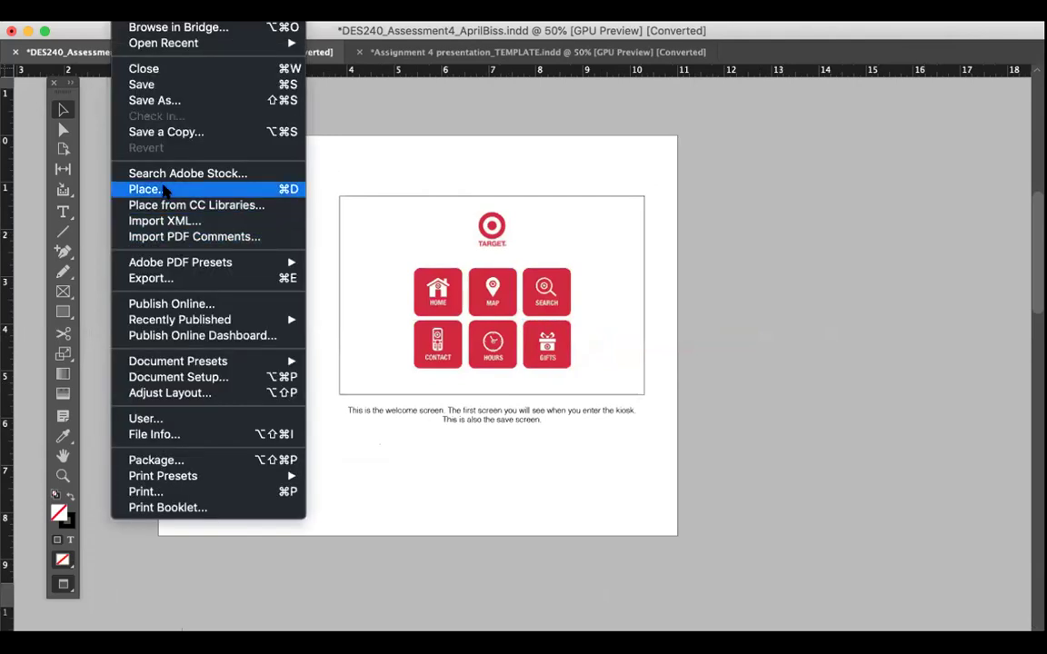
pyautogui.click(163, 188)
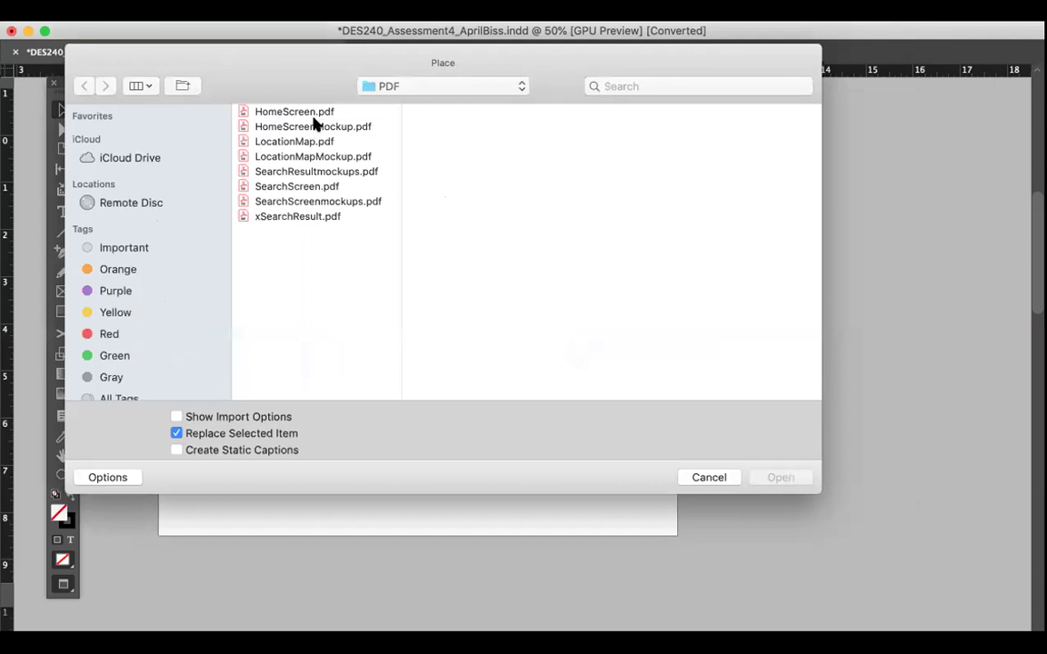
pyautogui.click(313, 126)
pyautogui.click(760, 484)
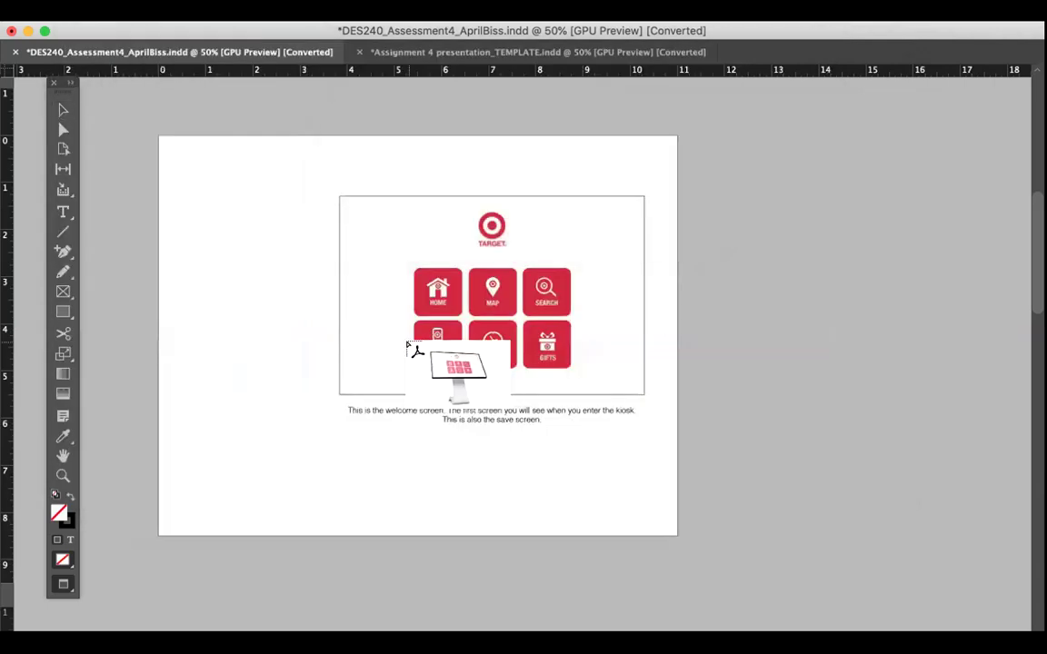
pyautogui.moveTo(173, 217); pyautogui.dragTo(385, 398)
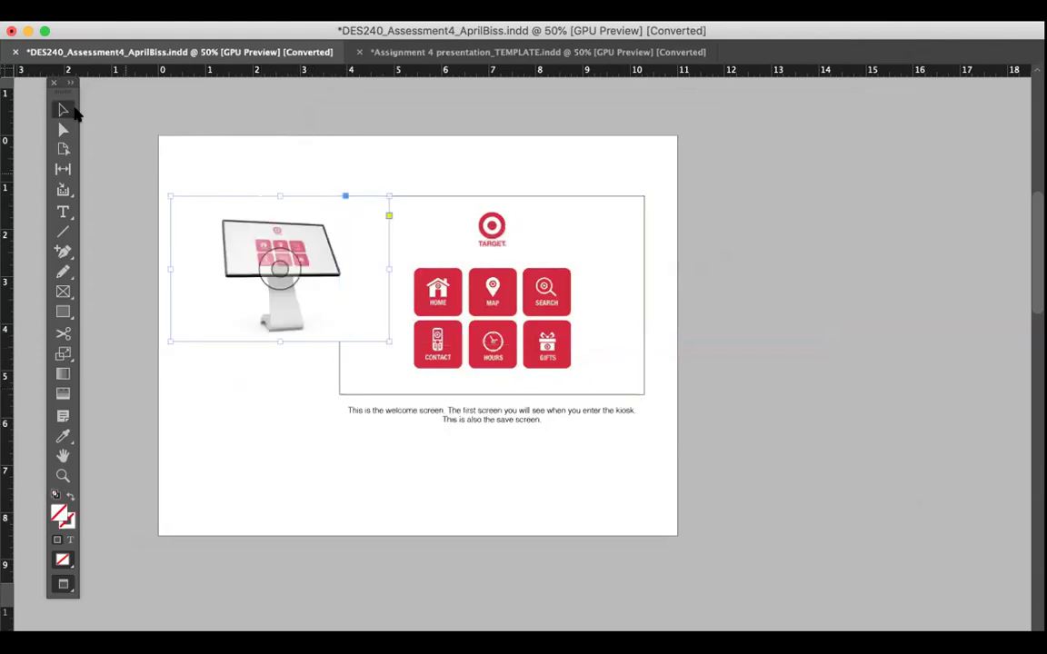
# Step: Move the kiosk mockup slightly down and outward beside the welcome screen frame, and send it to the back
pyautogui.moveTo(233, 227); pyautogui.dragTo(209, 263)
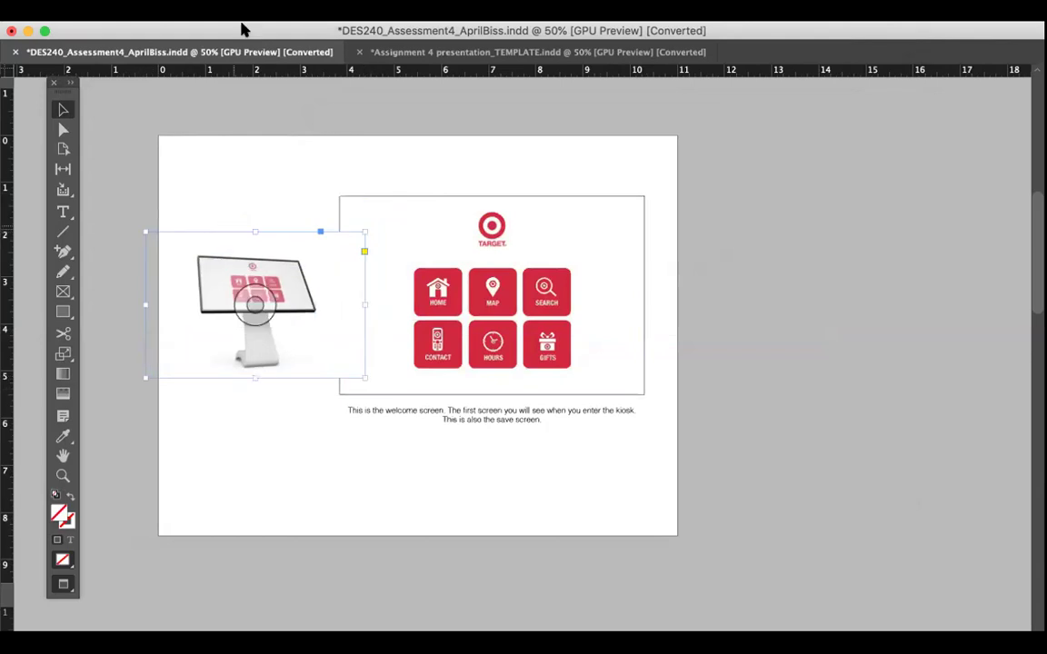
pyautogui.click(218, 19)
pyautogui.moveTo(300, 19)
pyautogui.moveTo(409, 27)
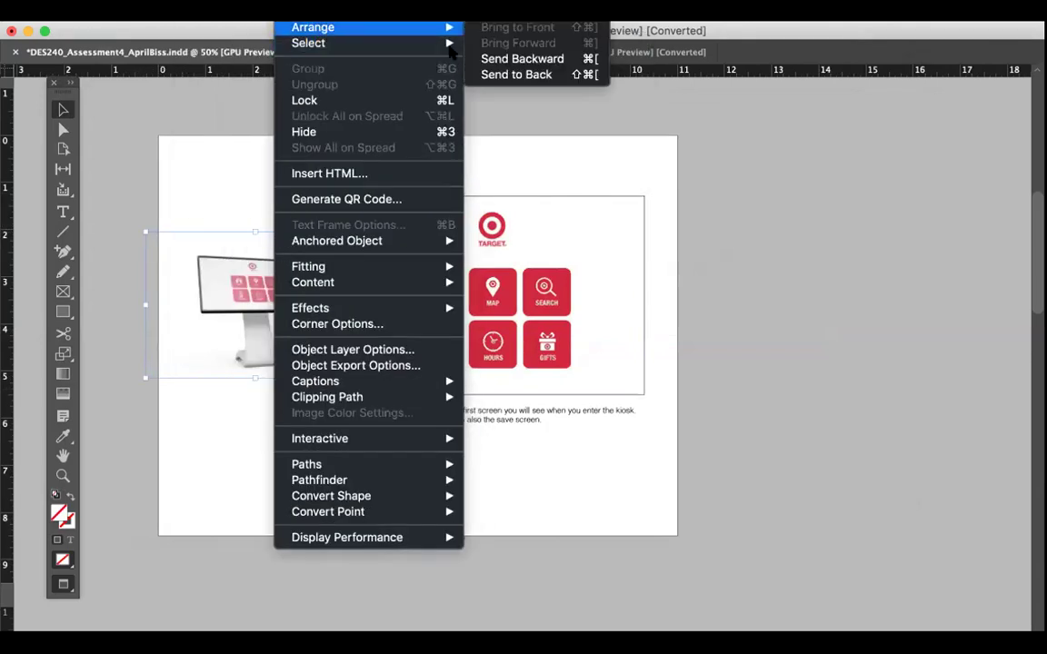
pyautogui.click(515, 74)
# Step: Reposition the kiosk mockup in the upper-left corner area of the welcome screen page
pyautogui.moveTo(300, 268); pyautogui.dragTo(305, 266)
pyautogui.click(738, 211)
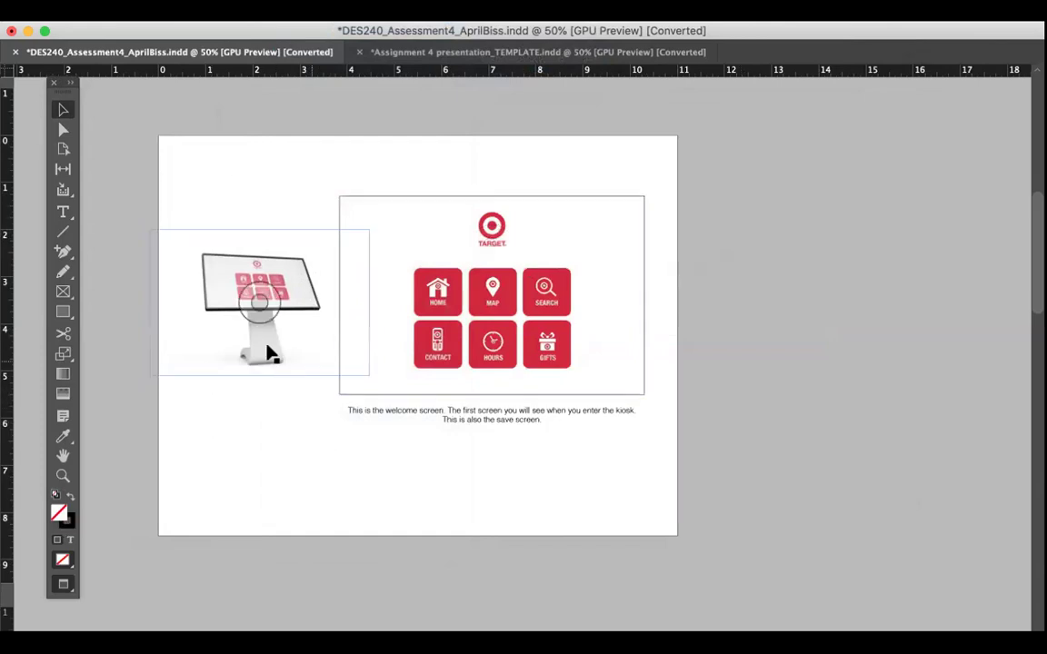
pyautogui.moveTo(263, 348); pyautogui.dragTo(257, 267)
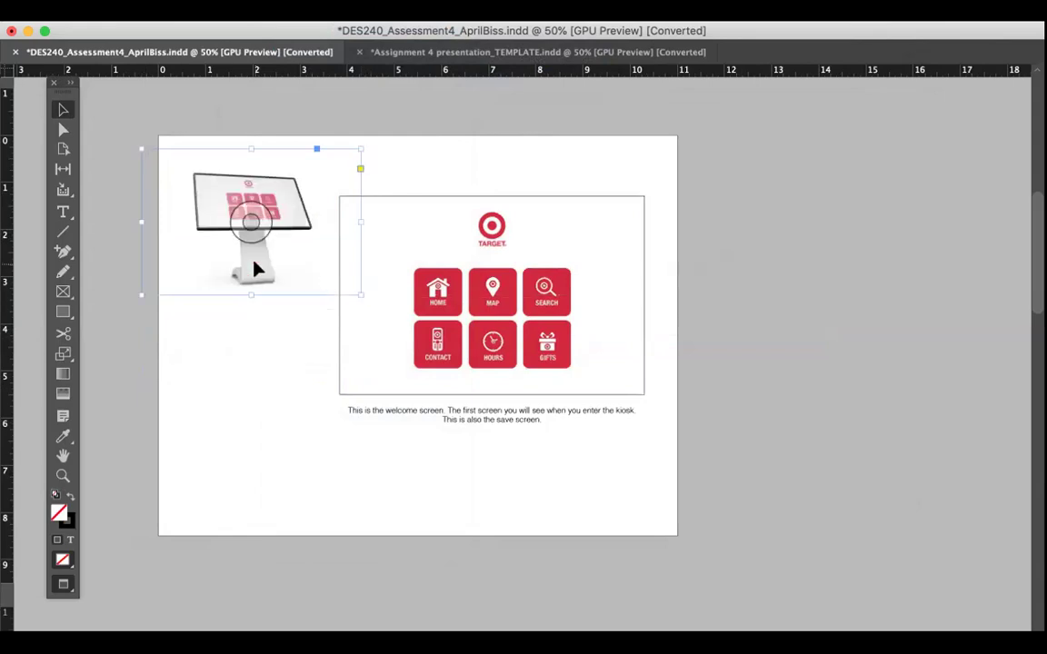
# Step: Move the welcome screen with its caption to the lower middle of the page, and centre the kiosk mockup above it
pyautogui.moveTo(427, 169); pyautogui.dragTo(670, 559)
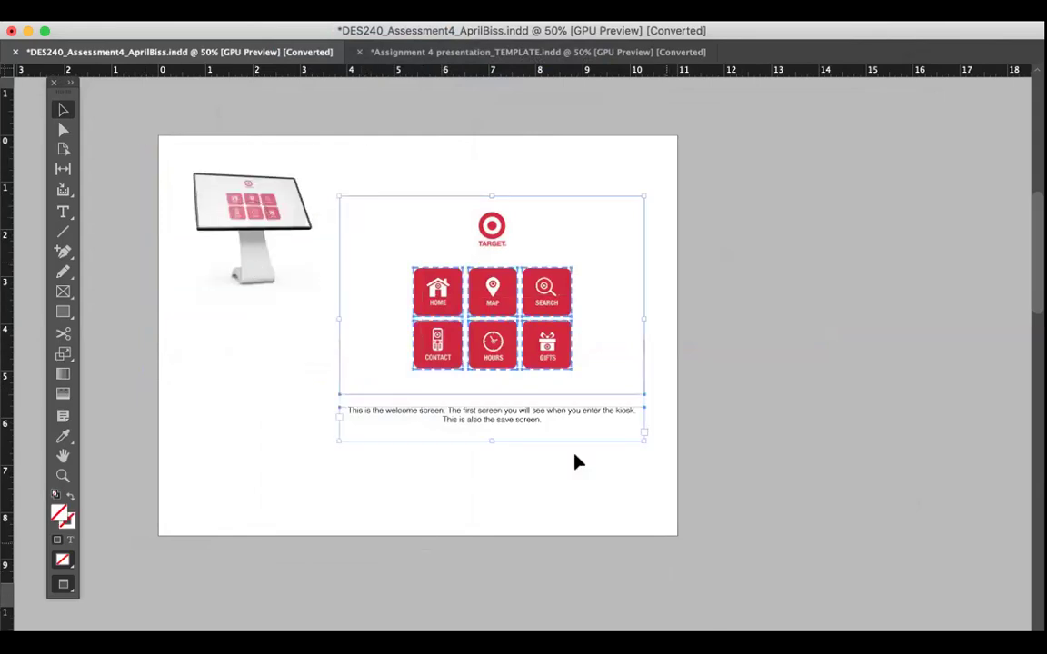
pyautogui.moveTo(564, 337); pyautogui.dragTo(488, 413)
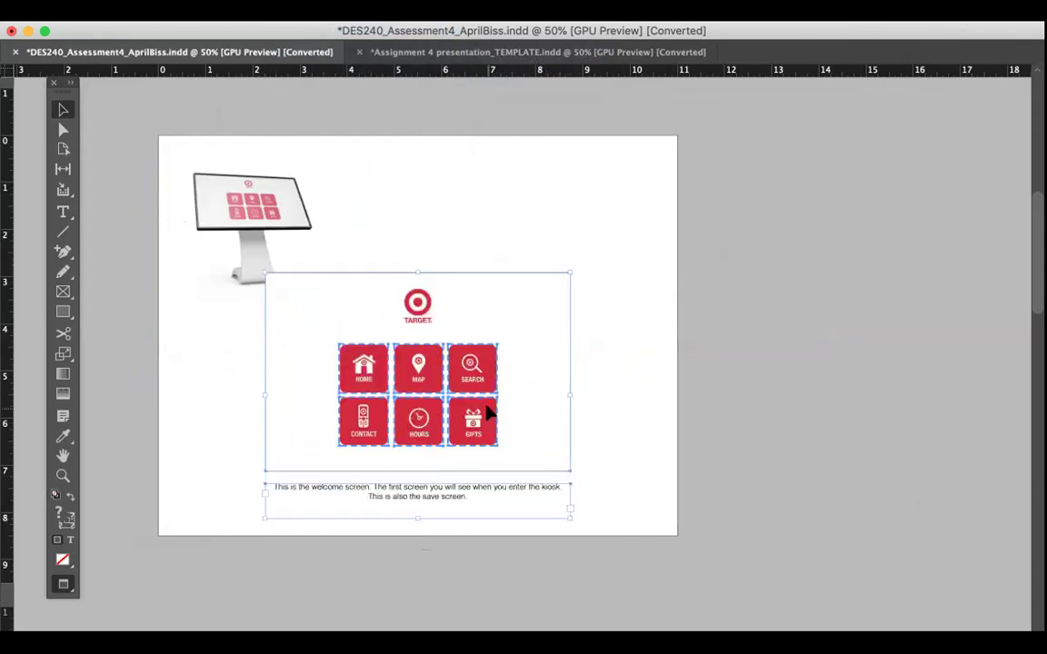
pyautogui.moveTo(304, 210); pyautogui.dragTo(474, 198)
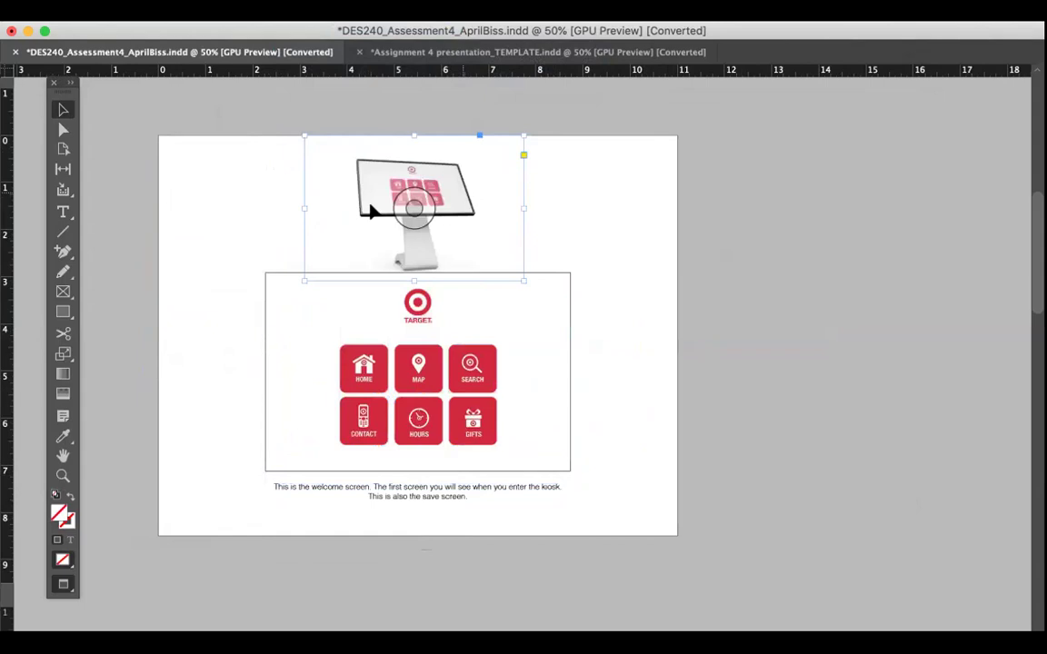
# Step: Widen the kiosk mockup's frame to the full page width, and shift the welcome screen and caption slightly down
pyautogui.moveTo(300, 206); pyautogui.dragTo(158, 205)
pyautogui.moveTo(523, 208); pyautogui.dragTo(677, 207)
pyautogui.click(664, 485)
pyautogui.click(498, 467)
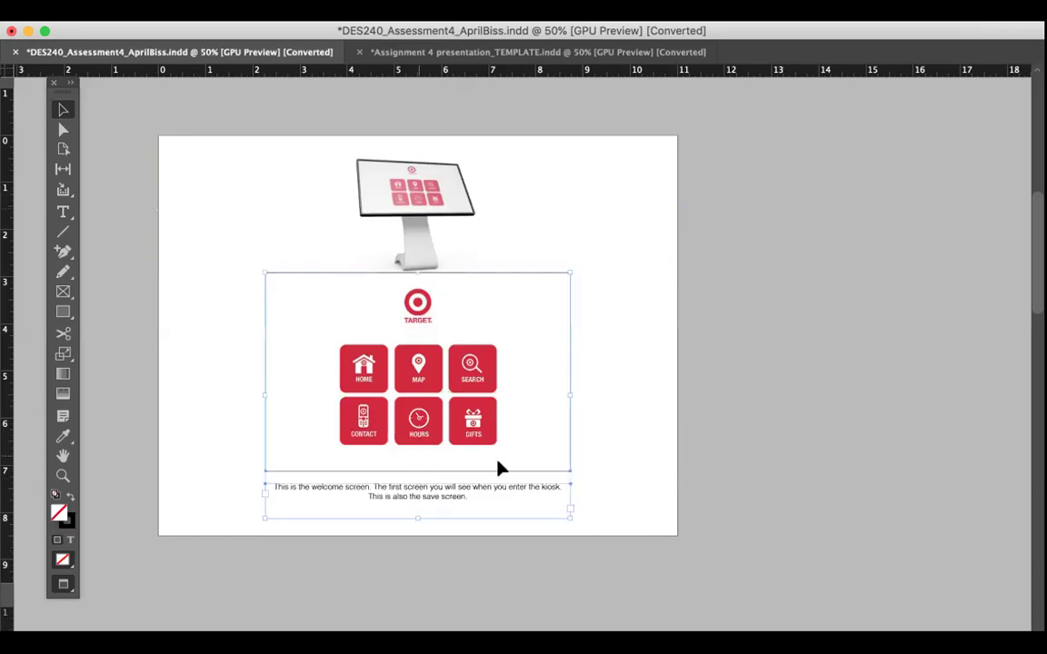
pyautogui.moveTo(479, 373)
pyautogui.mouseDown()
pyautogui.moveTo(491, 382)
pyautogui.moveTo(480, 392)
pyautogui.mouseUp()
# Step: Extend the kiosk mockup's frame down to the upper edge of the welcome screen frame
pyautogui.click(504, 355)
pyautogui.click(479, 216)
pyautogui.moveTo(416, 282); pyautogui.dragTo(416, 287)
# Step: Try to fill the full-width frame proportionally with the kiosk mockup
pyautogui.rightClick(277, 273)
pyautogui.moveTo(344, 269)
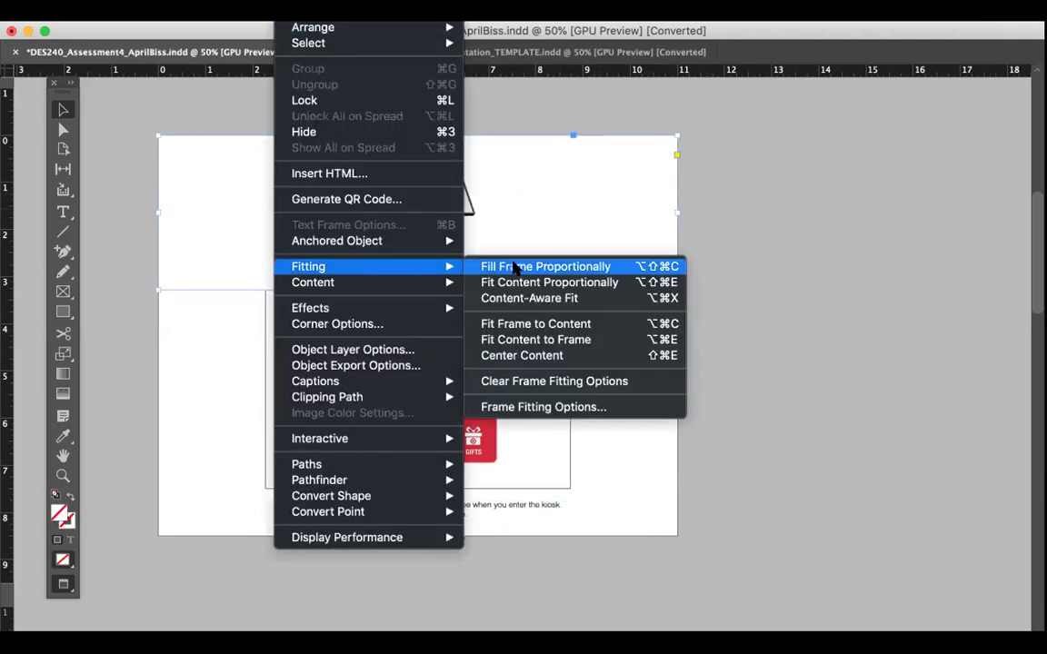
pyautogui.click(511, 271)
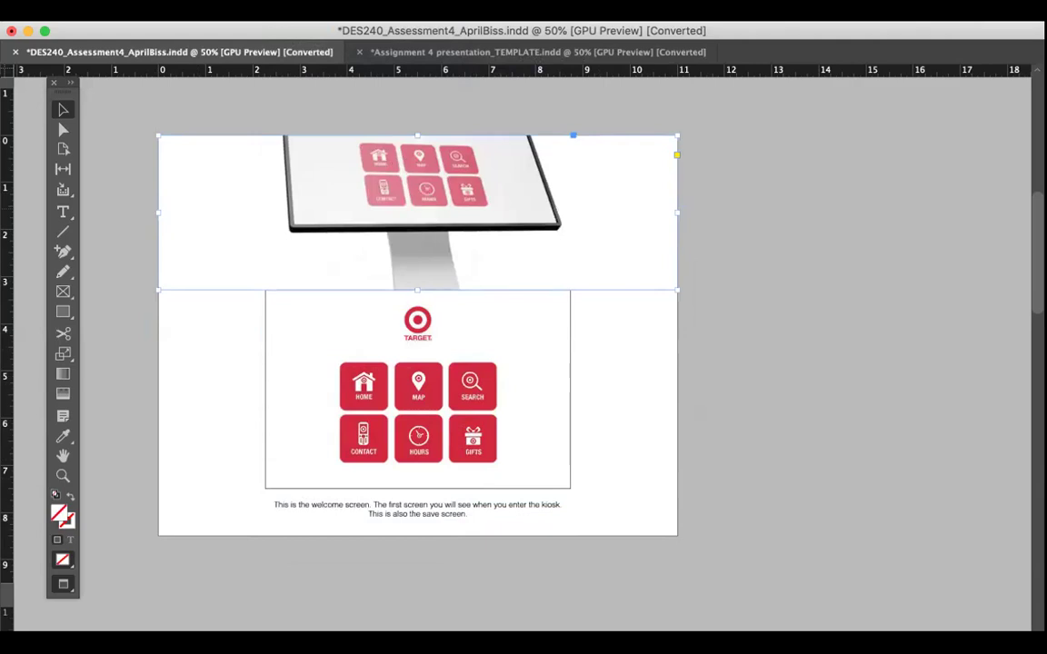
# Step: Undo the proportional fill and fit the kiosk mockup proportionally inside its full-width frame
pyautogui.rightClick(278, 145)
pyautogui.moveTo(420, 266)
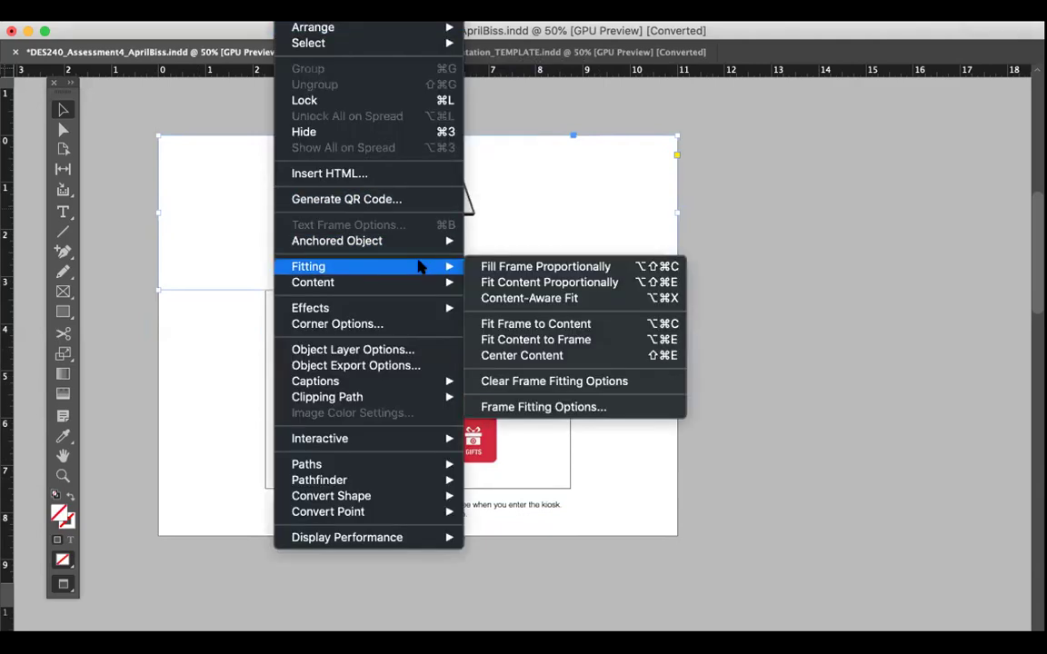
pyautogui.click(499, 287)
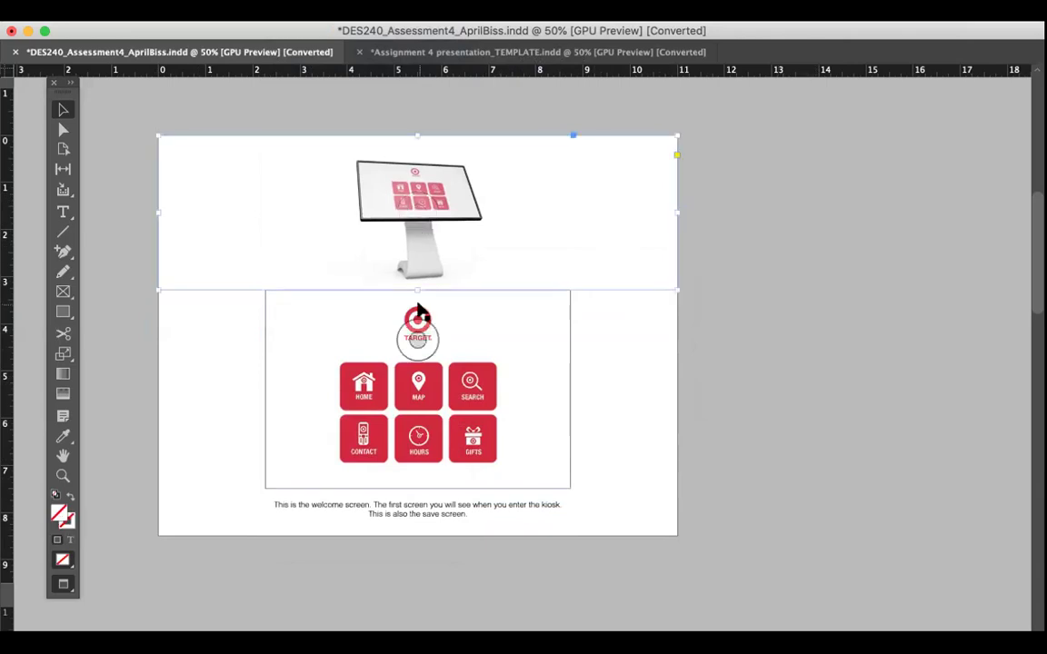
pyautogui.click(717, 231)
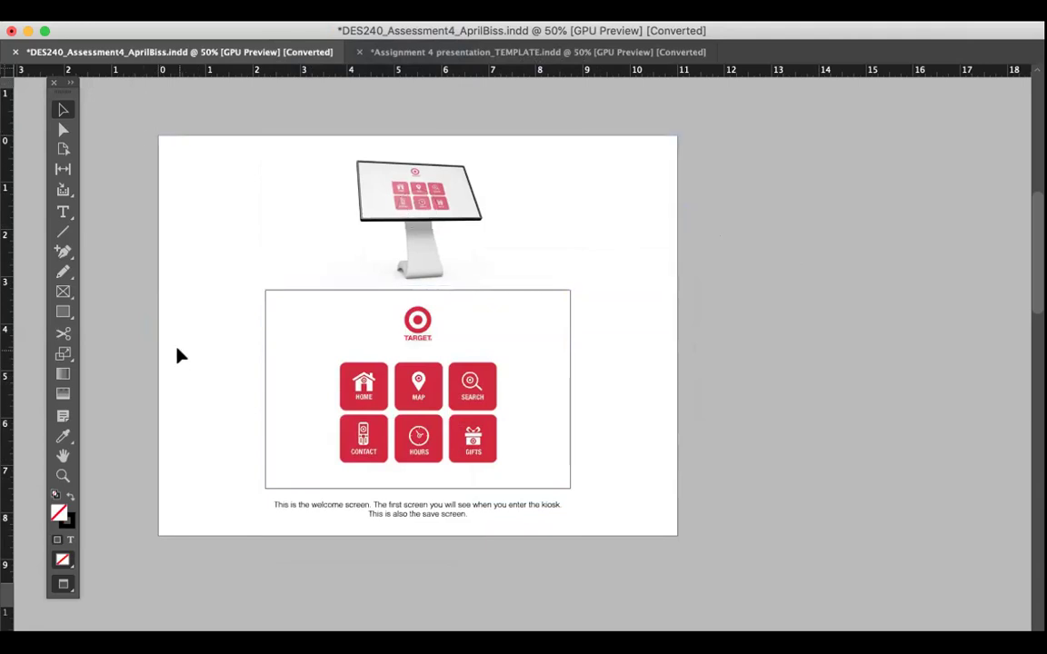
# Step: Adjust the layout of the whole document to a page height of 11 in
pyautogui.scroll(10, 179, 354)
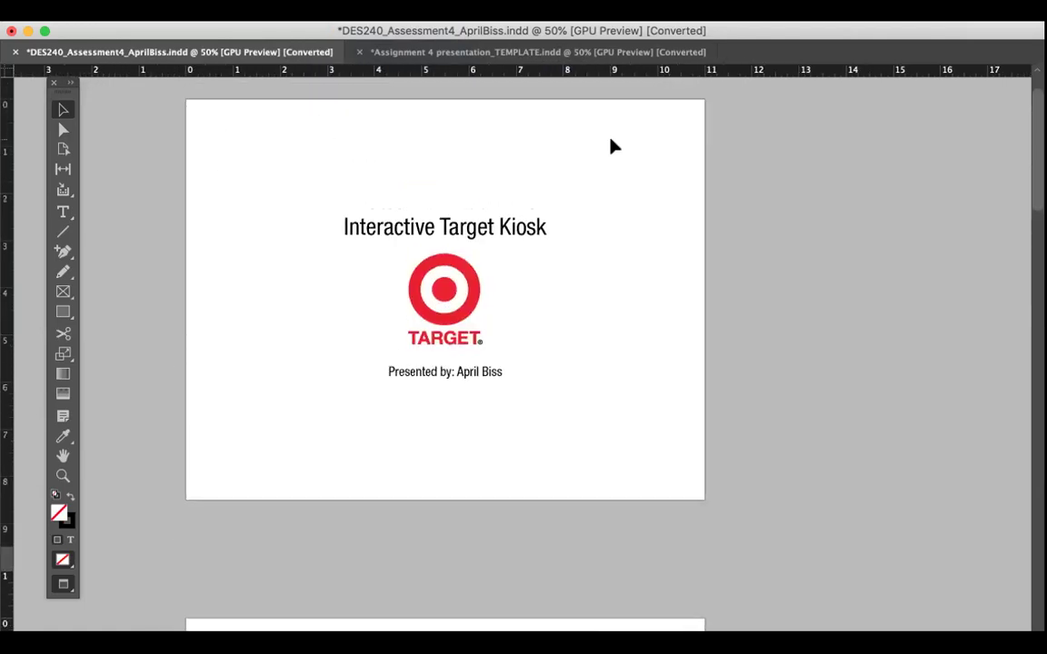
pyautogui.scroll(-5, 383, 493)
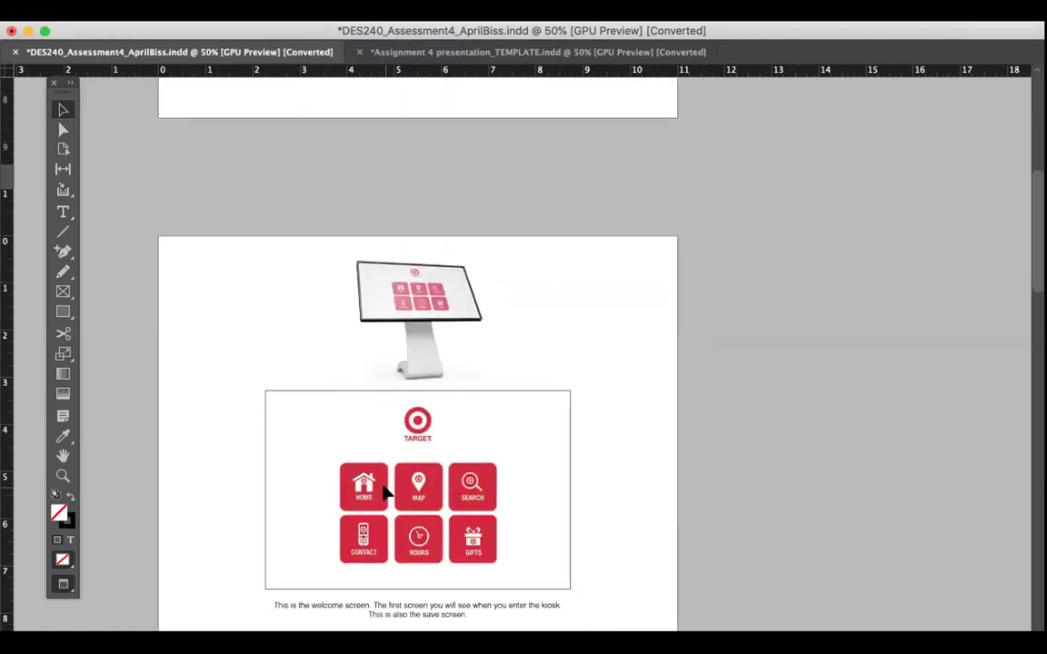
pyautogui.scroll(5, 384, 493)
pyautogui.click(127, 1)
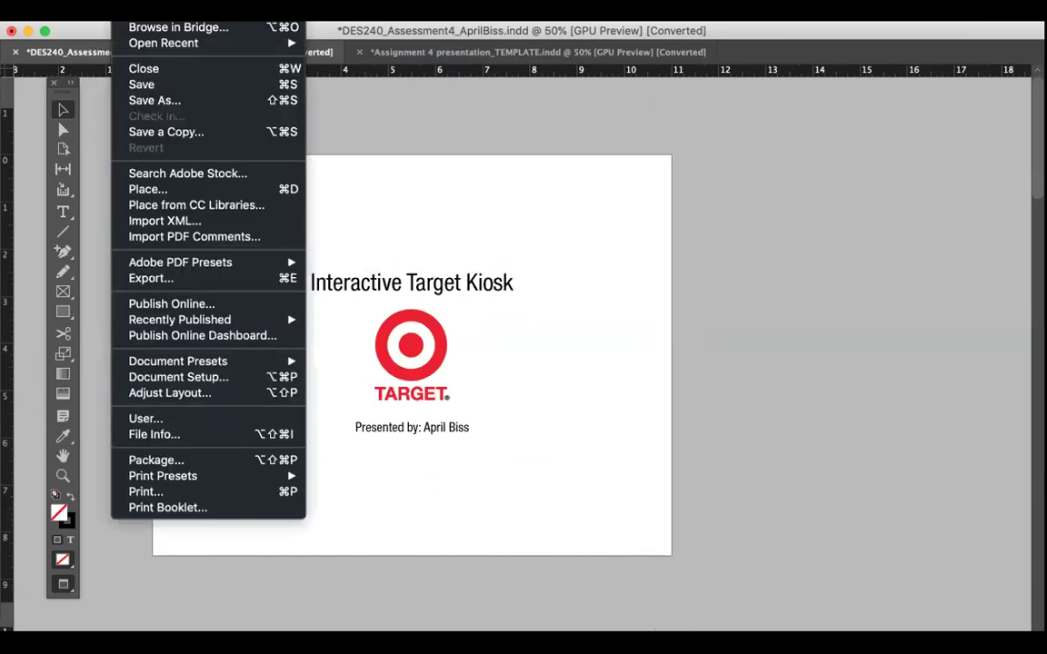
pyautogui.click(178, 376)
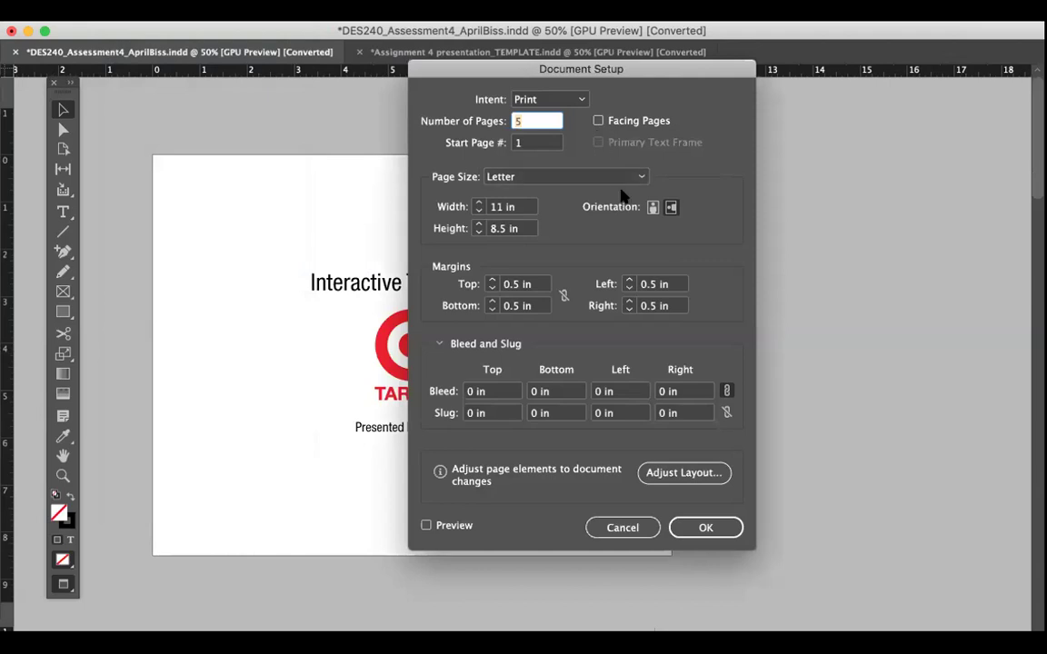
pyautogui.click(661, 476)
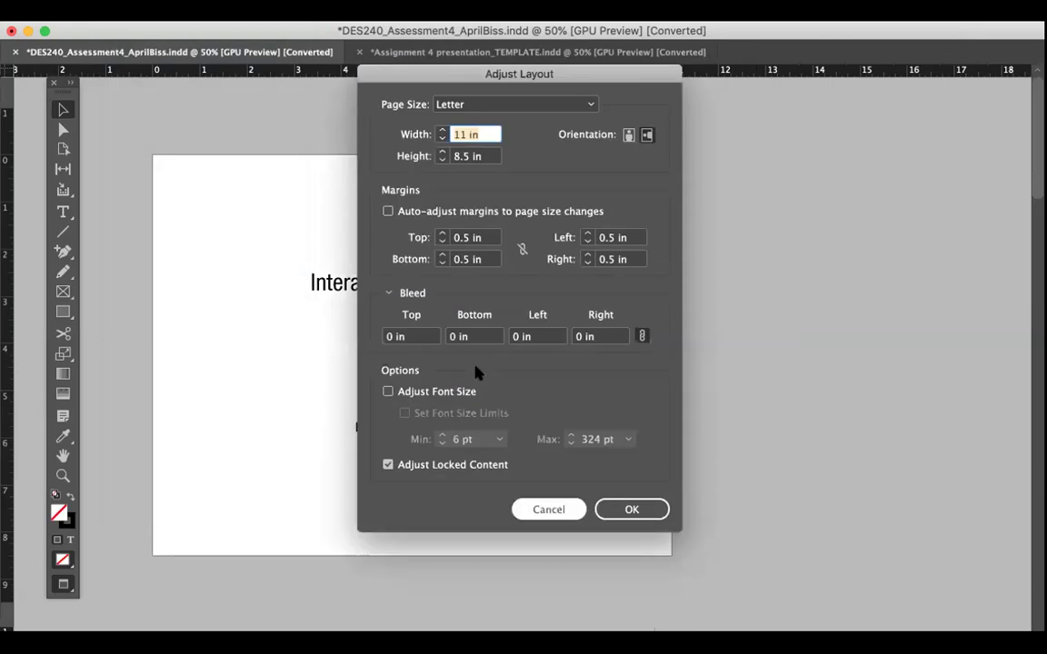
pyautogui.moveTo(481, 158); pyautogui.dragTo(427, 157)
pyautogui.write('11')
pyautogui.click(634, 509)
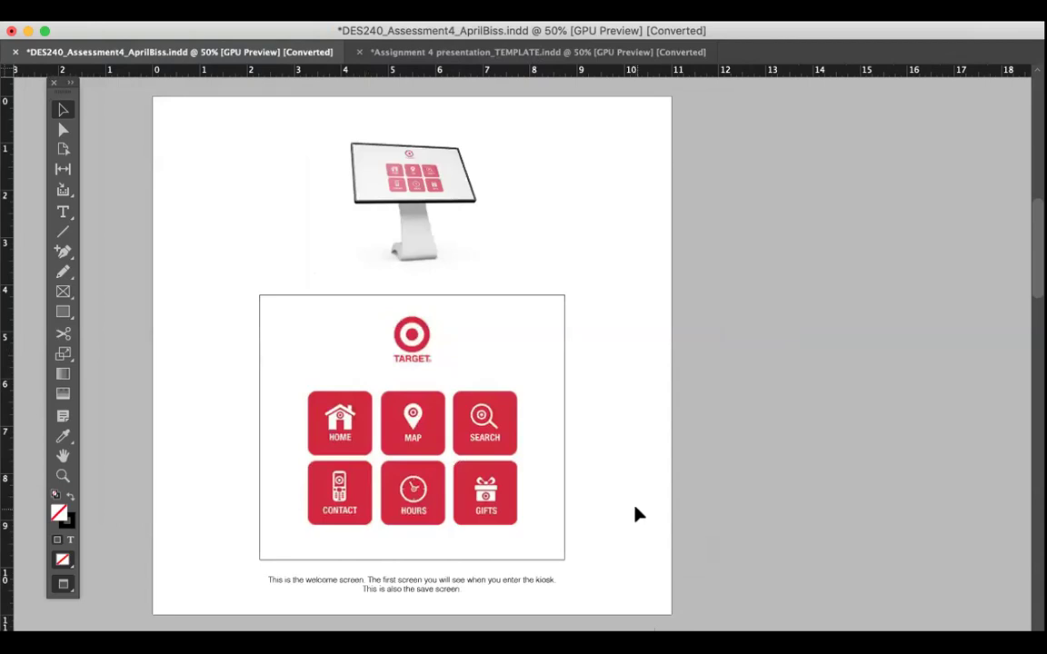
# Step: On the title page, separate the Target logo from the presenter line and move the title block down toward the page's middle
pyautogui.scroll(5, 635, 427)
pyautogui.scroll(5, 636, 427)
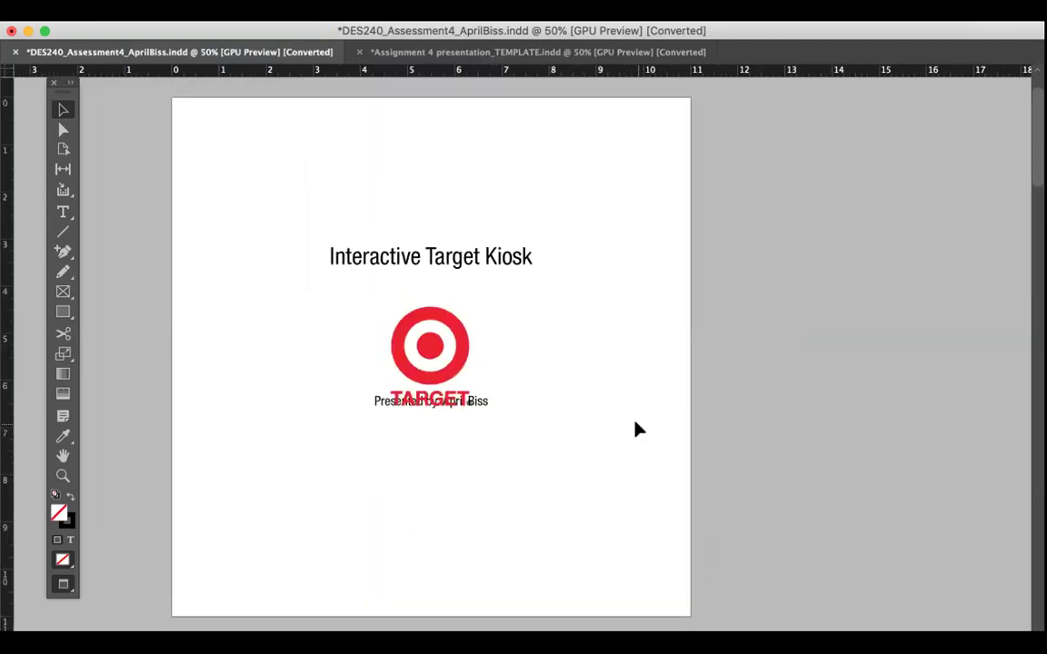
pyautogui.click(492, 403)
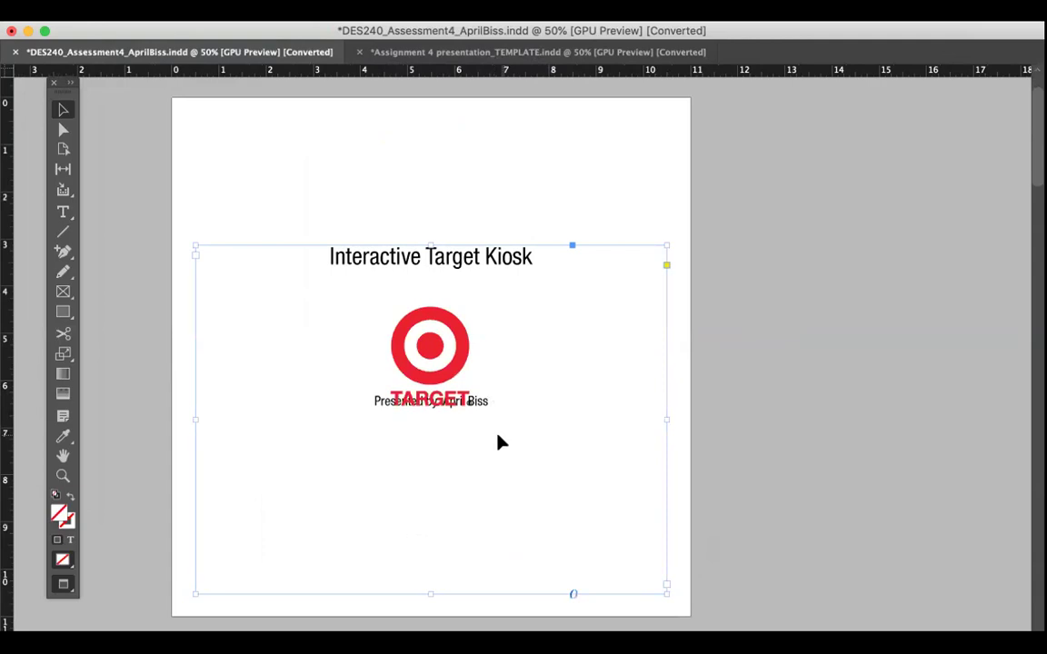
pyautogui.doubleClick(464, 345)
pyautogui.moveTo(457, 332); pyautogui.dragTo(458, 331)
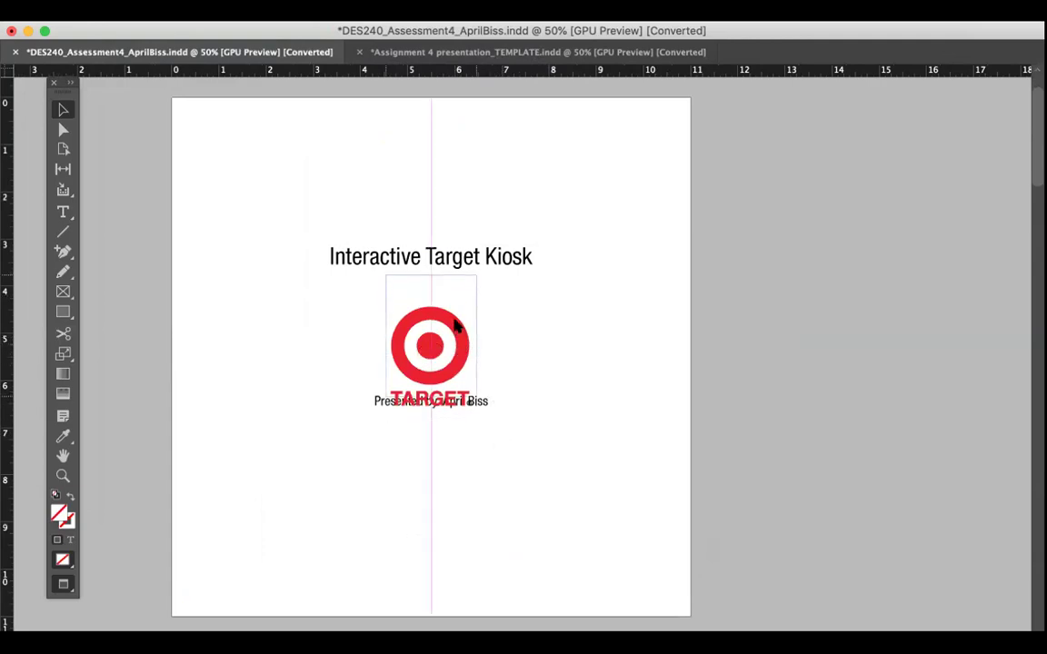
pyautogui.press('super+z')
pyautogui.moveTo(479, 410); pyautogui.dragTo(483, 442)
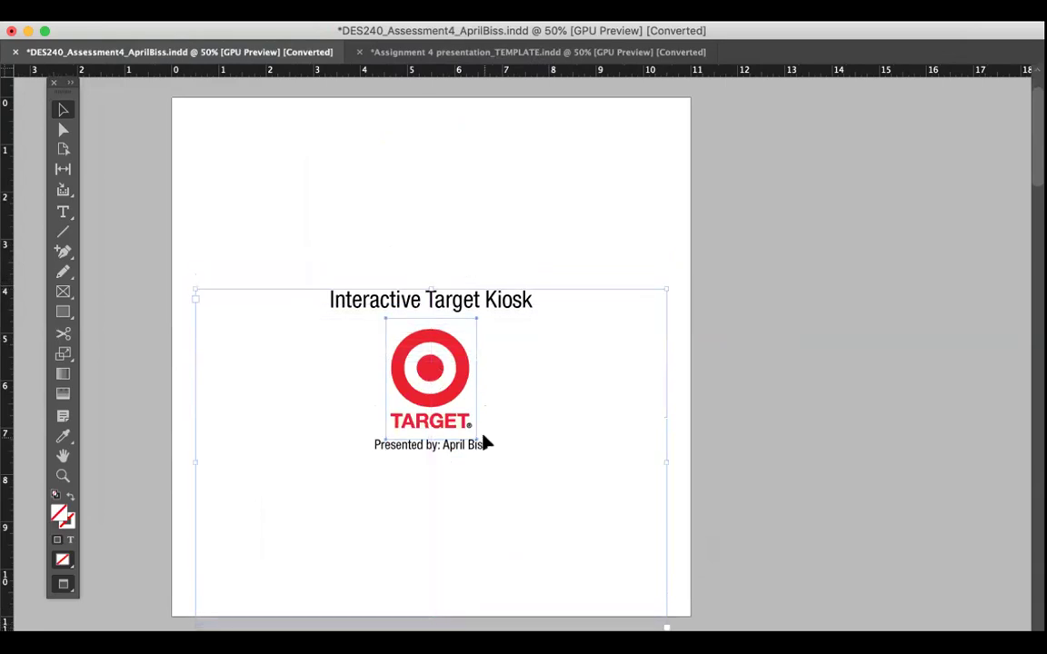
# Step: Nudge the large welcome screen, its icons and its caption slightly down on the welcome screen page
pyautogui.scroll(-10, 692, 521)
pyautogui.scroll(-5, 692, 522)
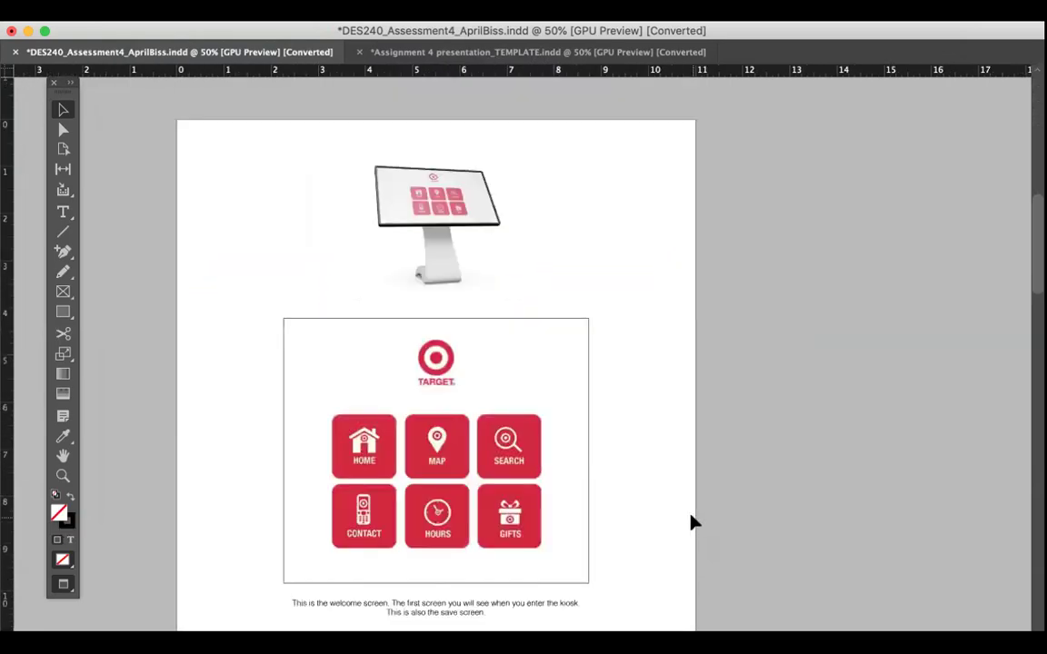
pyautogui.scroll(2, 692, 521)
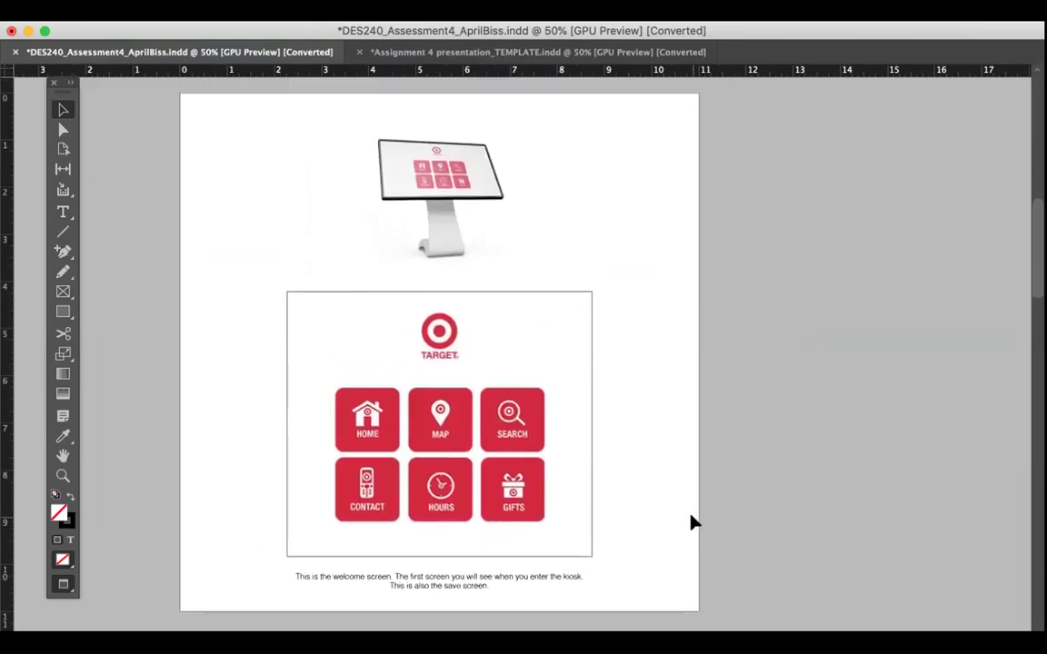
pyautogui.moveTo(675, 589); pyautogui.dragTo(228, 315)
pyautogui.press('Down')
pyautogui.press('Down')
pyautogui.press('Down')
pyautogui.press('Down')
pyautogui.press('Down')
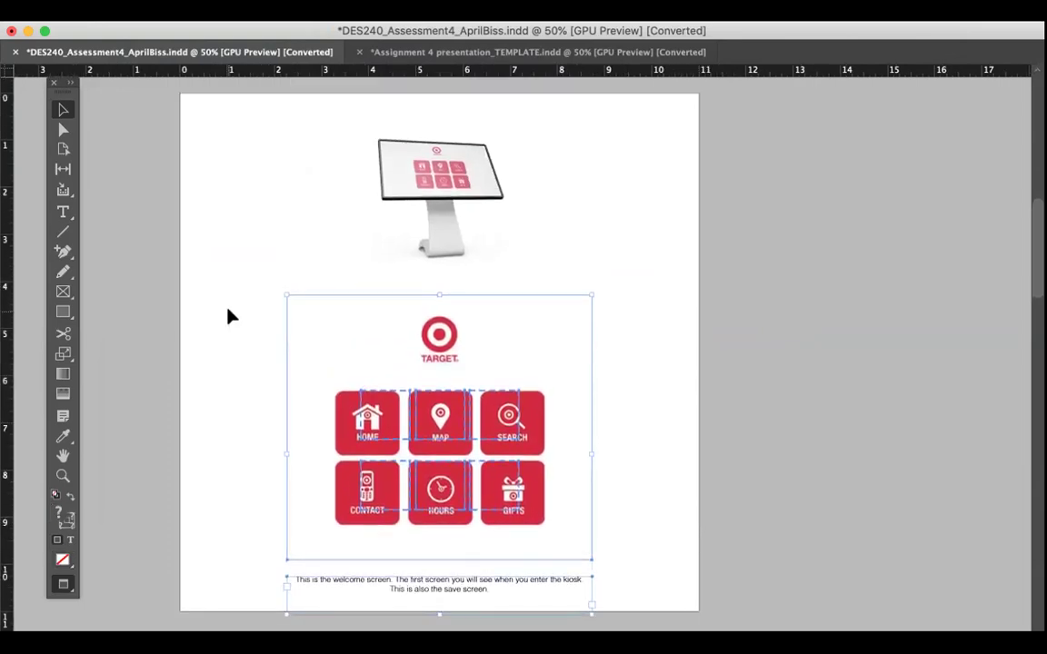
# Step: Move the kiosk mockup up, extend its frame down to the welcome screen, and fit the content proportionally to enlarge it
pyautogui.click(492, 133)
pyautogui.moveTo(497, 205); pyautogui.dragTo(496, 175)
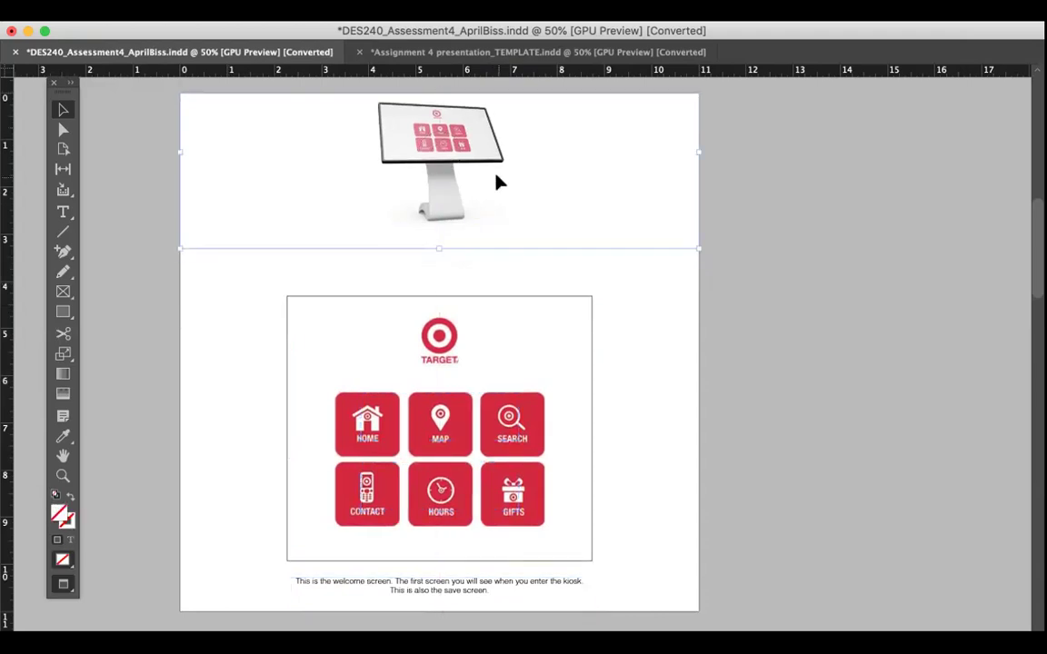
pyautogui.moveTo(434, 248); pyautogui.dragTo(441, 282)
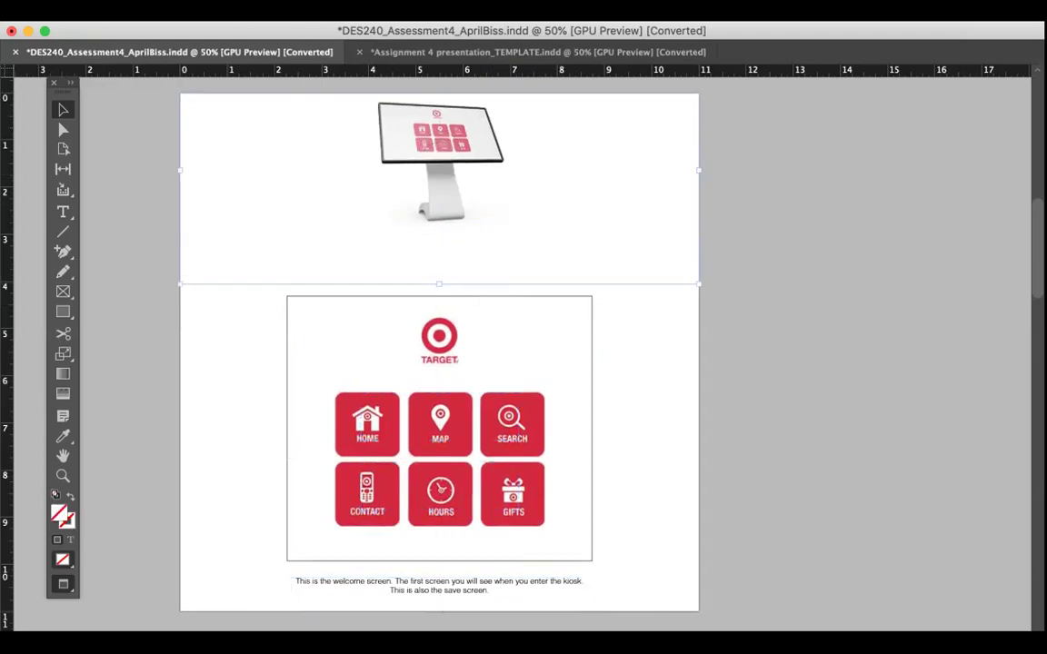
pyautogui.rightClick(277, 259)
pyautogui.moveTo(350, 265)
pyautogui.click(505, 283)
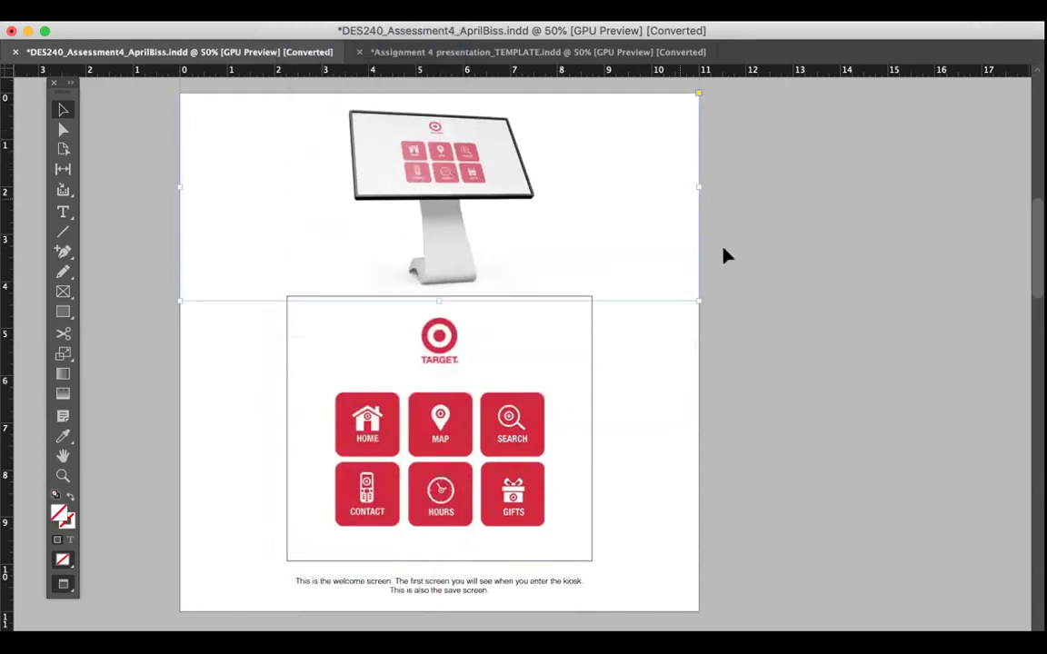
# Step: Nudge the large welcome screen slightly down and move its caption up closer beneath the frame
pyautogui.moveTo(672, 623); pyautogui.dragTo(243, 320)
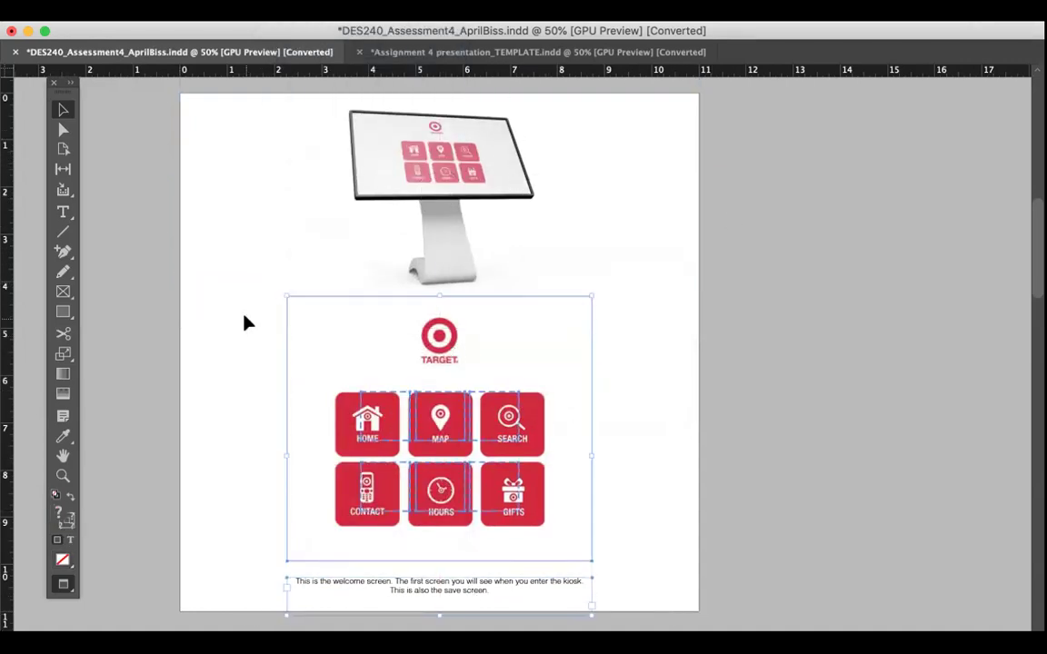
pyautogui.click(727, 565)
pyautogui.moveTo(549, 586); pyautogui.dragTo(547, 575)
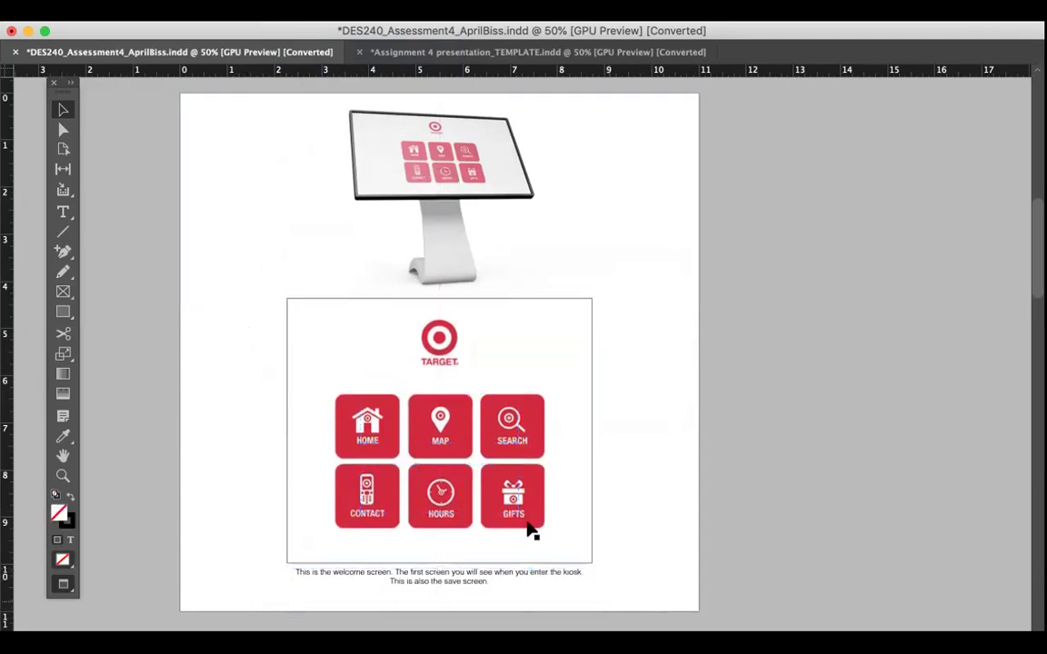
# Step: Shorten the kiosk mockup's frame so it ends just above the welcome screen, and refit the content proportionally
pyautogui.click(474, 187)
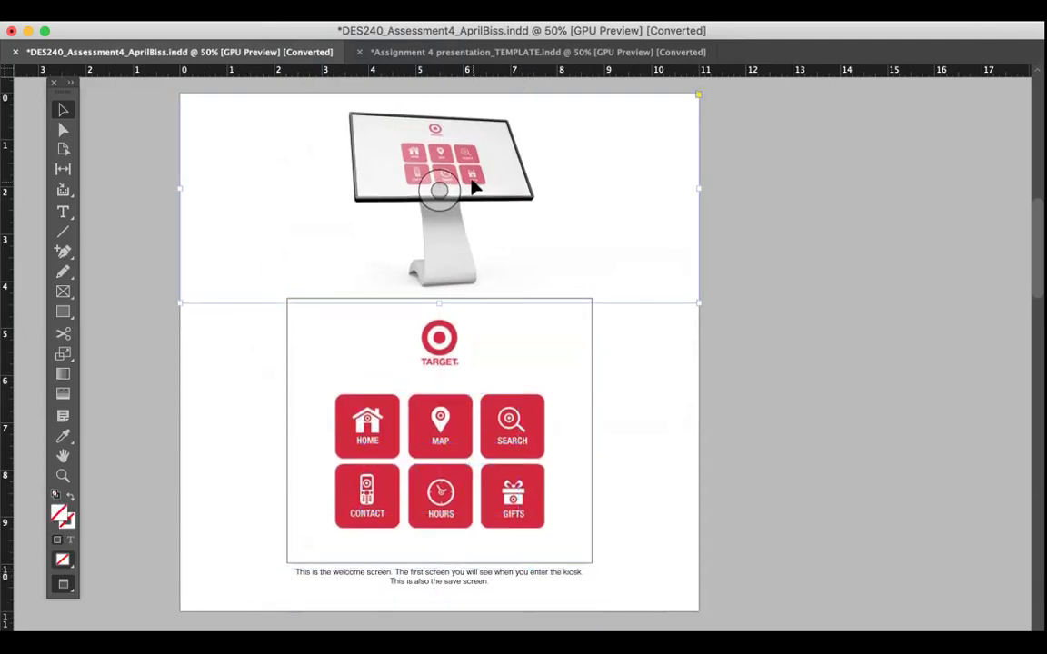
pyautogui.moveTo(439, 302); pyautogui.dragTo(439, 288)
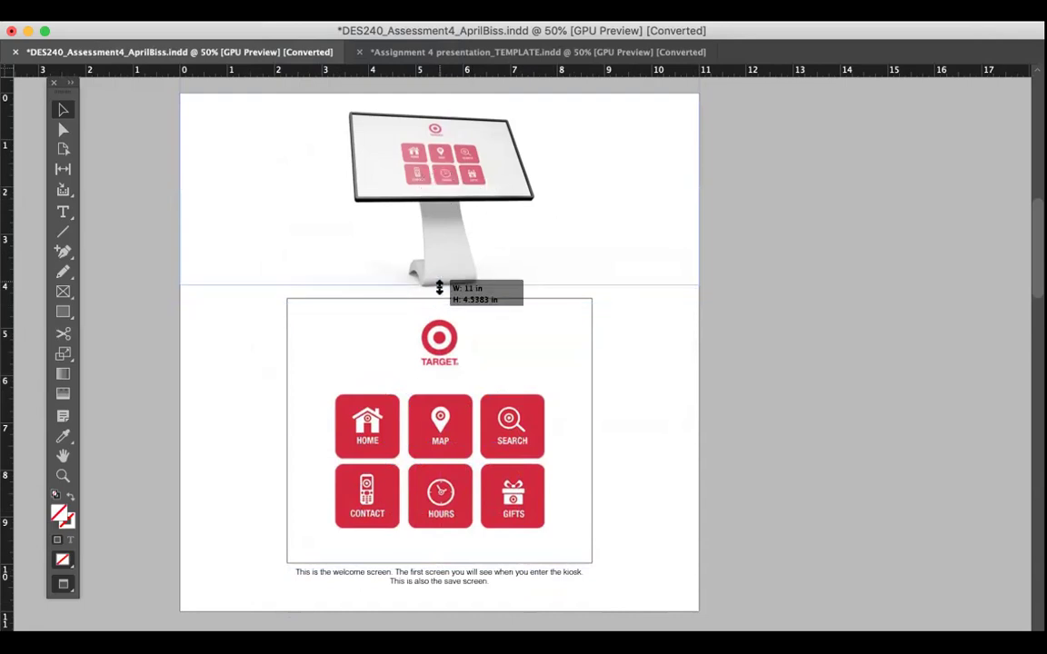
pyautogui.rightClick(393, 293)
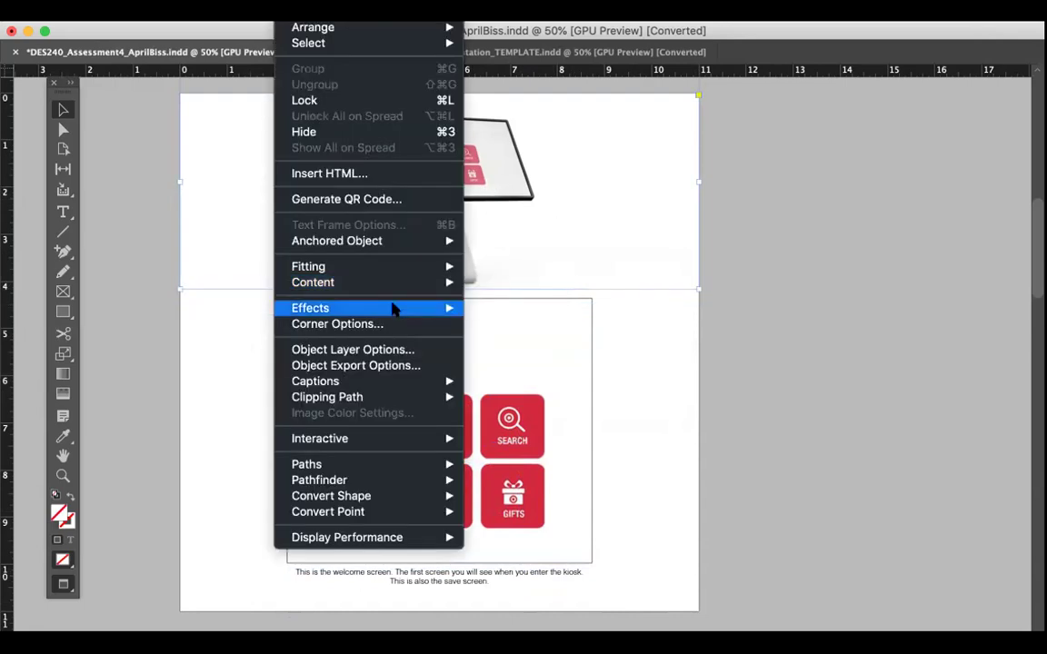
pyautogui.moveTo(427, 266)
pyautogui.click(541, 280)
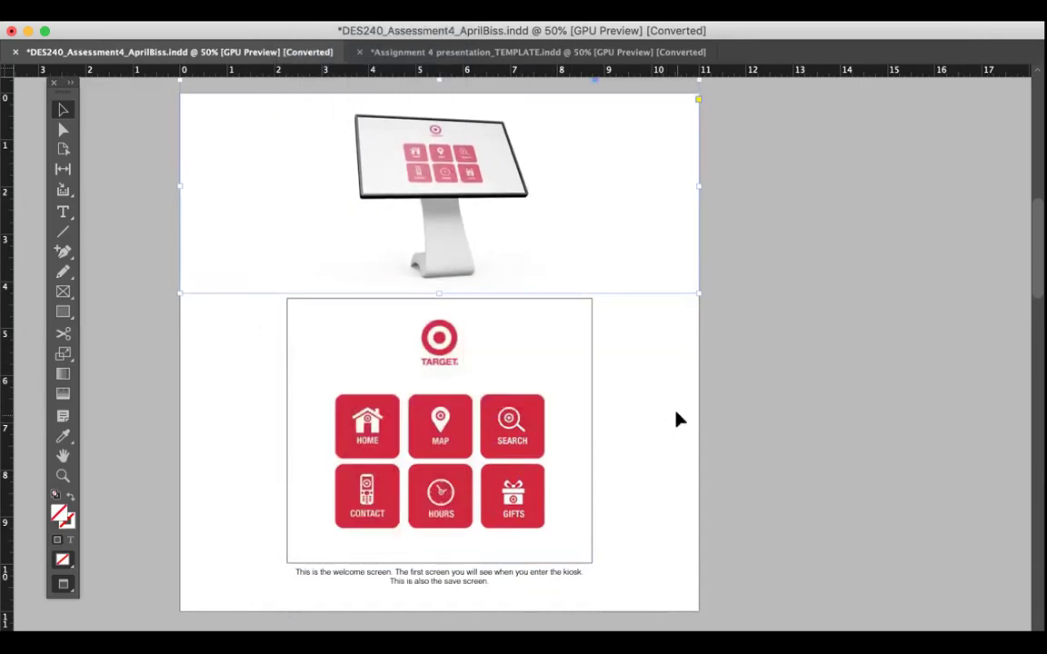
pyautogui.click(724, 448)
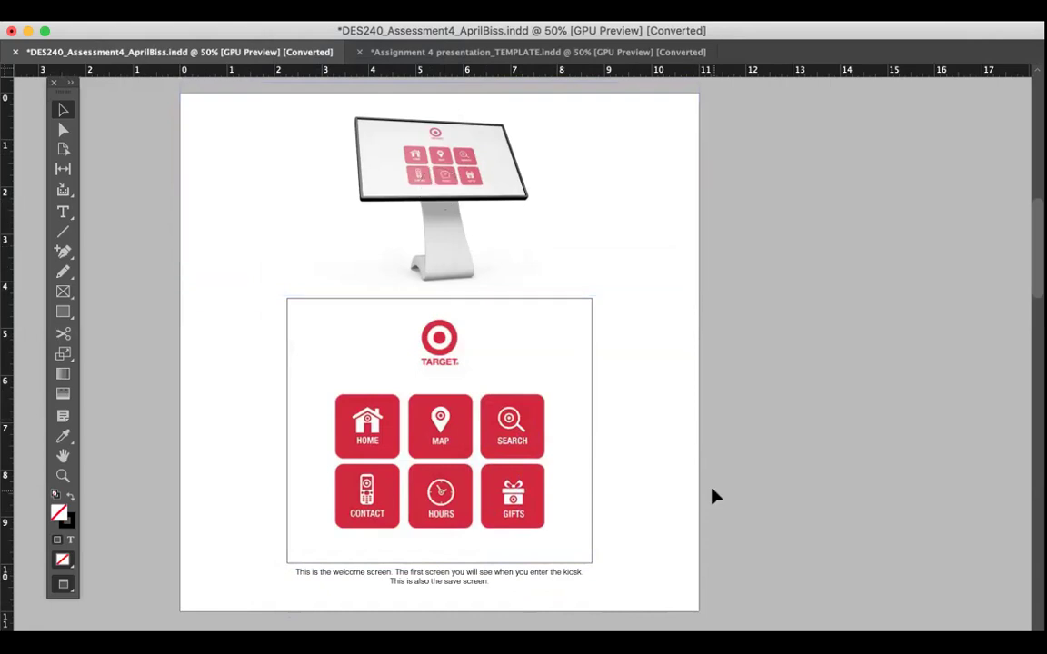
# Step: Fit the large welcome screen's content proportionally within its frame
pyautogui.scroll(-10, 713, 495)
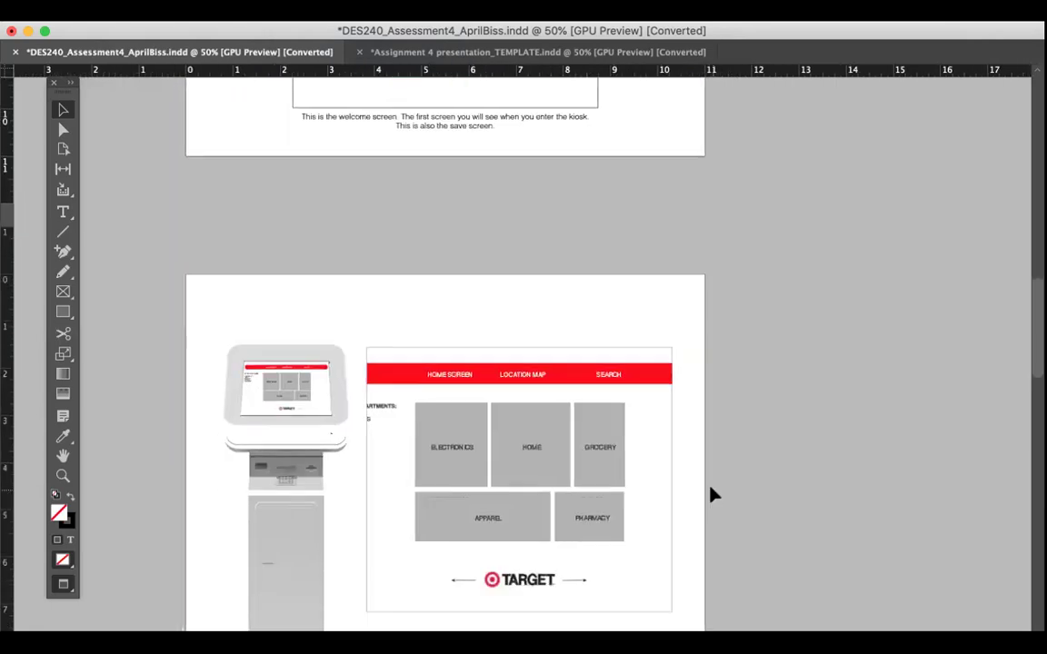
pyautogui.scroll(10, 713, 495)
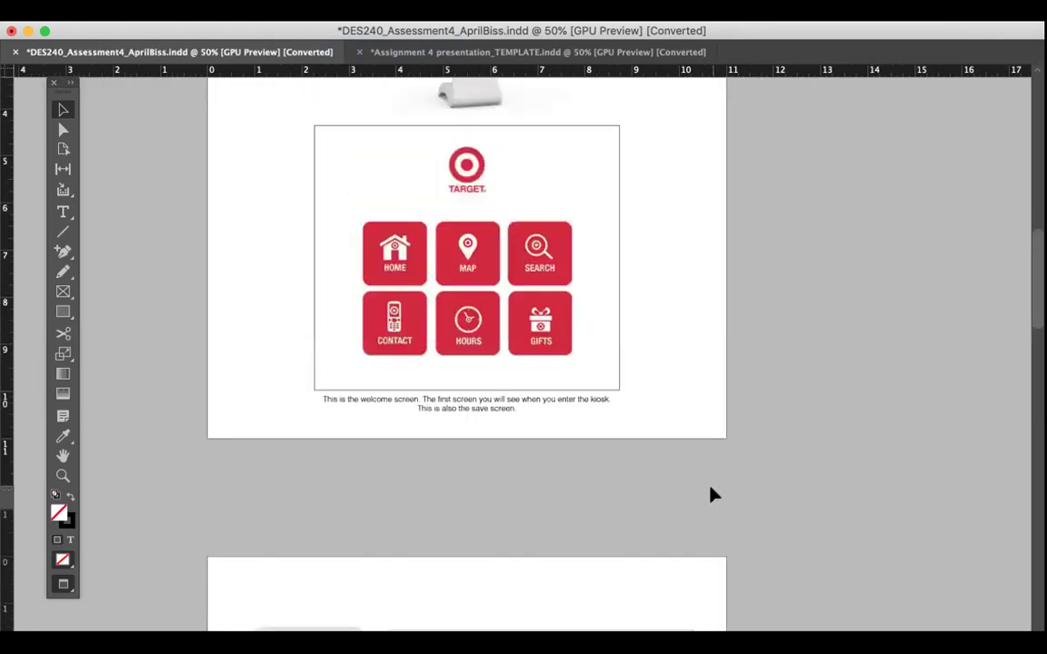
pyautogui.click(300, 0)
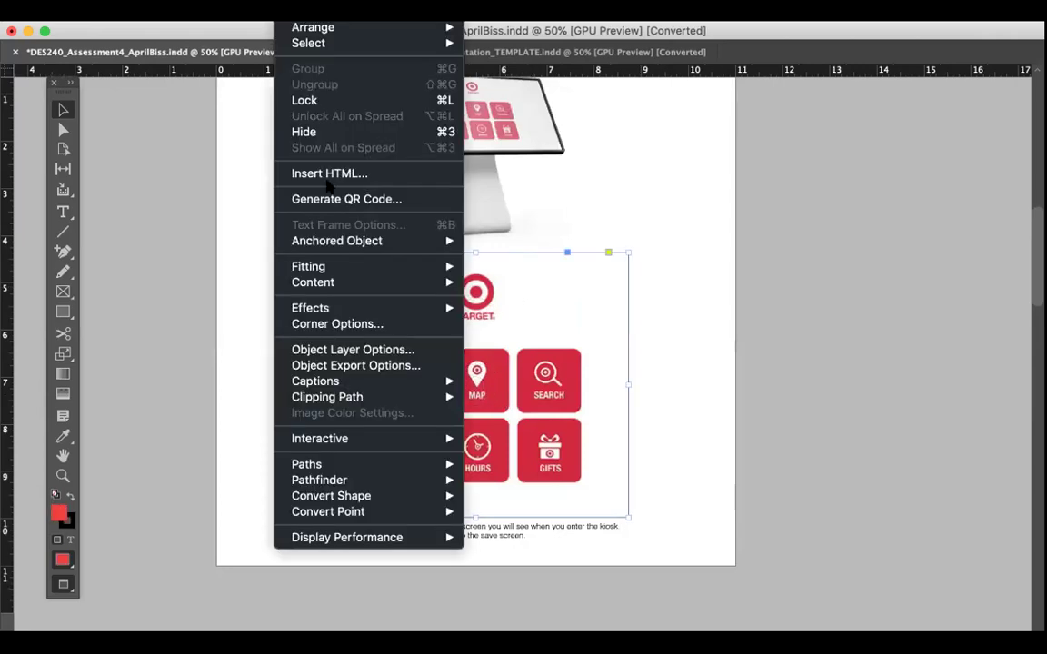
pyautogui.moveTo(318, 267)
pyautogui.click(520, 267)
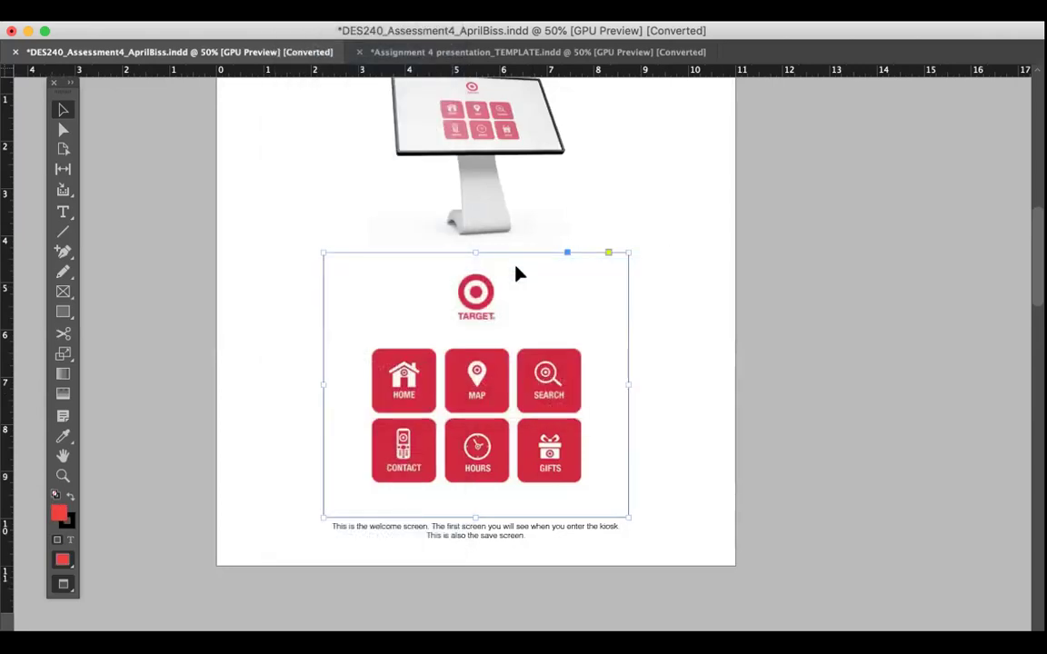
pyautogui.click(300, 0)
pyautogui.moveTo(345, 266)
pyautogui.click(496, 284)
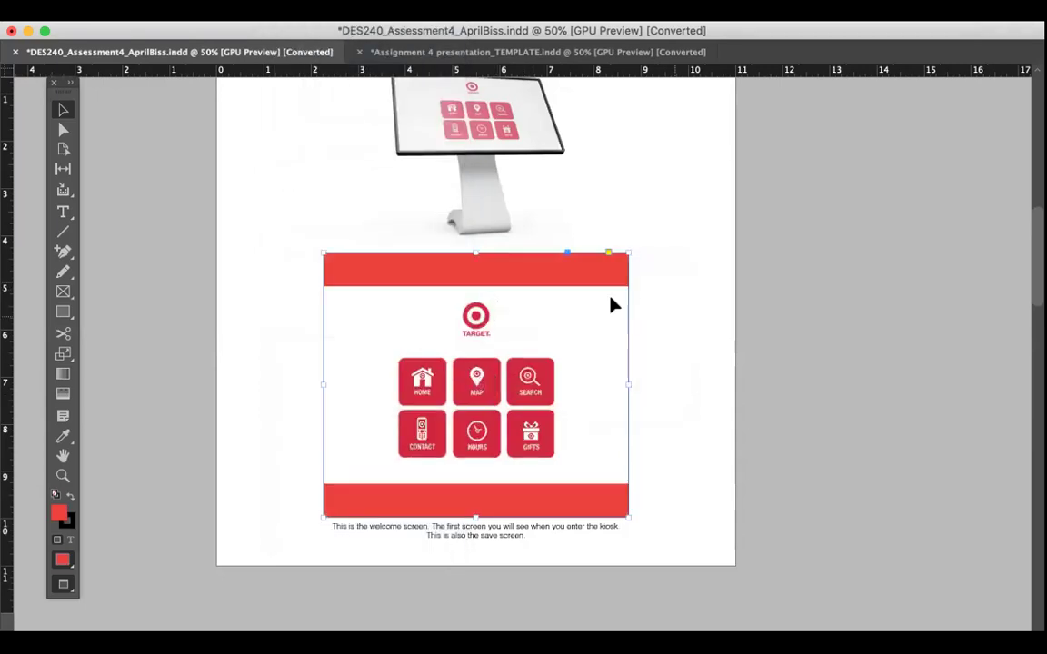
# Step: Crop the red bands above and below the large welcome screen by shortening its frame, and move the screen slightly down
pyautogui.moveTo(474, 258); pyautogui.dragTo(474, 287)
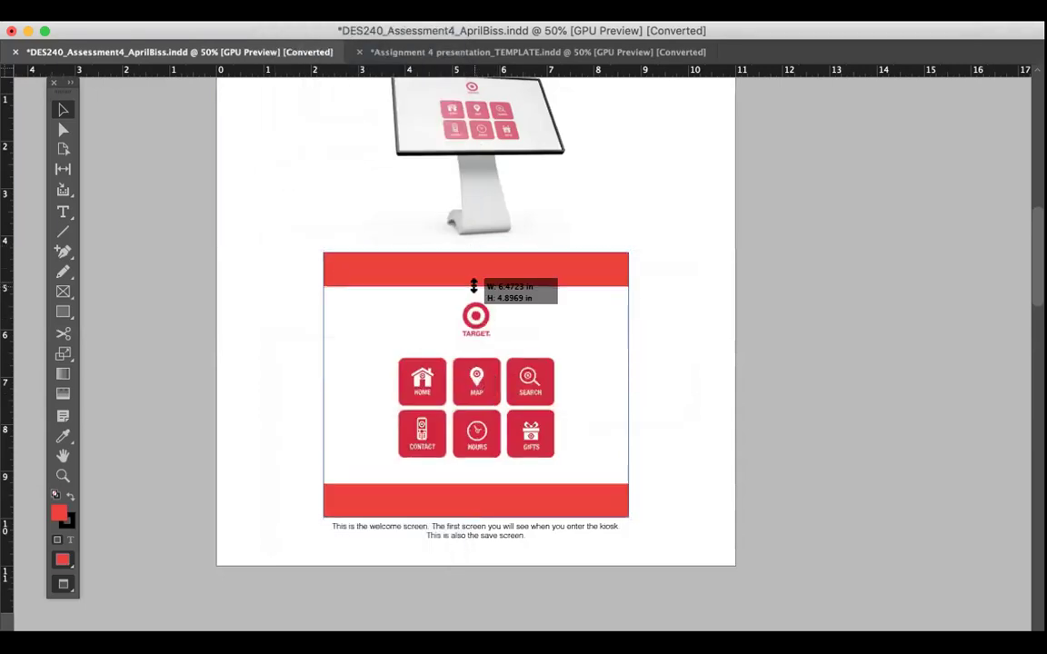
pyautogui.moveTo(474, 518); pyautogui.dragTo(472, 484)
pyautogui.moveTo(570, 455); pyautogui.dragTo(570, 467)
# Step: Move the welcome screen's caption up so it sits just beneath the cropped frame
pyautogui.moveTo(551, 519); pyautogui.dragTo(549, 489)
pyautogui.click(693, 481)
pyautogui.click(544, 519)
# Step: Extend the kiosk mockup's frame down towards the welcome screen and fit its content proportionally to enlarge it
pyautogui.click(728, 189)
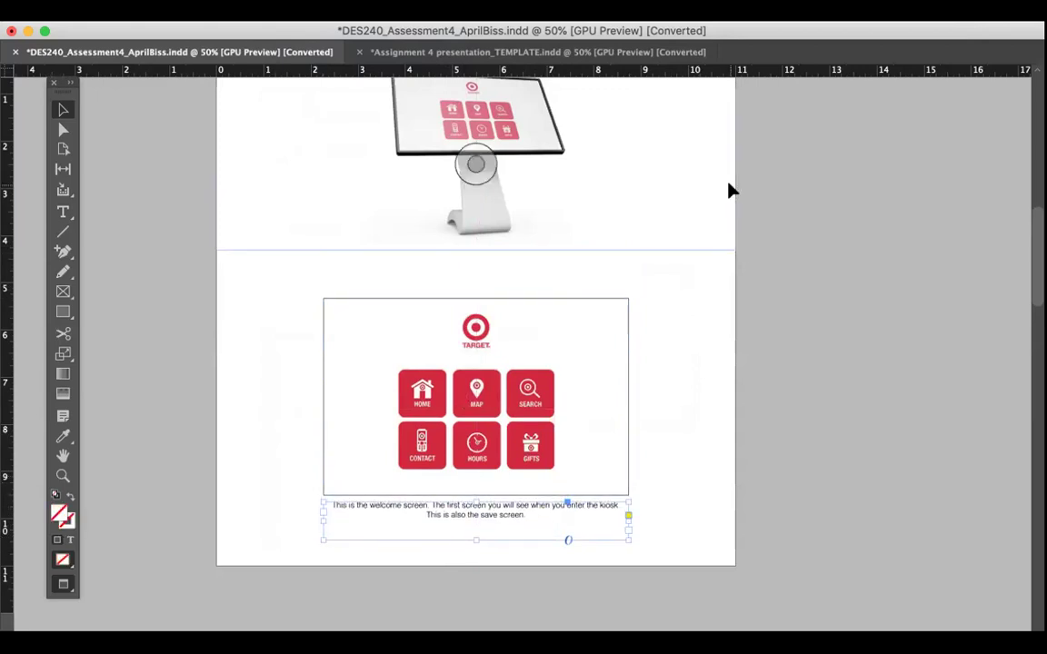
pyautogui.scroll(1, 728, 189)
pyautogui.moveTo(477, 275); pyautogui.dragTo(478, 299)
pyautogui.click(291, 0)
pyautogui.moveTo(341, 264)
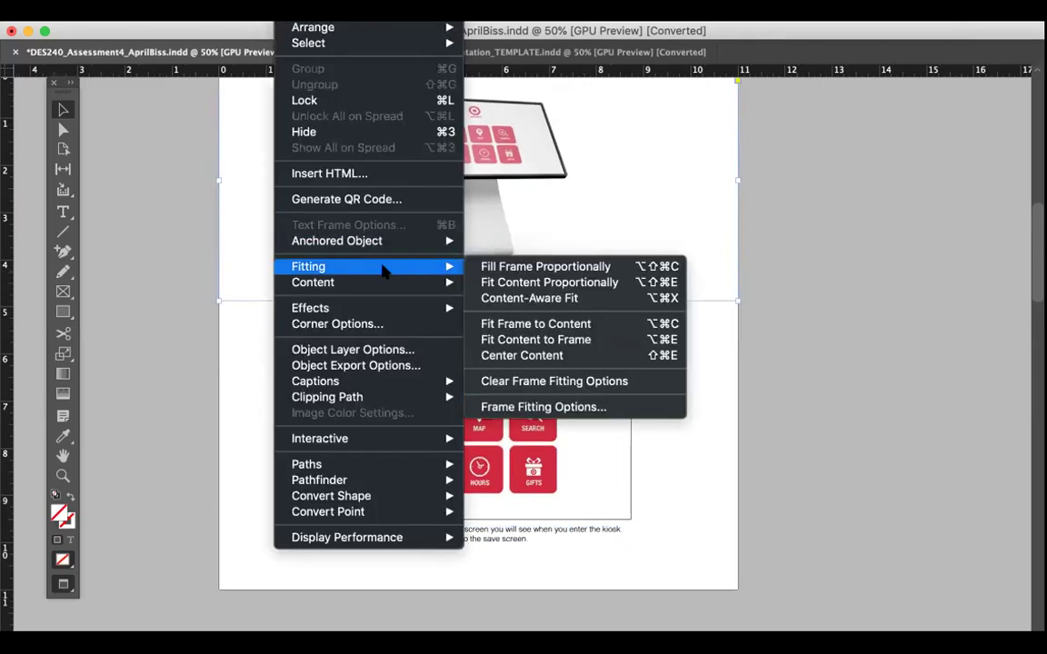
pyautogui.click(542, 266)
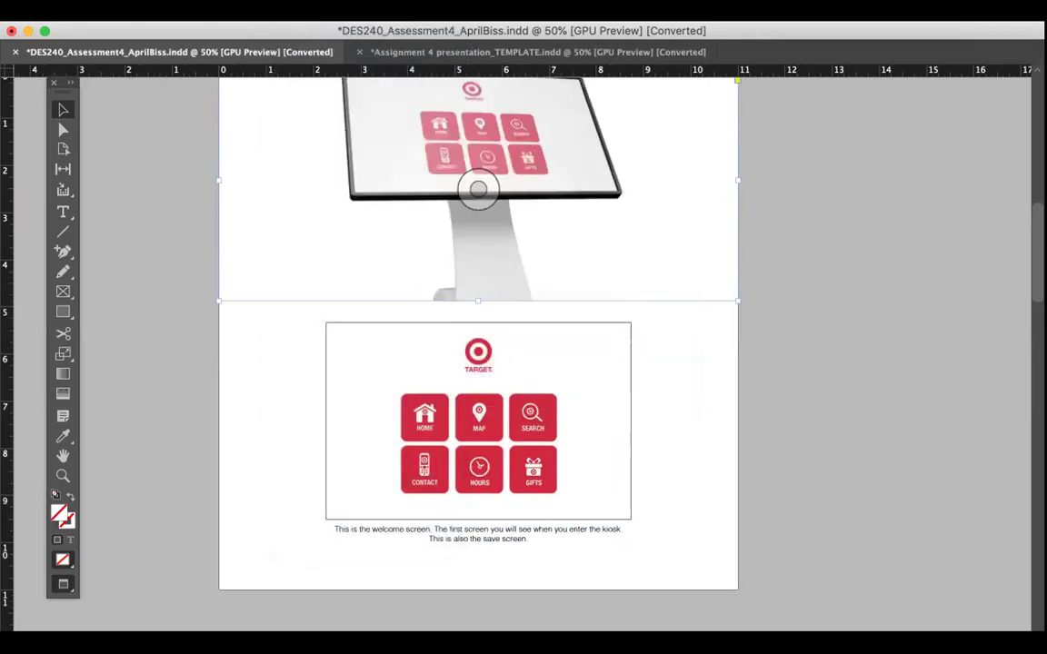
pyautogui.click(291, 0)
pyautogui.moveTo(309, 266)
pyautogui.click(509, 282)
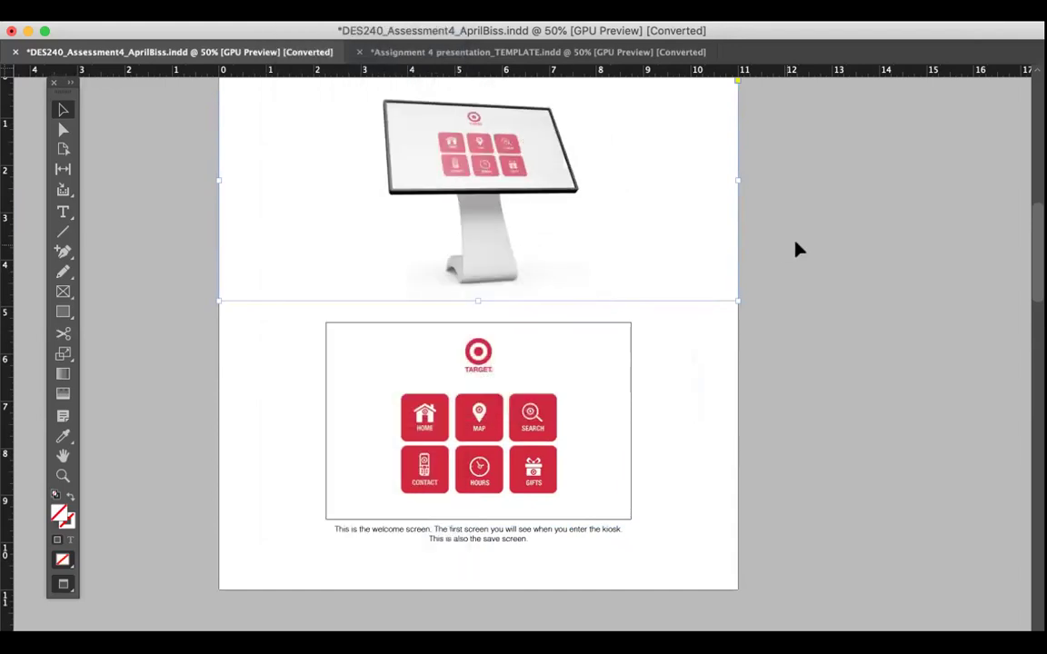
# Step: Nudge the kiosk mockup and the welcome screen's caption slightly down
pyautogui.click(519, 264)
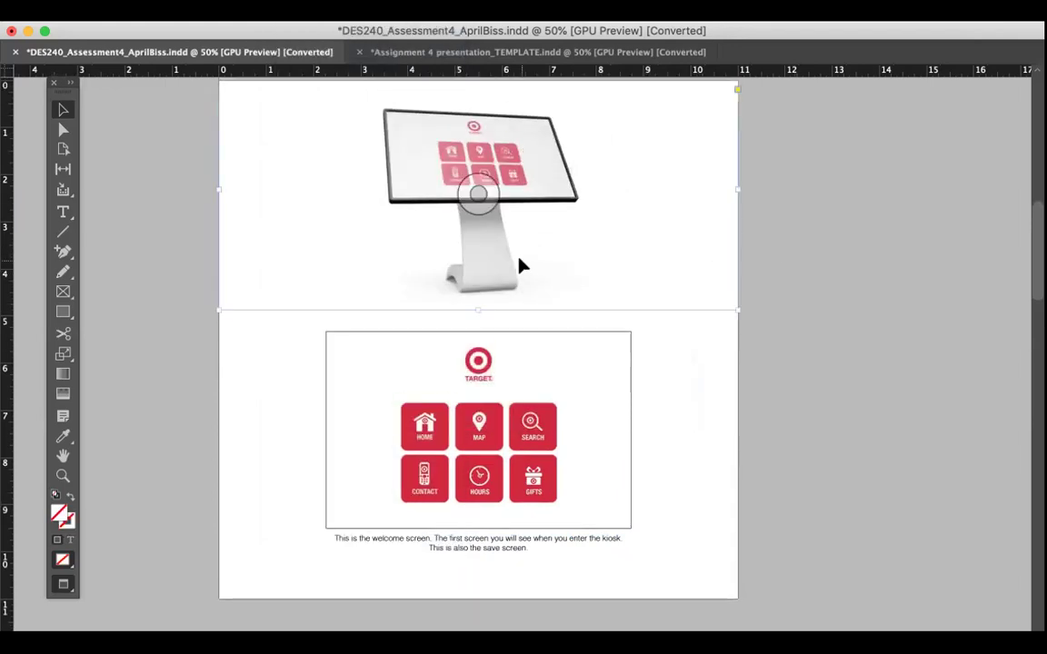
pyautogui.click(715, 430)
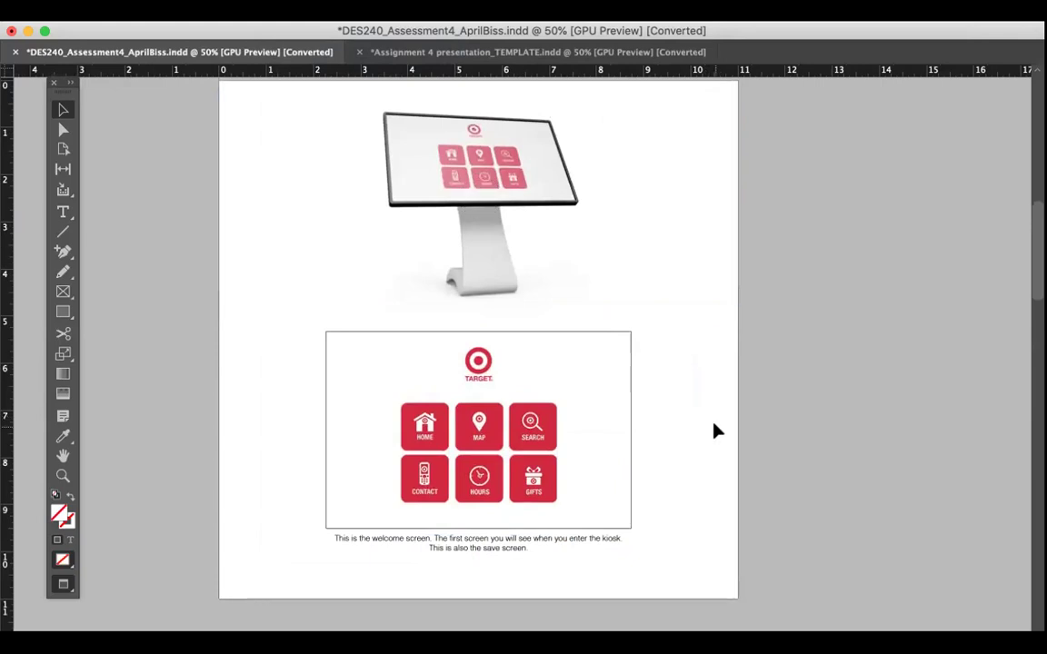
pyautogui.click(495, 563)
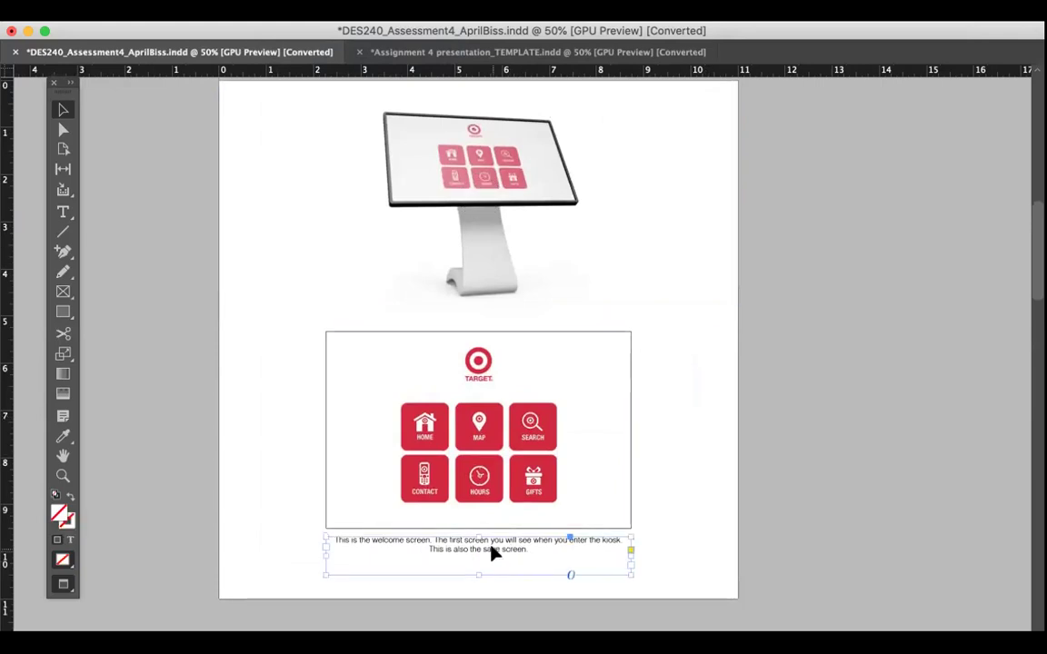
pyautogui.click(711, 556)
pyautogui.scroll(-1, 572, 479)
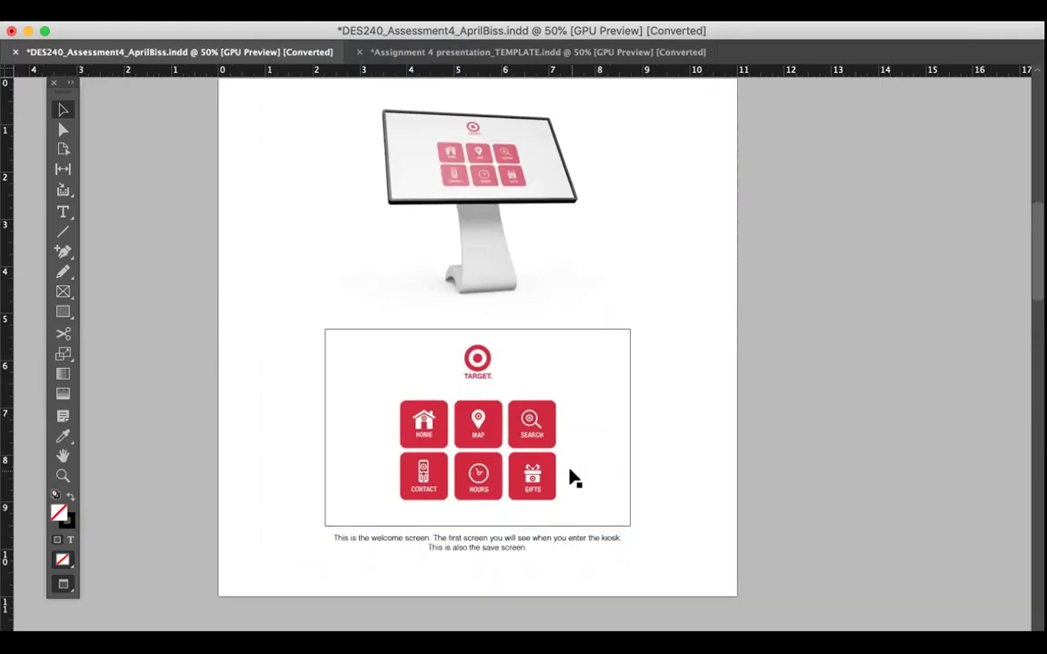
# Step: Undo all the layout changes back to the original landscape pages with the upright kiosk beside the large welcome screen
pyautogui.scroll(-10, 691, 491)
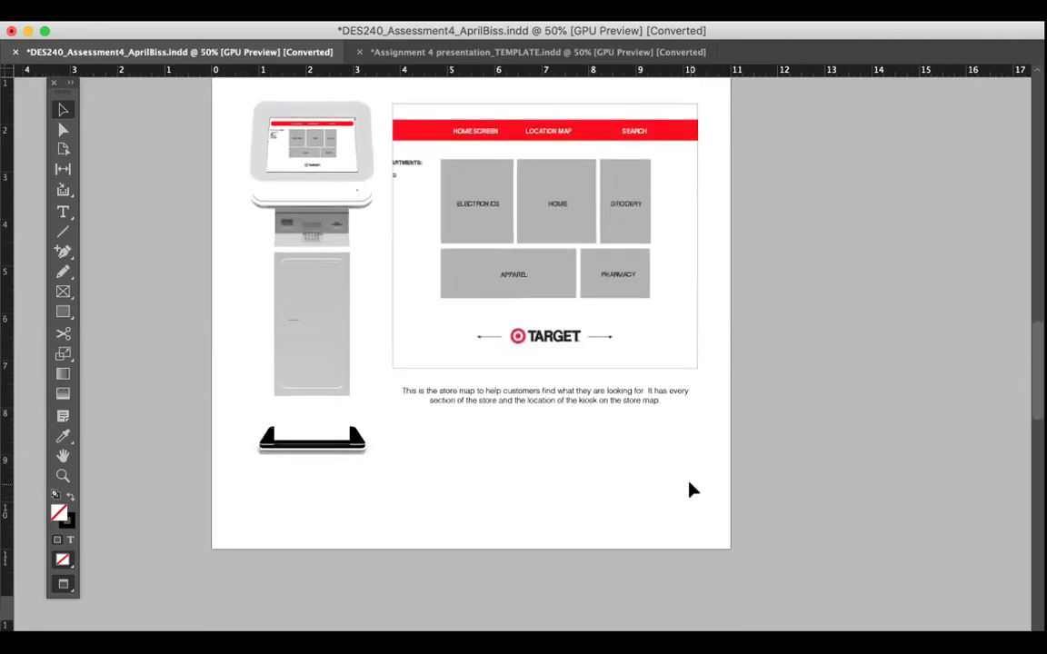
pyautogui.scroll(10, 691, 491)
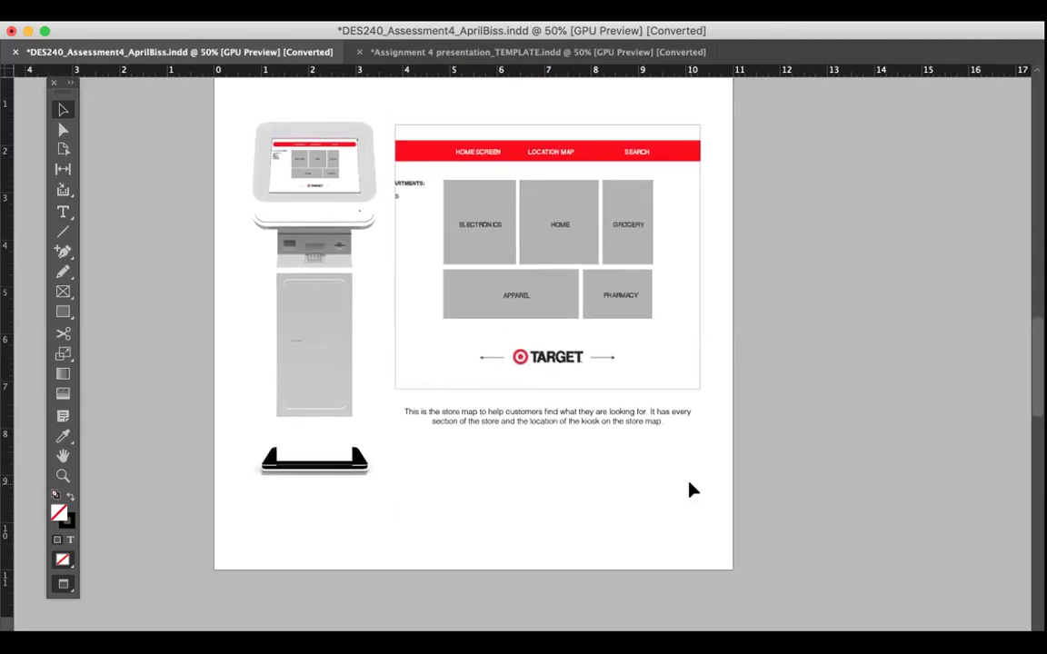
pyautogui.press('super+z')
pyautogui.press('super+z')
pyautogui.press('super+z')
pyautogui.press('super+z')
pyautogui.press('super+z')
pyautogui.press('super+z')
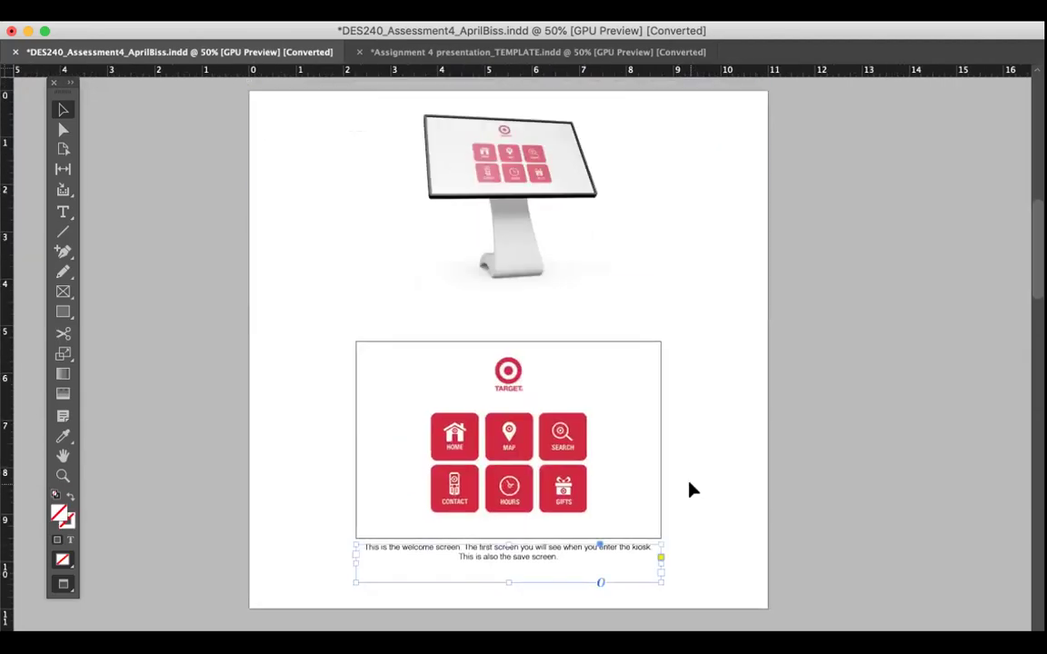
pyautogui.press('super+z')
pyautogui.press('super+z')
pyautogui.press('super+z')
pyautogui.press('super+z')
pyautogui.press('super+z')
pyautogui.press('super+z')
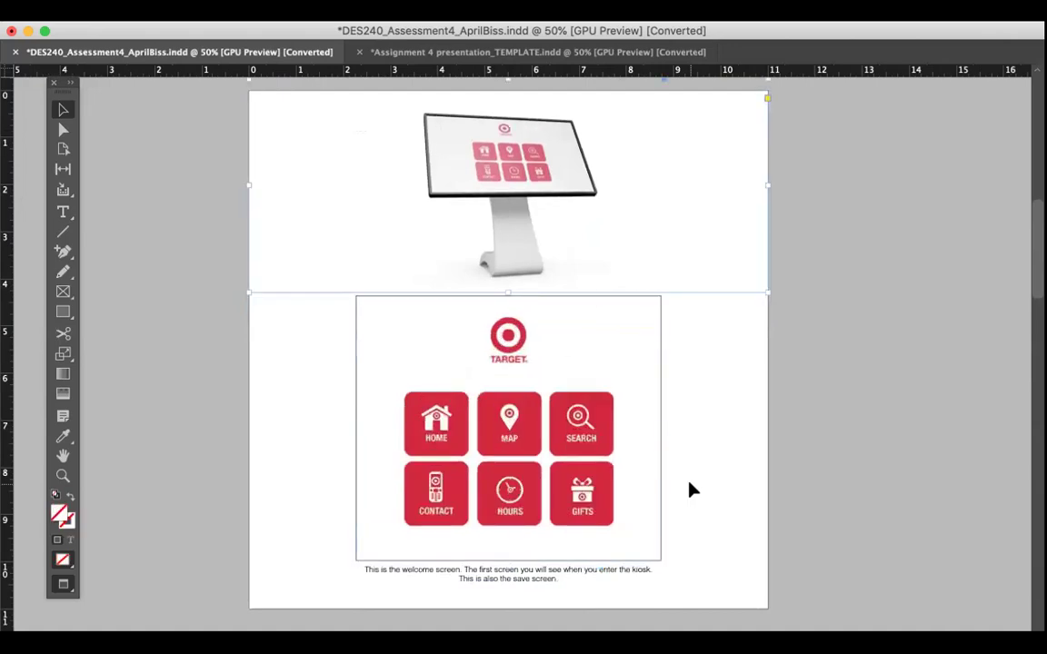
pyautogui.press('super+z')
pyautogui.press('super+z')
pyautogui.press('super+z')
pyautogui.press('super+z')
pyautogui.press('super+z')
pyautogui.press('super+z')
pyautogui.press('super+z')
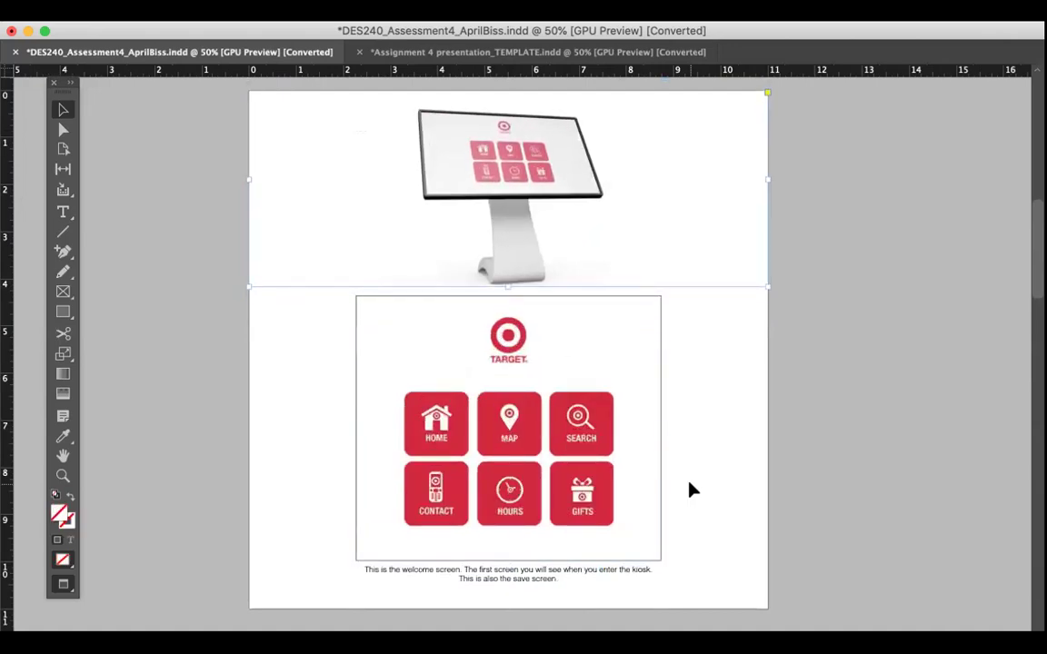
pyautogui.press('super+z')
pyautogui.press('super+z')
pyautogui.press('super+z')
pyautogui.press('super+z')
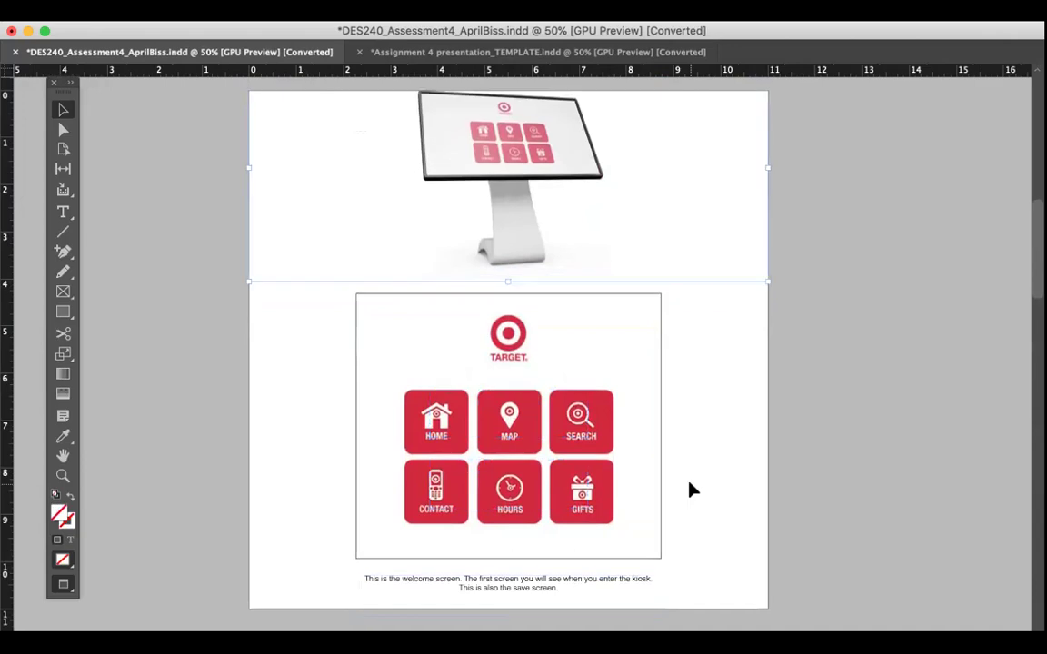
pyautogui.press('super+z')
pyautogui.press('super+z')
pyautogui.press('super+z')
pyautogui.press('super+z')
pyautogui.press('super+z')
pyautogui.press('super+z')
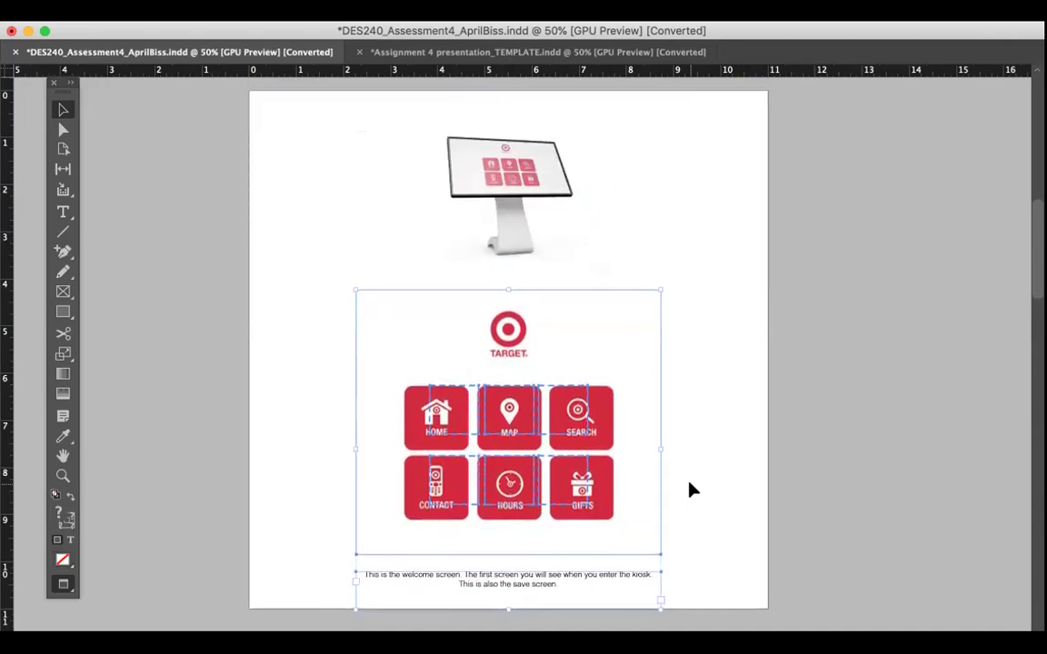
pyautogui.press('super+z')
pyautogui.press('super+z')
pyautogui.press('super+z')
pyautogui.press('super+z')
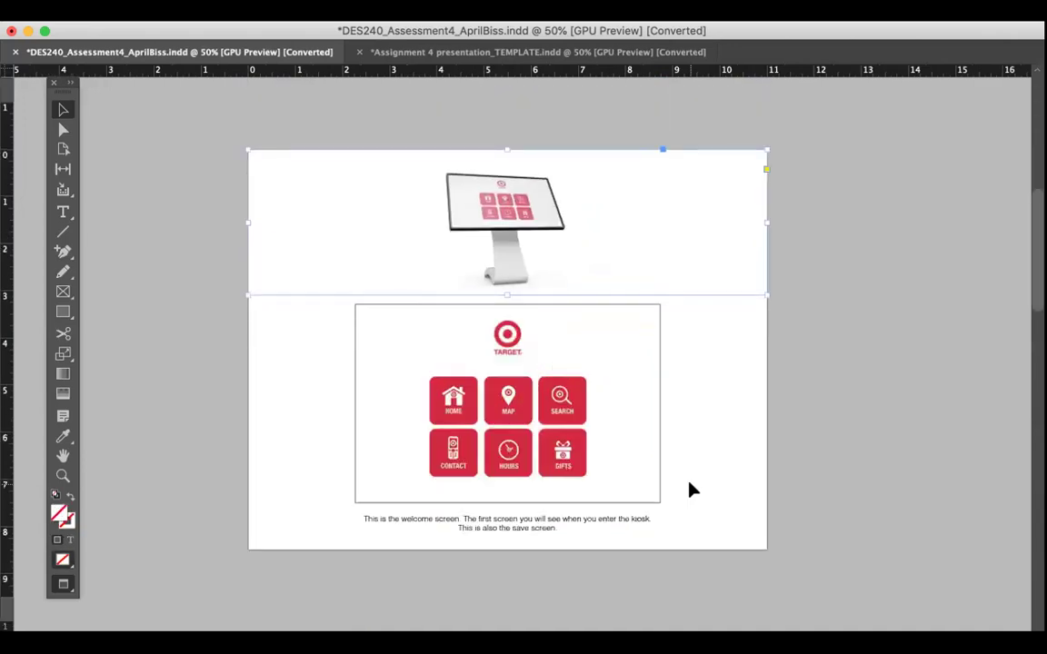
pyautogui.press('super+z')
pyautogui.press('super+z')
pyautogui.press('super+z')
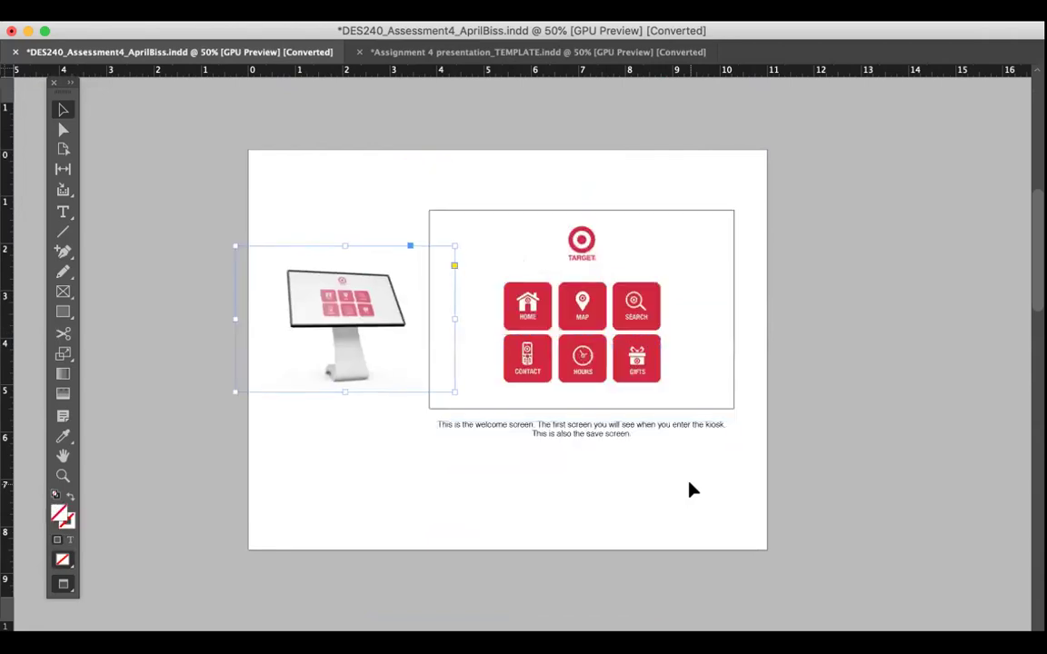
pyautogui.press('super+shift+z')
pyautogui.press('super+shift+z')
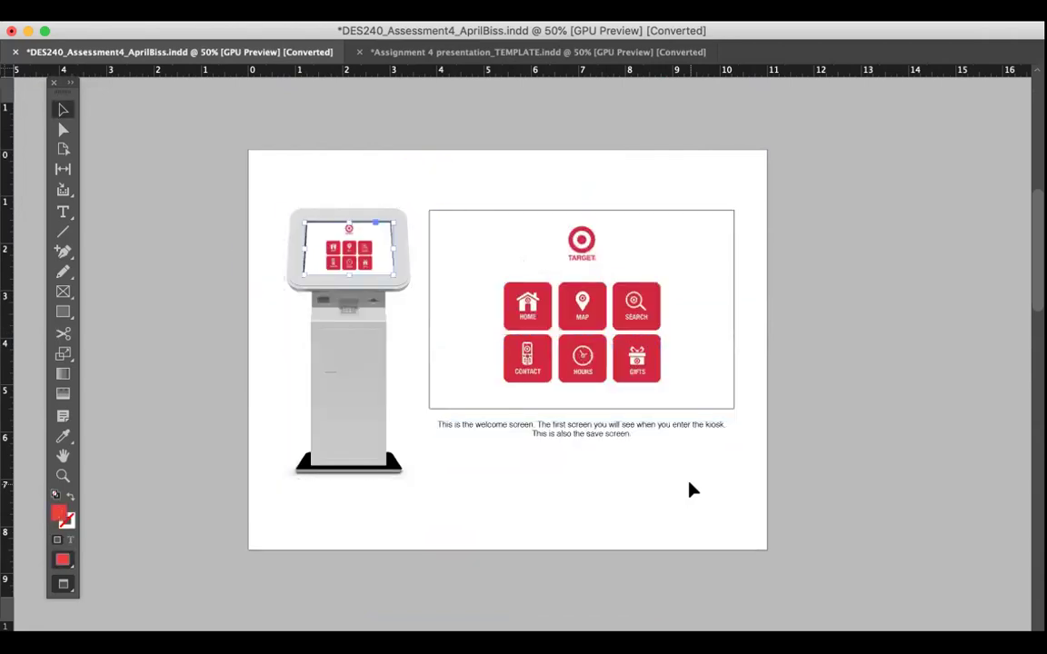
# Step: Review the restored presentation pages, from the title page through the store map and search screens and back to the title page
pyautogui.click(632, 540)
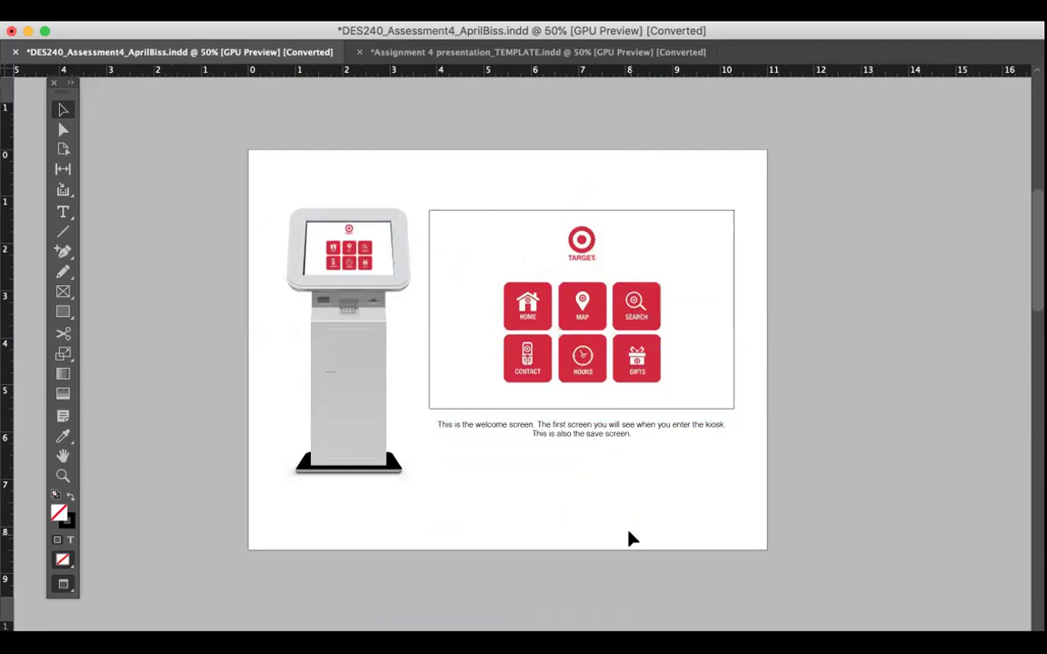
pyautogui.scroll(10, 633, 540)
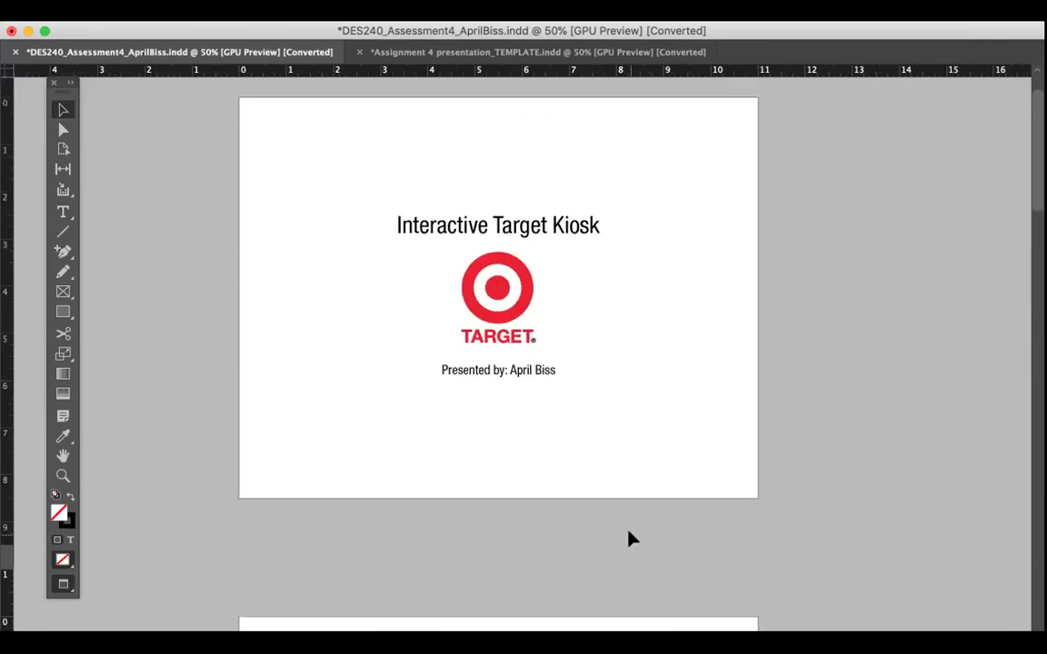
pyautogui.scroll(-15, 633, 540)
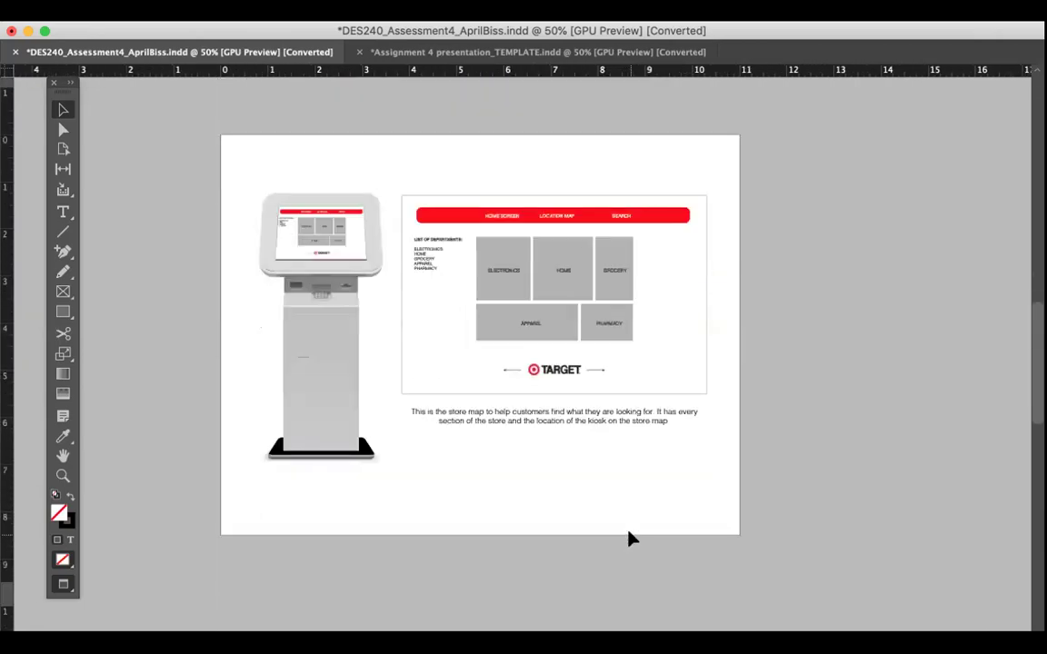
pyautogui.scroll(-10, 619, 514)
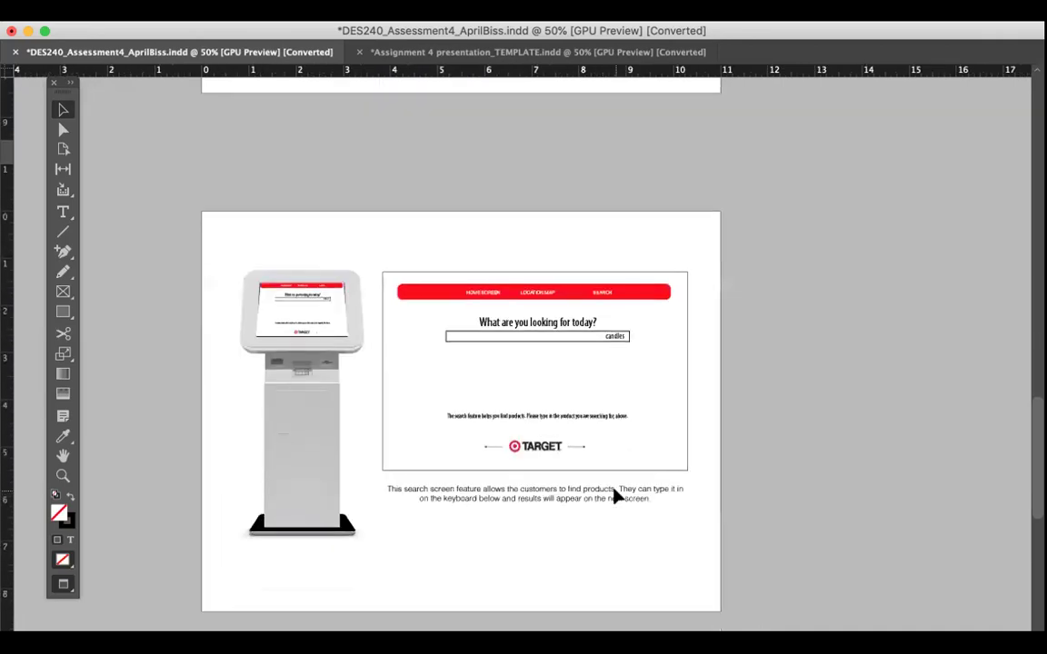
pyautogui.scroll(-3, 617, 495)
pyautogui.scroll(-7, 616, 495)
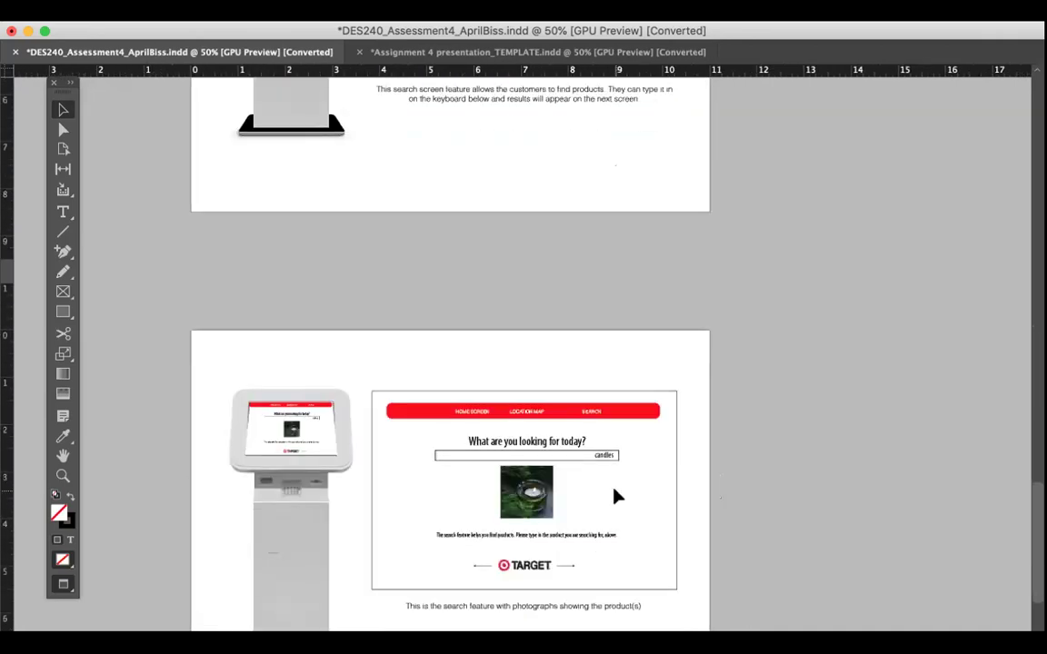
pyautogui.scroll(-4, 616, 495)
pyautogui.hscroll(1, 616, 495)
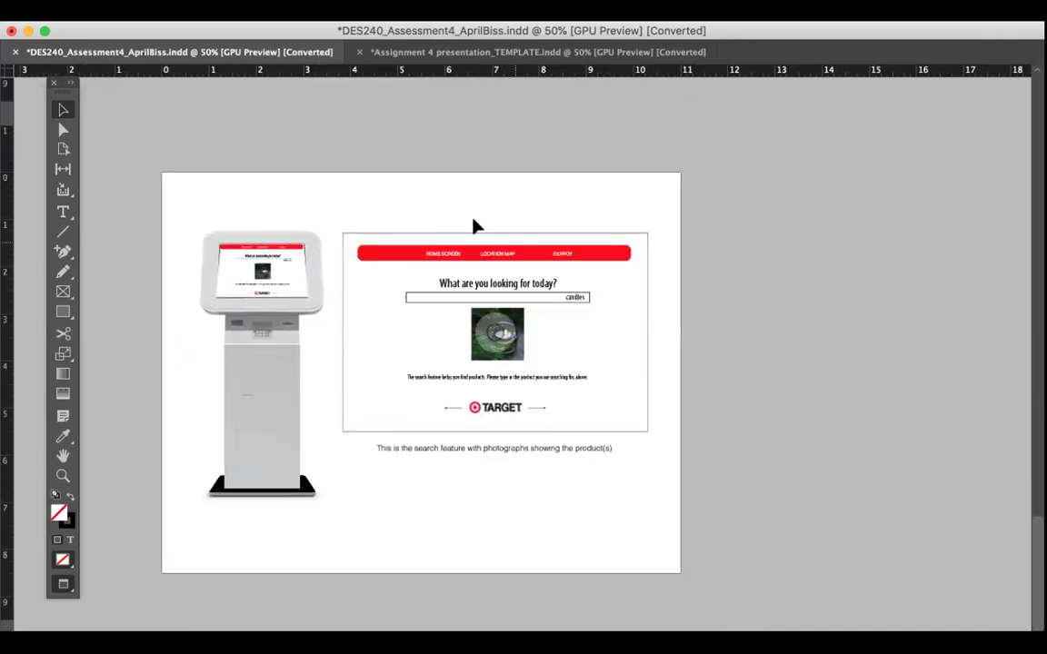
pyautogui.scroll(10, 647, 373)
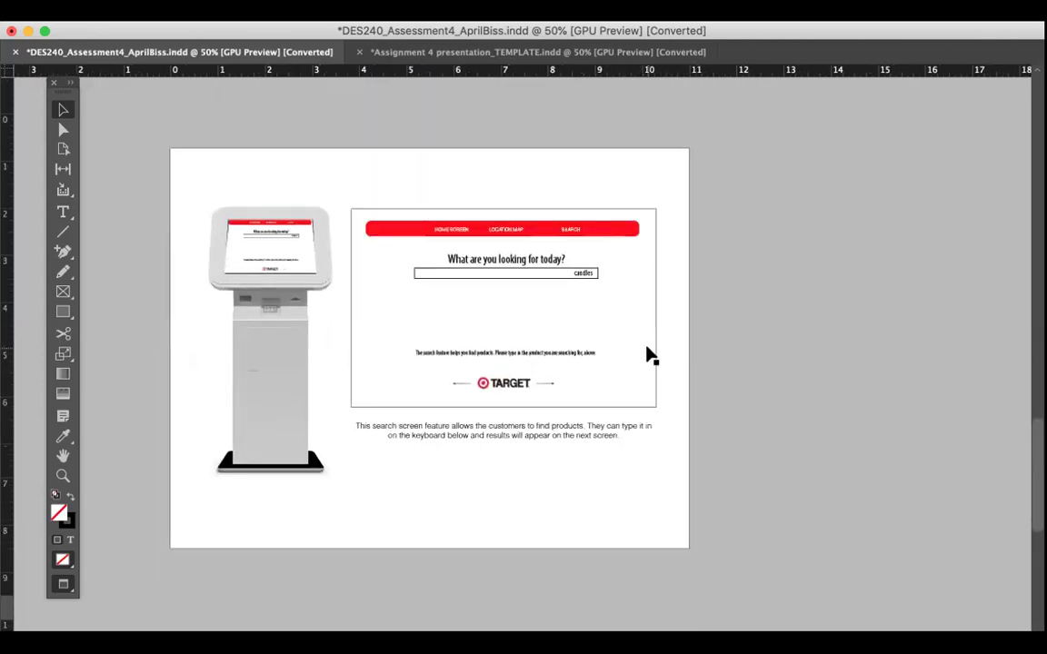
pyautogui.scroll(15, 651, 356)
pyautogui.hscroll(-1, 650, 356)
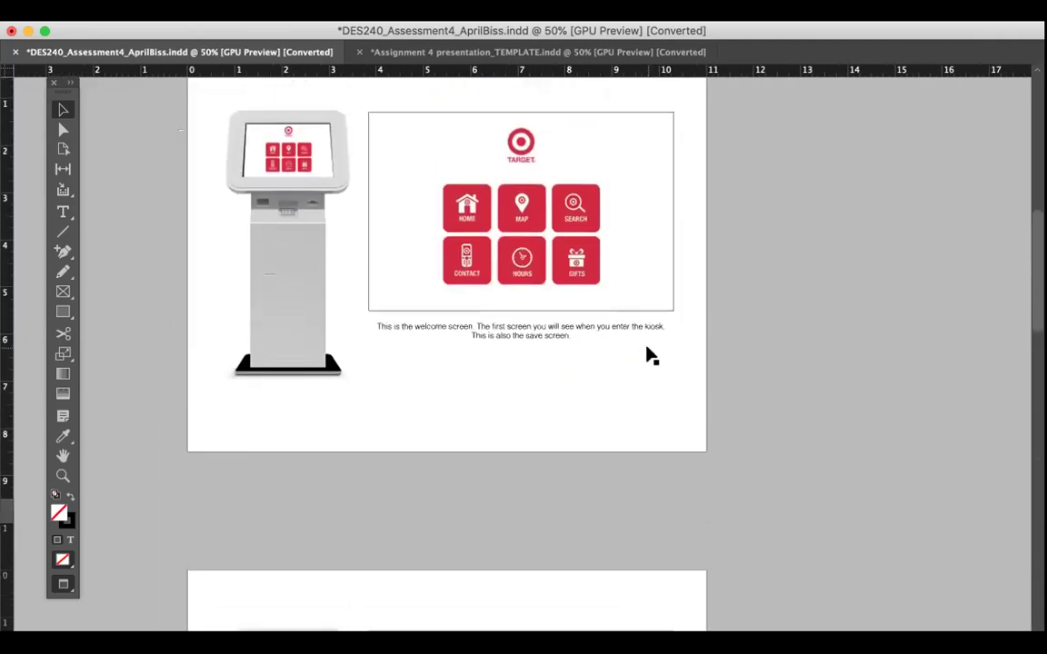
pyautogui.scroll(2, 651, 356)
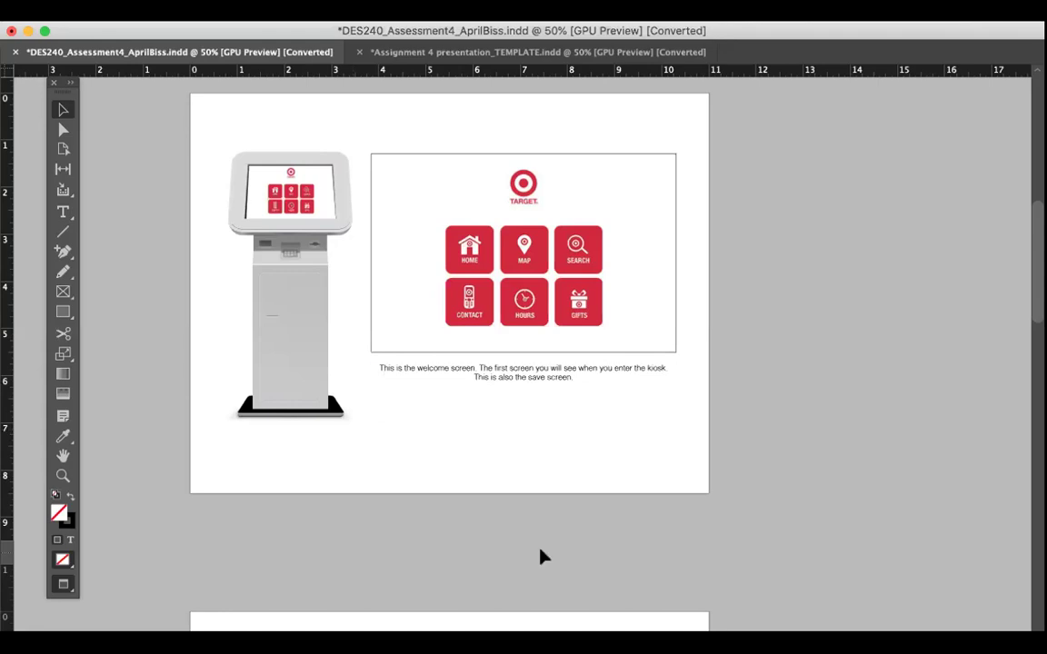
pyautogui.scroll(3, 553, 537)
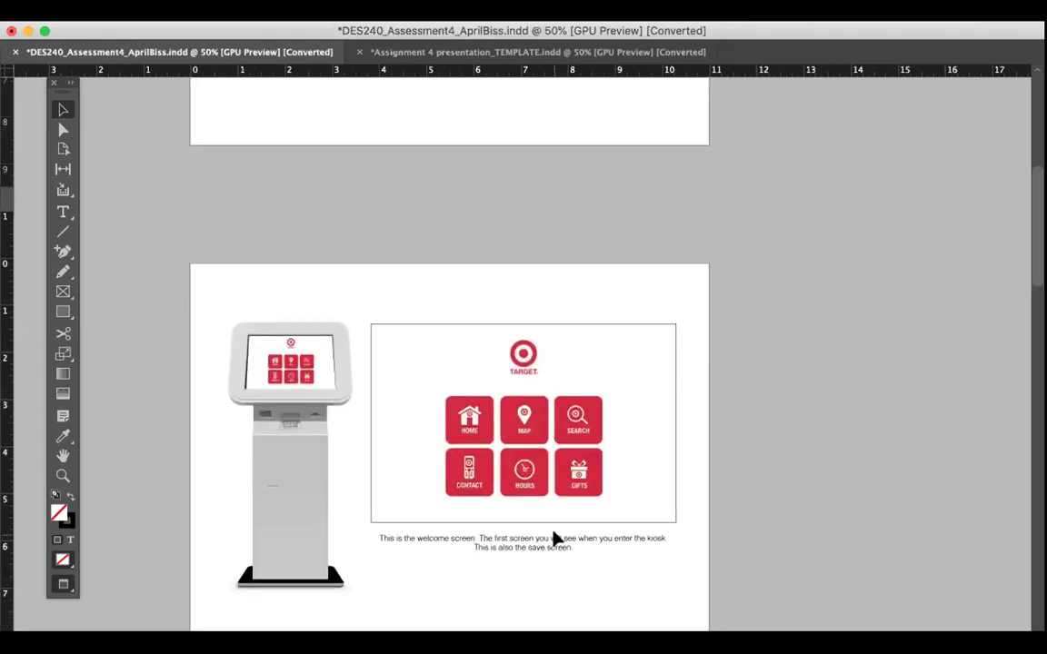
pyautogui.scroll(8, 556, 538)
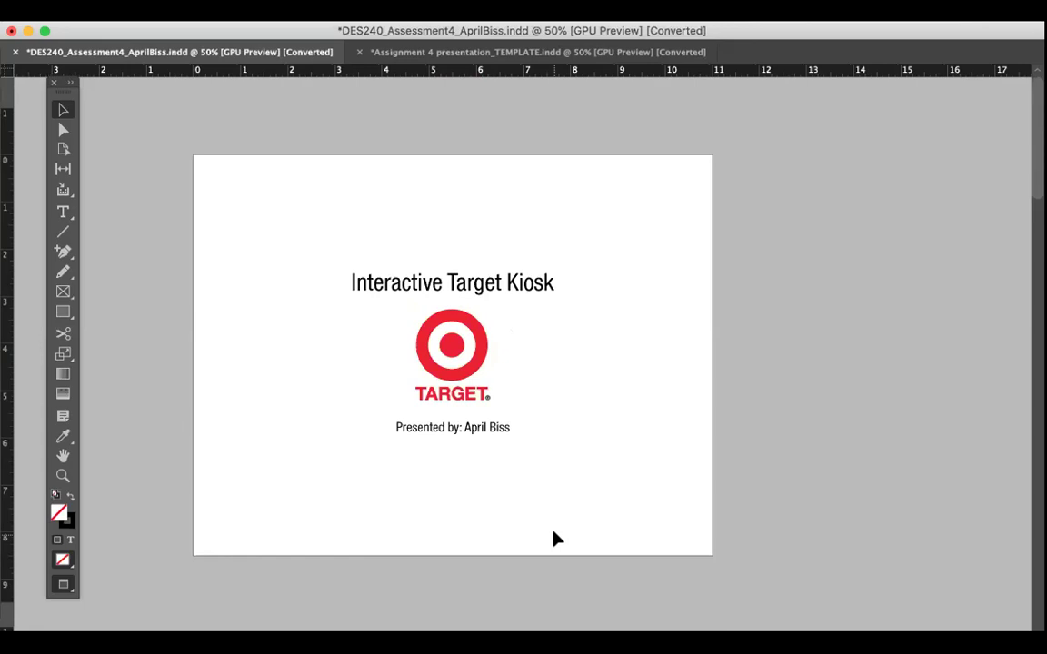
# Step: Review the kiosk presentation pages from the title page through the search results page and back to the welcome screen
pyautogui.scroll(-1, 556, 539)
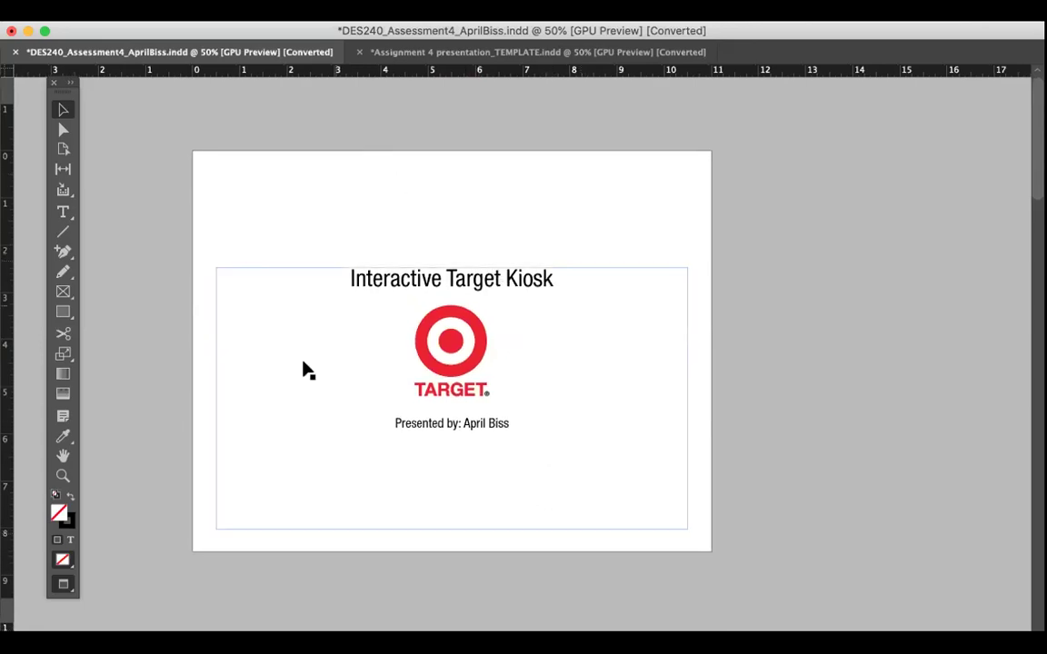
pyautogui.scroll(-10, 472, 490)
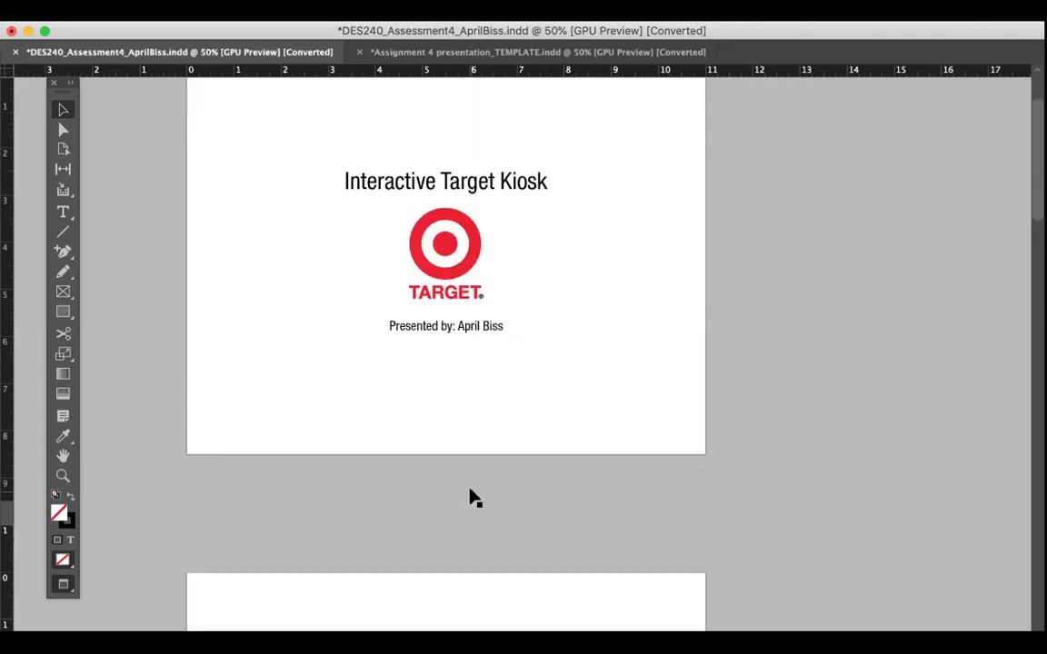
pyautogui.scroll(-6, 471, 496)
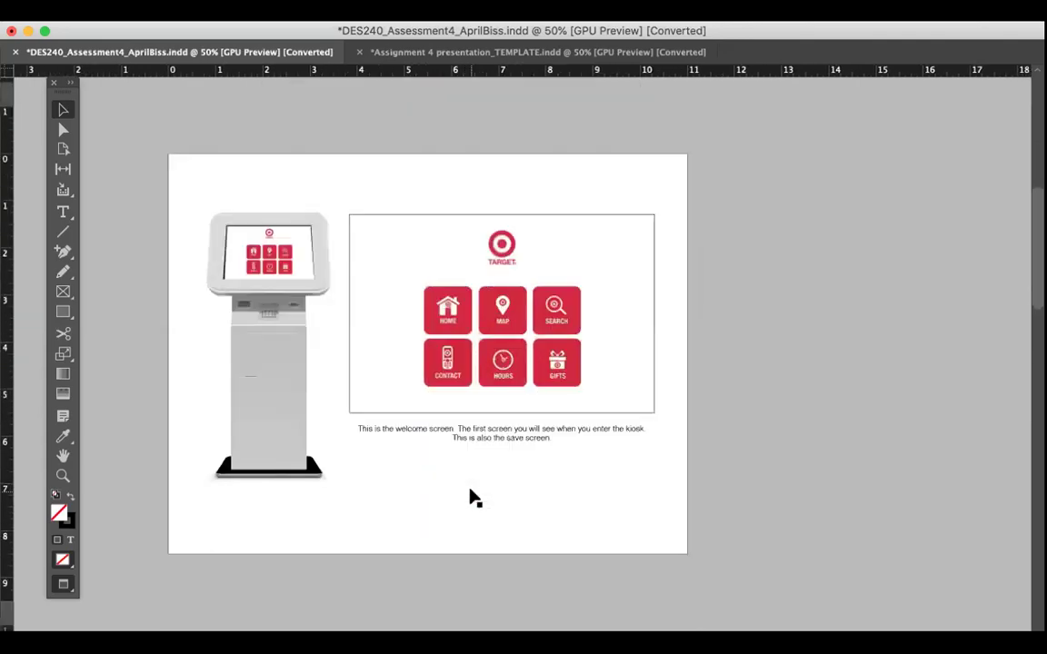
pyautogui.scroll(-20, 513, 533)
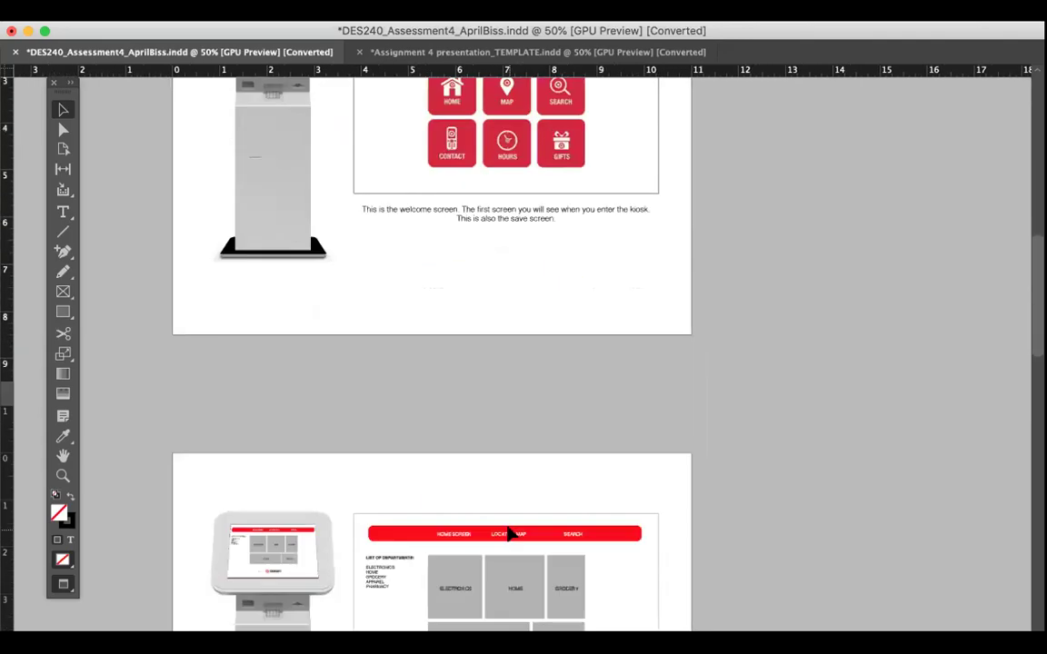
pyautogui.scroll(-20, 512, 535)
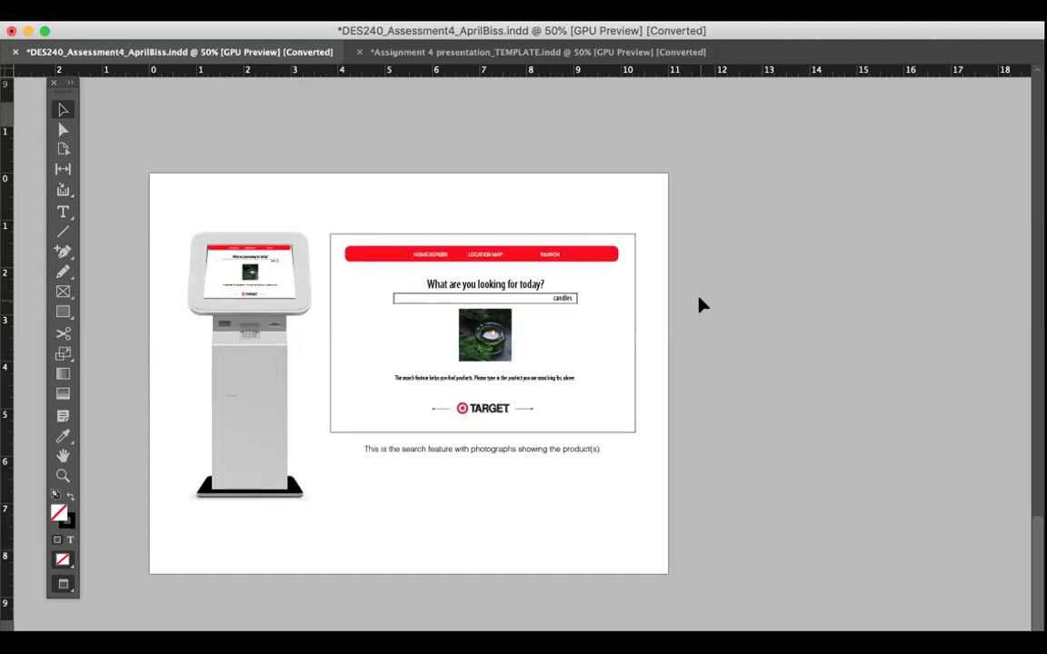
pyautogui.scroll(1, 702, 305)
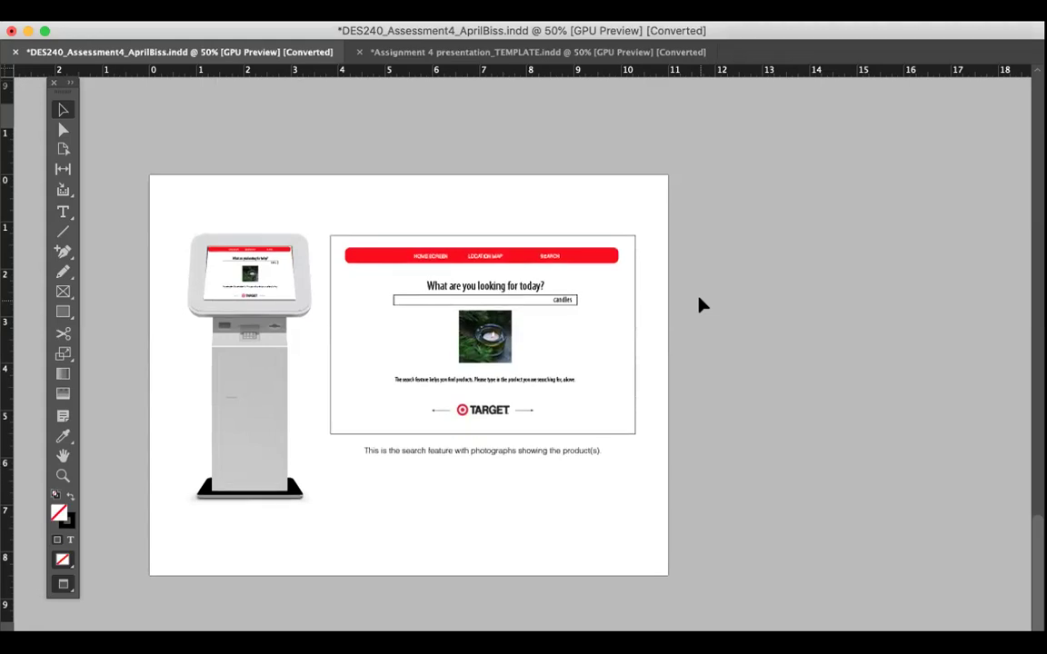
pyautogui.scroll(1, 702, 305)
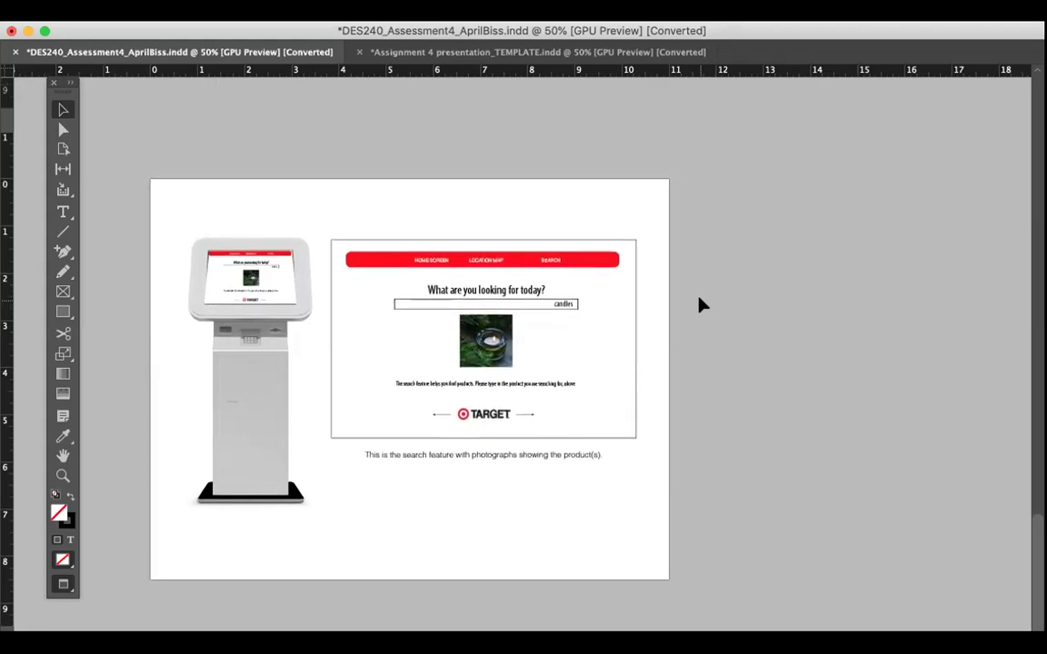
pyautogui.scroll(5, 701, 306)
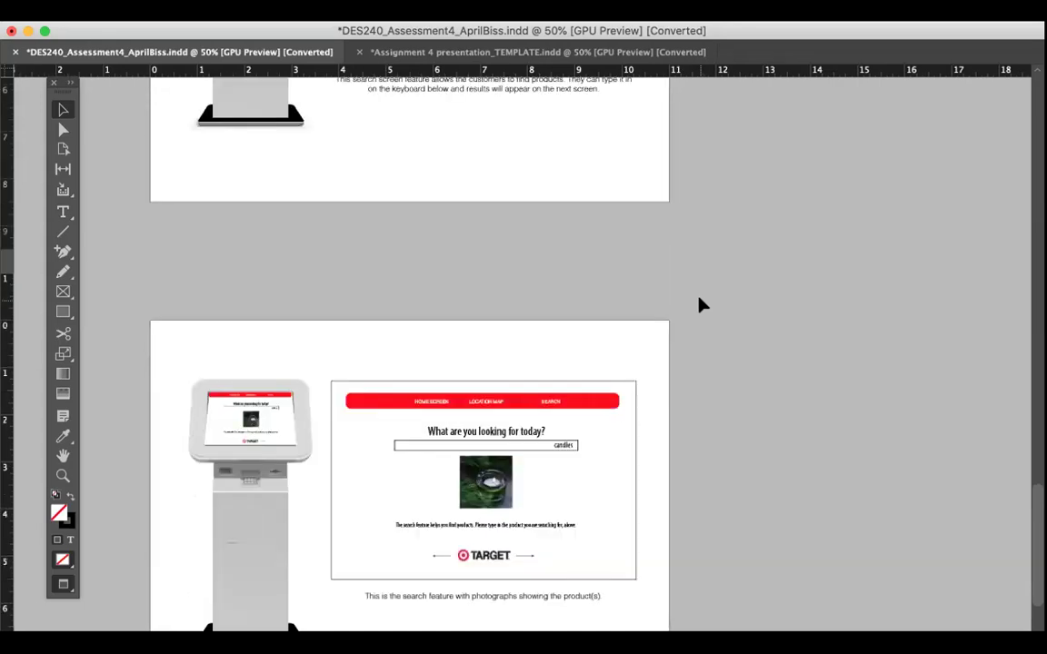
pyautogui.scroll(10, 702, 305)
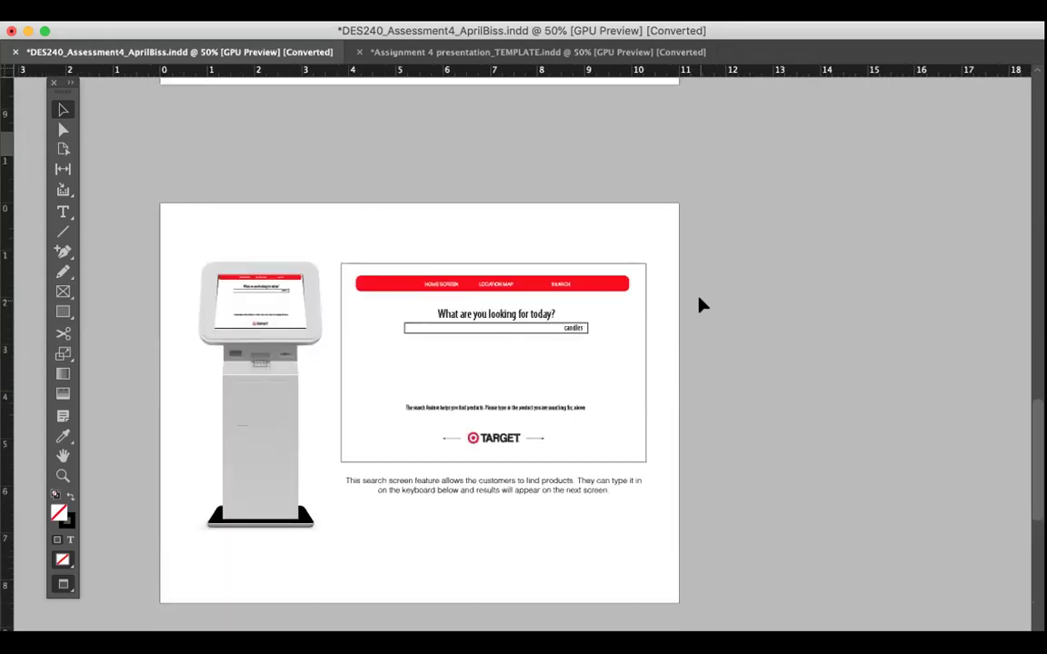
pyautogui.scroll(13, 701, 305)
pyautogui.scroll(14, 701, 305)
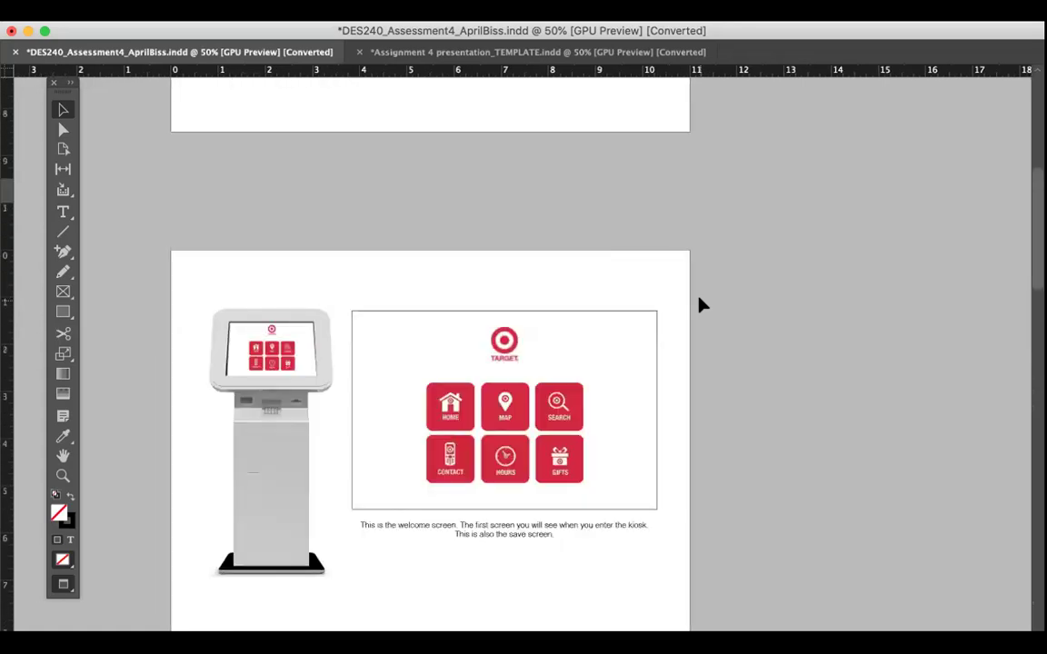
pyautogui.scroll(9, 701, 305)
pyautogui.scroll(-11, 702, 306)
# Step: Switch to the browser and read through the Week 4 Assignment's prompt and submission instructions
pyautogui.scroll(-3, 702, 305)
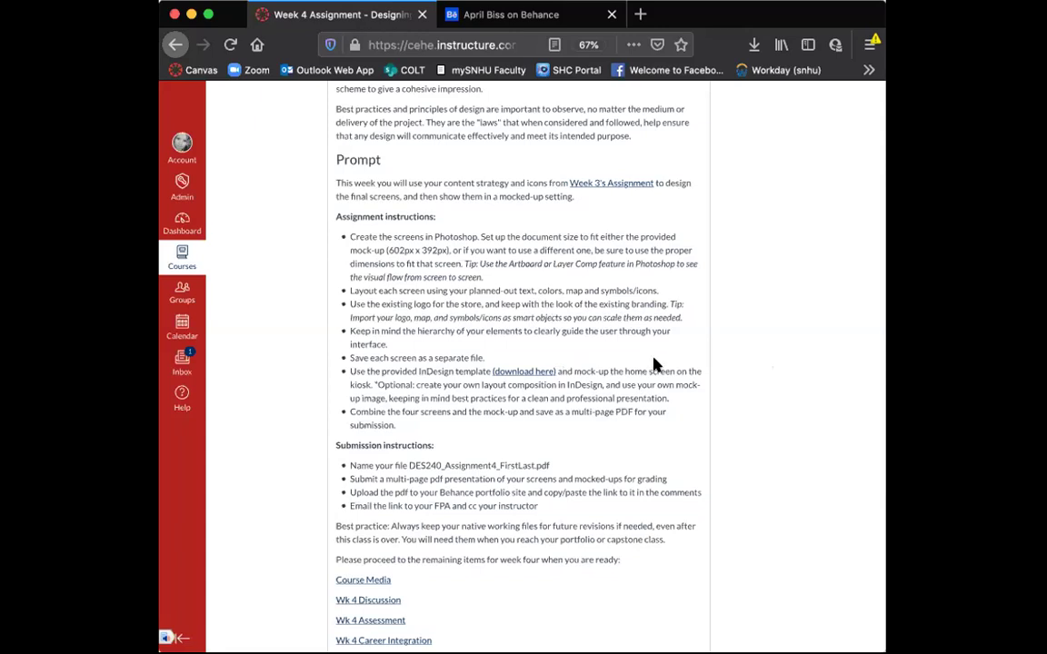
pyautogui.scroll(-2, 654, 363)
pyautogui.scroll(15, 654, 361)
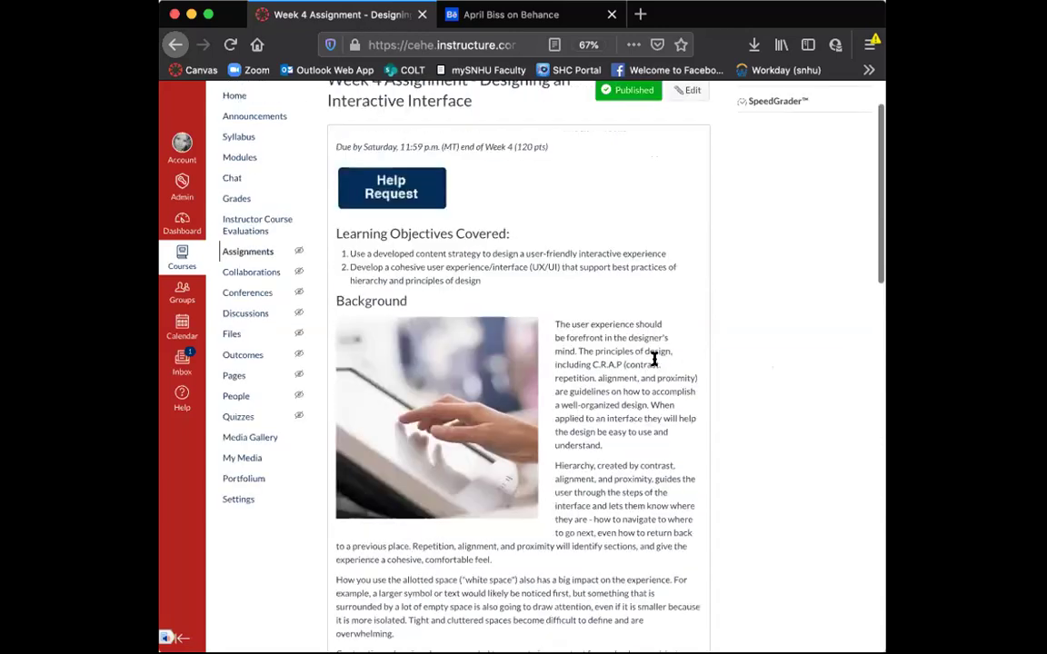
# Step: Open the Week 4 Assessment from the course home page and read its prompt, presentation outline and submission instructions
pyautogui.click(234, 160)
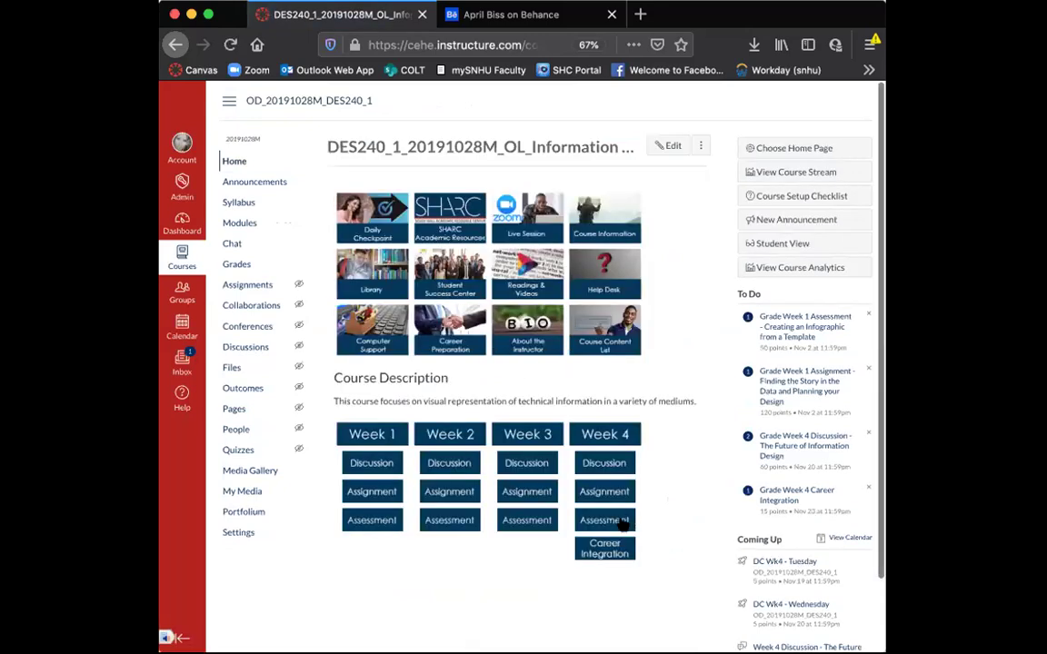
pyautogui.click(606, 520)
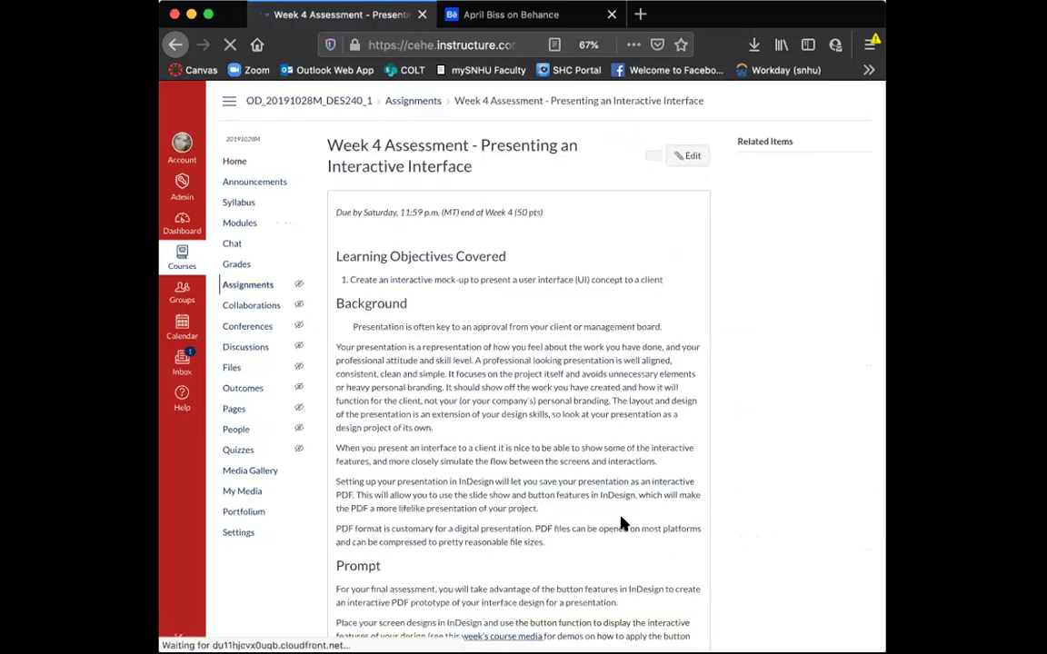
pyautogui.scroll(-5, 623, 523)
pyautogui.scroll(-2, 622, 518)
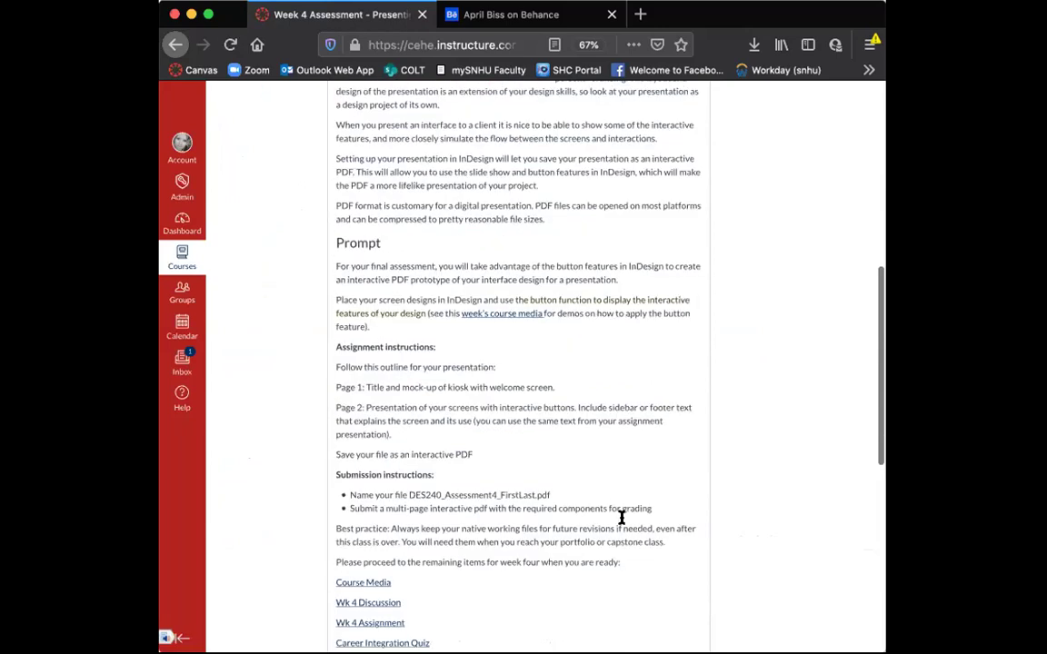
pyautogui.scroll(-1, 622, 517)
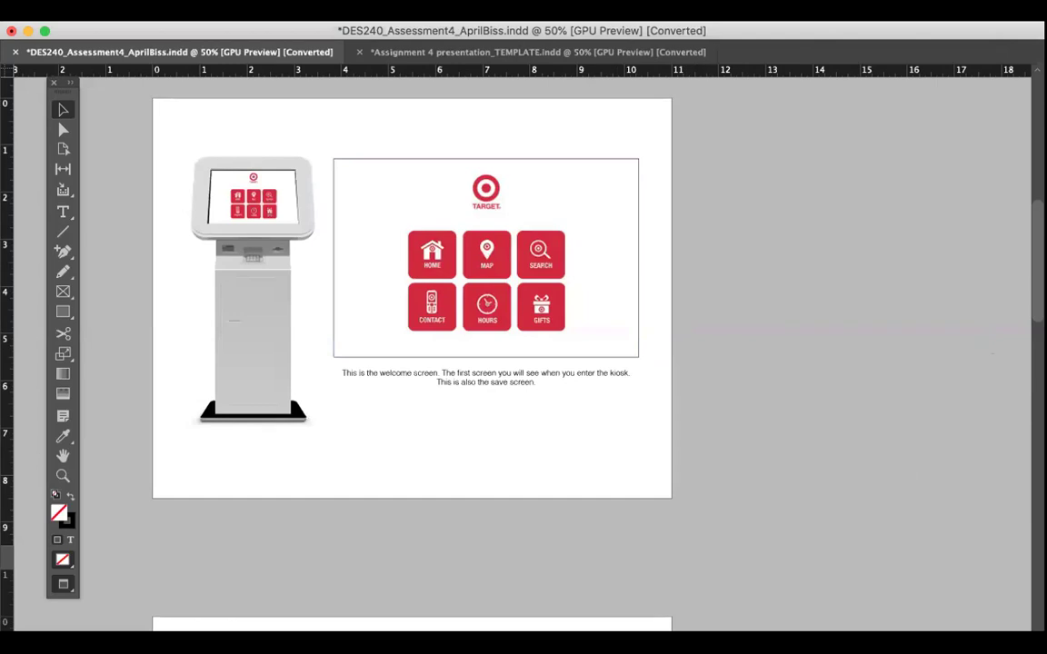
pyautogui.click(431, 7)
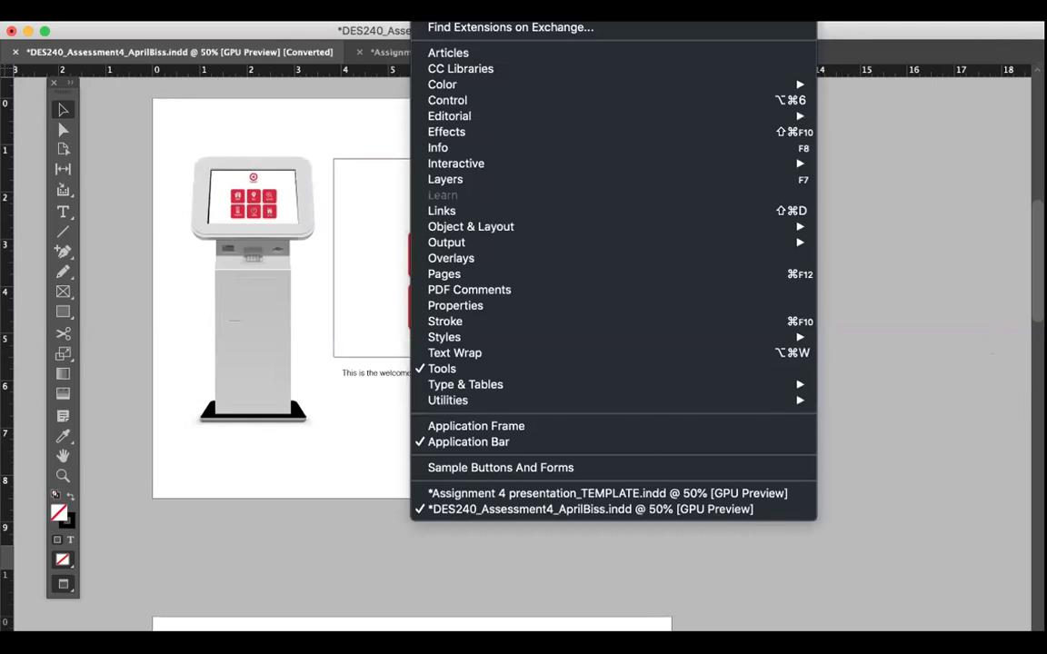
pyautogui.click(431, 8)
pyautogui.click(432, 8)
pyautogui.press('Escape')
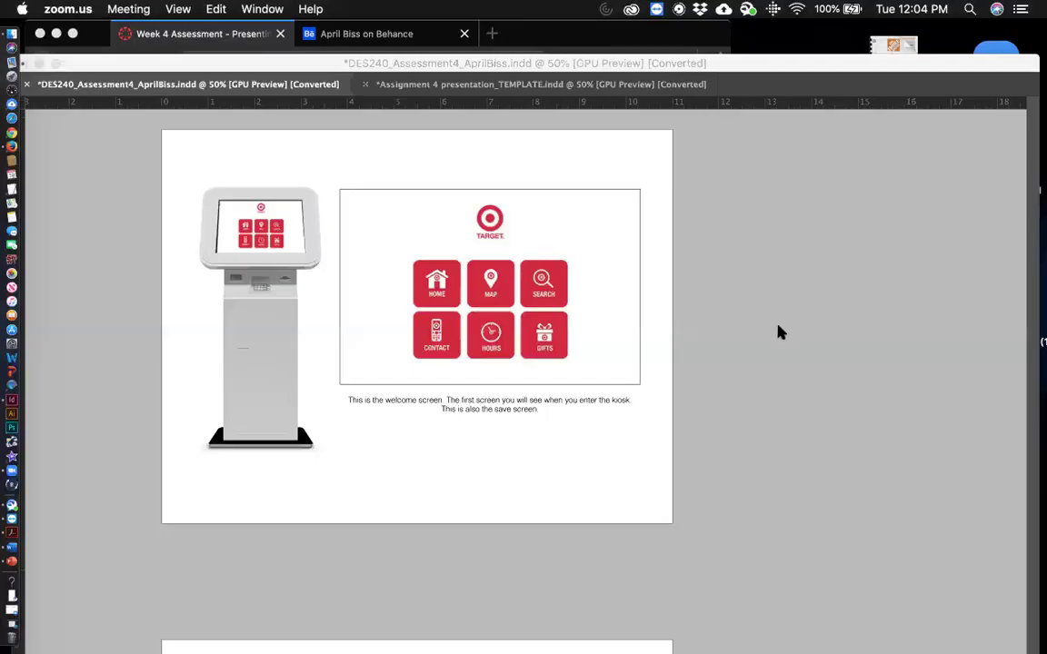
# Step: Bring the InDesign presentation back to the front and move the floating tool palette further away from the welcome screen page
pyautogui.click(779, 332)
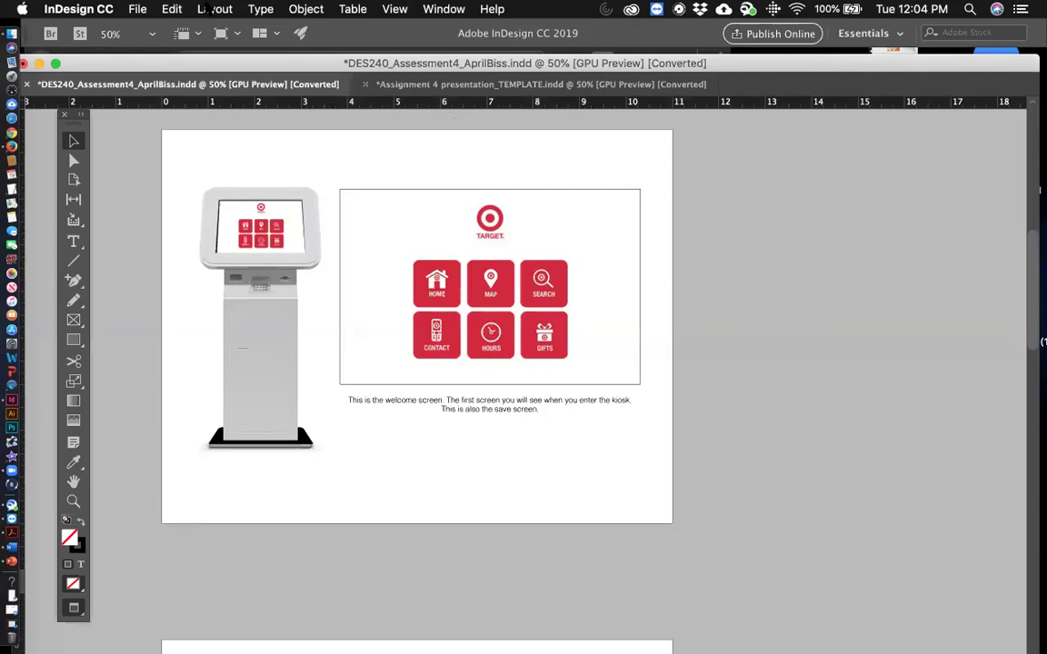
pyautogui.moveTo(70, 126); pyautogui.dragTo(51, 132)
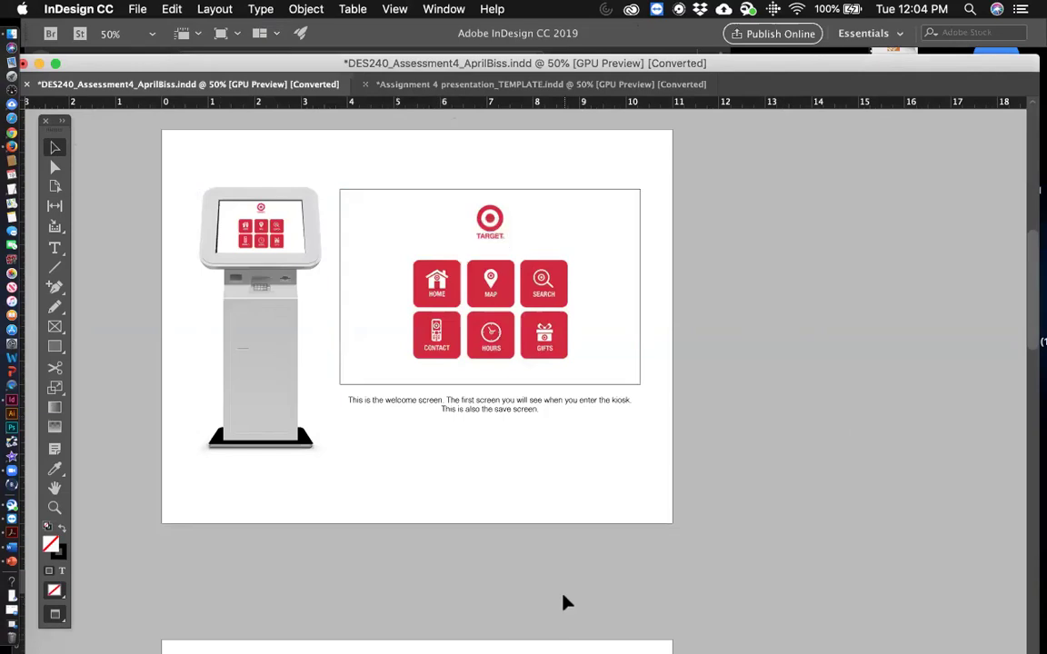
pyautogui.press('super+equal')
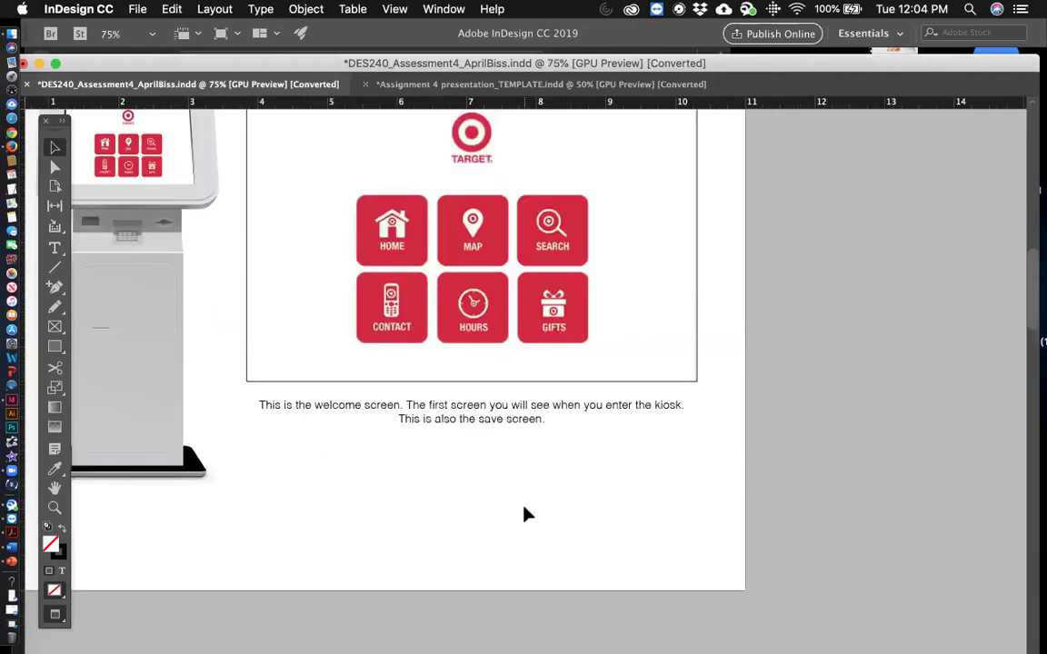
pyautogui.press('super+minus')
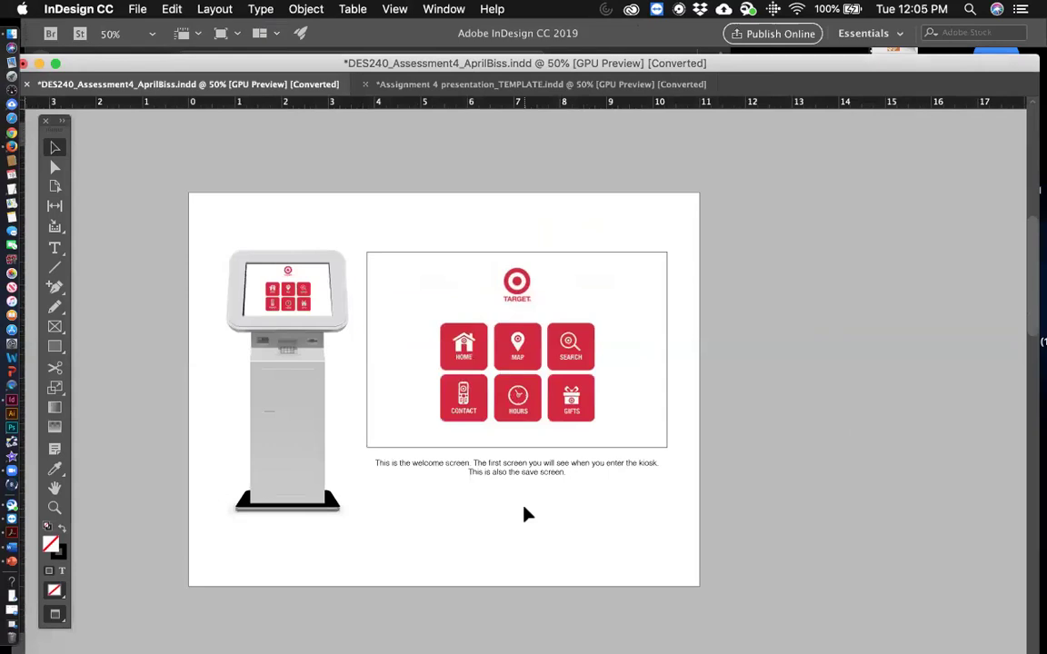
# Step: Show the interactive Buttons and Forms controls and place them beside the welcome screen page
pyautogui.click(439, 9)
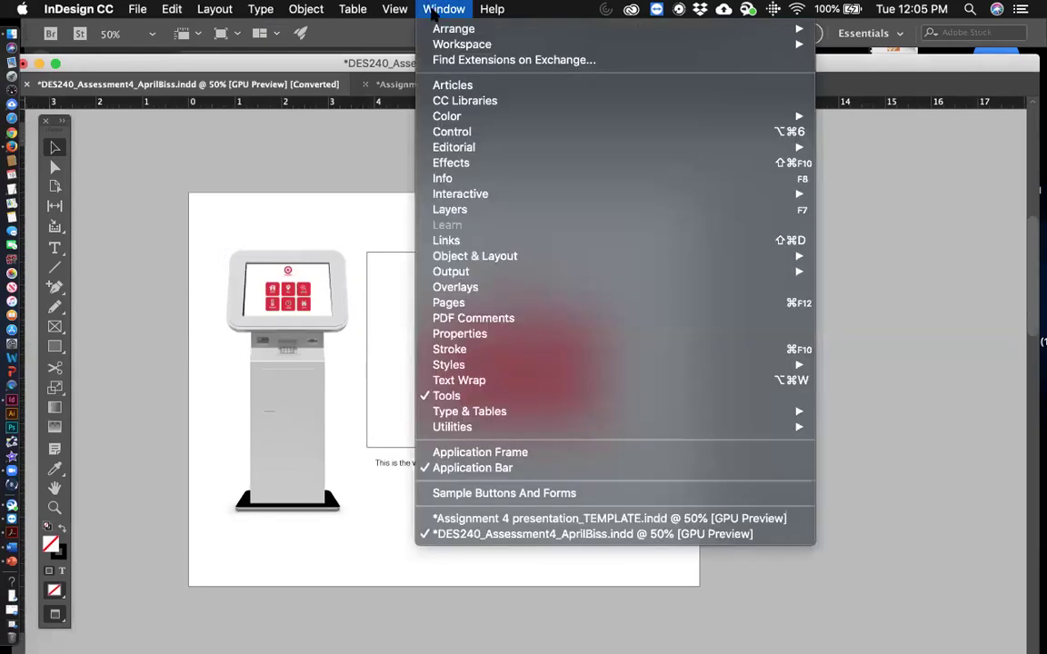
pyautogui.moveTo(442, 196)
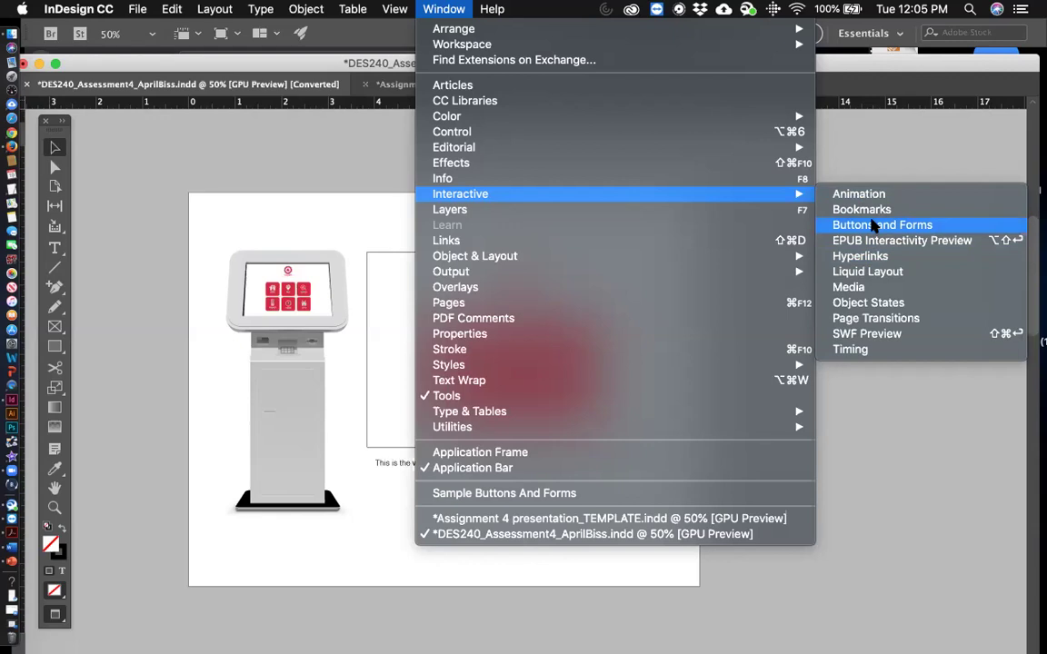
pyautogui.click(872, 225)
pyautogui.moveTo(580, 227); pyautogui.dragTo(765, 158)
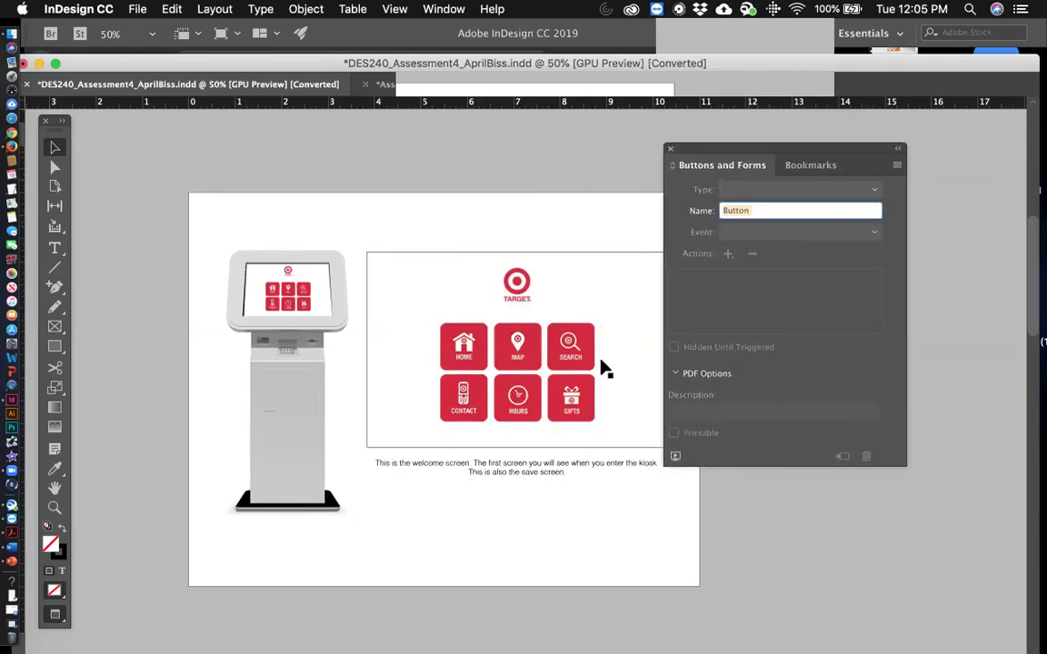
pyautogui.hscroll(3, 600, 486)
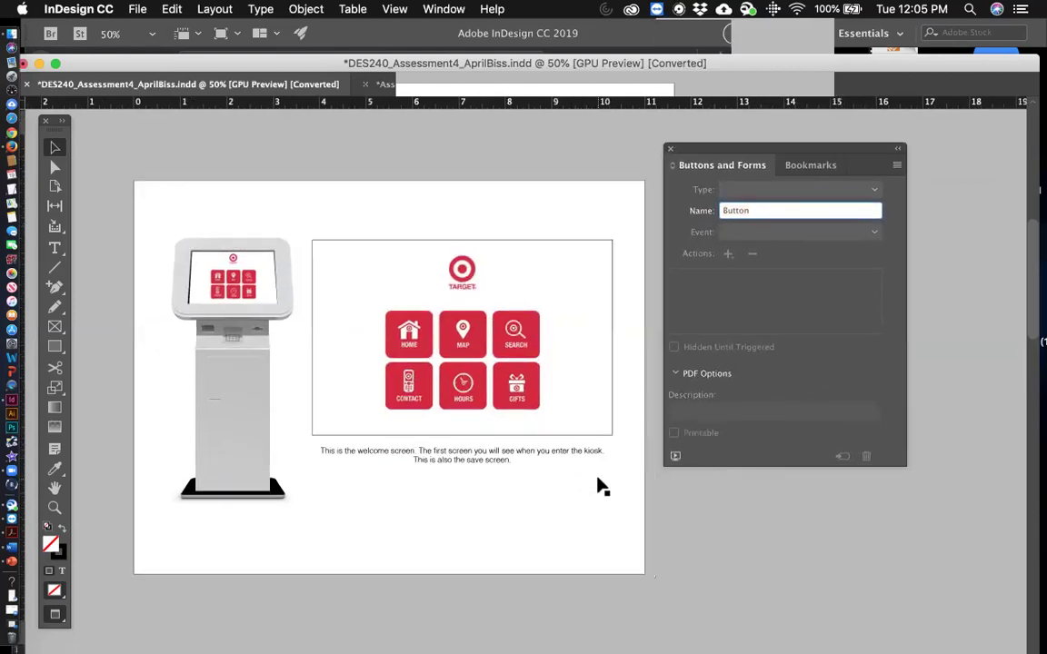
# Step: Open the Sample Buttons And Forms library, enlarge it to look over all the ready-made buttons, and close it
pyautogui.moveTo(705, 150); pyautogui.dragTo(569, 131)
pyautogui.click(741, 146)
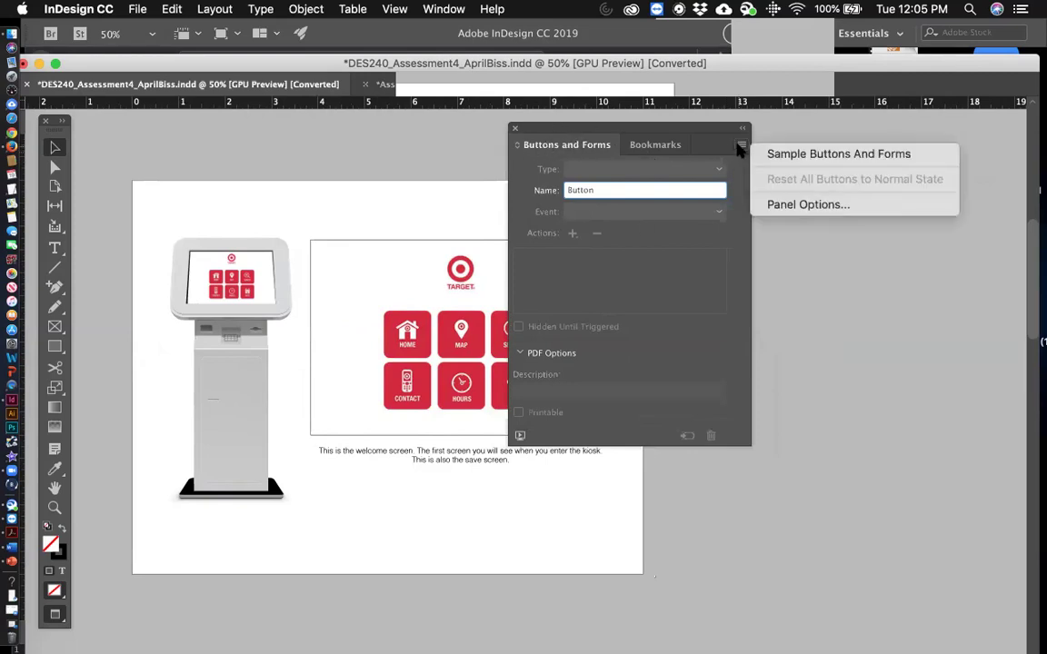
pyautogui.click(828, 155)
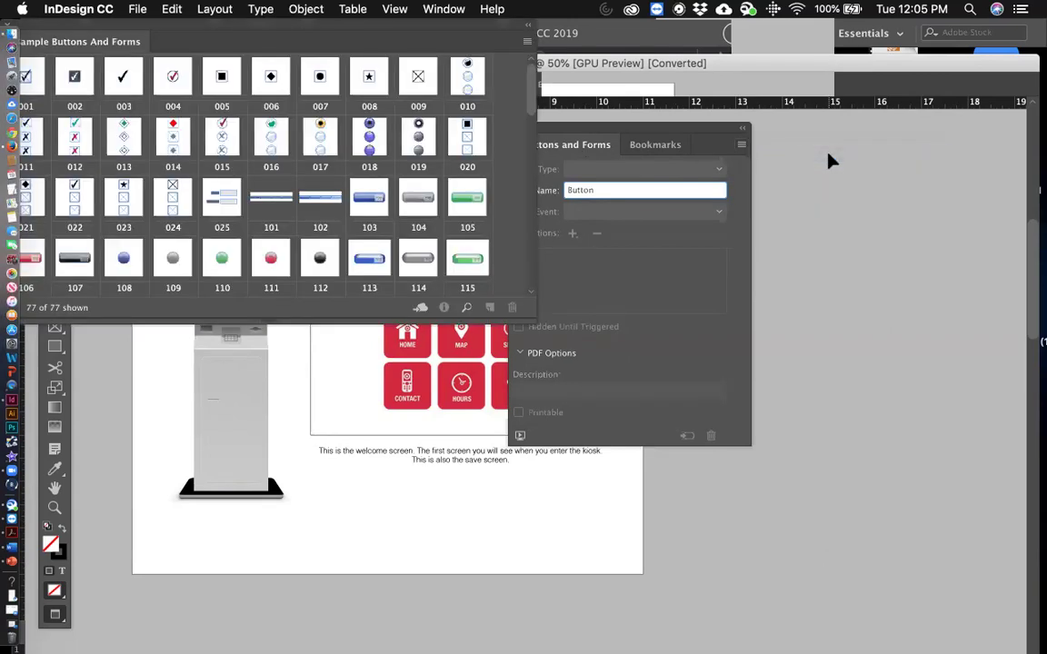
pyautogui.moveTo(238, 27); pyautogui.dragTo(388, 261)
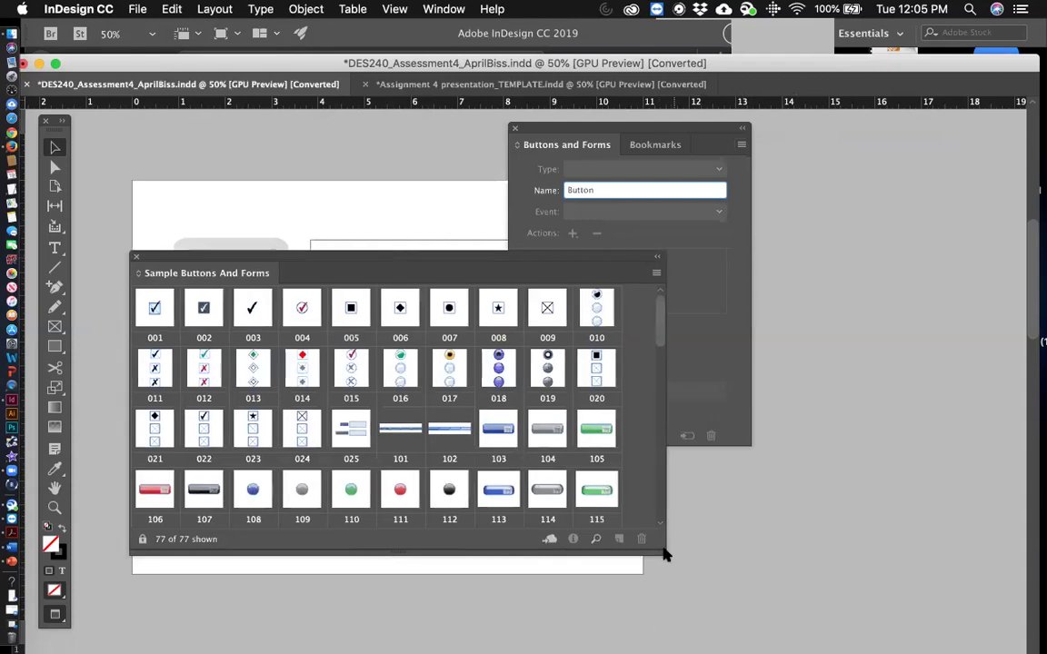
pyautogui.moveTo(662, 552); pyautogui.dragTo(736, 644)
pyautogui.moveTo(491, 258); pyautogui.dragTo(472, 100)
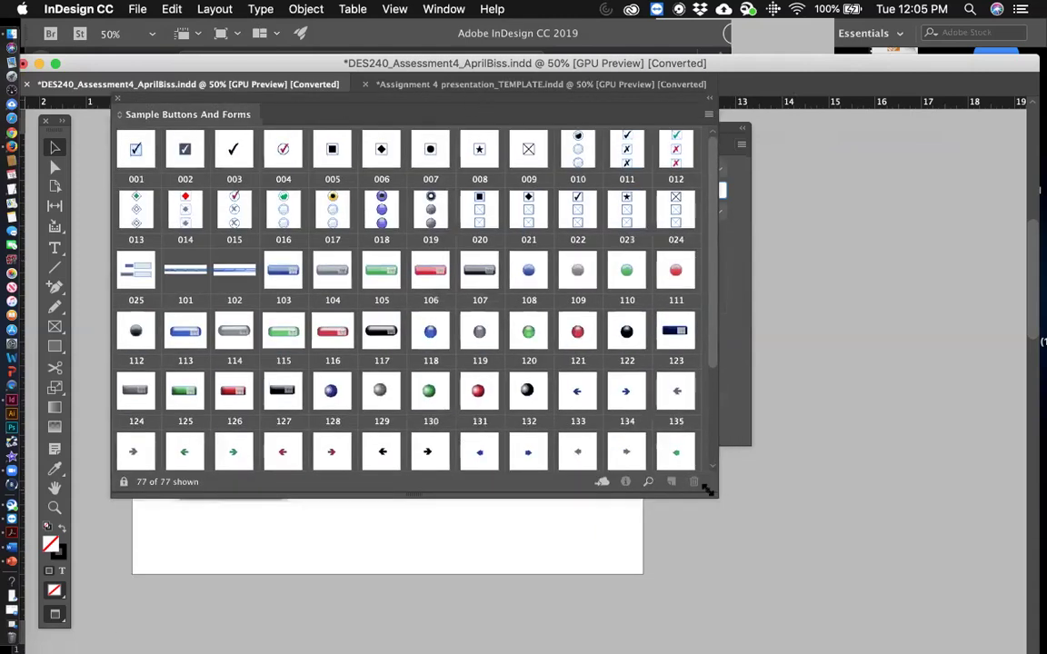
pyautogui.moveTo(709, 489); pyautogui.dragTo(750, 651)
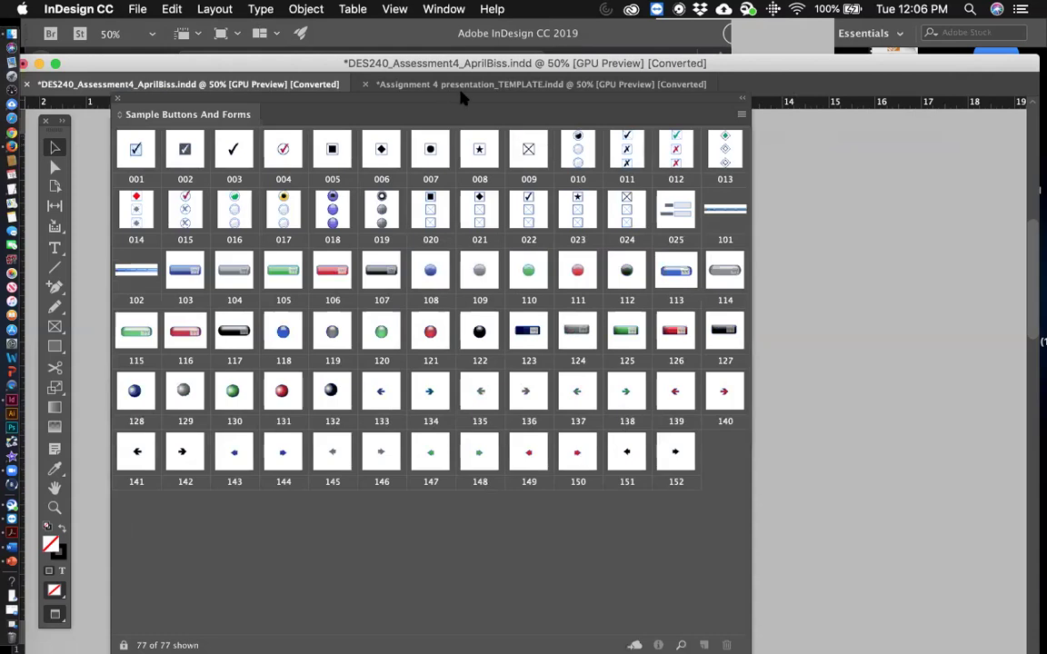
pyautogui.moveTo(287, 102); pyautogui.dragTo(329, 224)
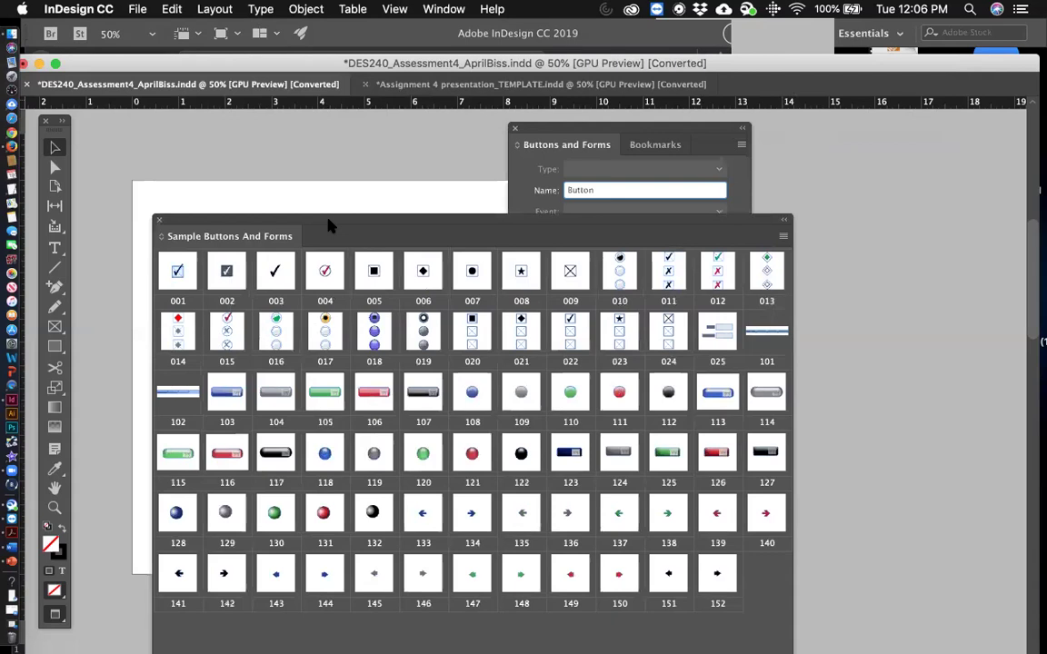
pyautogui.click(157, 220)
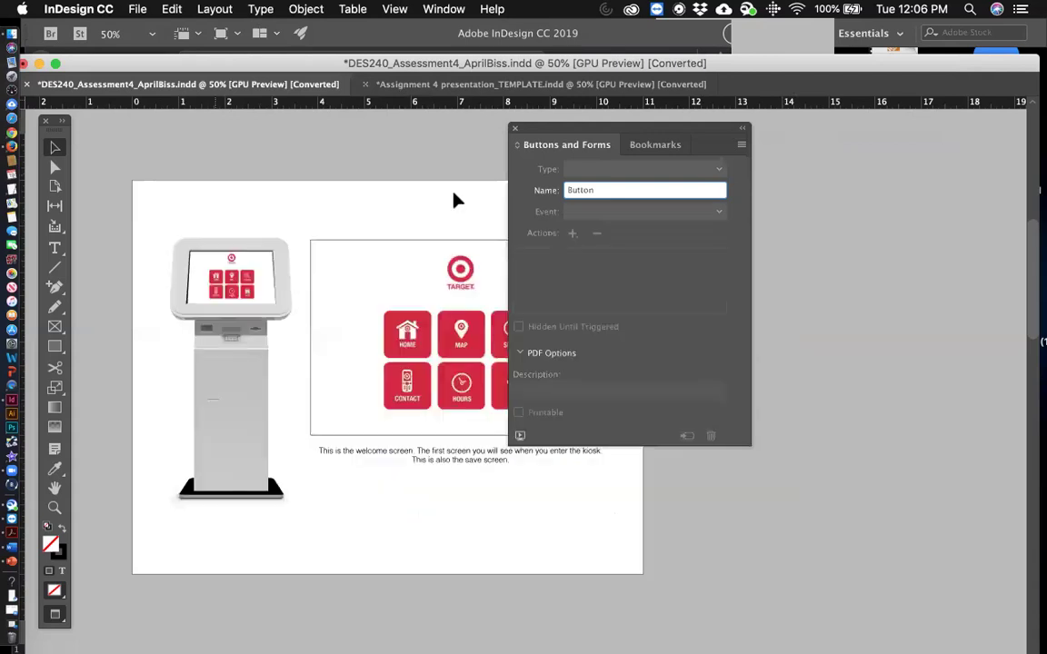
# Step: Move the Buttons and Forms controls off the welcome screen page and inspect the MAP and HOURS icons up close
pyautogui.moveTo(533, 132); pyautogui.dragTo(676, 127)
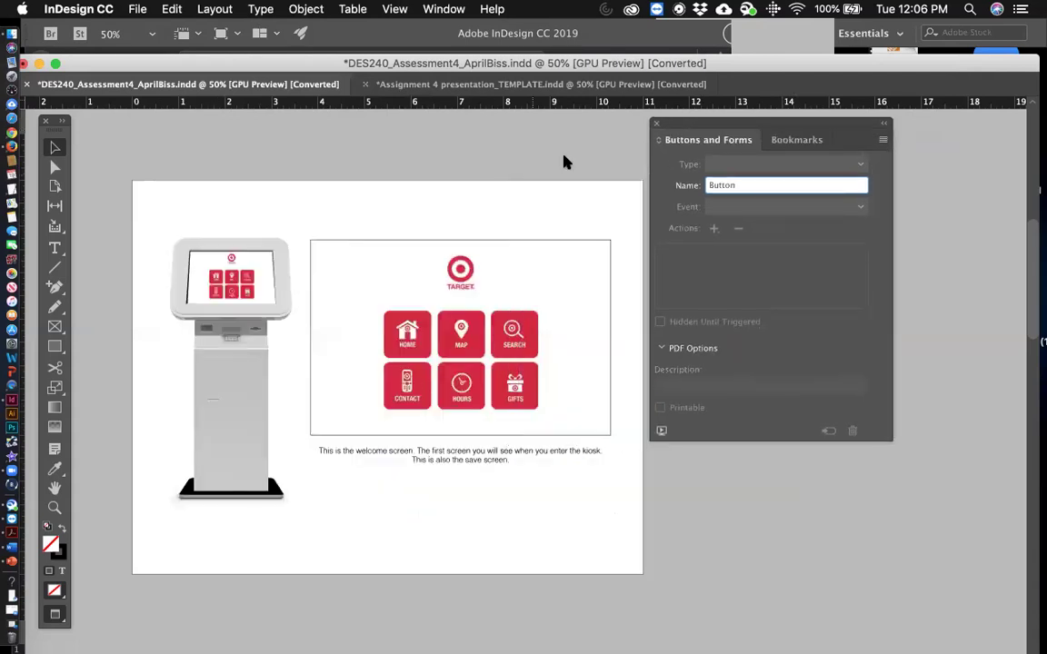
pyautogui.click(463, 336)
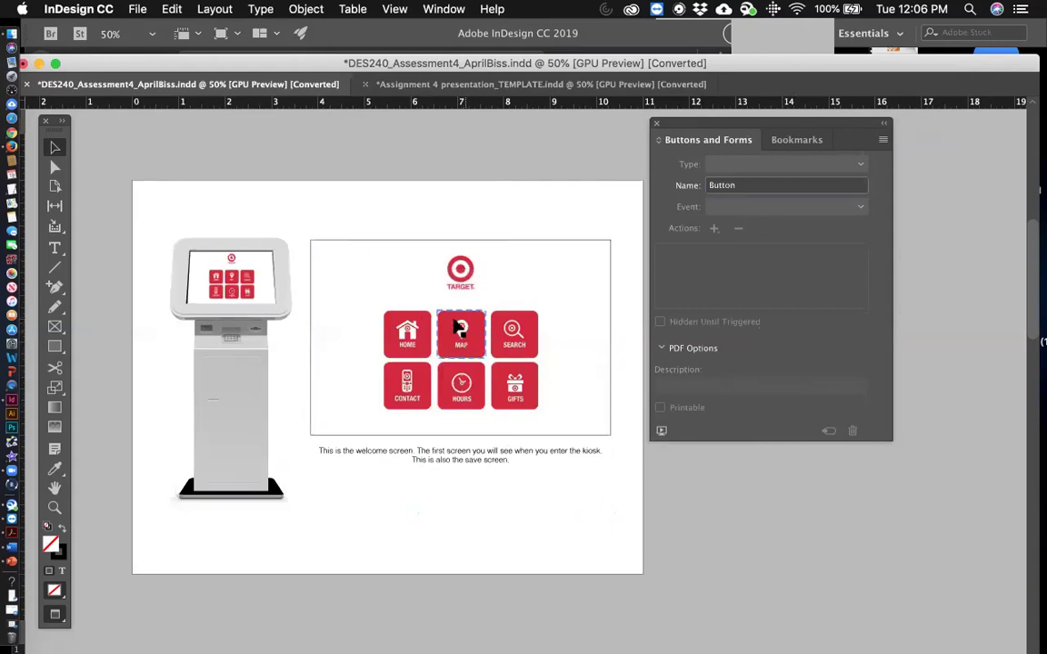
pyautogui.click(53, 511)
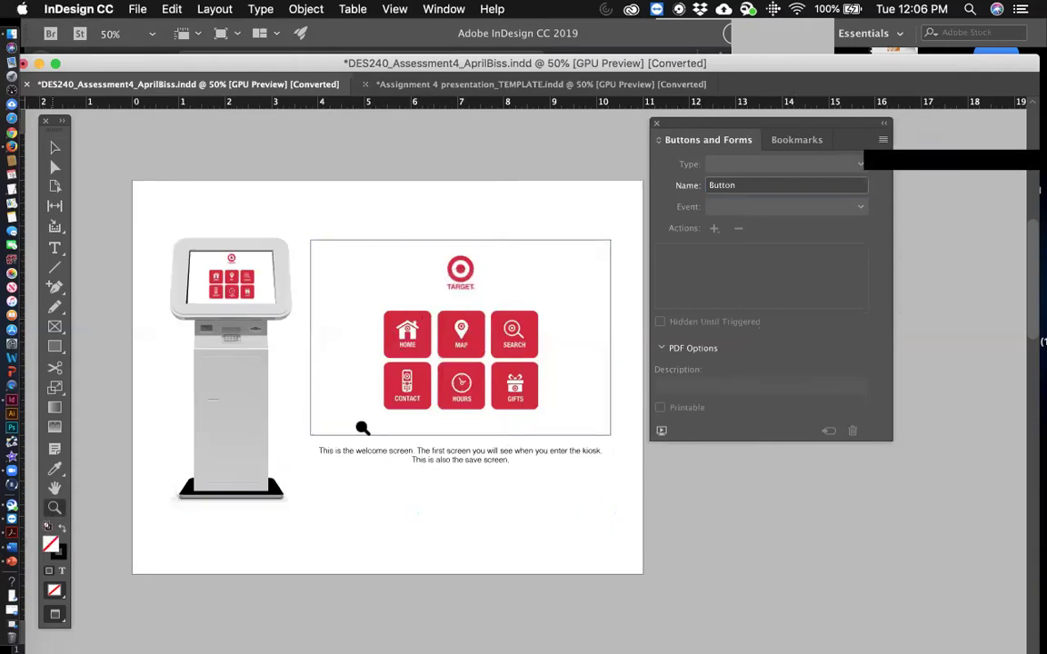
pyautogui.click(452, 319)
pyautogui.click(443, 347)
pyautogui.click(496, 388)
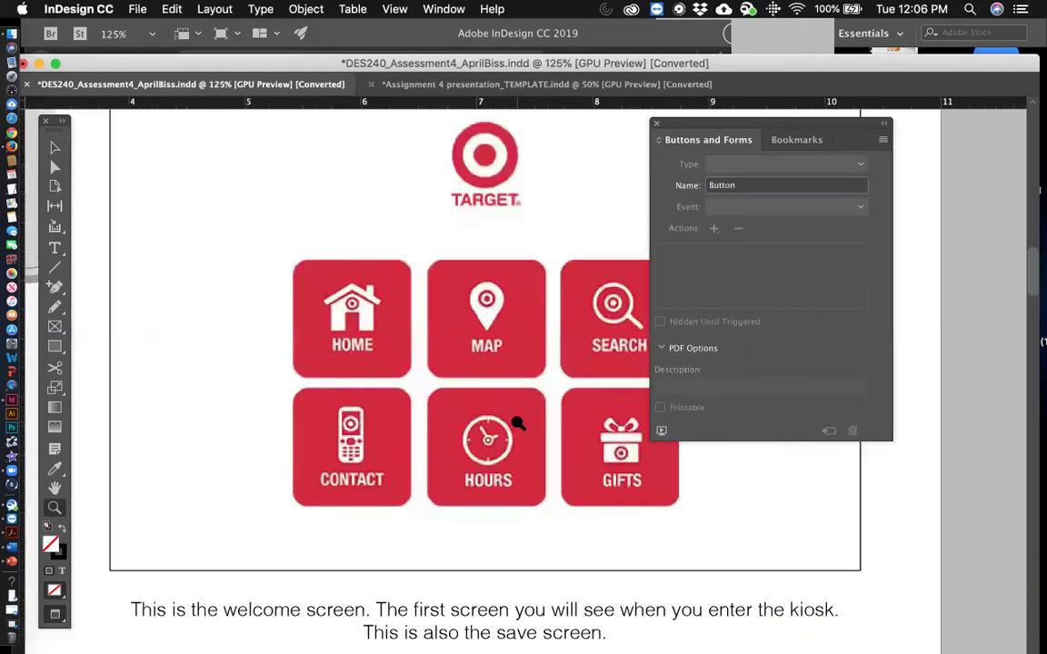
pyautogui.hscroll(5, 514, 421)
pyautogui.click(52, 145)
pyautogui.click(342, 226)
pyautogui.click(259, 510)
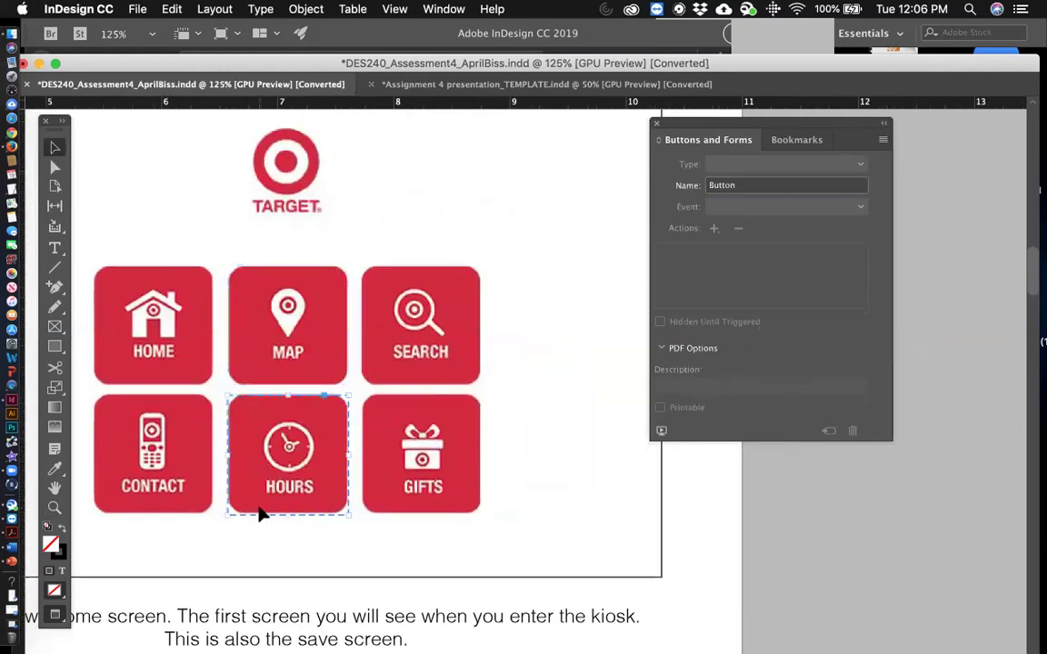
# Step: Check the red icons and the frame surrounding them on the welcome screen, leaving nothing selected
pyautogui.hscroll(-3, 261, 519)
pyautogui.scroll(2, 262, 519)
pyautogui.click(266, 380)
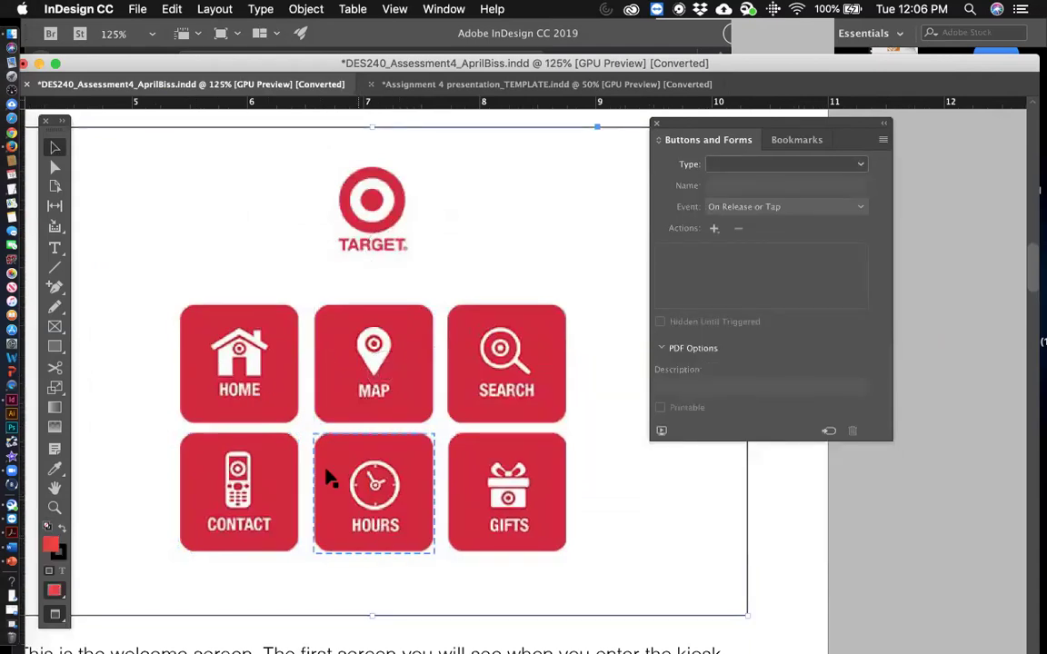
pyautogui.click(385, 369)
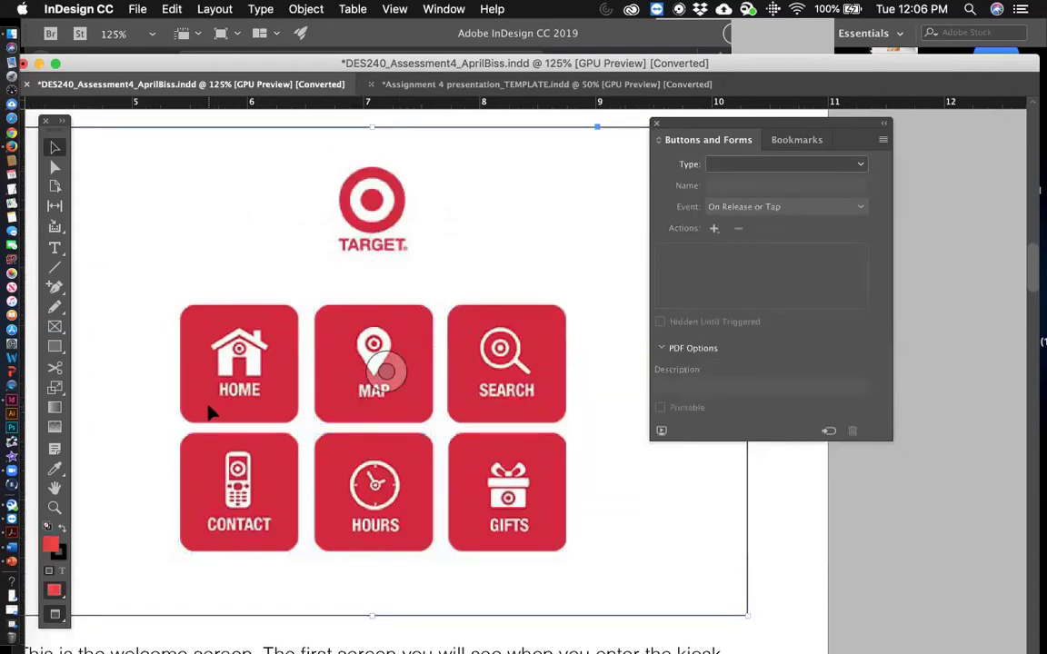
pyautogui.press('super+minus')
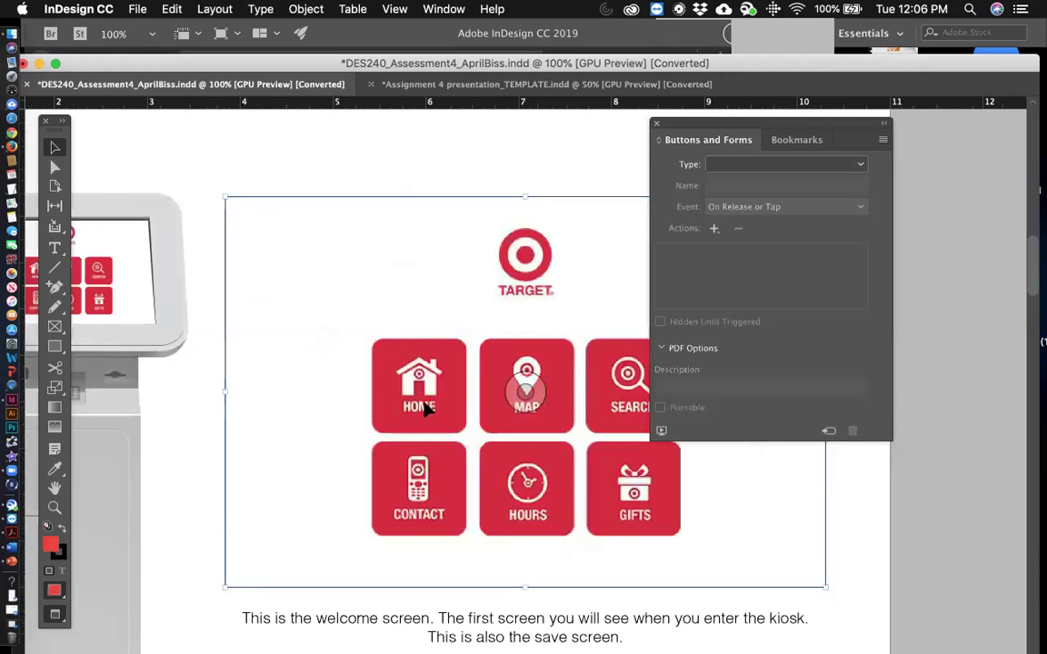
pyautogui.click(193, 331)
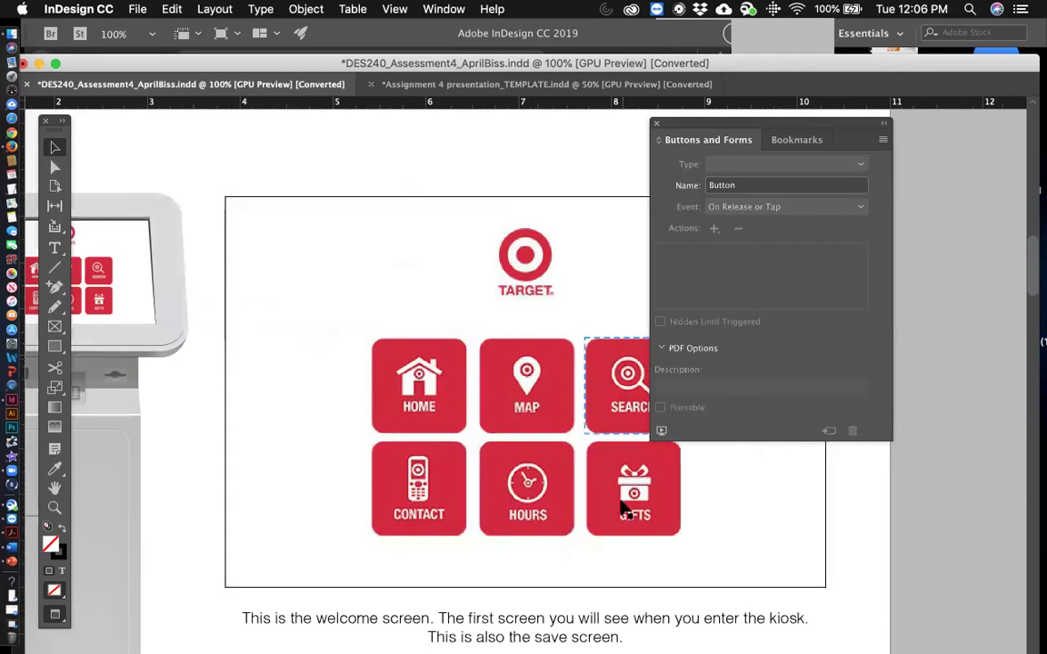
pyautogui.click(362, 199)
pyautogui.click(350, 165)
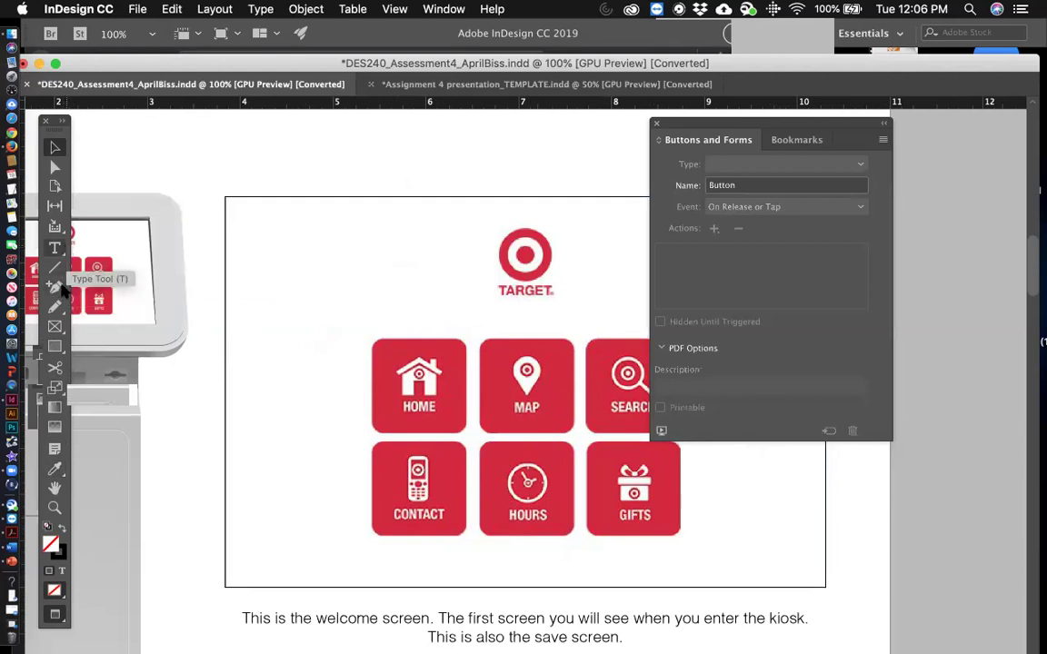
# Step: Draw a rectangle exactly covering the HOME icon on the welcome screen
pyautogui.click(55, 346)
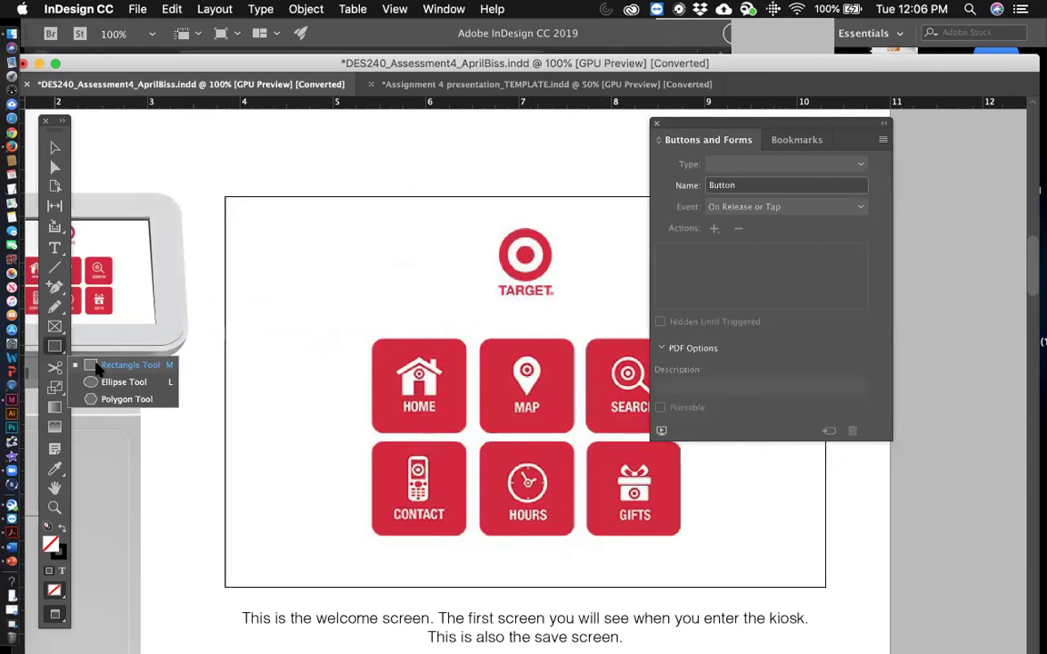
pyautogui.moveTo(373, 340); pyautogui.dragTo(466, 436)
pyautogui.click(54, 147)
pyautogui.hscroll(5, 596, 553)
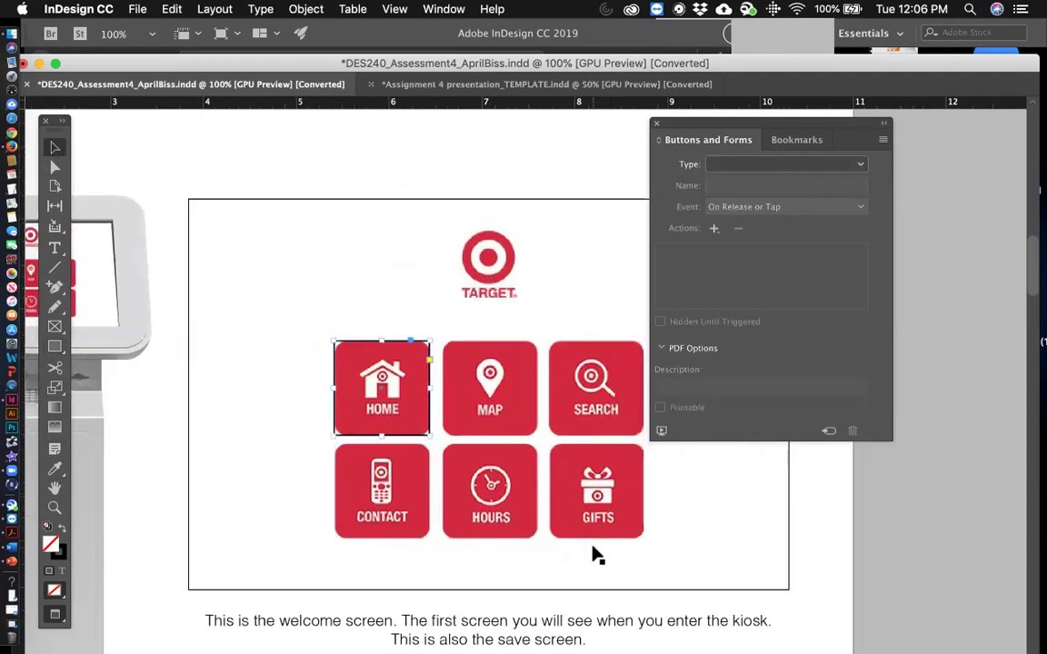
pyautogui.scroll(1, 586, 541)
# Step: Turn the rectangle over the HOME icon into an interactive element of type Button
pyautogui.moveTo(672, 122); pyautogui.dragTo(627, 122)
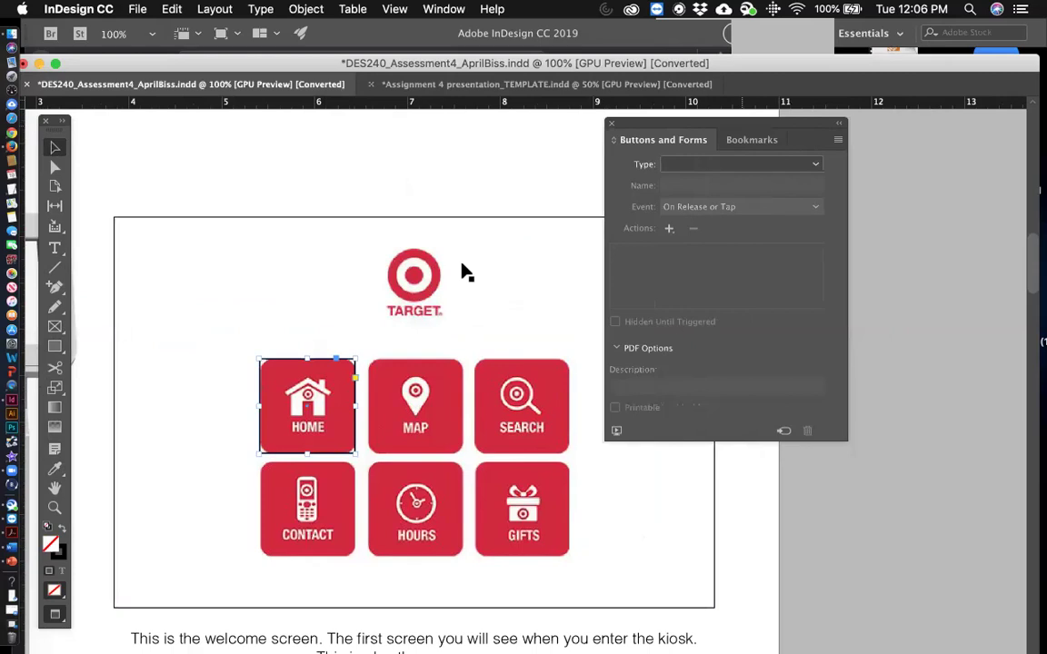
pyautogui.click(815, 167)
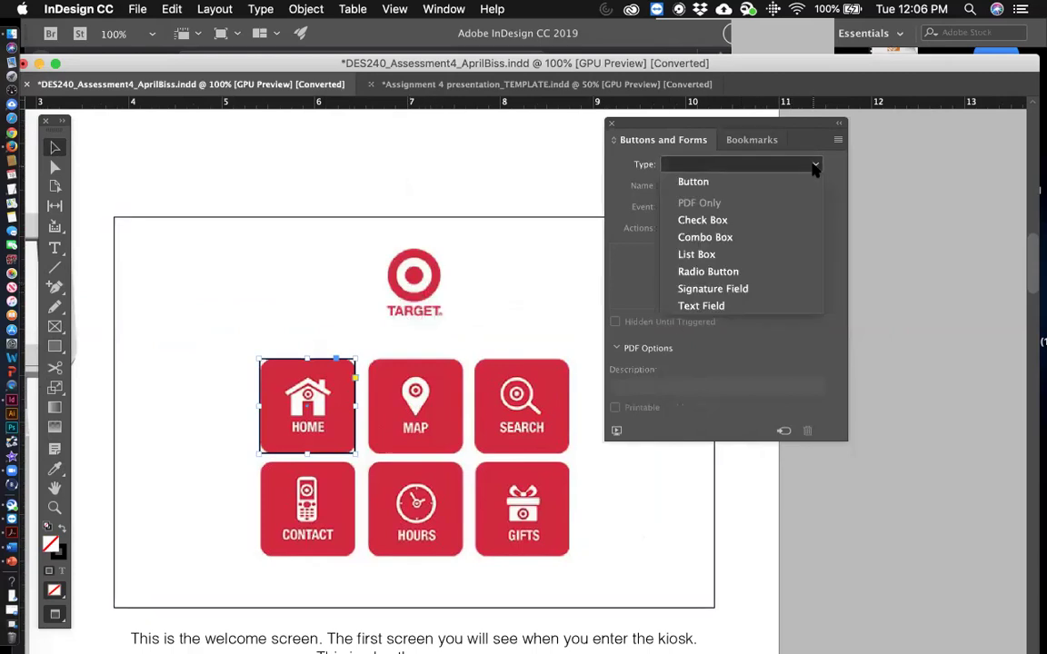
pyautogui.click(724, 183)
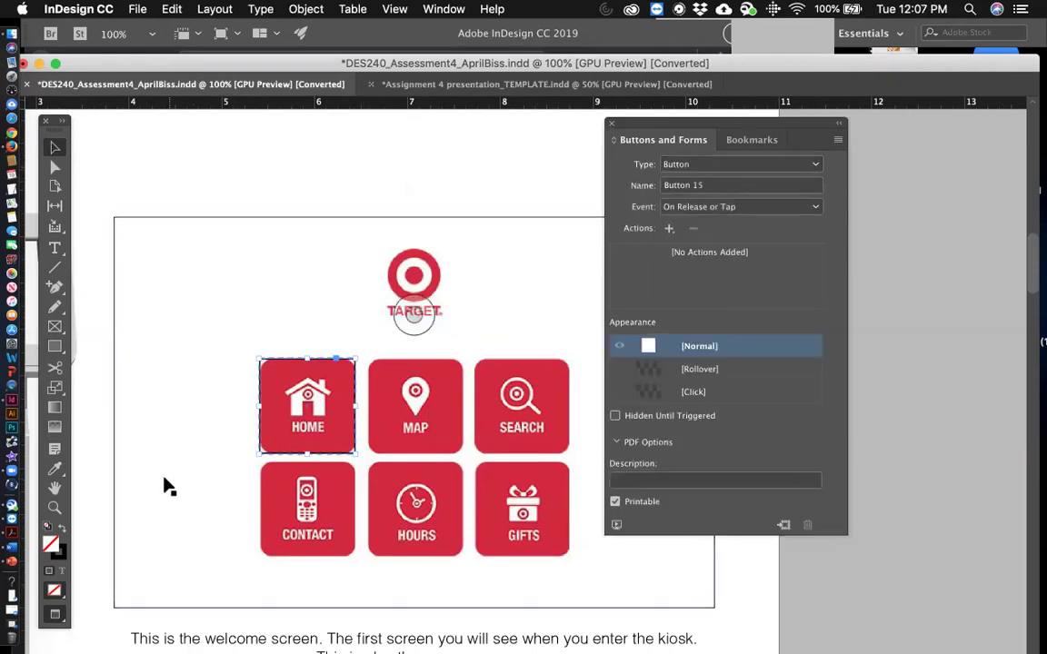
# Step: Remove the outline of the button over the HOME icon by setting its stroke swatch to None, keeping it unfilled
pyautogui.click(64, 529)
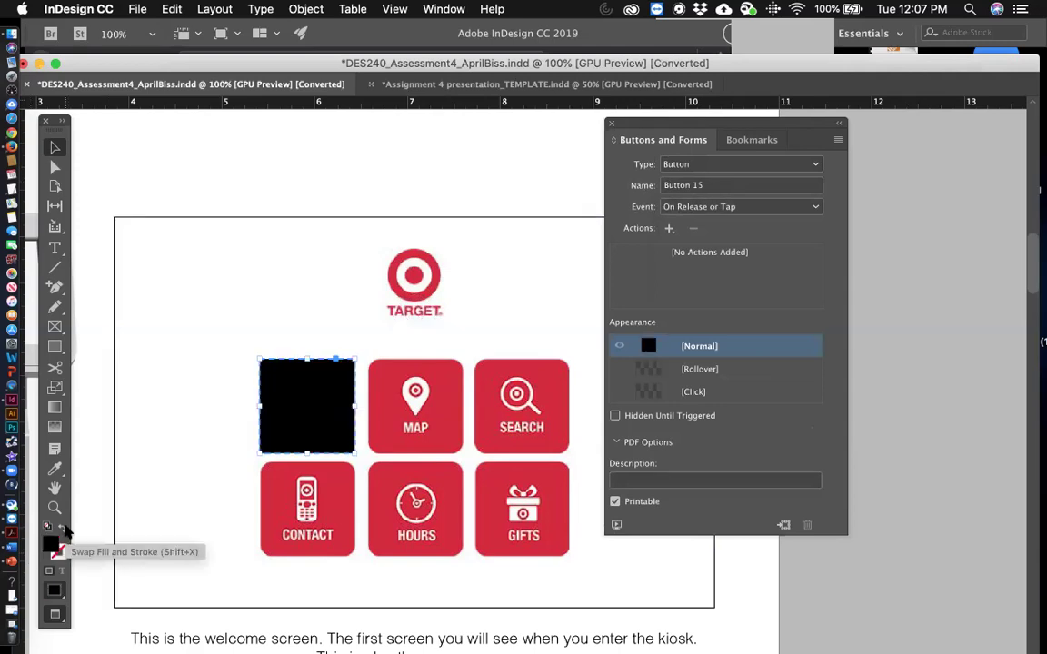
pyautogui.click(47, 527)
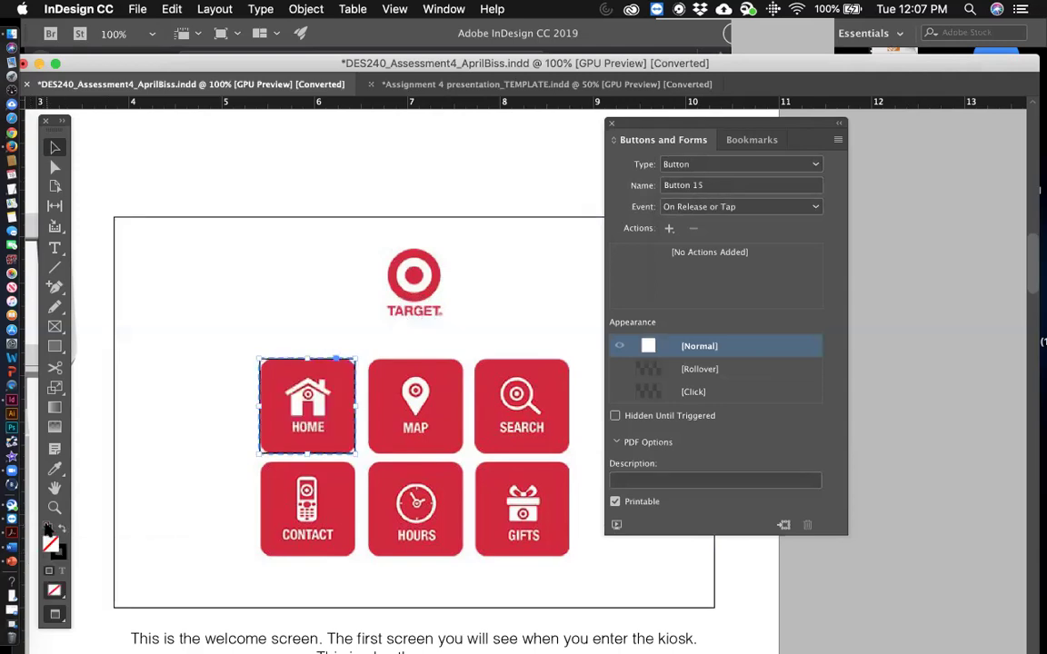
pyautogui.press('x')
pyautogui.click(473, 8)
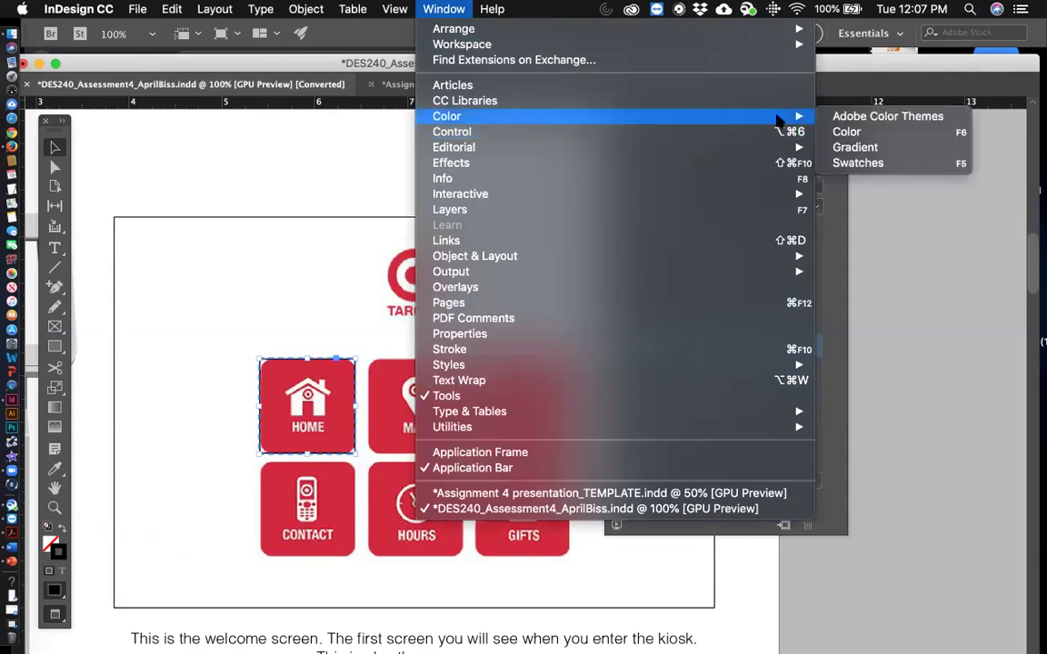
pyautogui.moveTo(805, 118)
pyautogui.click(858, 163)
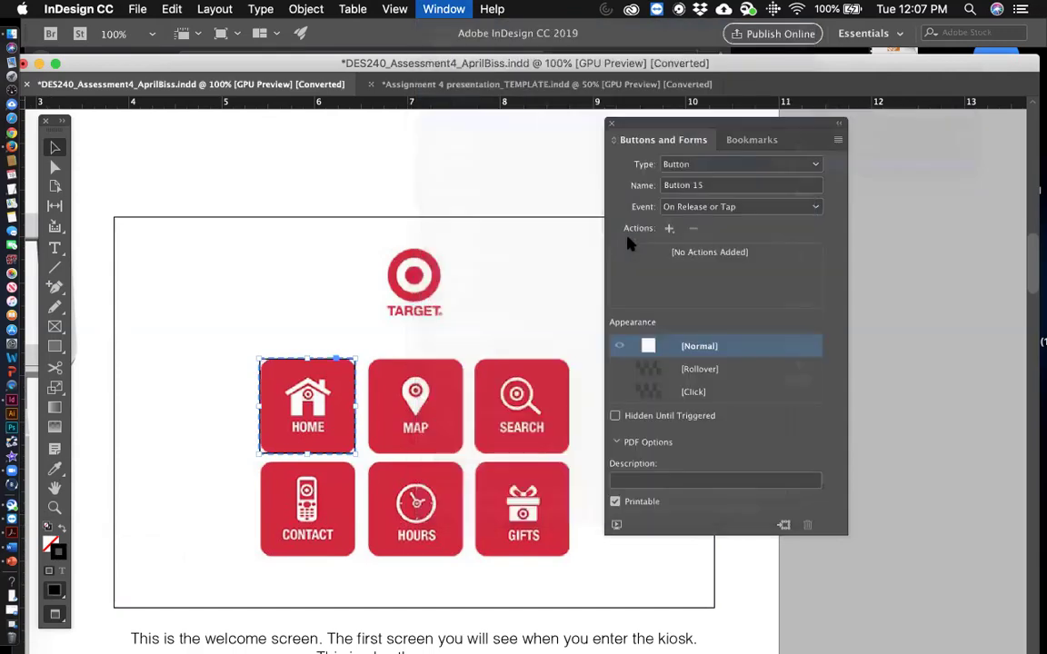
pyautogui.click(796, 135)
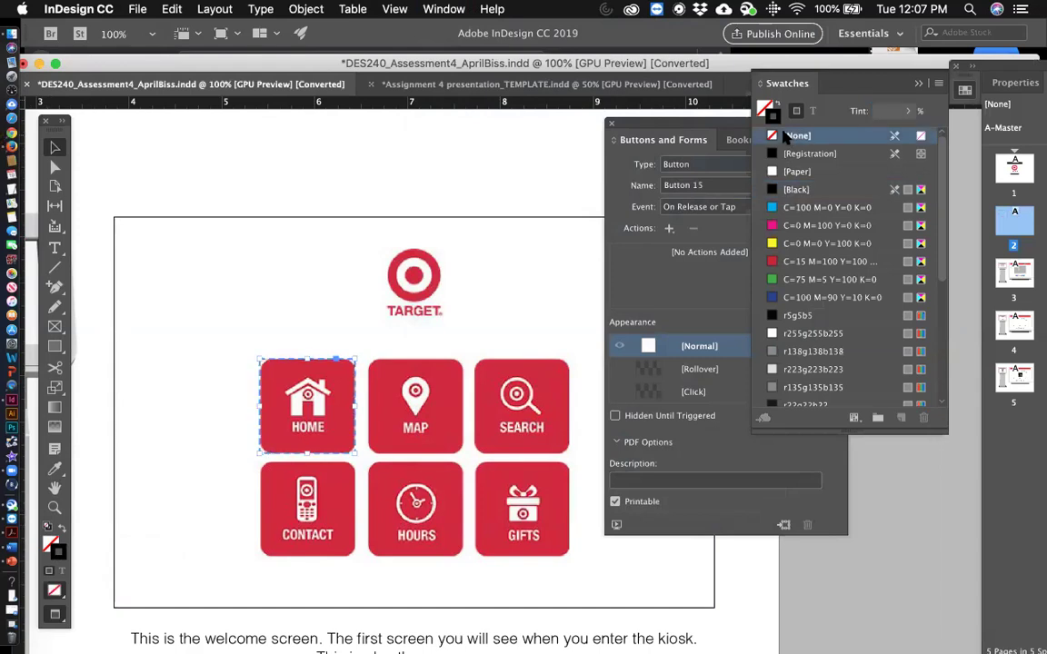
pyautogui.click(668, 173)
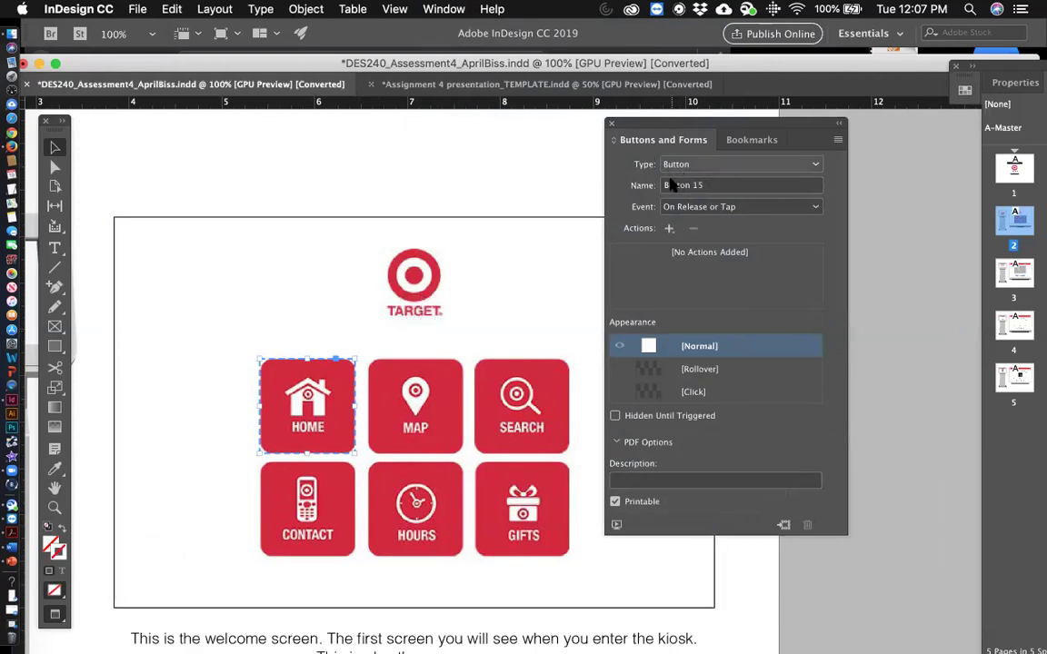
# Step: Name the button over the HOME icon "Home" and choose On Release or Tap as its event
pyautogui.moveTo(628, 125); pyautogui.dragTo(578, 128)
pyautogui.click(584, 179)
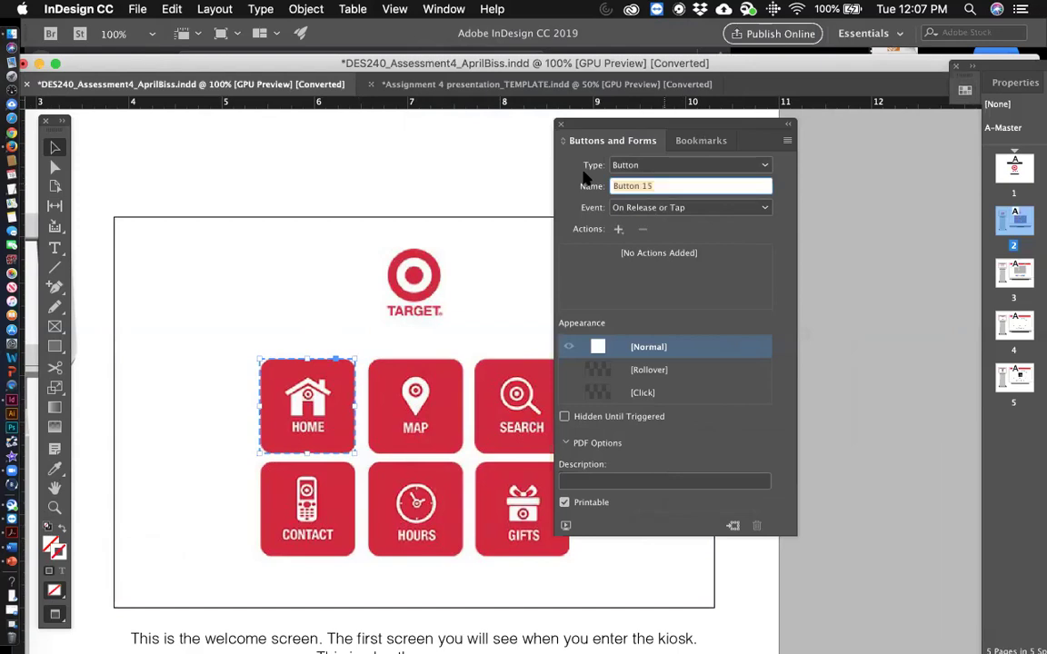
pyautogui.write('Home')
pyautogui.click(414, 313)
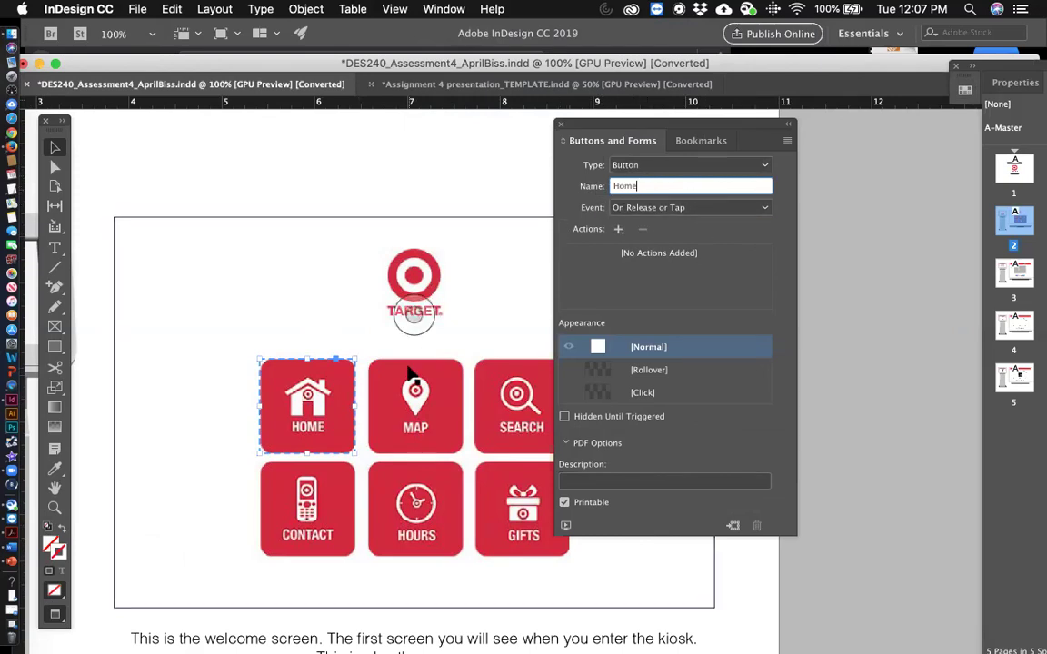
pyautogui.click(705, 213)
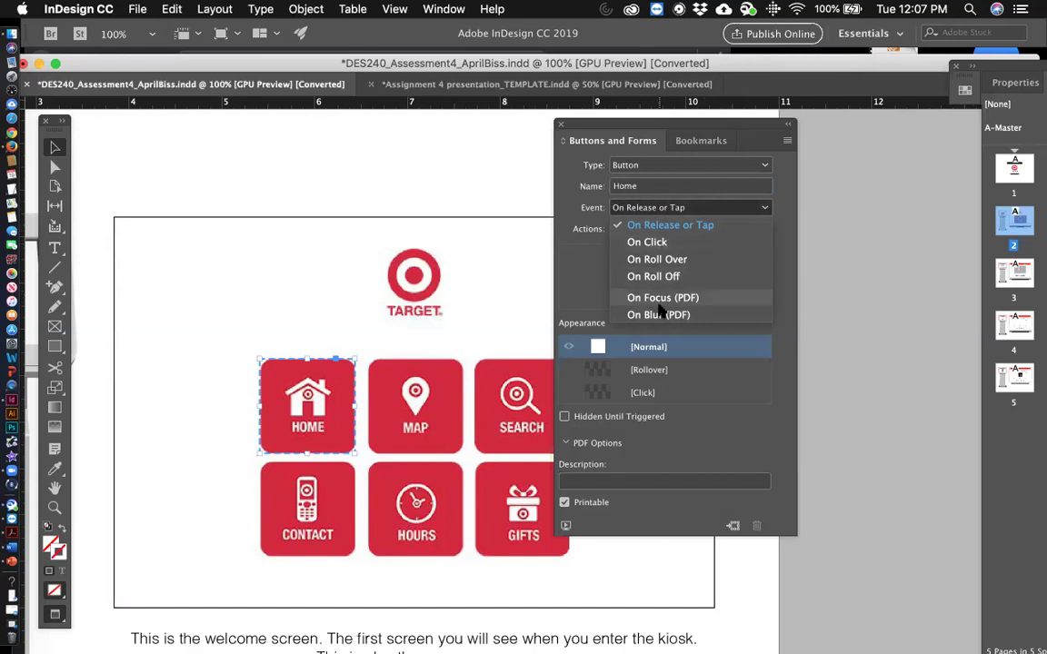
pyautogui.click(647, 227)
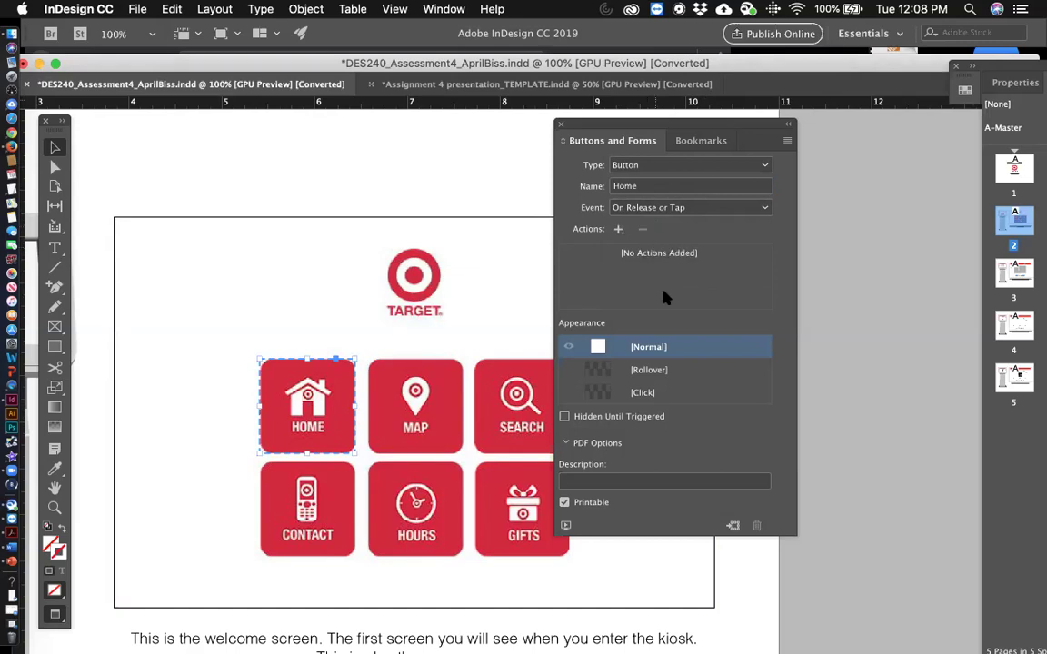
# Step: Look over the actions available for the Home button without choosing one, and view the store map page below the welcome screen
pyautogui.click(617, 231)
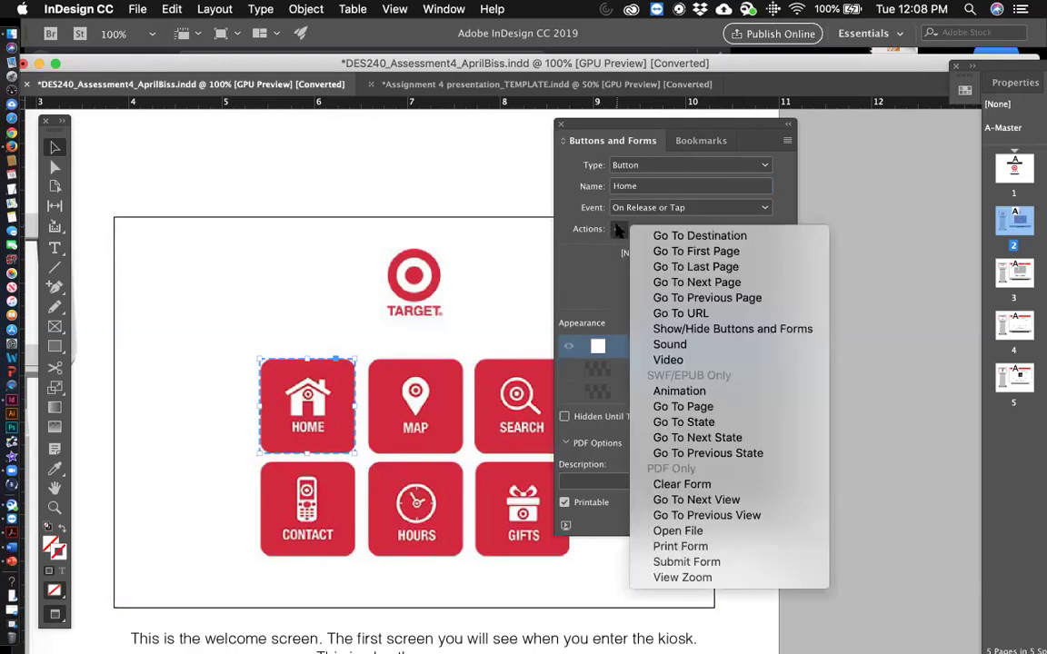
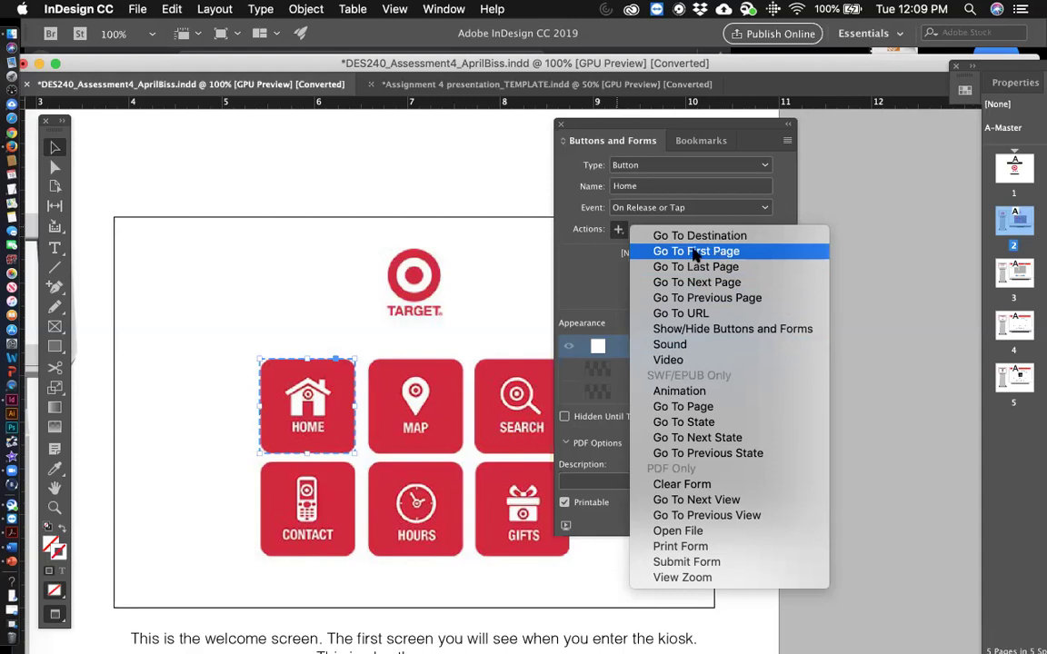
pyautogui.click(467, 141)
pyautogui.press('super+minus')
pyautogui.press('super+minus')
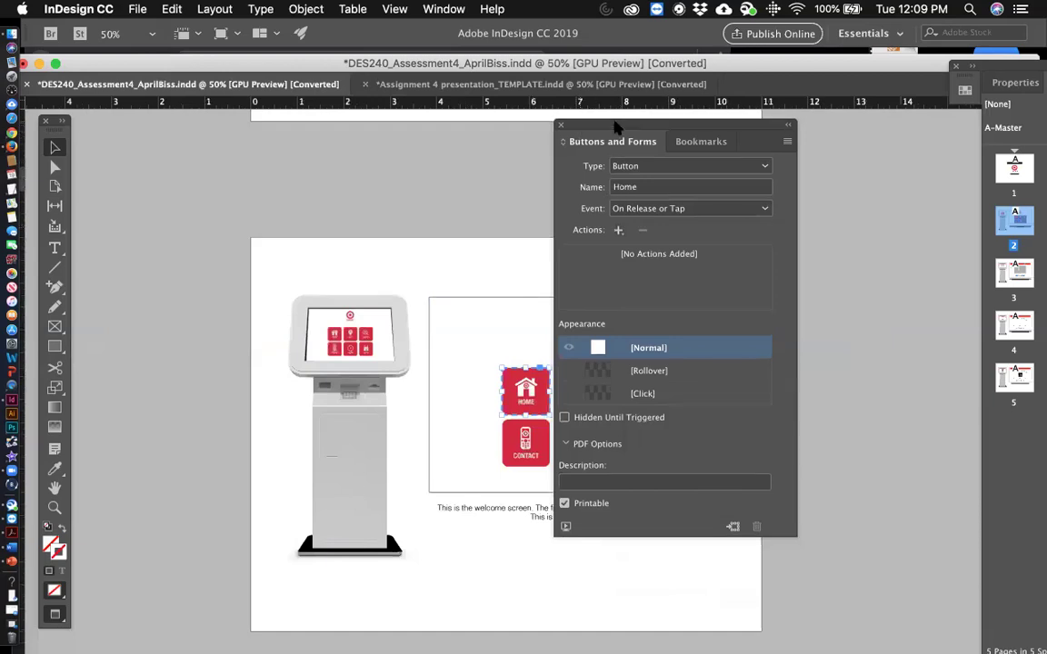
pyautogui.moveTo(574, 136); pyautogui.dragTo(838, 154)
pyautogui.scroll(-10, 641, 312)
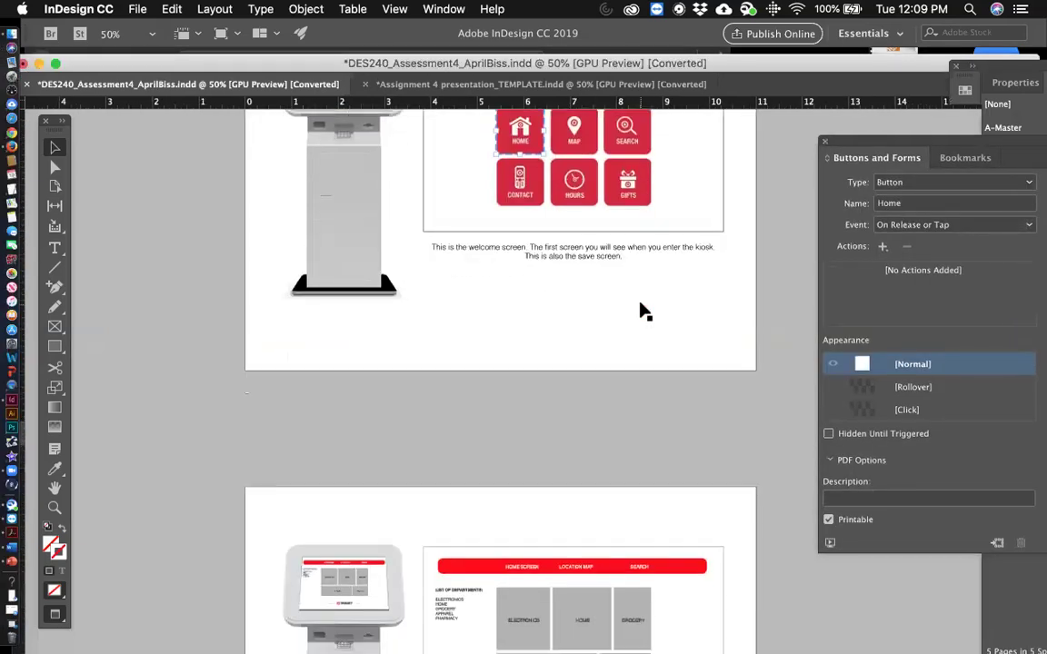
pyautogui.scroll(-3, 641, 312)
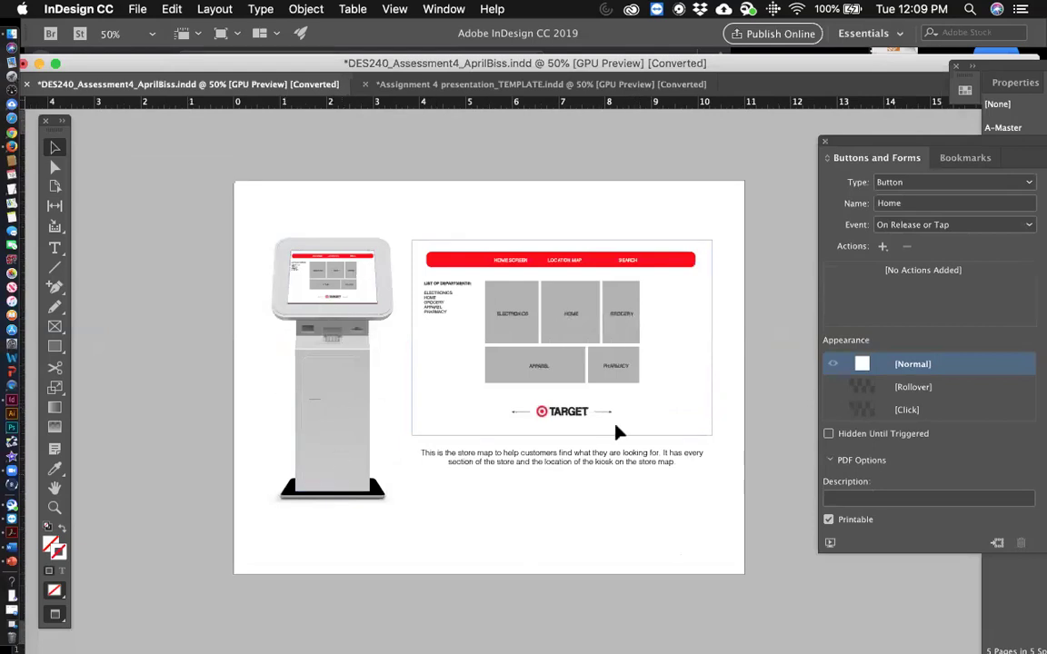
pyautogui.click(561, 338)
pyautogui.scroll(12, 549, 300)
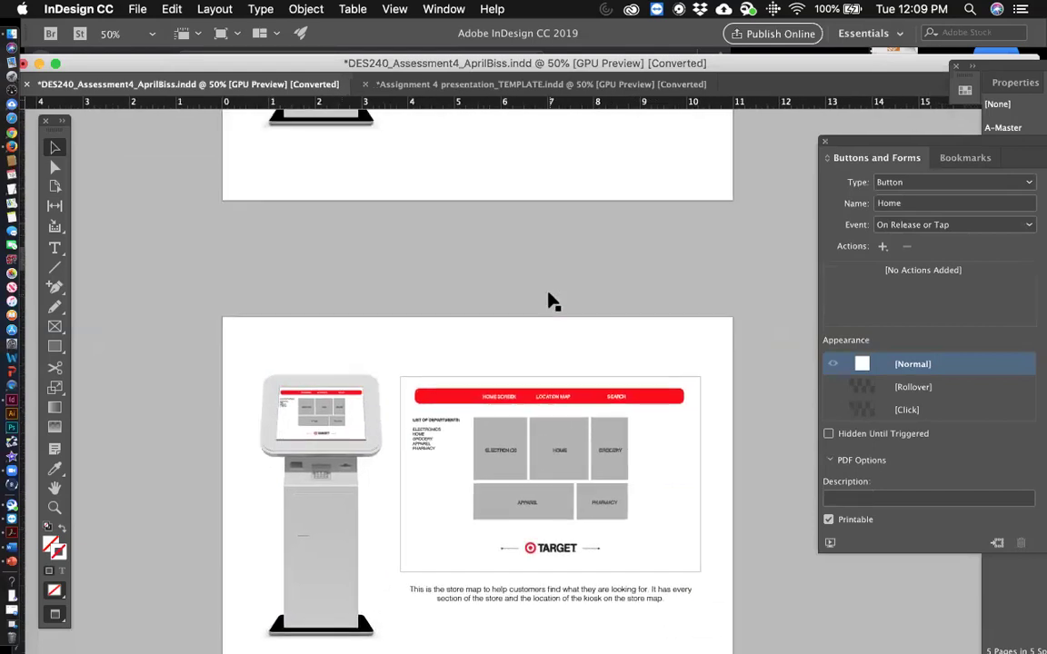
pyautogui.press('super+equal')
pyautogui.press('super+equal')
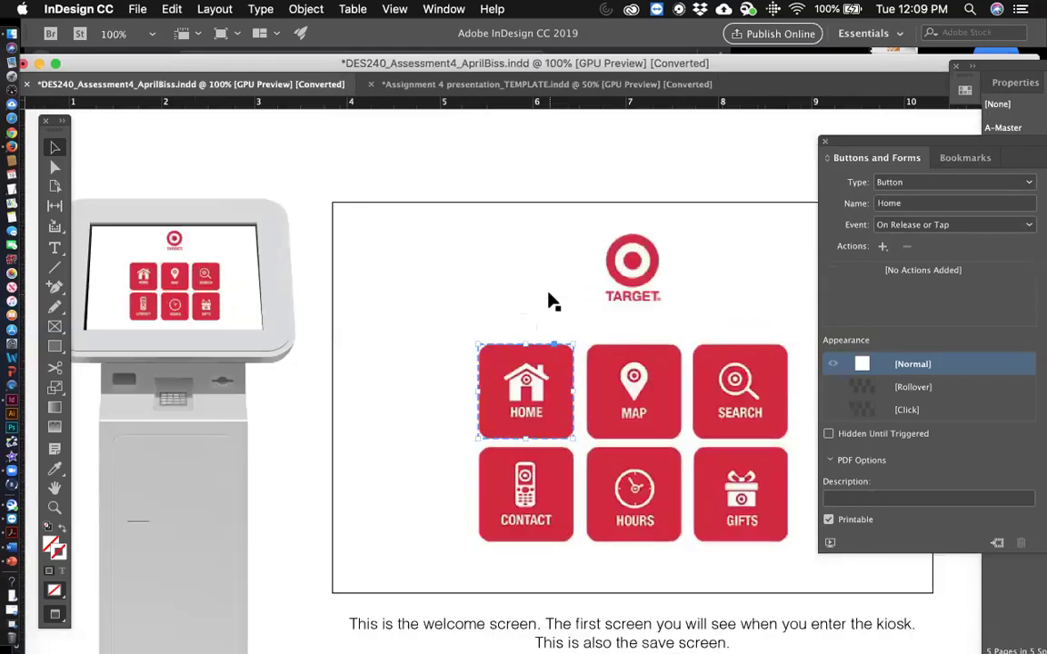
# Step: Add a Go To Destination action to the Home button, targeting the current document with Inherit Zoom
pyautogui.hscroll(5, 550, 300)
pyautogui.scroll(-2, 550, 299)
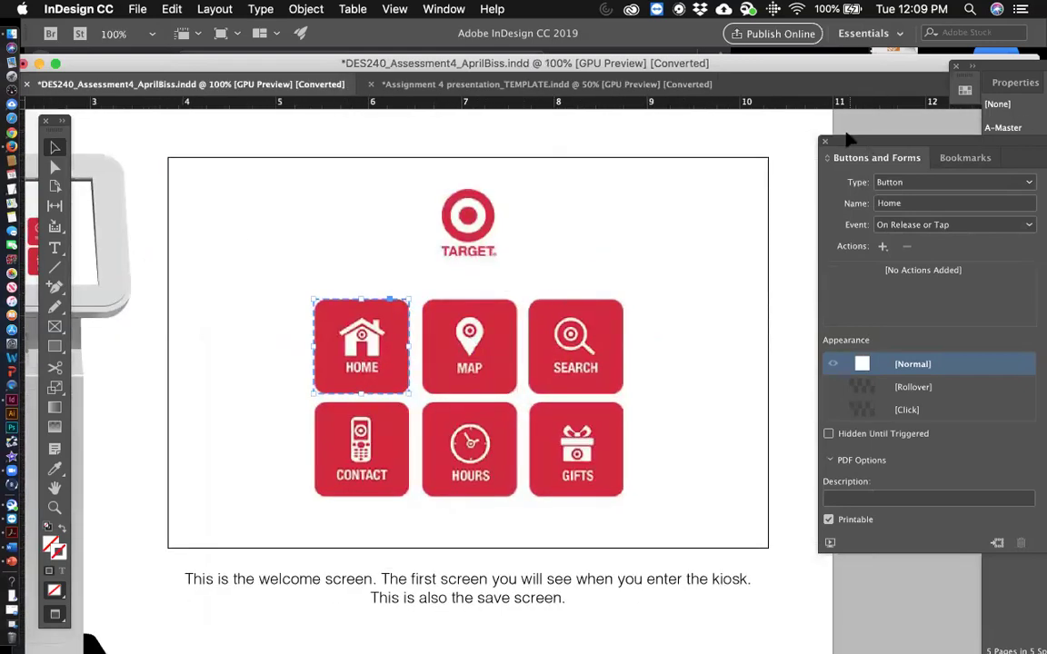
pyautogui.moveTo(839, 140); pyautogui.dragTo(540, 114)
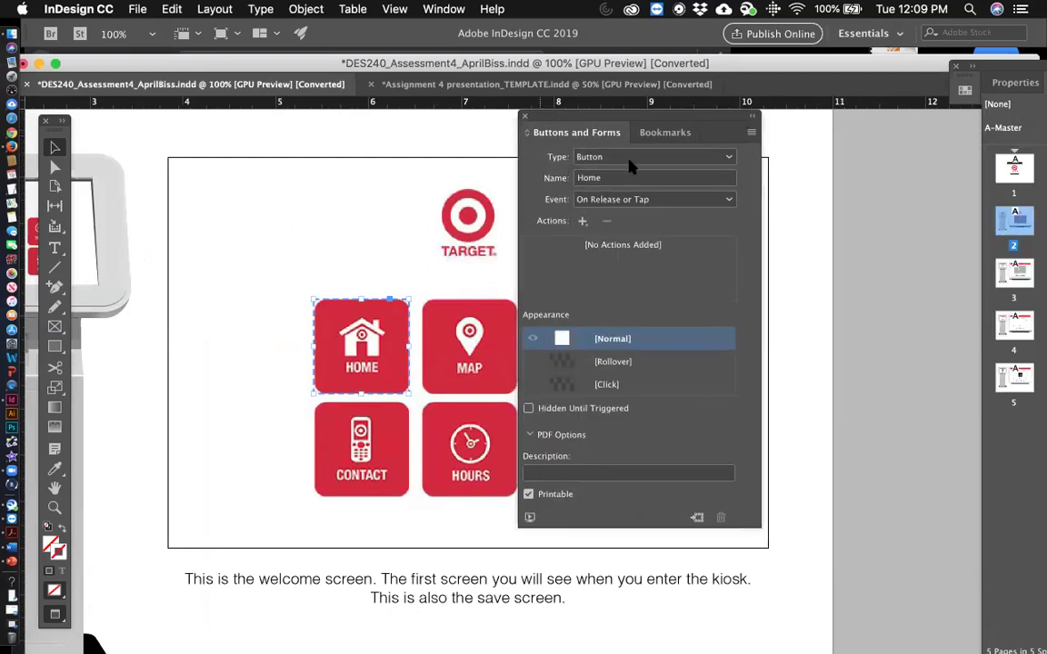
pyautogui.click(582, 221)
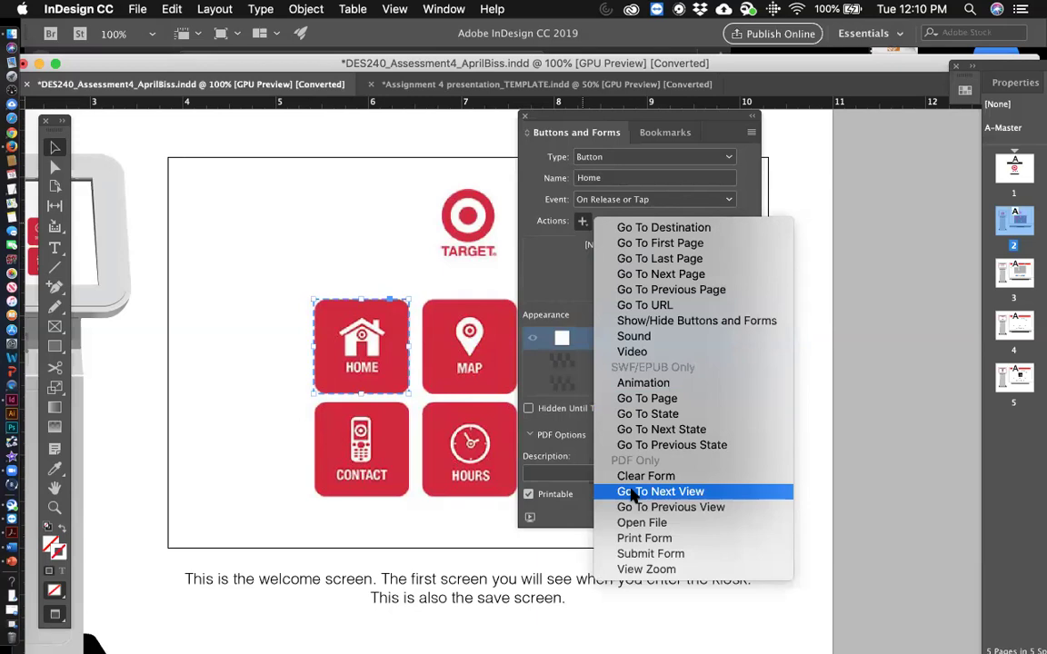
pyautogui.click(663, 228)
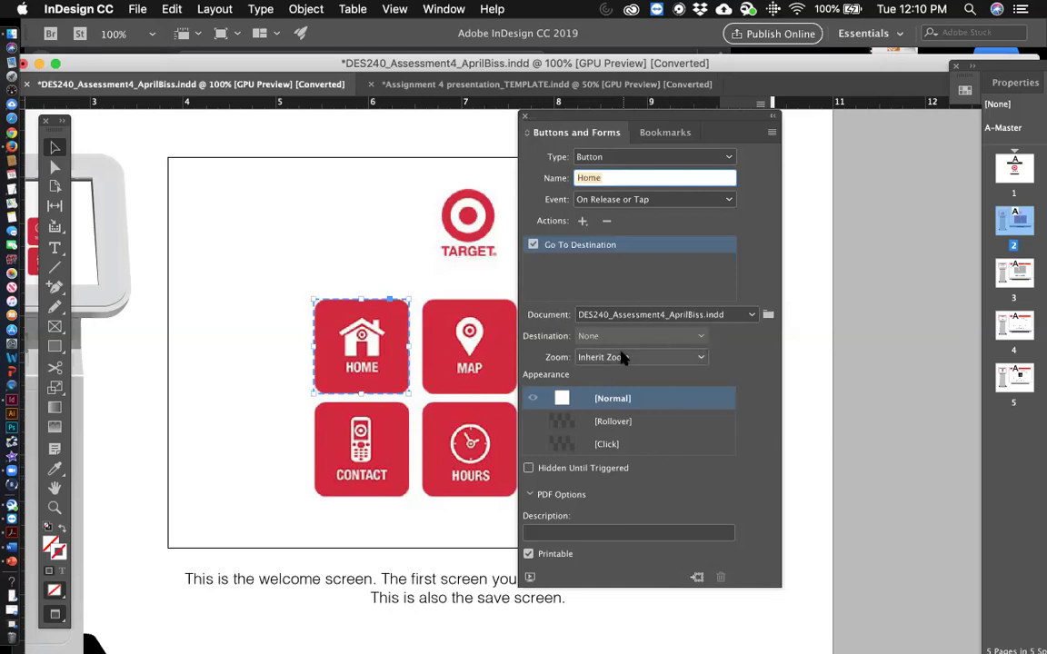
pyautogui.click(740, 317)
pyautogui.click(753, 273)
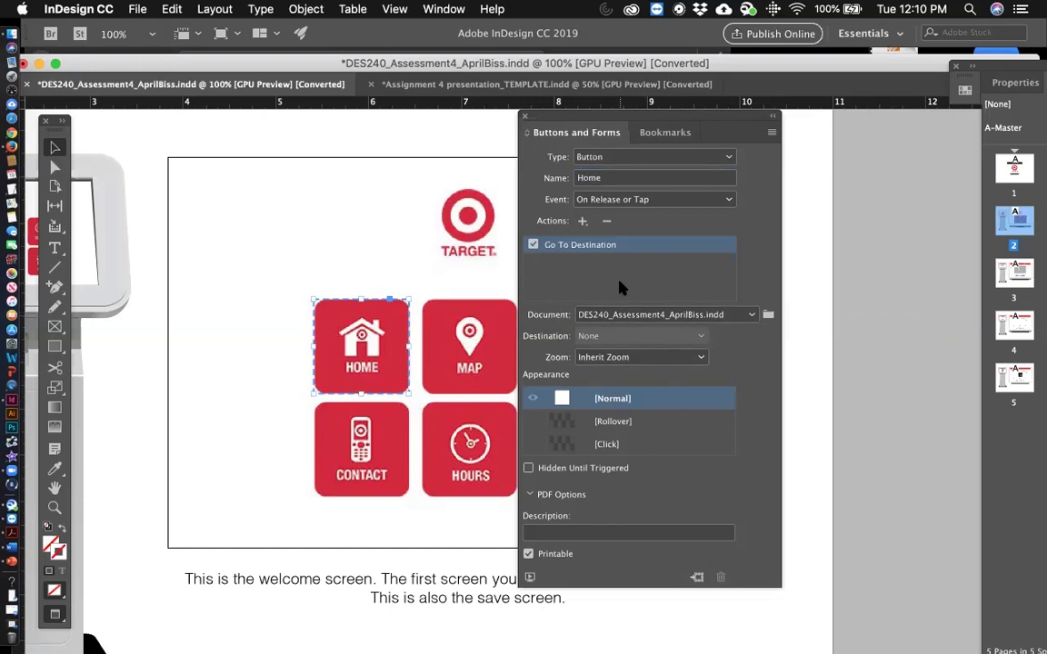
# Step: Examine the event and action settings of the Map and Search buttons, along with the search screen page
pyautogui.click(477, 338)
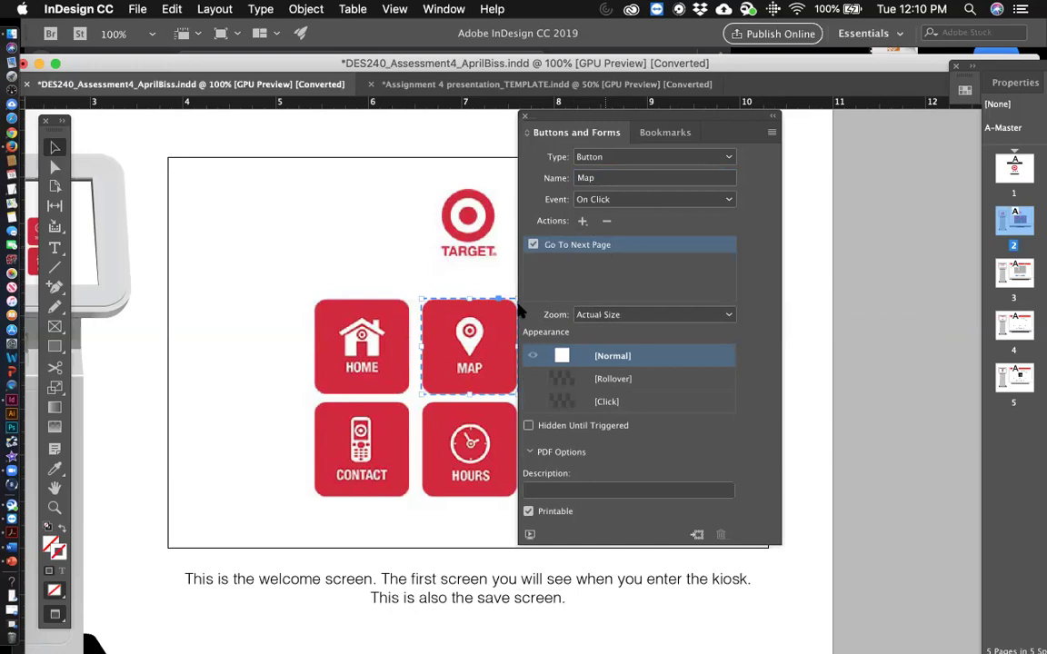
pyautogui.scroll(-5, 402, 478)
pyautogui.scroll(5, 403, 478)
pyautogui.hscroll(1, 402, 478)
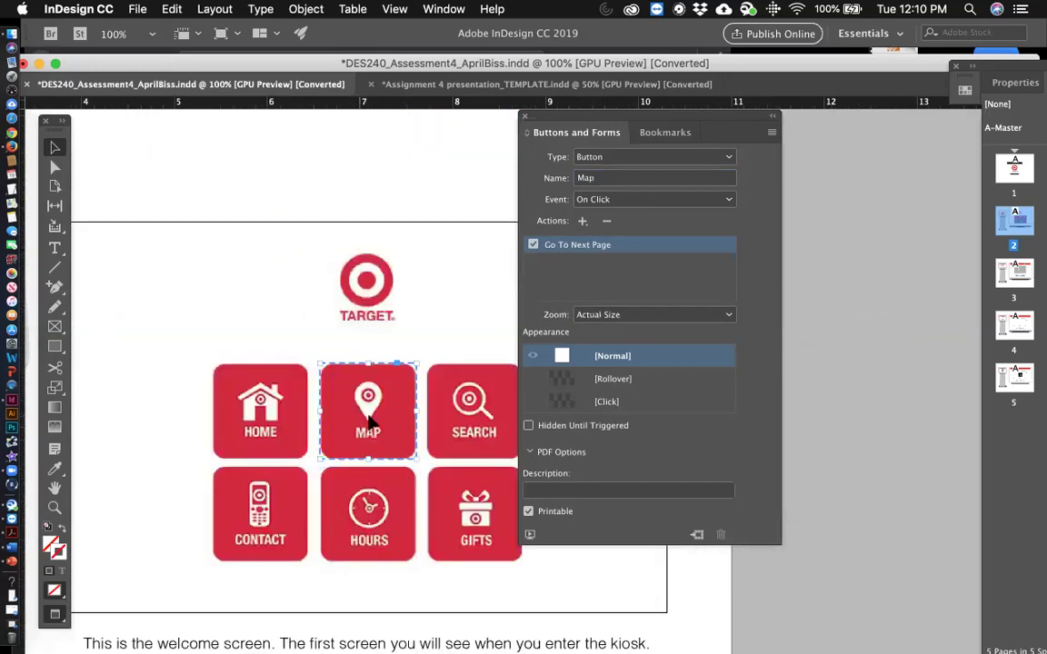
pyautogui.click(486, 425)
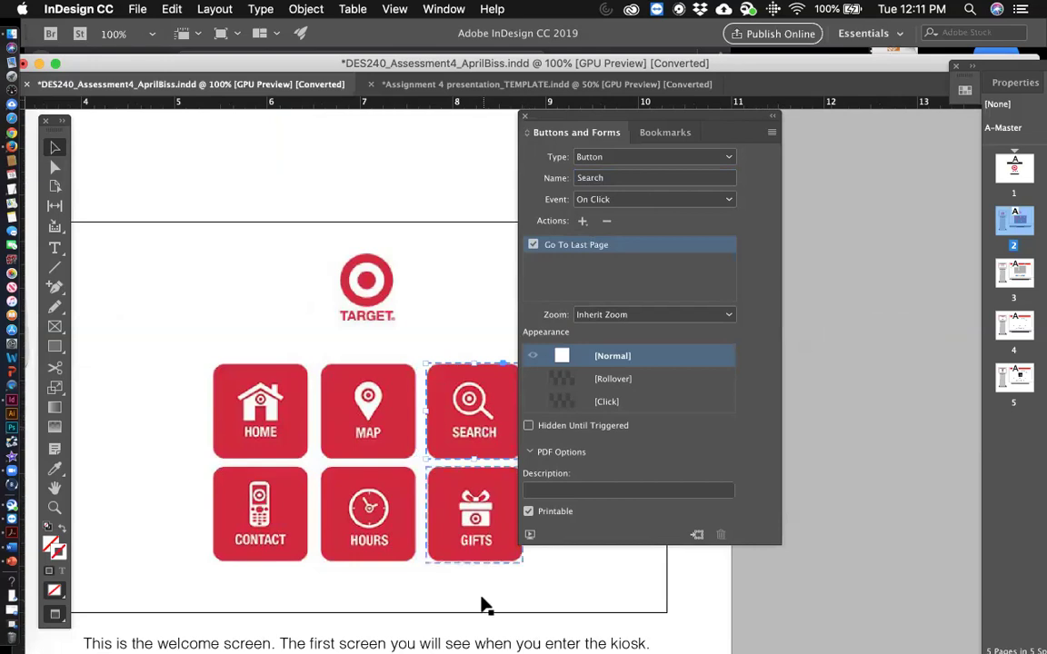
pyautogui.scroll(-10, 455, 605)
pyautogui.scroll(-10, 486, 606)
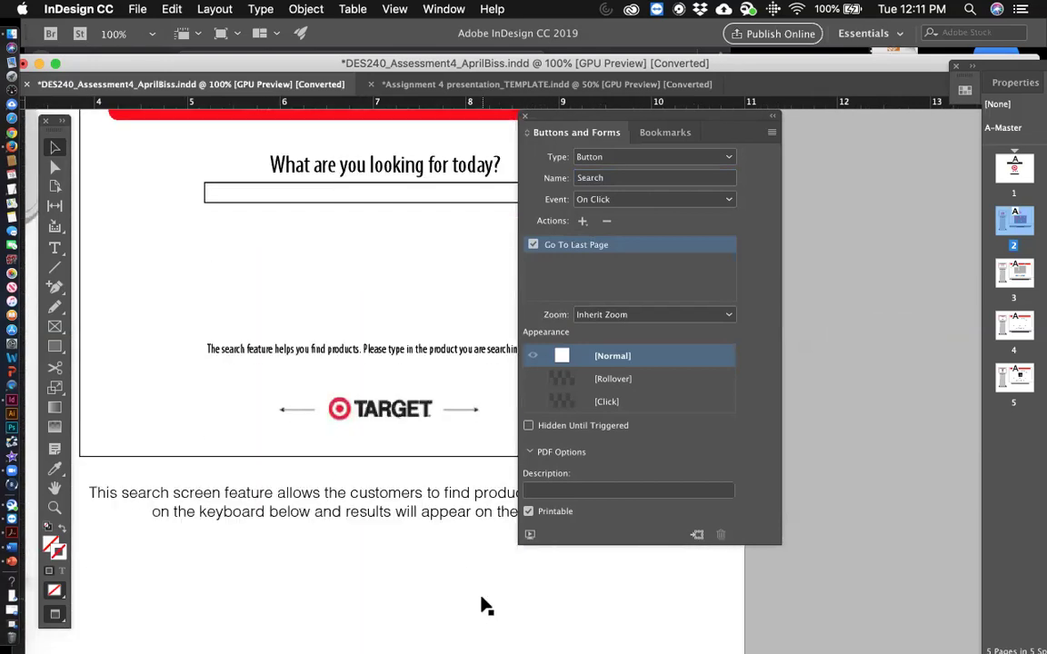
pyautogui.scroll(15, 487, 606)
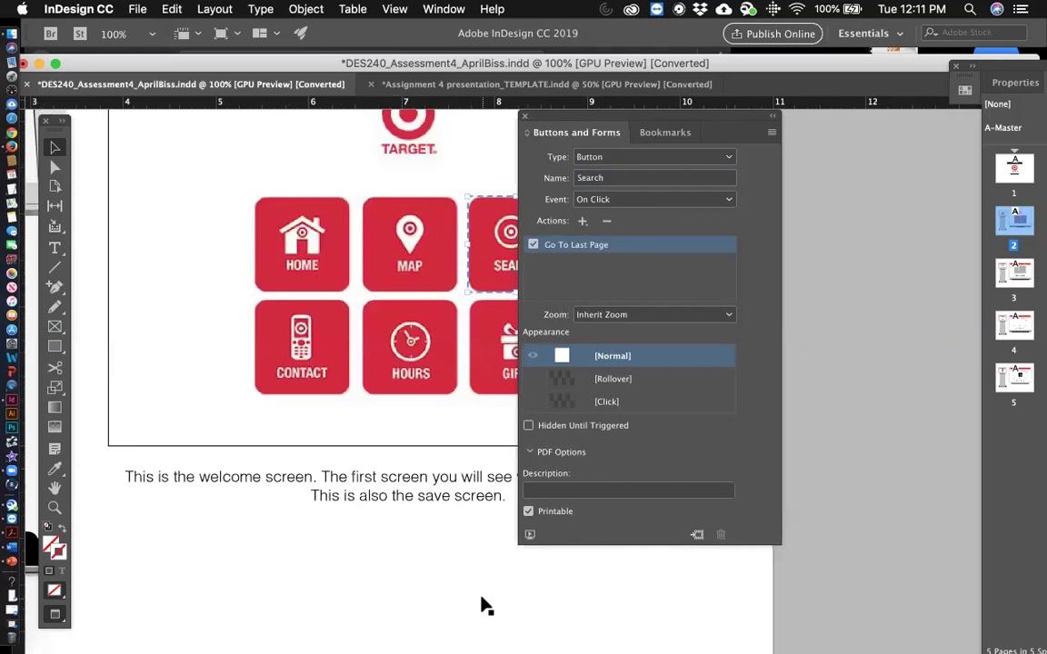
pyautogui.scroll(-3, 487, 606)
pyautogui.scroll(2, 486, 607)
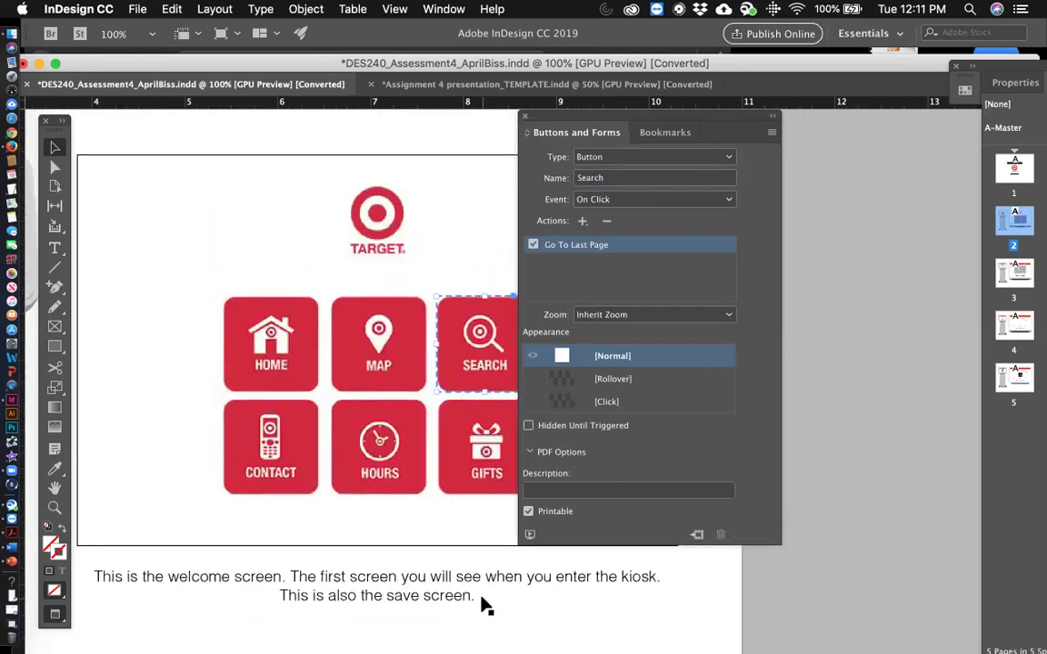
# Step: Compare the button settings of the Gifts, Hours, Contact, Map and Home icons on the welcome screen
pyautogui.moveTo(582, 116); pyautogui.dragTo(647, 117)
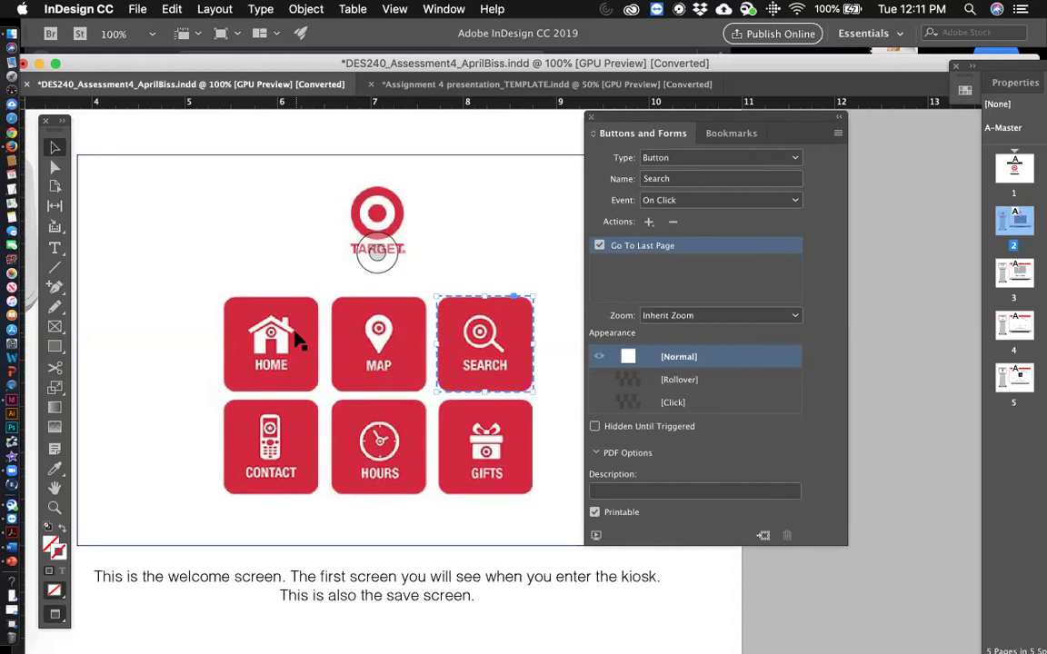
pyautogui.click(468, 436)
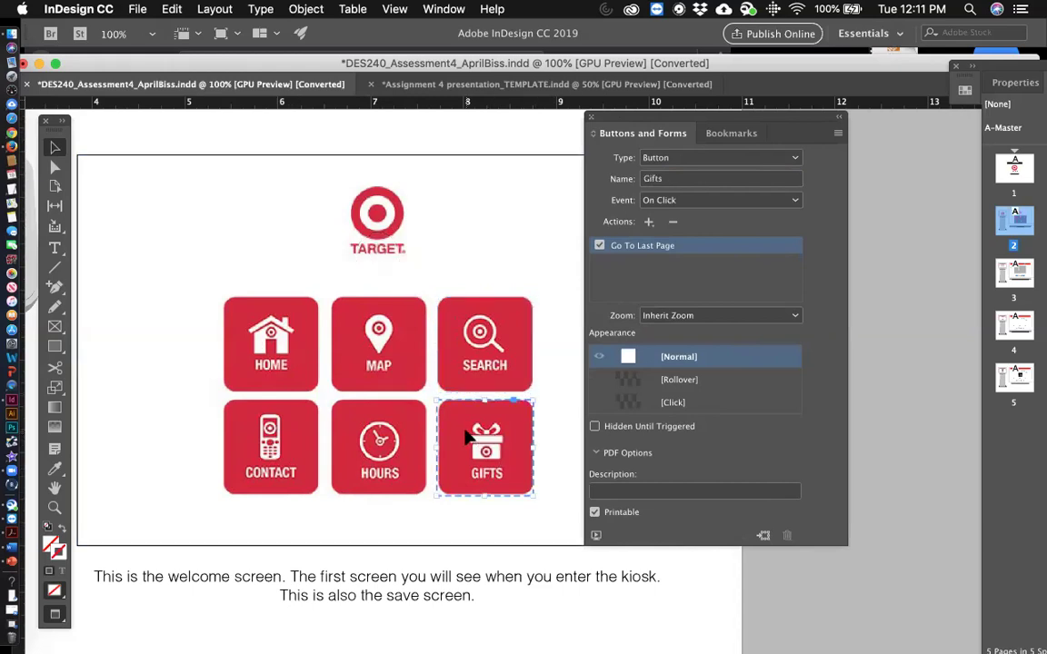
pyautogui.click(375, 442)
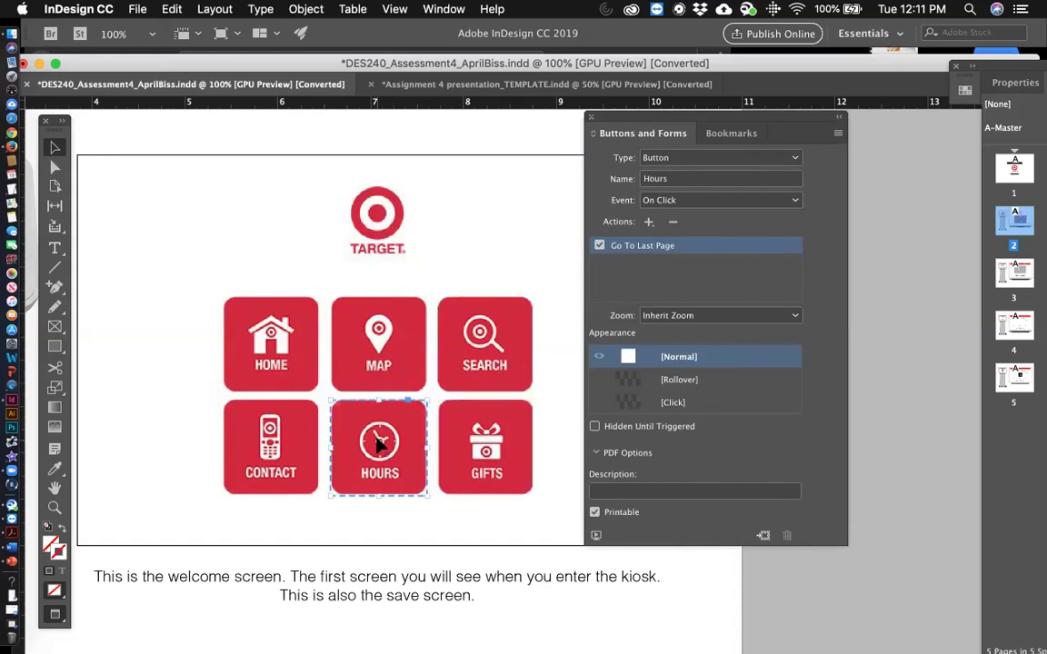
pyautogui.click(270, 427)
pyautogui.click(374, 361)
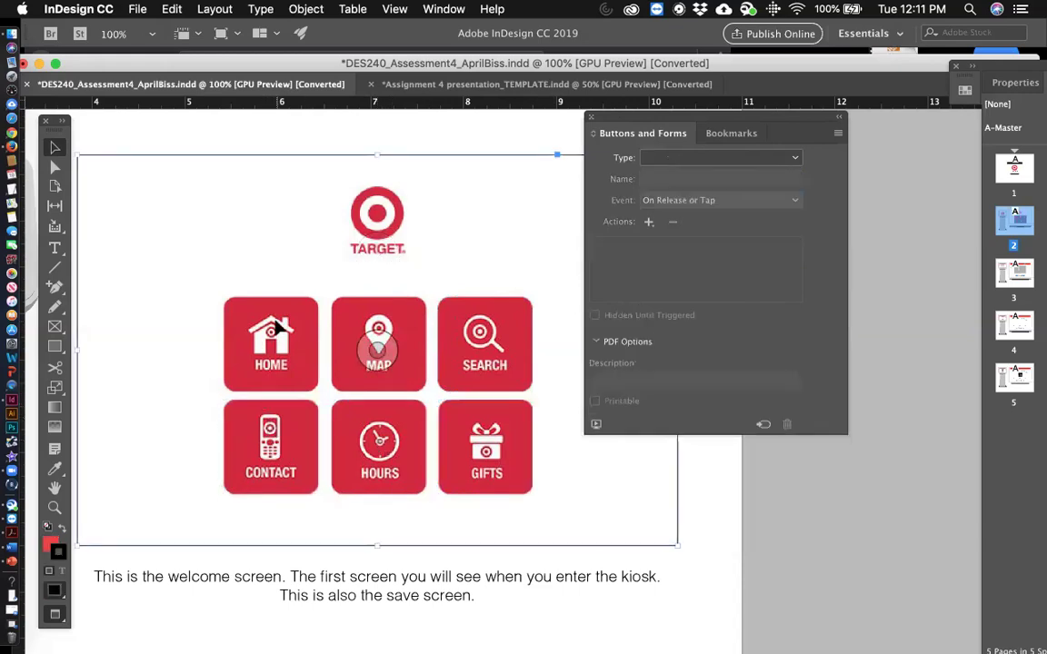
pyautogui.click(383, 313)
pyautogui.click(377, 351)
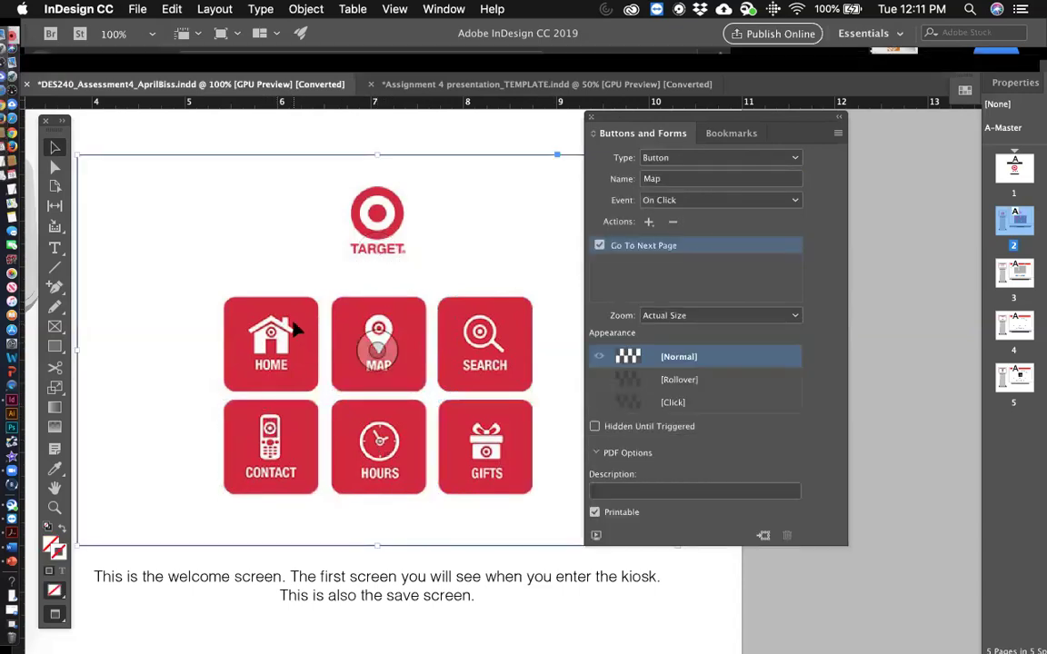
pyautogui.click(235, 300)
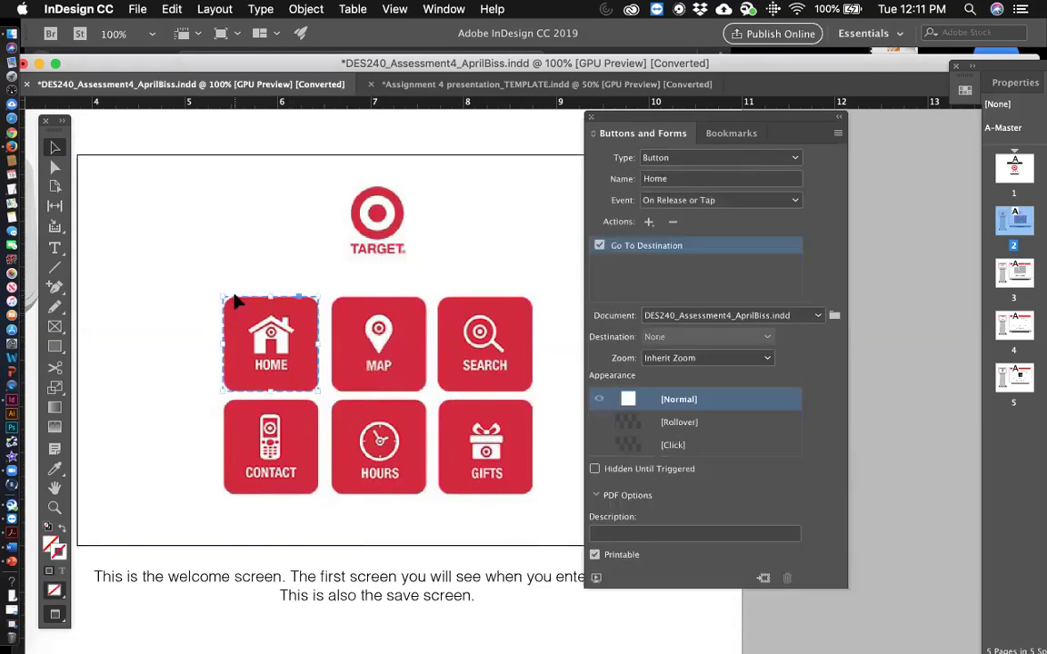
pyautogui.keyDown('shift'); pyautogui.click(289, 463); pyautogui.keyUp('shift')
pyautogui.click(283, 336)
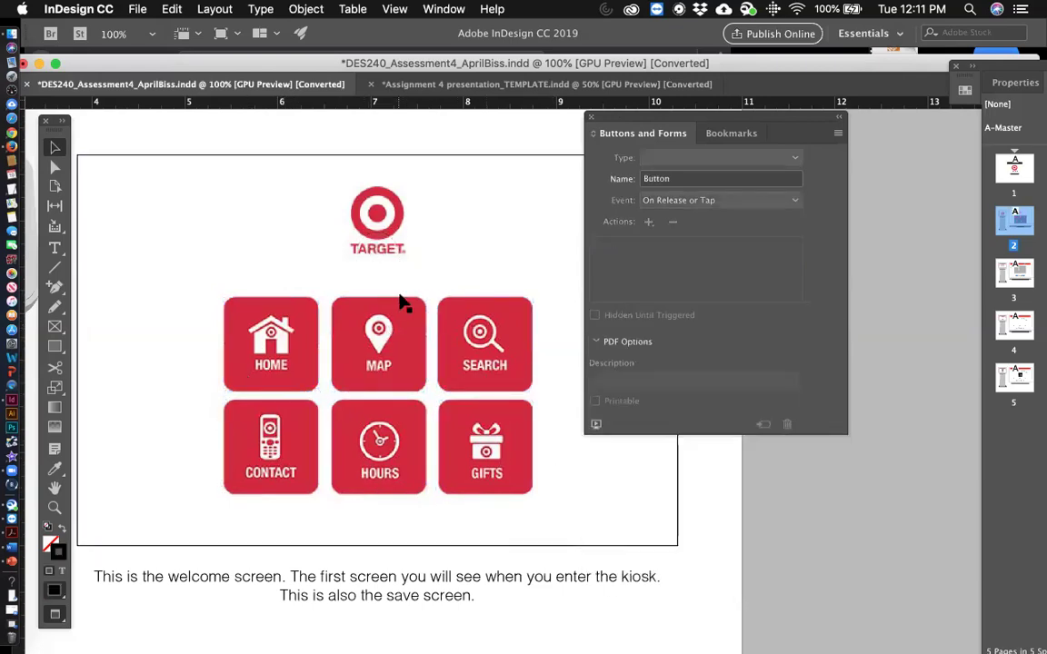
# Step: Set the Map button's event to On Release or Tap and add a Go To Next View action
pyautogui.click(386, 313)
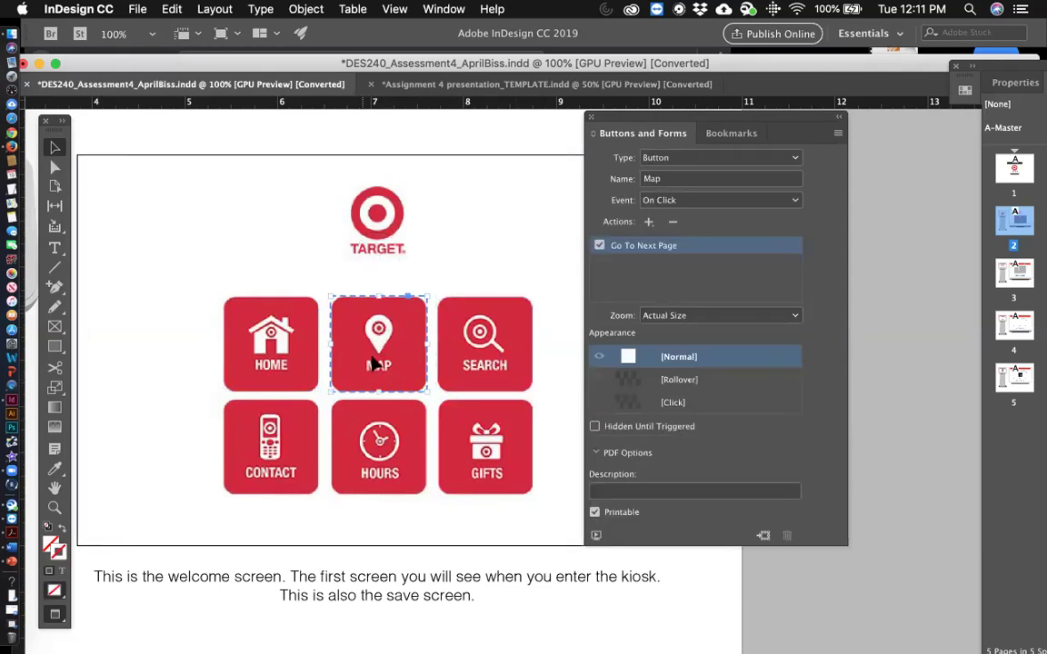
pyautogui.click(670, 161)
pyautogui.click(669, 175)
pyautogui.click(666, 181)
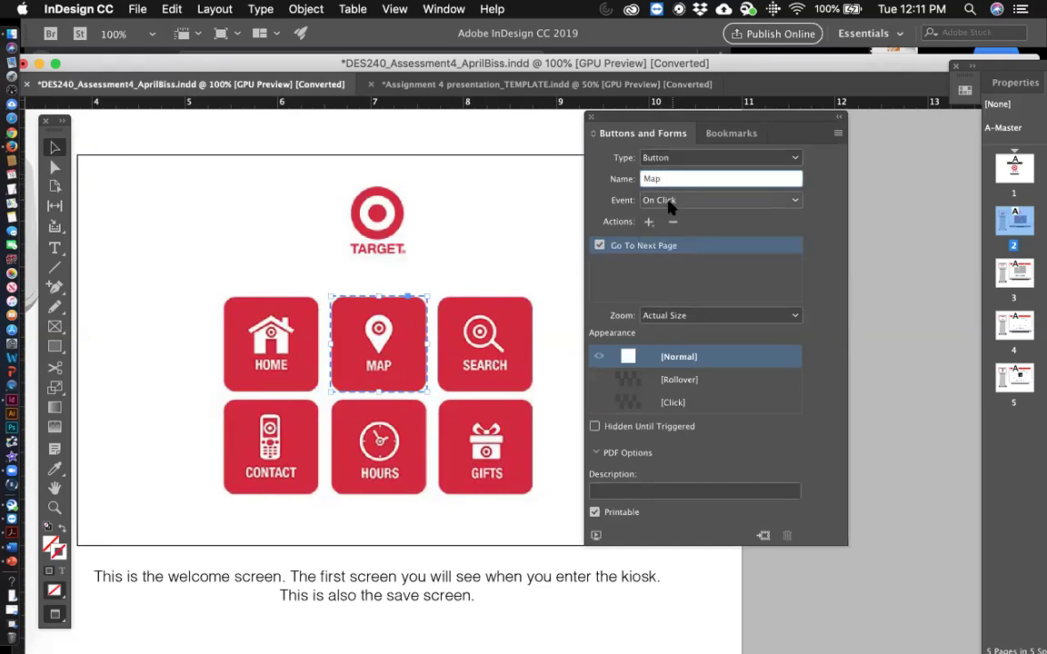
pyautogui.click(700, 201)
pyautogui.click(693, 220)
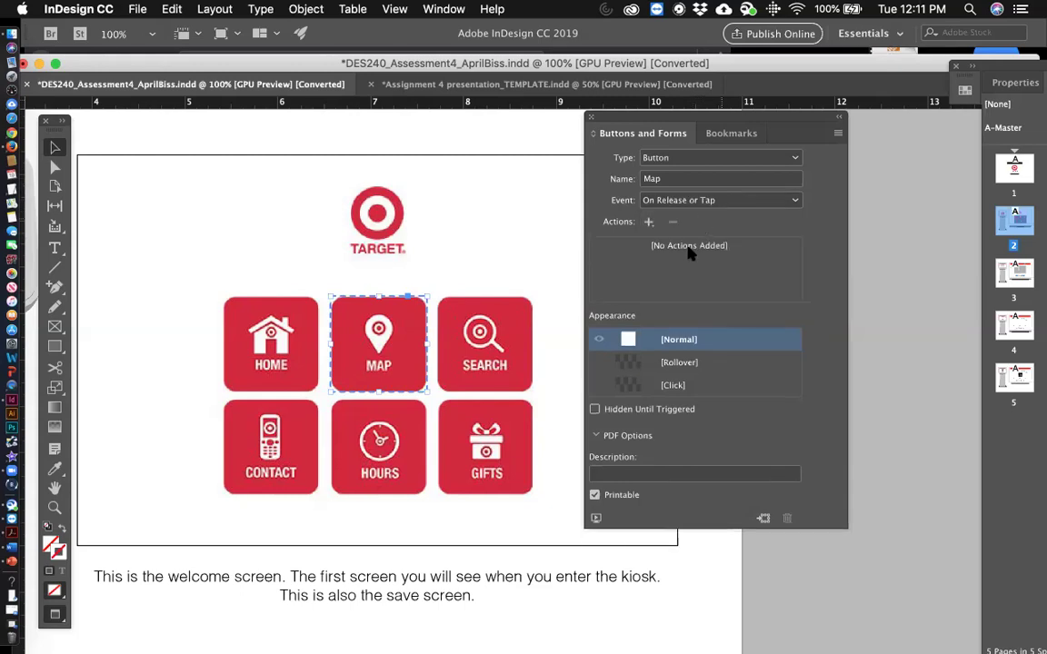
pyautogui.click(648, 222)
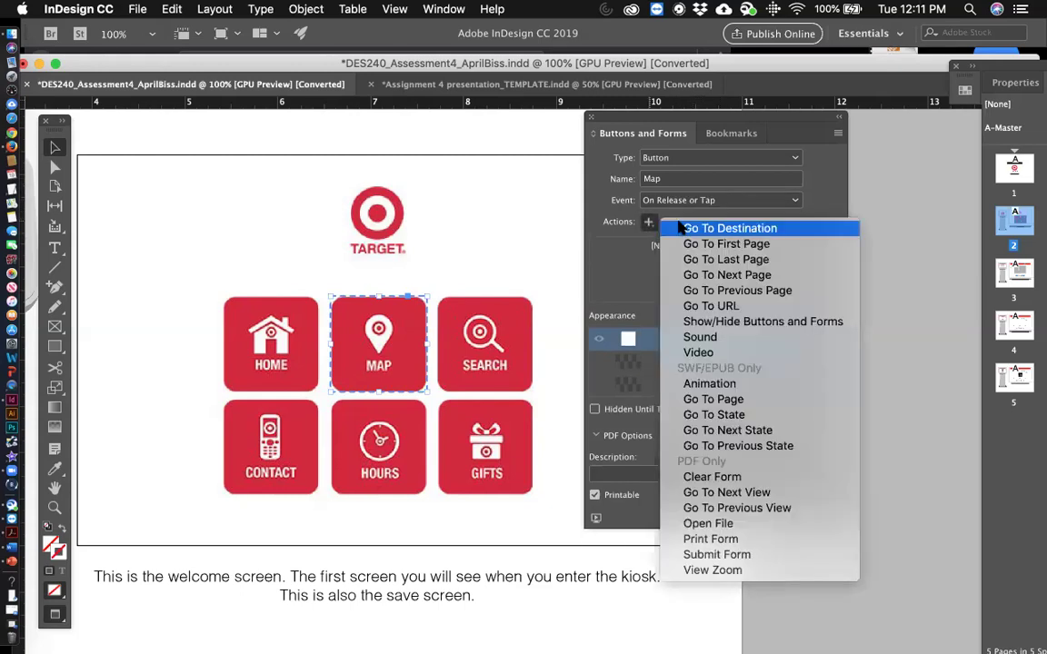
pyautogui.click(706, 494)
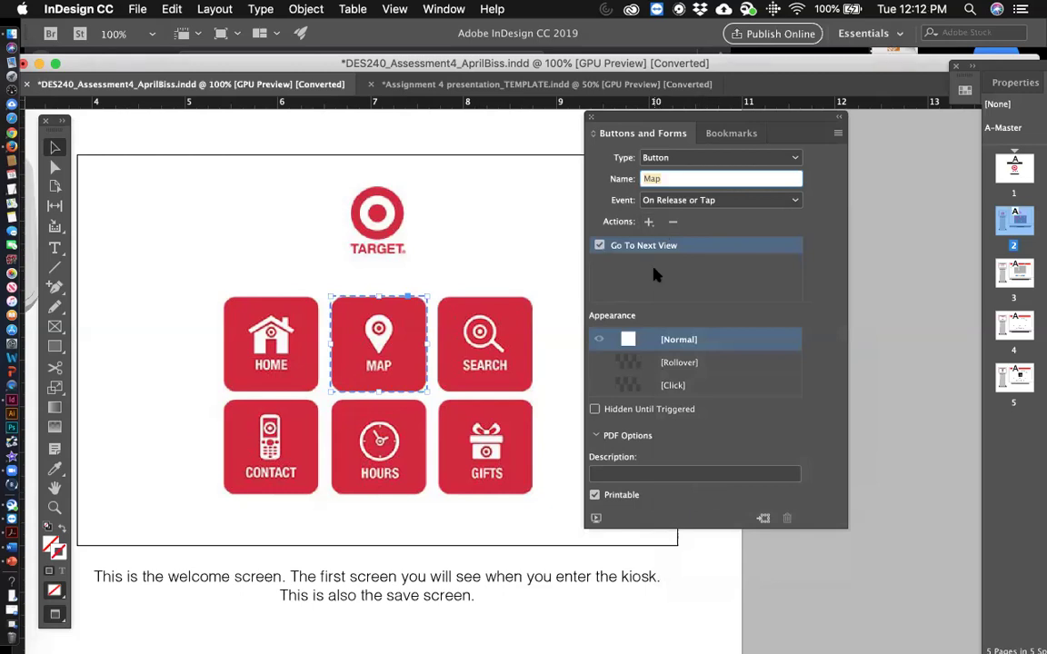
# Step: Review the Map button's settings and PDF options, and view the store map page below the welcome screen
pyautogui.moveTo(638, 119); pyautogui.dragTo(555, 115)
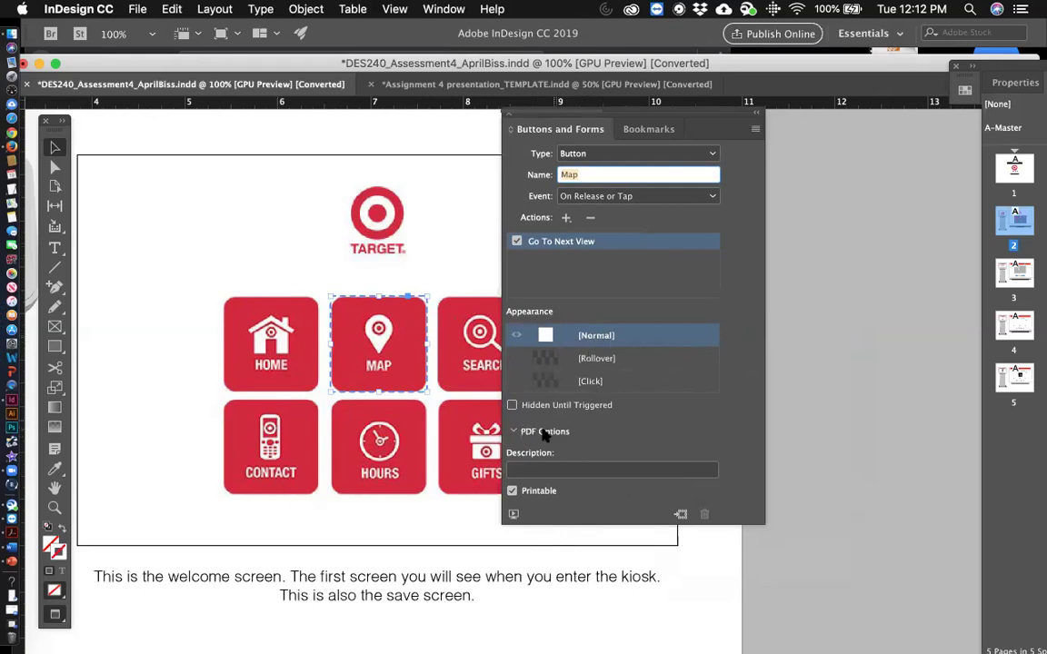
pyautogui.click(511, 491)
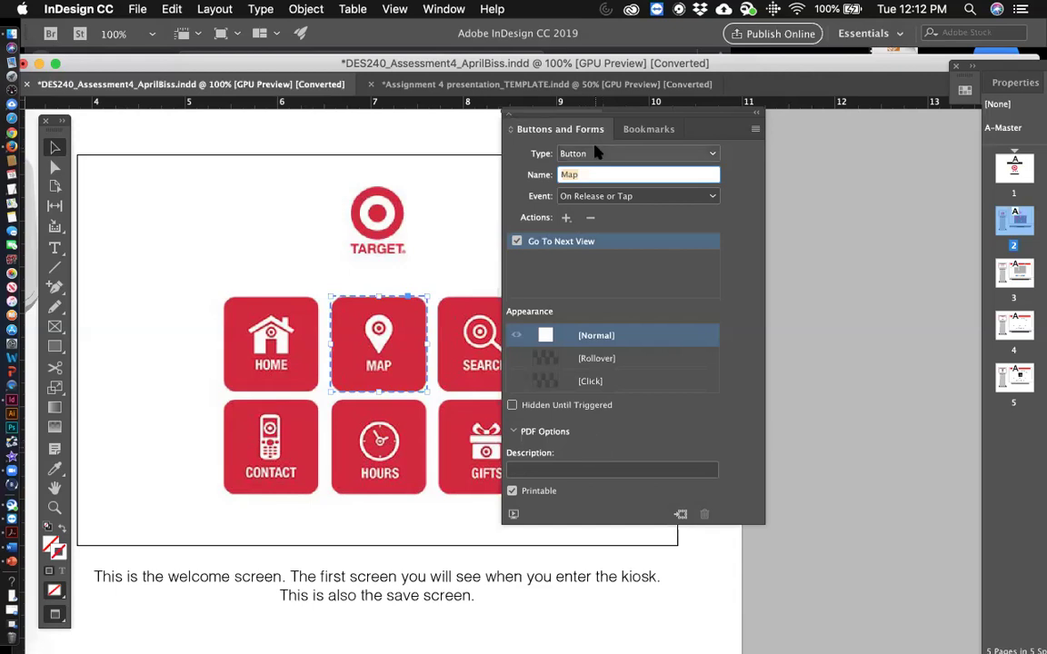
pyautogui.moveTo(538, 113); pyautogui.dragTo(615, 120)
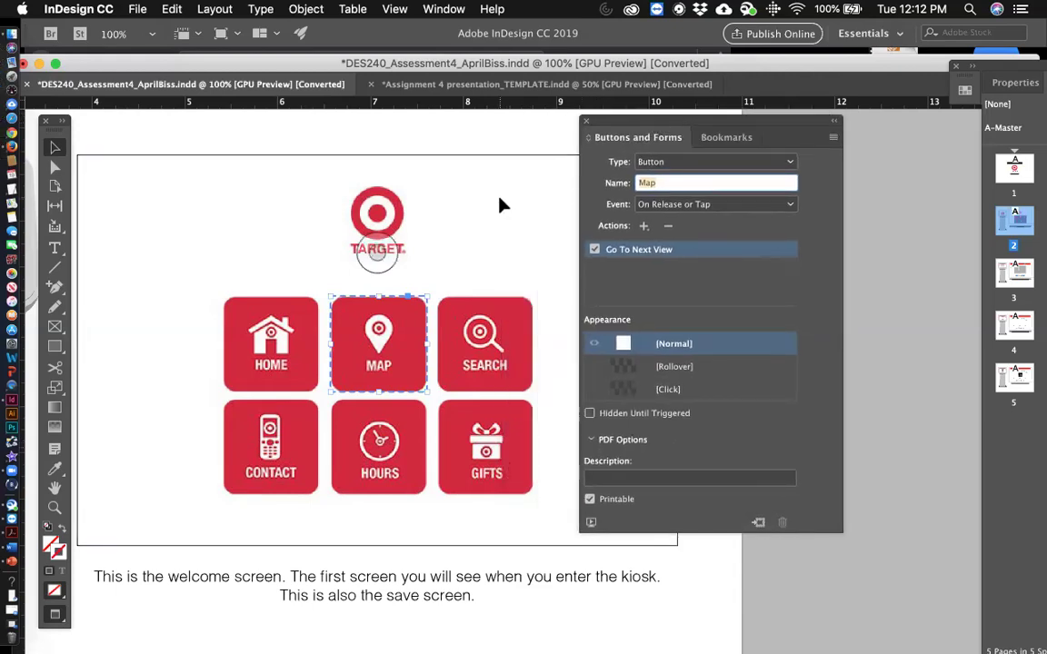
pyautogui.click(447, 173)
pyautogui.click(382, 312)
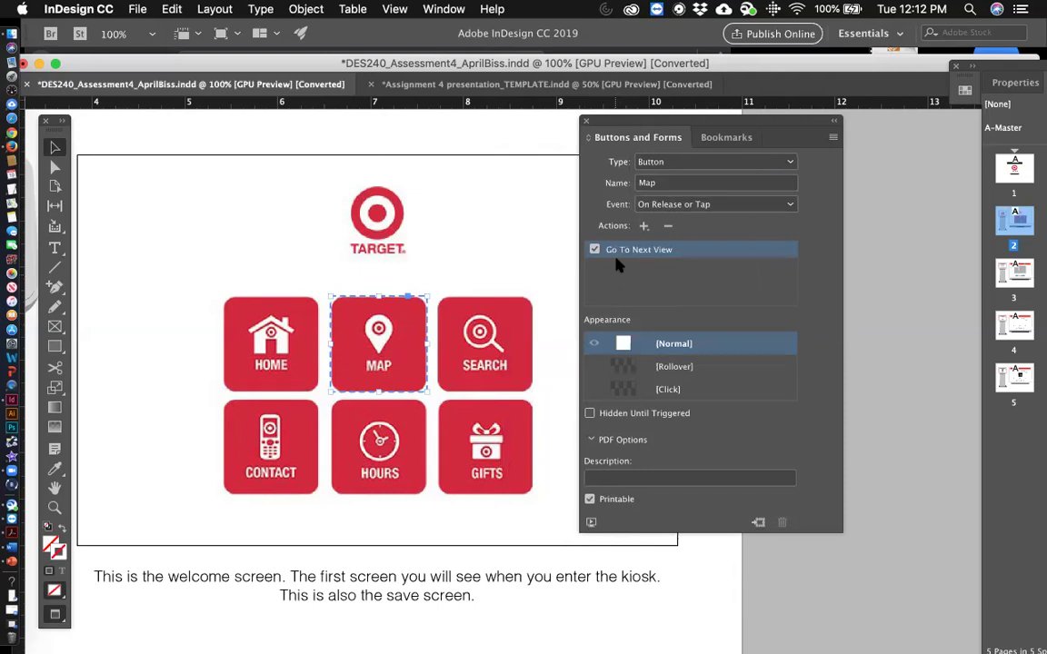
pyautogui.scroll(-3, 486, 395)
pyautogui.scroll(-10, 484, 390)
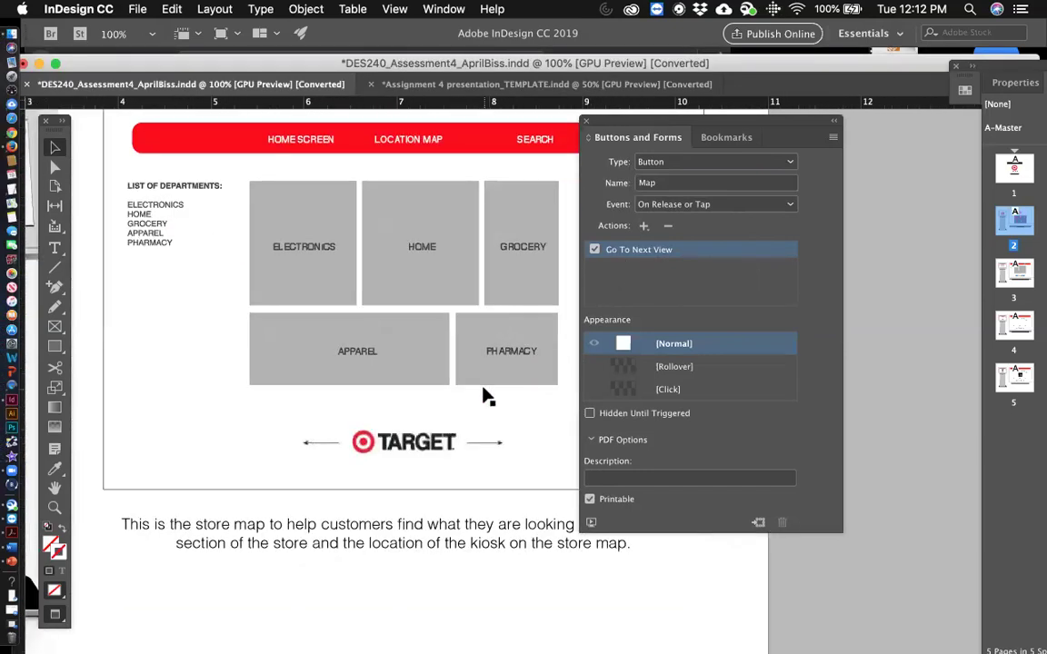
pyautogui.scroll(10, 486, 397)
pyautogui.scroll(-1, 486, 397)
# Step: Set the Search button's event to On Release or Tap and add a Go To Last Page action with Inherit Zoom
pyautogui.click(437, 218)
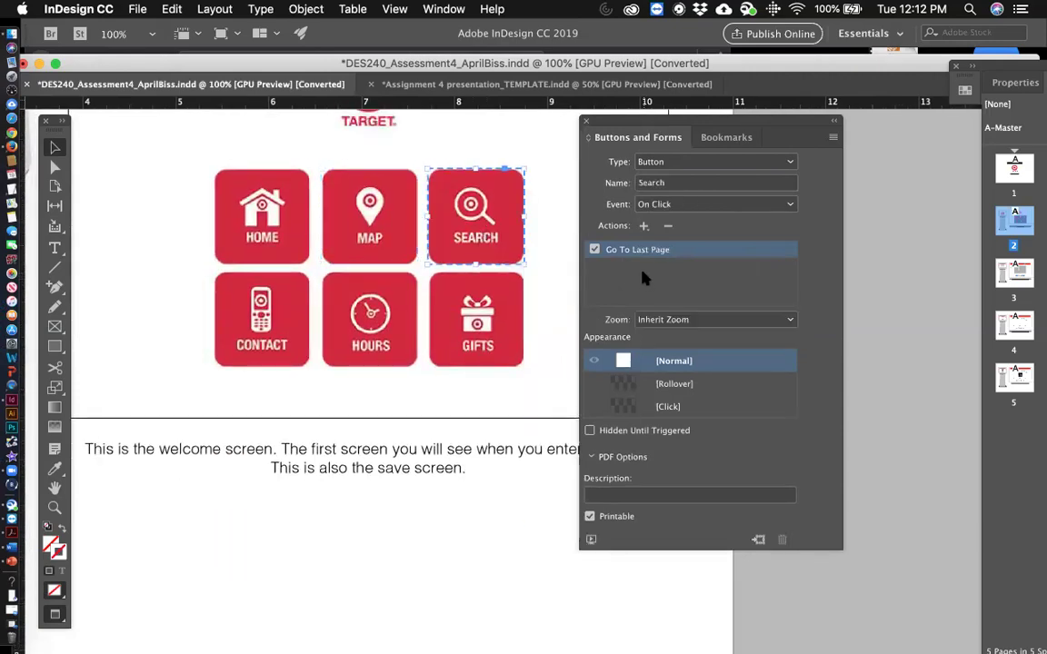
pyautogui.doubleClick(677, 182)
pyautogui.click(671, 205)
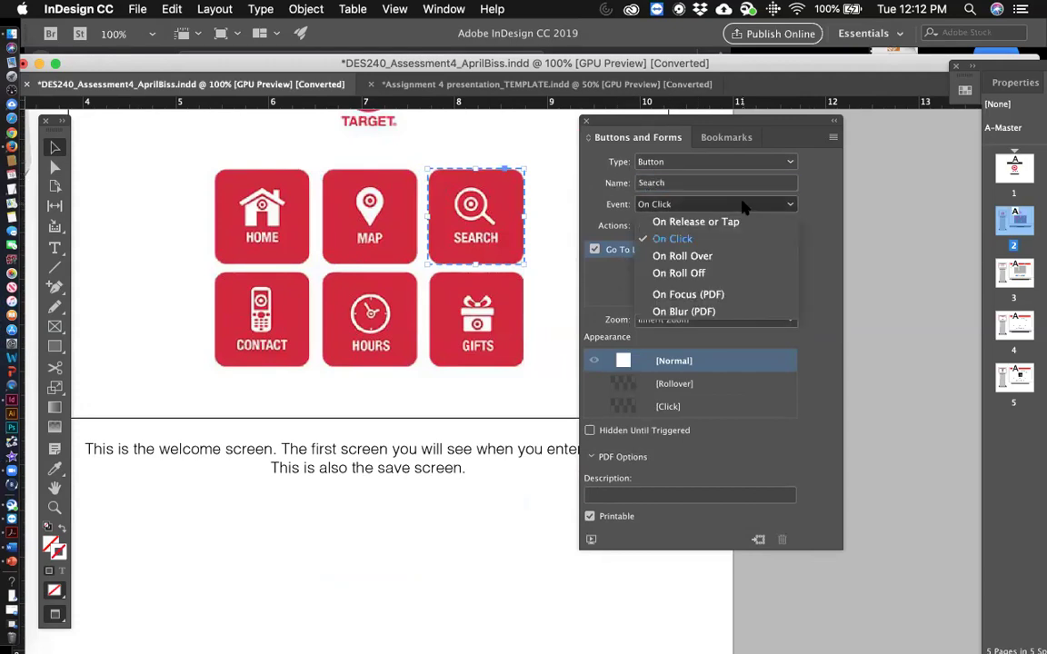
pyautogui.click(690, 220)
pyautogui.click(643, 226)
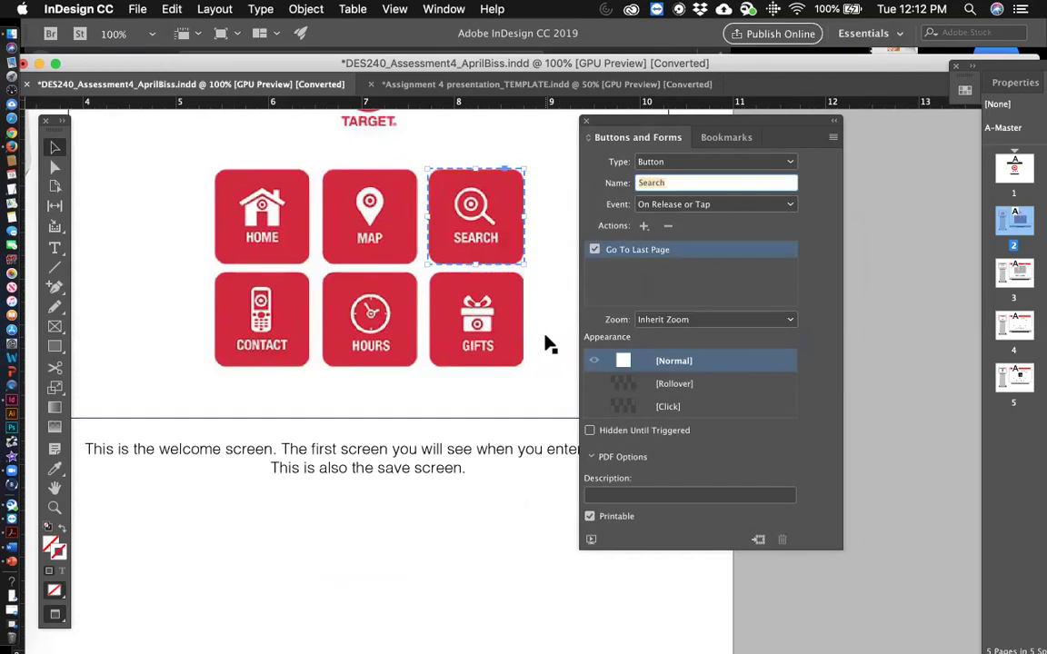
pyautogui.press('super+s')
pyautogui.click(705, 344)
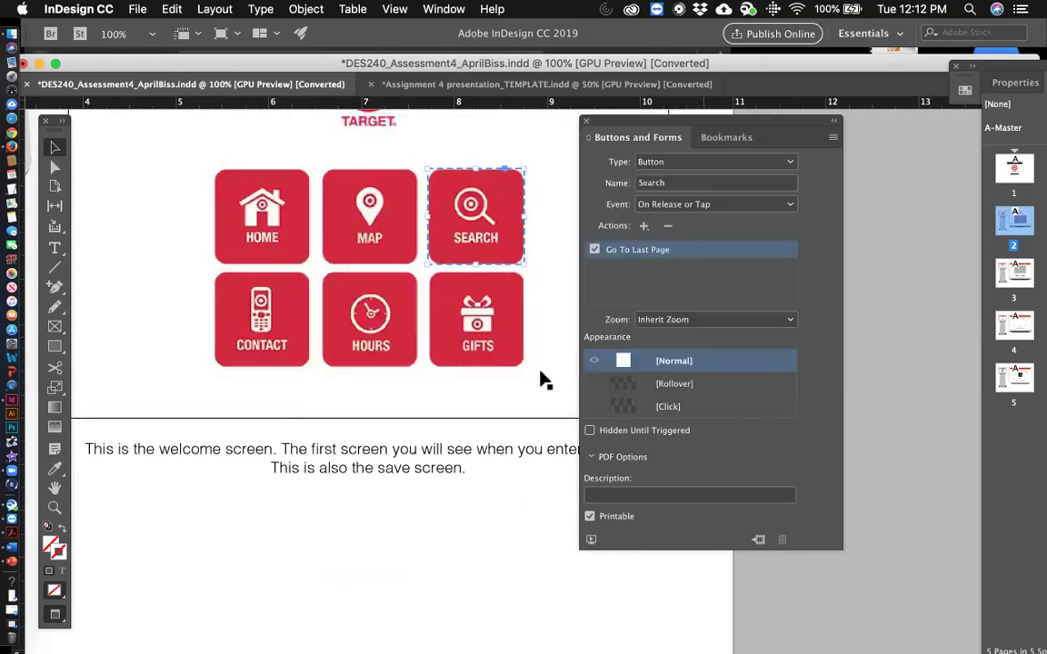
# Step: Draw a new rectangle exactly over the red CONTACT tile on the welcome screen
pyautogui.click(289, 321)
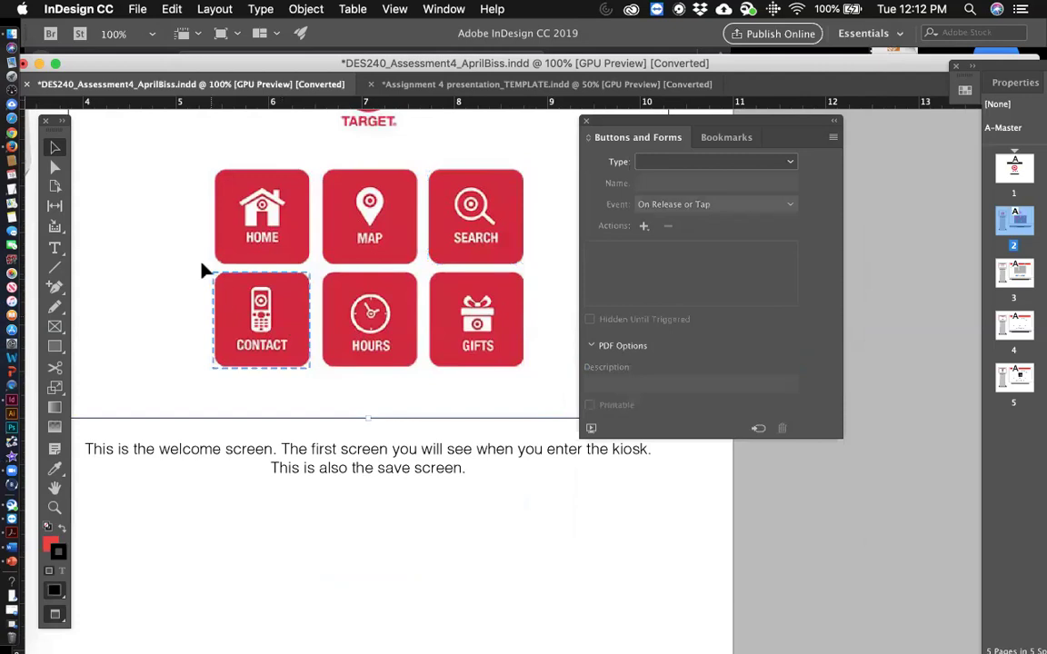
pyautogui.click(217, 291)
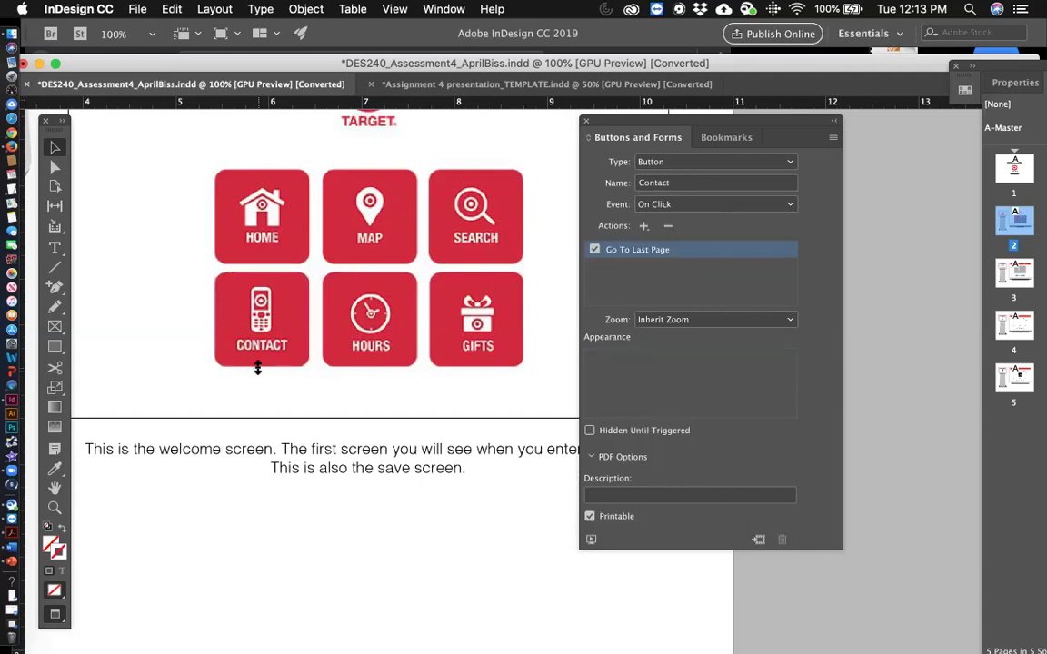
pyautogui.click(188, 340)
pyautogui.click(54, 347)
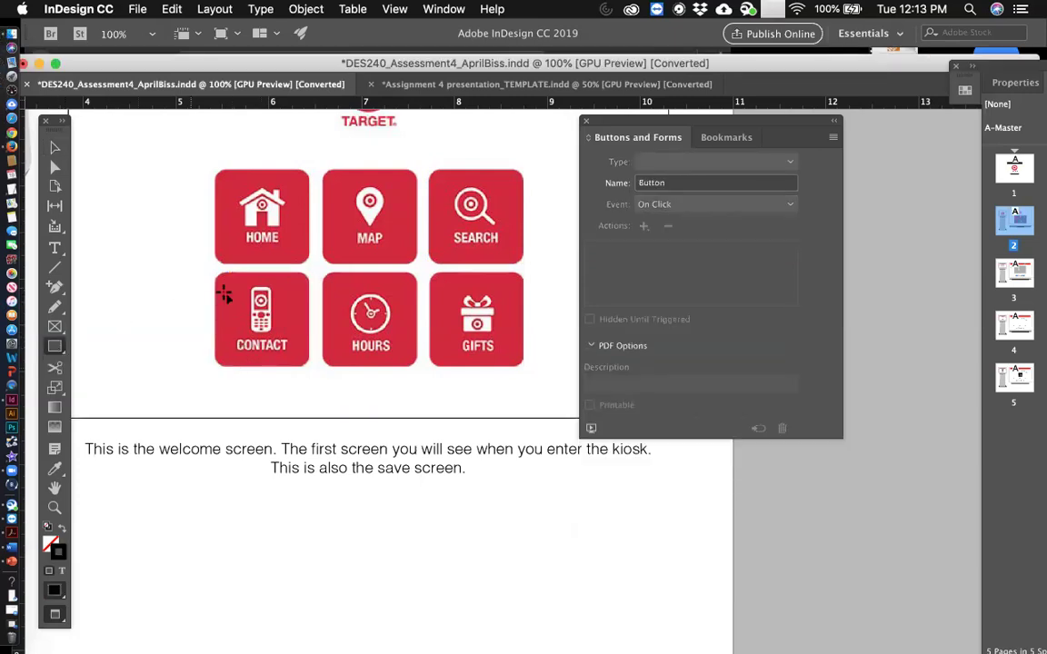
pyautogui.moveTo(212, 272); pyautogui.dragTo(311, 368)
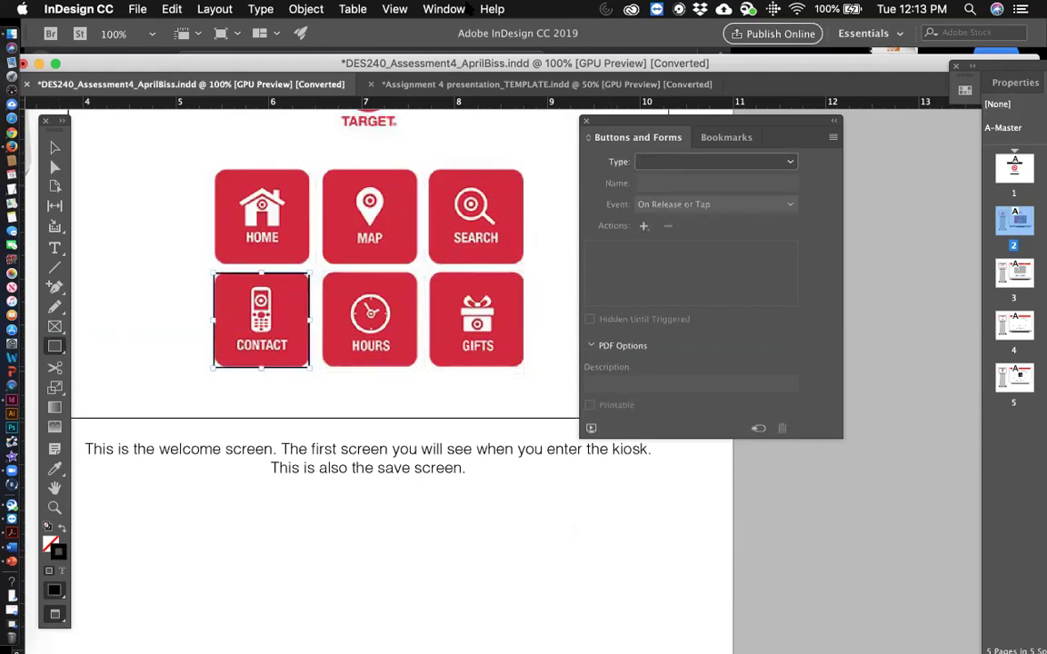
# Step: Set the new CONTACT rectangle's stroke to the None swatch
pyautogui.click(438, 10)
pyautogui.moveTo(460, 121)
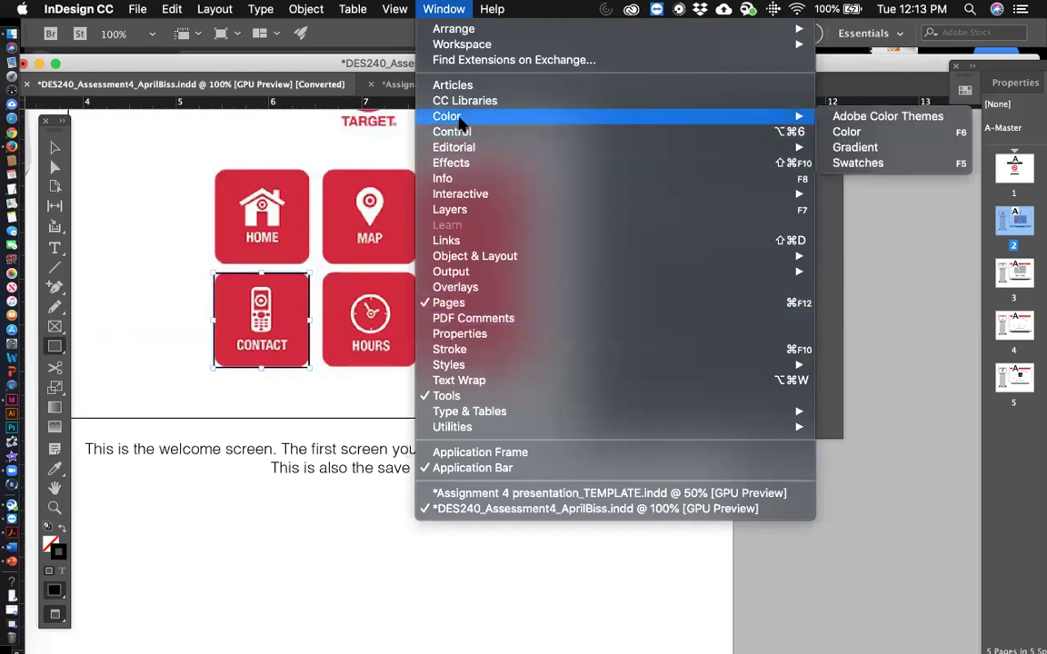
pyautogui.click(857, 163)
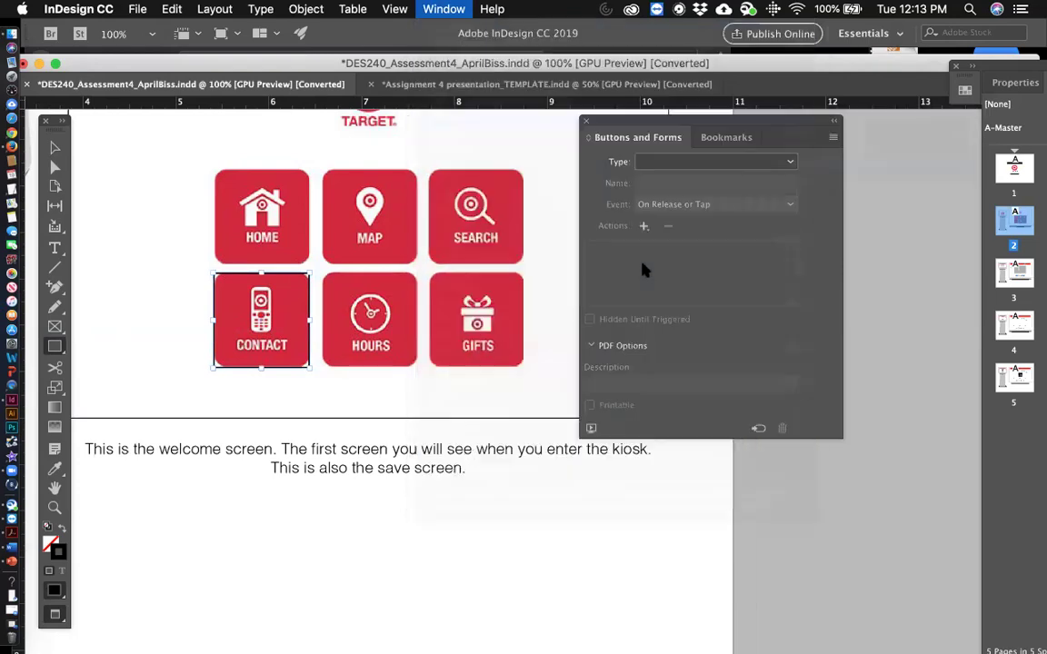
pyautogui.click(797, 135)
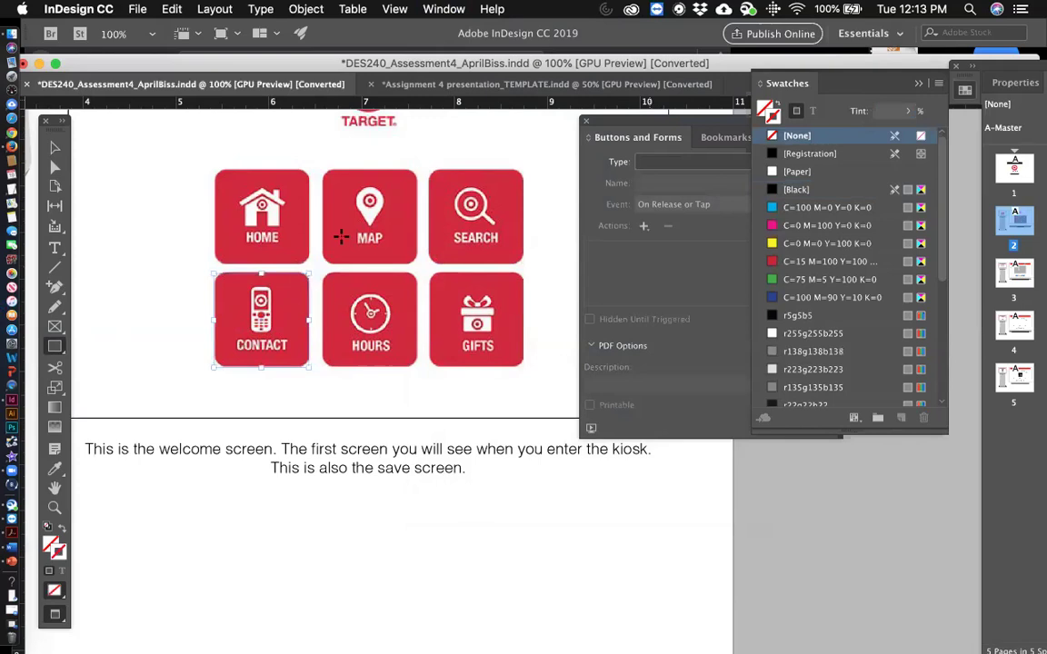
# Step: Convert the rectangle to a button named Contact with a Go To Last Page action on release or tap
pyautogui.click(644, 205)
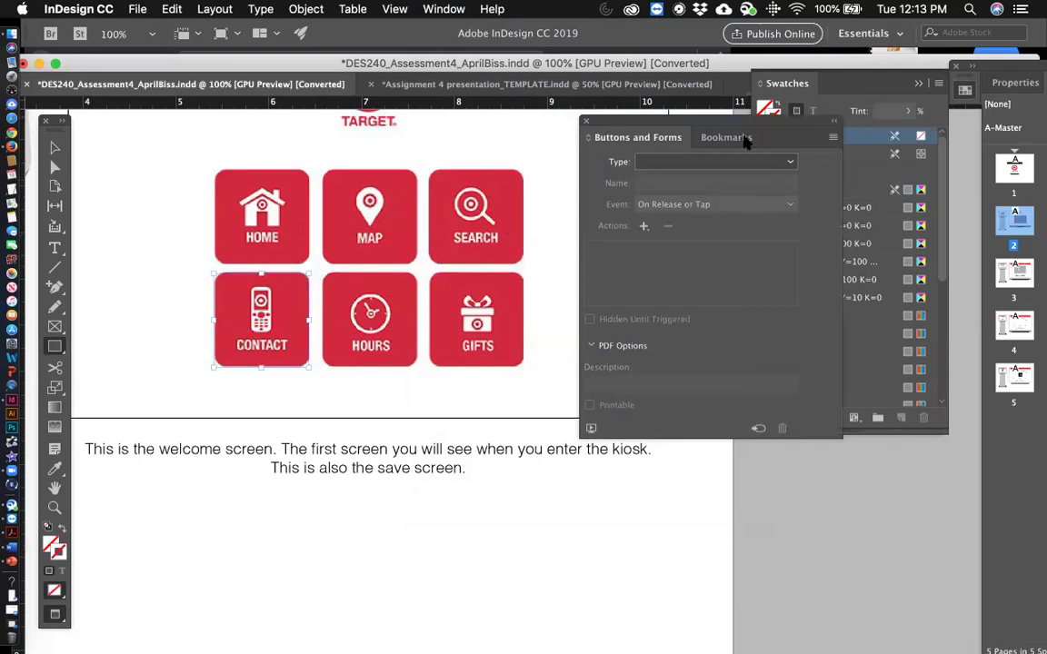
pyautogui.click(768, 163)
pyautogui.click(666, 175)
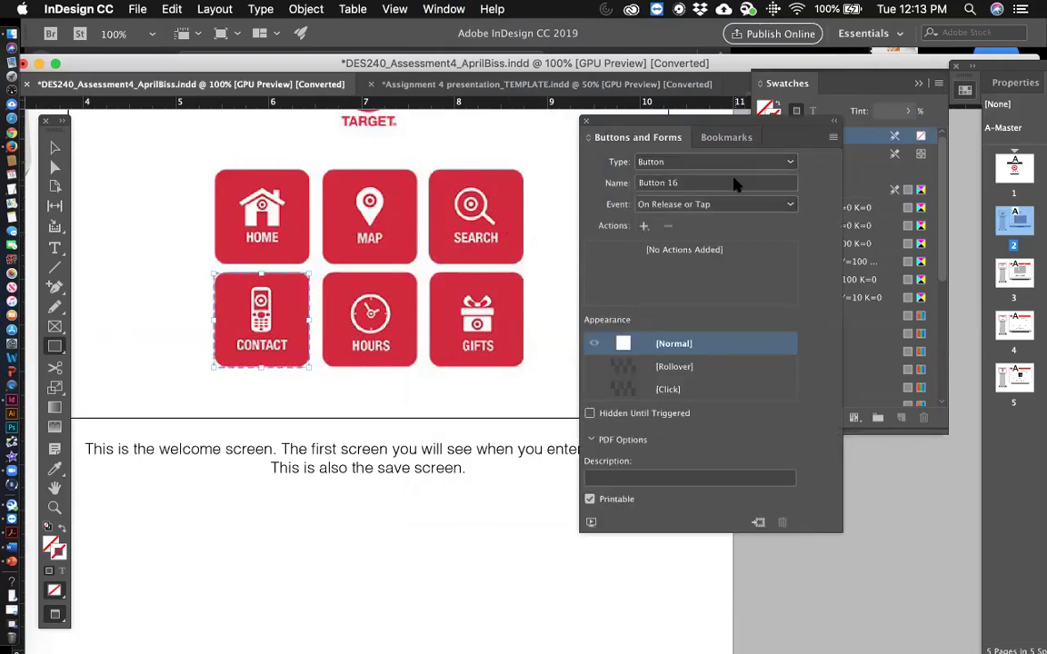
pyautogui.click(695, 183)
pyautogui.write('Contact')
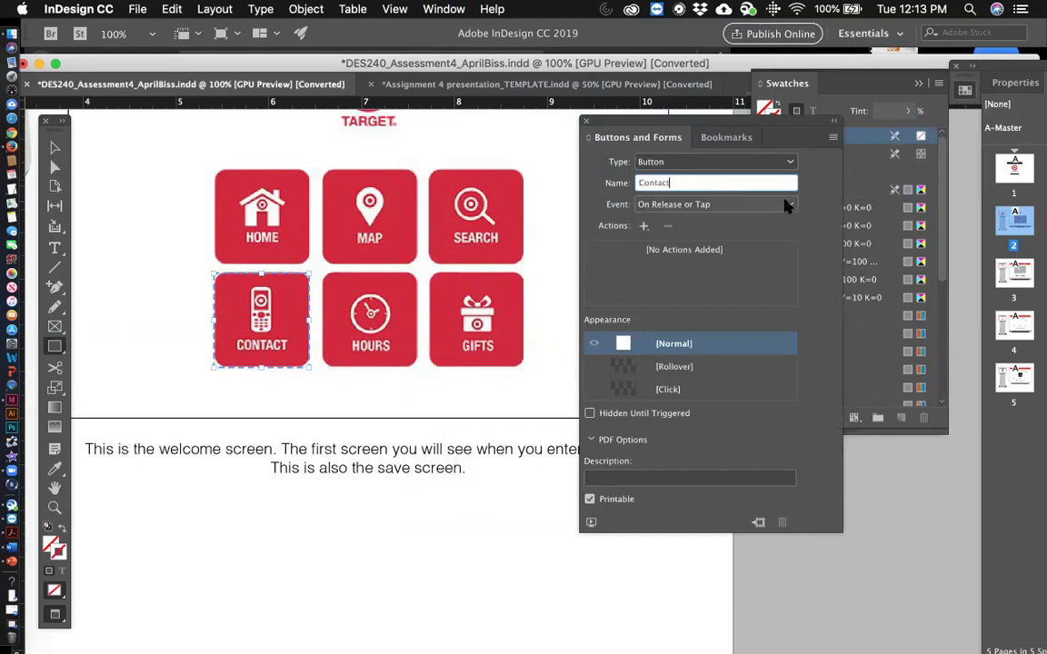
pyautogui.click(644, 226)
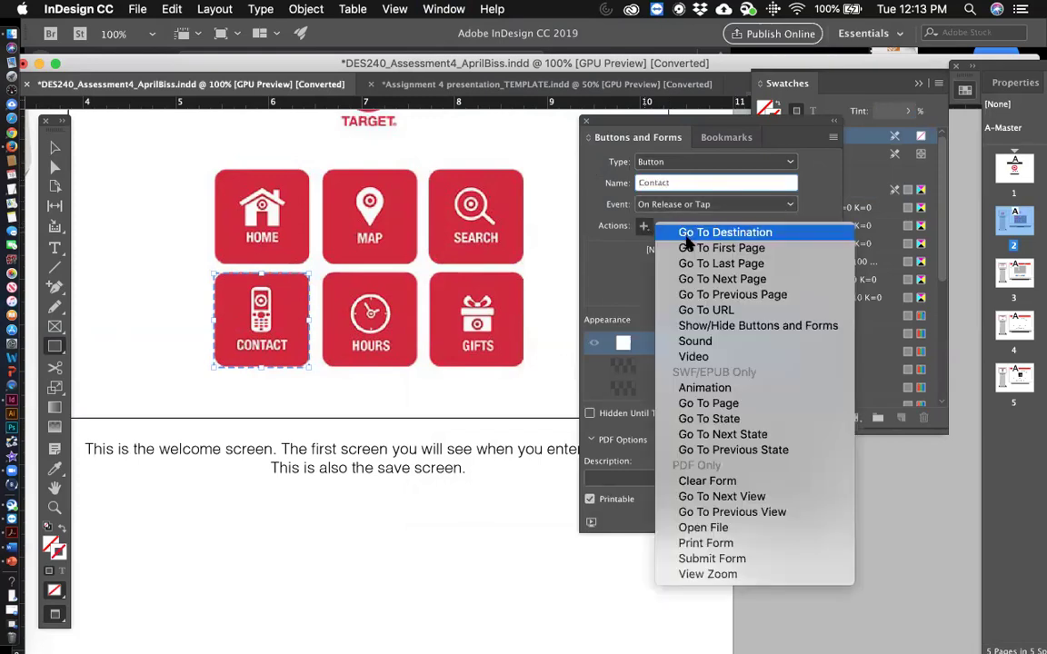
pyautogui.click(695, 264)
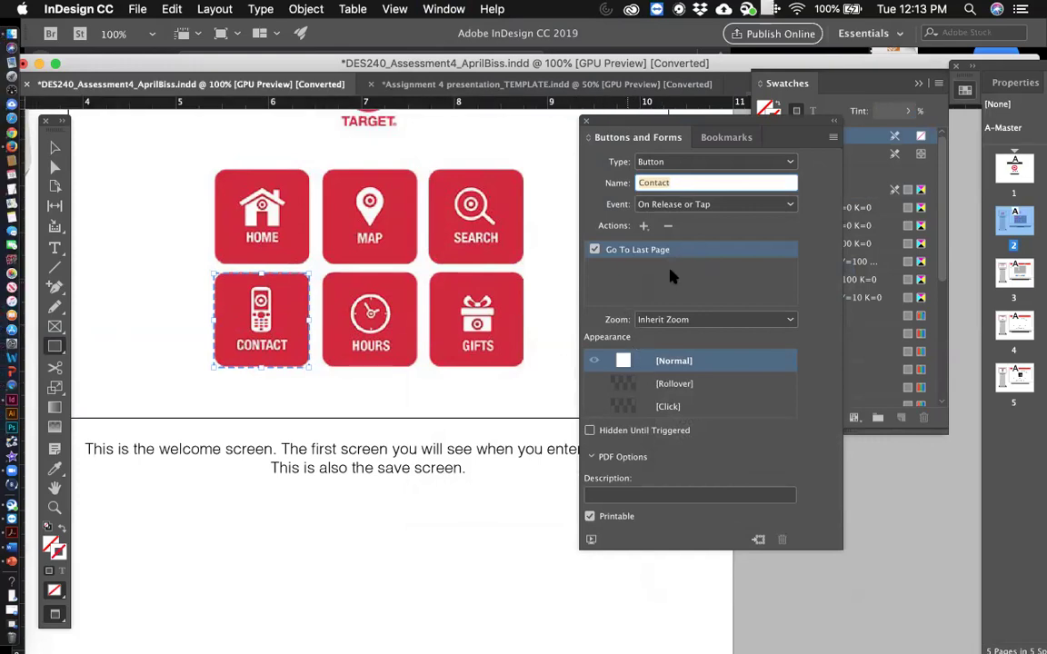
# Step: Examine the event and action settings of the HOURS and GIFTS buttons on the welcome screen
pyautogui.click(52, 148)
pyautogui.keyDown('shift'); pyautogui.click(360, 314); pyautogui.keyUp('shift')
pyautogui.click(360, 313)
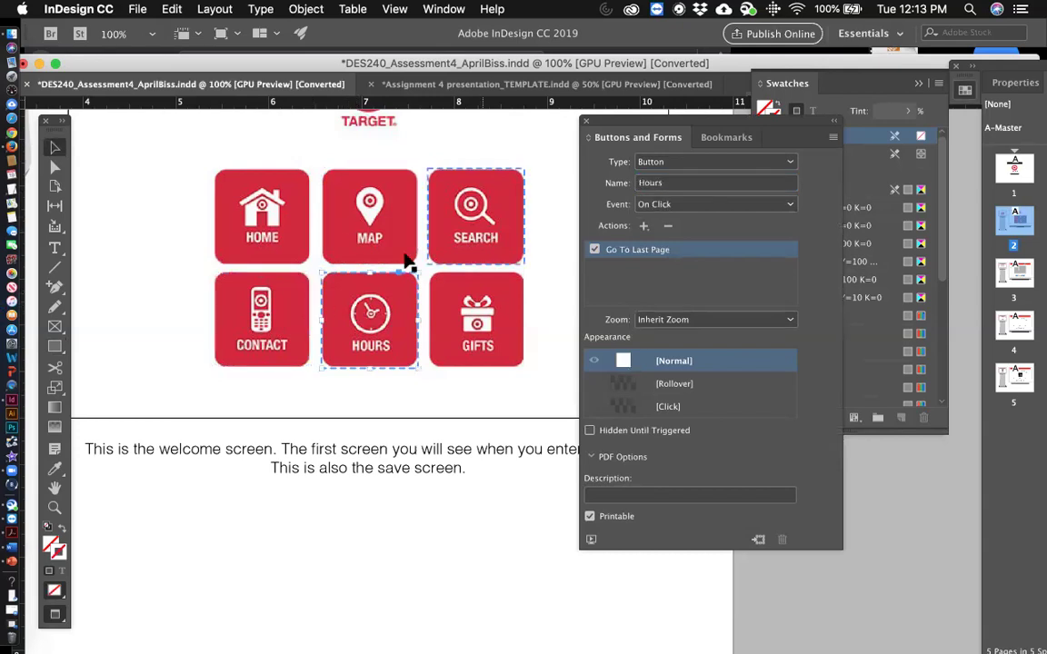
pyautogui.click(495, 343)
pyautogui.click(404, 341)
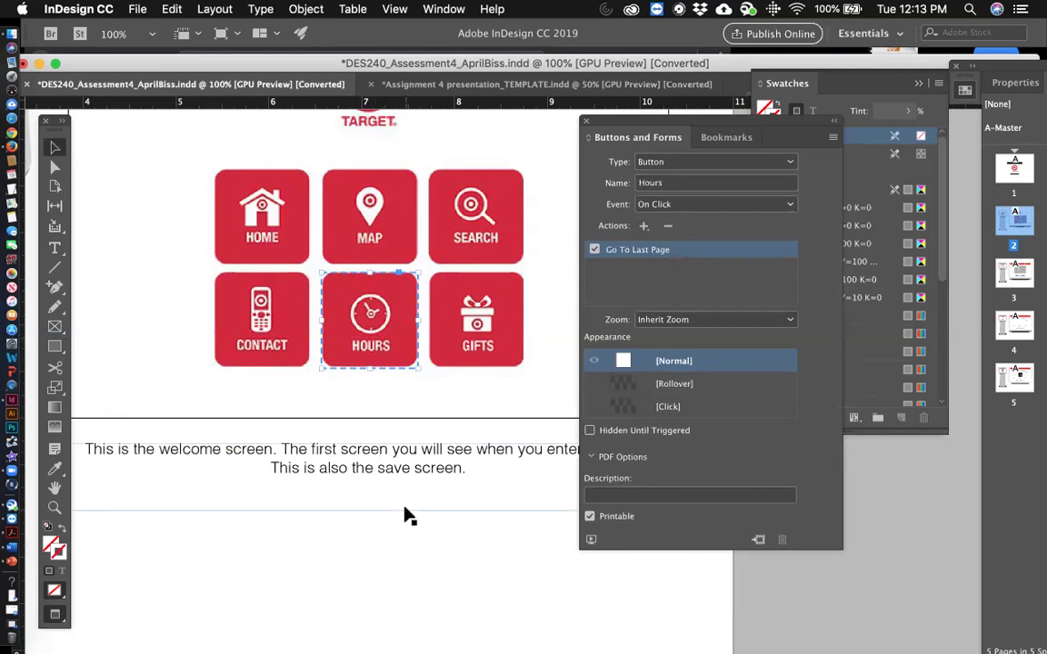
pyautogui.scroll(3, 407, 515)
pyautogui.hscroll(-1, 407, 516)
pyautogui.scroll(-2, 407, 515)
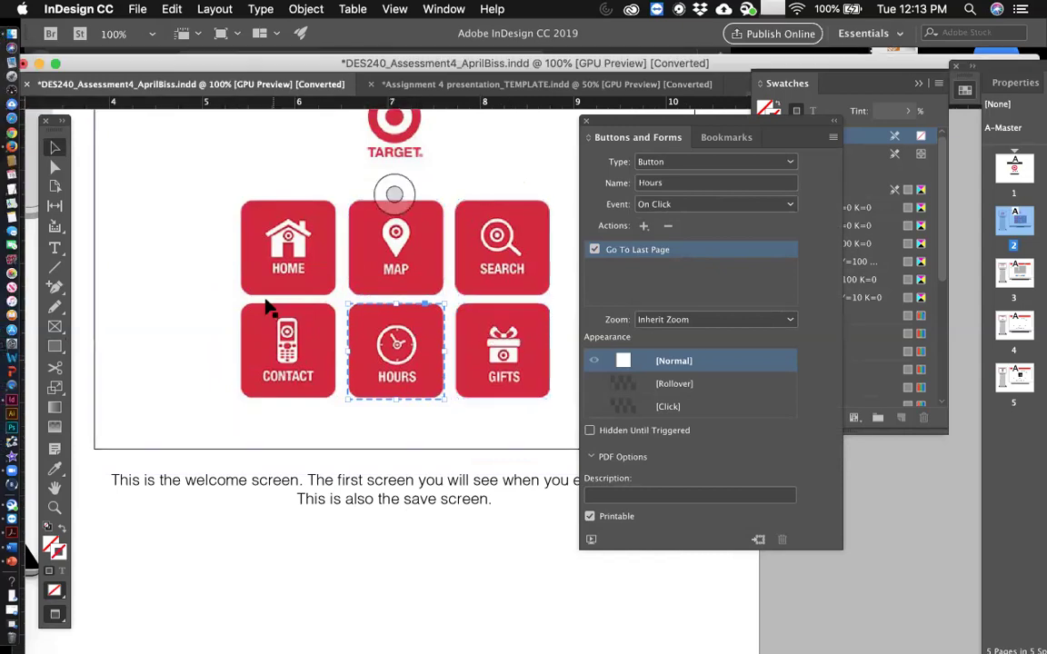
pyautogui.click(404, 270)
pyautogui.click(497, 236)
pyautogui.press('super+shift+a')
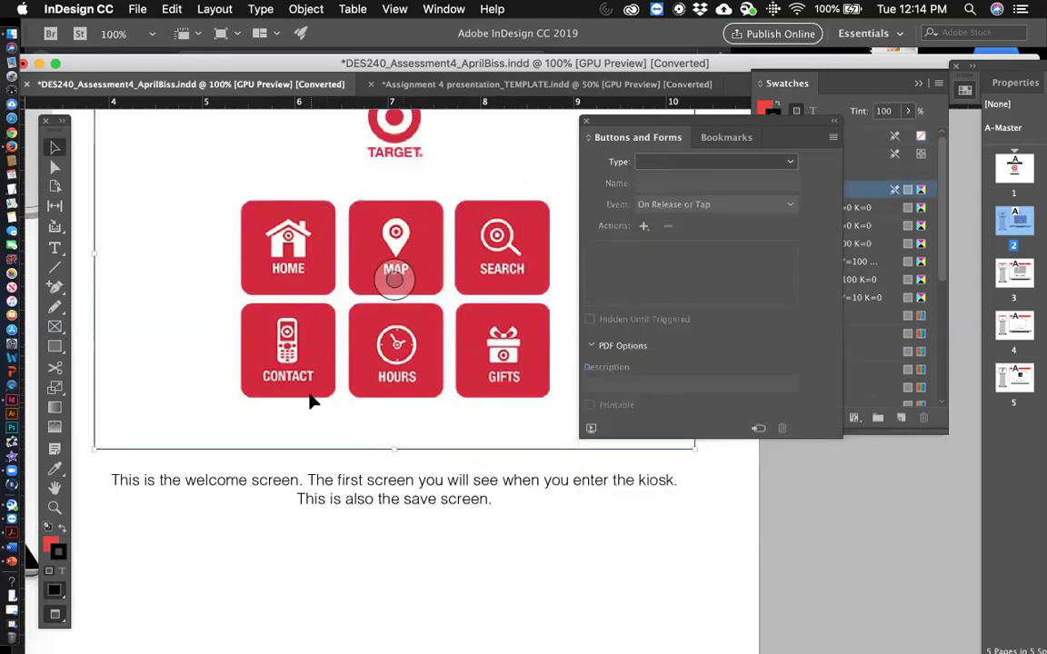
pyautogui.click(346, 550)
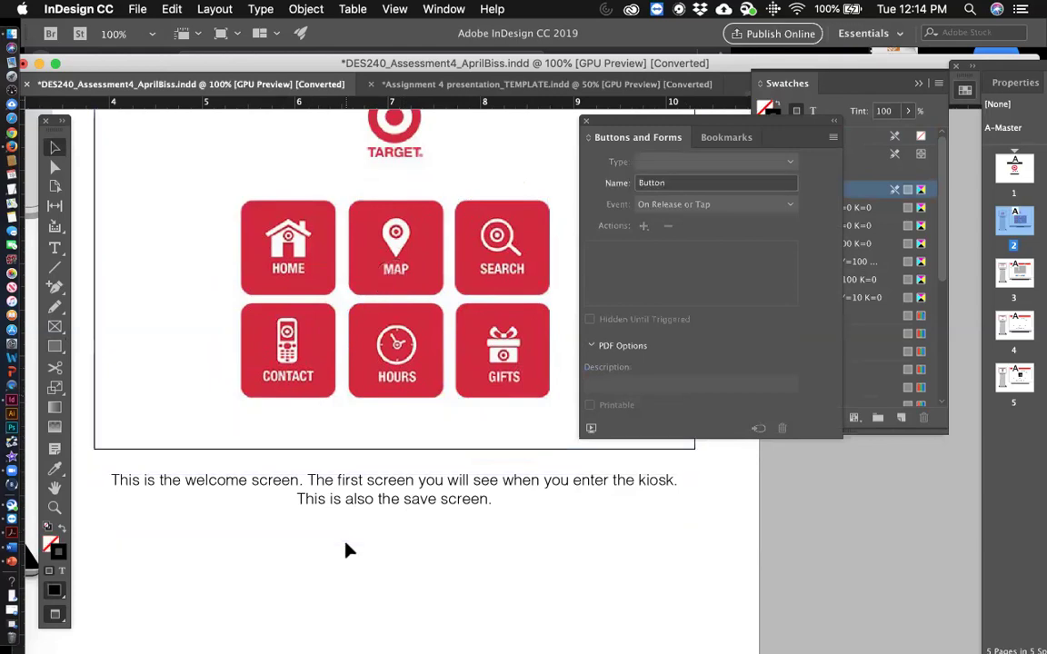
pyautogui.click(392, 334)
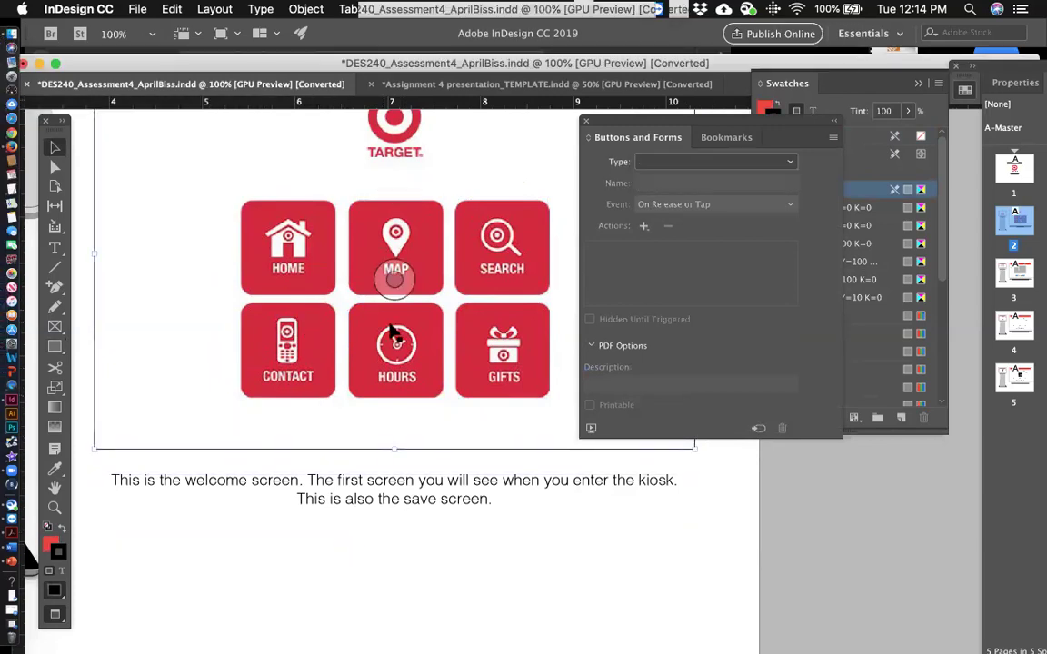
pyautogui.click(393, 335)
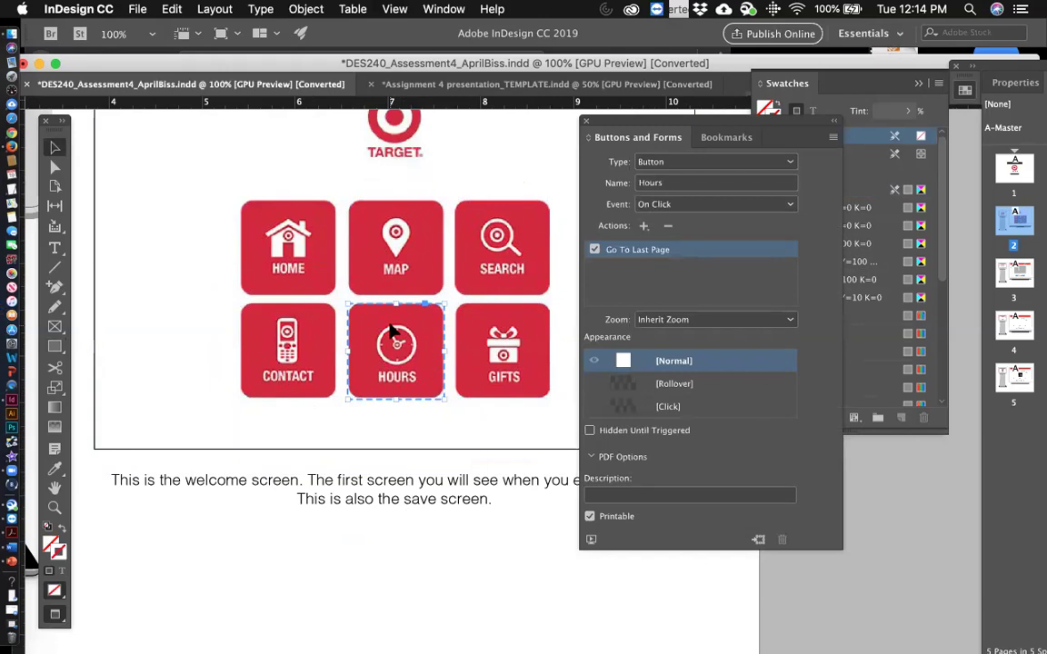
pyautogui.click(488, 338)
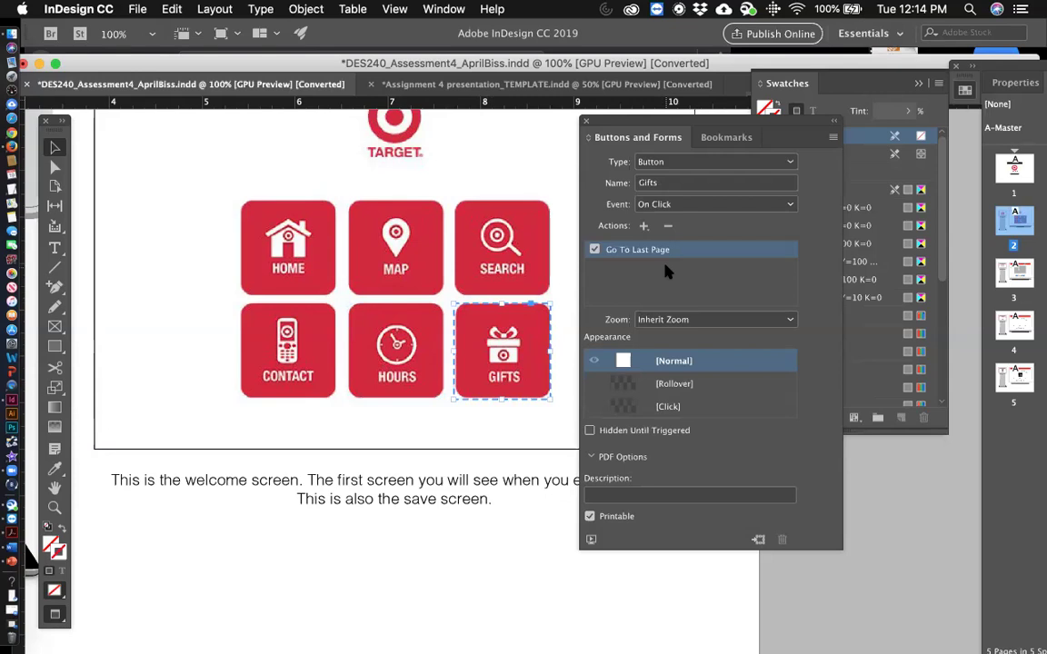
pyautogui.click(427, 577)
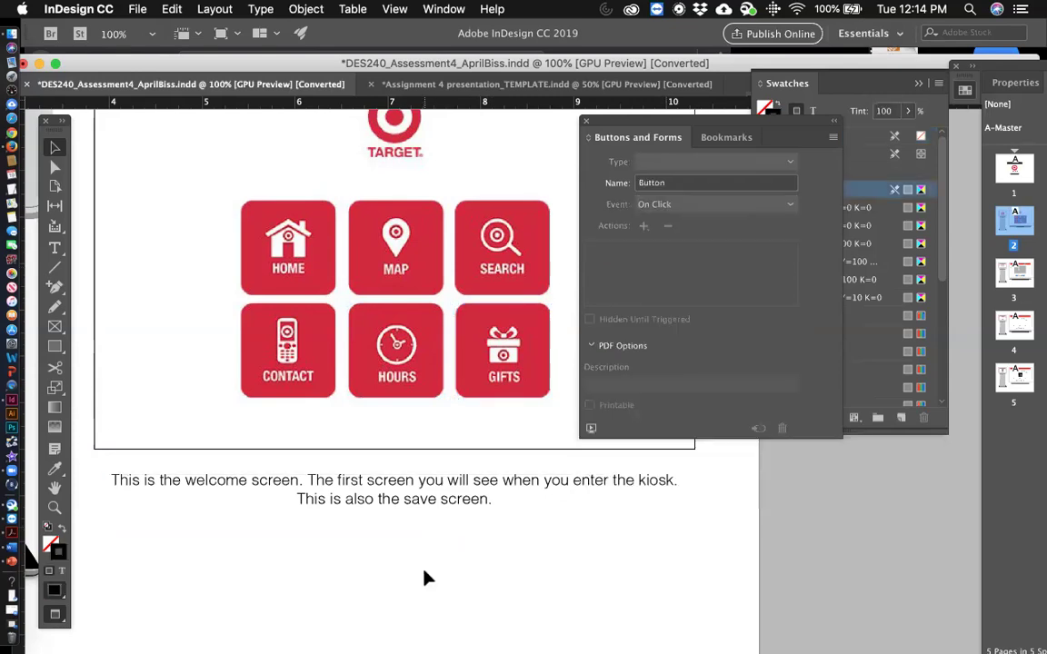
# Step: Look through the document's pages to check the order of the title, welcome, location map and search screens
pyautogui.press('super+minus')
pyautogui.scroll(-10, 427, 578)
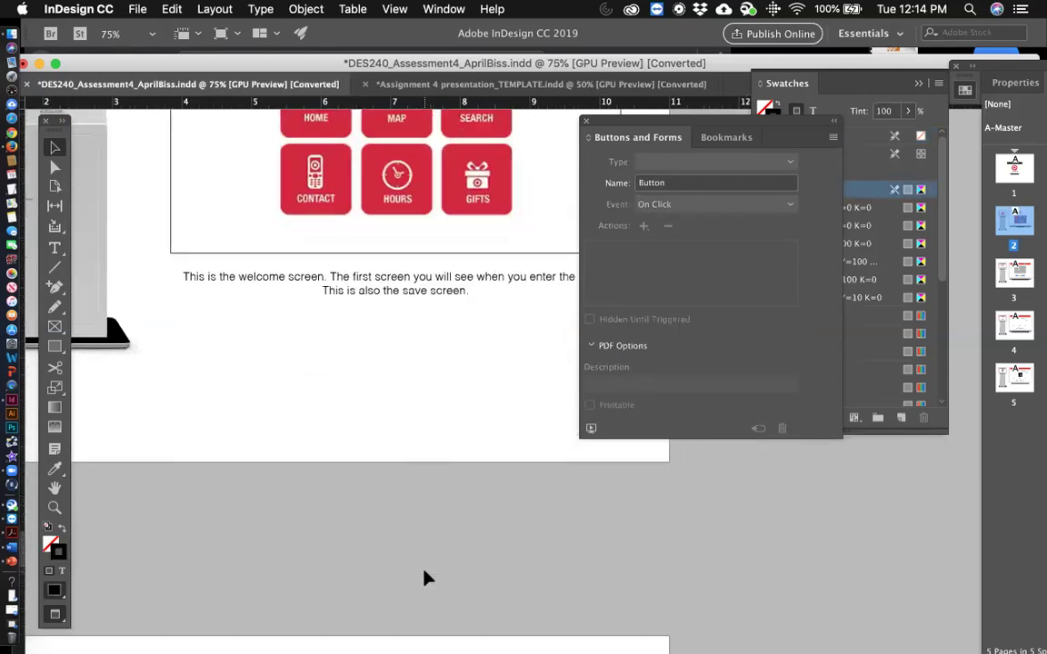
pyautogui.scroll(-10, 427, 578)
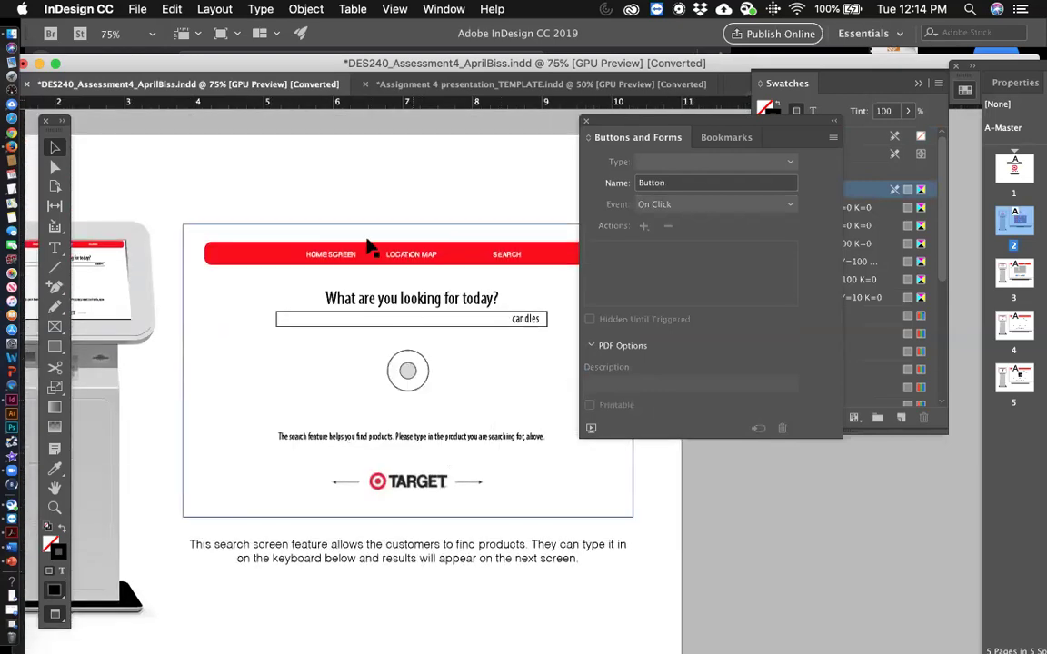
pyautogui.scroll(20, 460, 382)
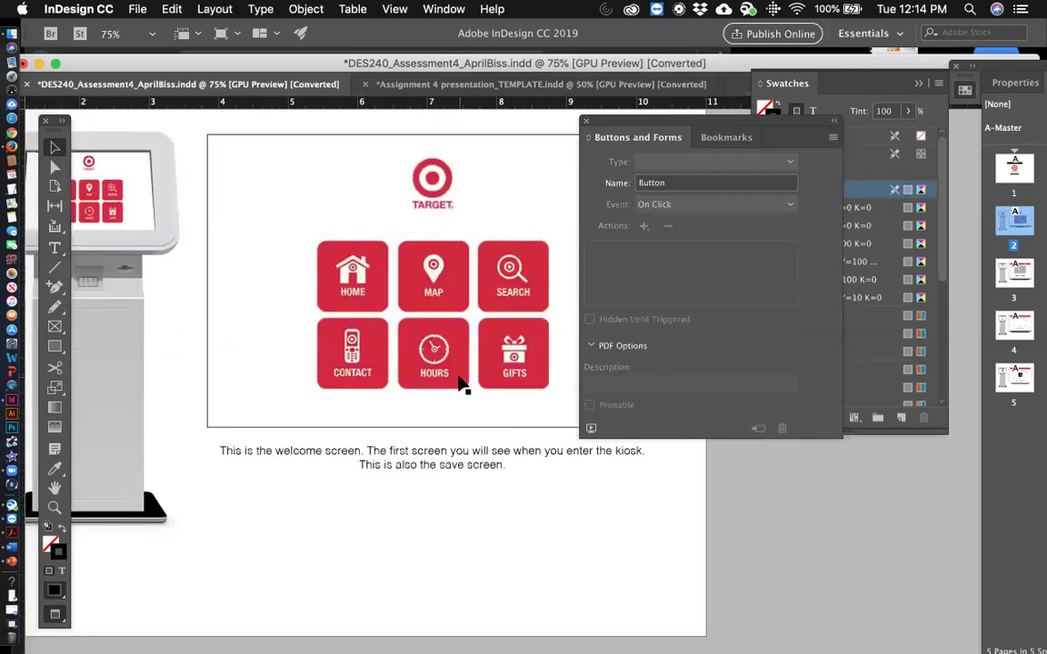
pyautogui.scroll(-5, 461, 384)
pyautogui.scroll(15, 460, 384)
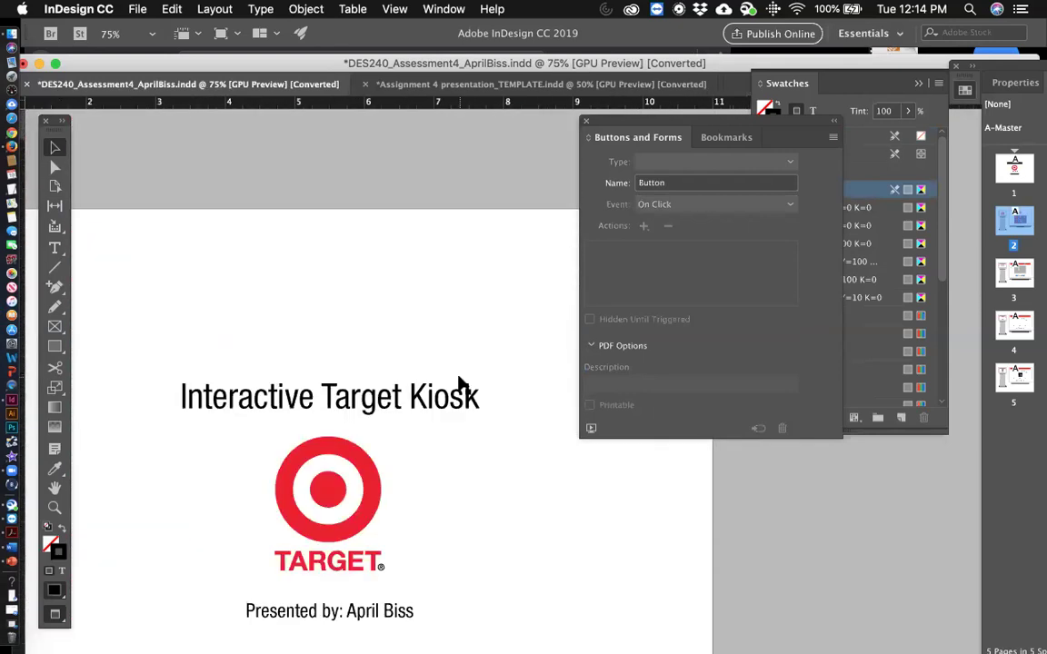
pyautogui.scroll(-8, 461, 383)
pyautogui.scroll(-20, 461, 384)
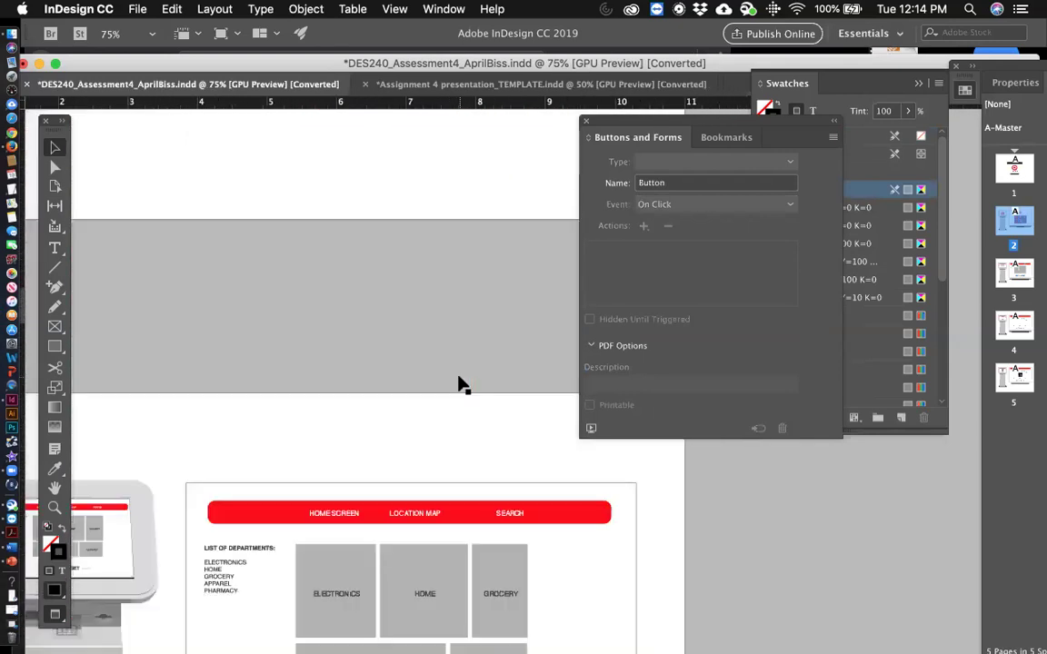
pyautogui.scroll(-15, 461, 384)
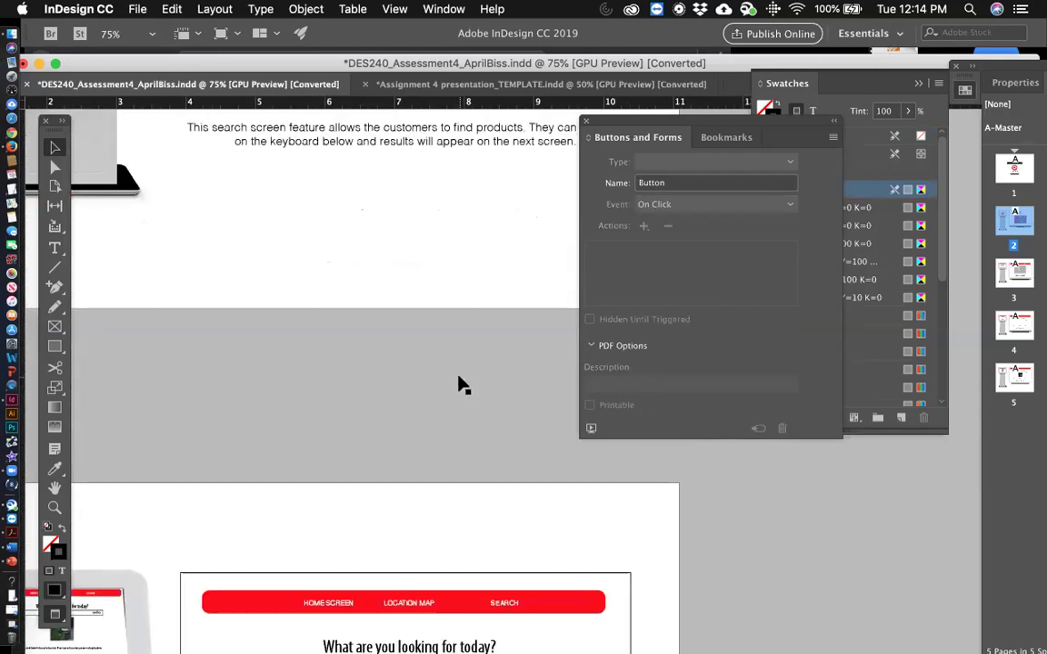
pyautogui.scroll(12, 460, 383)
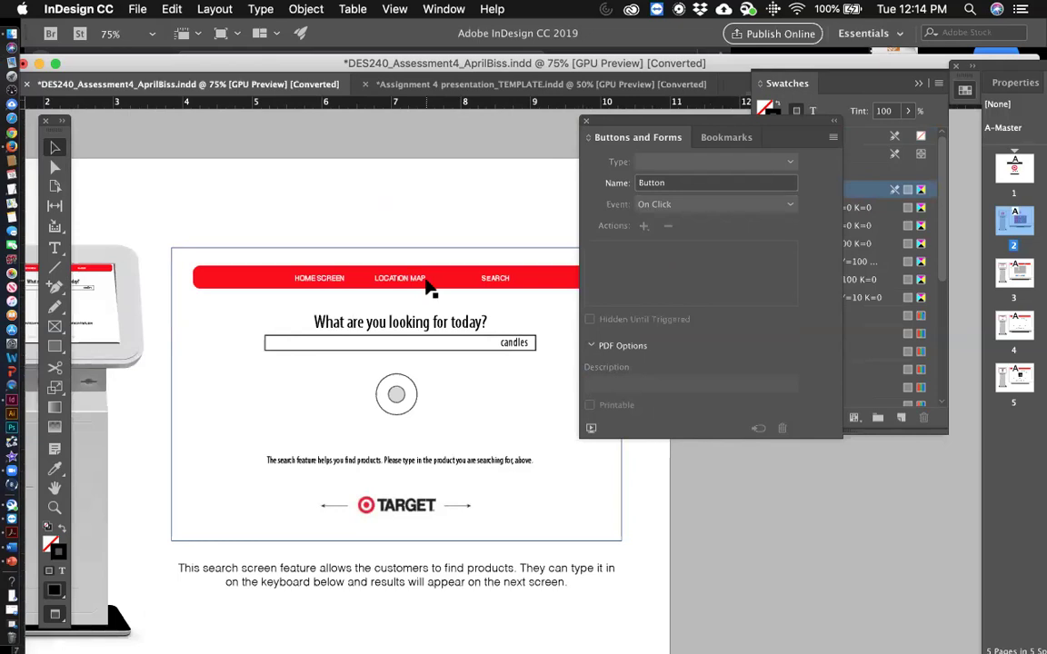
pyautogui.scroll(10, 431, 287)
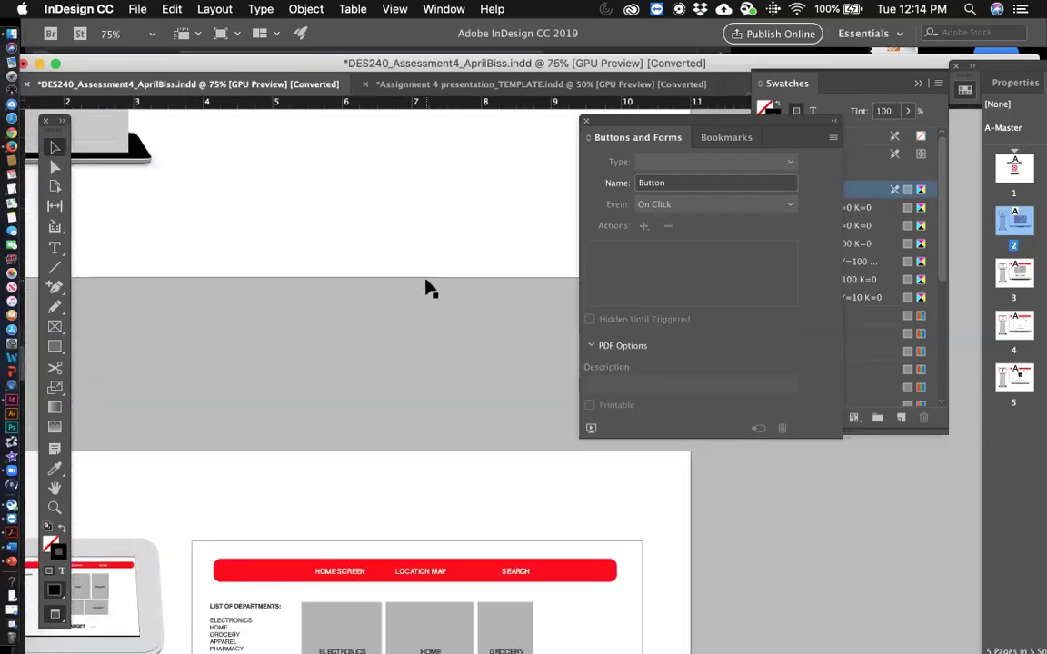
pyautogui.scroll(10, 431, 287)
# Step: Remove the Go To Last Page action from the SEARCH button's On Click event
pyautogui.click(466, 312)
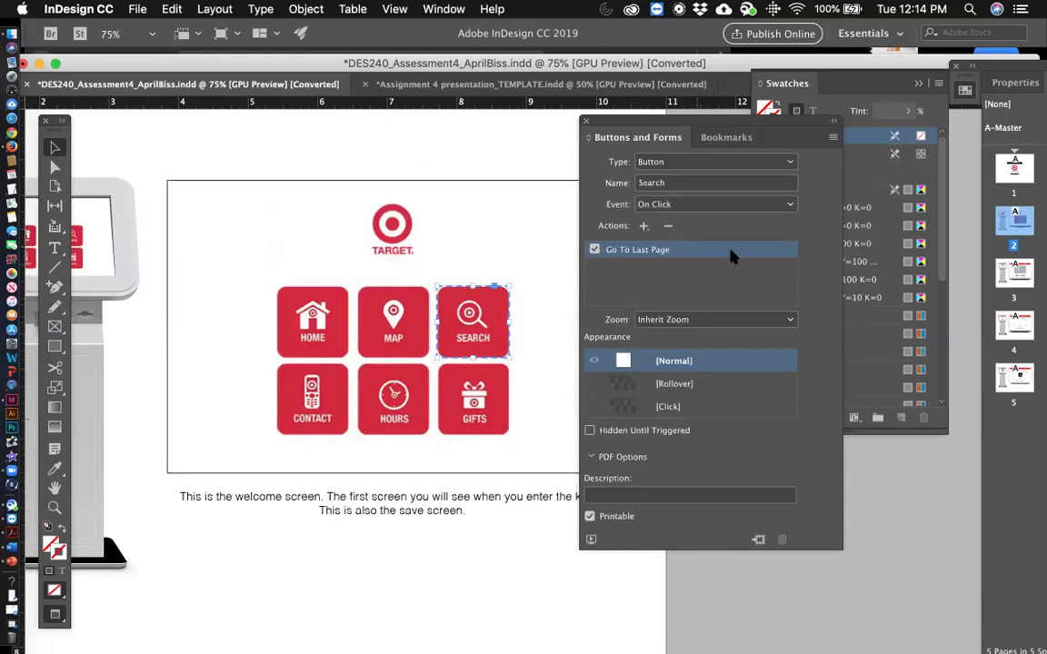
pyautogui.moveTo(643, 121); pyautogui.dragTo(599, 120)
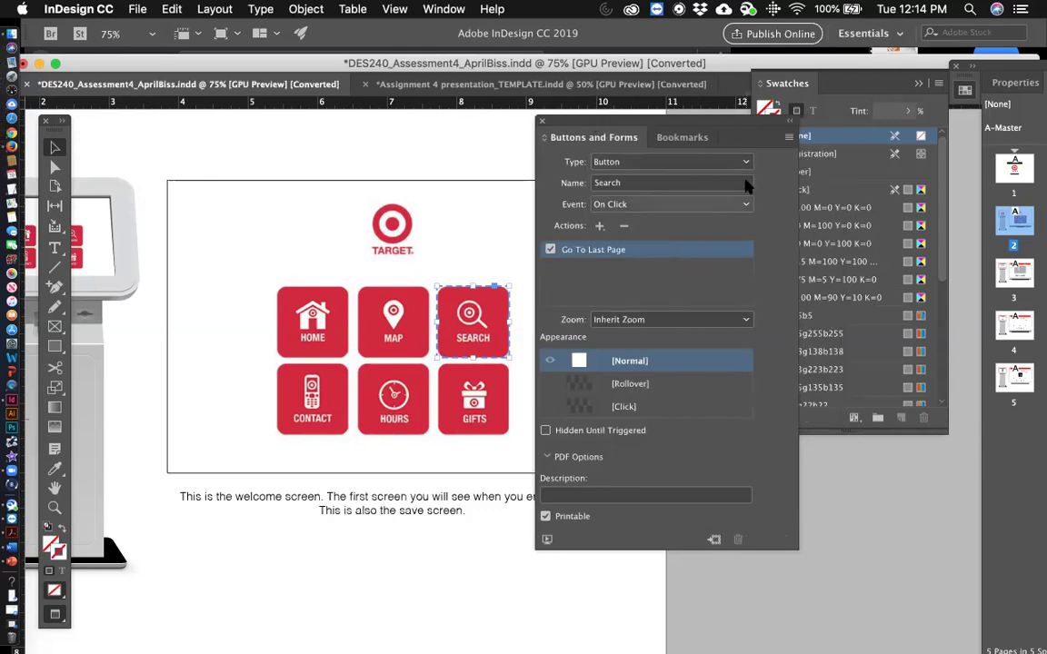
pyautogui.click(623, 227)
pyautogui.click(565, 354)
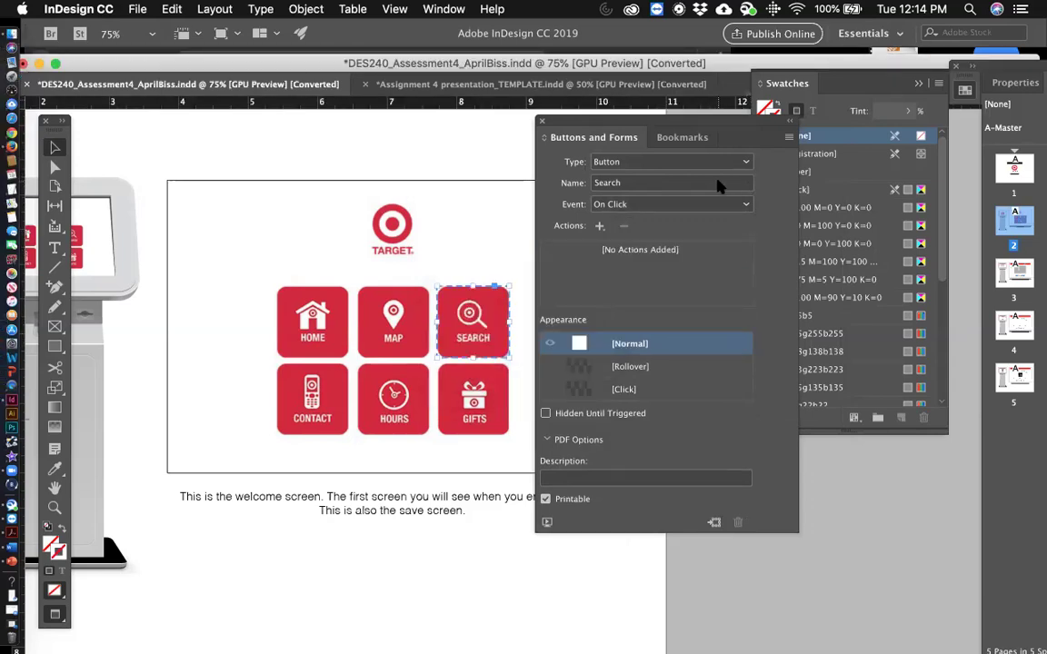
# Step: Switch the SEARCH button's event to On Release or Tap
pyautogui.click(747, 163)
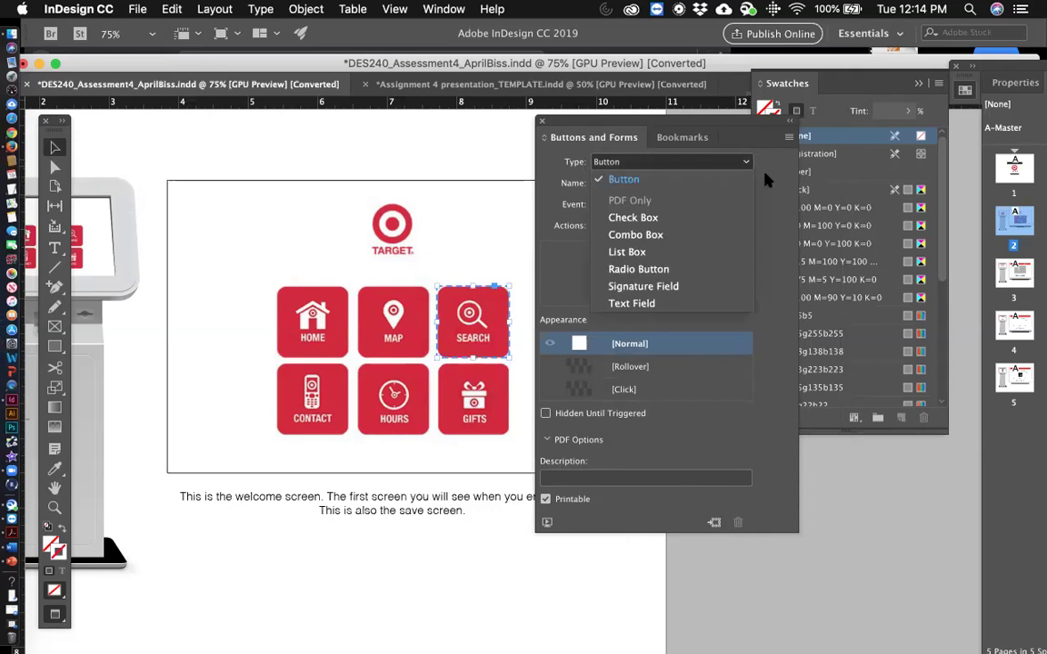
pyautogui.click(766, 180)
pyautogui.click(694, 183)
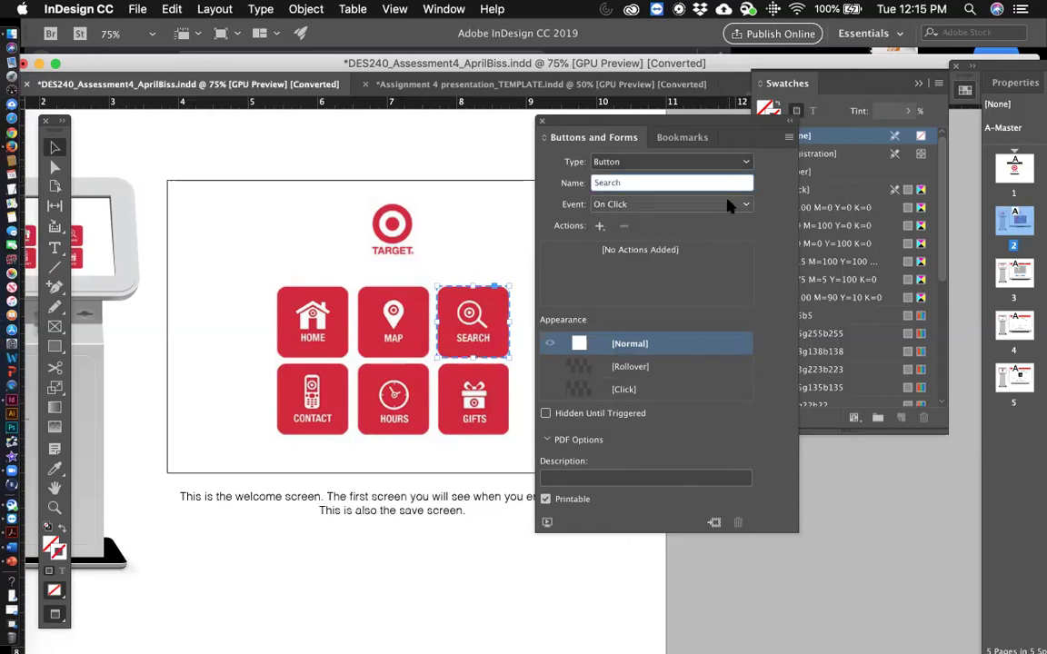
pyautogui.click(727, 205)
pyautogui.click(631, 192)
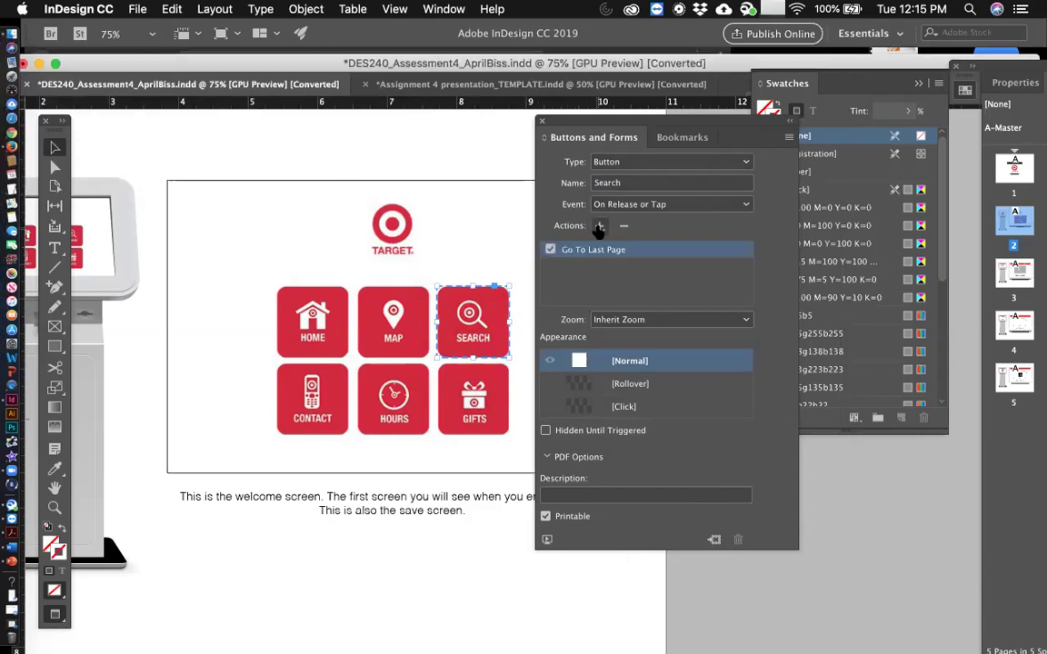
# Step: Remove the Go To Last Page action from the SEARCH button's On Release or Tap event
pyautogui.click(624, 225)
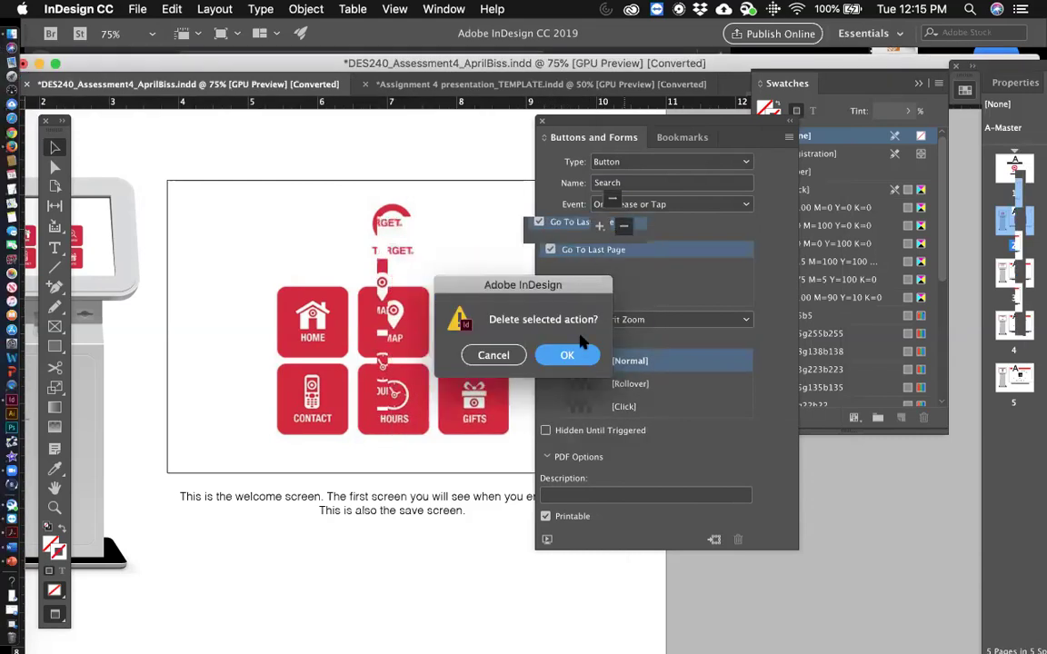
pyautogui.click(568, 356)
# Step: Try a Go To Destination action on the SEARCH button's On Release or Tap event, and delete it
pyautogui.click(600, 225)
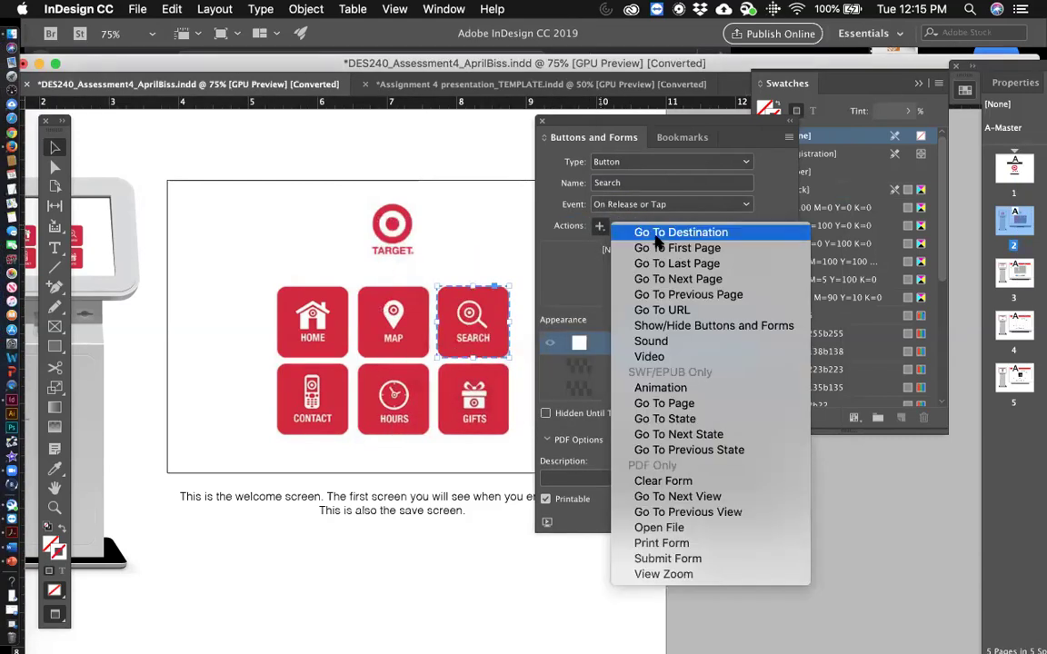
pyautogui.press('Escape')
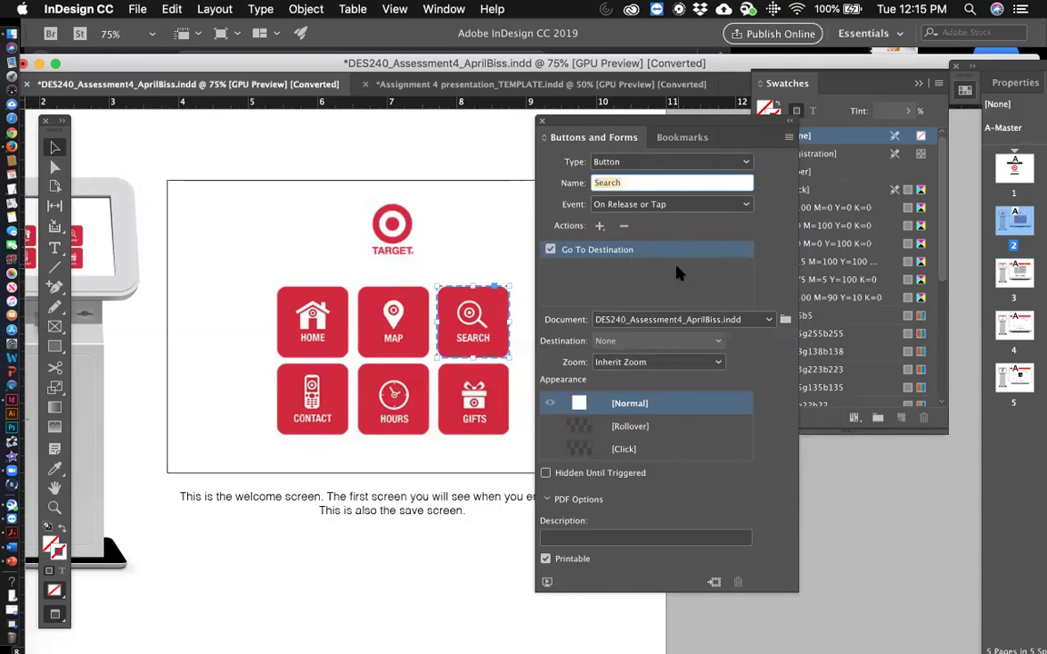
pyautogui.click(623, 227)
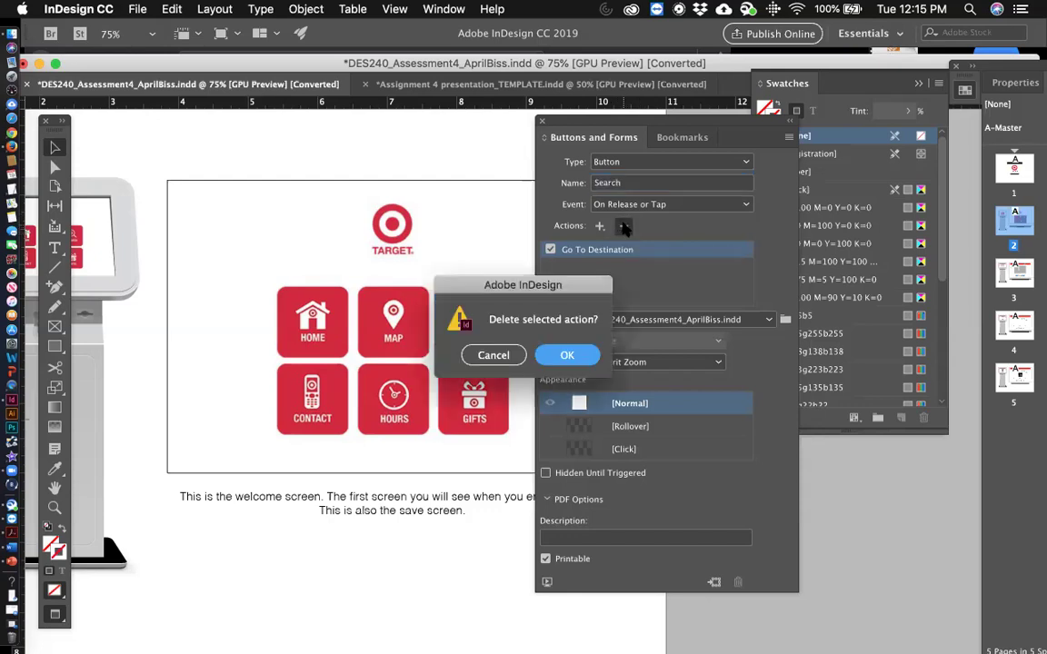
pyautogui.click(567, 355)
# Step: Add a small text frame reading "SEARCH" just above the welcome screen outline
pyautogui.moveTo(636, 309); pyautogui.dragTo(643, 310)
pyautogui.click(477, 169)
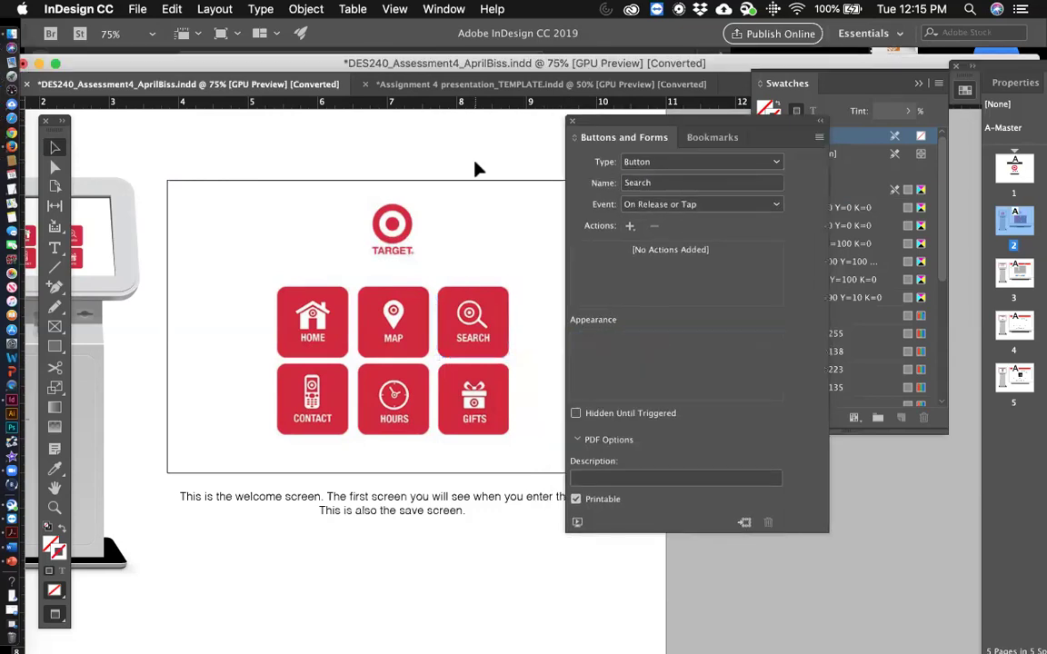
pyautogui.click(55, 248)
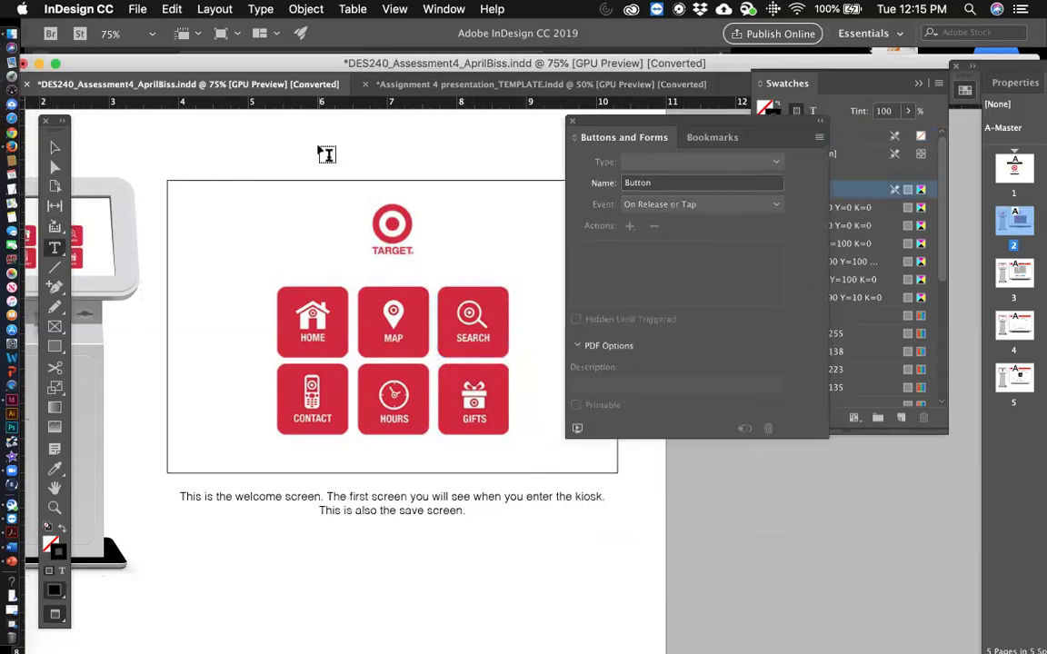
pyautogui.moveTo(318, 145); pyautogui.dragTo(384, 176)
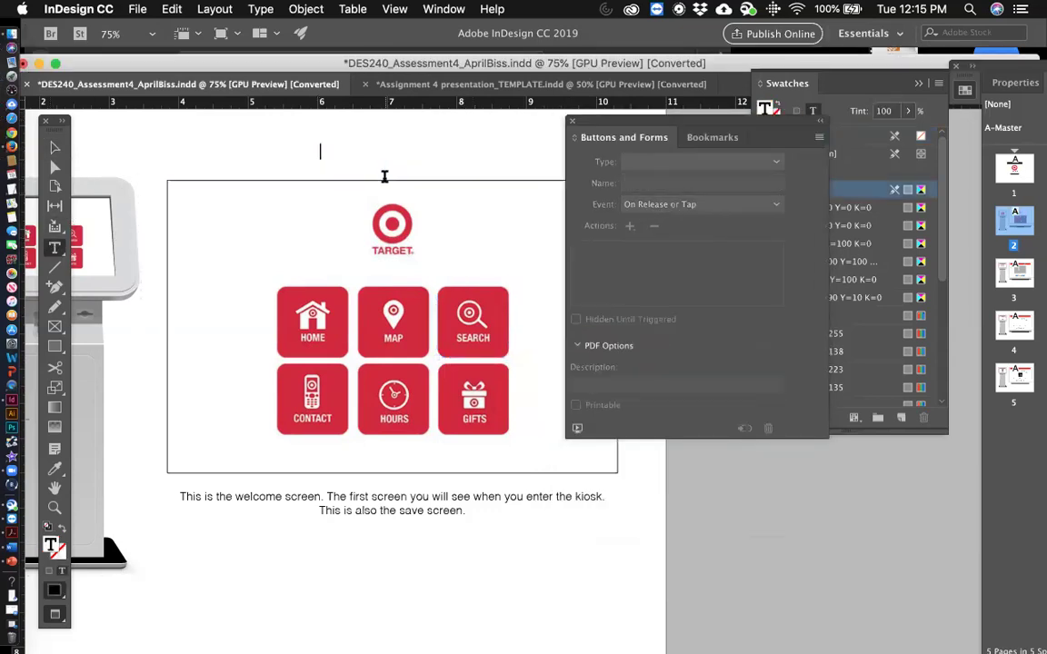
pyautogui.write('SE')
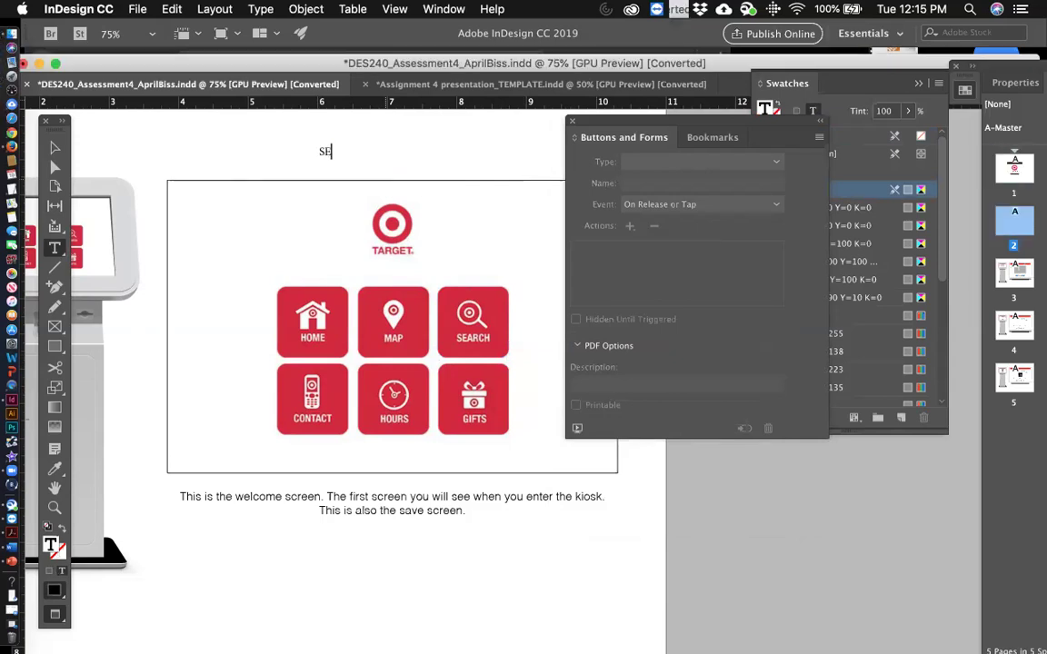
pyautogui.write('ARCH')
pyautogui.click(55, 147)
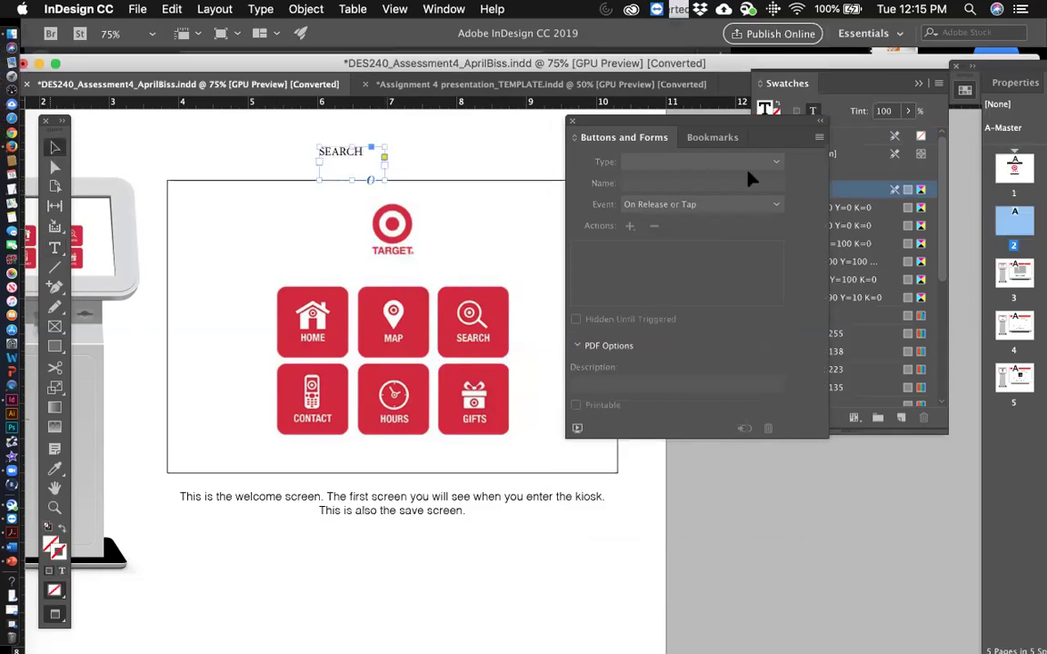
# Step: Try converting the SEARCH text frame to a Text Field with a Go To Destination action, and delete the frame
pyautogui.click(671, 161)
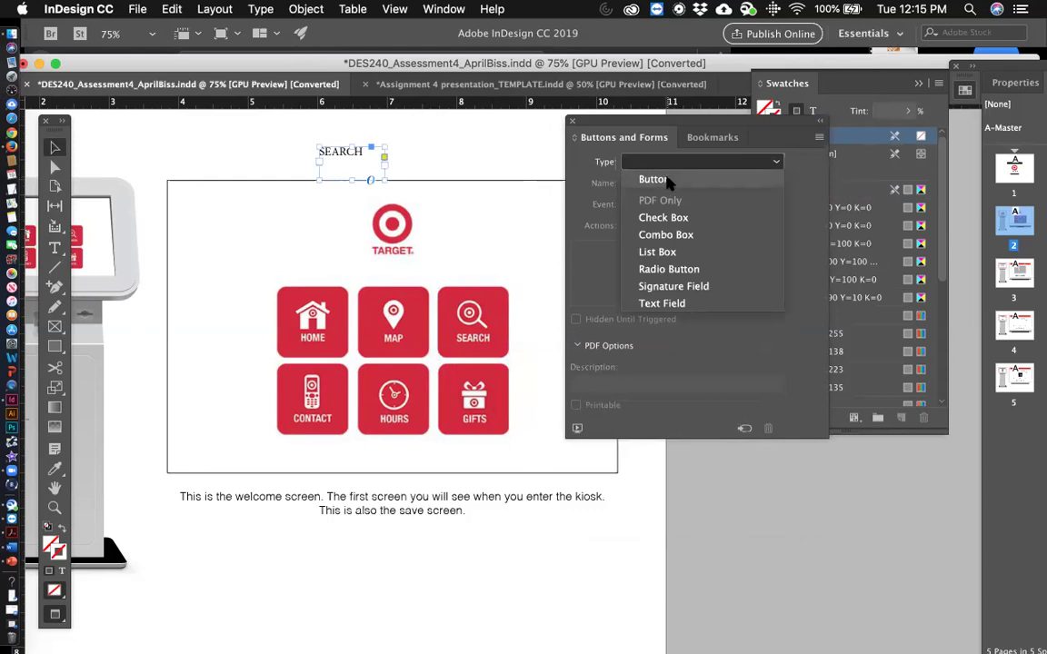
pyautogui.click(670, 304)
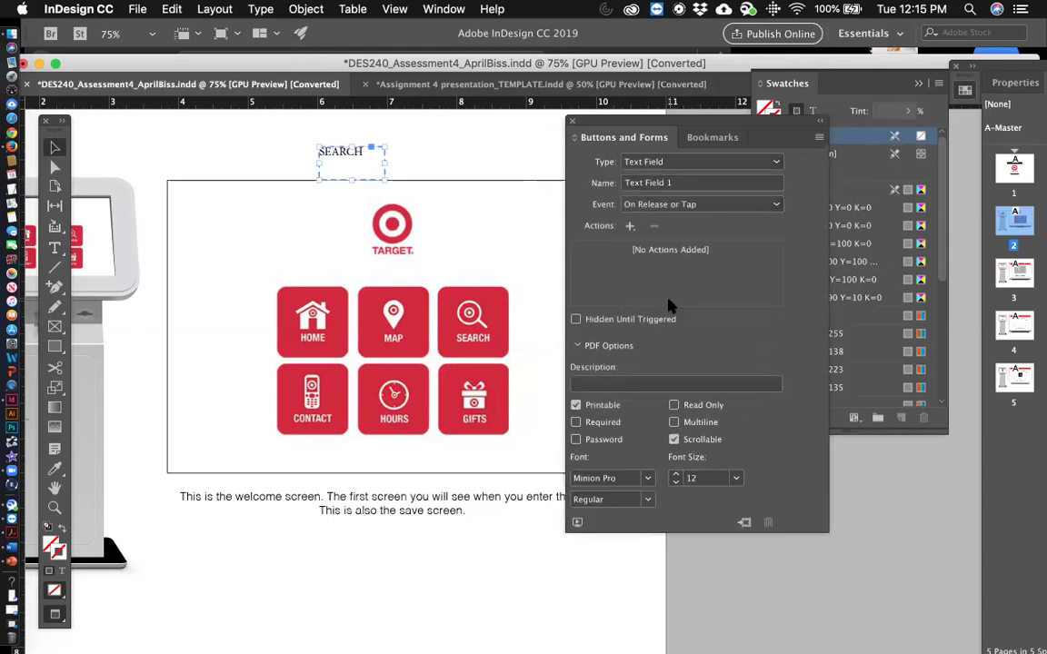
pyautogui.click(670, 205)
pyautogui.click(669, 206)
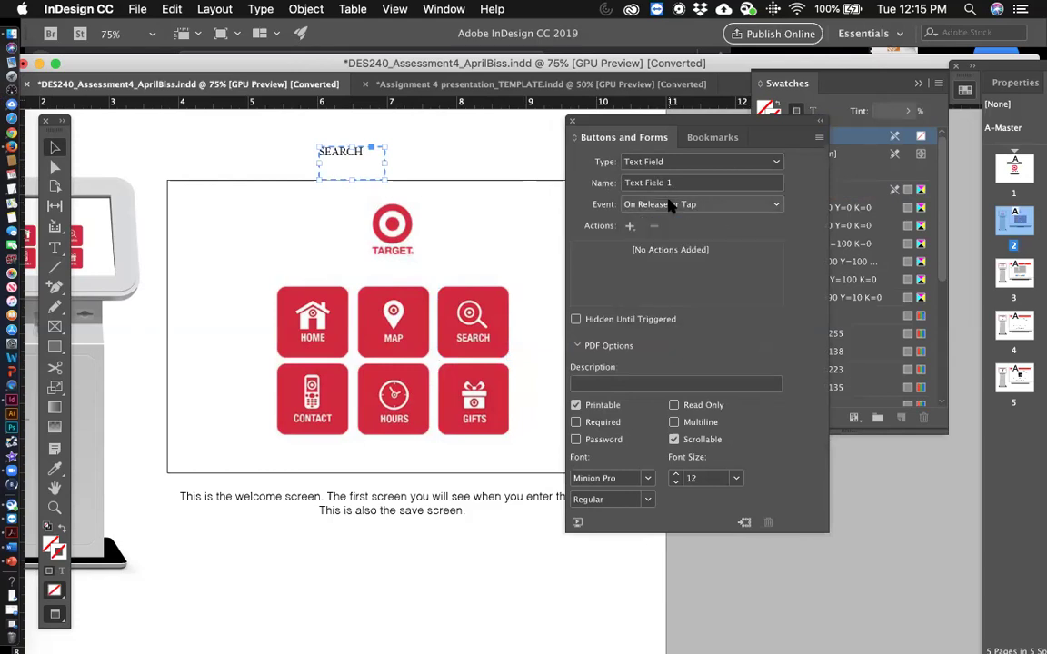
pyautogui.click(629, 225)
pyautogui.click(678, 233)
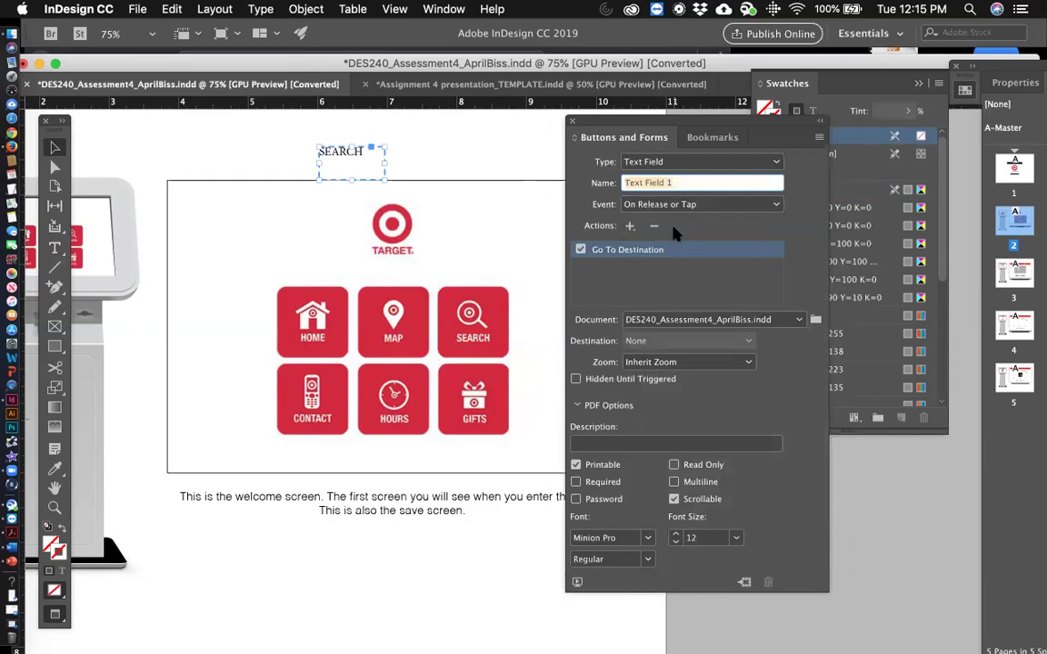
pyautogui.click(368, 164)
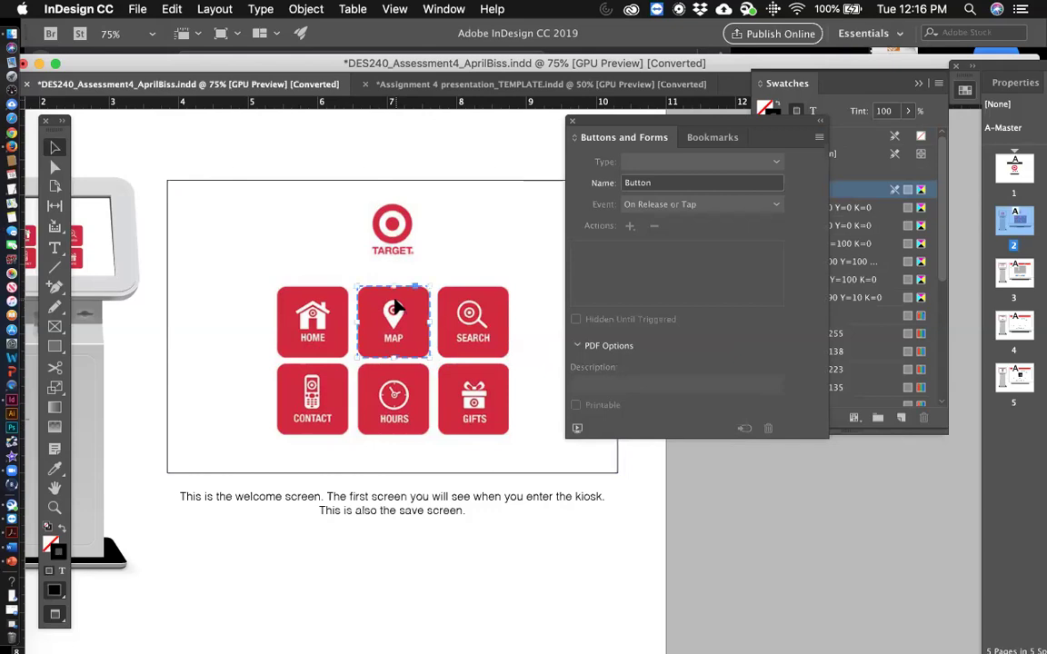
# Step: Compare the action settings of the MAP and SEARCH buttons and check which types the SEARCH button can use
pyautogui.click(396, 310)
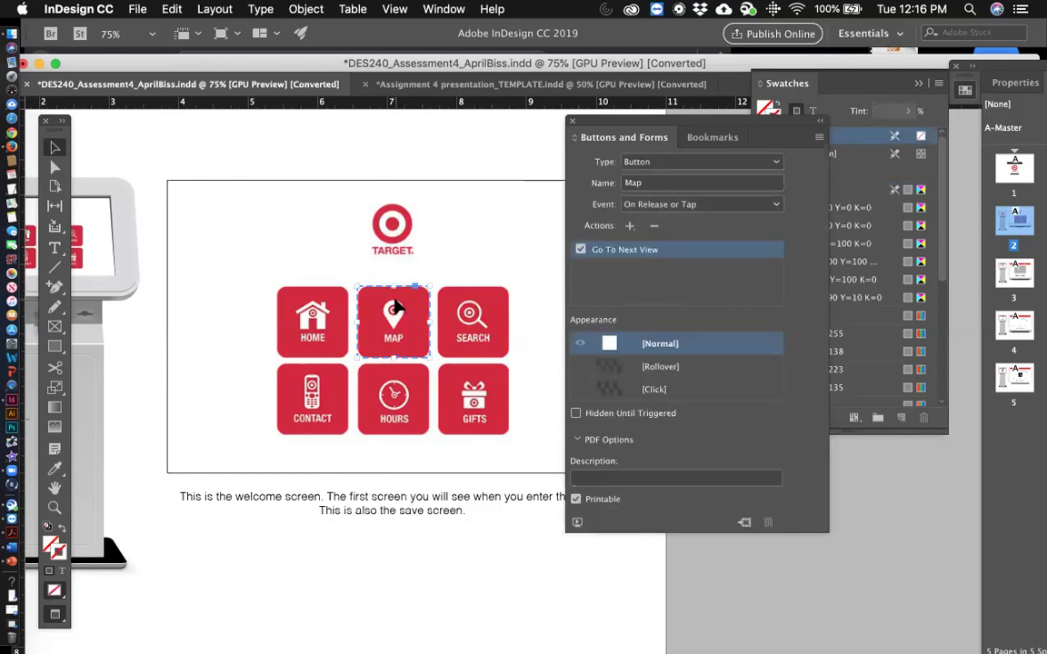
pyautogui.click(502, 331)
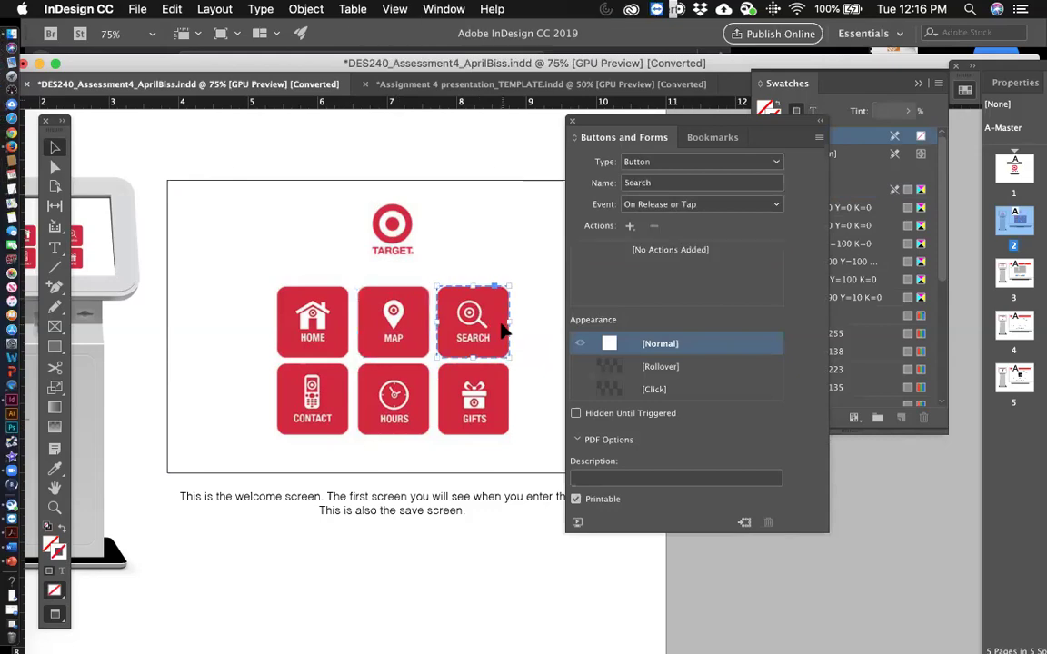
pyautogui.click(400, 338)
pyautogui.click(486, 338)
pyautogui.click(682, 162)
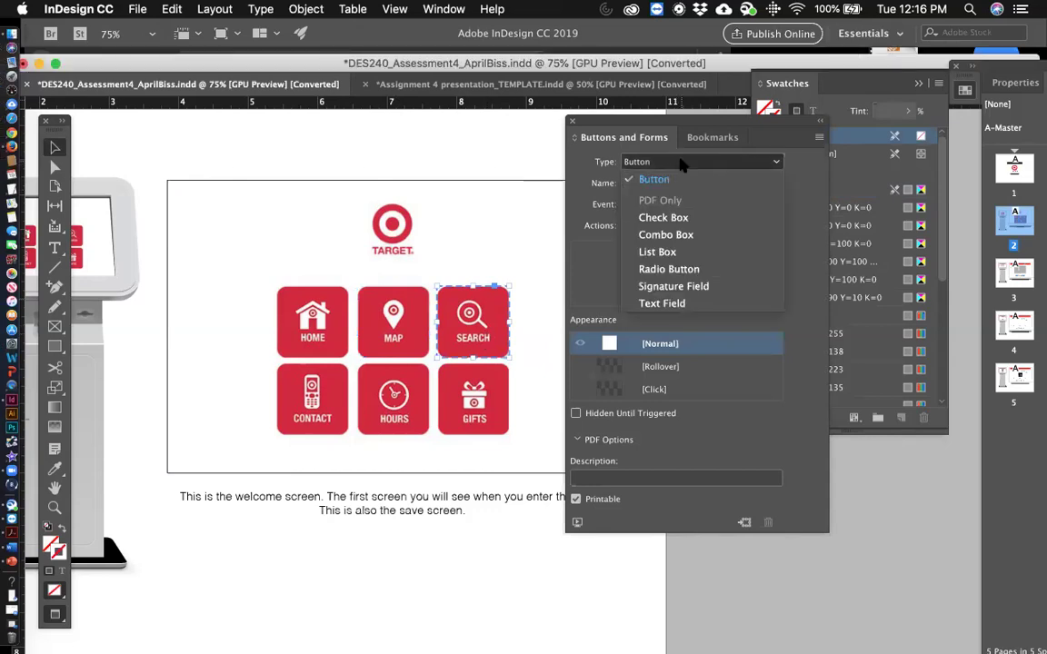
pyautogui.click(681, 162)
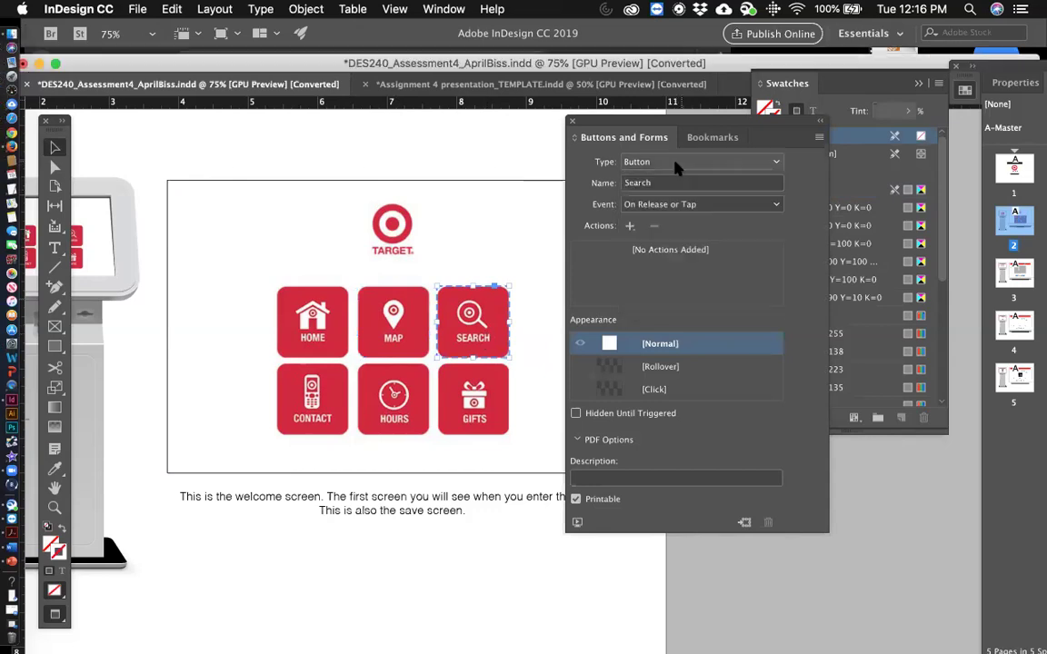
pyautogui.click(818, 138)
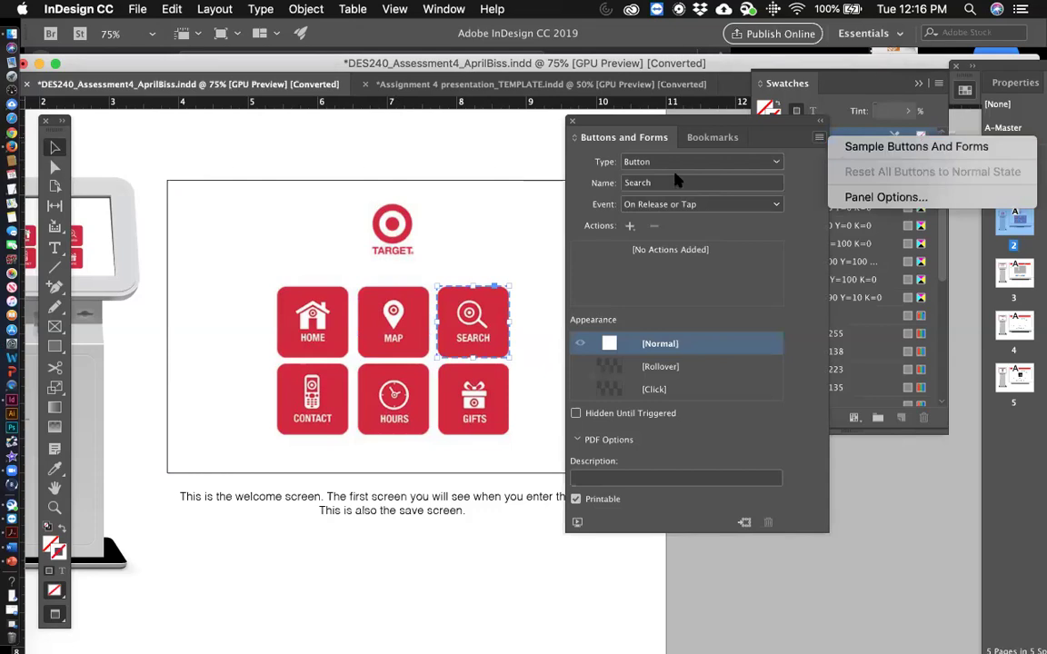
pyautogui.click(605, 151)
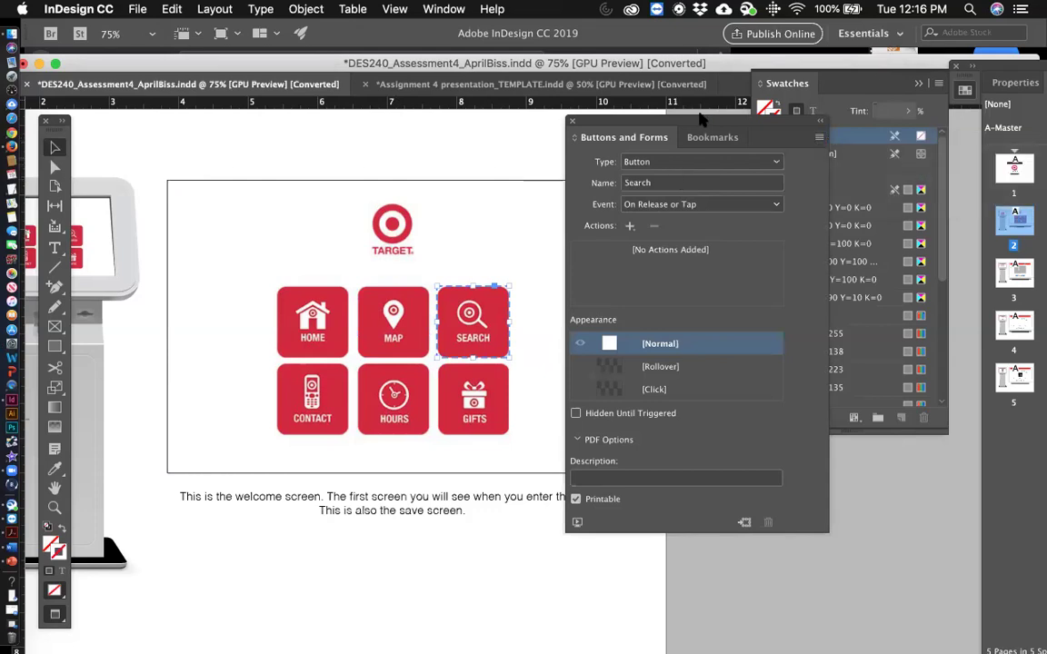
# Step: Look through the hyperlink, bookmark, type and event options available for the SEARCH button
pyautogui.click(443, 10)
pyautogui.moveTo(519, 202)
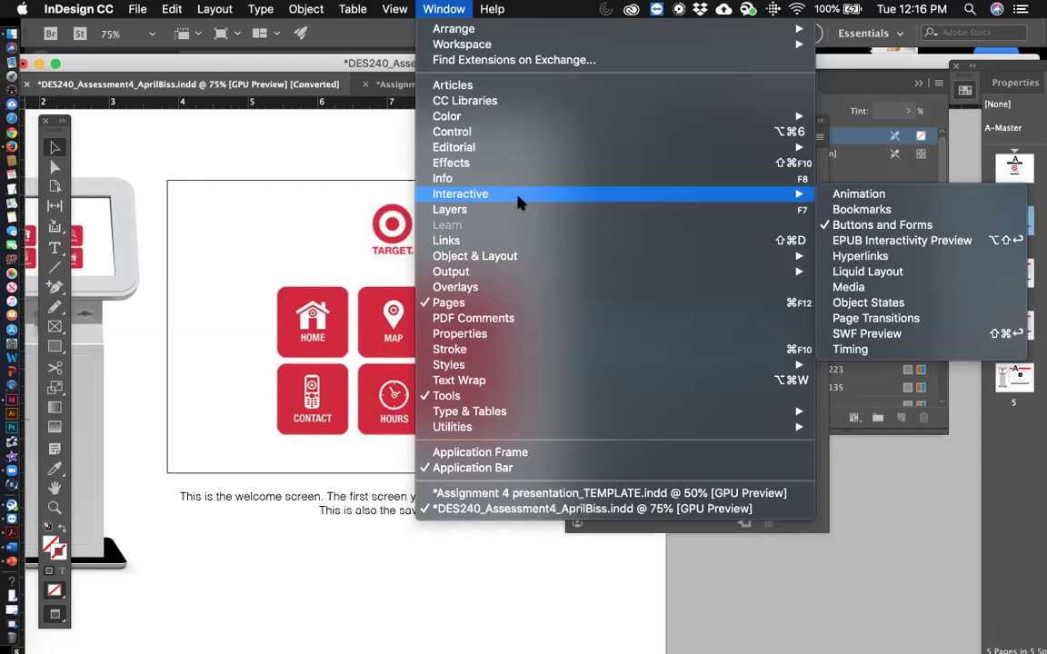
pyautogui.click(862, 256)
pyautogui.moveTo(597, 251); pyautogui.dragTo(561, 374)
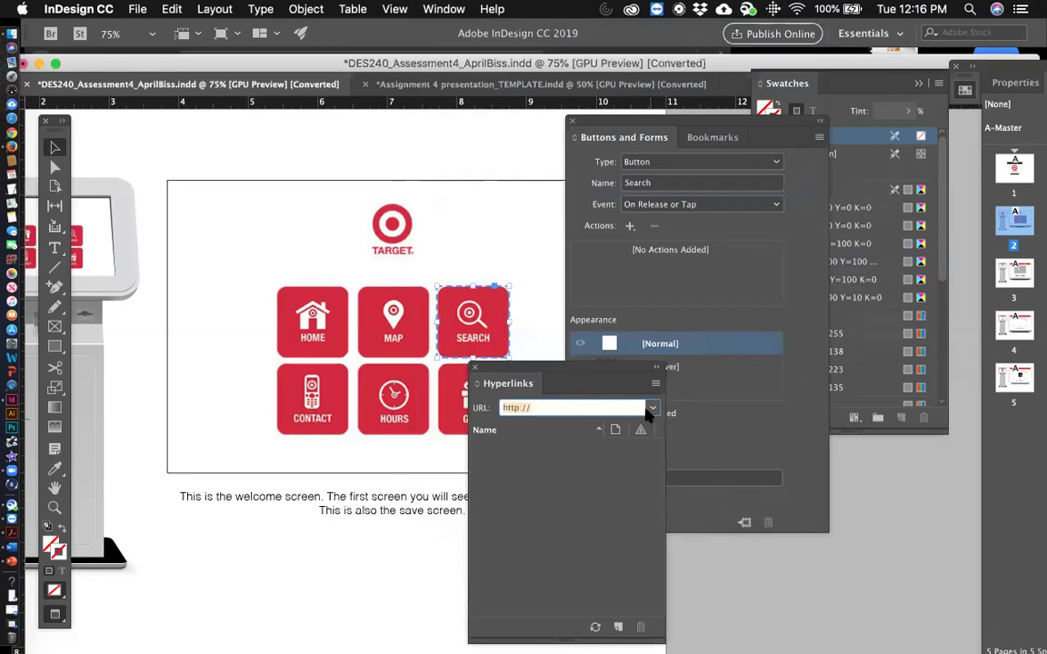
pyautogui.click(656, 368)
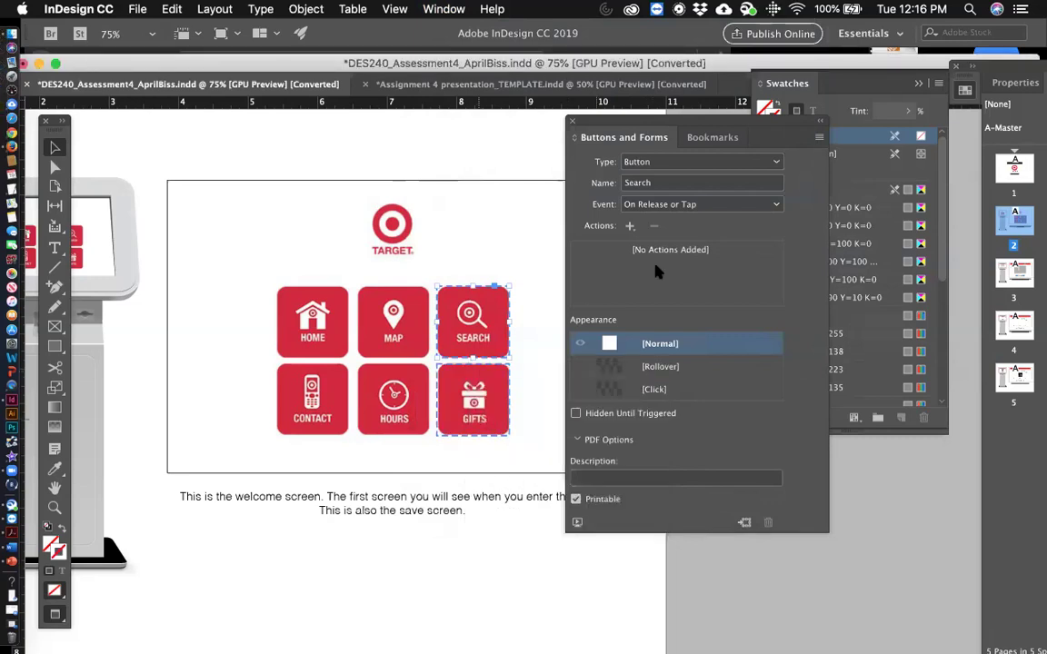
pyautogui.click(740, 162)
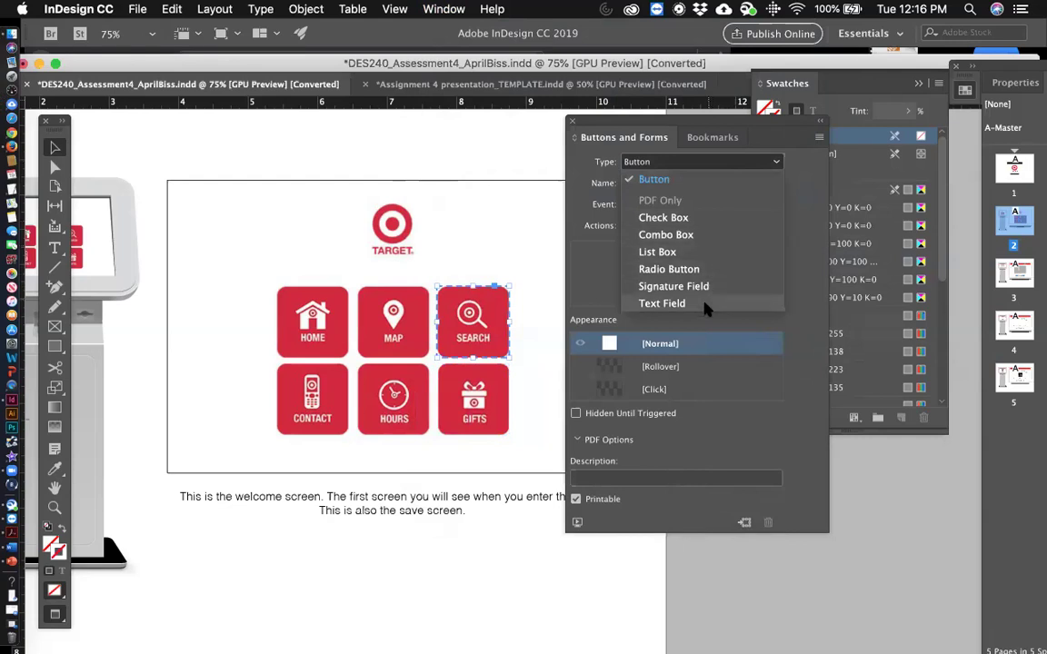
pyautogui.click(712, 137)
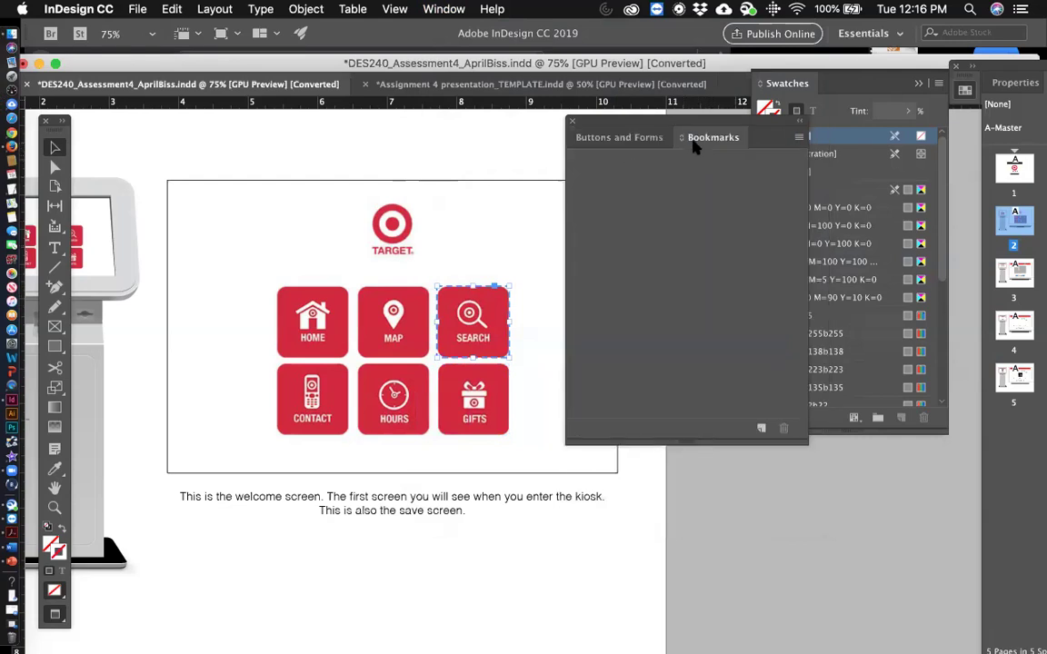
pyautogui.click(627, 137)
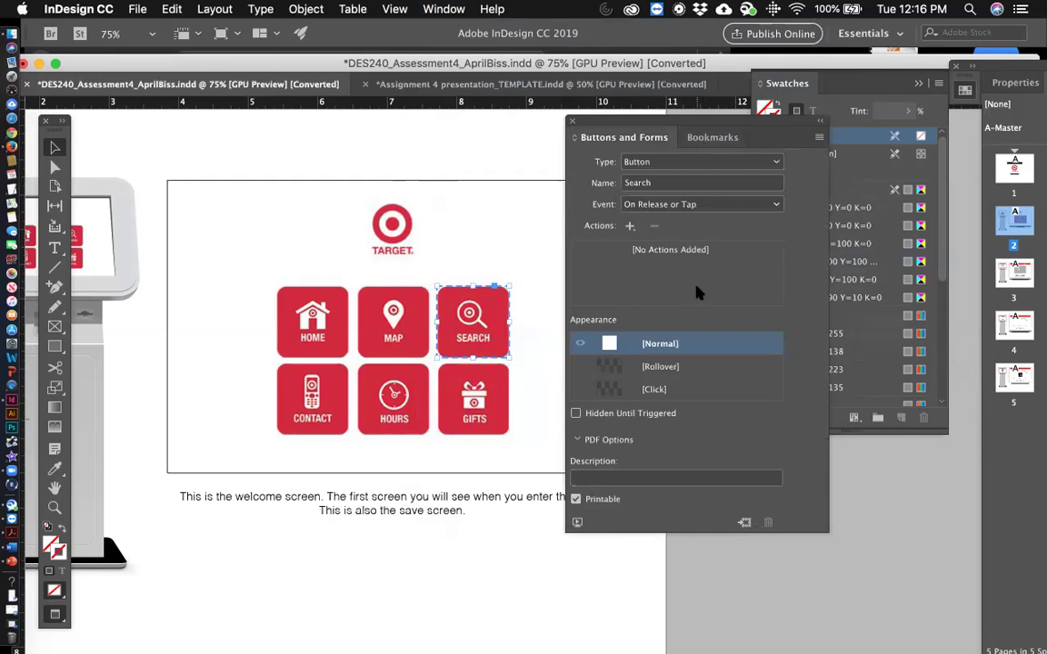
pyautogui.click(671, 205)
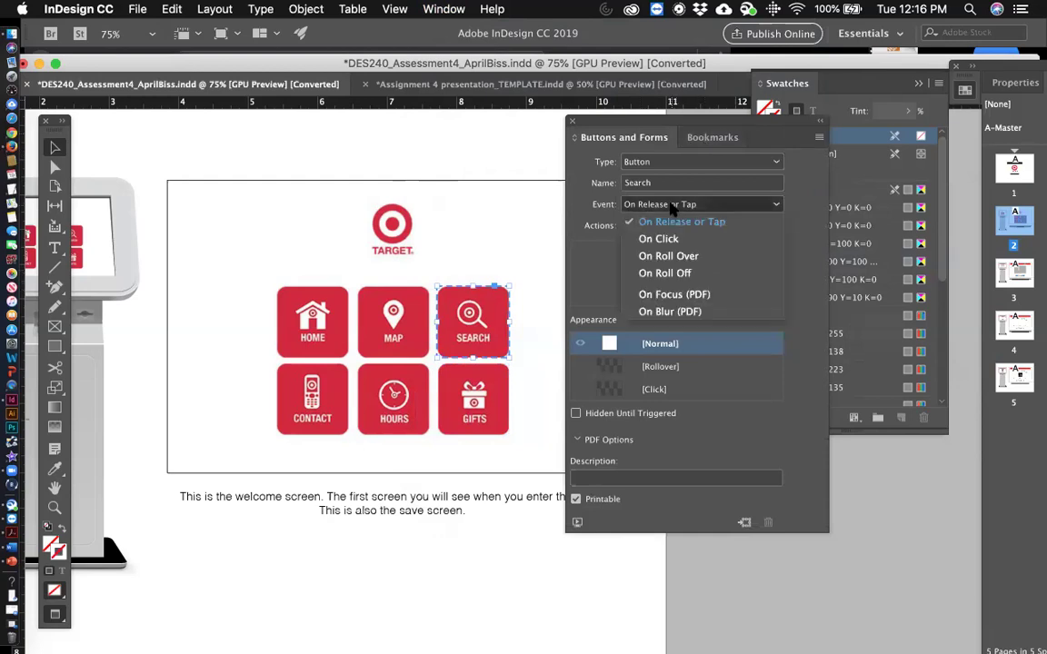
pyautogui.click(672, 207)
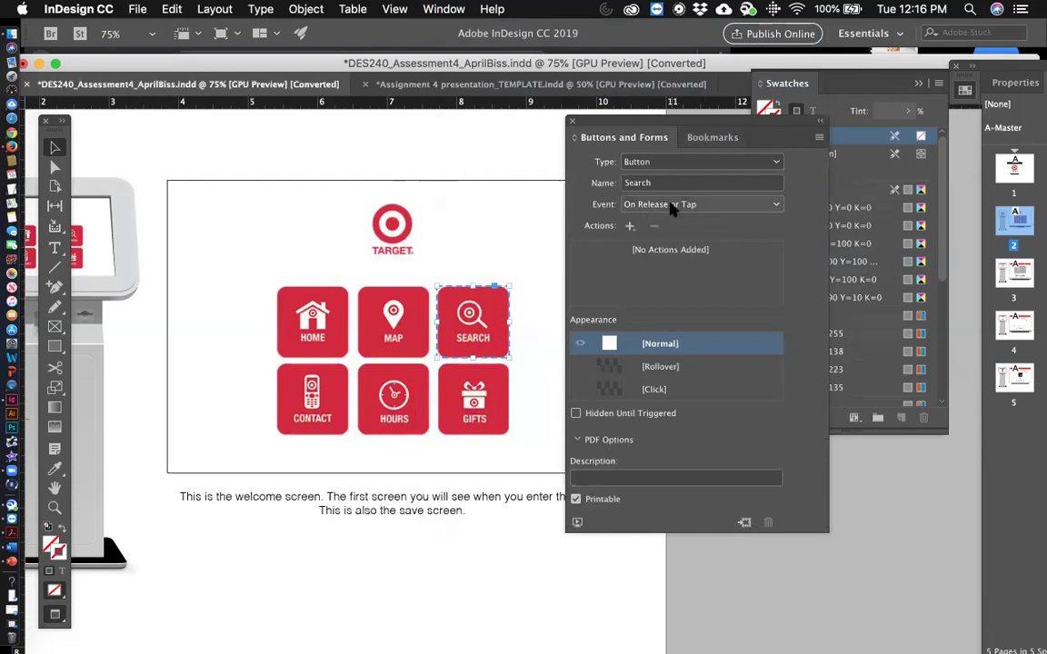
# Step: Add a Go To Destination action to the SEARCH button's On Release or Tap event
pyautogui.click(628, 226)
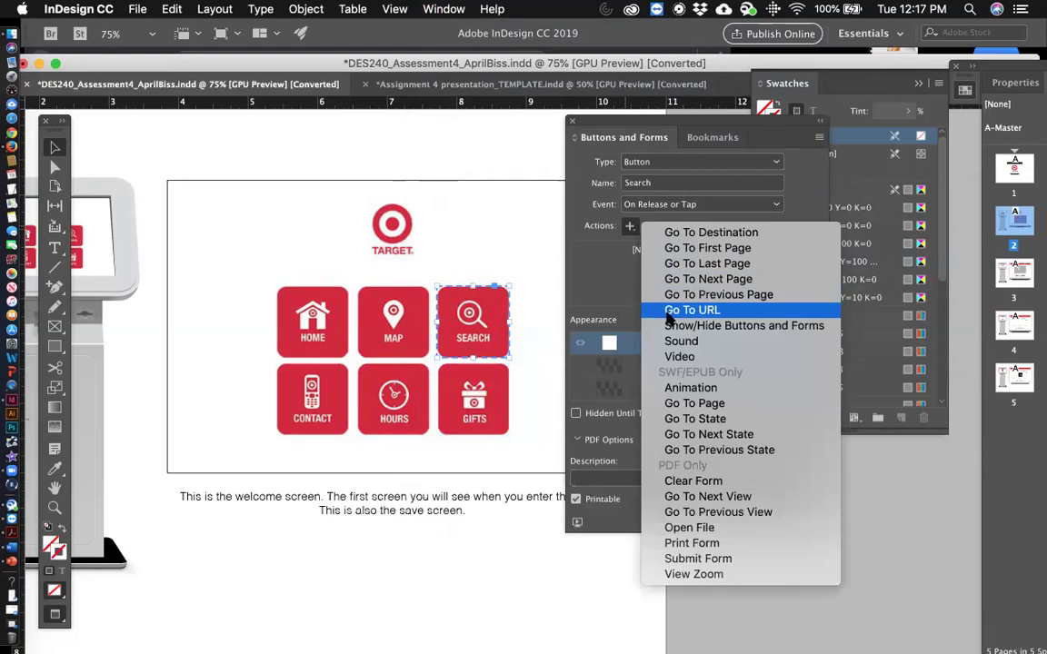
pyautogui.click(678, 233)
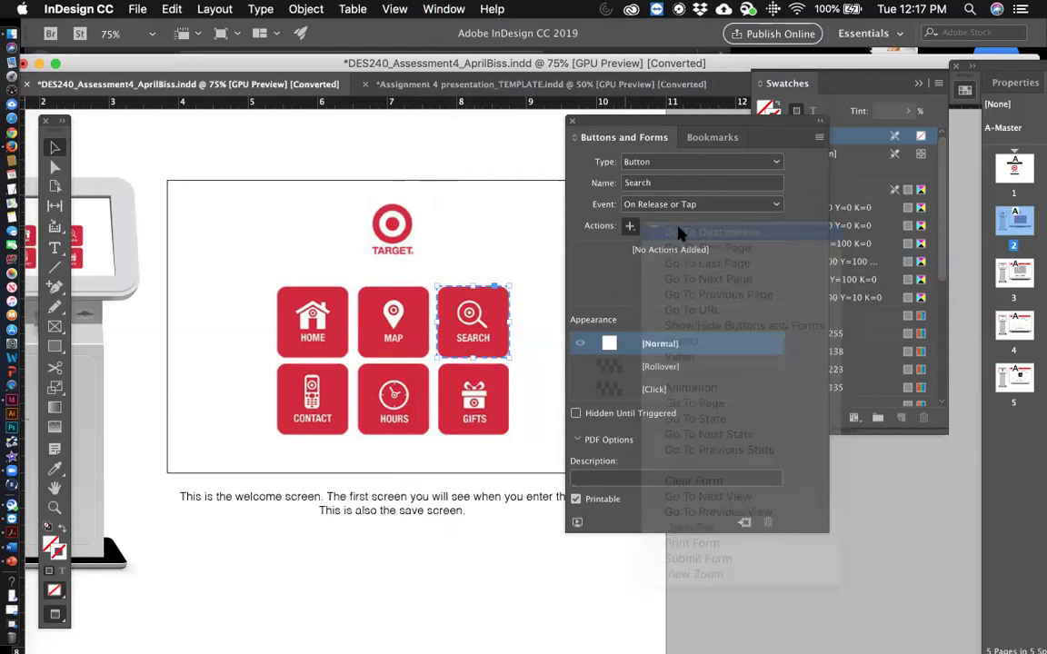
pyautogui.moveTo(561, 120); pyautogui.dragTo(496, 113)
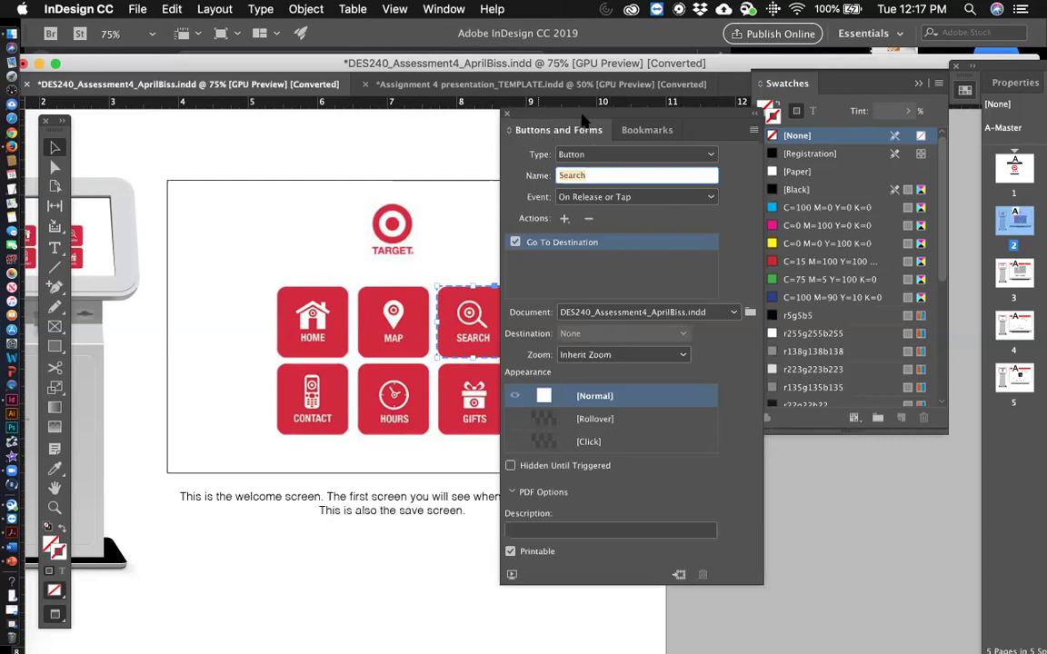
pyautogui.moveTo(609, 116); pyautogui.dragTo(644, 133)
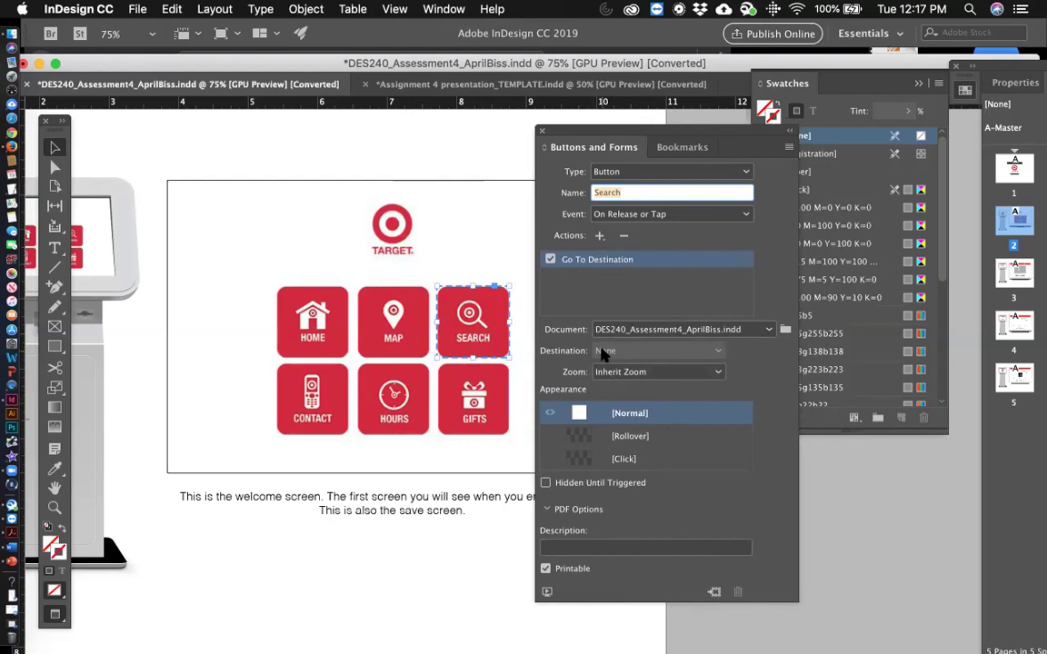
# Step: Enable the Rollover appearance for the SEARCH button, with Normal as the selected state and Hidden Until Triggered off
pyautogui.click(580, 439)
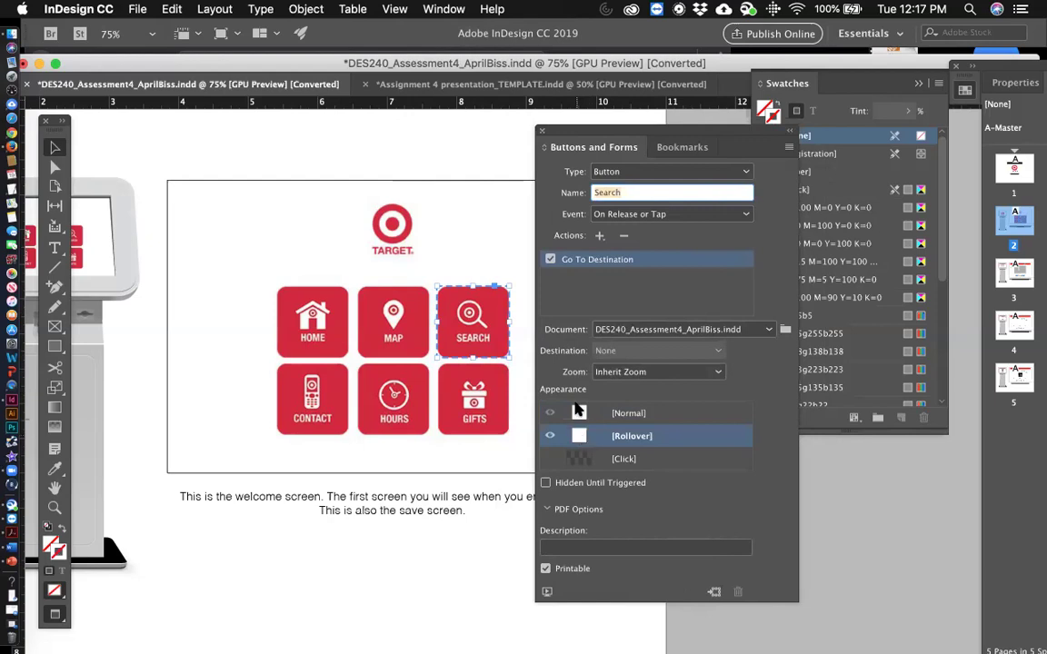
pyautogui.click(576, 415)
pyautogui.click(546, 484)
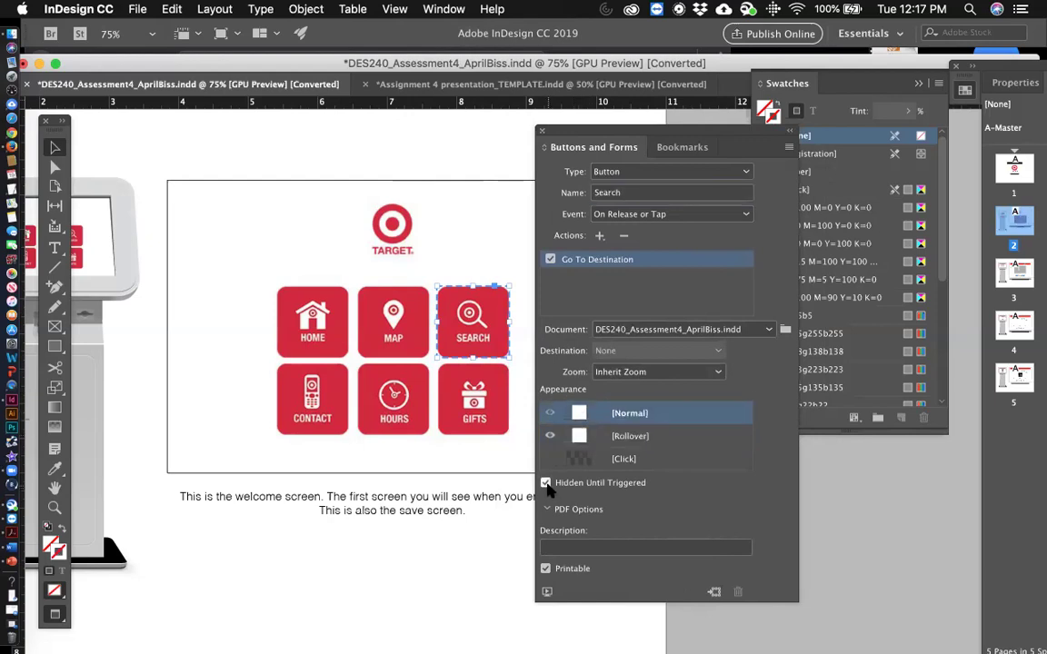
pyautogui.click(546, 485)
# Step: Look through the destination document choices, PDF options and Buttons and Forms display options for the SEARCH button
pyautogui.click(769, 328)
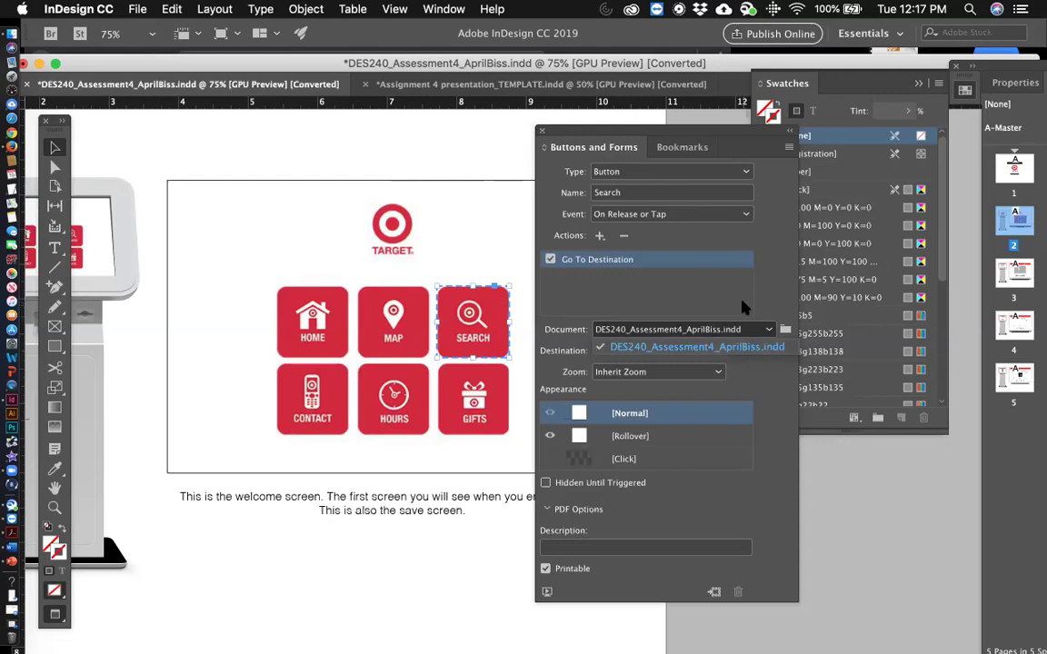
pyautogui.click(744, 305)
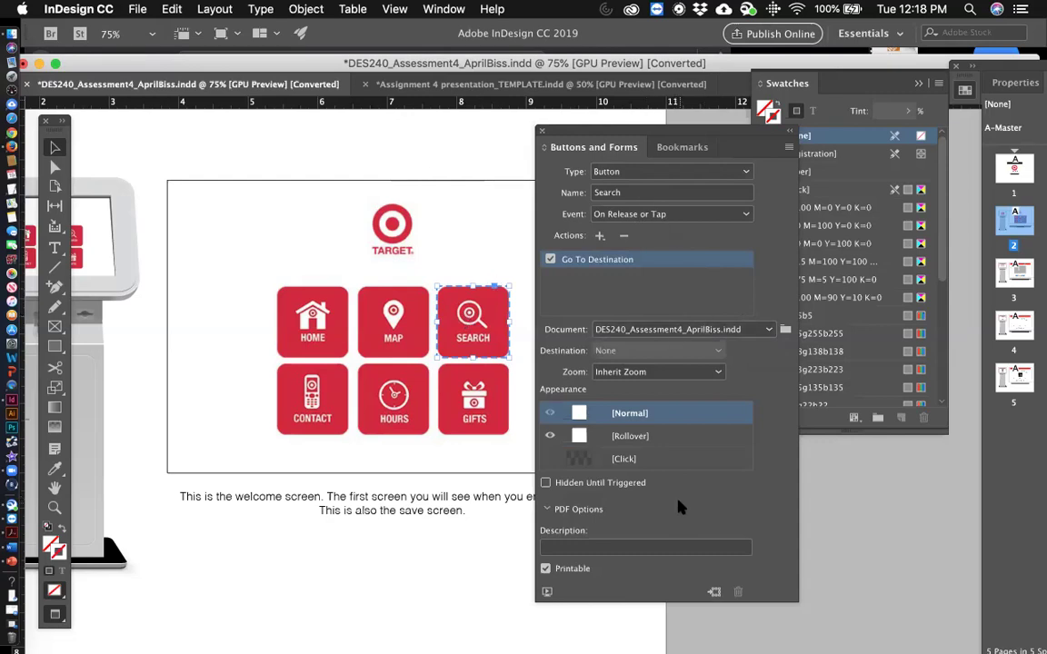
pyautogui.click(547, 510)
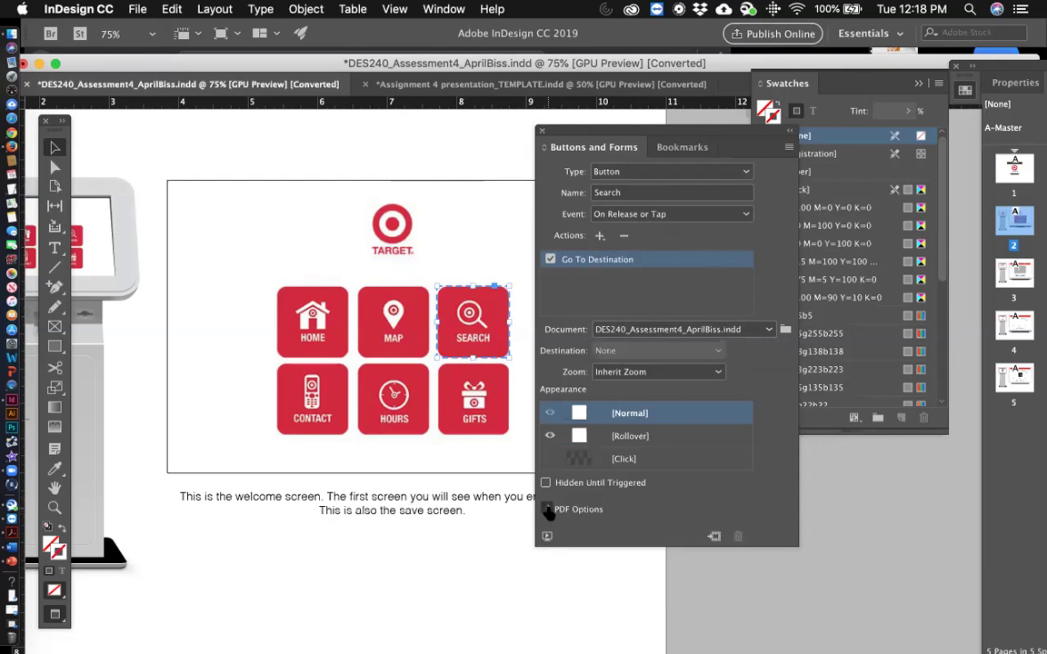
pyautogui.click(547, 510)
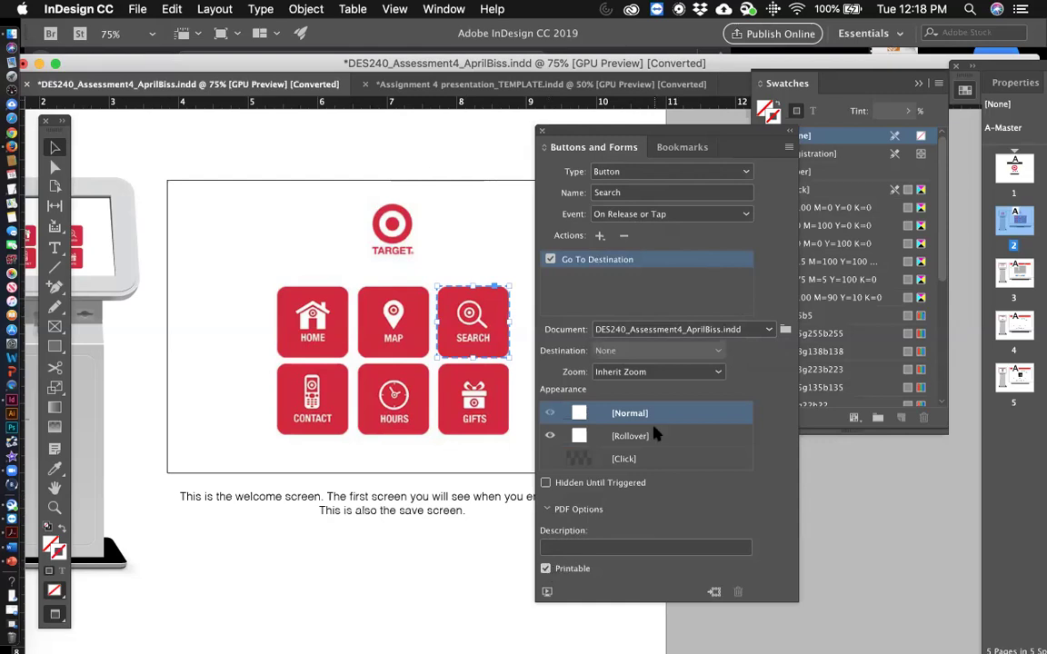
pyautogui.click(789, 147)
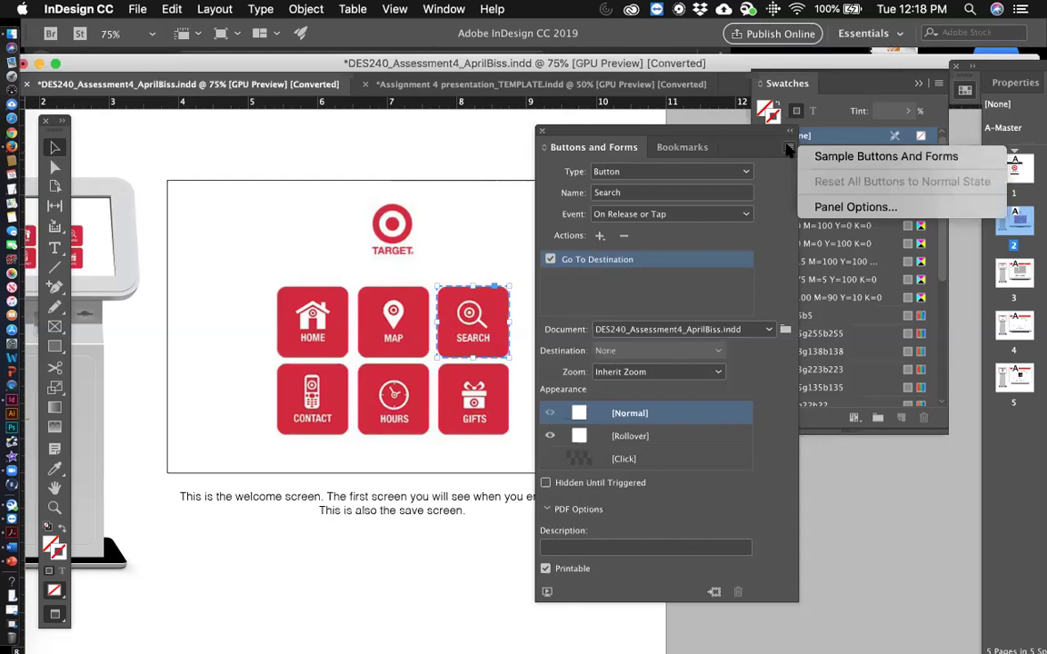
pyautogui.click(804, 207)
pyautogui.click(570, 275)
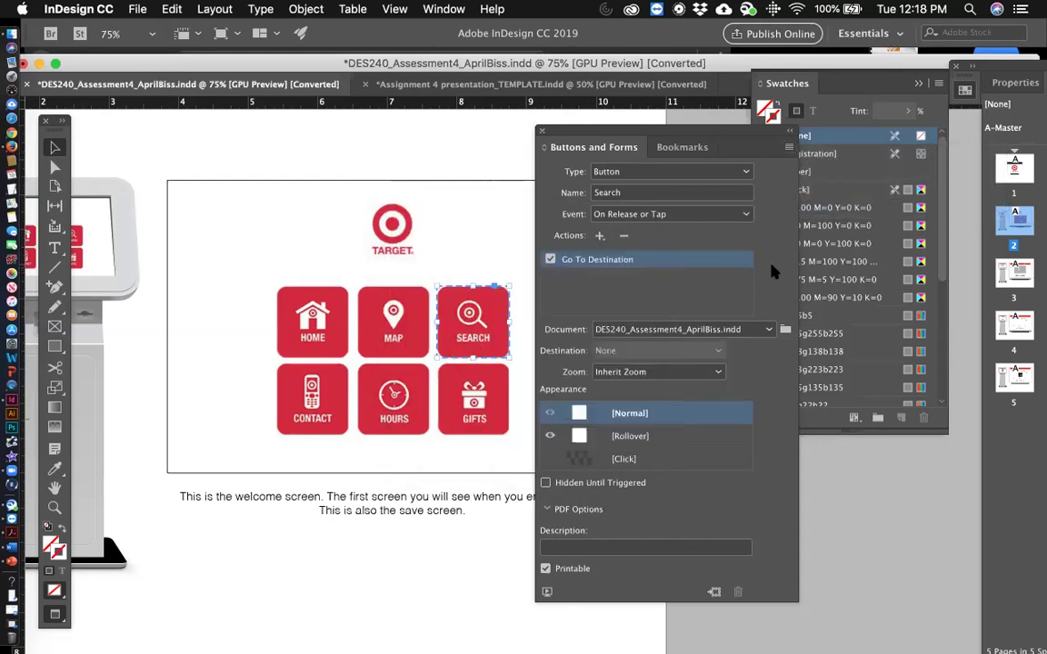
# Step: Reset the SEARCH button by switching its type to Check Box and back to Button
pyautogui.click(745, 173)
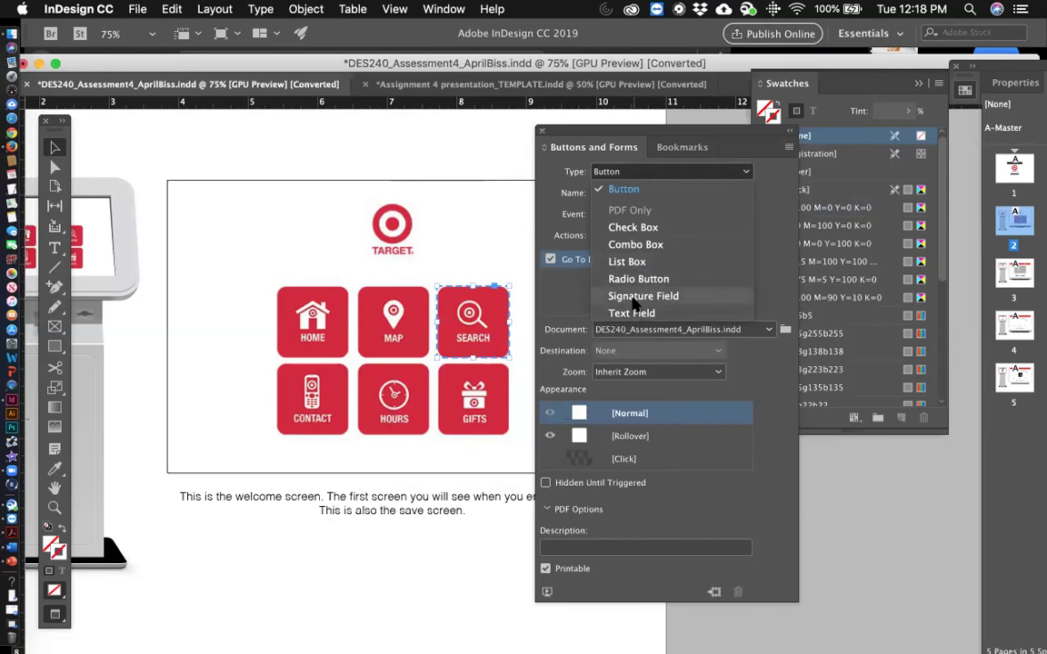
pyautogui.click(630, 229)
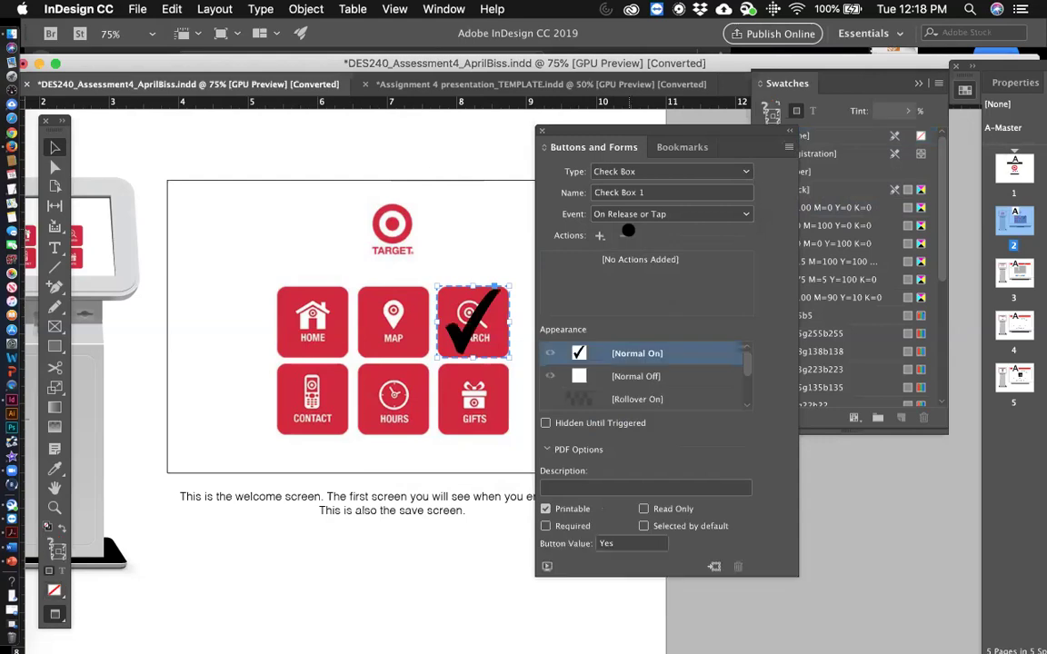
pyautogui.click(718, 196)
pyautogui.click(672, 172)
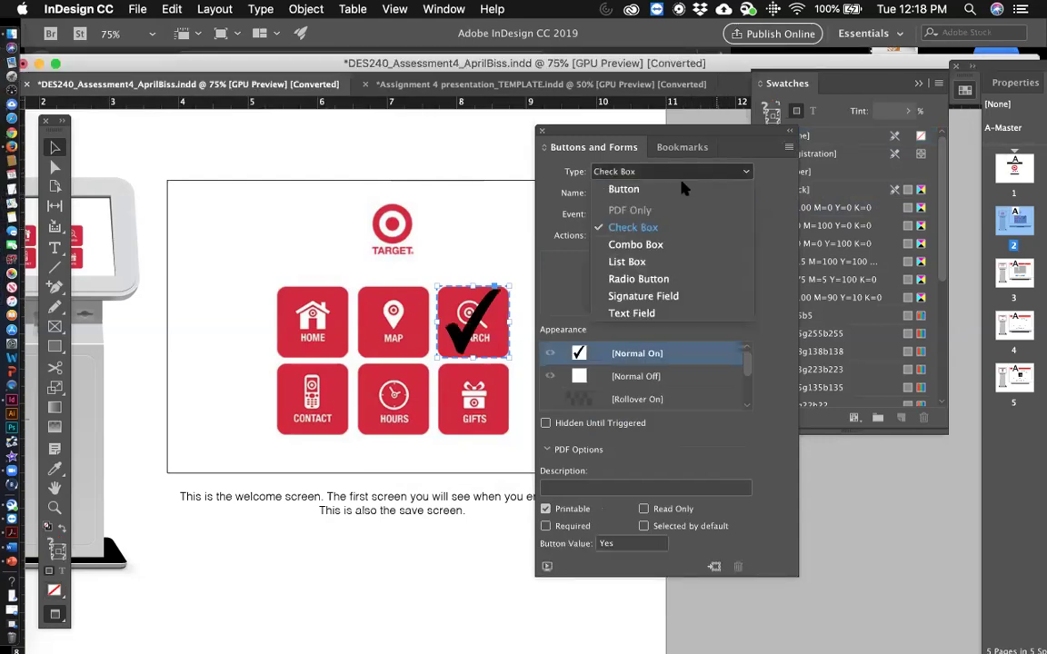
pyautogui.click(674, 189)
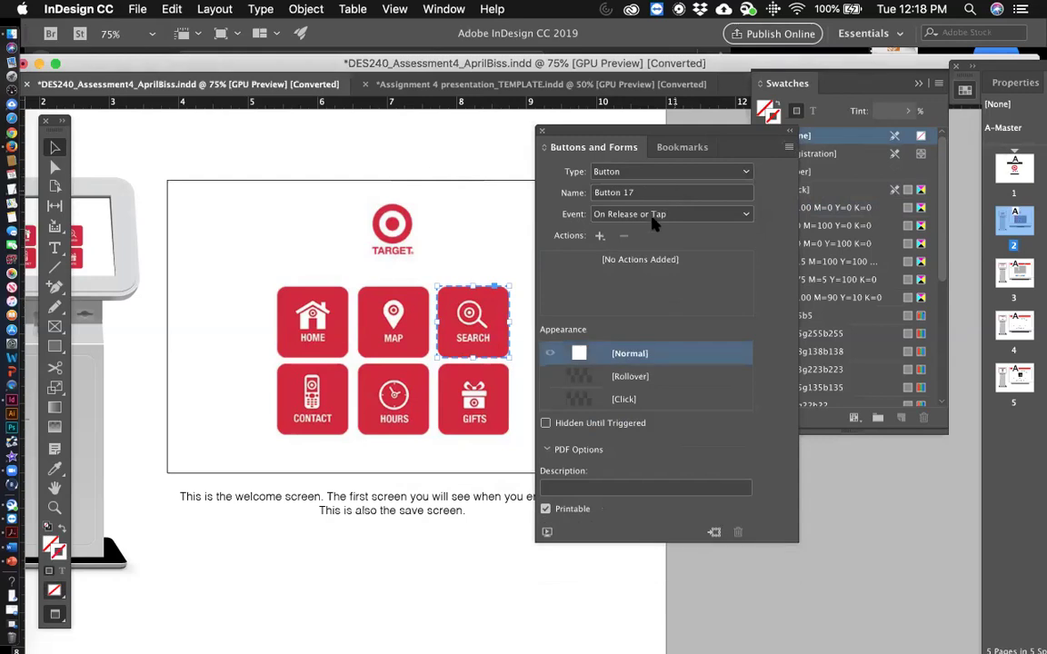
# Step: Try the SEARCH tile as a Text Field with a Go To Destination action and return it to the Button type
pyautogui.click(598, 236)
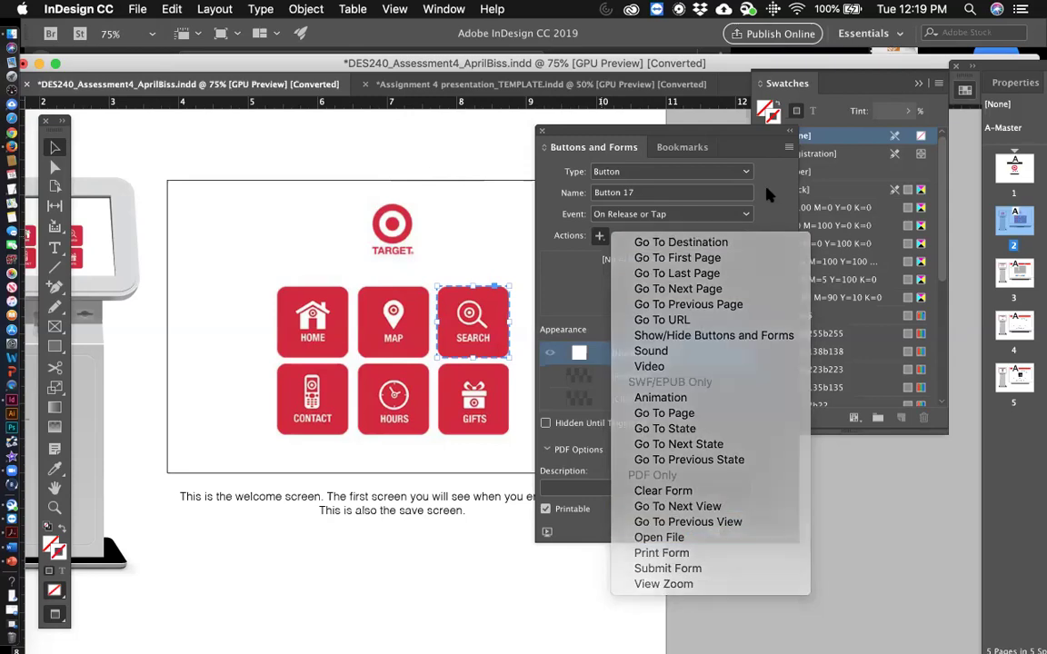
pyautogui.click(765, 161)
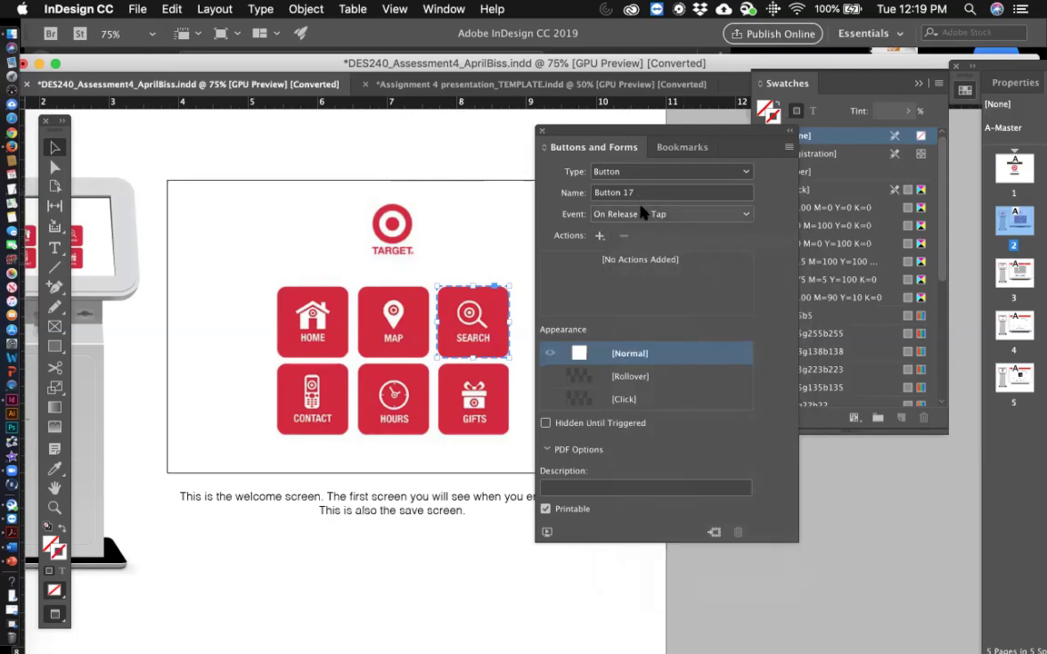
pyautogui.click(733, 171)
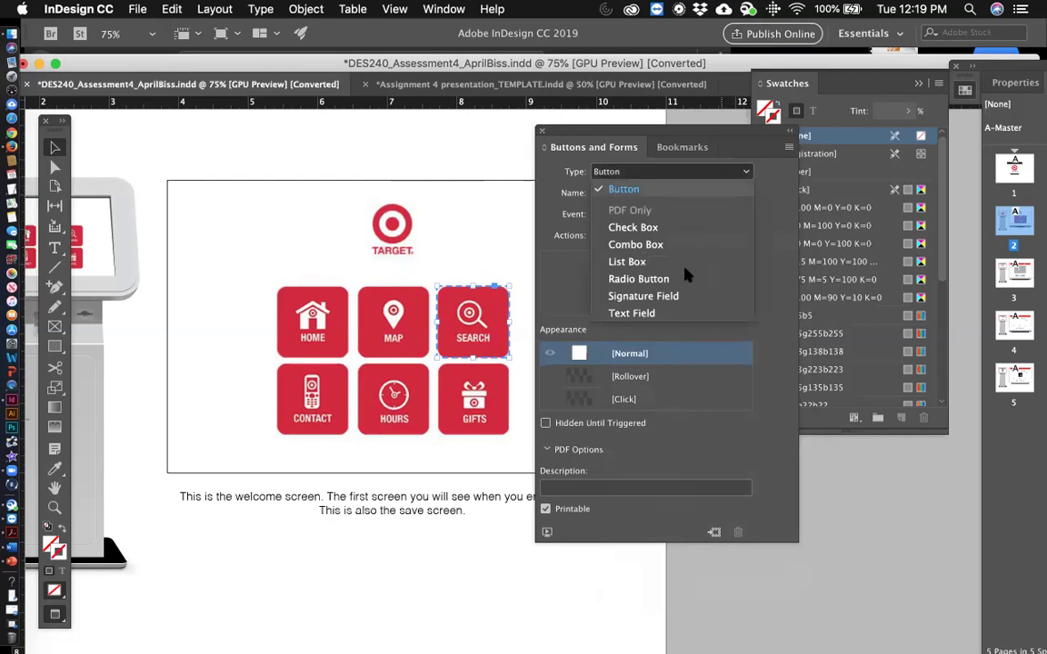
pyautogui.click(662, 313)
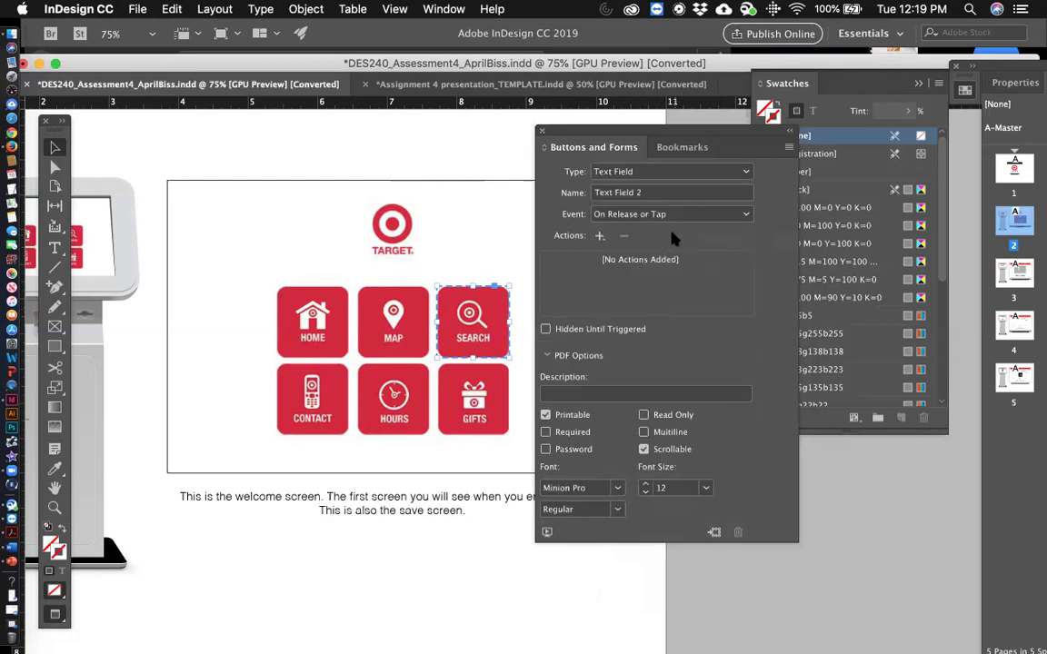
pyautogui.click(602, 235)
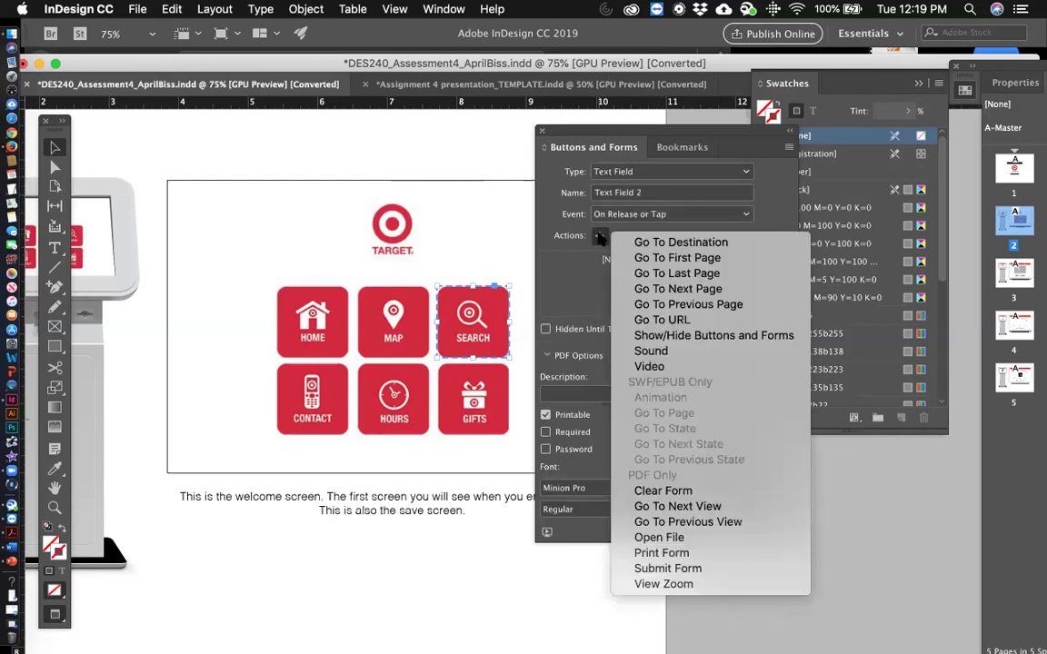
pyautogui.click(647, 242)
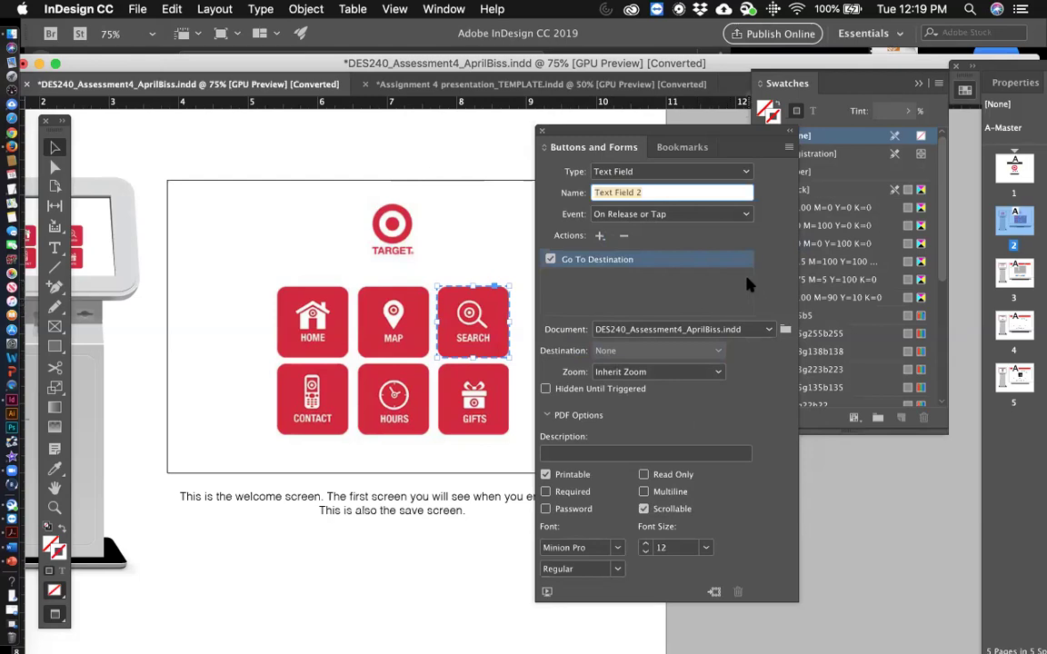
pyautogui.click(746, 173)
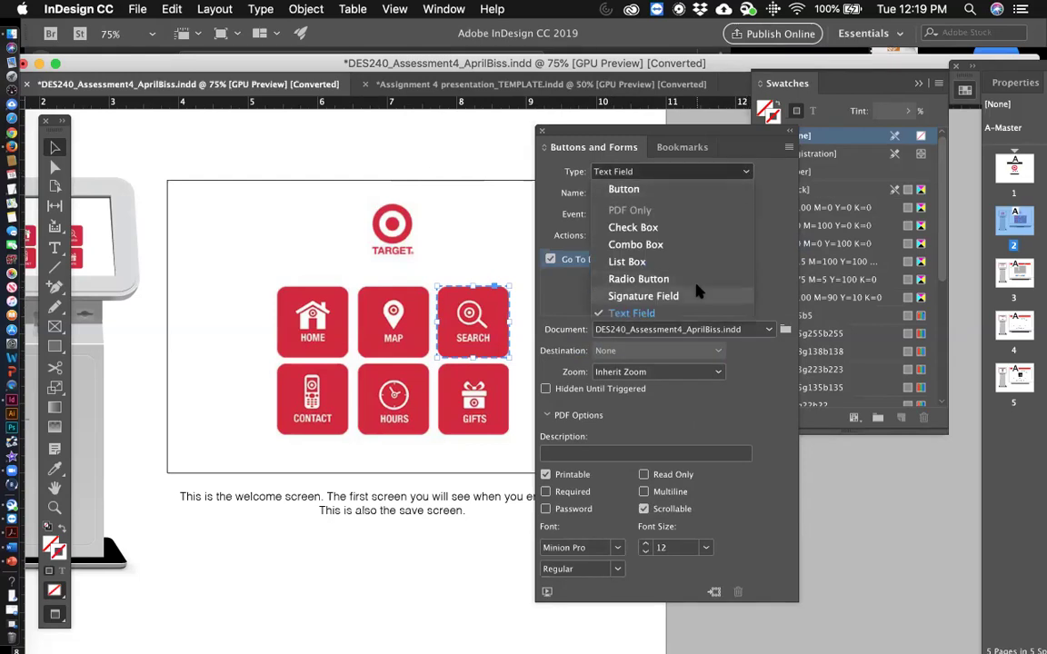
pyautogui.click(687, 189)
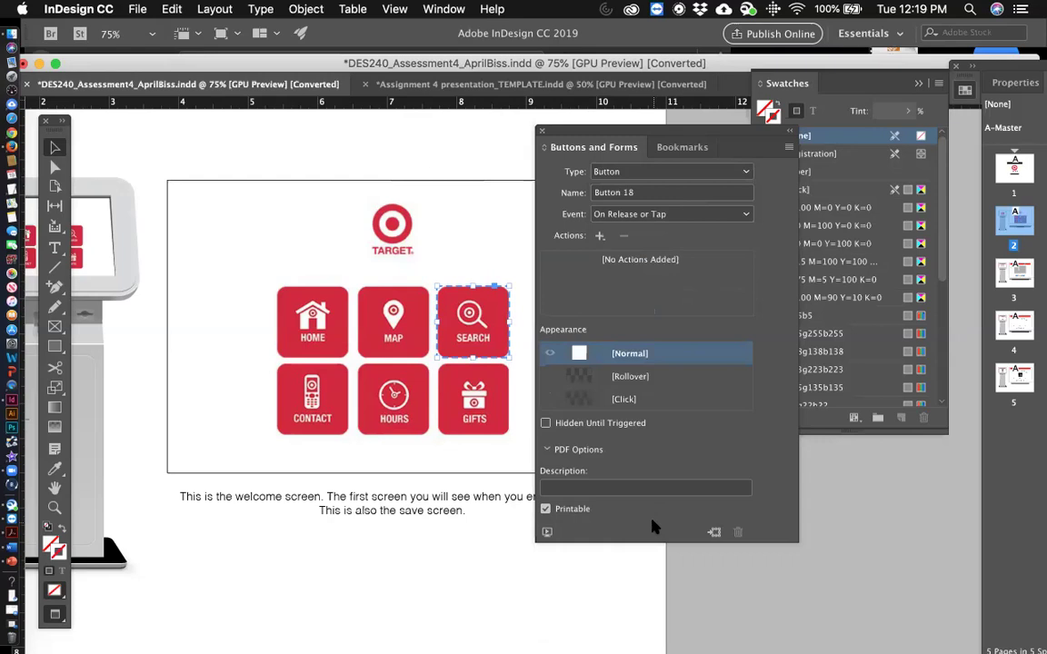
# Step: Check which Object States options are available for the SEARCH button and close them again
pyautogui.moveTo(627, 130); pyautogui.dragTo(564, 134)
pyautogui.click(443, 9)
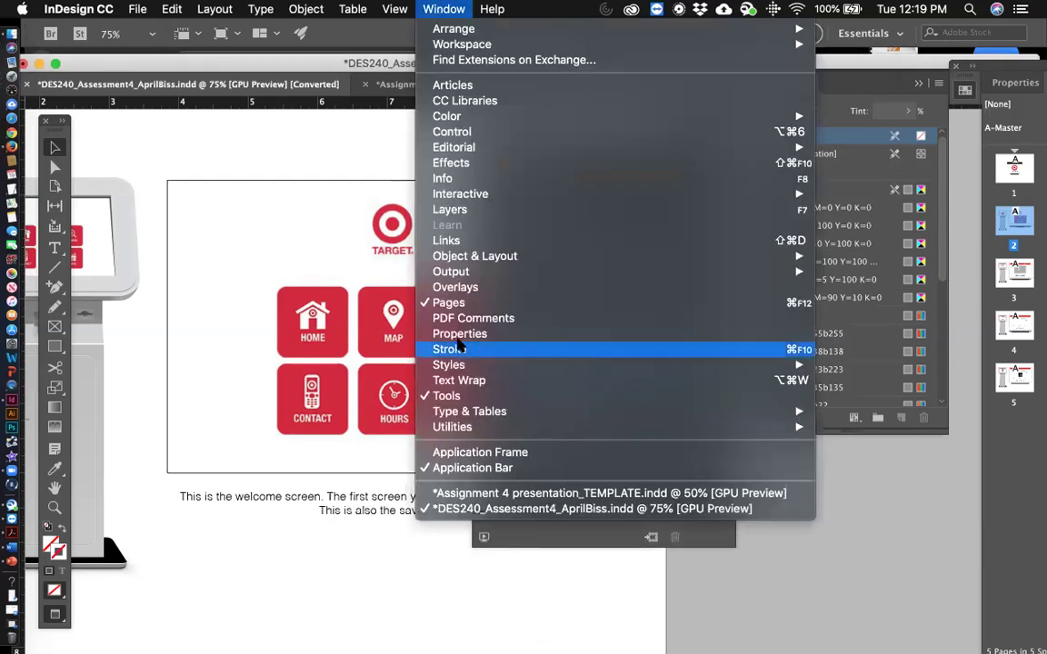
pyautogui.moveTo(464, 259)
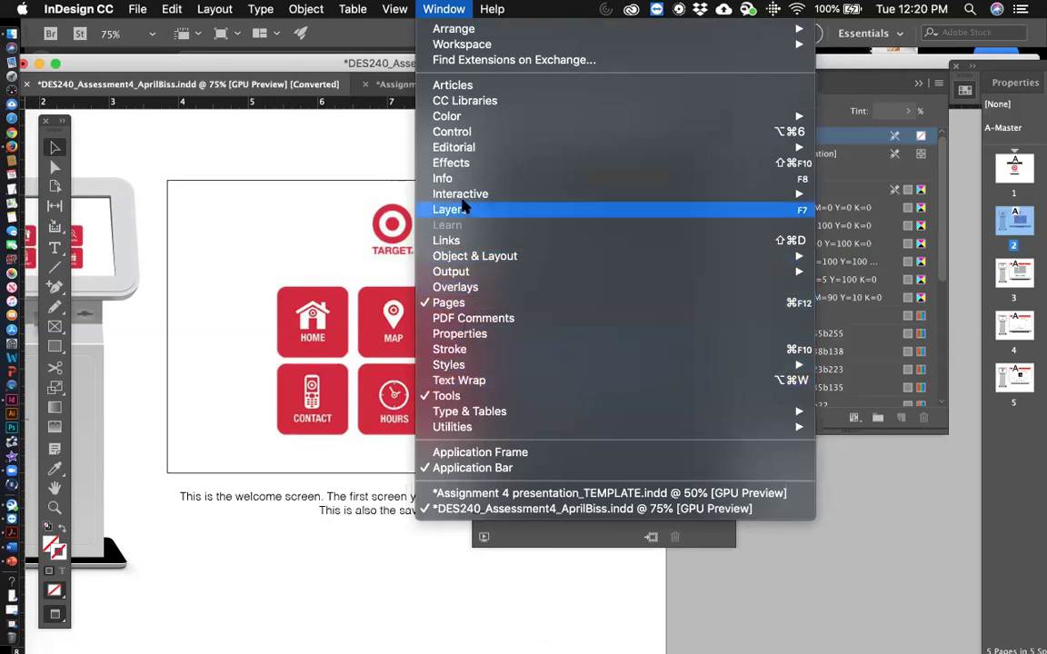
pyautogui.moveTo(636, 194)
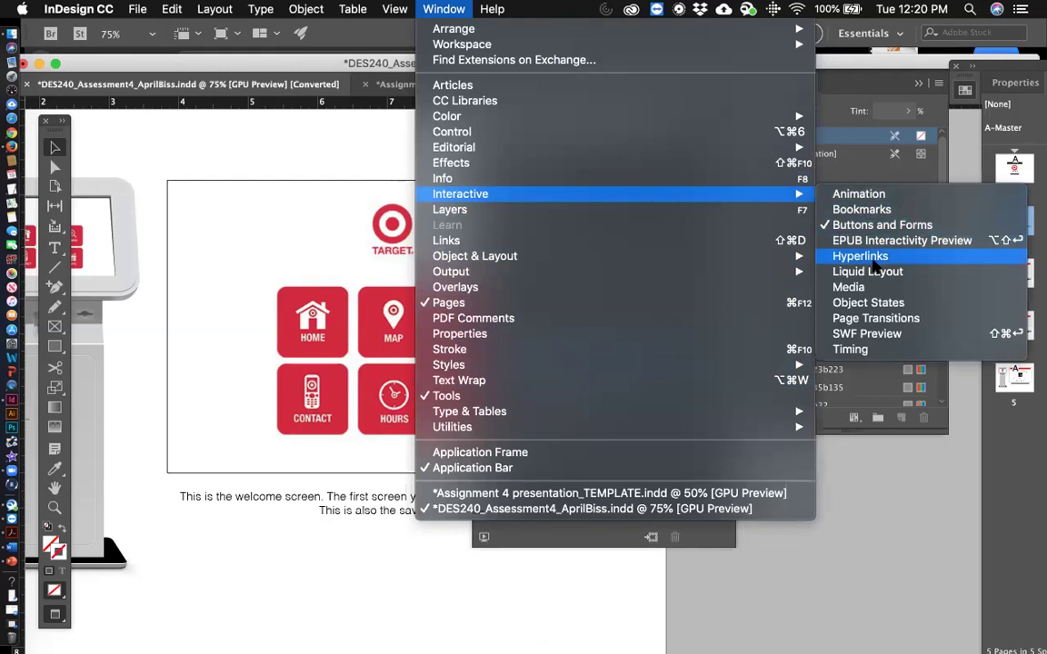
pyautogui.click(871, 302)
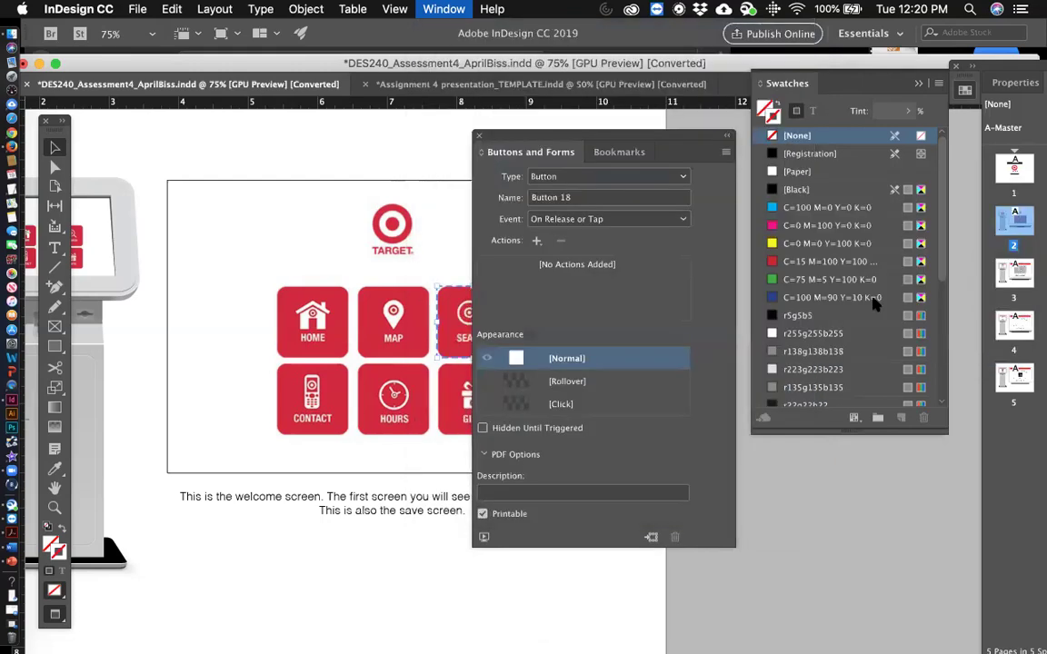
pyautogui.click(691, 332)
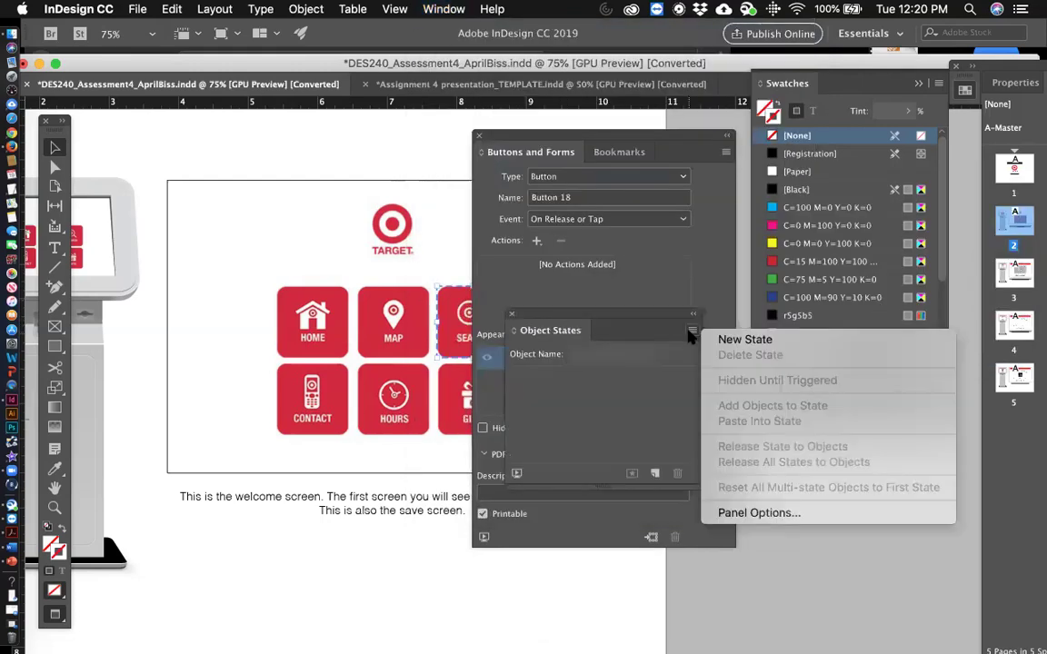
pyautogui.click(691, 334)
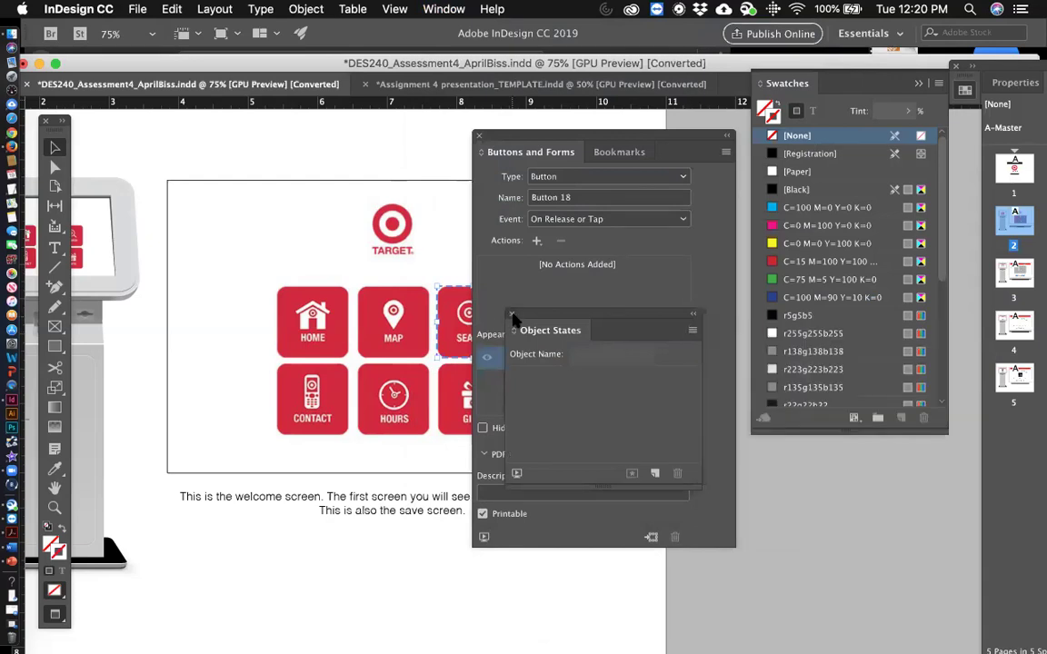
pyautogui.click(511, 314)
# Step: Bring back the Buttons and Forms settings and place them clear of the welcome screen's tiles
pyautogui.click(452, 9)
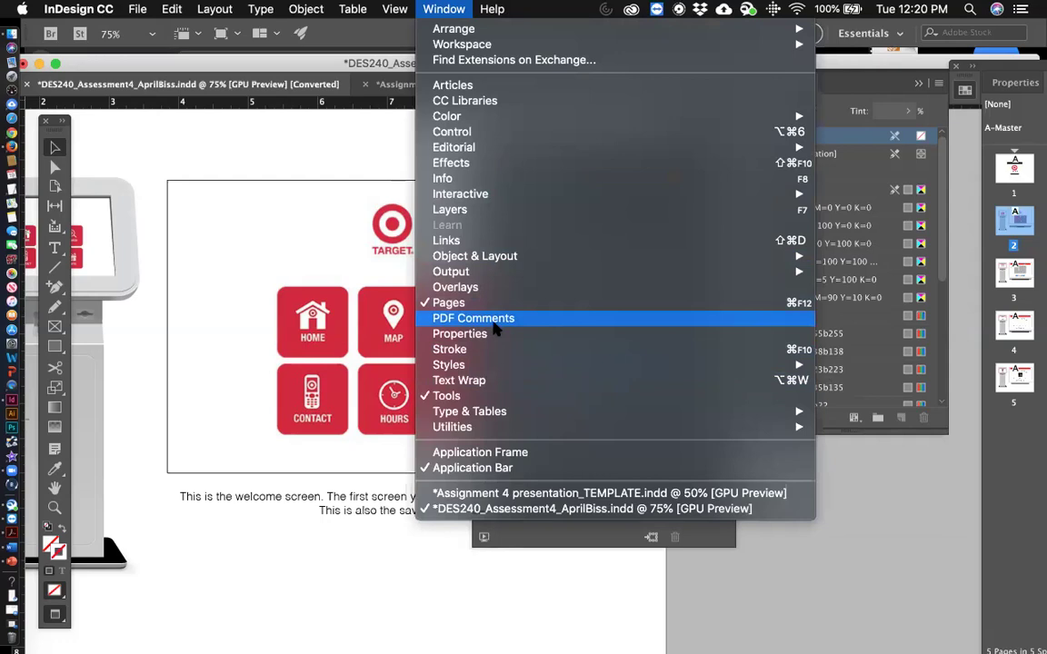
pyautogui.moveTo(479, 195)
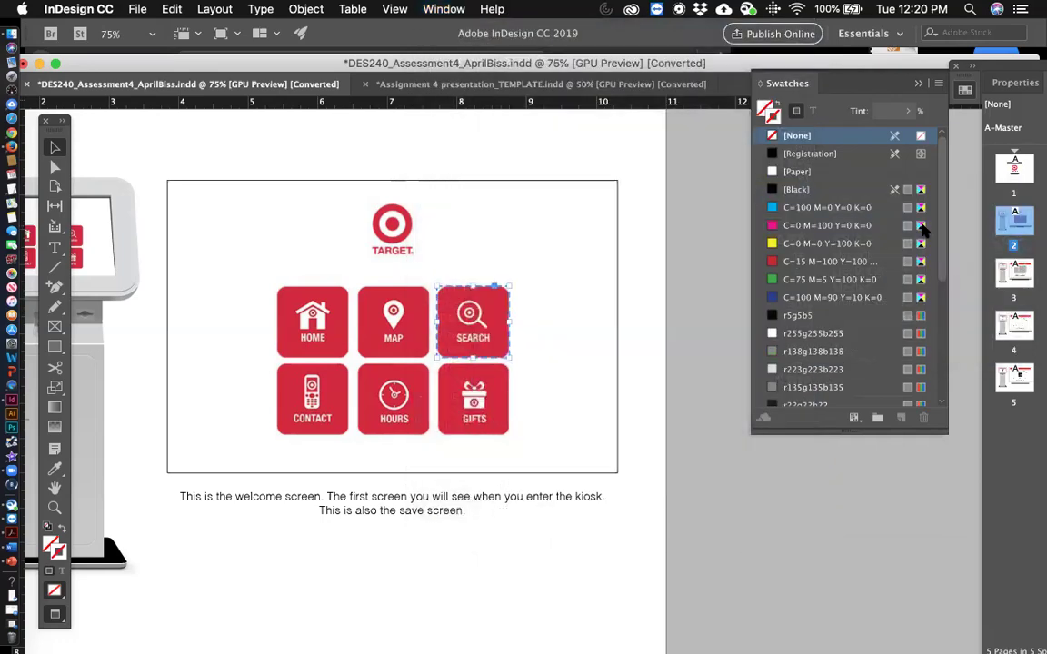
pyautogui.click(834, 153)
pyautogui.click(450, 9)
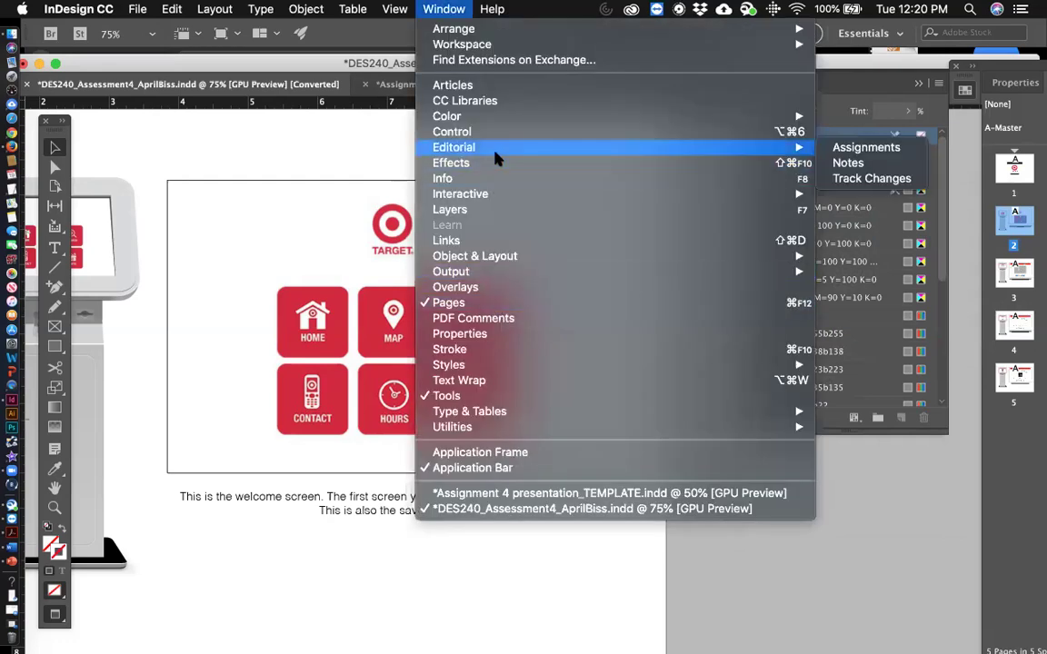
pyautogui.moveTo(732, 197)
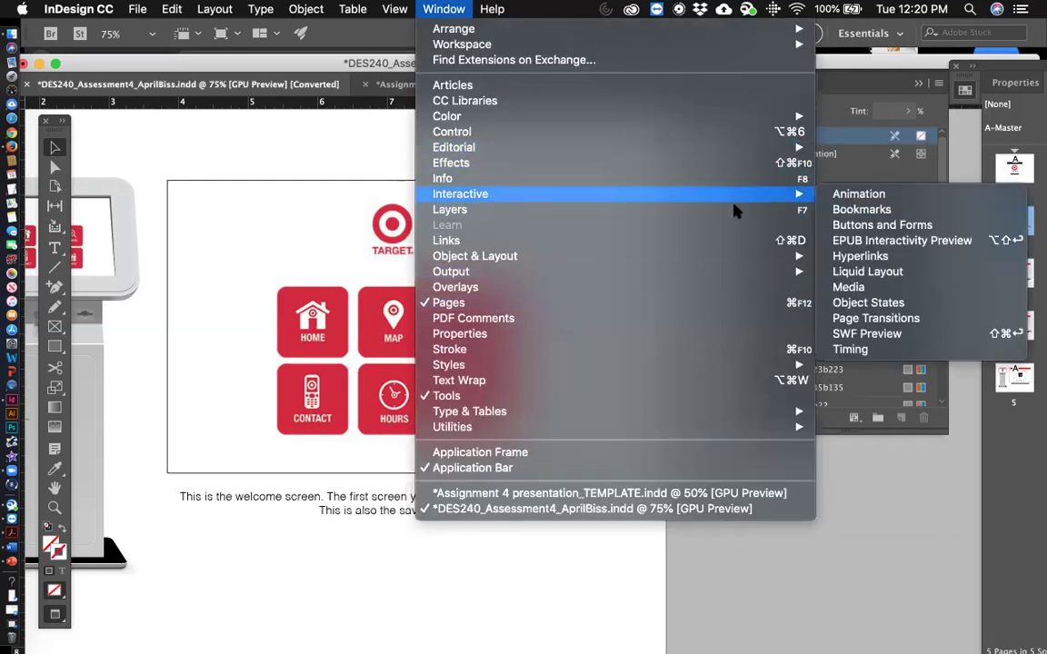
pyautogui.click(875, 225)
pyautogui.moveTo(557, 141); pyautogui.dragTo(667, 153)
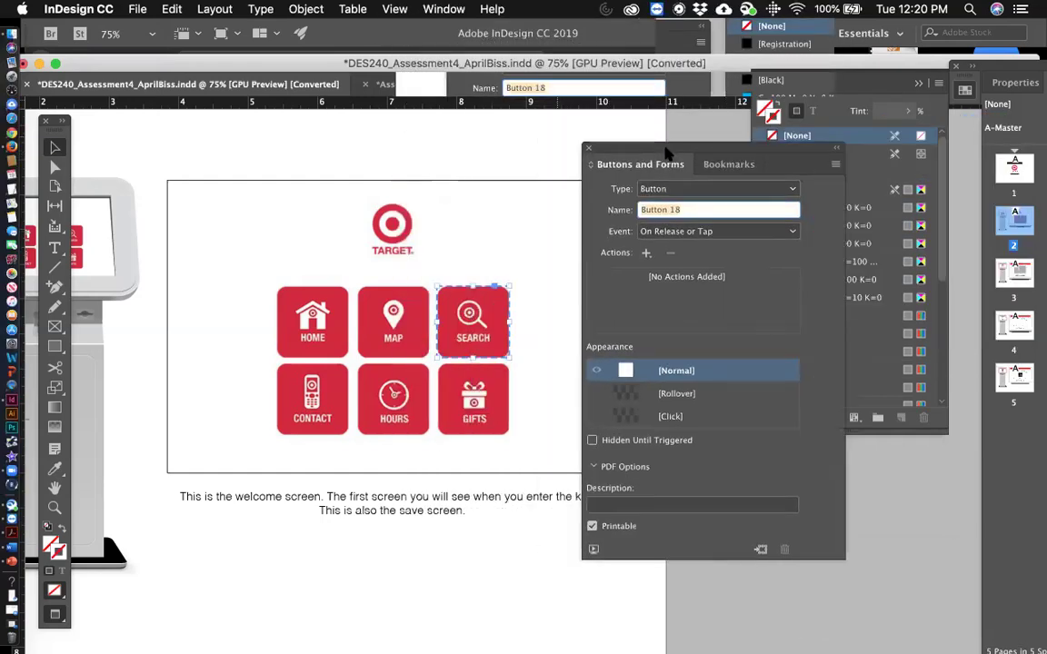
# Step: Check the MAP button's action and add a Go To Last Page action to the SEARCH button's On Release or Tap event
pyautogui.click(392, 240)
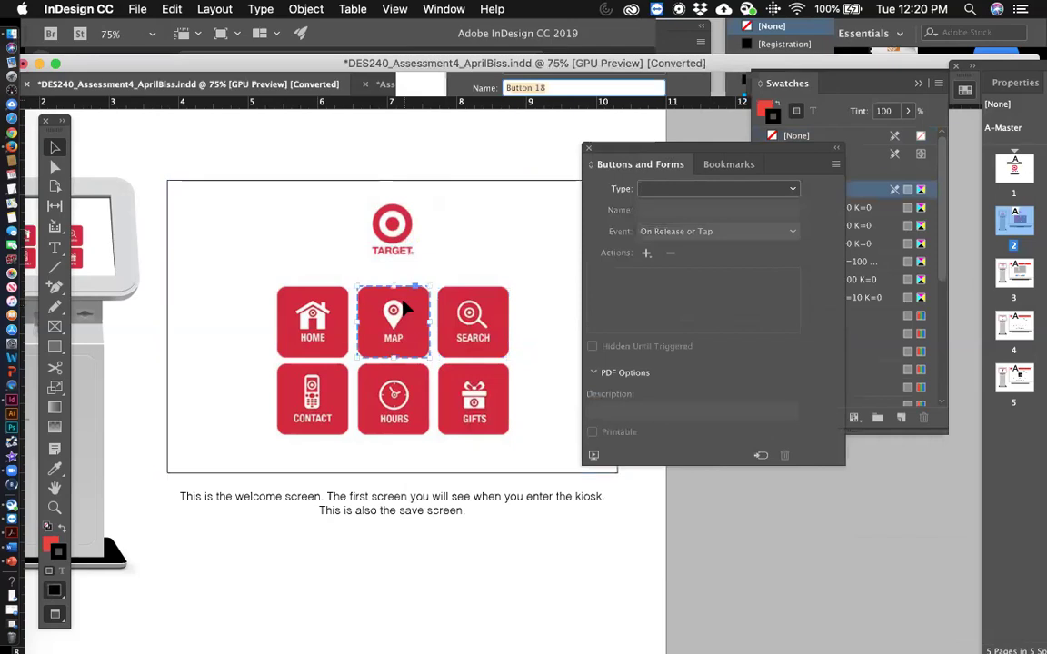
pyautogui.doubleClick(406, 312)
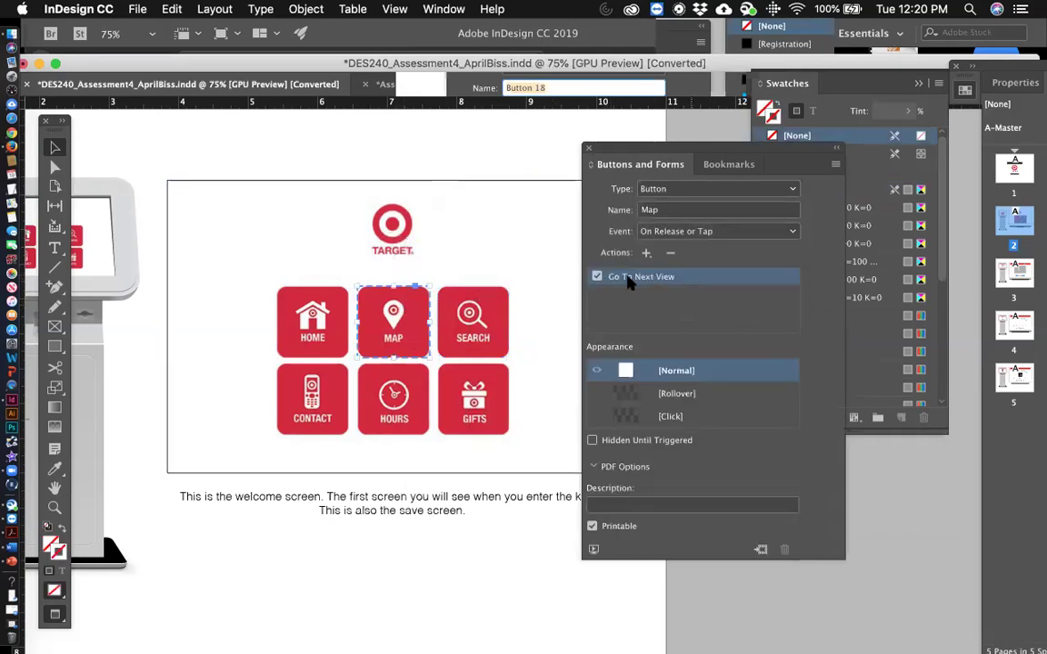
pyautogui.click(463, 309)
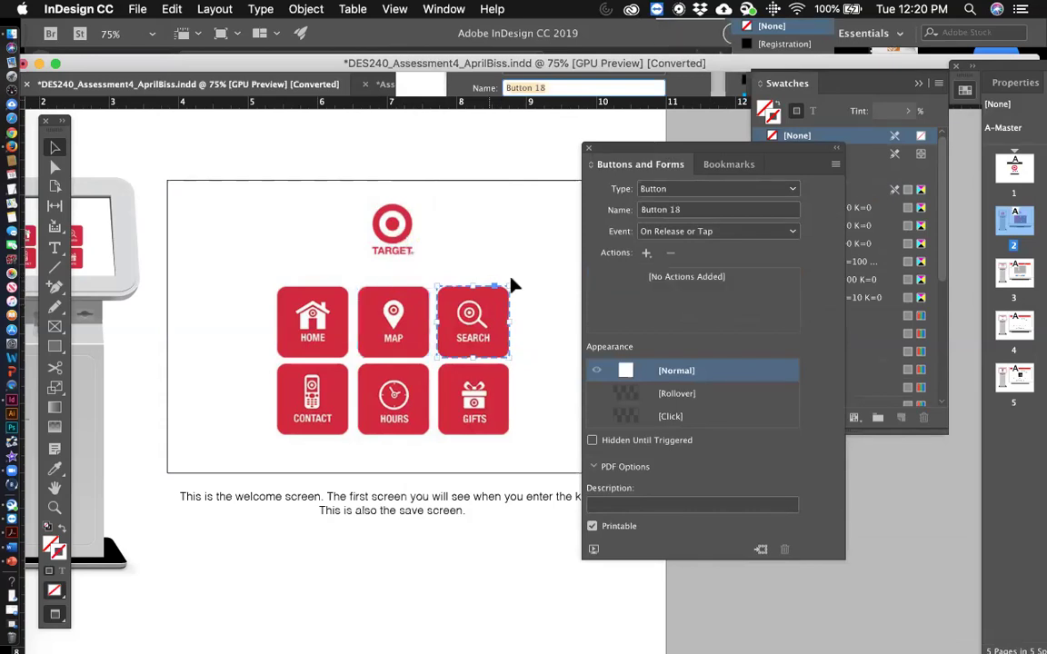
pyautogui.click(646, 253)
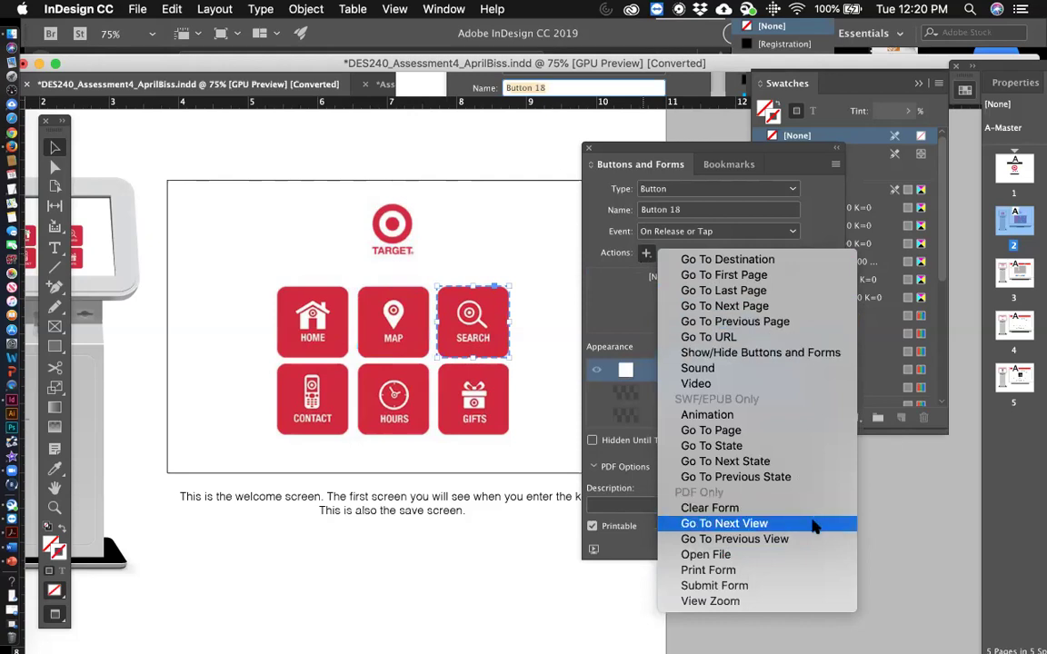
pyautogui.click(760, 290)
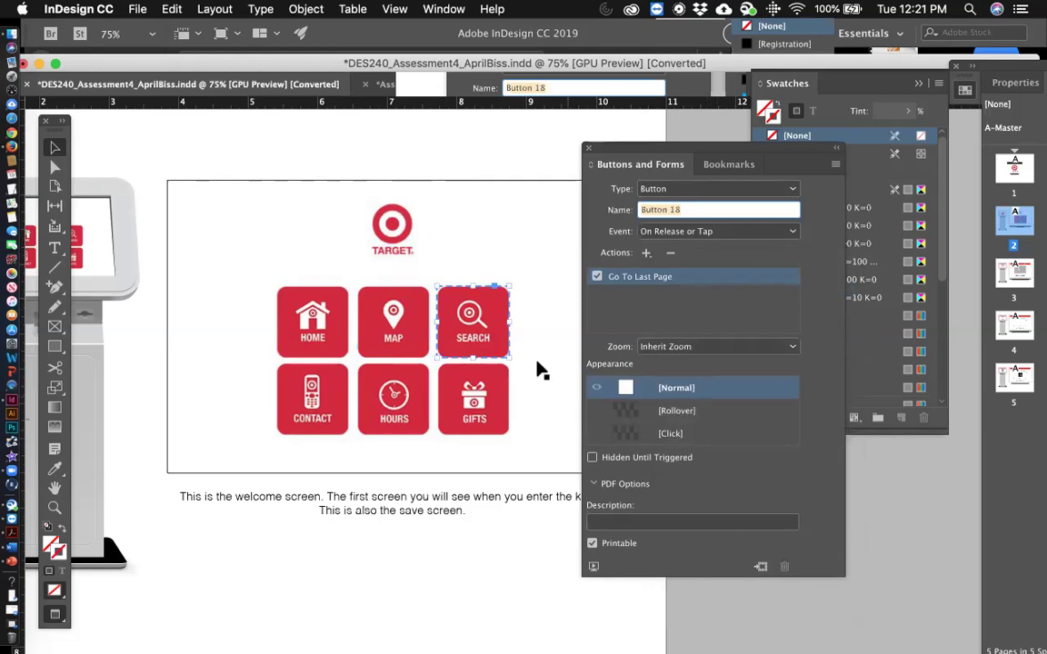
# Step: Check the page actions assigned to the CONTACT, HOURS, GIFTS and SEARCH tiles on the welcome screen
pyautogui.click(318, 420)
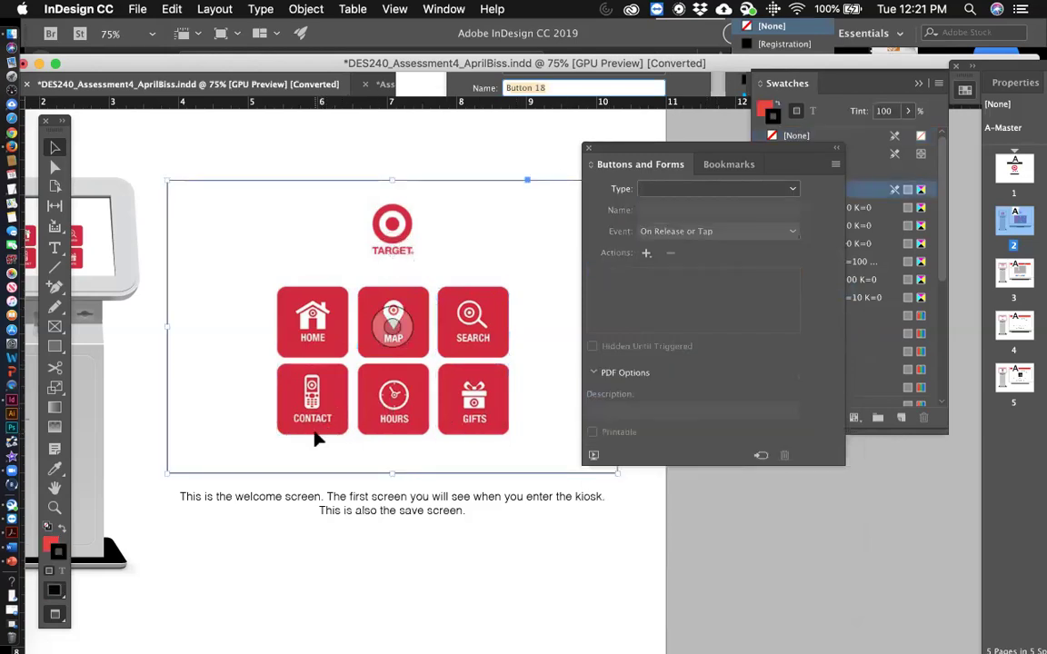
pyautogui.click(292, 415)
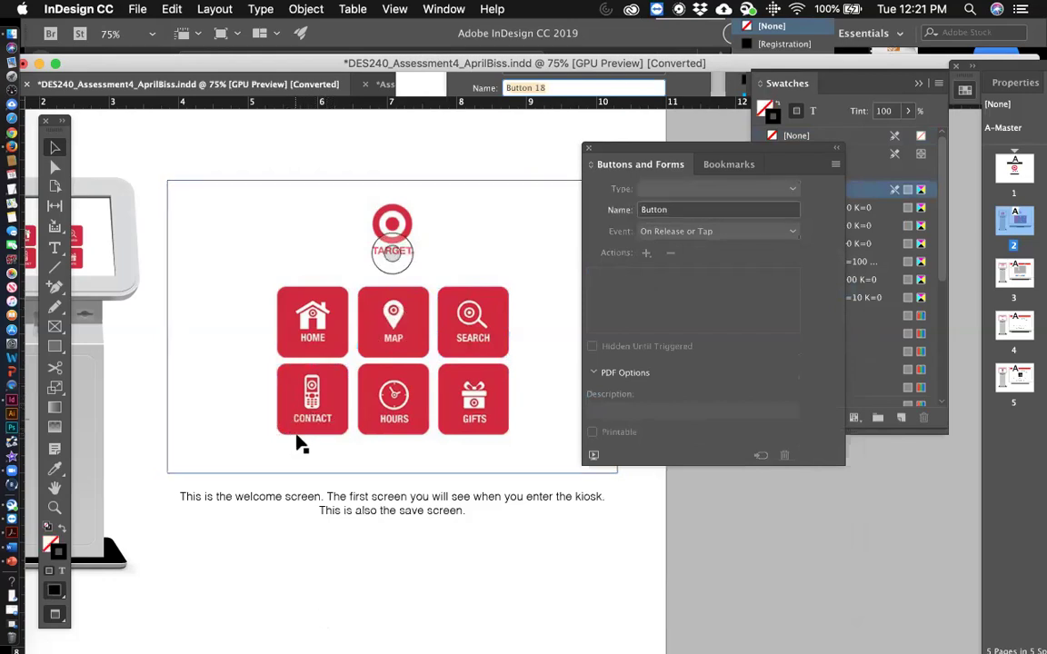
pyautogui.click(297, 436)
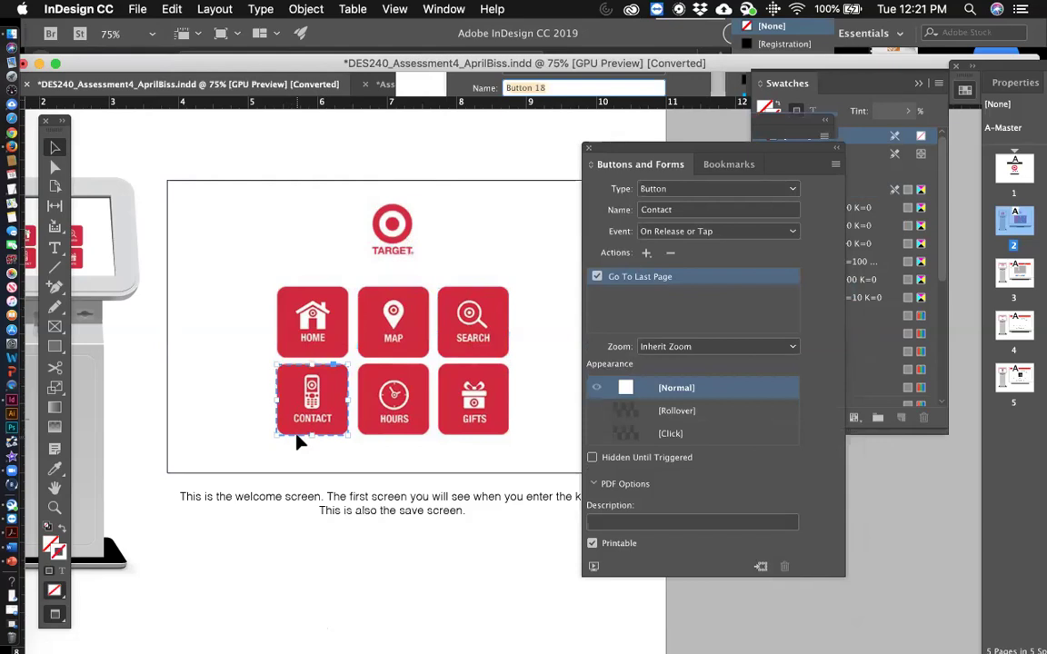
pyautogui.click(373, 434)
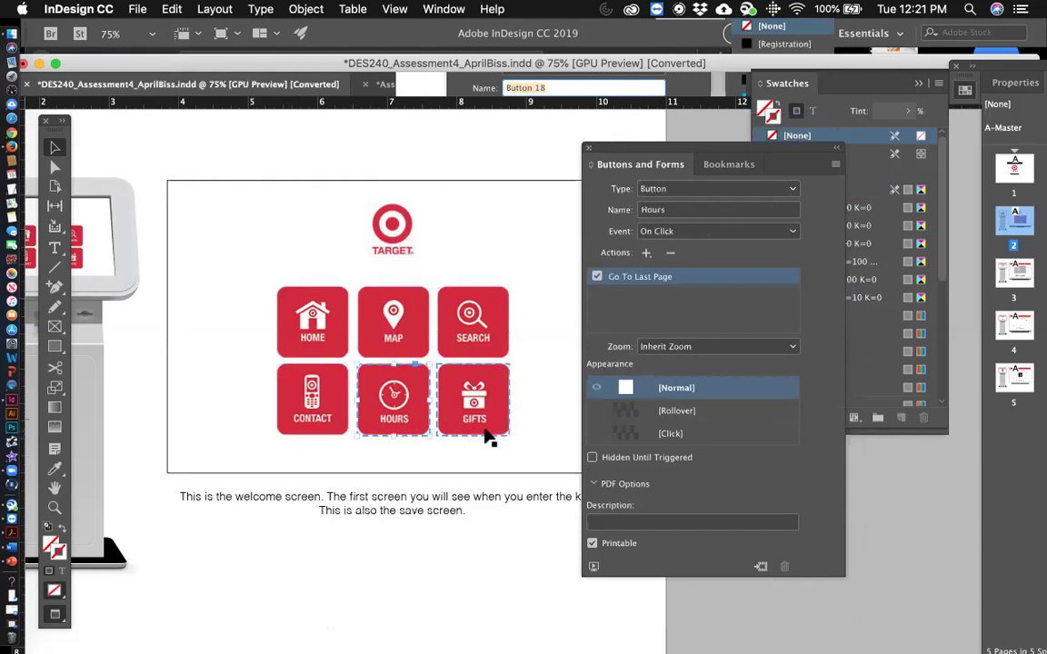
pyautogui.click(479, 434)
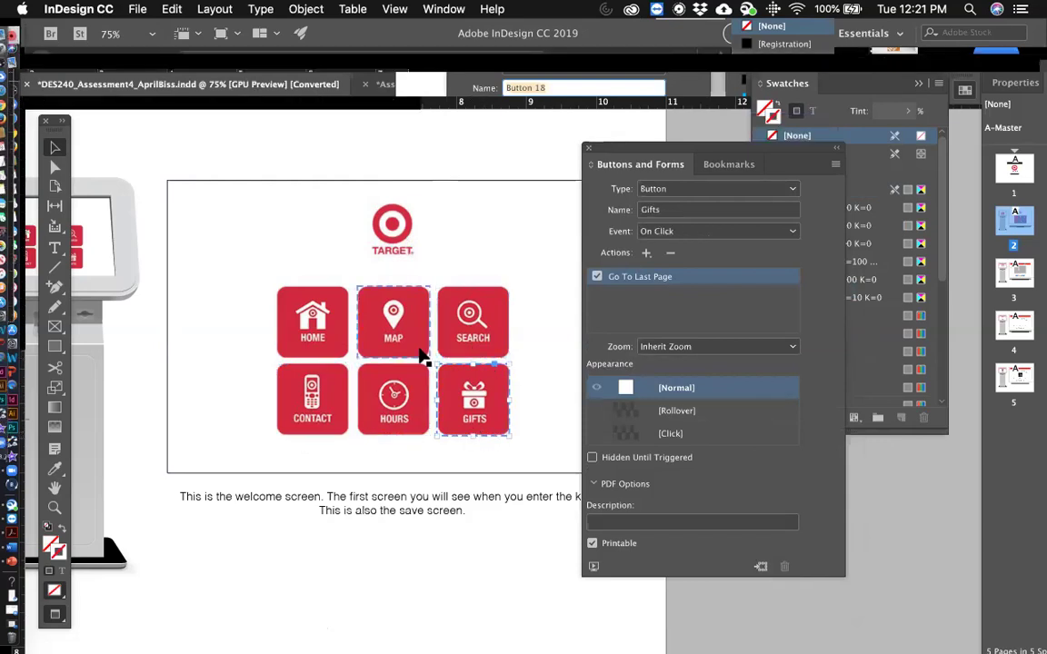
pyautogui.click(460, 351)
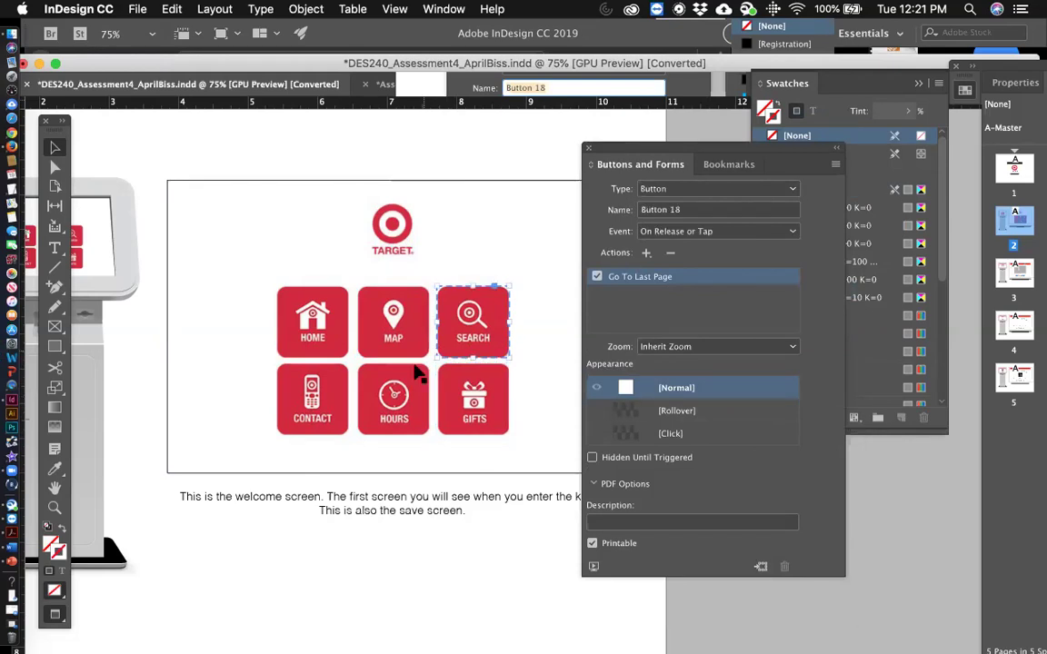
pyautogui.click(443, 519)
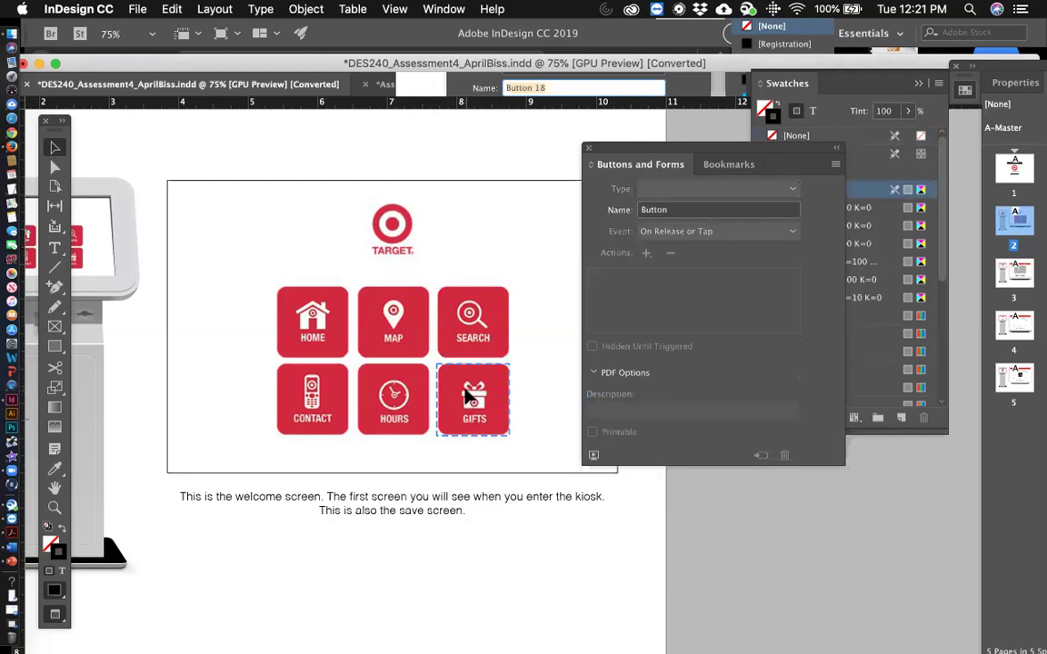
pyautogui.click(506, 415)
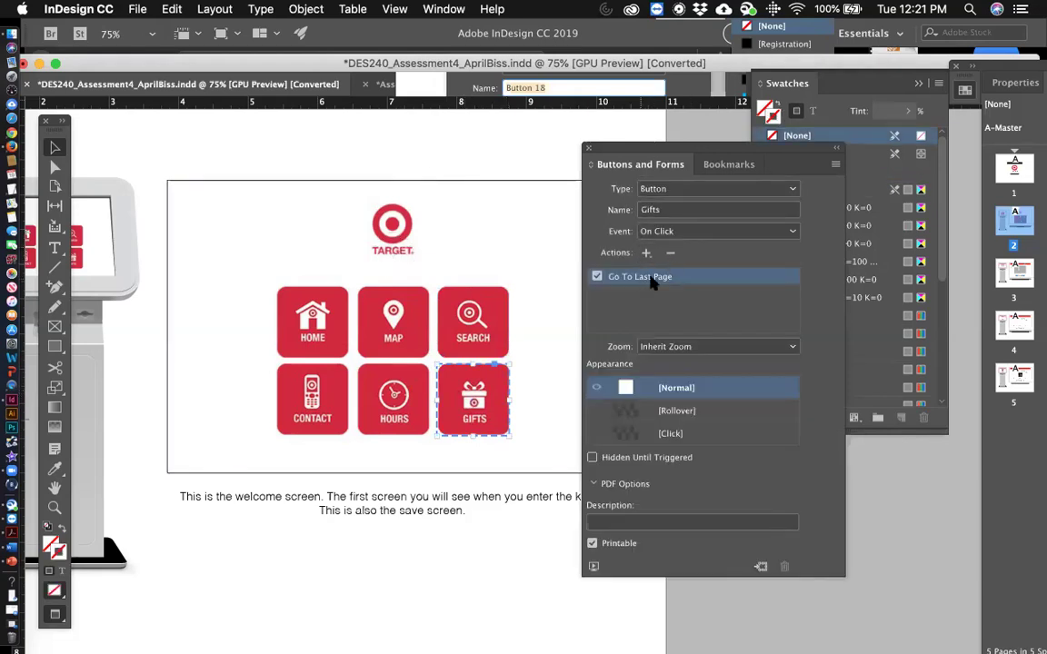
pyautogui.click(441, 592)
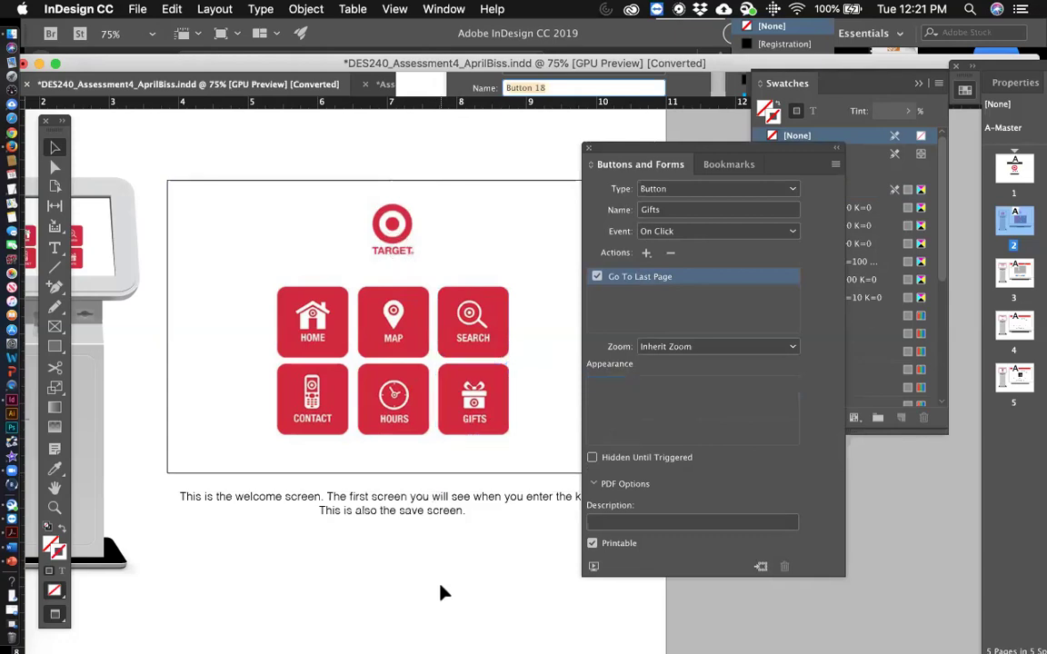
# Step: Save the converted document to the Desktop as an InDesign CC 2019 document, keeping its file name
pyautogui.click(137, 9)
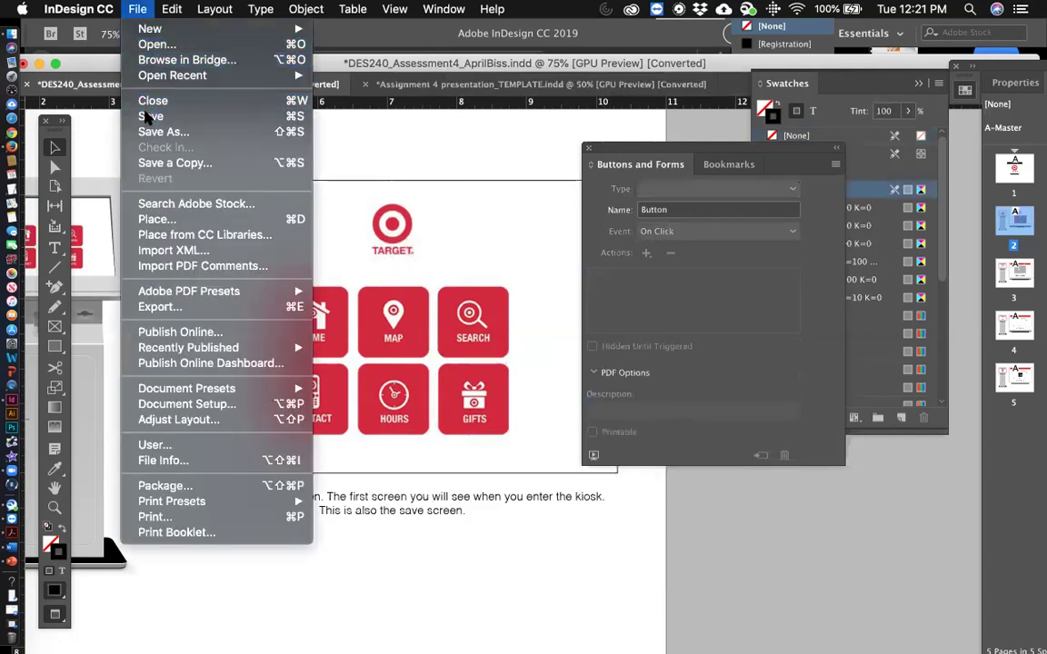
pyautogui.click(148, 116)
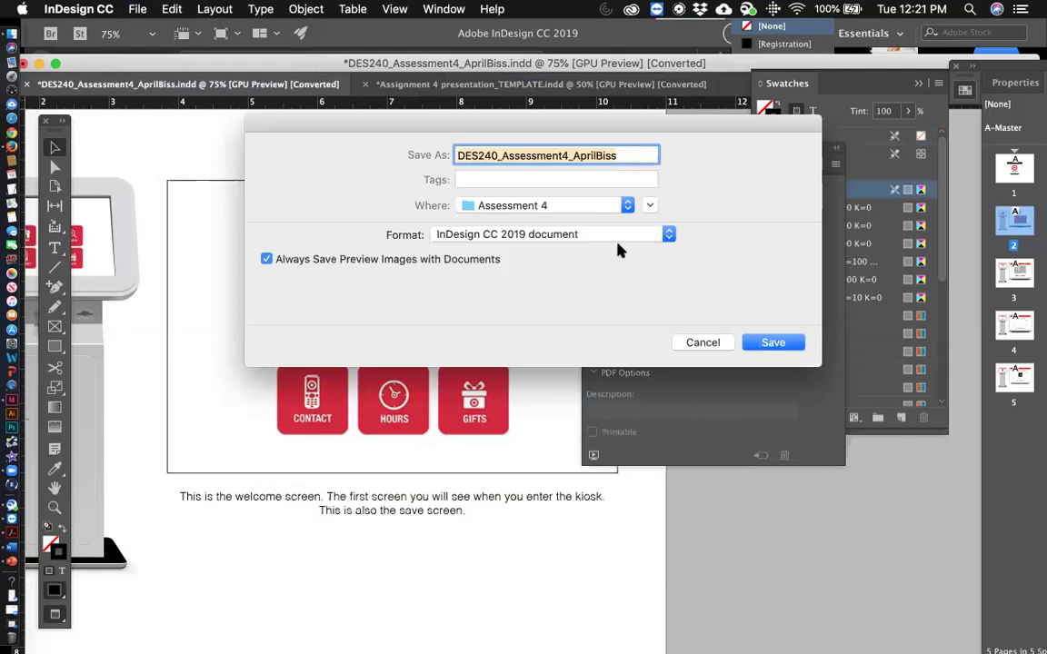
pyautogui.click(574, 207)
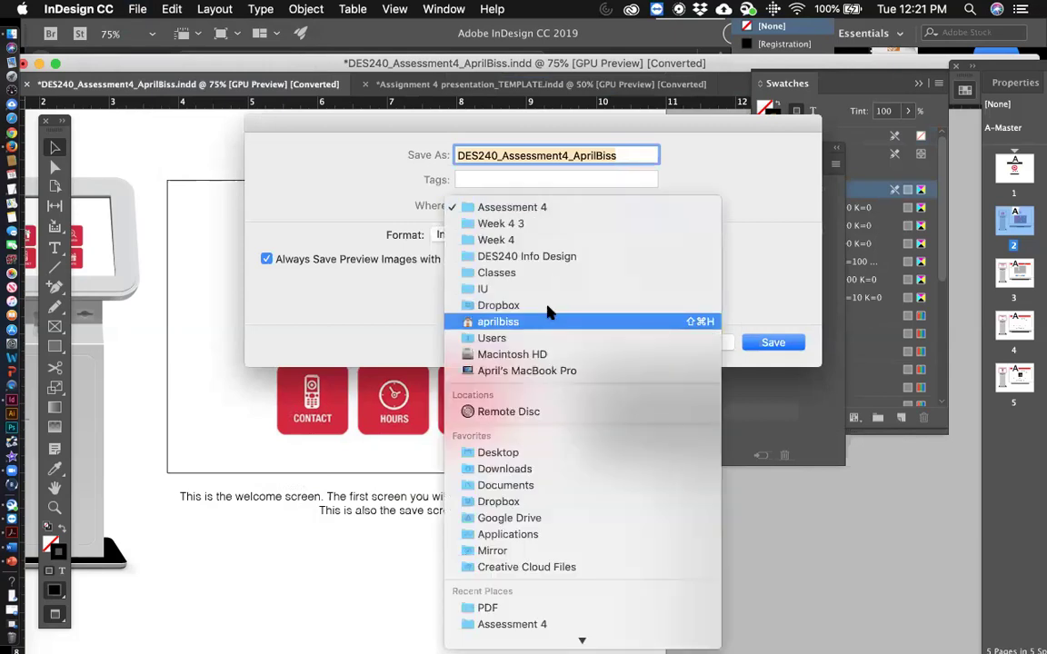
pyautogui.click(549, 452)
pyautogui.click(770, 343)
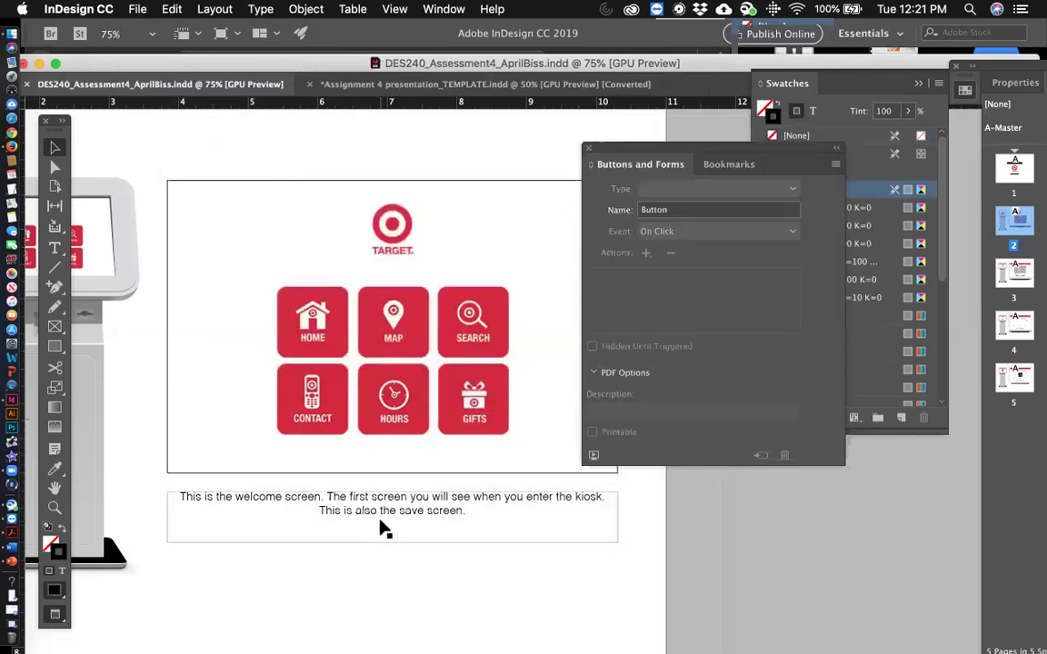
# Step: Draw a rectangle around the SEARCH label in the store map page's red navigation bar and set its stroke to None
pyautogui.hscroll(-5, 382, 529)
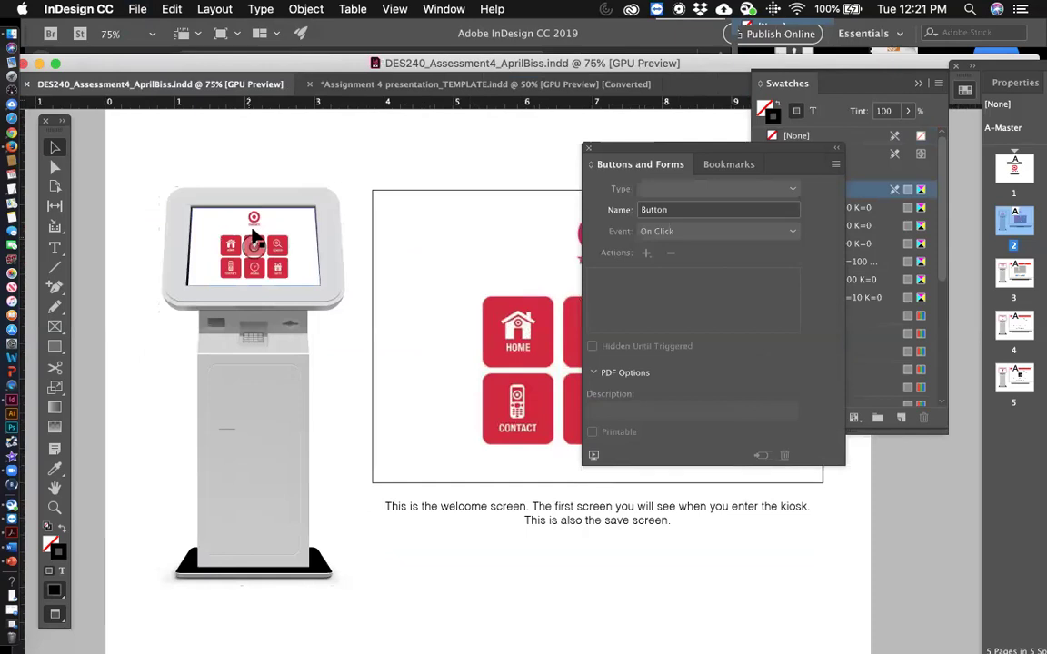
pyautogui.scroll(-10, 512, 467)
pyautogui.hscroll(3, 512, 470)
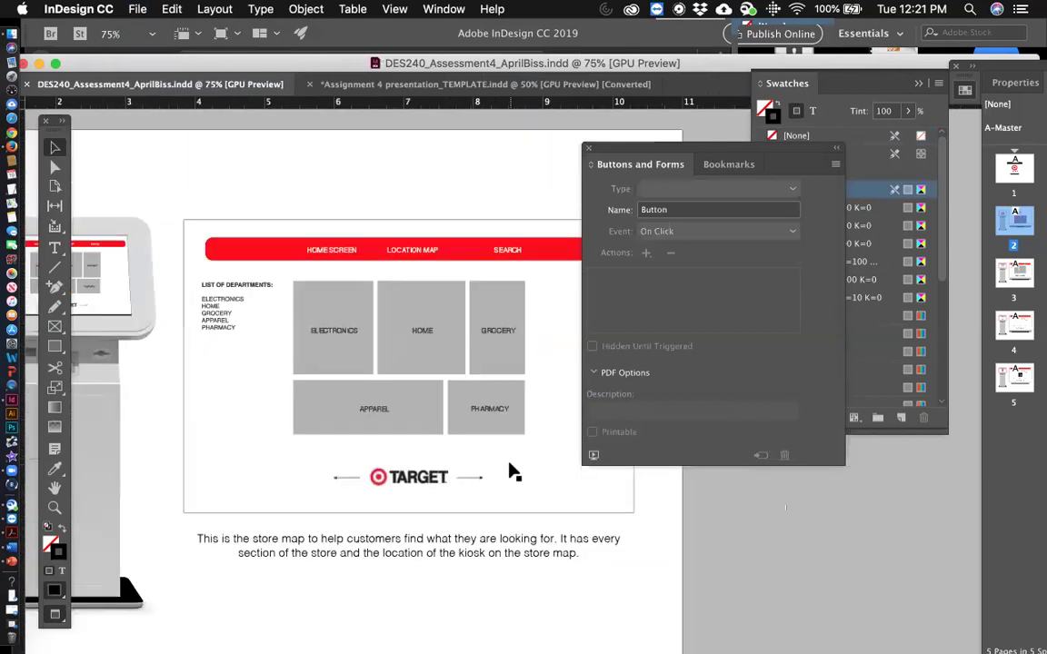
pyautogui.scroll(-3, 511, 471)
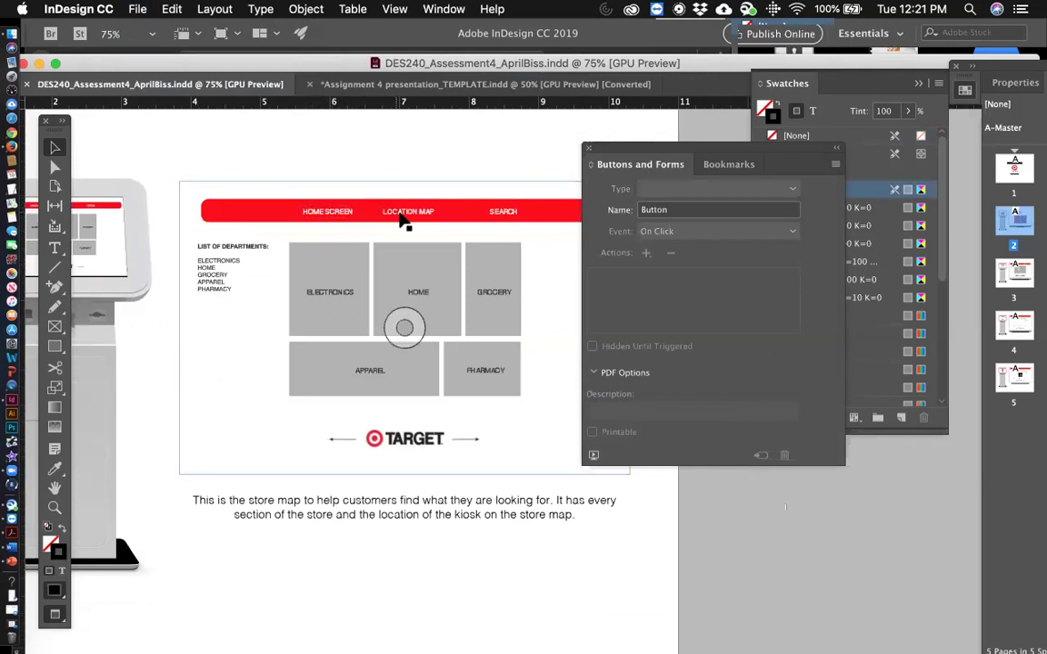
pyautogui.moveTo(630, 153); pyautogui.dragTo(704, 150)
pyautogui.click(55, 346)
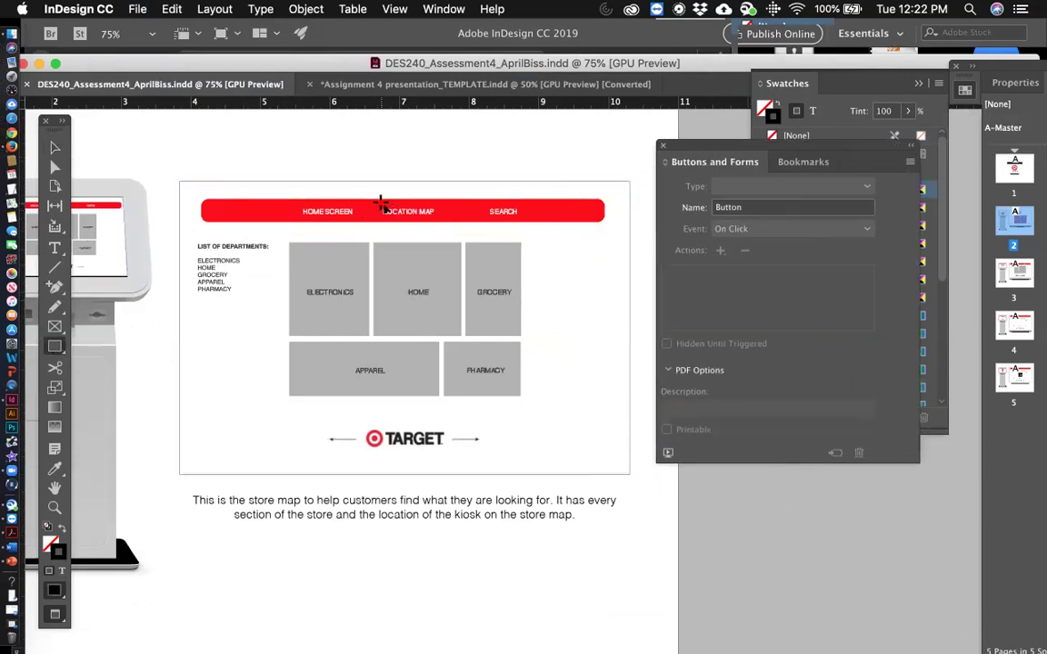
pyautogui.moveTo(488, 208); pyautogui.dragTo(524, 220)
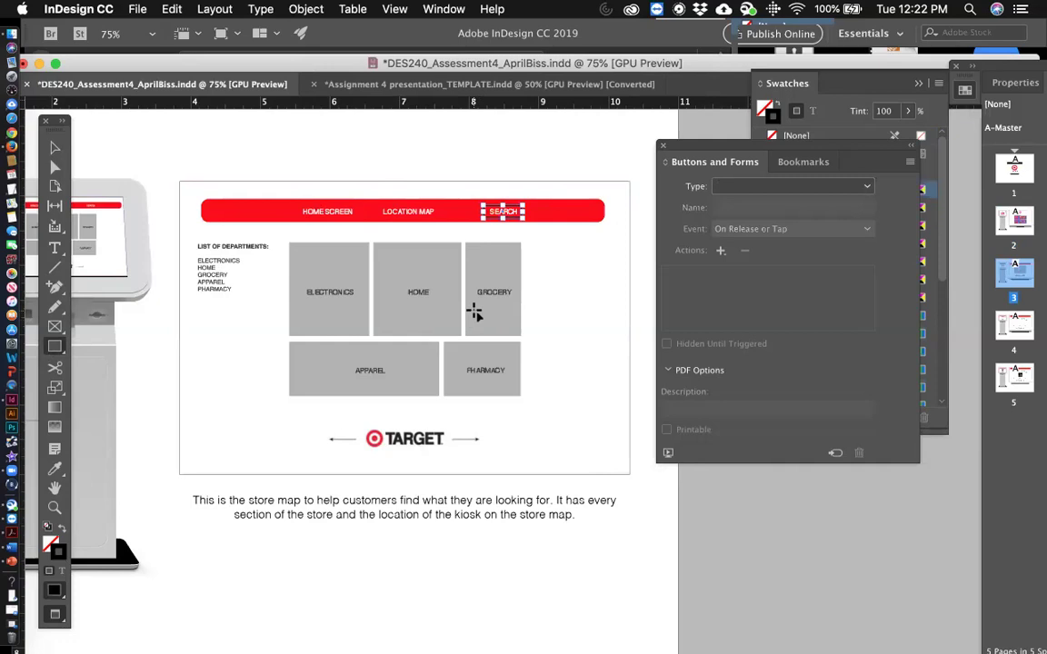
pyautogui.click(861, 84)
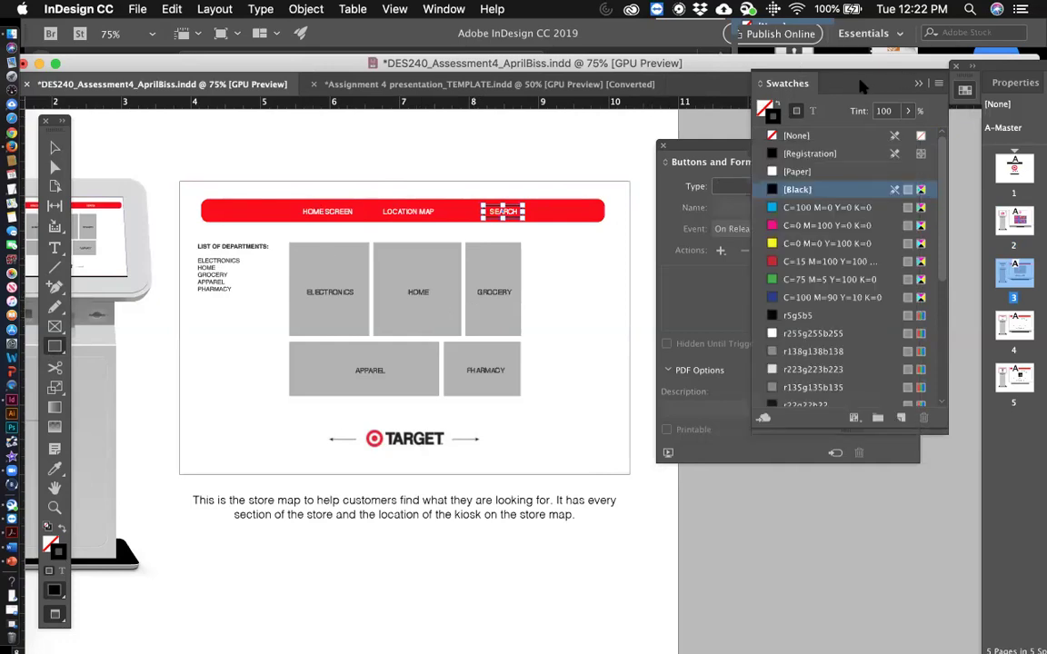
pyautogui.click(773, 136)
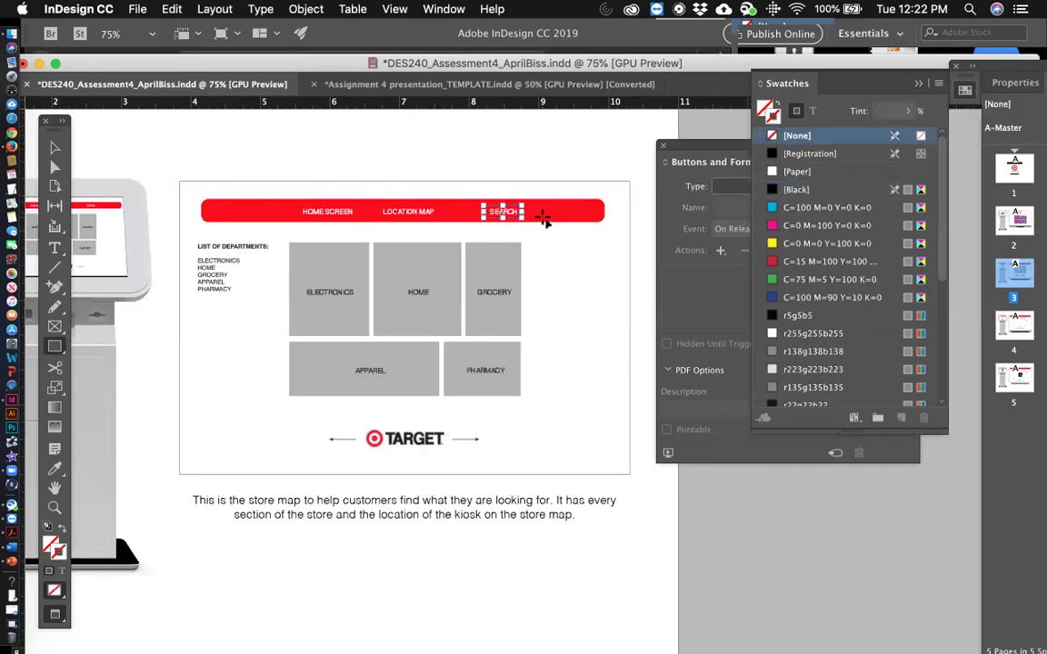
pyautogui.click(54, 147)
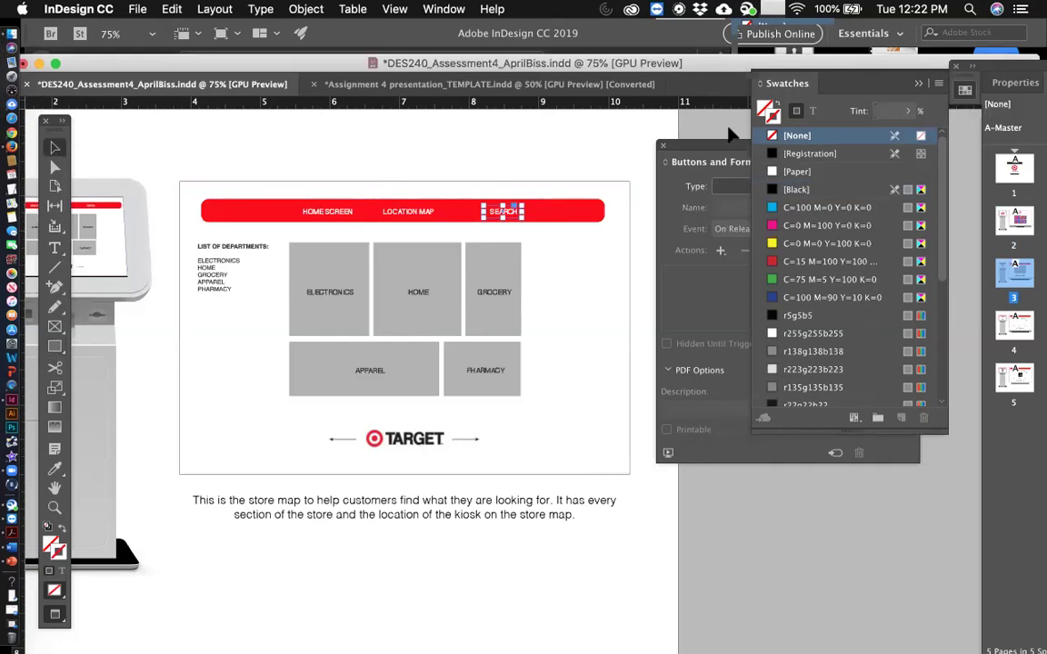
# Step: Convert the SEARCH label's rectangle into a button named Search with a Go To Last Page action on release or tap
pyautogui.moveTo(677, 146); pyautogui.dragTo(736, 198)
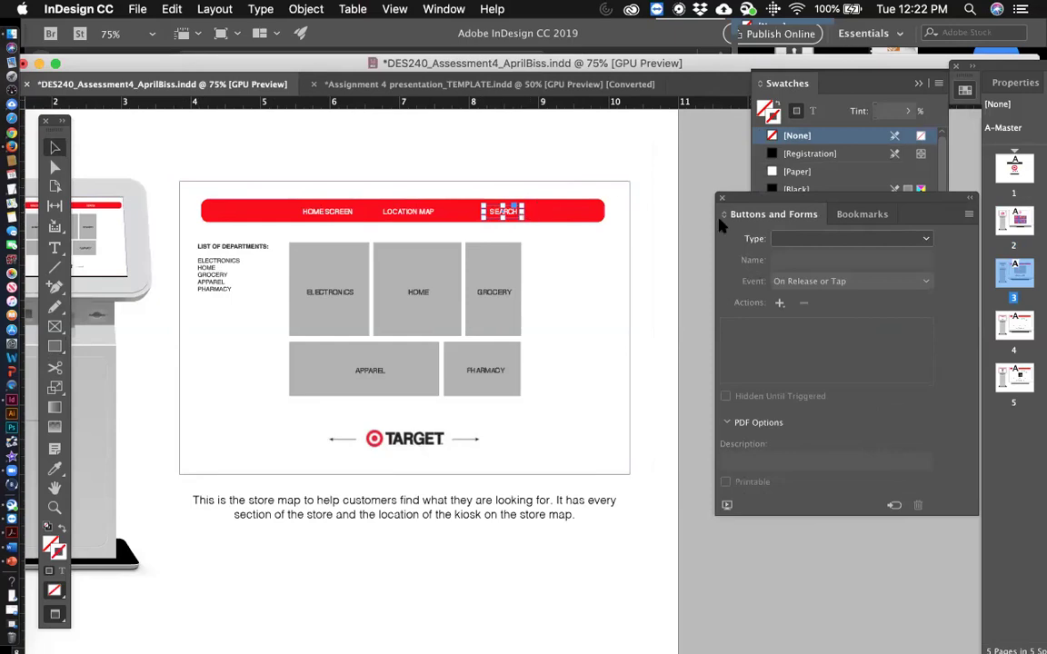
pyautogui.moveTo(727, 197); pyautogui.dragTo(533, 275)
pyautogui.click(611, 315)
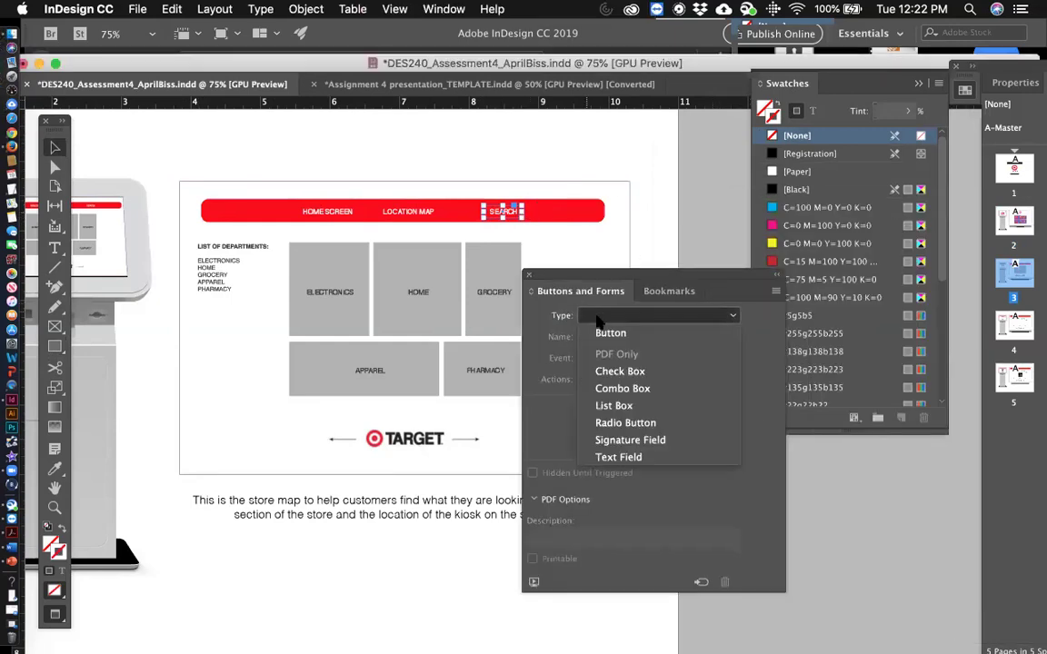
pyautogui.click(611, 333)
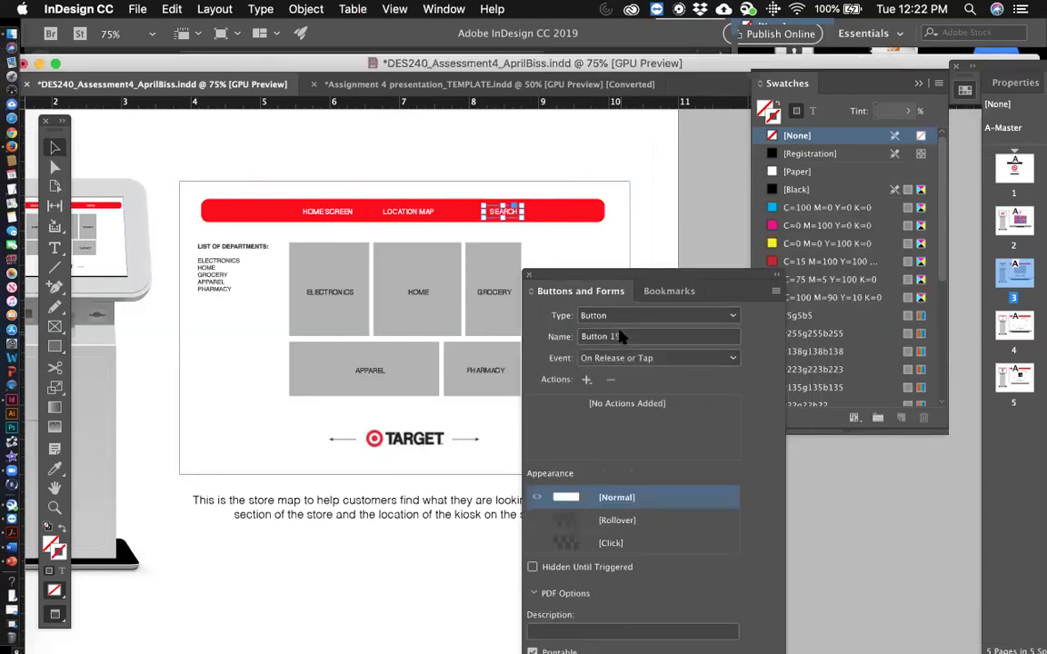
pyautogui.write('Search')
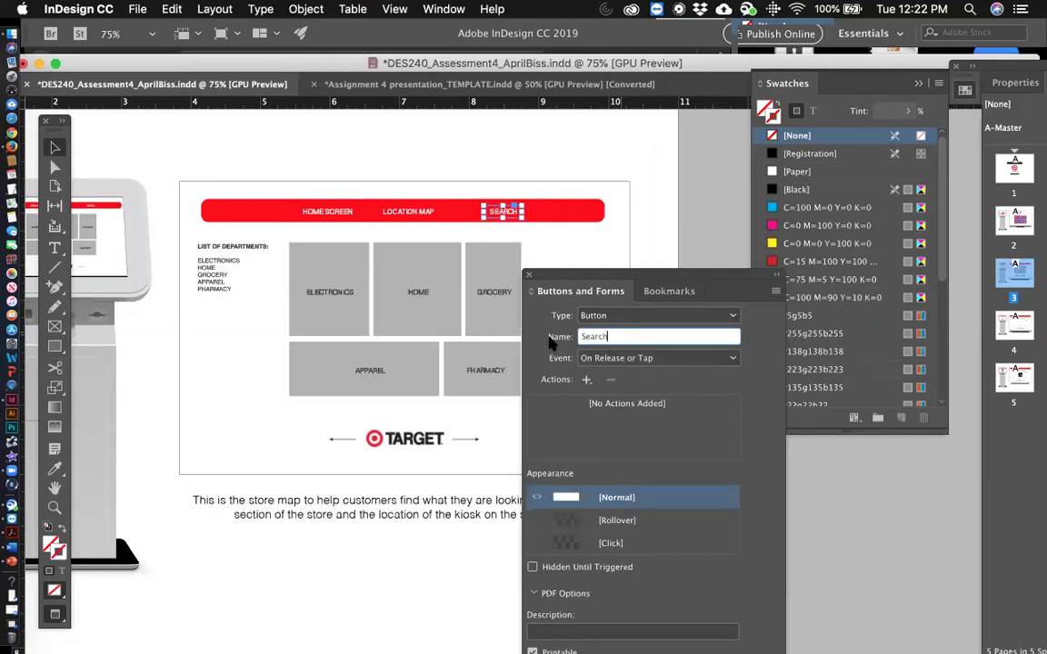
pyautogui.press('Return')
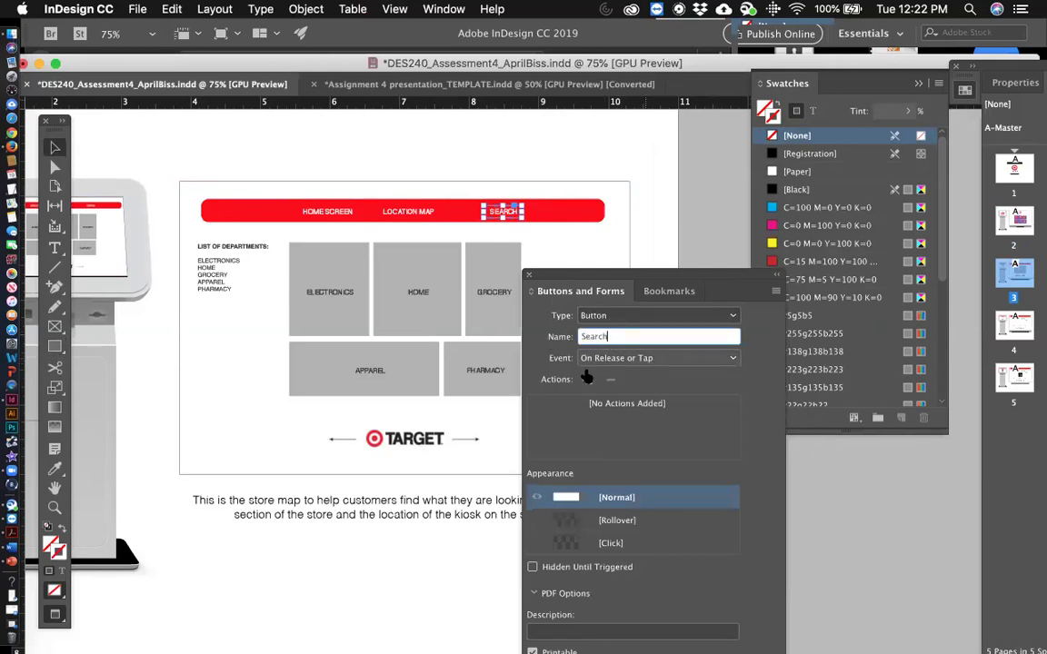
pyautogui.click(586, 380)
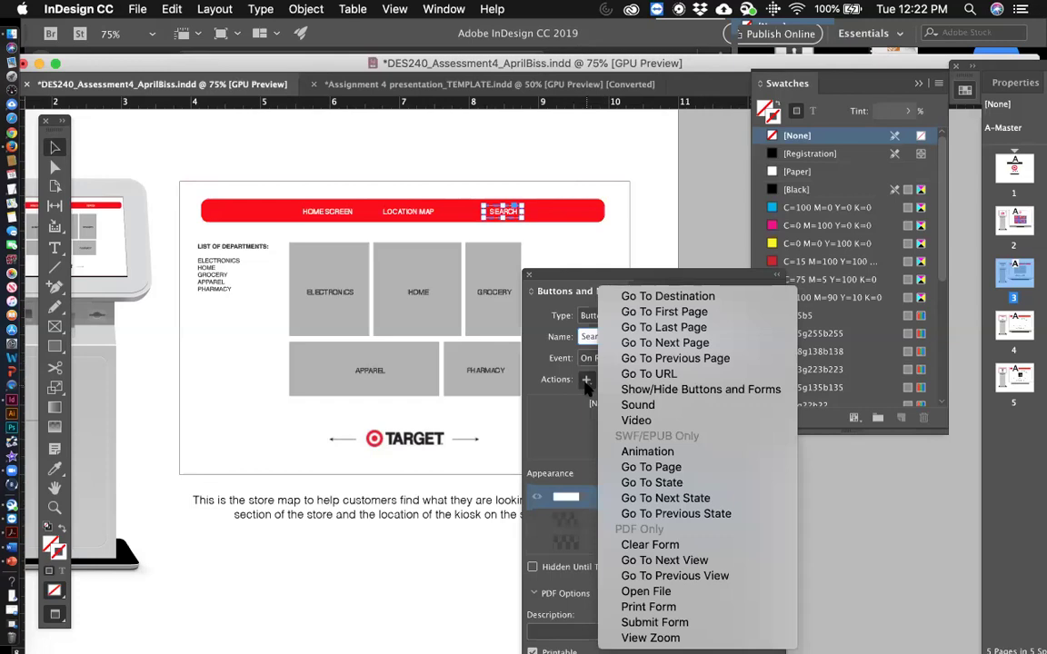
pyautogui.click(671, 330)
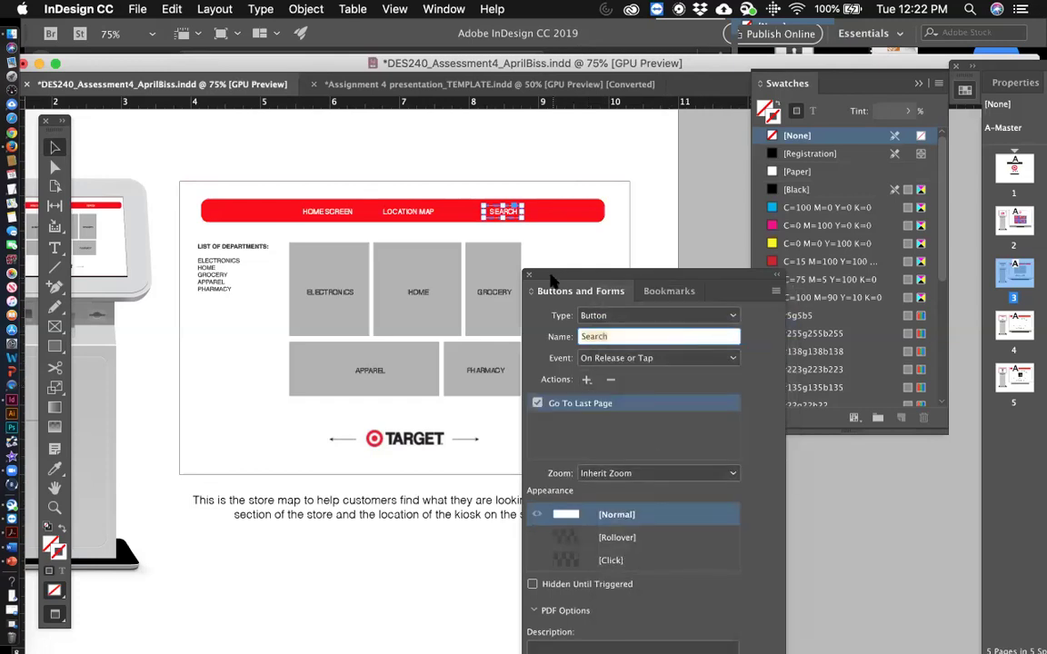
# Step: Check the button settings of the HOME SCREEN label and whether the LOCATION MAP label has a button on the store map page
pyautogui.moveTo(551, 282); pyautogui.dragTo(660, 223)
pyautogui.click(339, 187)
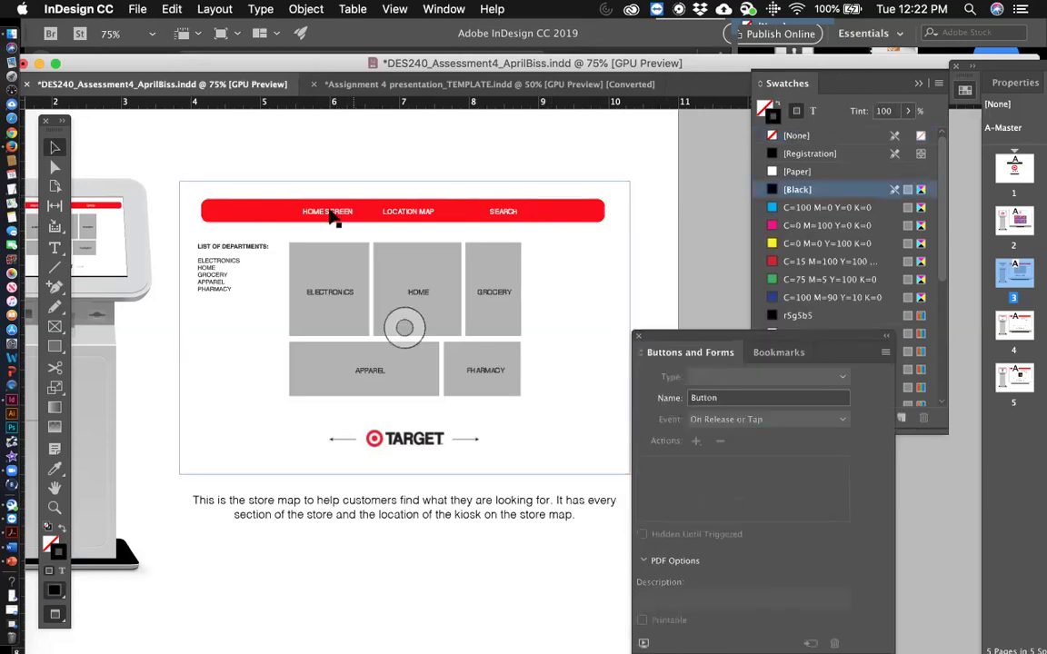
pyautogui.click(333, 215)
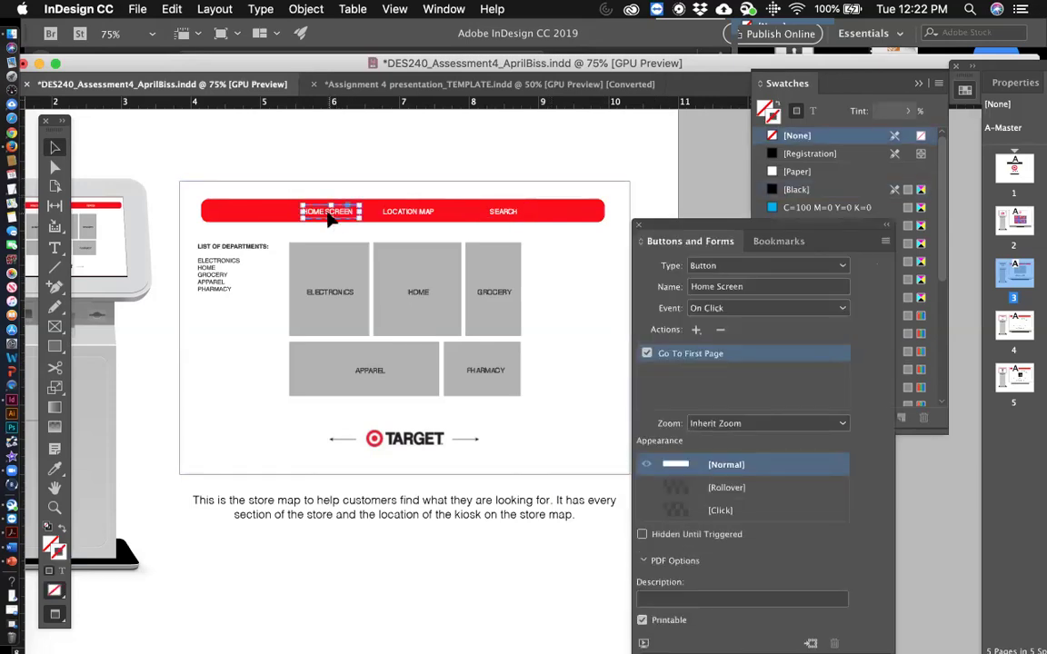
pyautogui.moveTo(700, 223); pyautogui.dragTo(609, 227)
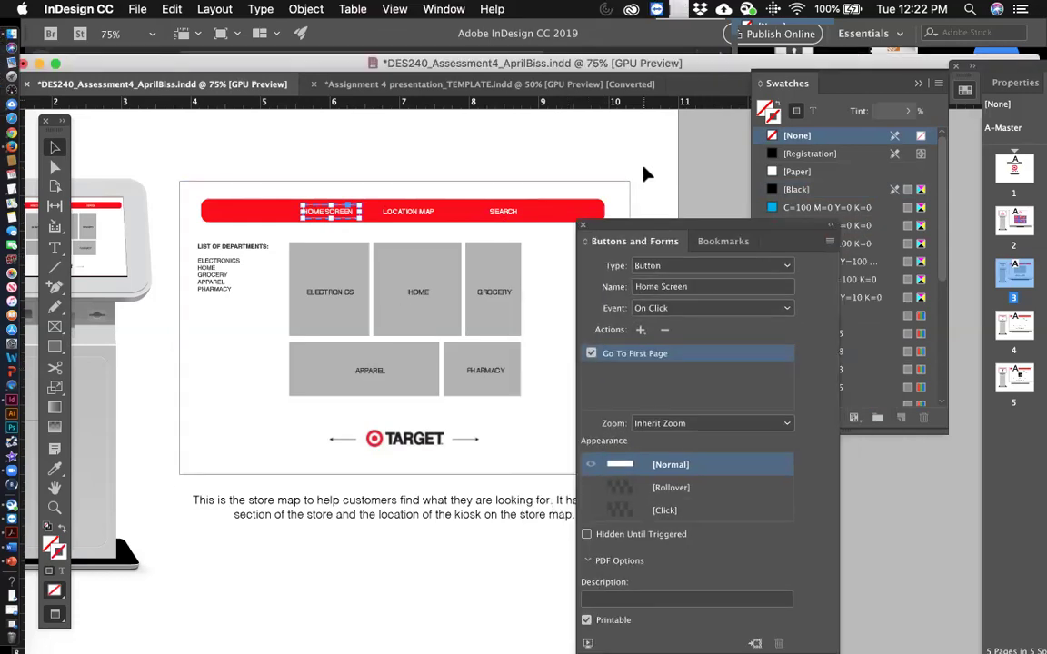
pyautogui.click(460, 246)
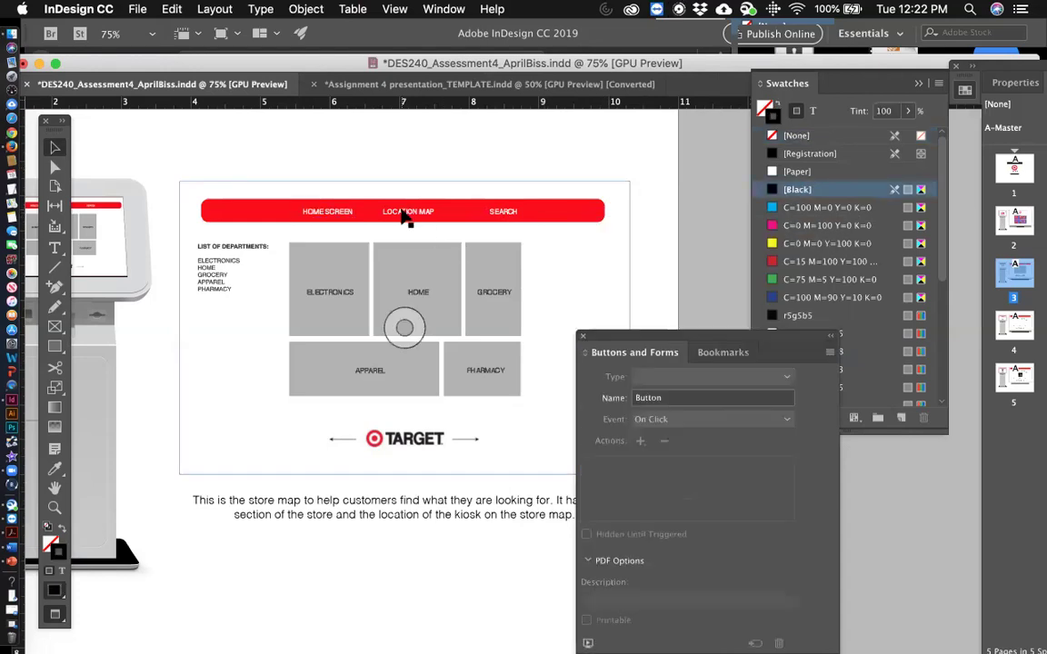
# Step: Draw a rectangle around the LOCATION MAP label in the store map page's red navigation bar and set its stroke to None
pyautogui.click(174, 158)
pyautogui.click(54, 346)
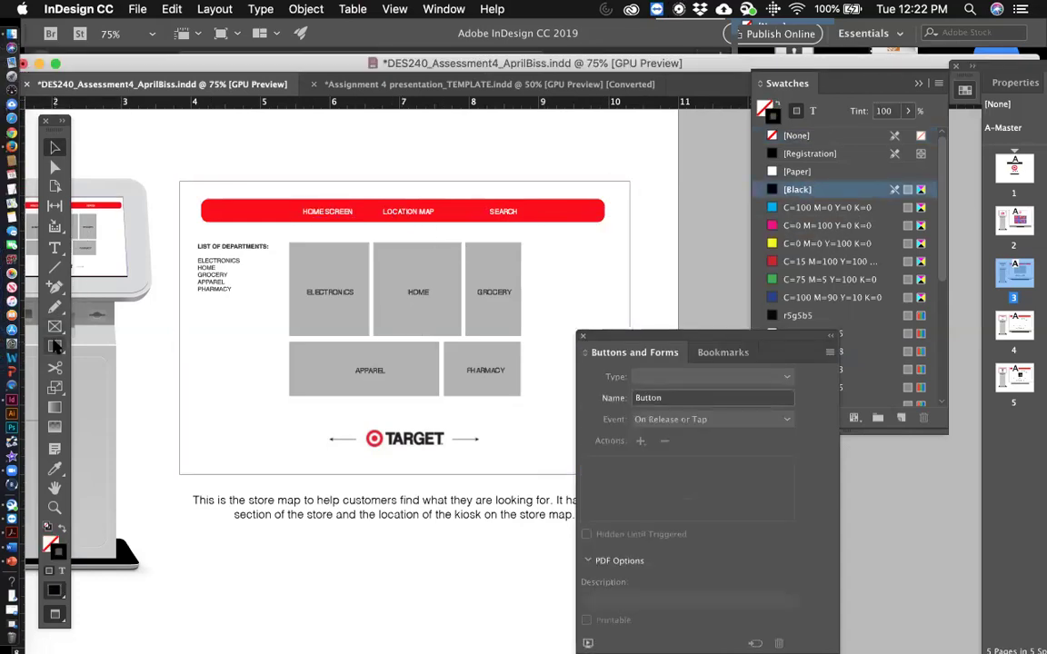
pyautogui.moveTo(375, 205)
pyautogui.mouseDown()
pyautogui.moveTo(454, 221)
pyautogui.moveTo(443, 218)
pyautogui.mouseUp()
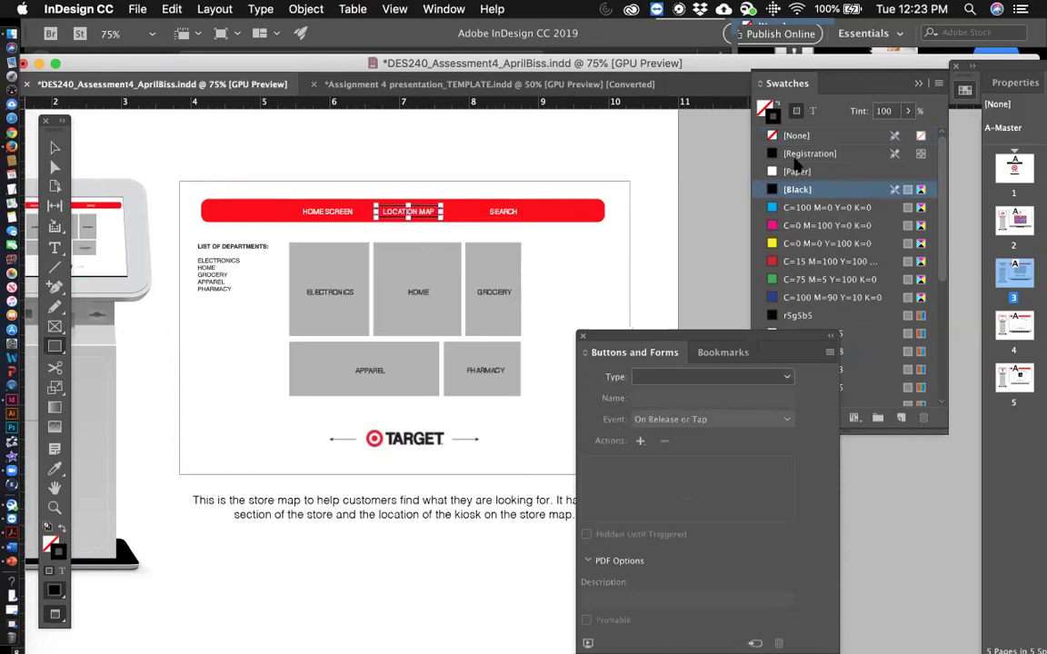
pyautogui.click(769, 111)
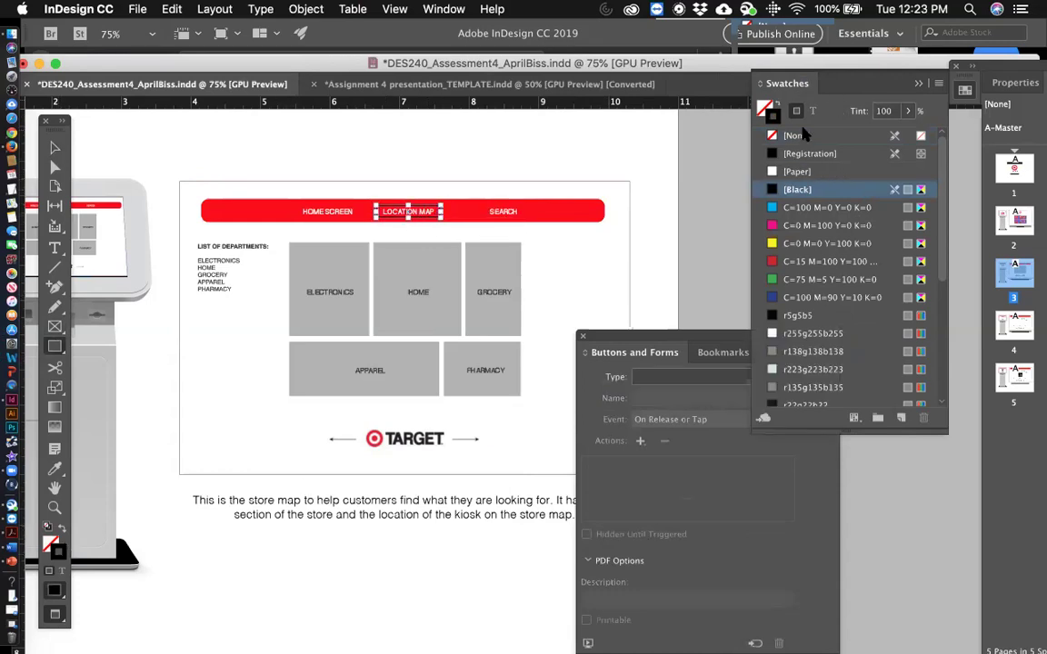
pyautogui.click(796, 134)
pyautogui.click(55, 148)
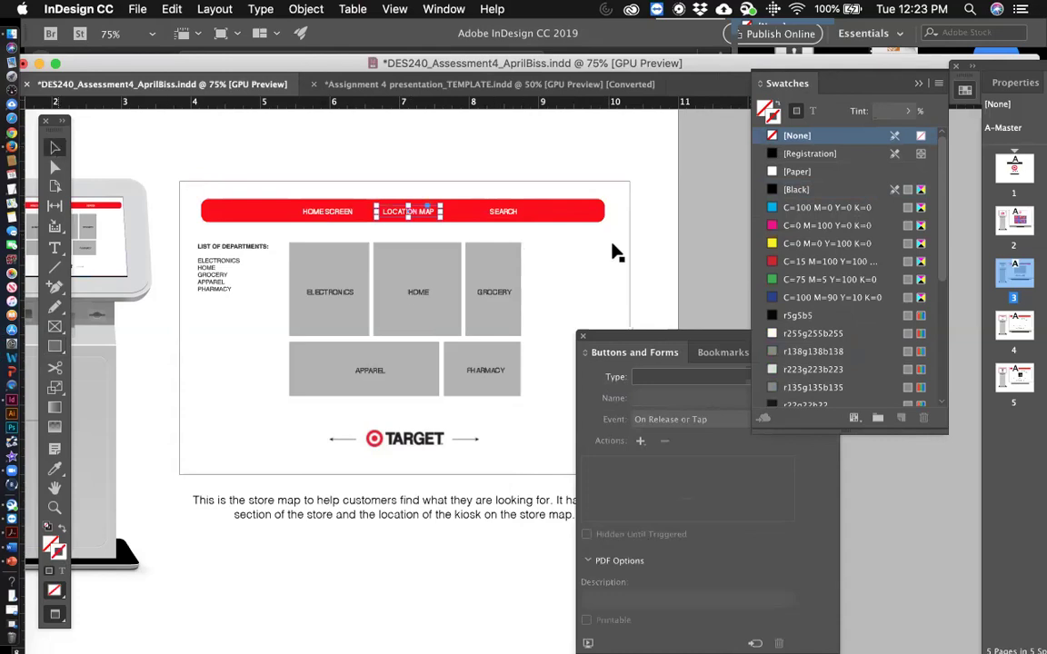
# Step: Convert the LOCATION MAP label's rectangle into a button named Location Map with a Go To Previous Page action on release or tap
pyautogui.moveTo(691, 353); pyautogui.dragTo(602, 328)
pyautogui.click(577, 350)
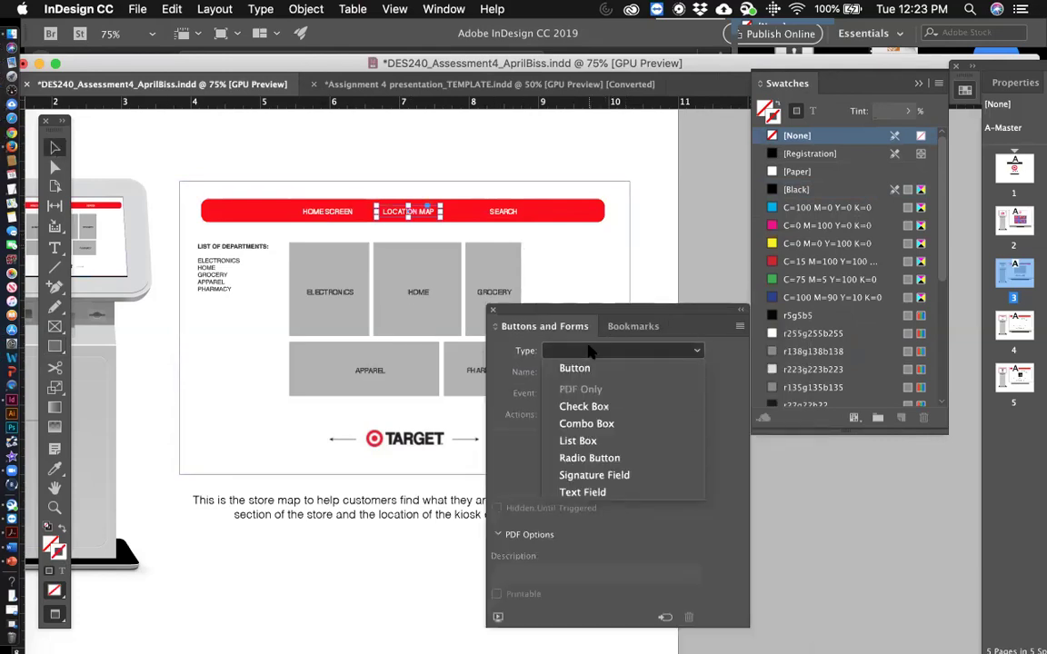
pyautogui.click(574, 369)
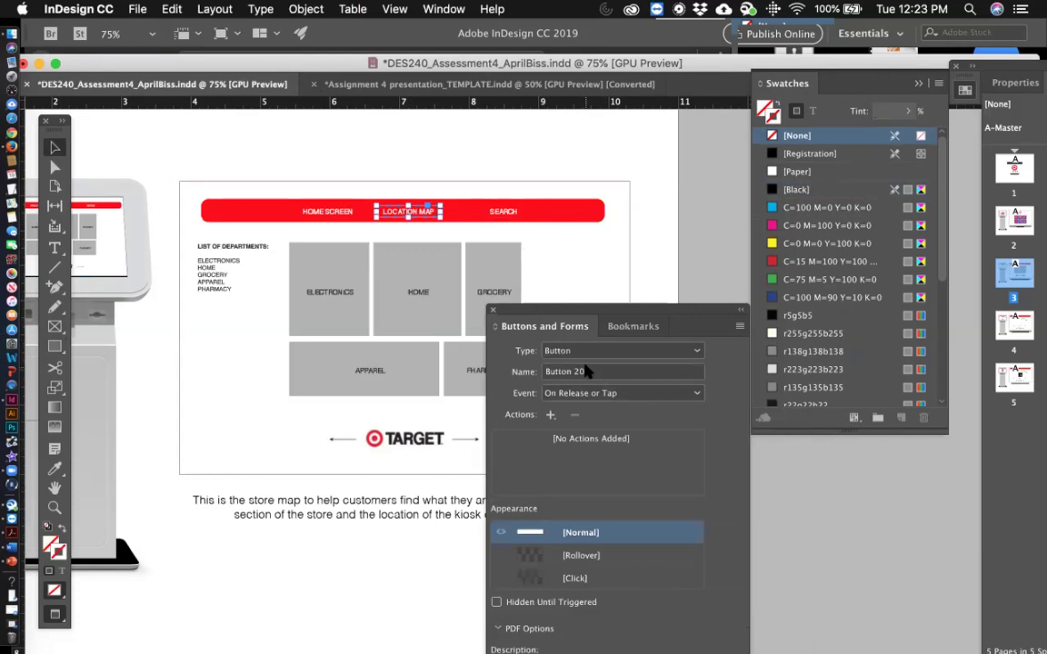
pyautogui.tripleClick(578, 372)
pyautogui.write('Lioc')
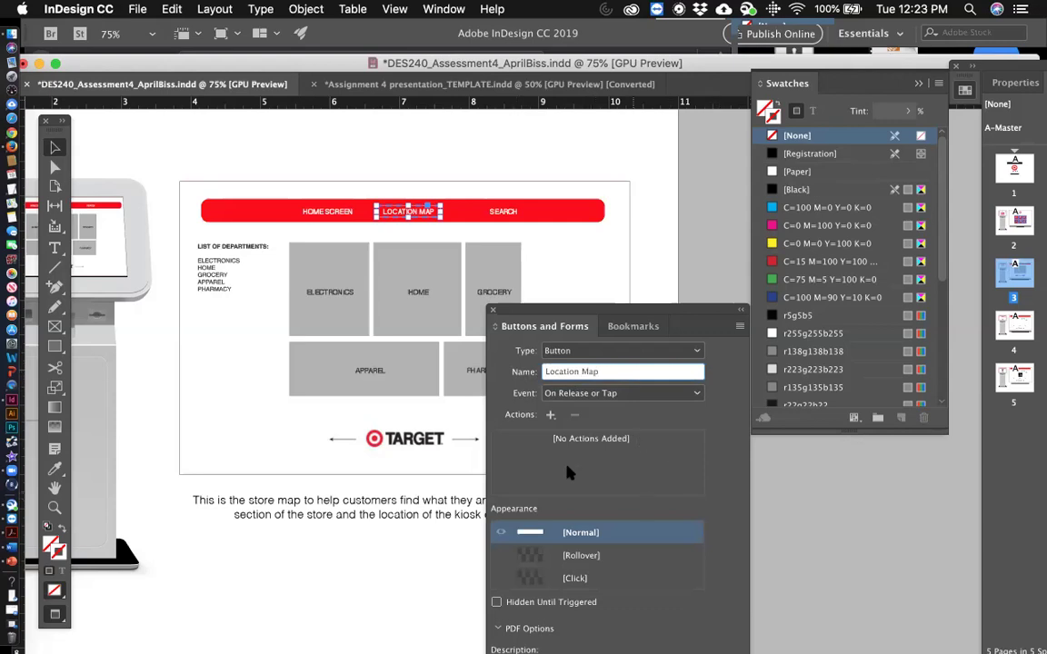
pyautogui.click(550, 414)
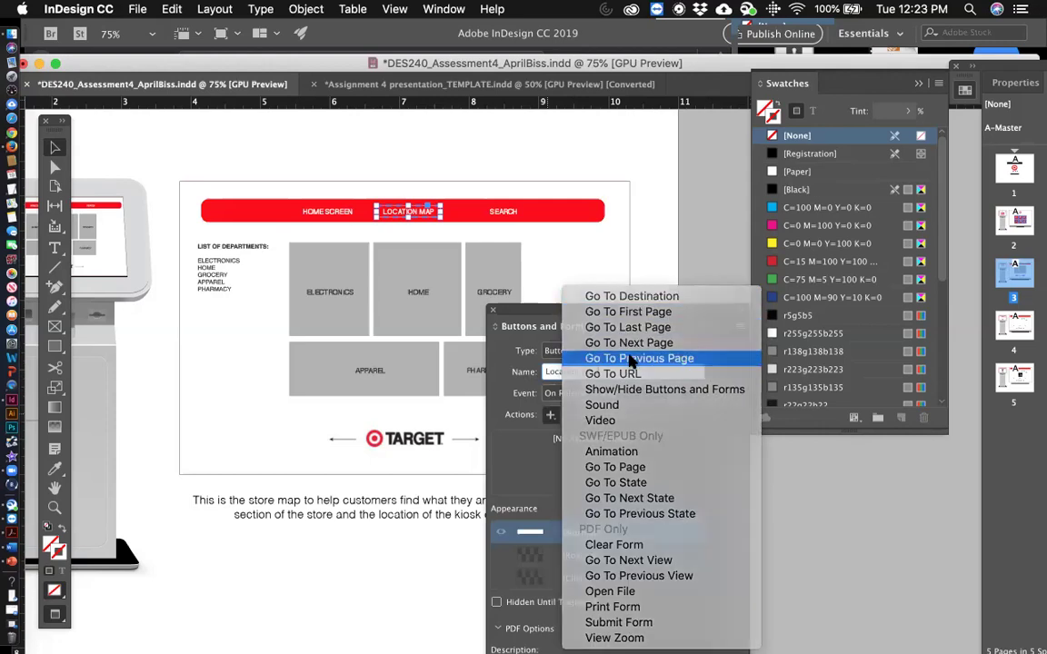
pyautogui.click(631, 359)
# Step: Deselect the Location Map button and save the document
pyautogui.moveTo(519, 304); pyautogui.dragTo(647, 288)
pyautogui.click(612, 191)
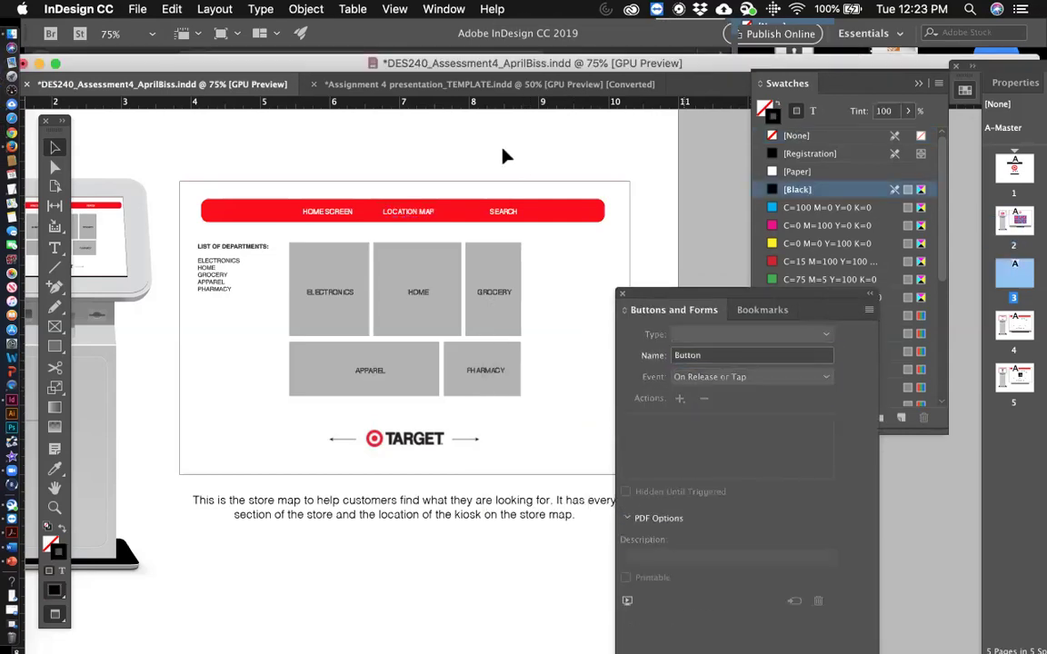
pyautogui.click(136, 9)
pyautogui.click(172, 117)
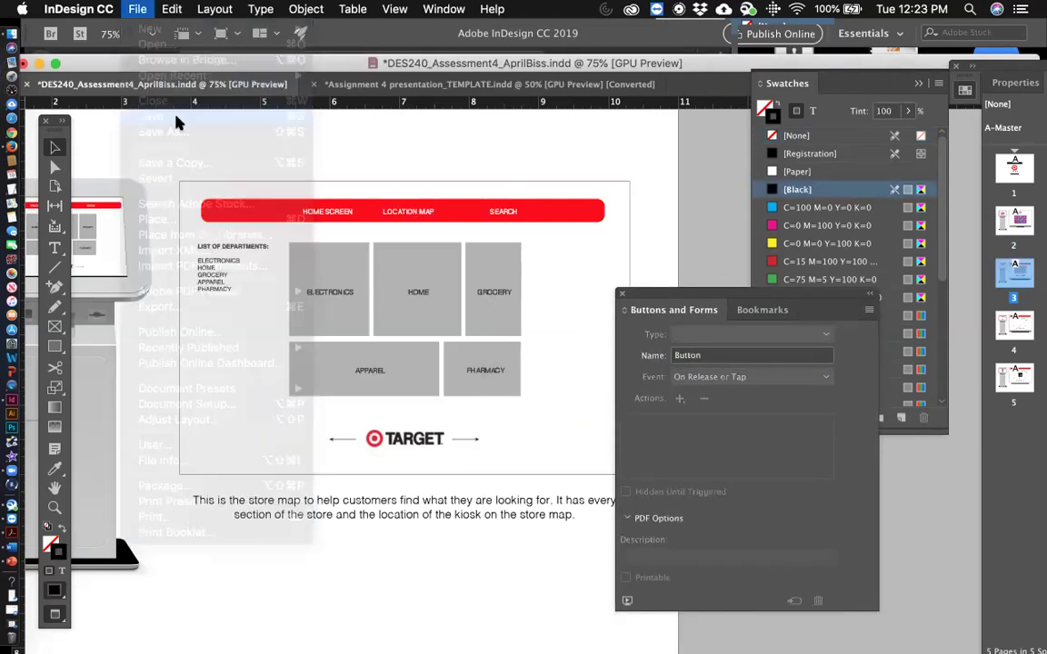
# Step: Draw a rectangle around the Target logo below the store map and set its stroke to None
pyautogui.moveTo(395, 326); pyautogui.dragTo(396, 317)
pyautogui.scroll(-5, 400, 436)
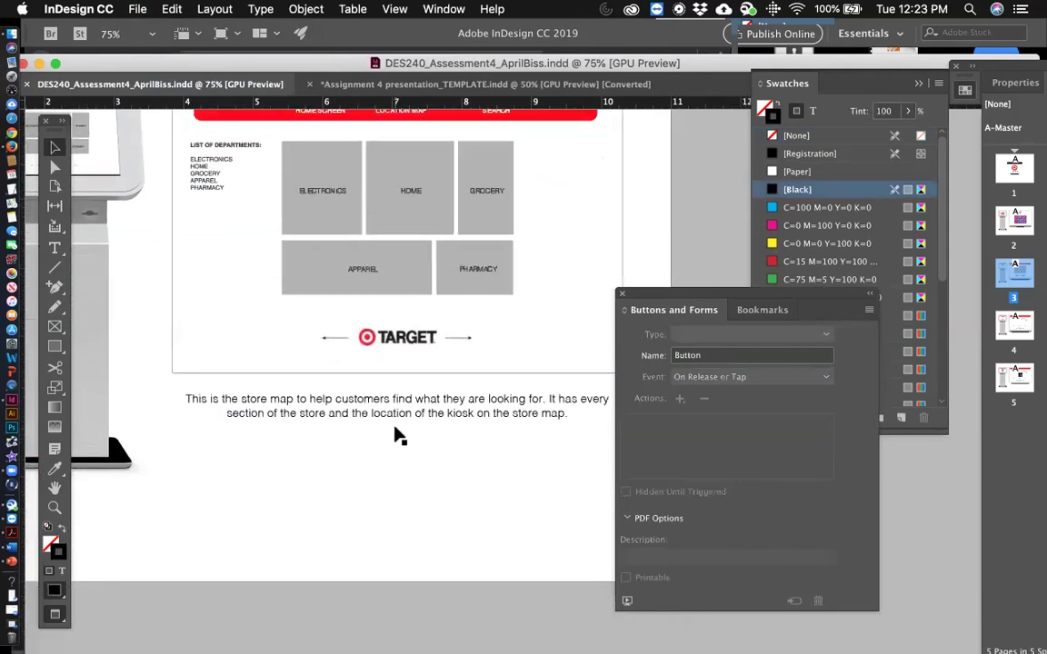
pyautogui.click(54, 346)
pyautogui.moveTo(348, 320); pyautogui.dragTo(450, 351)
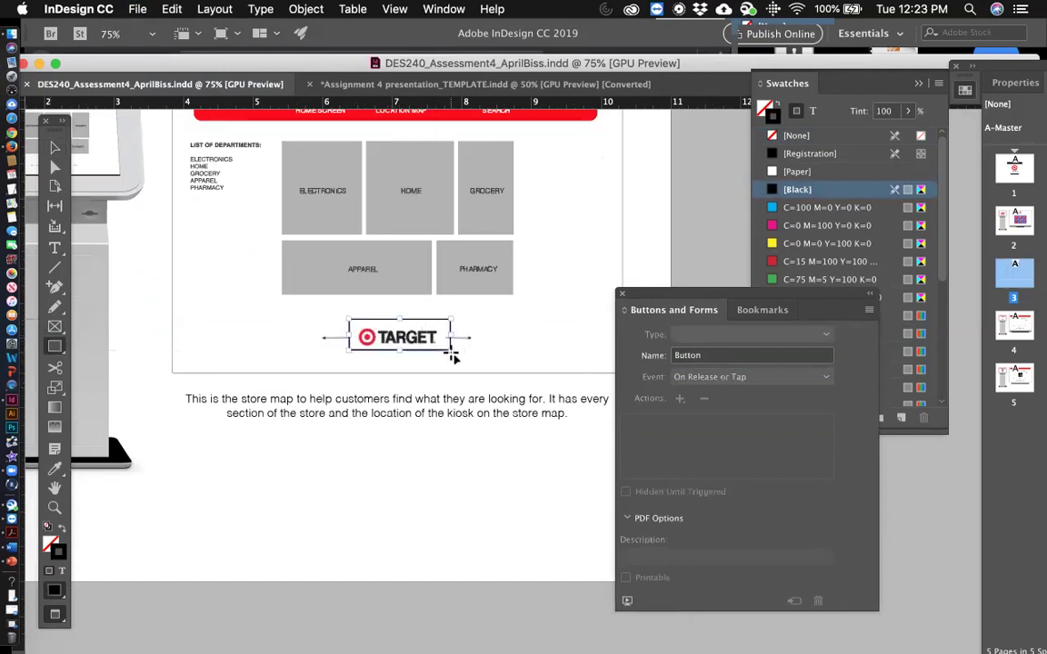
pyautogui.click(795, 136)
# Step: Convert the Target logo's rectangle into a button with a Go To First Page action on release or tap
pyautogui.click(698, 335)
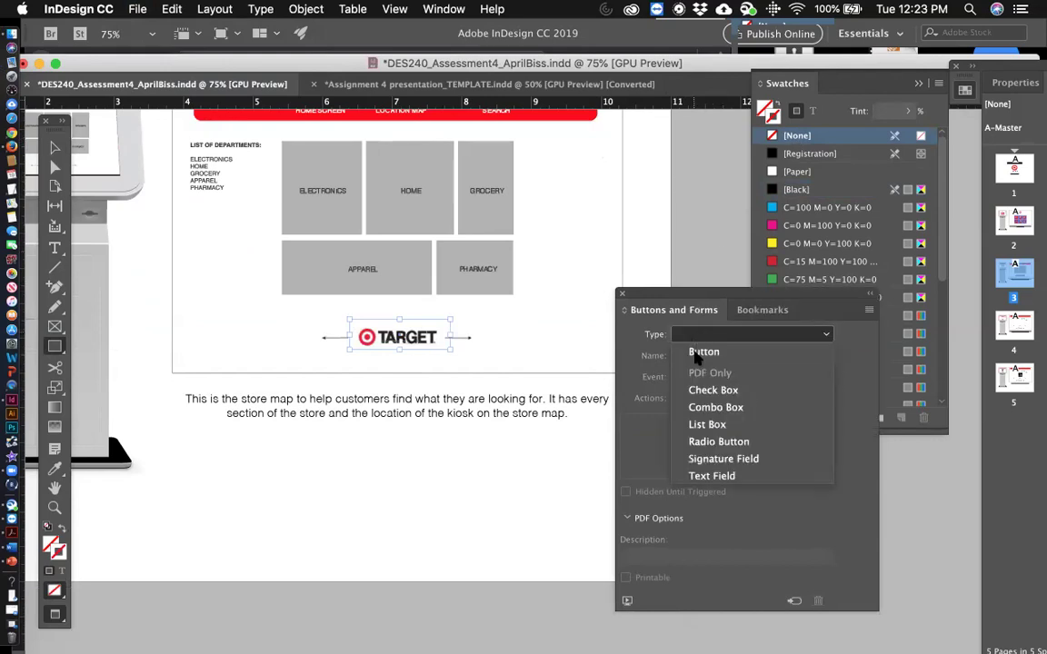
pyautogui.click(697, 353)
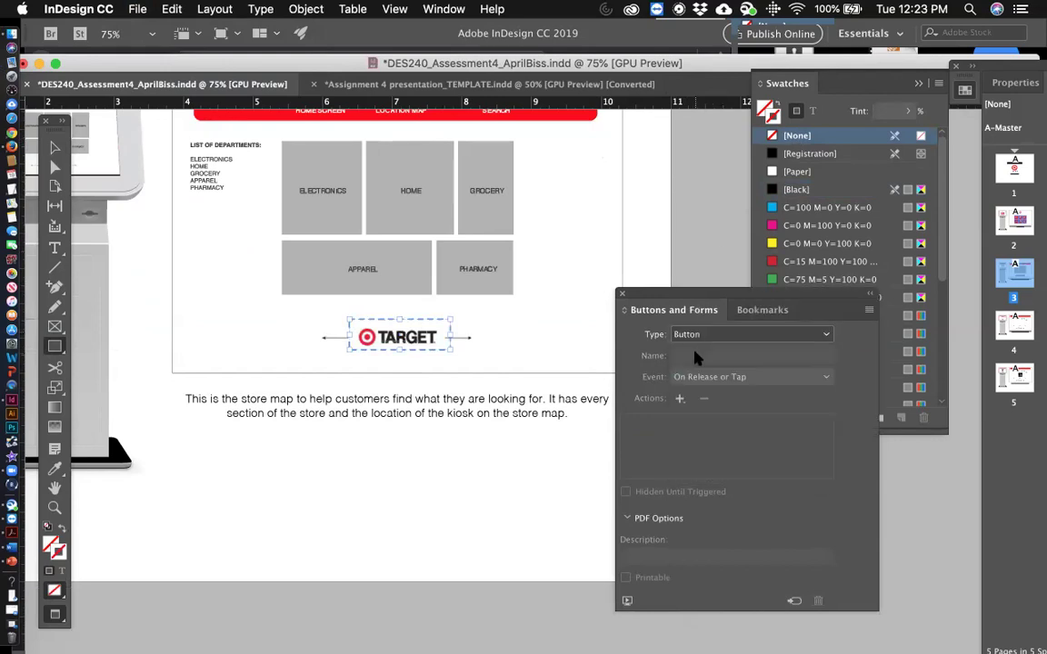
pyautogui.click(679, 399)
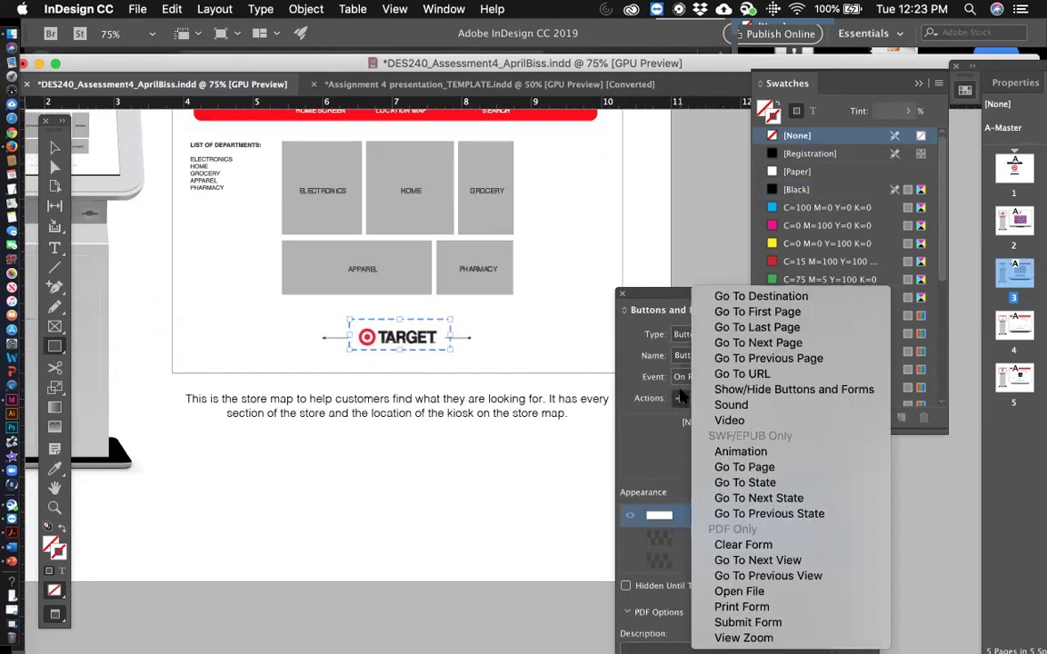
pyautogui.click(745, 313)
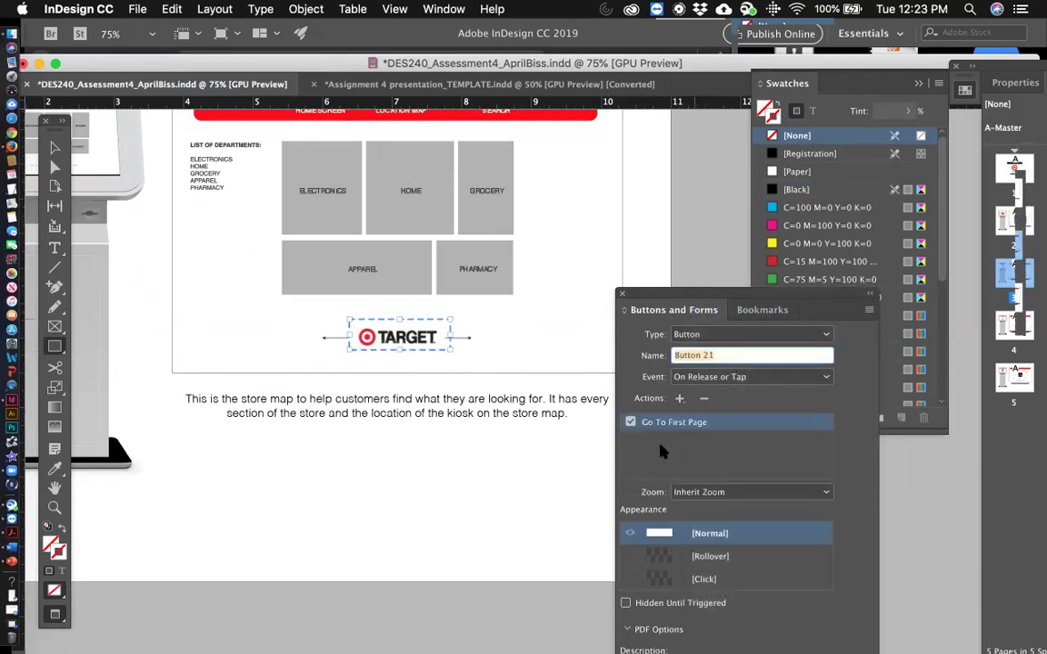
pyautogui.click(53, 149)
# Step: Change the back arrow button's event to On Release or Tap and give it a Go To Previous Page action
pyautogui.click(331, 339)
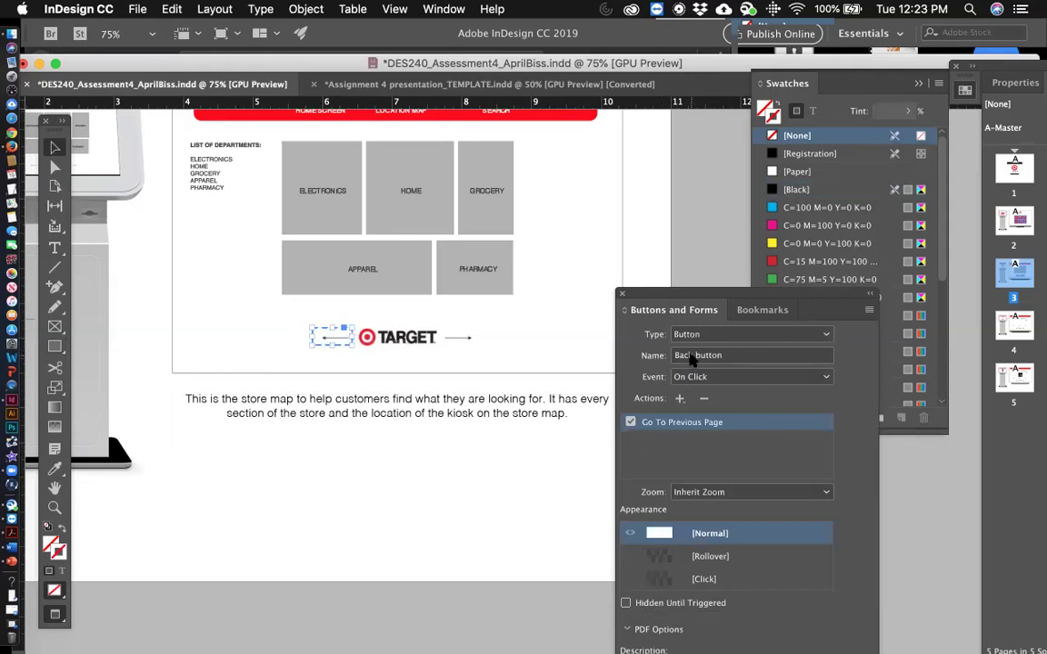
pyautogui.moveTo(663, 292); pyautogui.dragTo(594, 218)
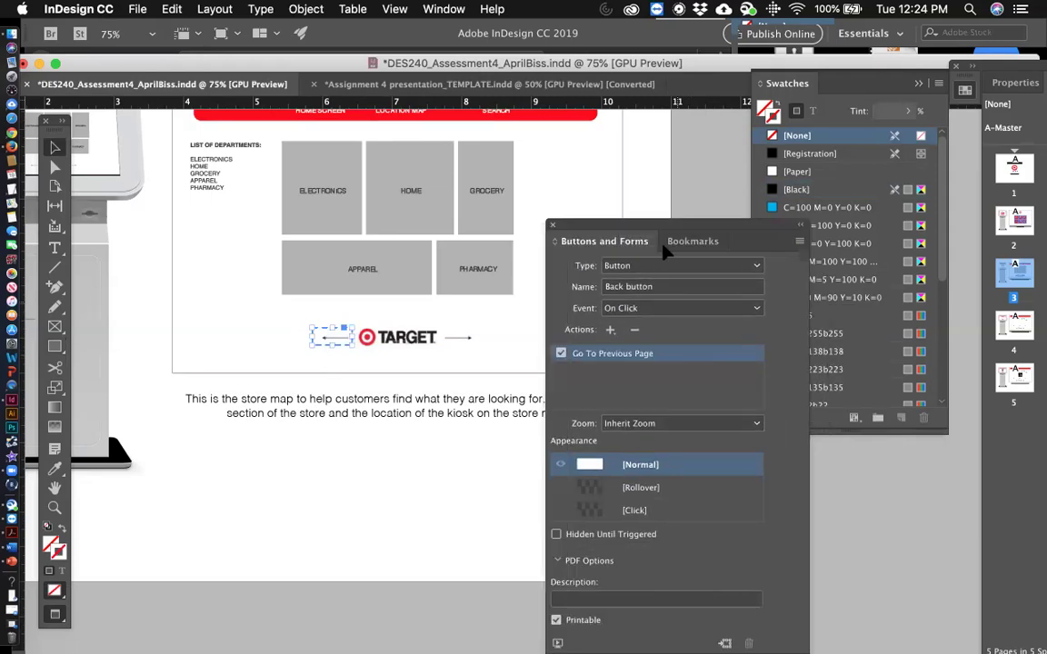
pyautogui.click(645, 309)
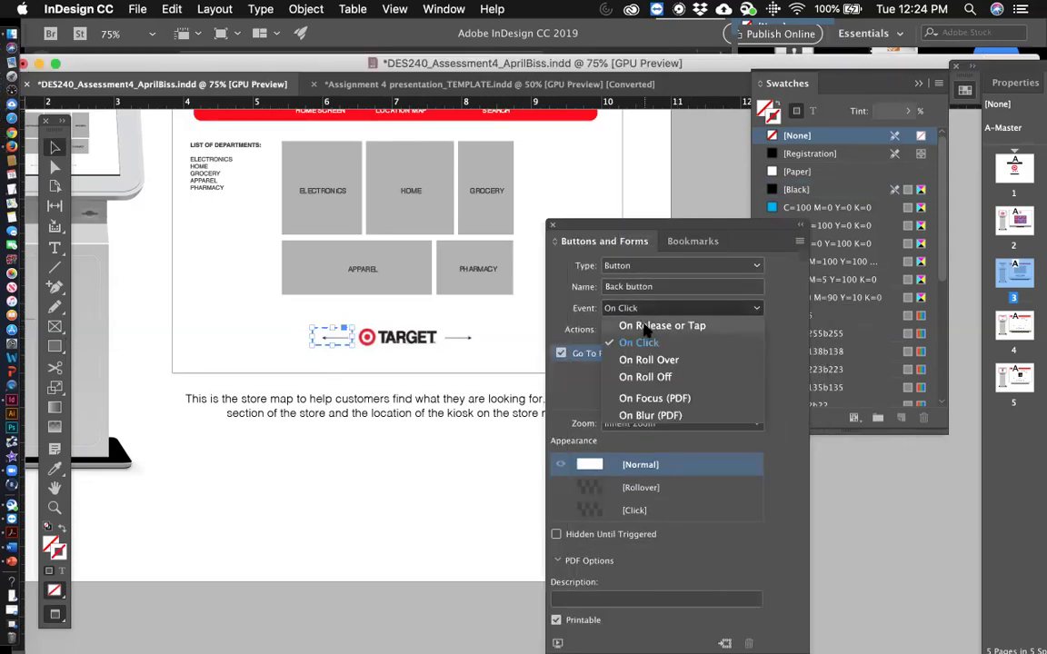
pyautogui.click(643, 325)
pyautogui.click(641, 327)
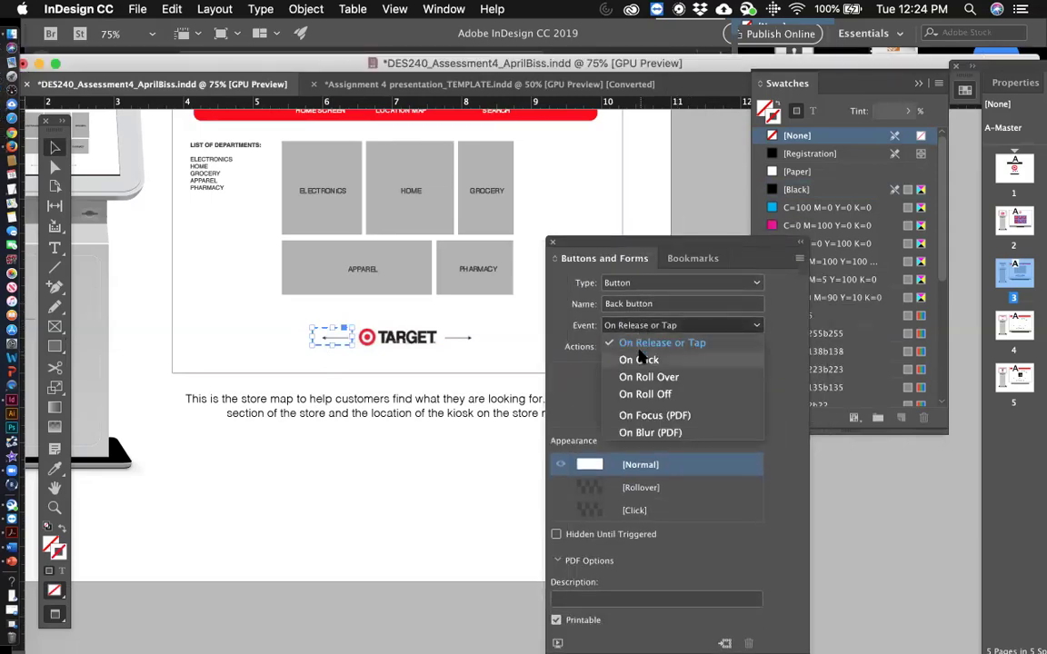
pyautogui.click(640, 358)
pyautogui.click(642, 309)
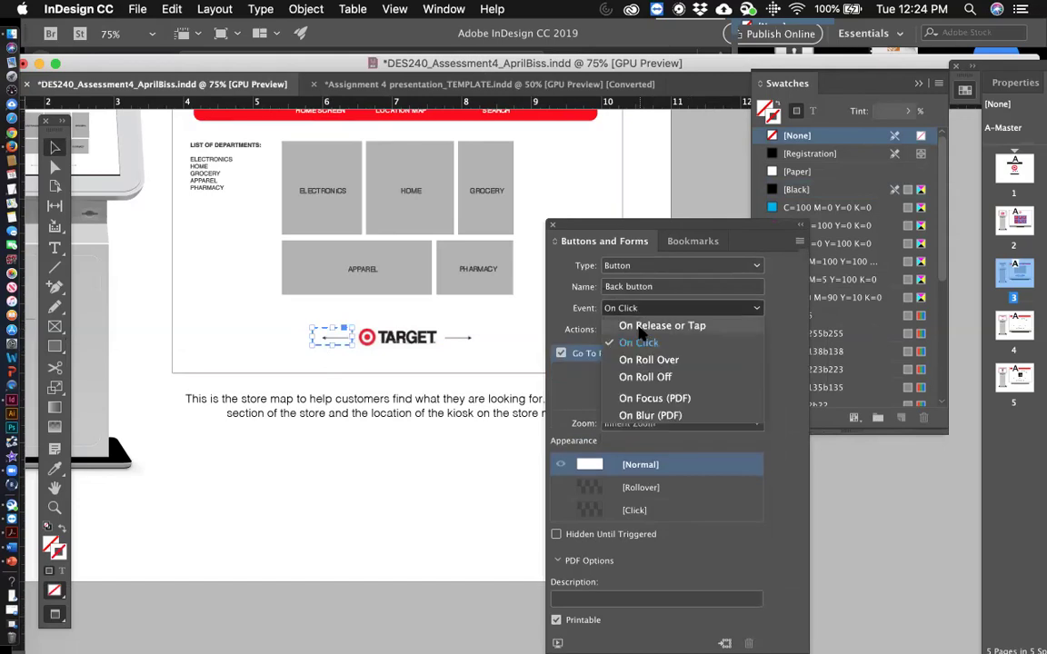
pyautogui.click(644, 325)
pyautogui.click(610, 348)
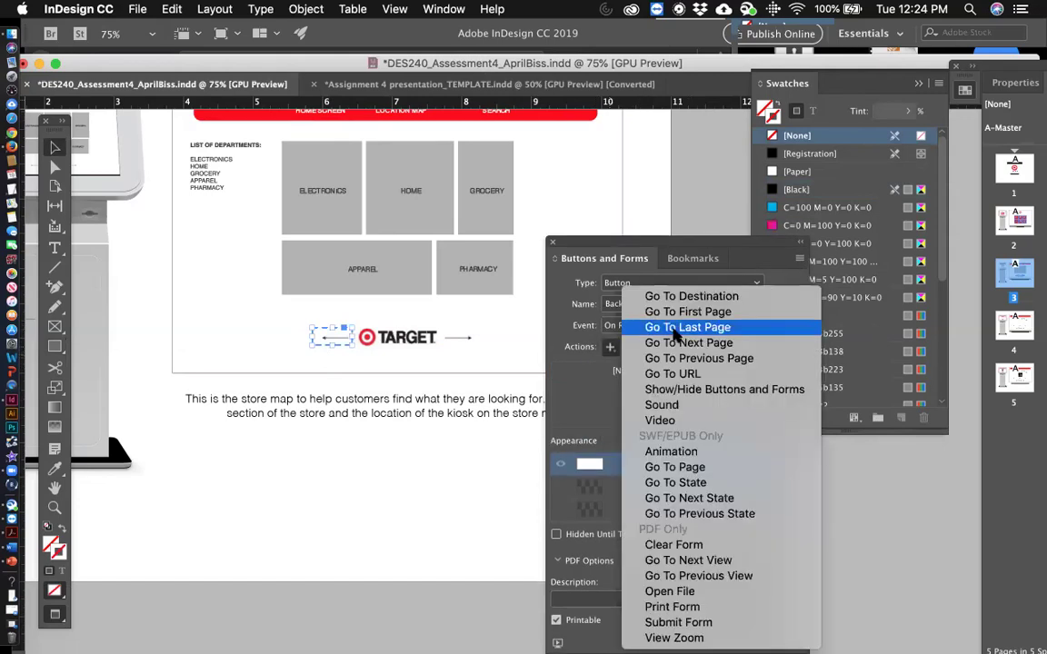
pyautogui.click(675, 359)
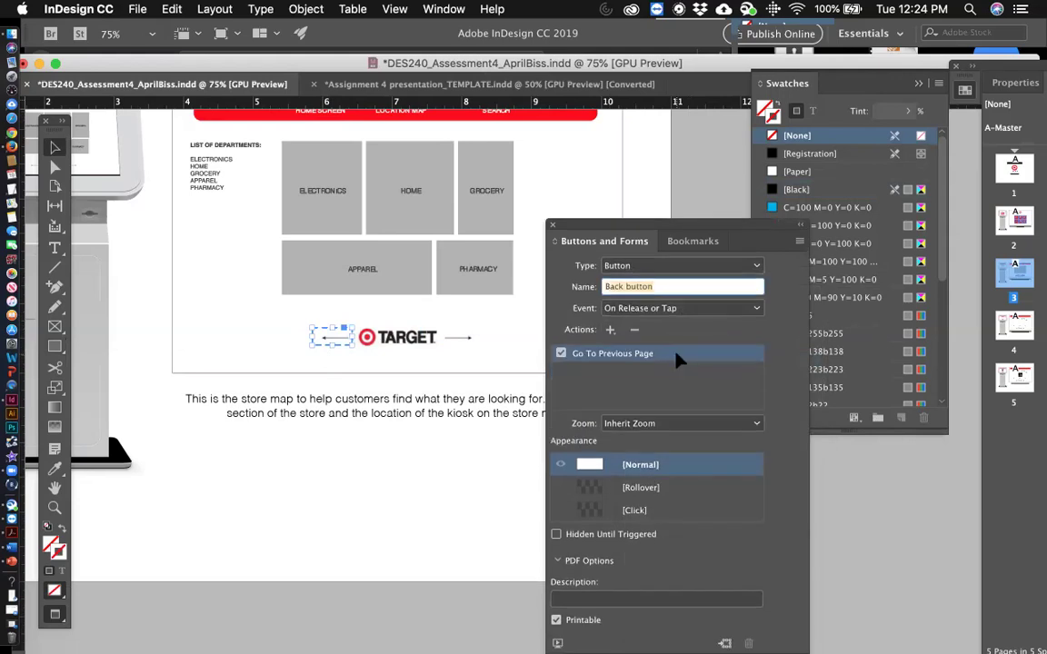
# Step: Change the forward arrow button's event to On Release or Tap and give it a Go To Next Page action
pyautogui.moveTo(583, 243); pyautogui.dragTo(650, 186)
pyautogui.click(459, 337)
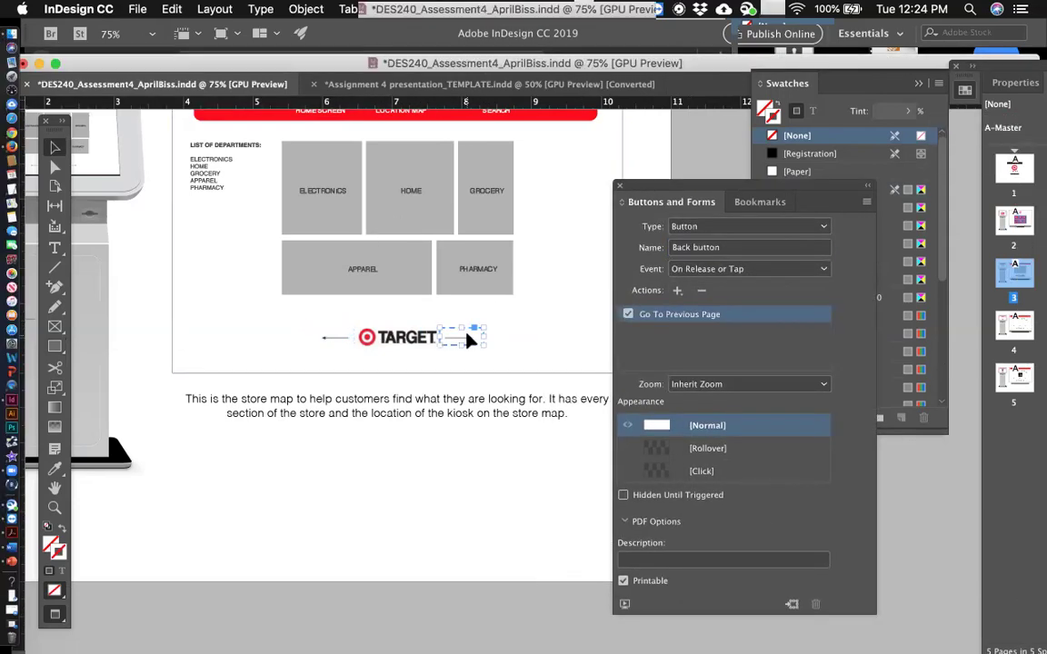
pyautogui.click(645, 251)
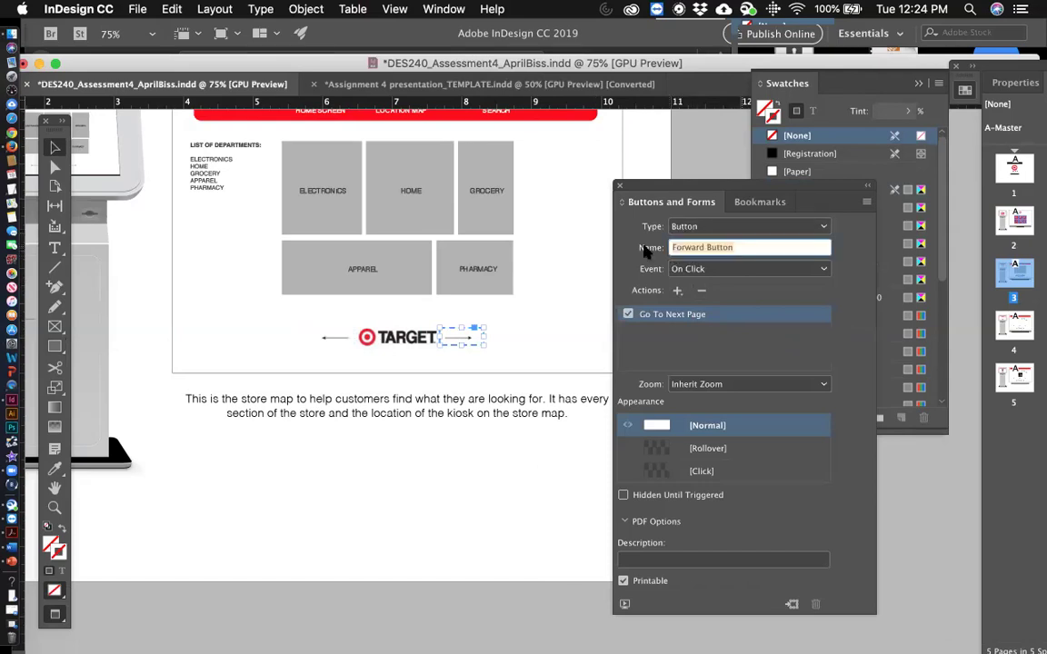
pyautogui.click(696, 270)
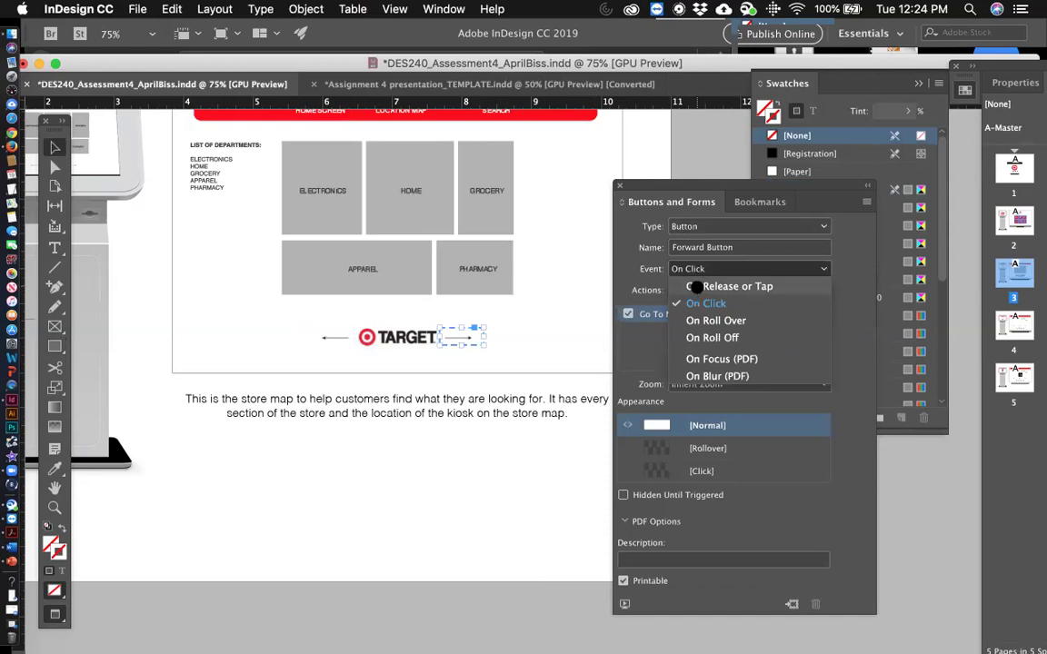
pyautogui.click(696, 286)
pyautogui.click(676, 291)
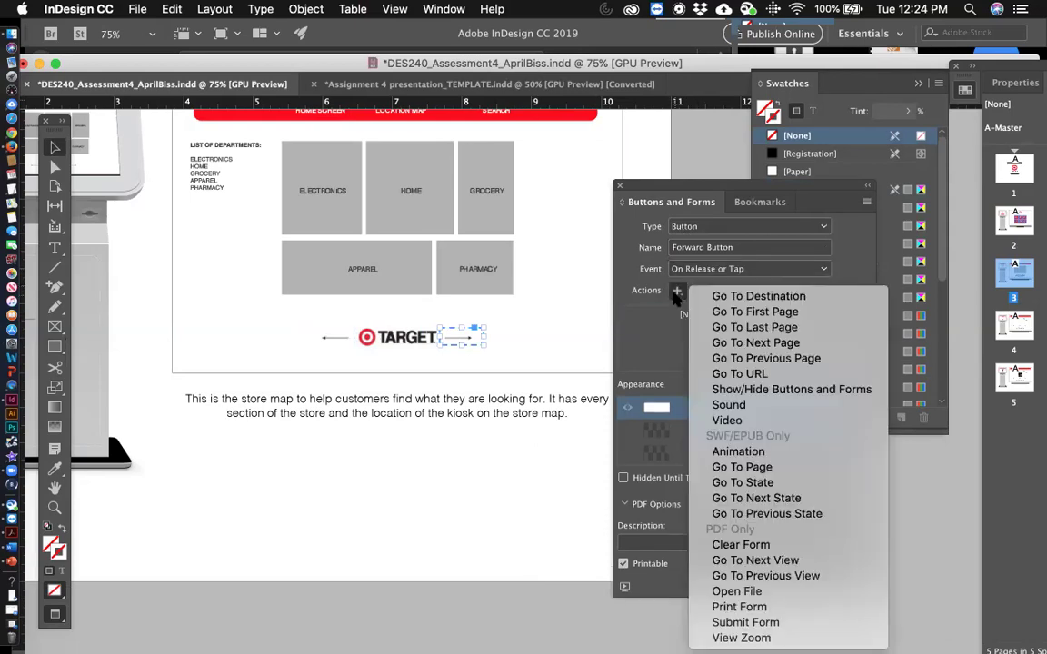
pyautogui.click(727, 343)
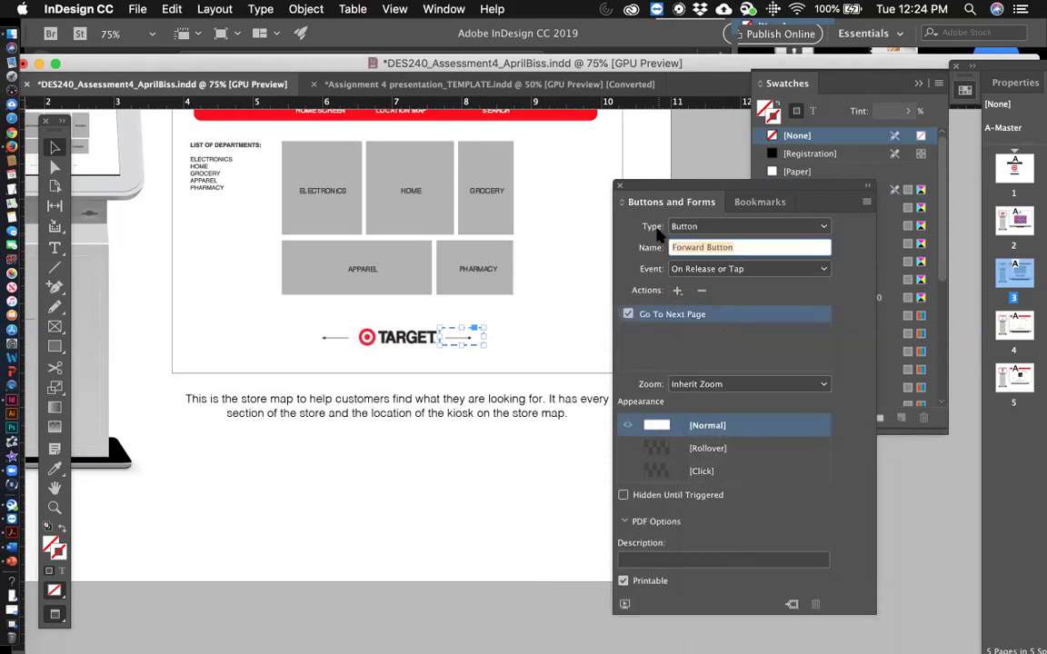
pyautogui.moveTo(640, 189); pyautogui.dragTo(696, 180)
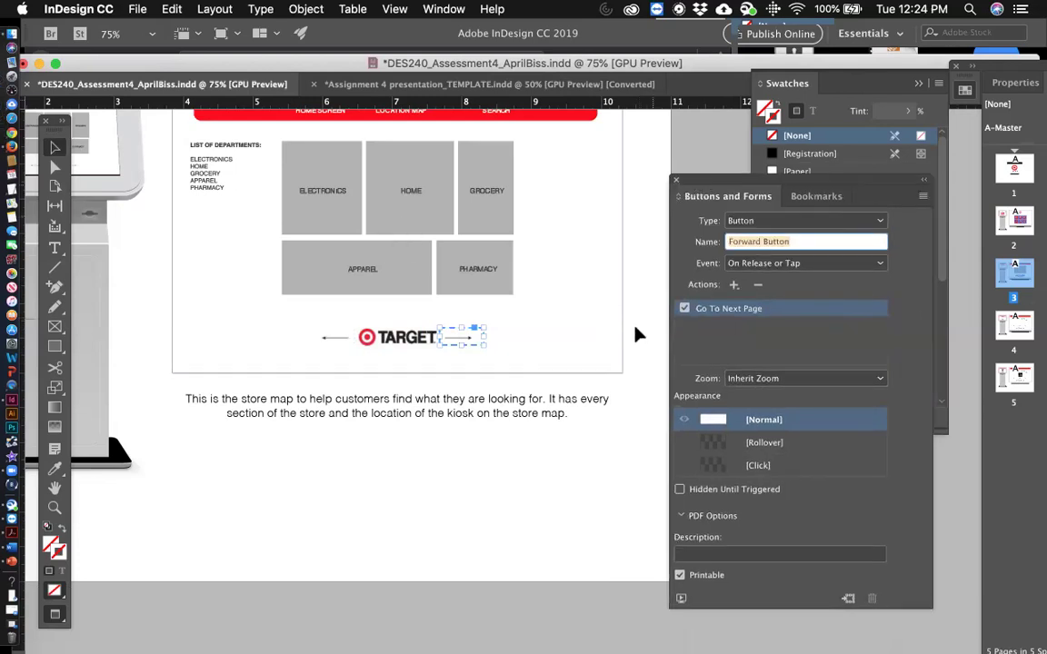
# Step: Look over the search page and the search results page, and return to the store map page
pyautogui.click(635, 332)
pyautogui.scroll(-15, 586, 439)
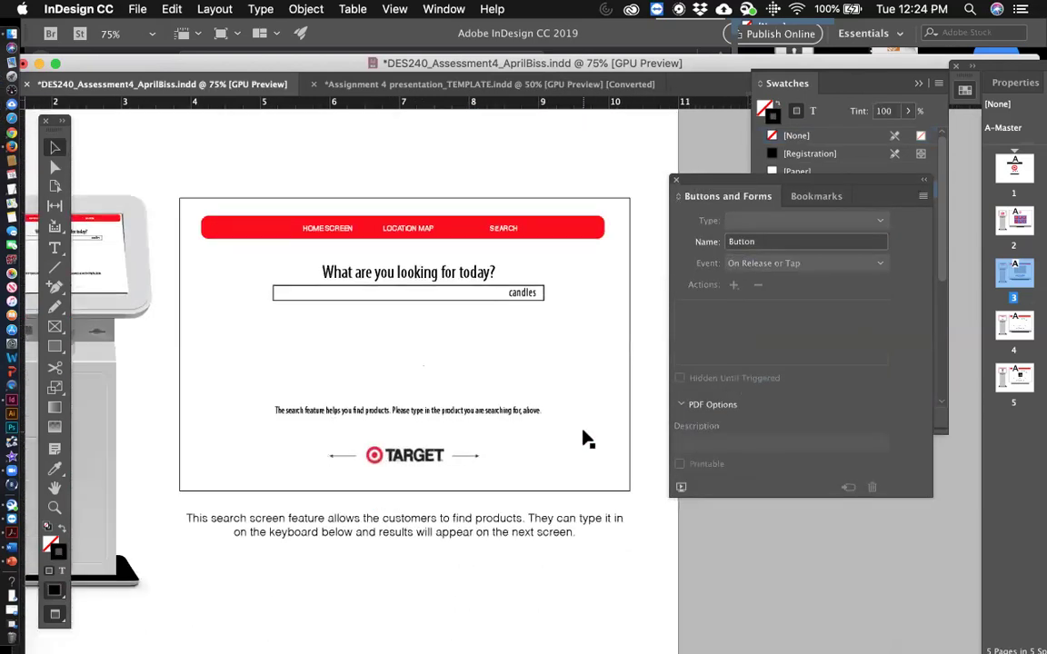
pyautogui.click(345, 443)
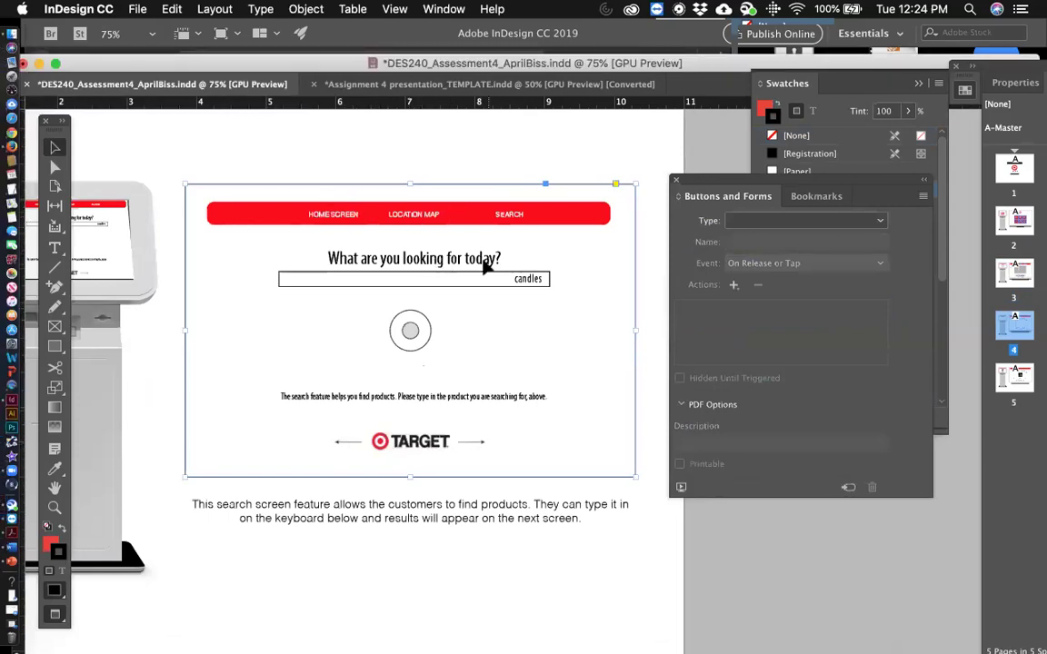
pyautogui.scroll(-10, 486, 306)
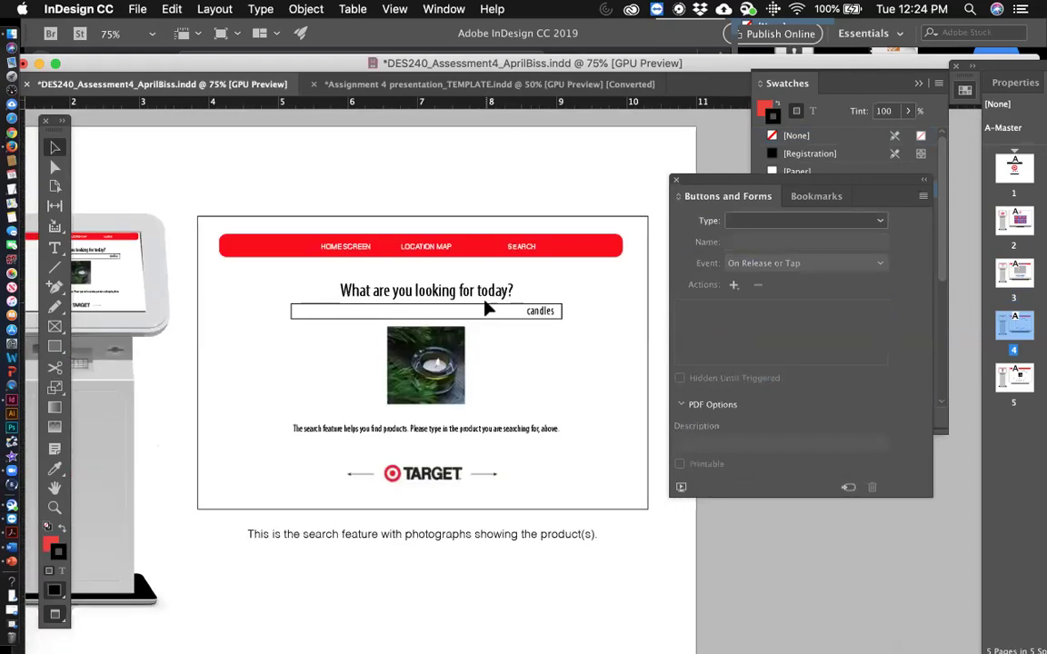
pyautogui.click(611, 570)
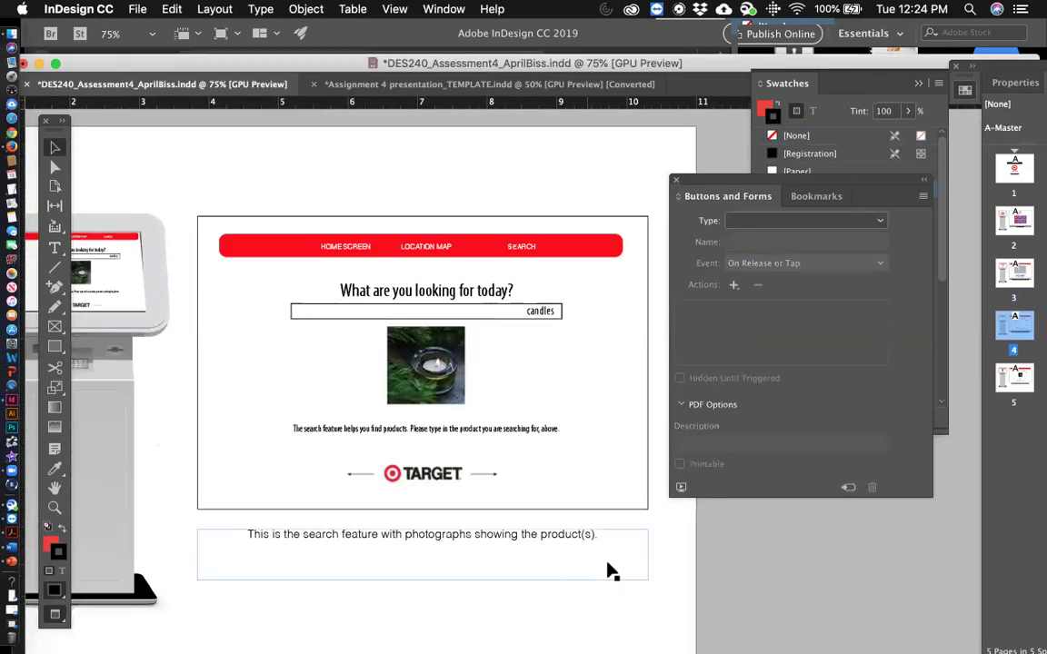
pyautogui.click(712, 580)
pyautogui.scroll(8, 586, 278)
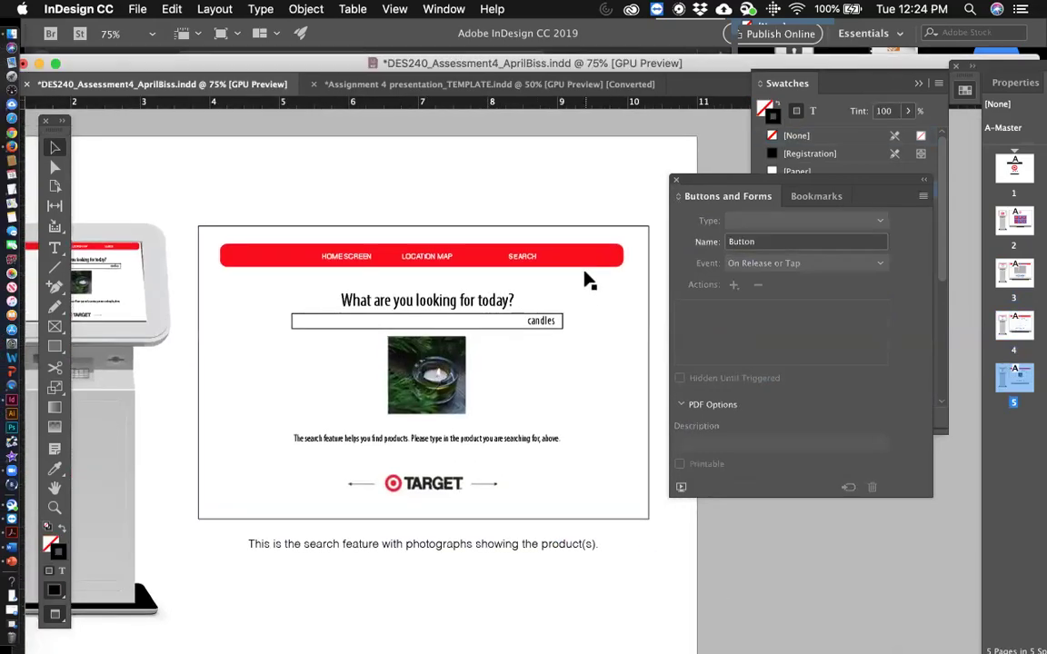
pyautogui.scroll(10, 586, 278)
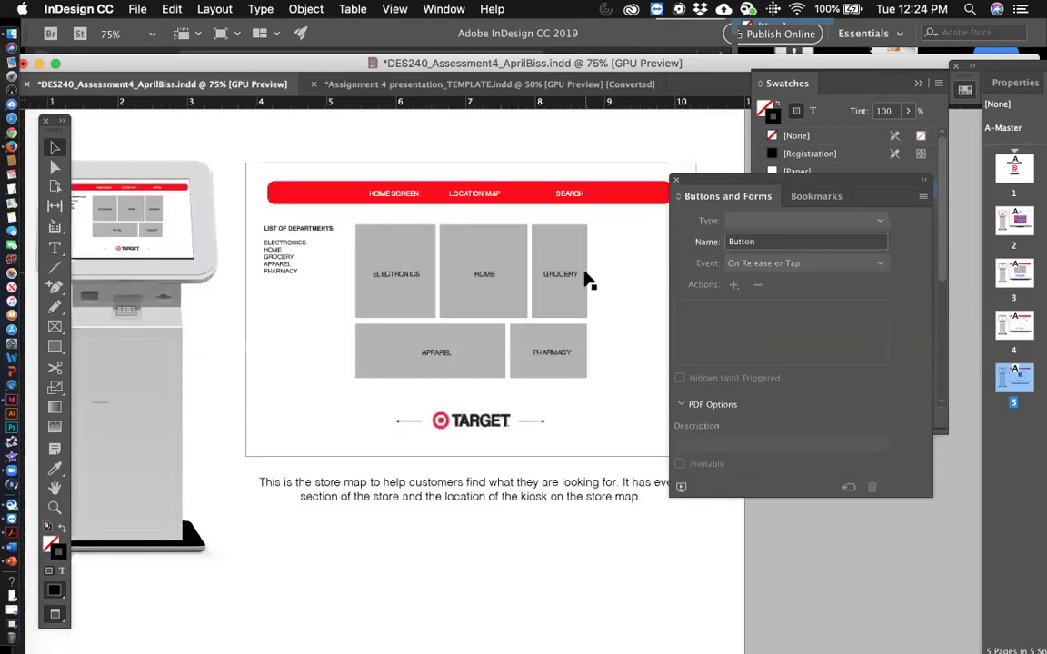
pyautogui.click(409, 310)
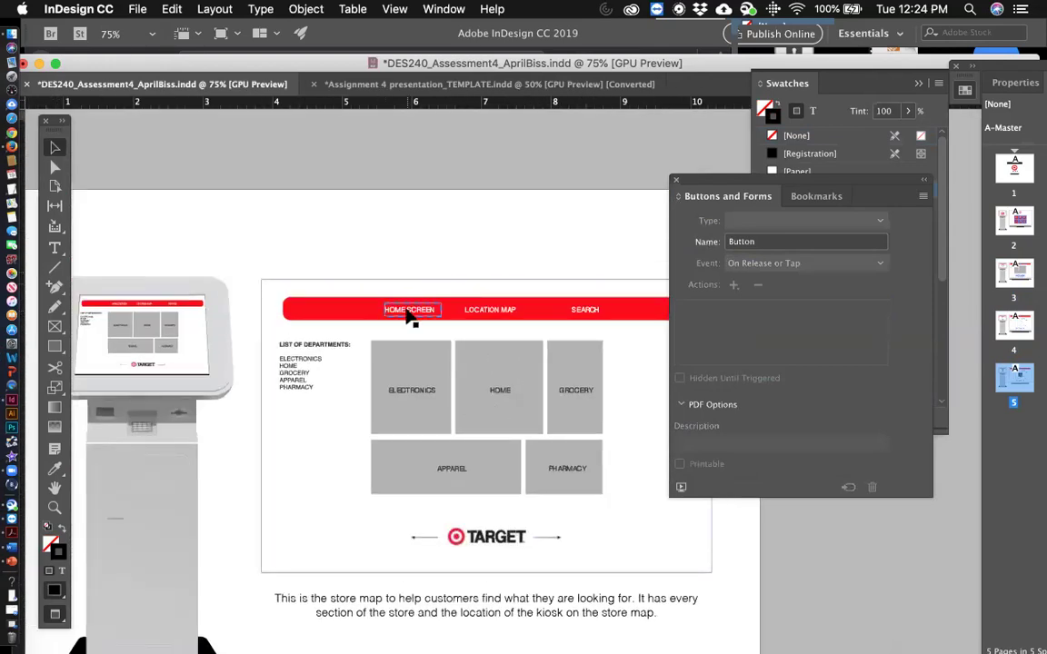
pyautogui.keyDown('shift'); pyautogui.click(491, 312); pyautogui.keyUp('shift')
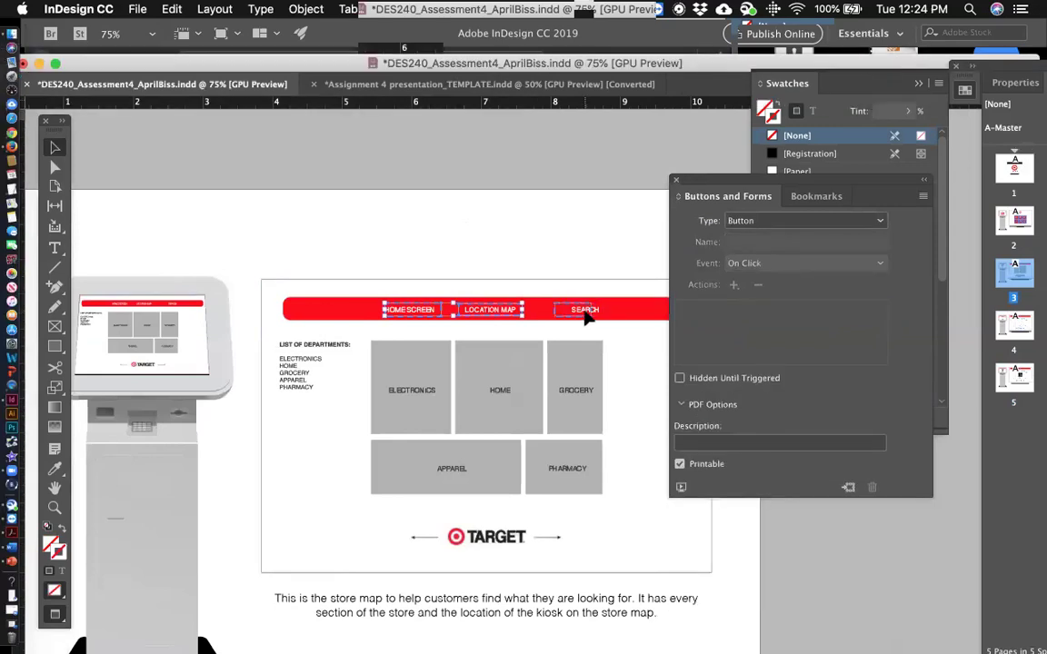
pyautogui.keyDown('shift'); pyautogui.click(584, 311); pyautogui.keyUp('shift')
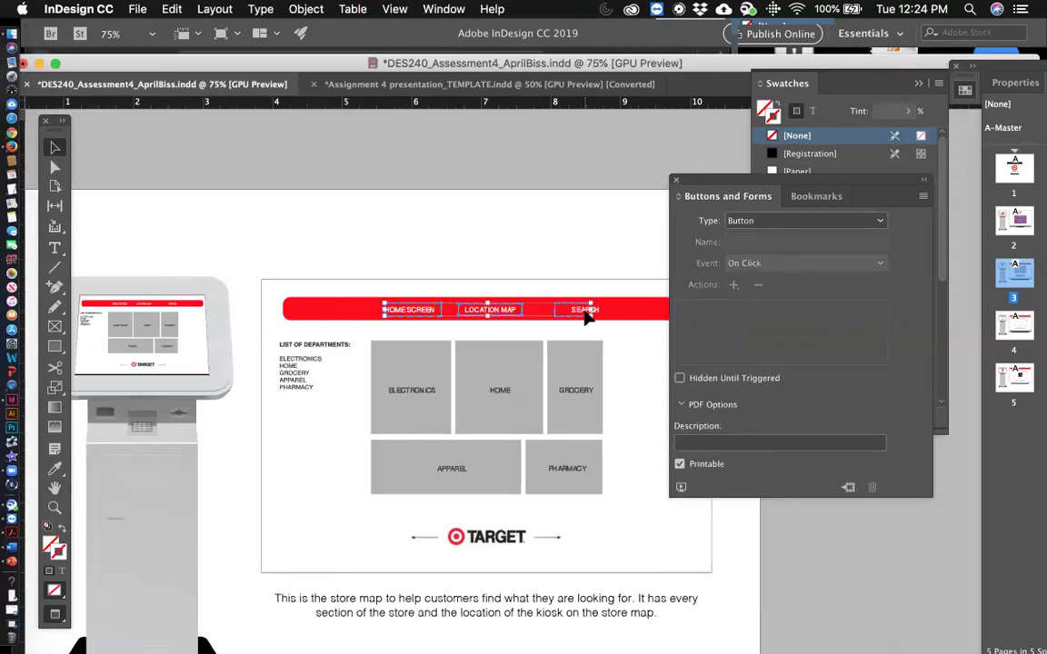
pyautogui.click(573, 250)
# Step: Copy the Home Screen, Location Map and Search buttons together with the Target logo and both arrow buttons from the store map page
pyautogui.click(411, 312)
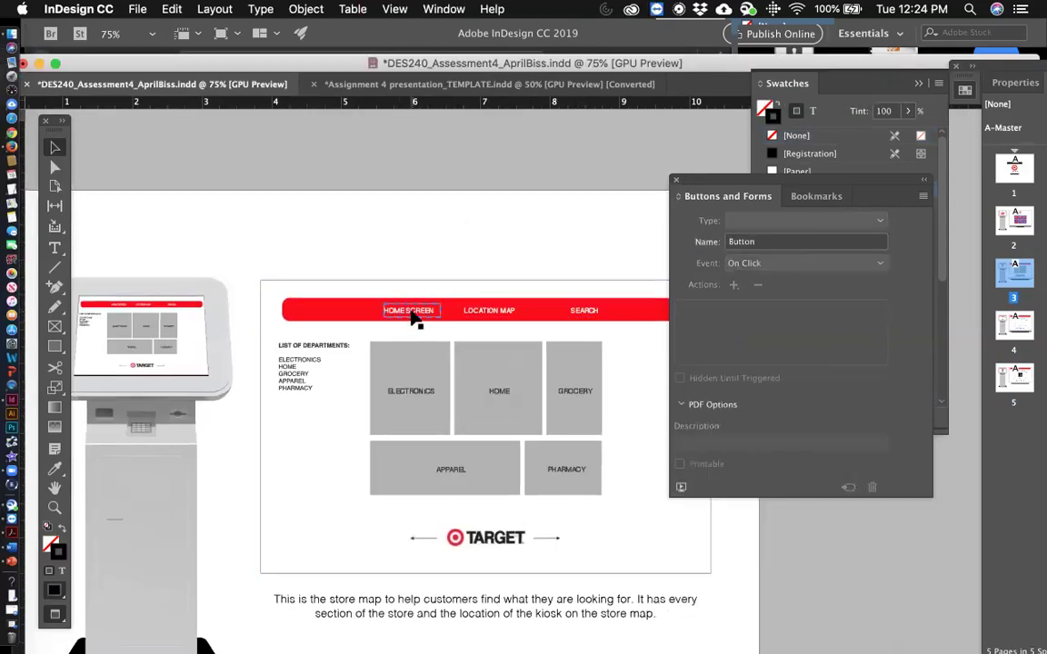
pyautogui.keyDown('shift'); pyautogui.click(503, 314); pyautogui.keyUp('shift')
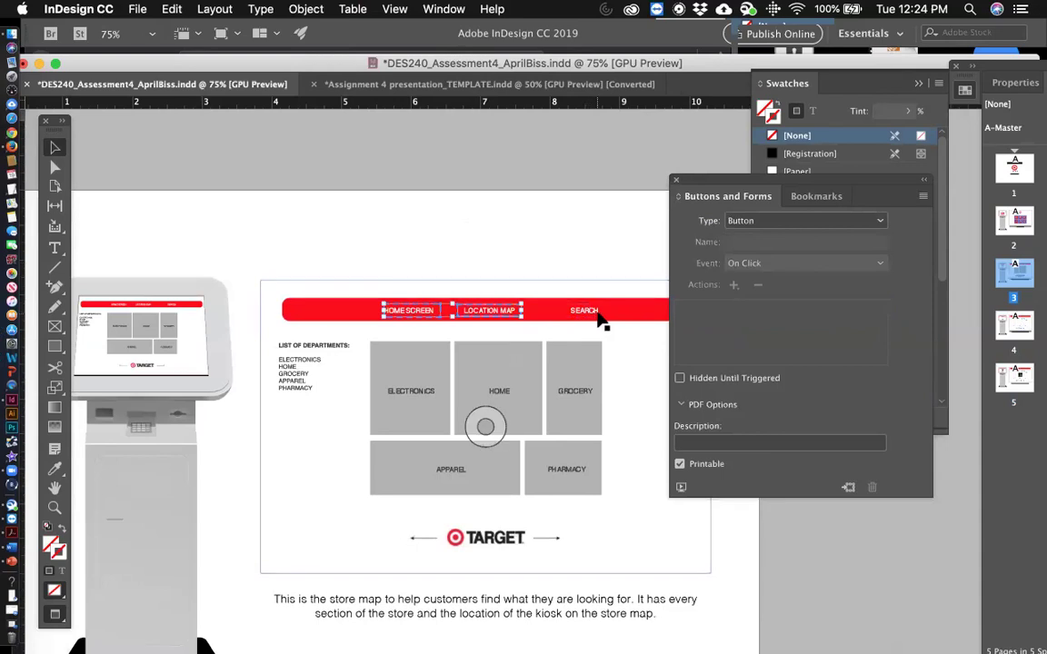
pyautogui.keyDown('shift'); pyautogui.click(584, 311); pyautogui.keyUp('shift')
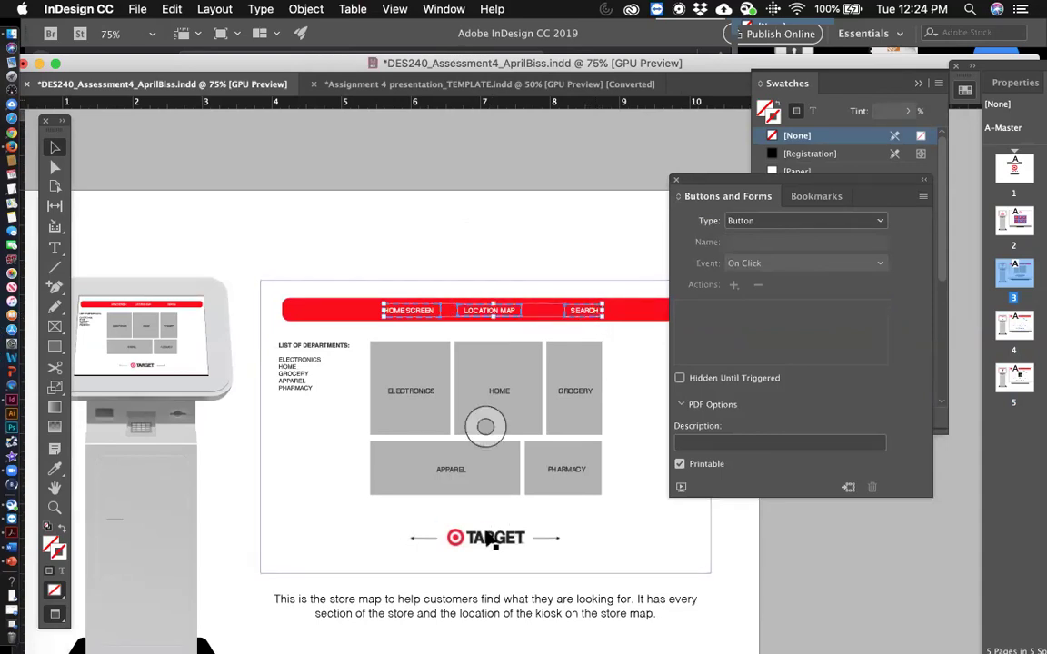
pyautogui.keyDown('shift'); pyautogui.click(414, 539); pyautogui.keyUp('shift')
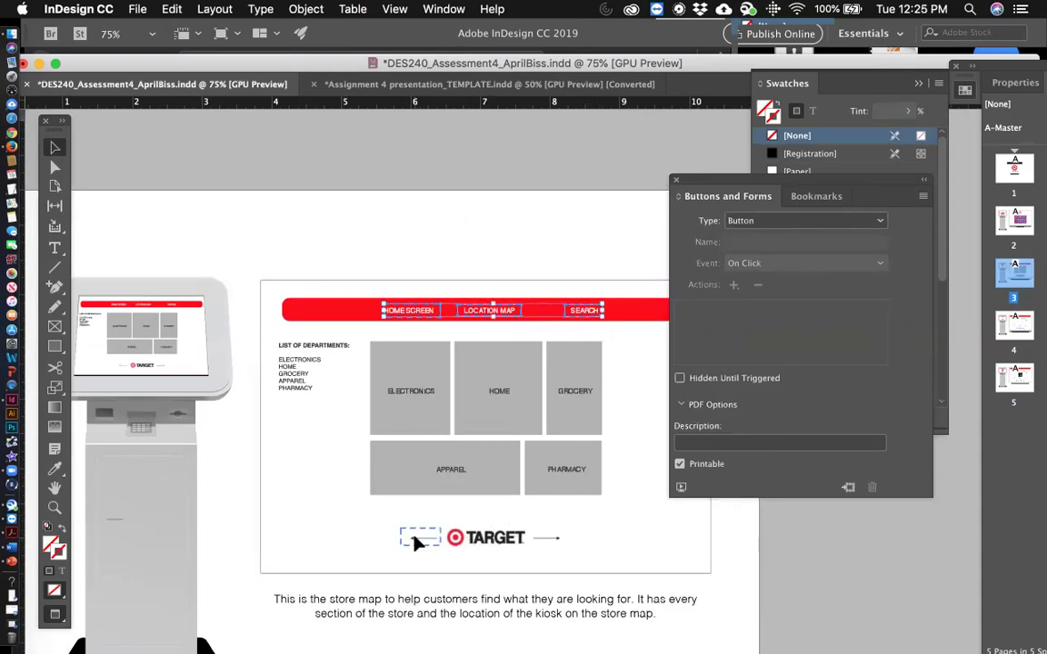
pyautogui.keyDown('shift'); pyautogui.click(477, 556); pyautogui.keyUp('shift')
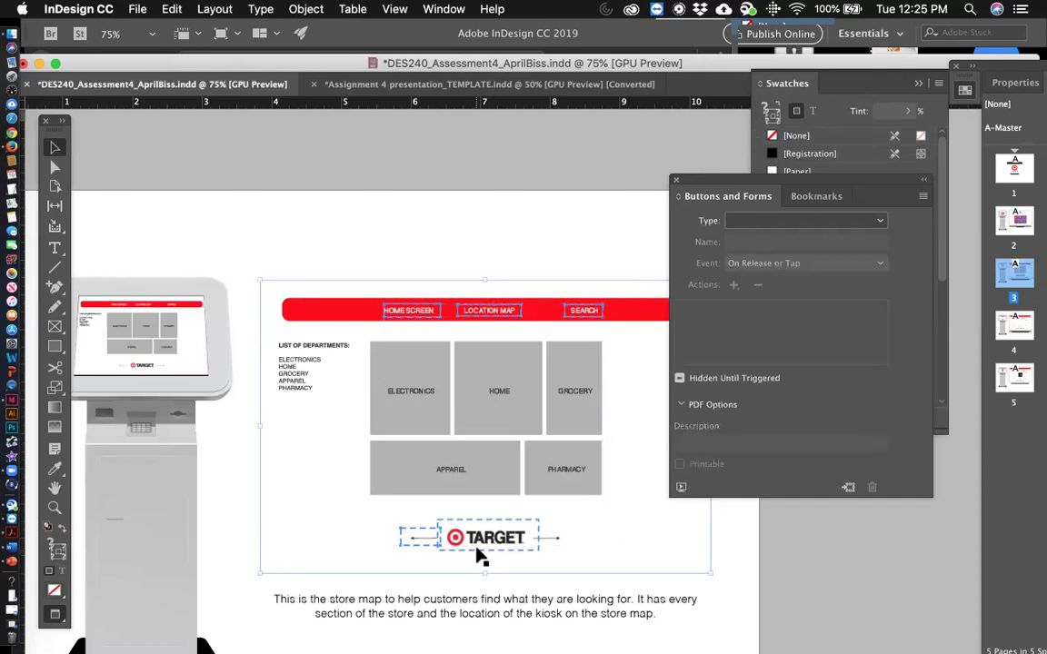
pyautogui.keyDown('shift'); pyautogui.click(554, 541); pyautogui.keyUp('shift')
pyautogui.hotkey('ctrl', 'shift', 'b')
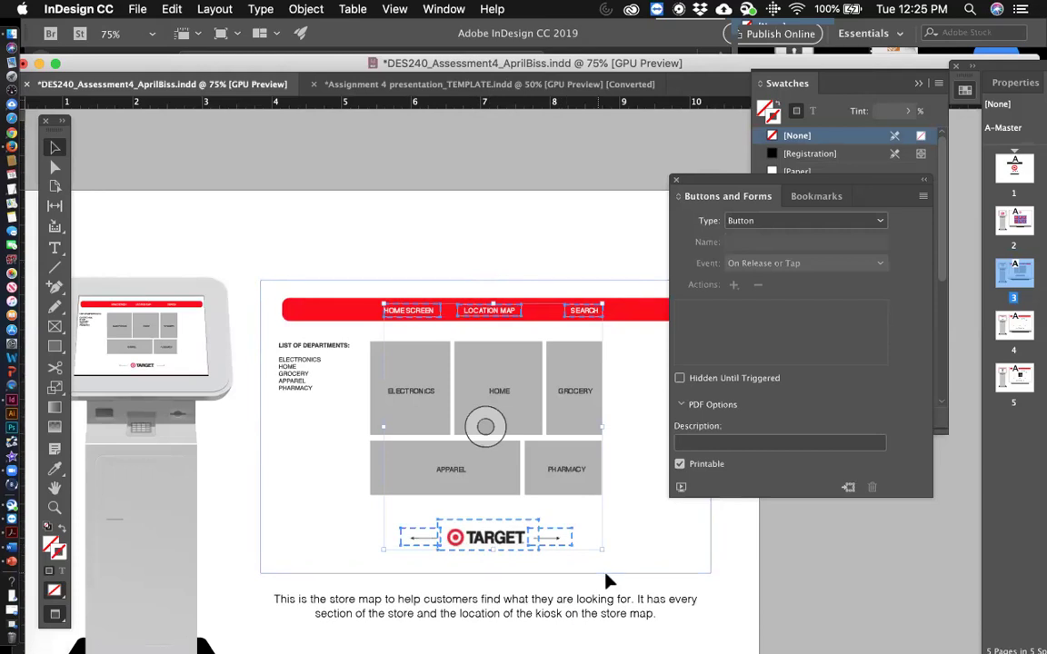
# Step: Paste the copied buttons onto the search page and align them over its navigation labels, Target logo and arrows
pyautogui.scroll(-10, 607, 580)
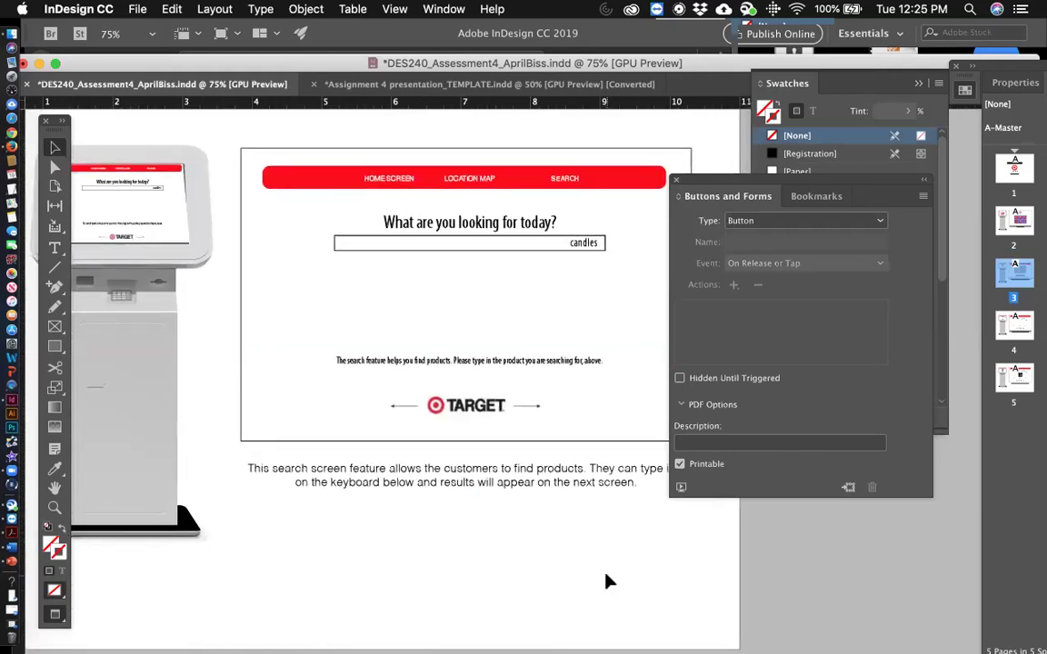
pyautogui.click(491, 320)
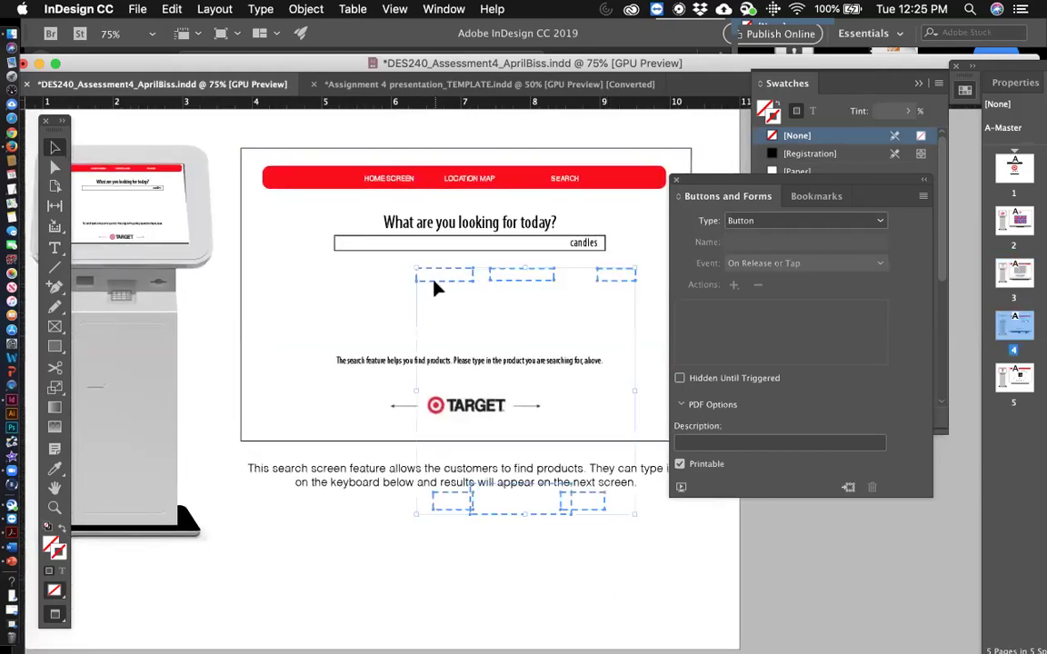
pyautogui.moveTo(434, 287); pyautogui.dragTo(385, 193)
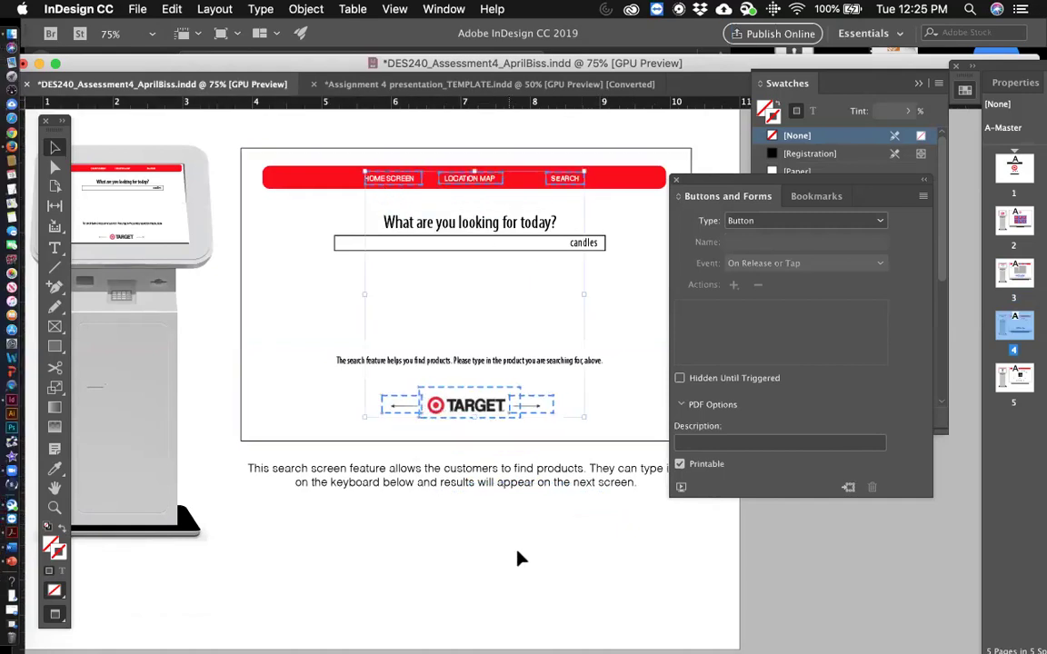
# Step: Paste the copied button set onto the search results page with the candle photo and align it over the labels, logo and arrows
pyautogui.scroll(-10, 516, 558)
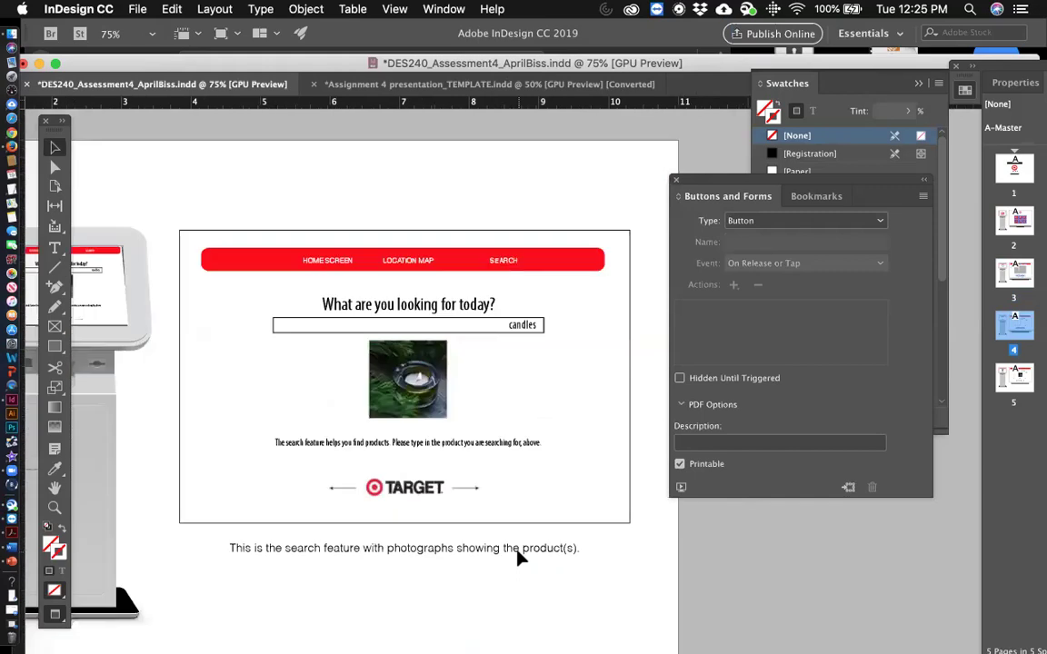
pyautogui.press('super+v')
pyautogui.moveTo(467, 373); pyautogui.dragTo(320, 179)
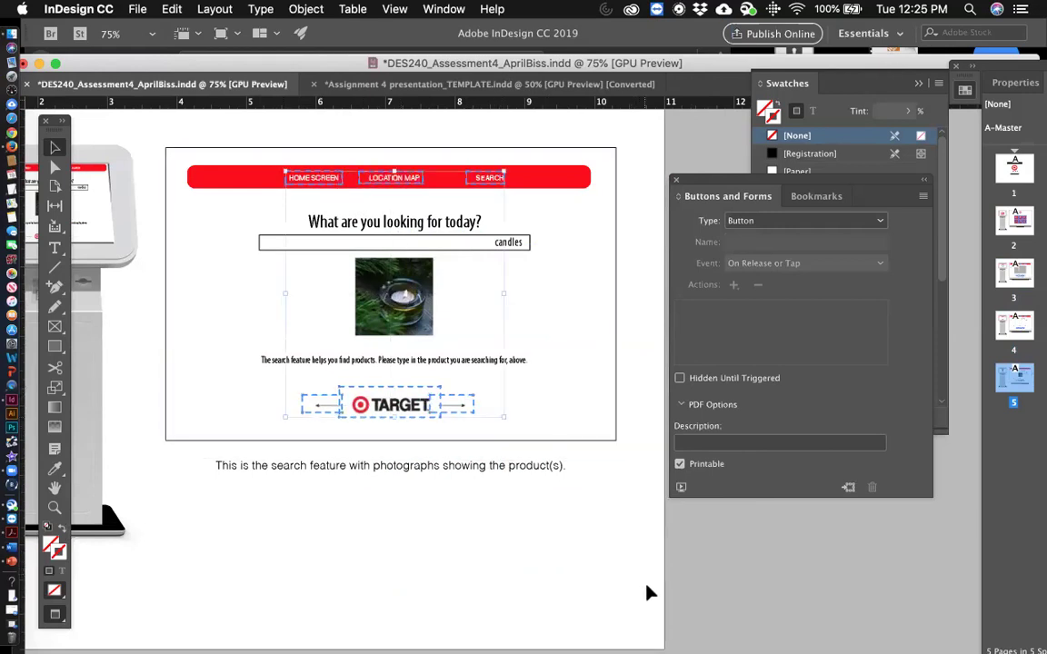
pyautogui.click(427, 206)
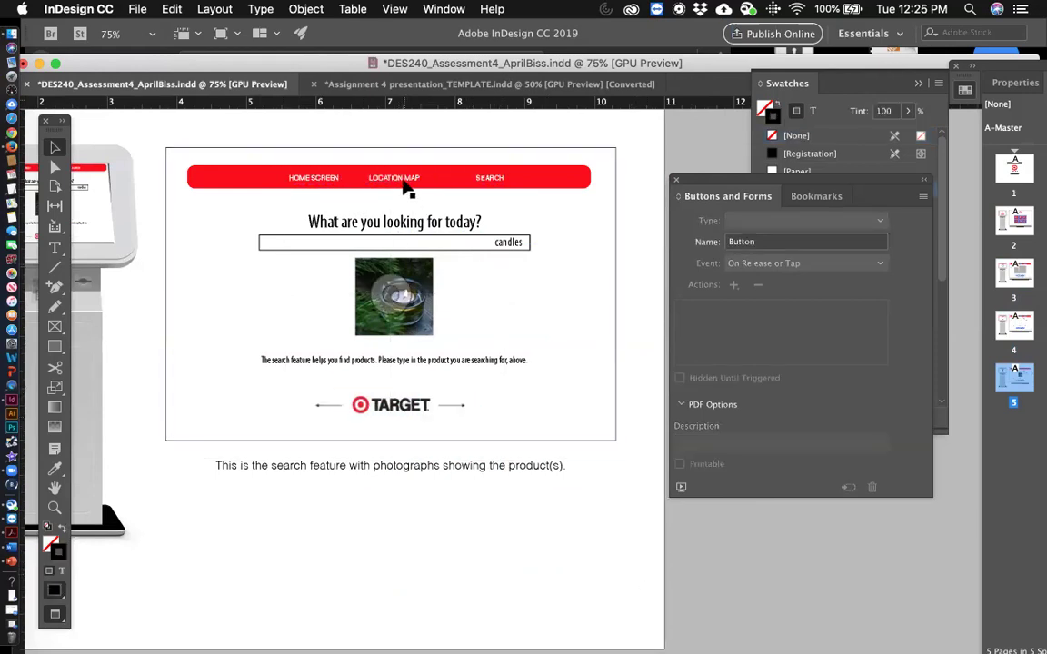
# Step: Return to the welcome screen page and save the kiosk document
pyautogui.scroll(-5, 451, 354)
pyautogui.scroll(10, 452, 355)
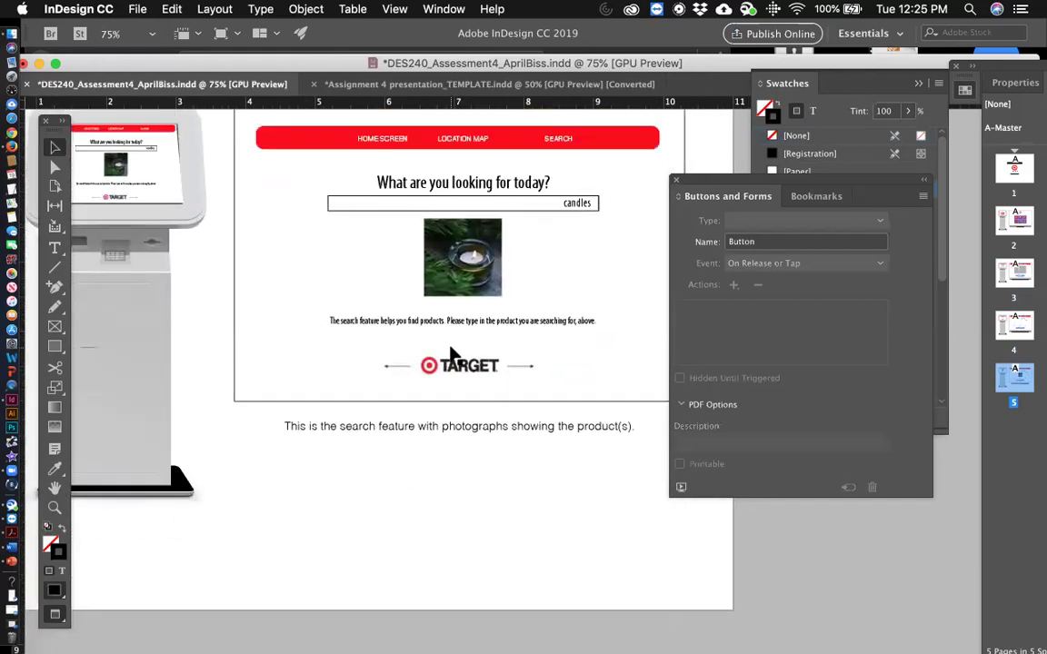
pyautogui.scroll(10, 452, 354)
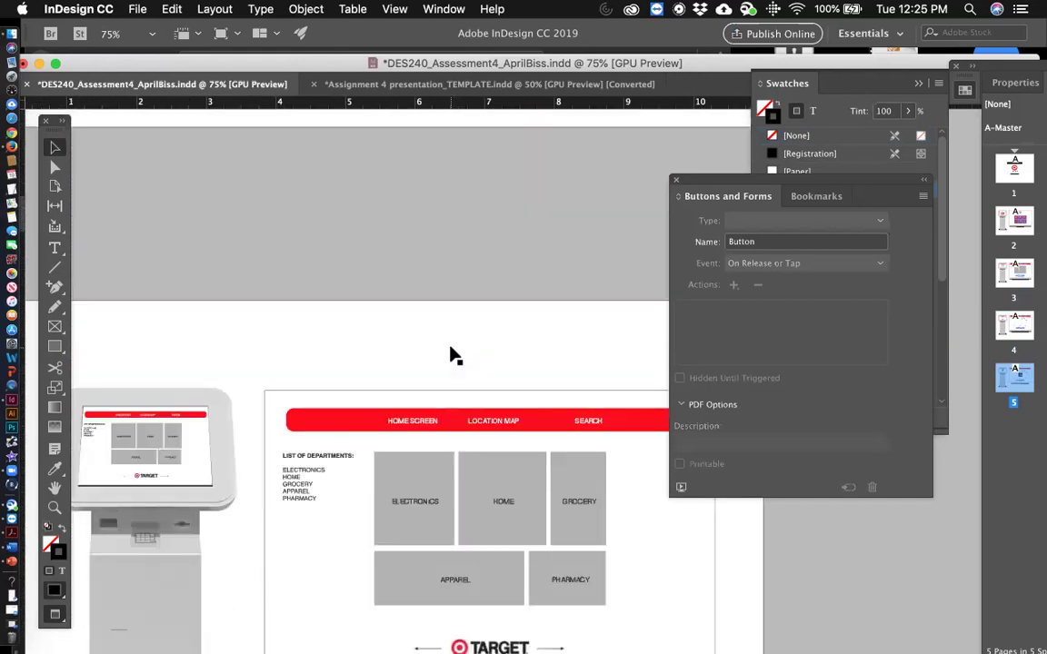
pyautogui.scroll(3, 451, 355)
pyautogui.scroll(-5, 452, 354)
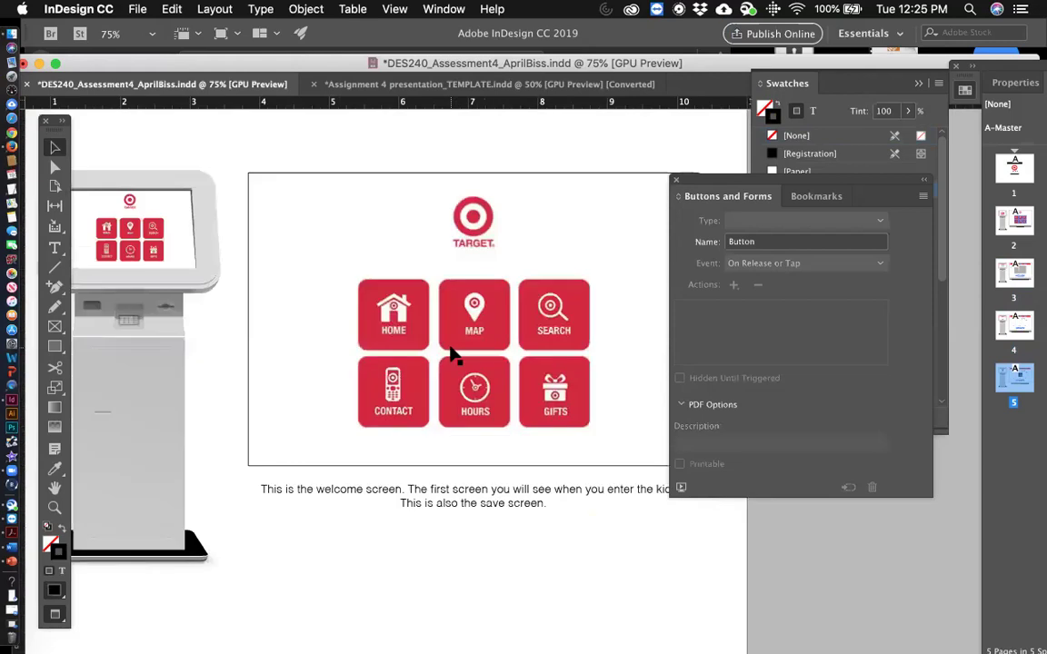
pyautogui.click(136, 8)
pyautogui.click(149, 118)
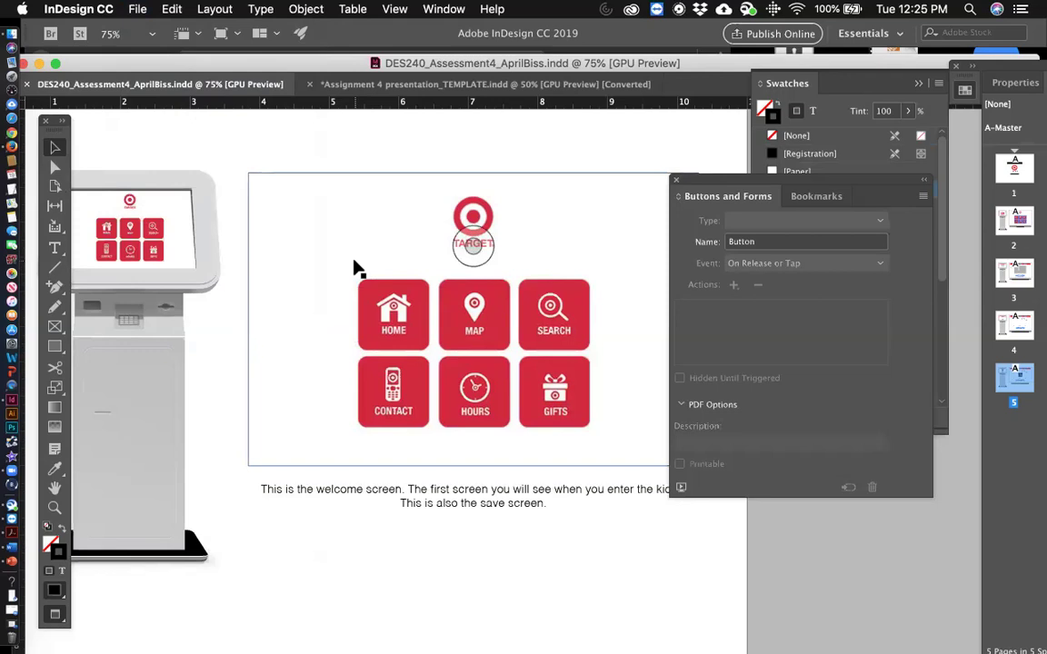
# Step: Start exporting the document to the Desktop in Adobe PDF (Interactive) format, keeping the suggested file name
pyautogui.click(138, 9)
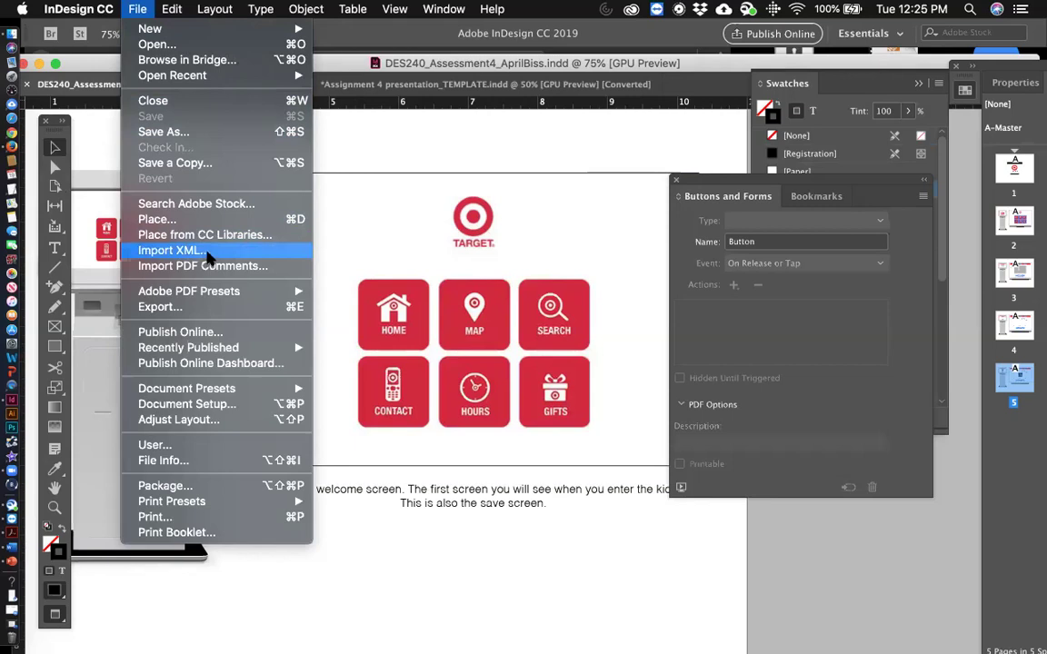
pyautogui.moveTo(184, 295)
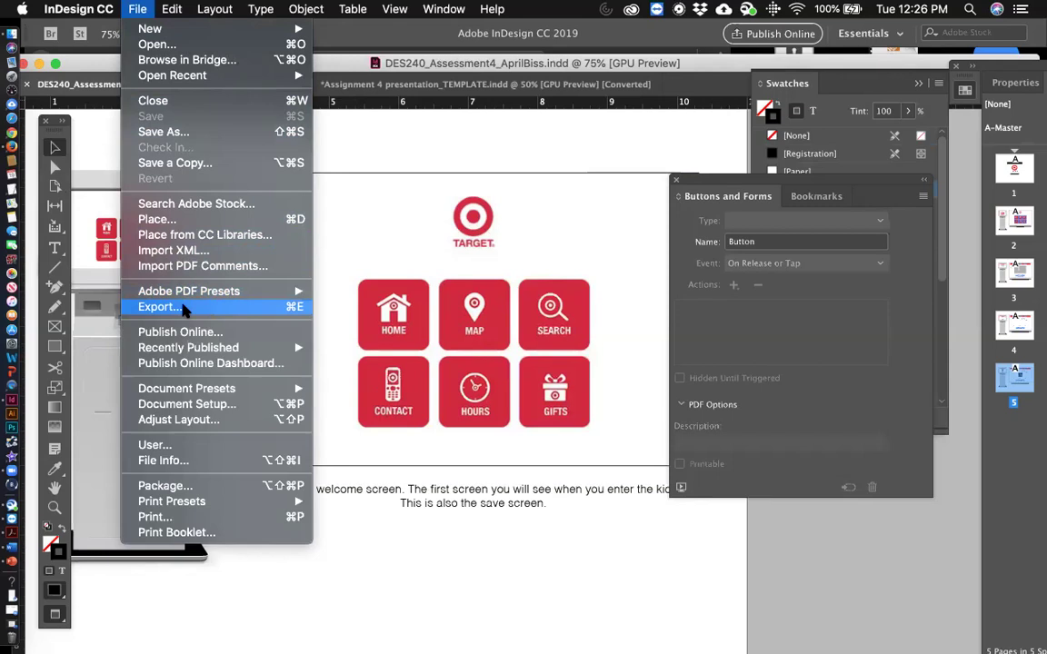
pyautogui.click(184, 308)
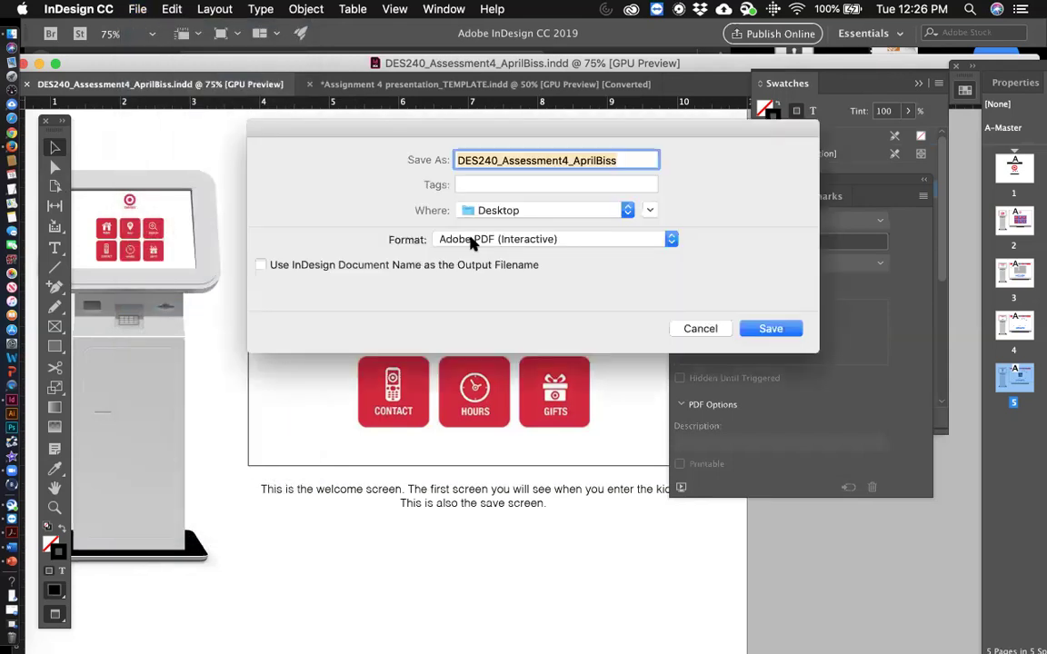
pyautogui.click(471, 241)
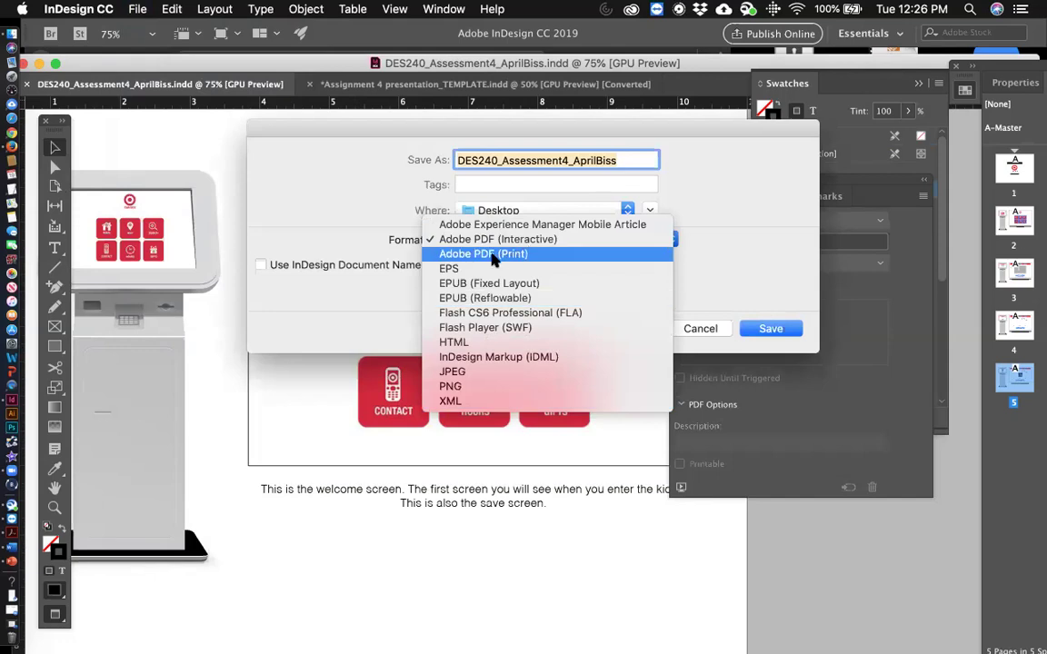
pyautogui.click(564, 241)
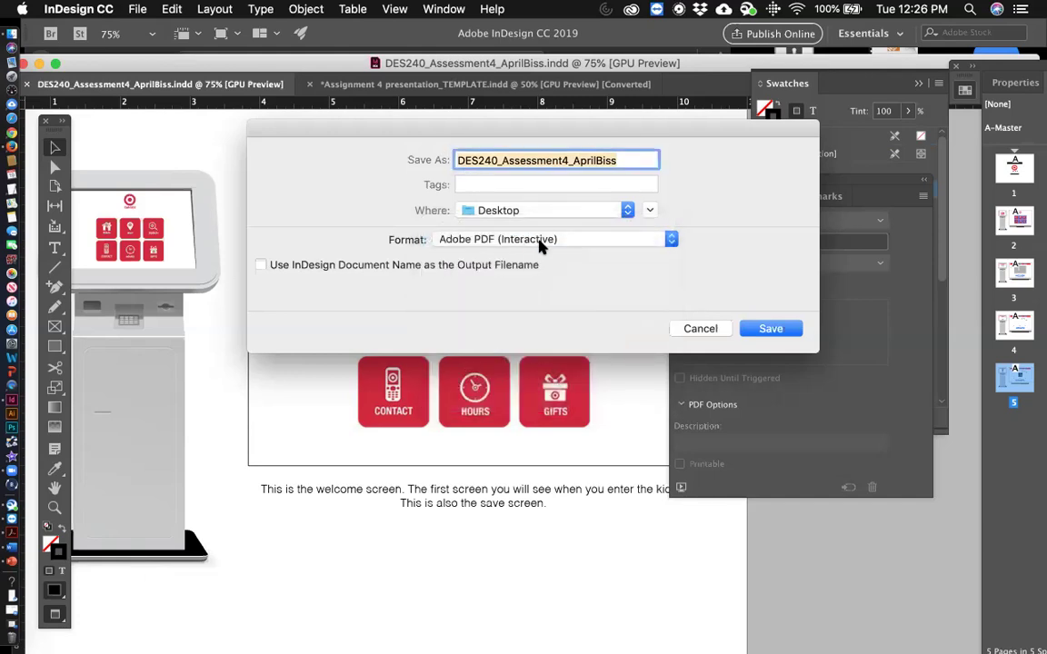
pyautogui.click(771, 329)
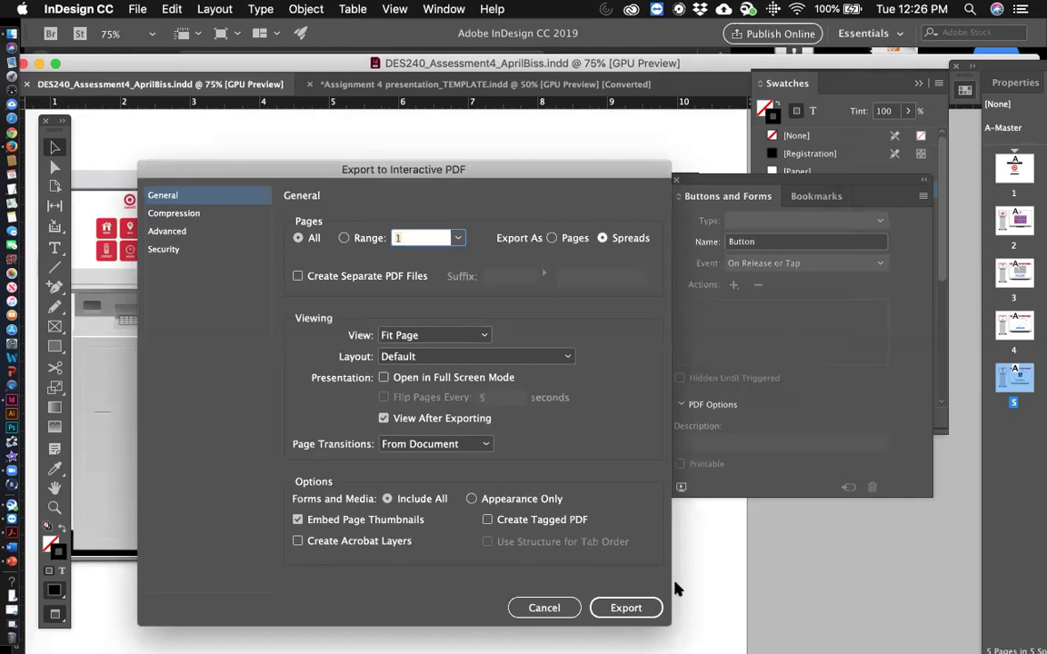
# Step: Set the interactive PDF to export as pages, check its compression, advanced and security options, and export it
pyautogui.click(552, 238)
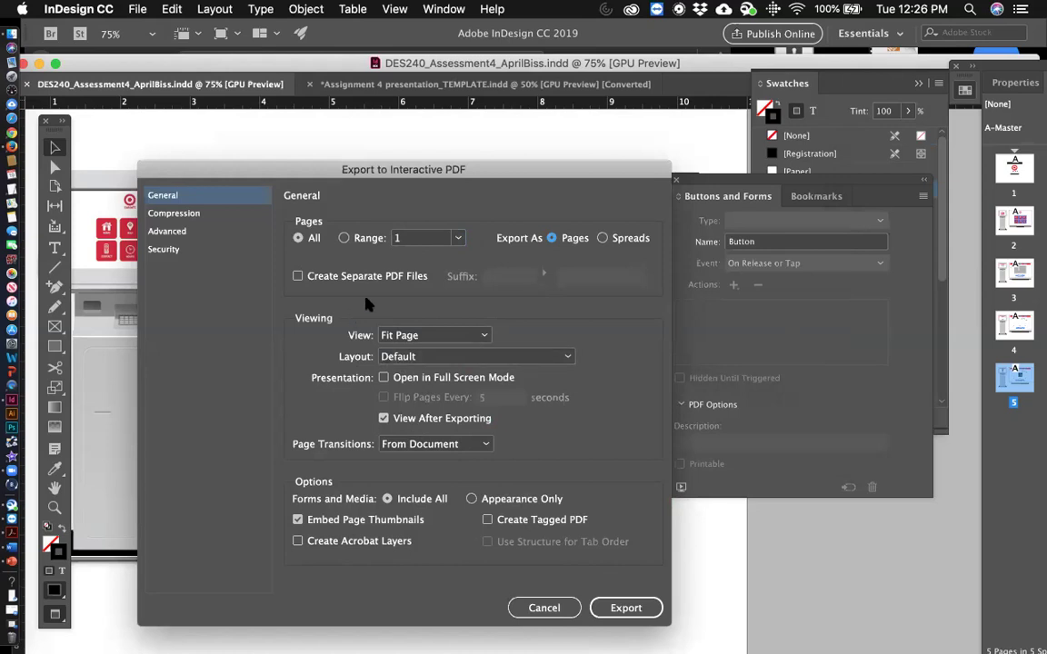
pyautogui.click(193, 218)
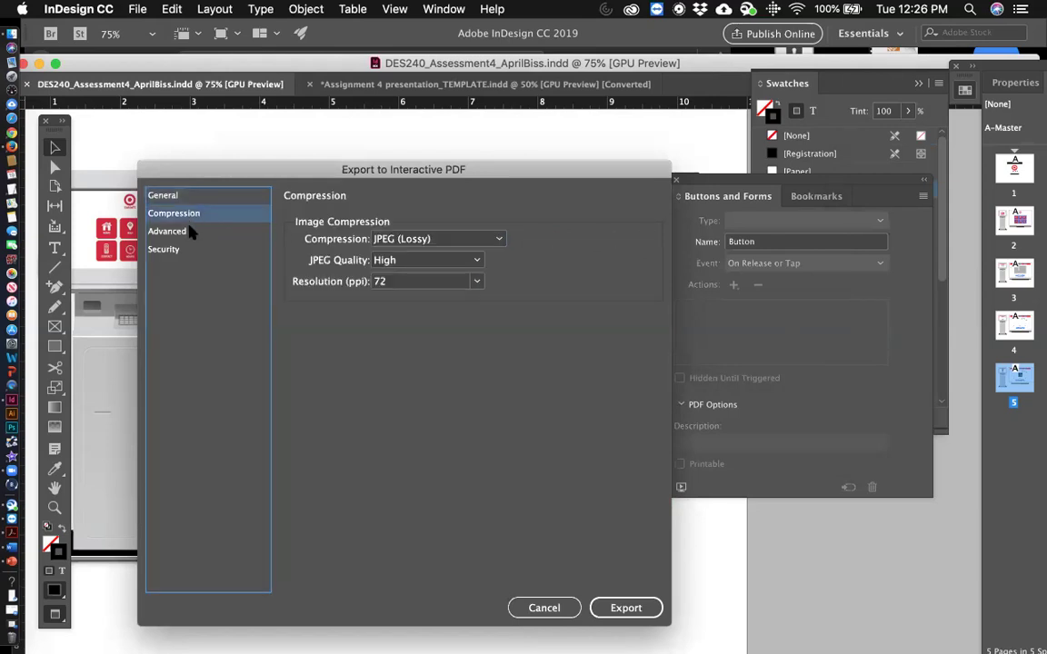
pyautogui.click(172, 232)
pyautogui.click(191, 253)
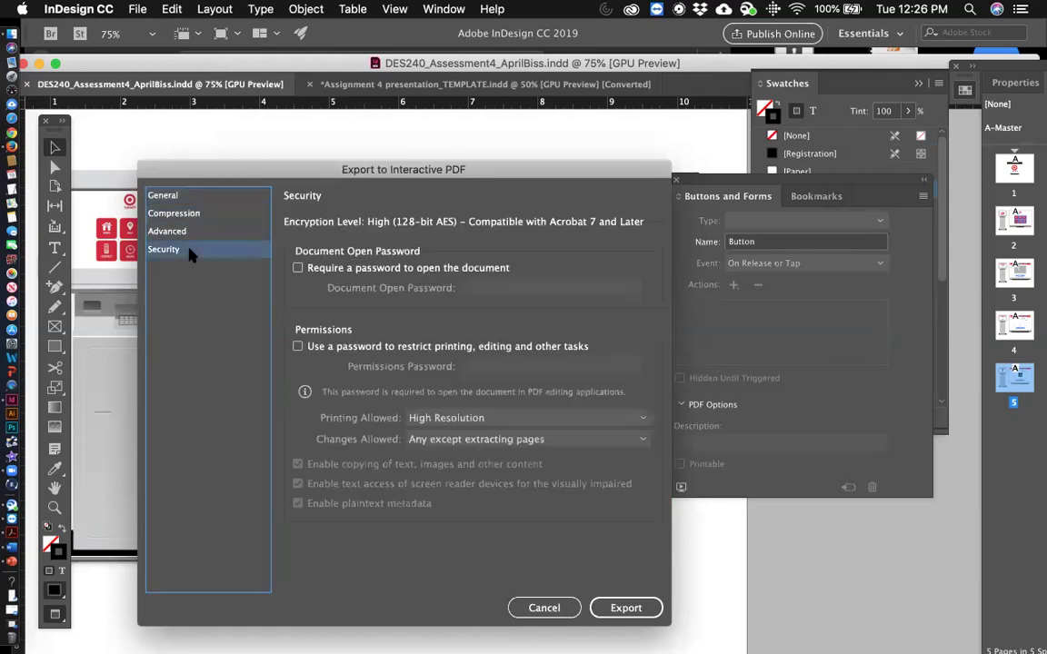
pyautogui.click(163, 193)
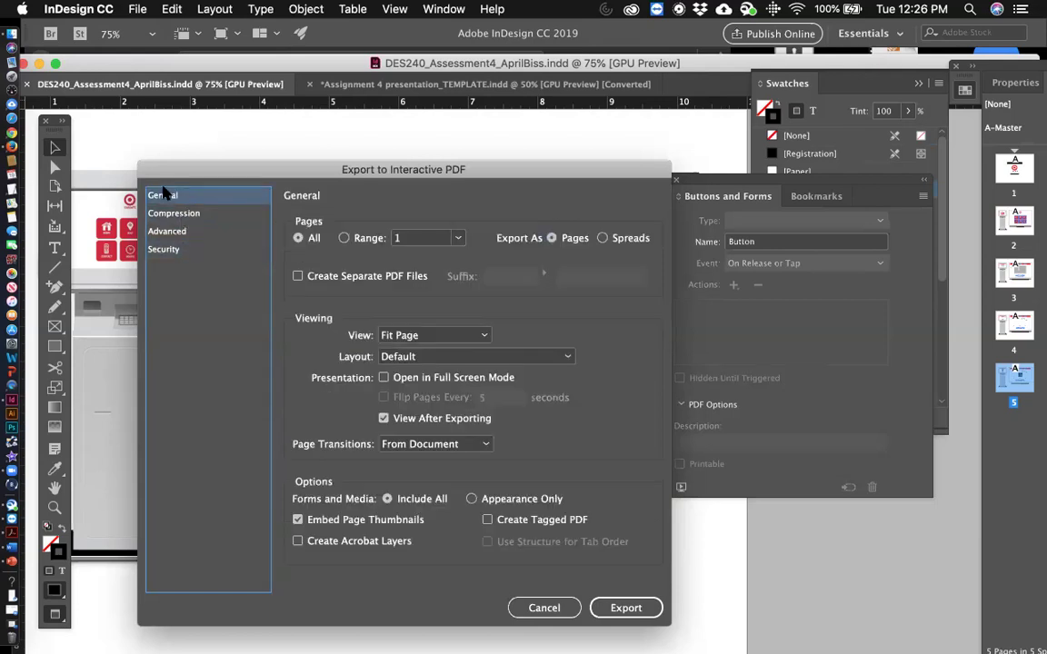
pyautogui.click(626, 607)
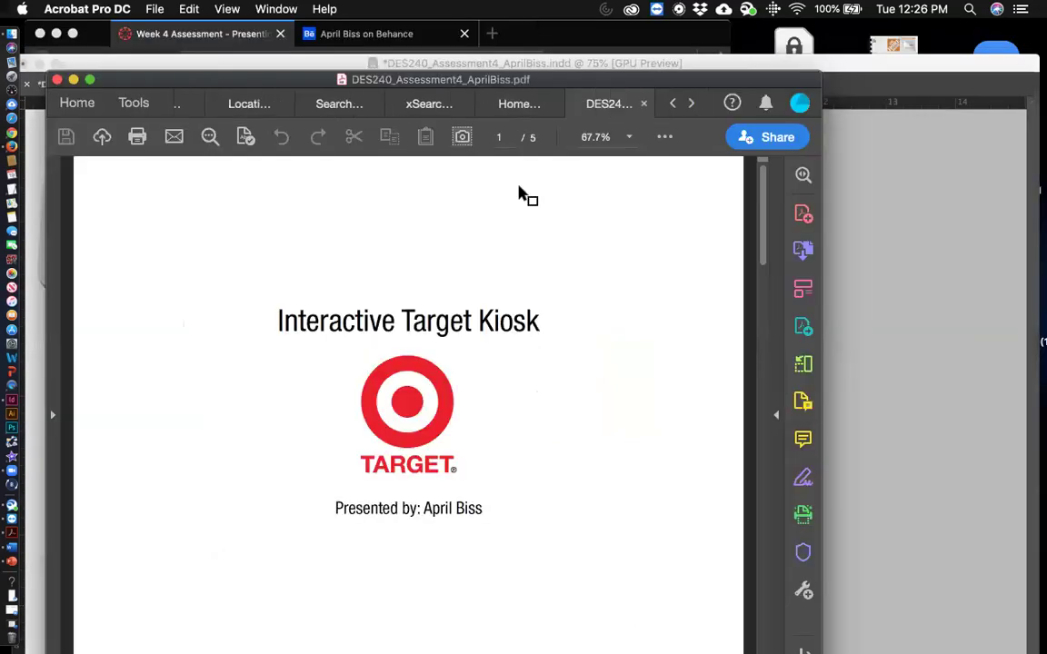
# Step: Minimize the InDesign document window and the Firefox window behind the exported PDF
pyautogui.click(591, 64)
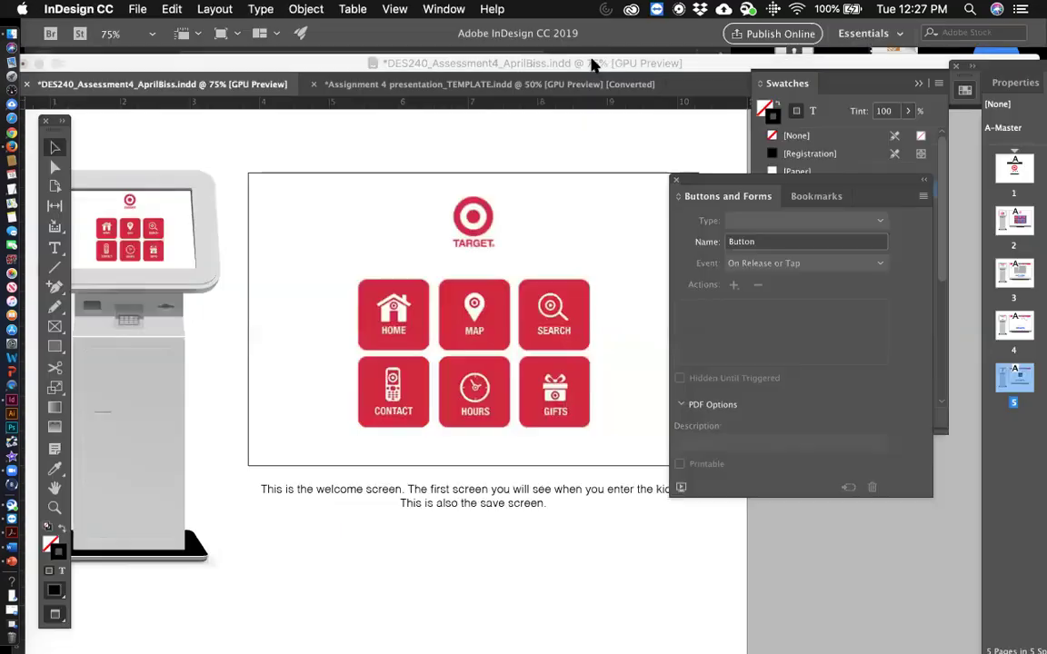
pyautogui.click(41, 64)
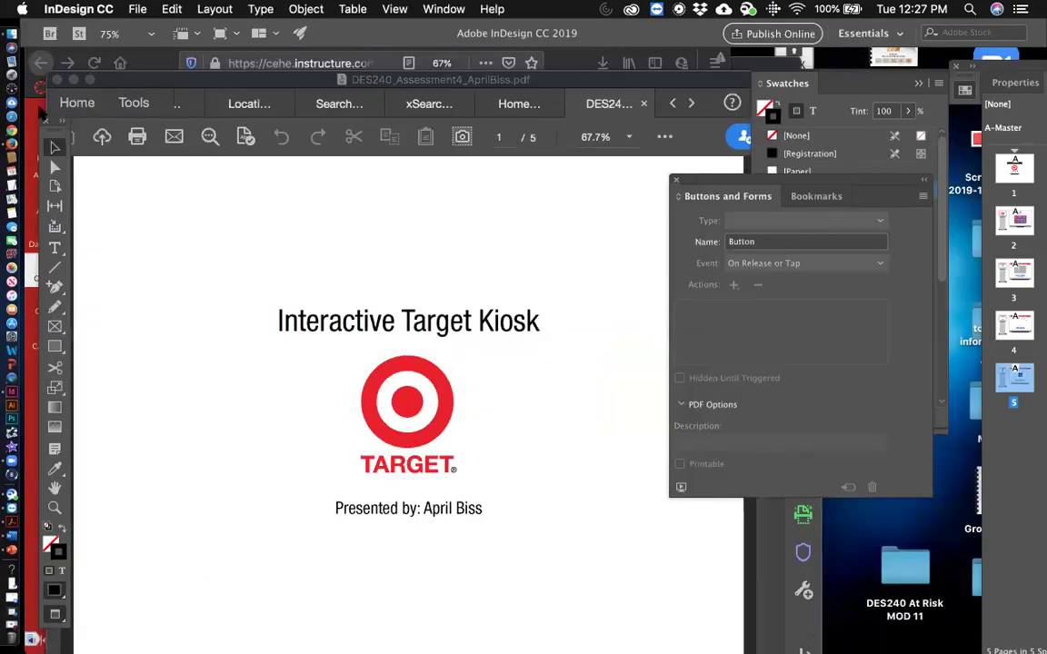
pyautogui.click(27, 103)
pyautogui.click(56, 33)
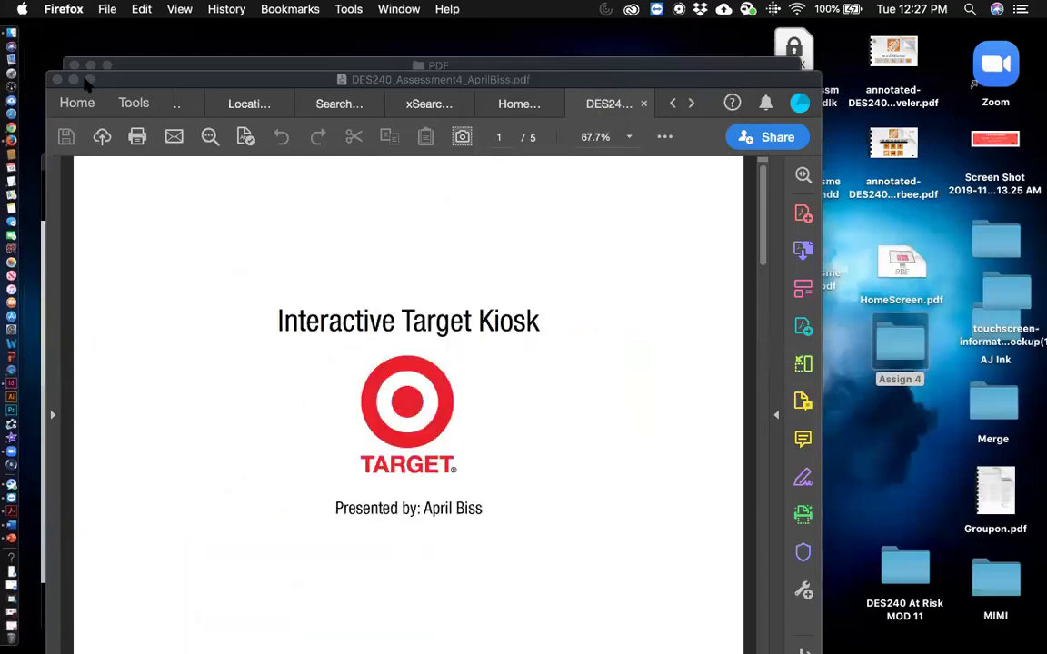
# Step: Close the Acrobat window with all of its open PDF tabs
pyautogui.click(56, 79)
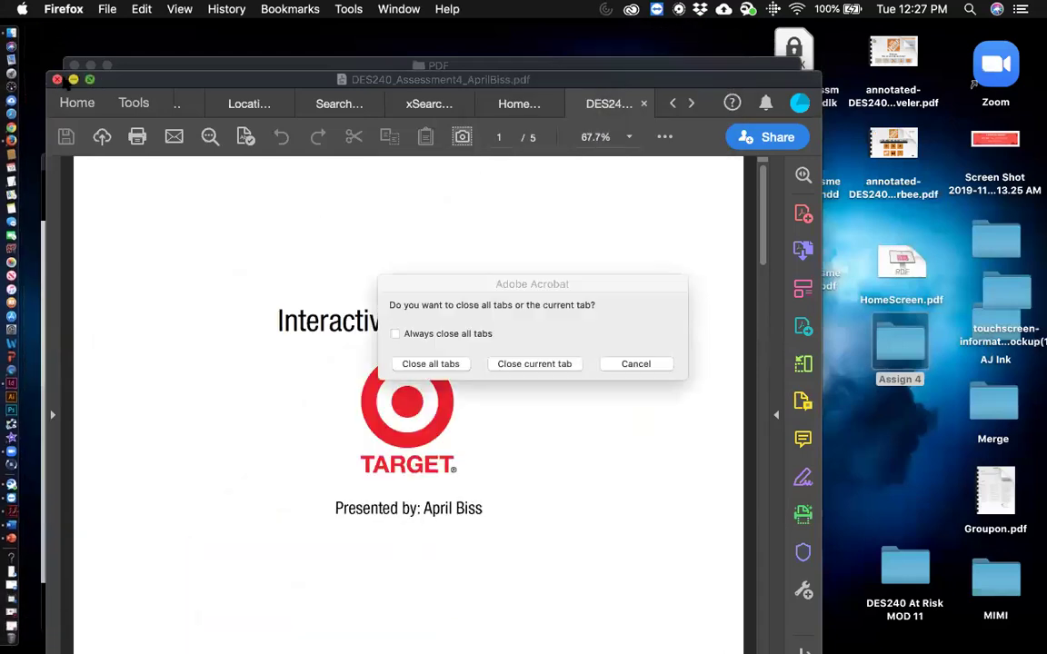
pyautogui.click(429, 356)
pyautogui.click(431, 364)
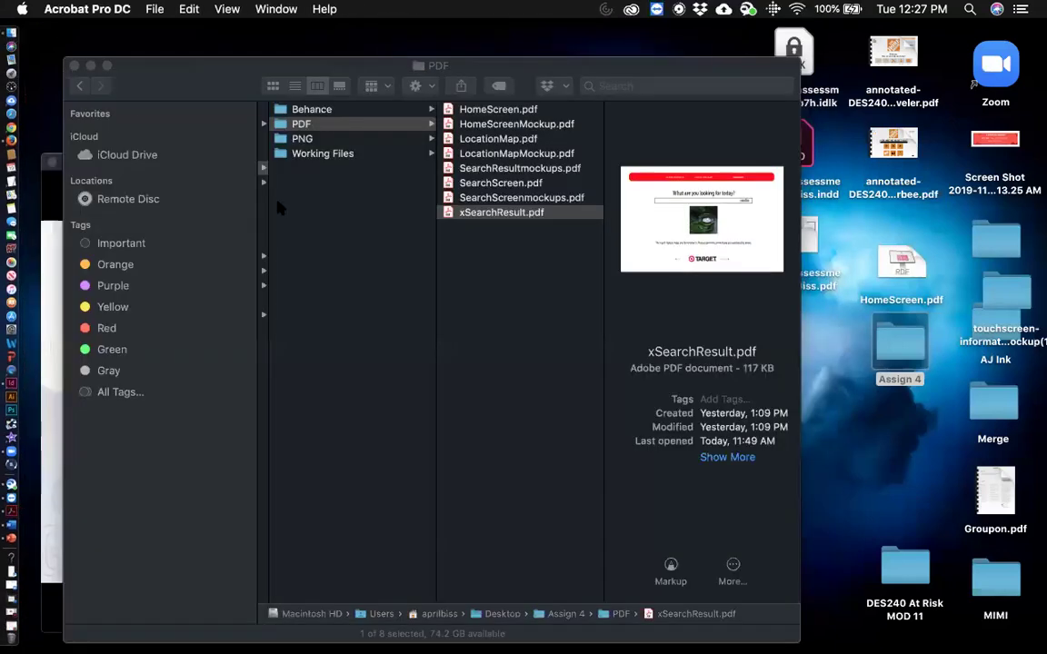
# Step: Clear the remaining windows off the desktop and open the exported DES240 Assessment 4 PDF
pyautogui.click(66, 58)
pyautogui.click(68, 162)
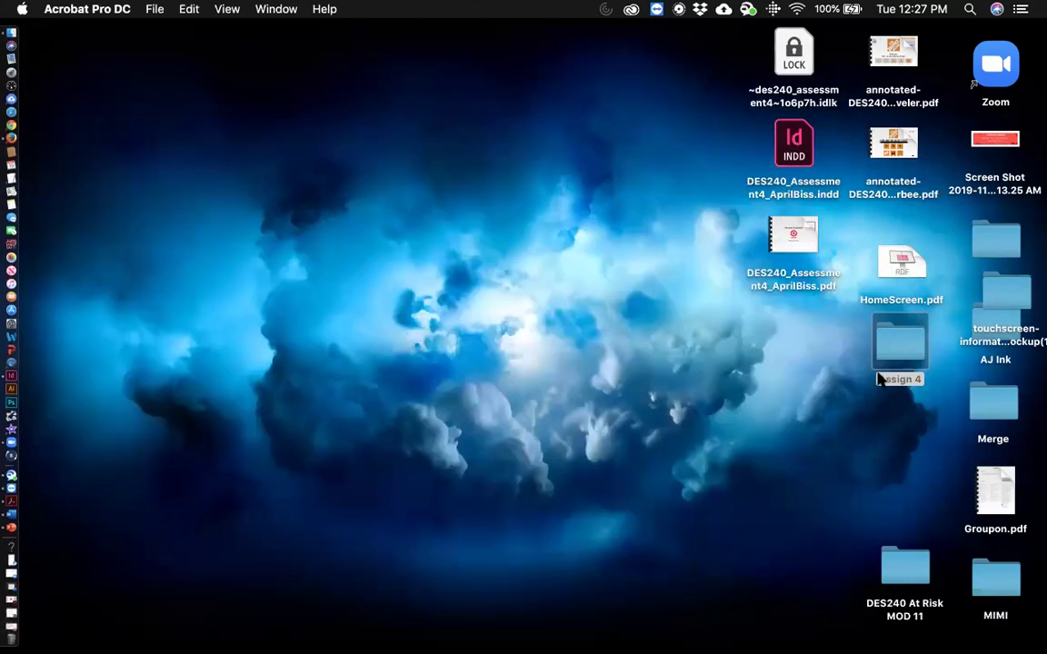
pyautogui.click(789, 226)
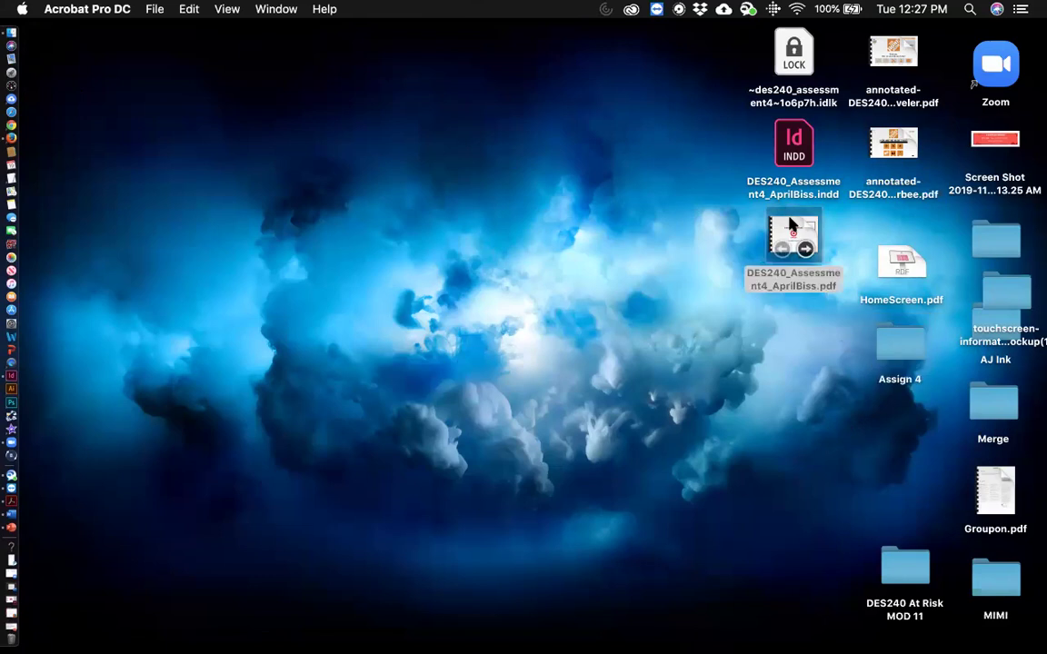
pyautogui.doubleClick(789, 225)
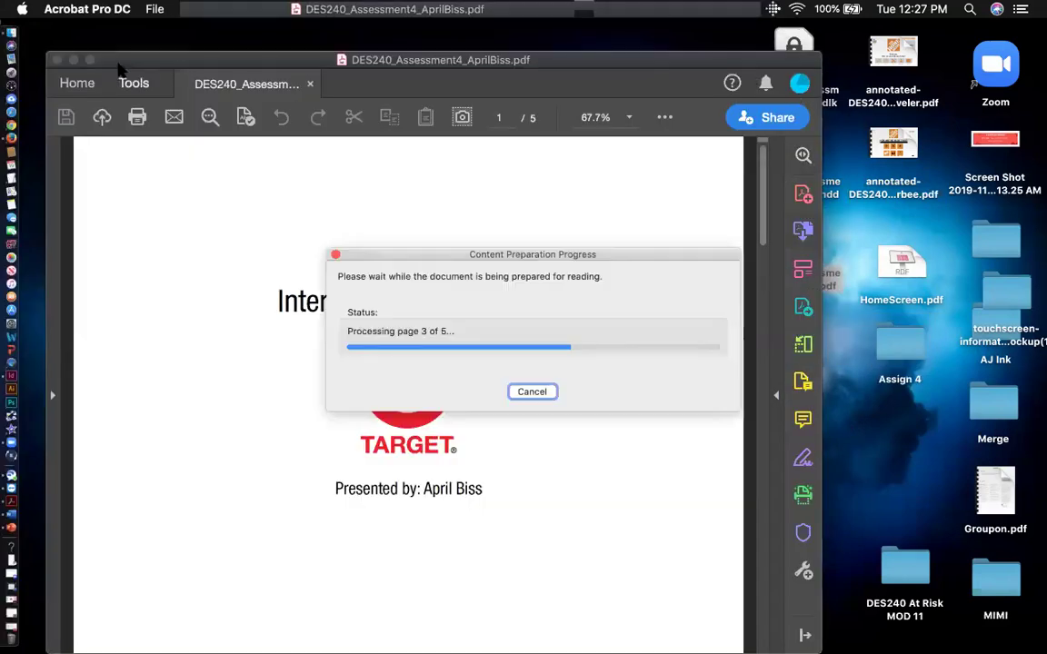
# Step: Move the PDF window up so it fits on the desktop, and set its zoom to 50%
pyautogui.moveTo(116, 66); pyautogui.dragTo(105, 33)
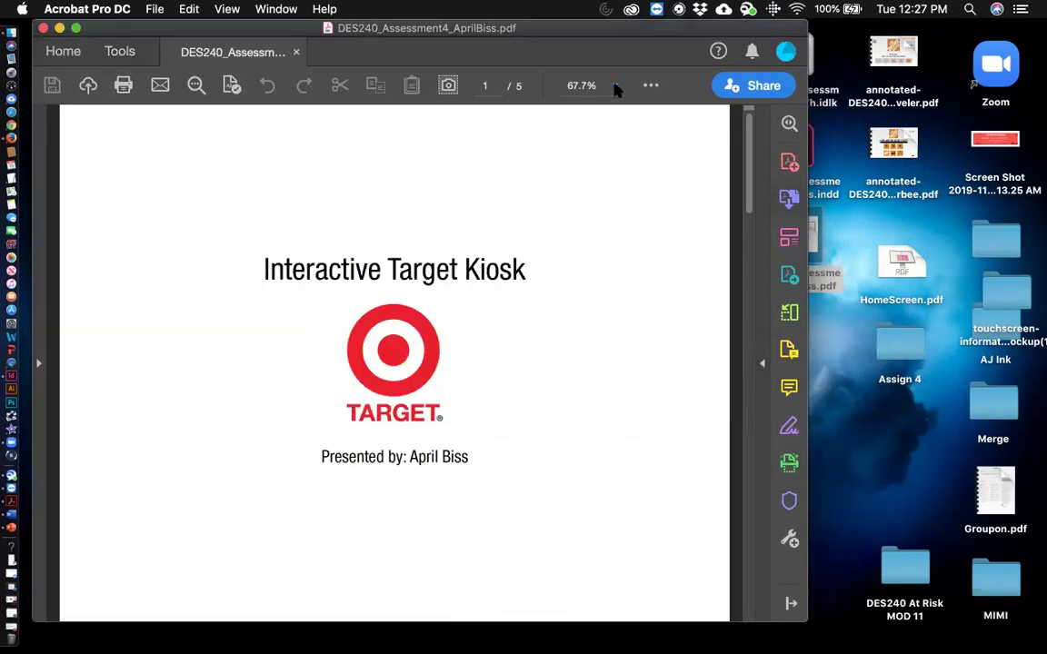
pyautogui.click(614, 86)
pyautogui.click(618, 147)
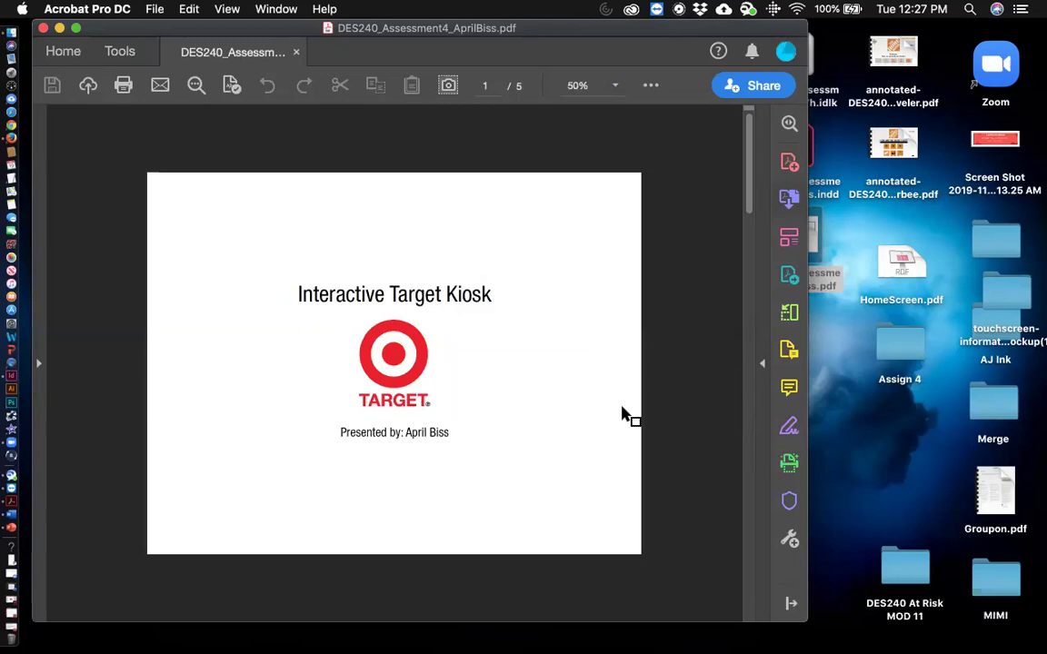
# Step: Test the Home button on the kiosk's welcome screen and return to that screen
pyautogui.scroll(-1, 559, 263)
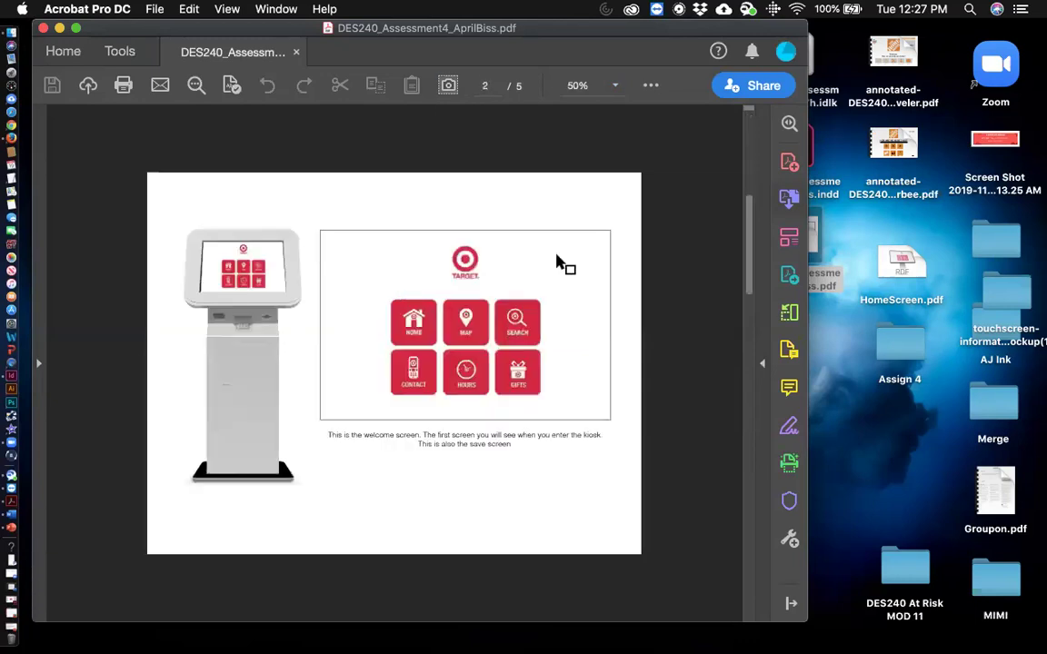
pyautogui.click(425, 329)
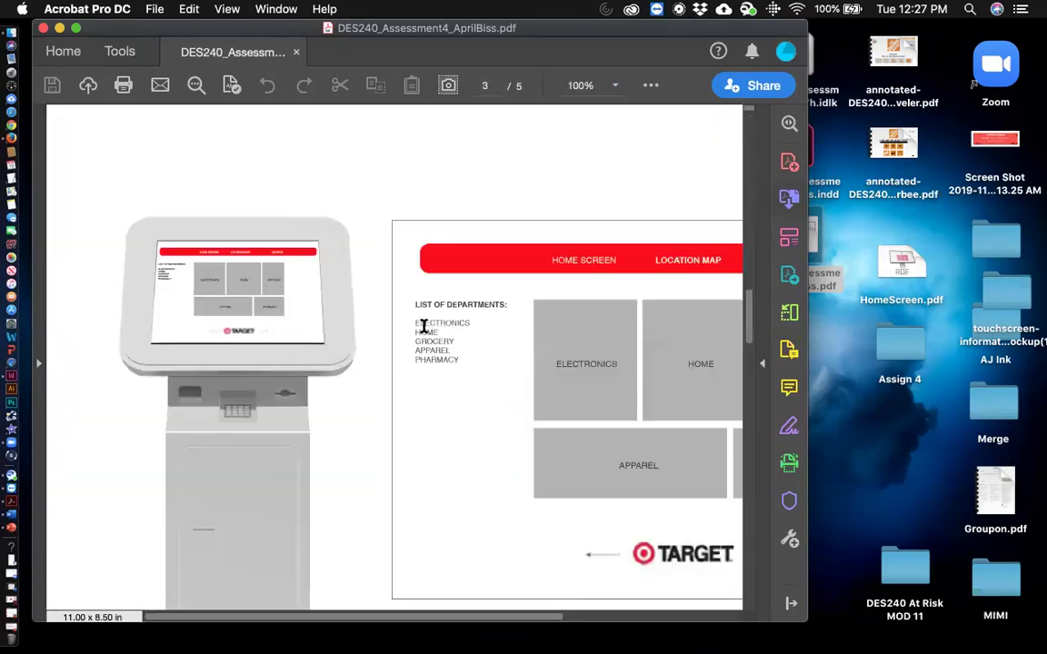
pyautogui.scroll(-3, 422, 326)
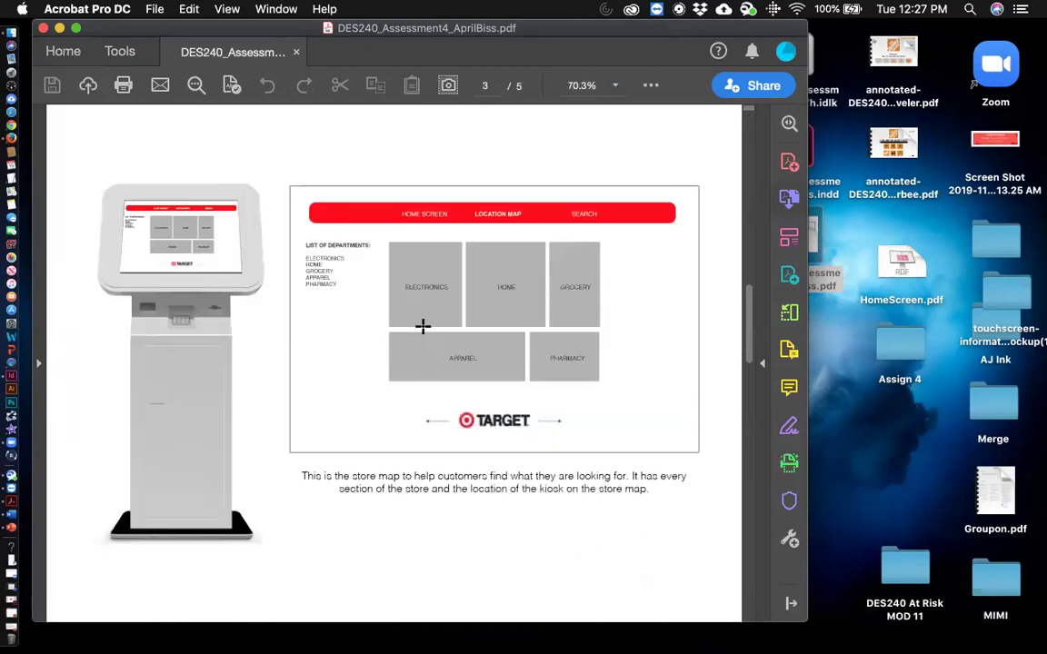
pyautogui.scroll(1, 422, 326)
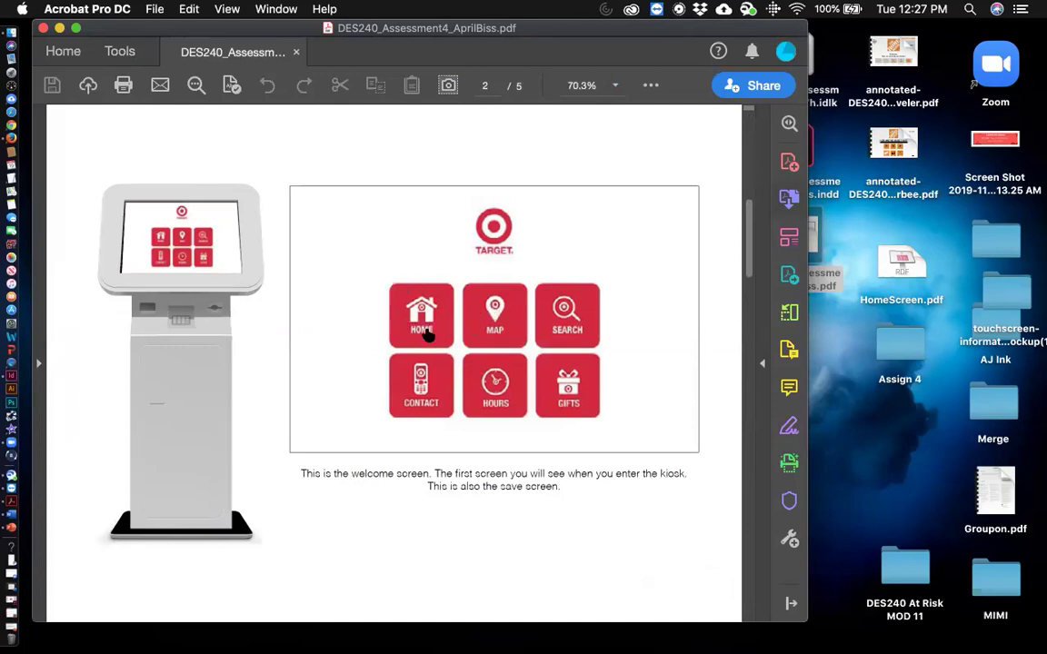
# Step: Test the Map button on the welcome screen and set the zoom to 75%
pyautogui.click(514, 311)
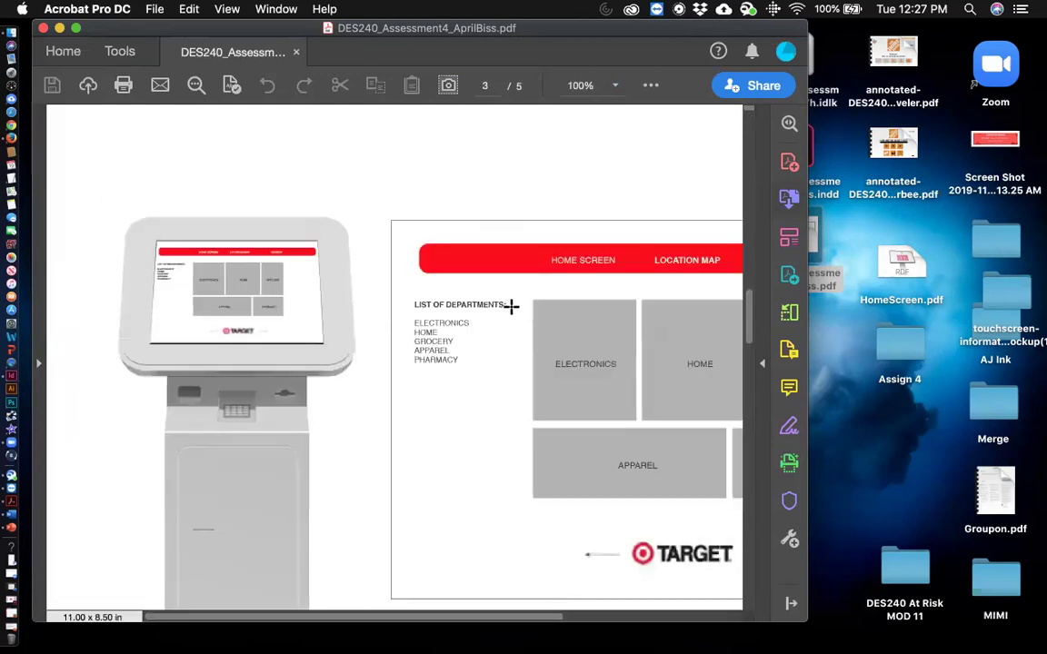
pyautogui.click(615, 85)
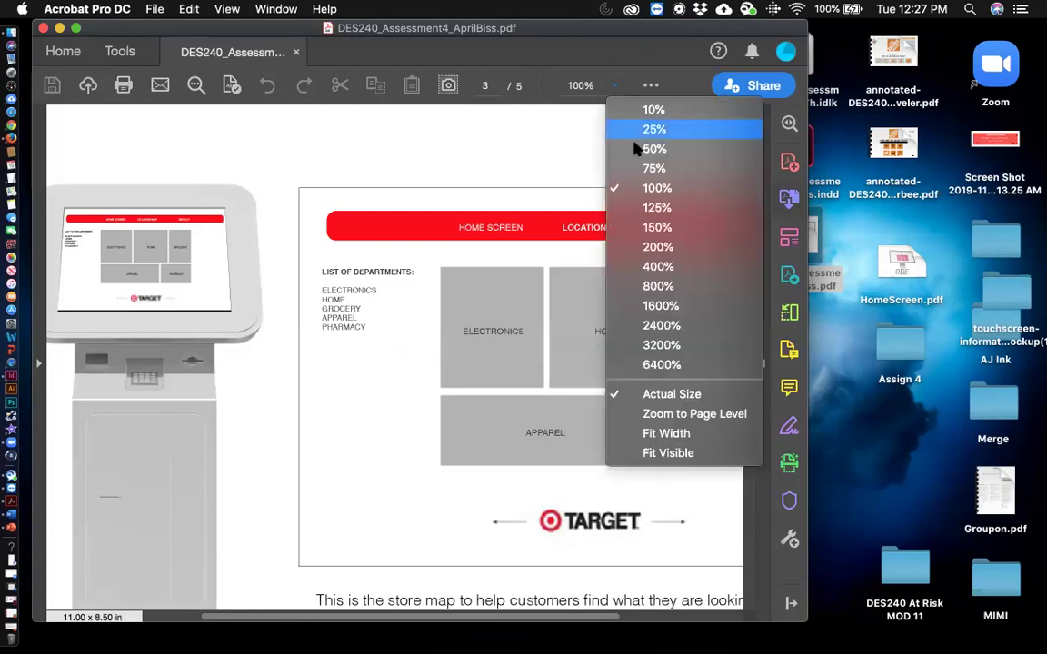
pyautogui.click(625, 167)
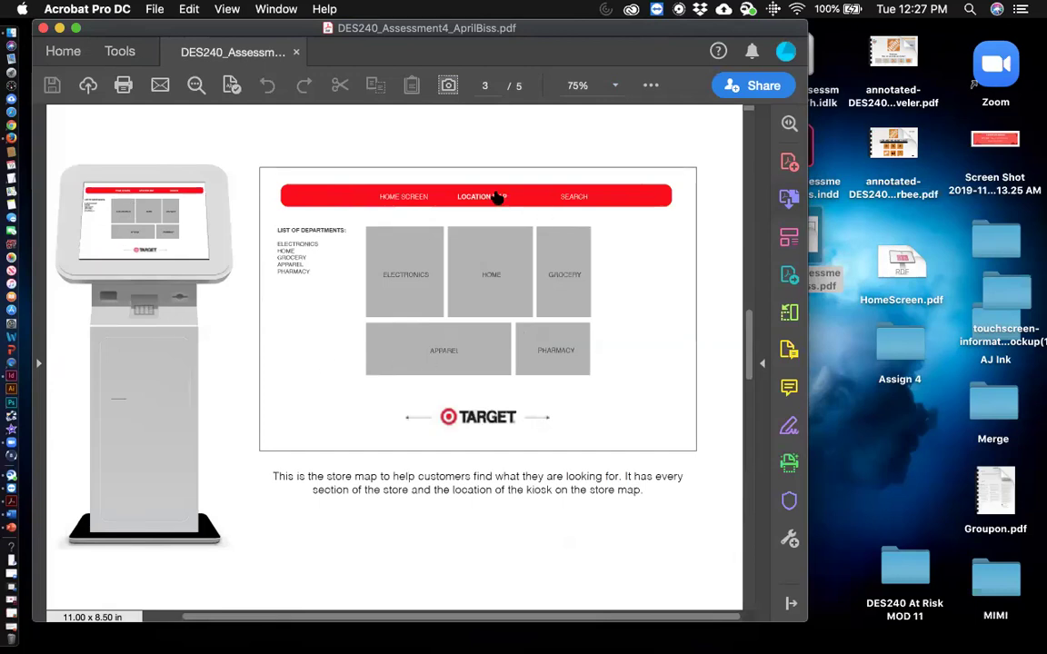
# Step: Return to the welcome screen, test its Search button, and go back to page 2
pyautogui.scroll(5, 521, 263)
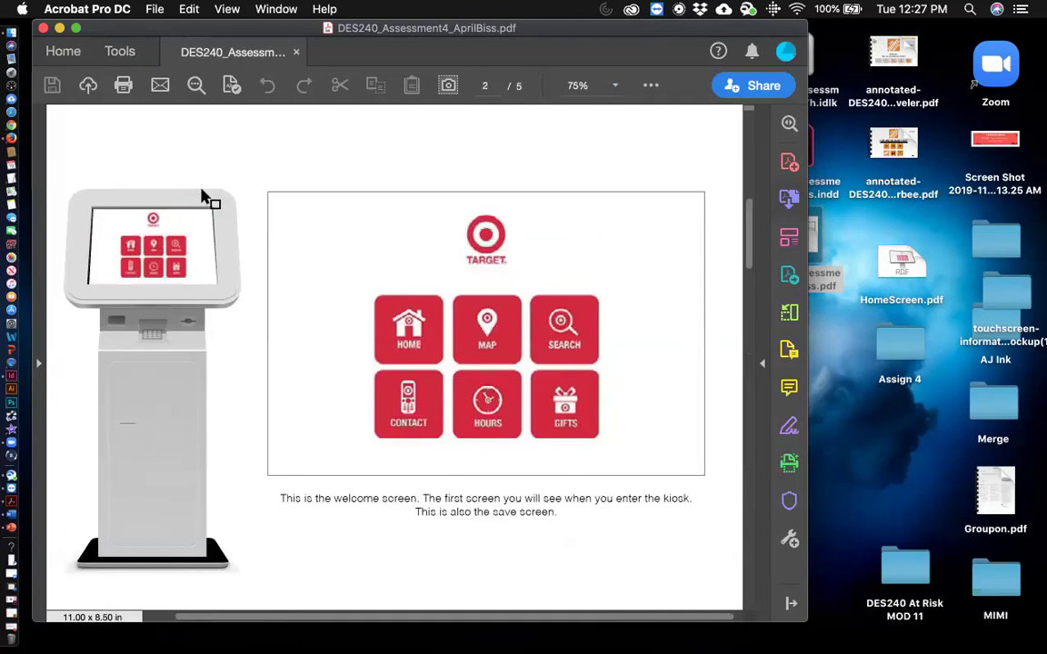
pyautogui.click(563, 327)
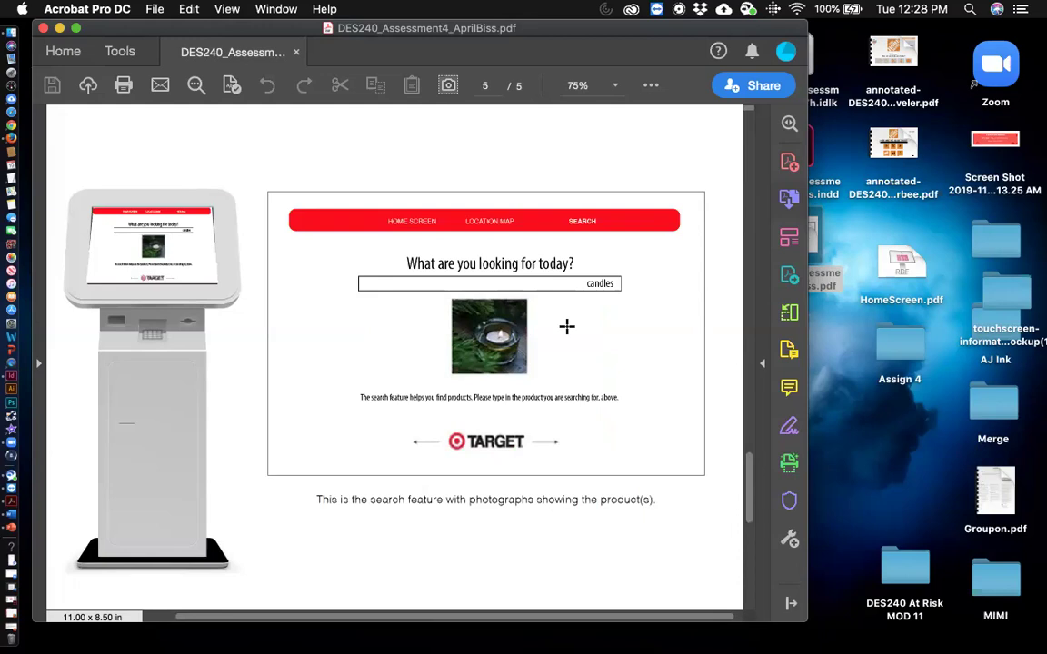
pyautogui.press('Left')
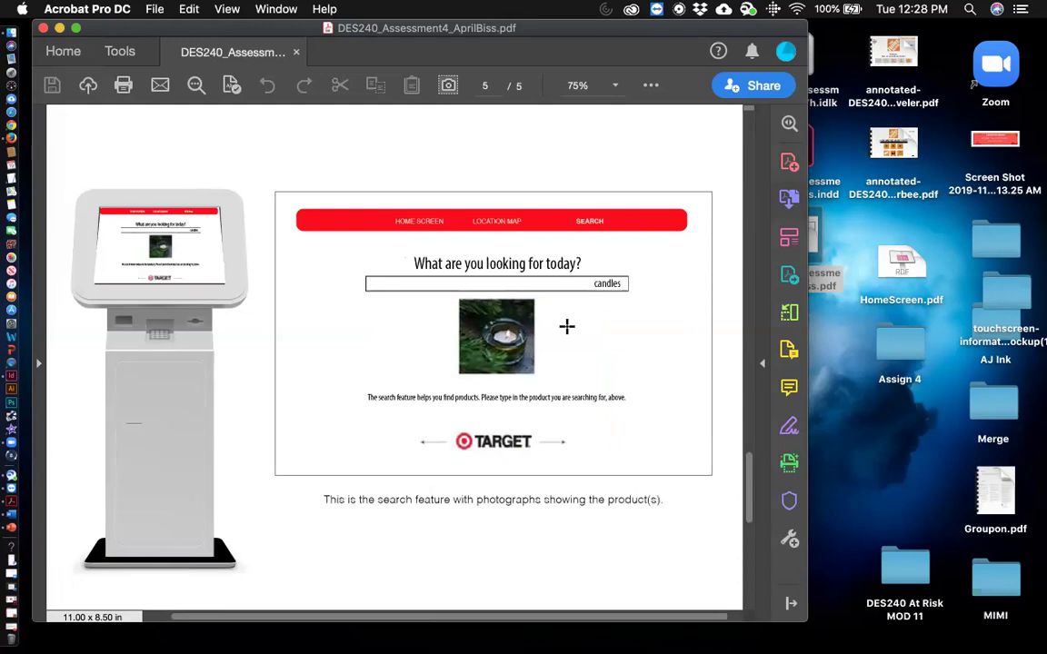
pyautogui.press('Left')
pyautogui.press('Left')
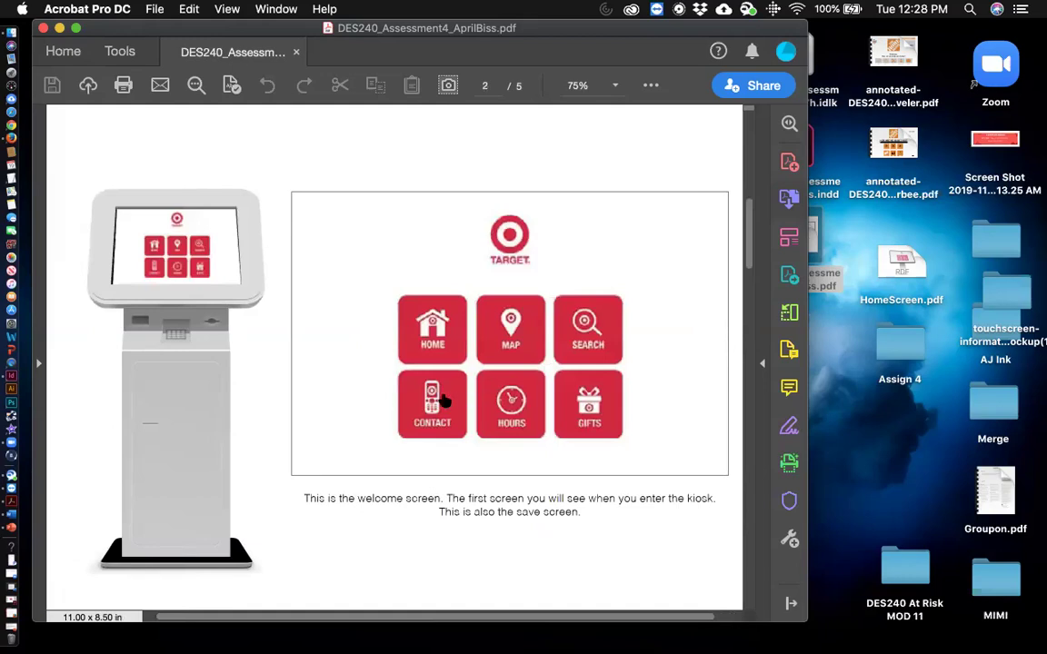
# Step: Test the Contact and Hours buttons on the welcome screen, returning to page 2 after each one
pyautogui.click(432, 402)
pyautogui.press('Left')
pyautogui.press('Left')
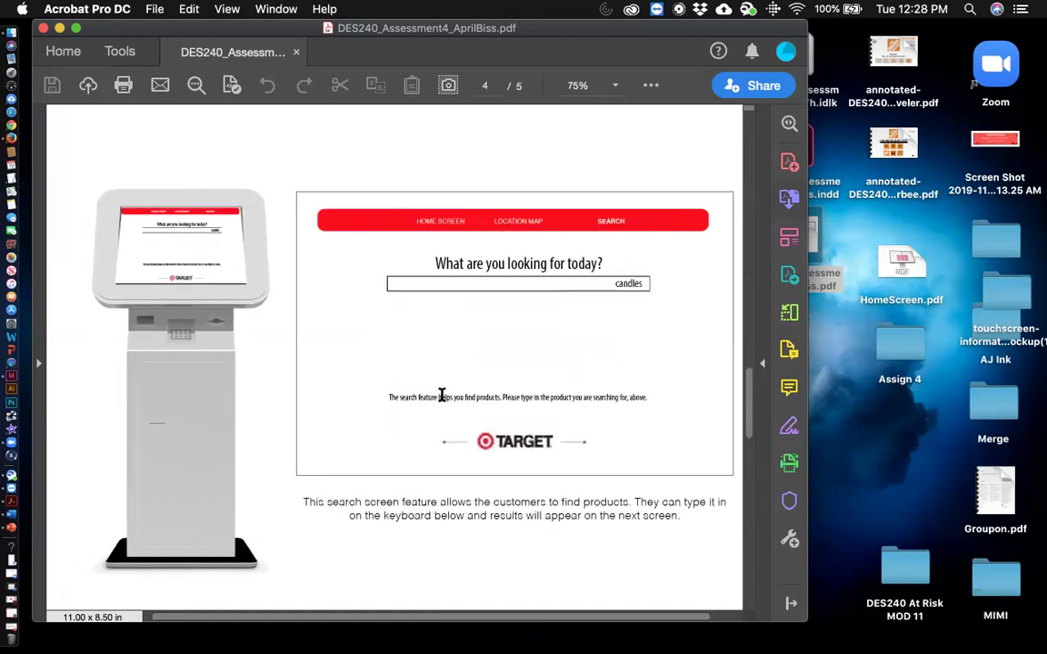
pyautogui.press('Left')
pyautogui.click(464, 382)
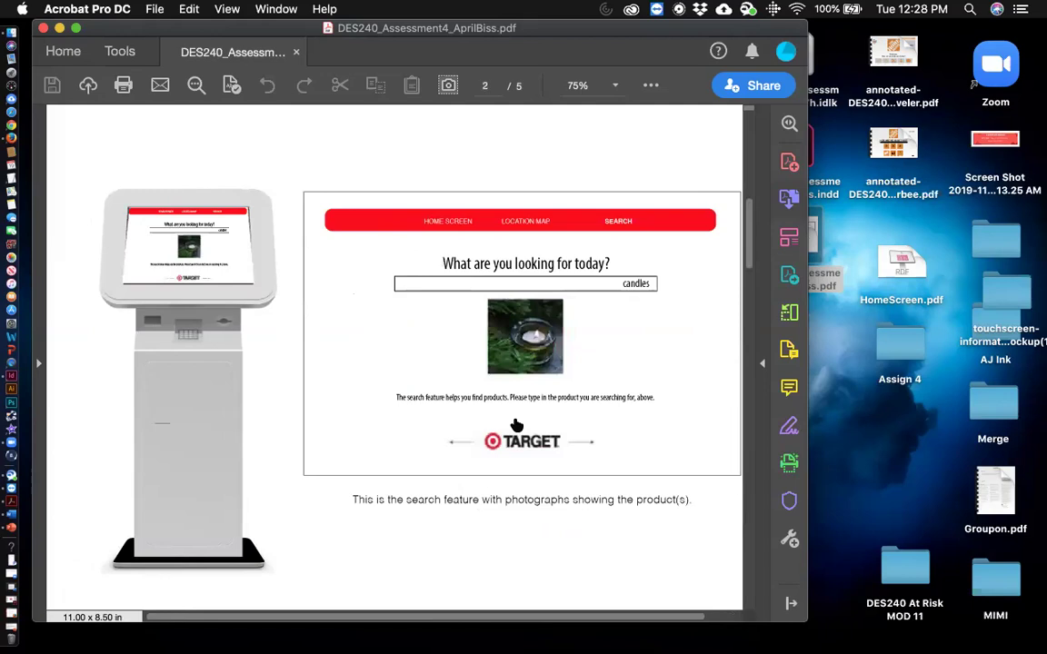
pyautogui.press('Left')
pyautogui.press('Left')
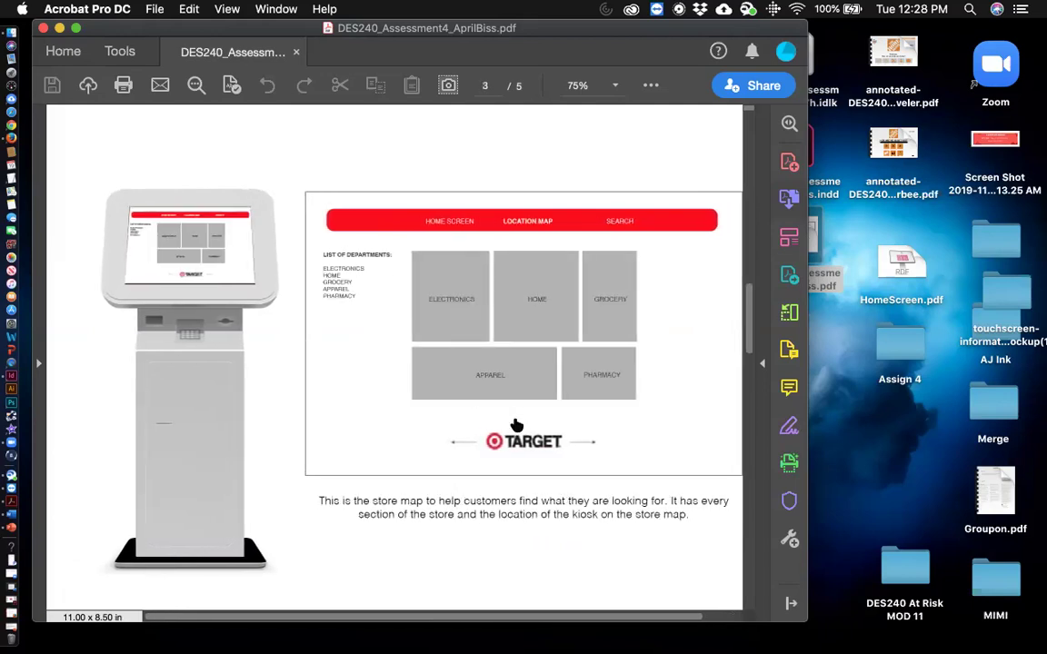
pyautogui.press('Left')
# Step: Test the Gifts button and the Target logo on the search result page, and set the zoom to 50%
pyautogui.click(597, 406)
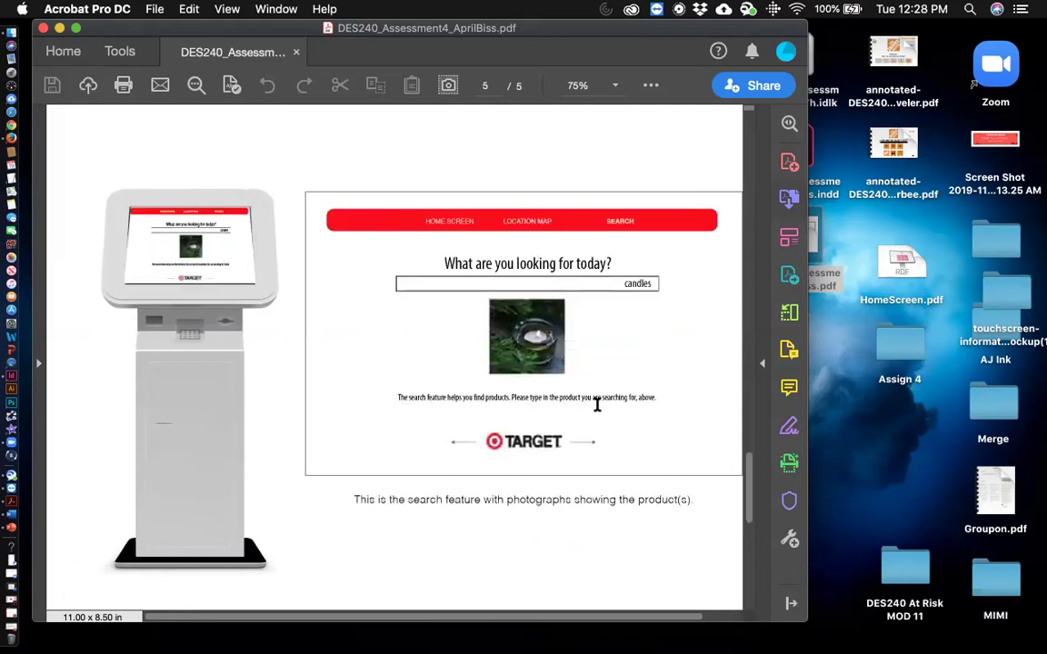
pyautogui.click(518, 455)
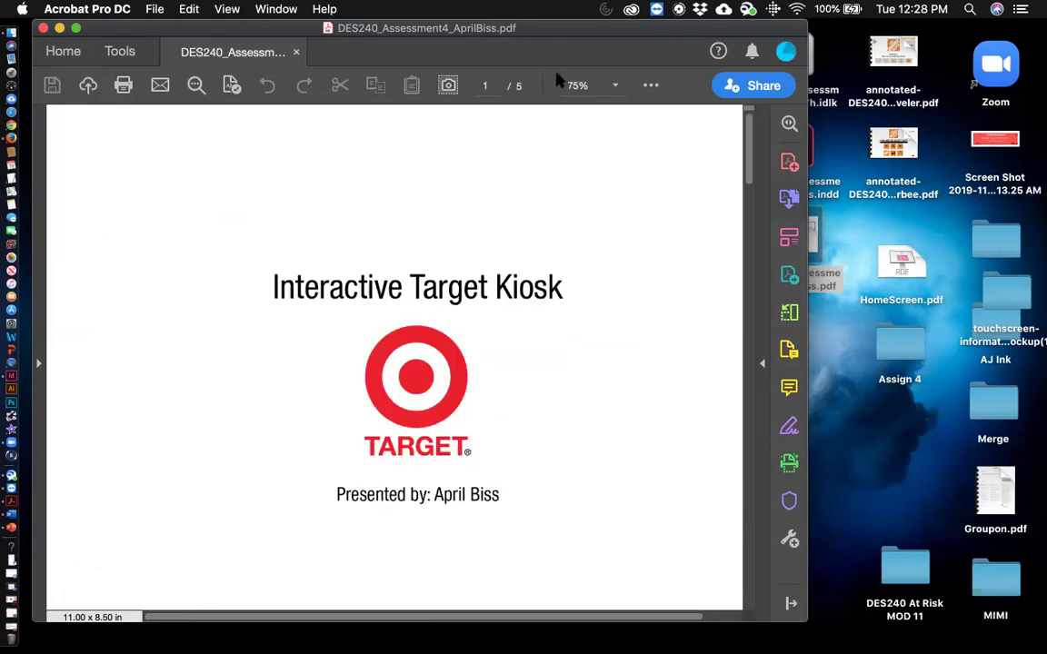
pyautogui.click(615, 87)
pyautogui.click(621, 147)
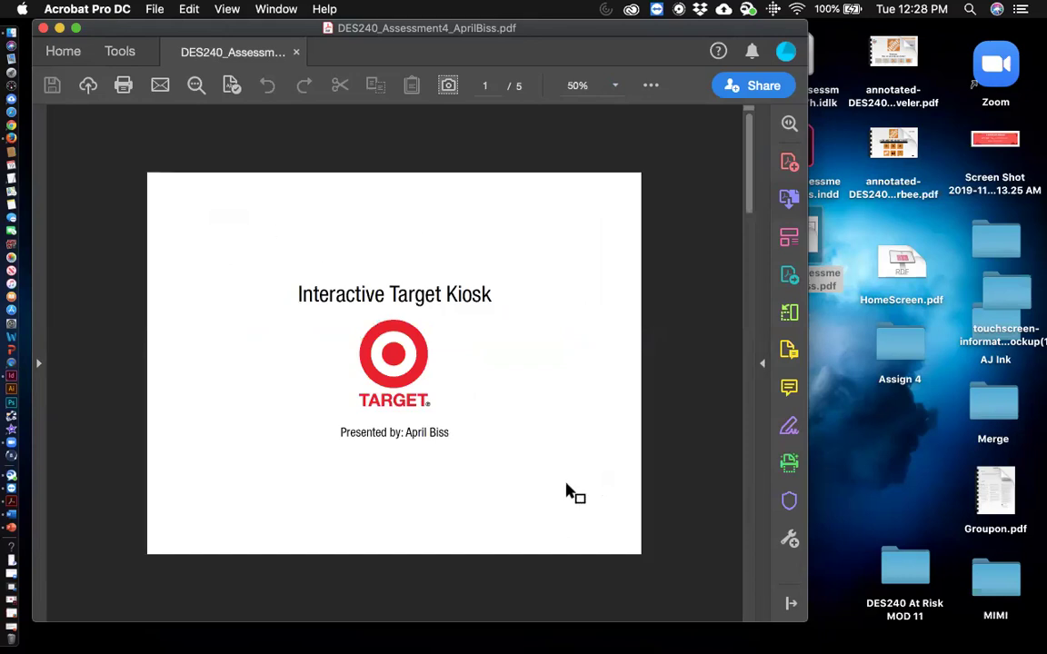
# Step: Go to the location map page and test the back arrow beside its Target logo twice, returning to the page each time
pyautogui.scroll(-2, 565, 490)
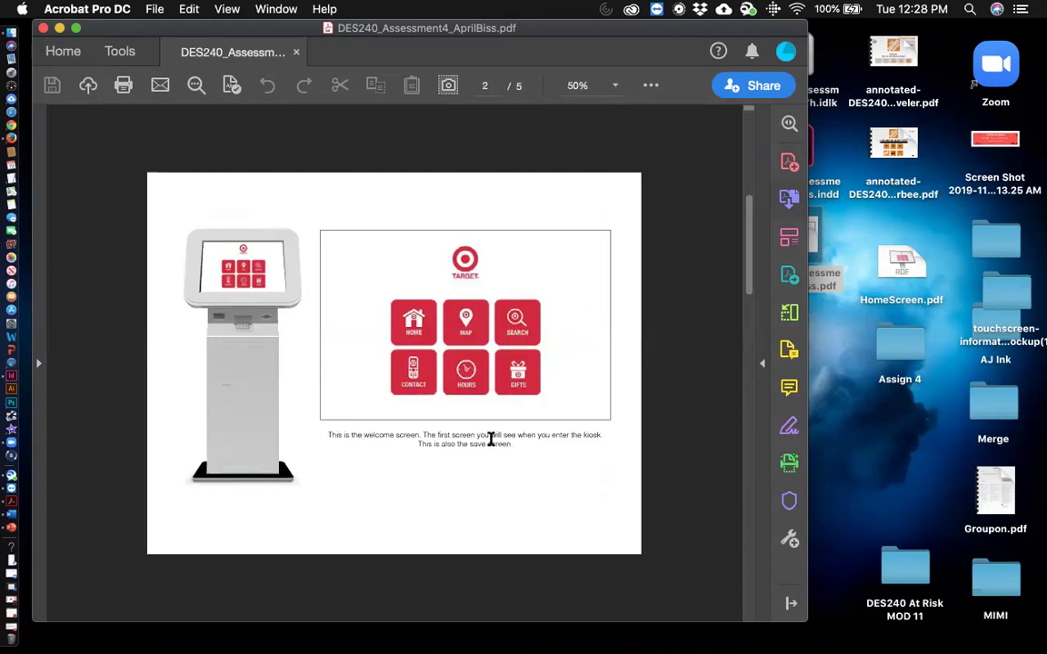
pyautogui.scroll(-2, 491, 439)
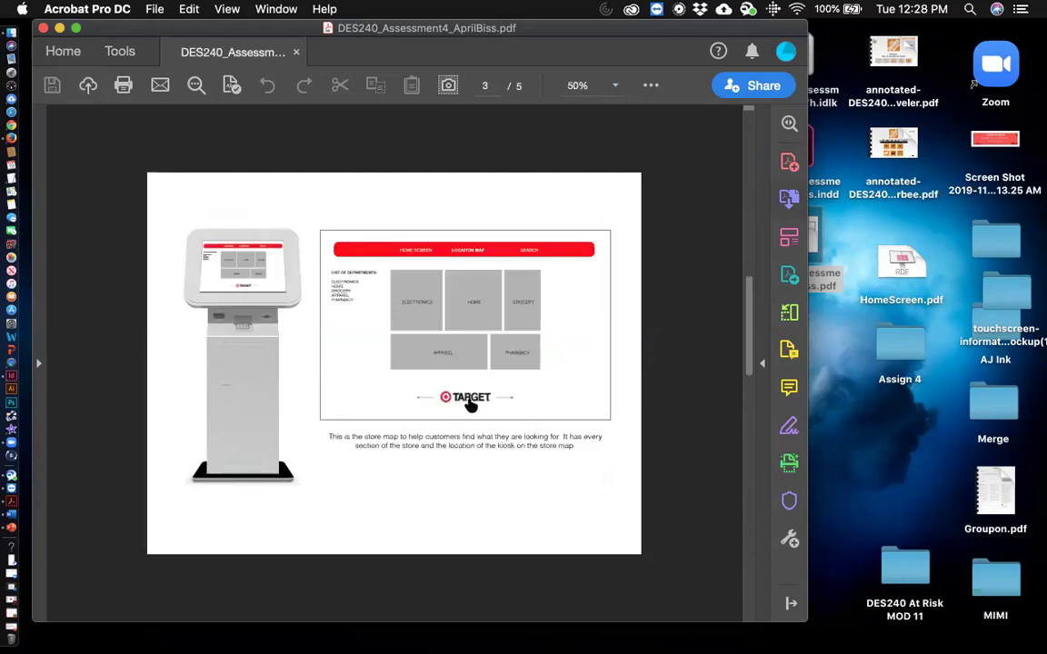
pyautogui.click(422, 401)
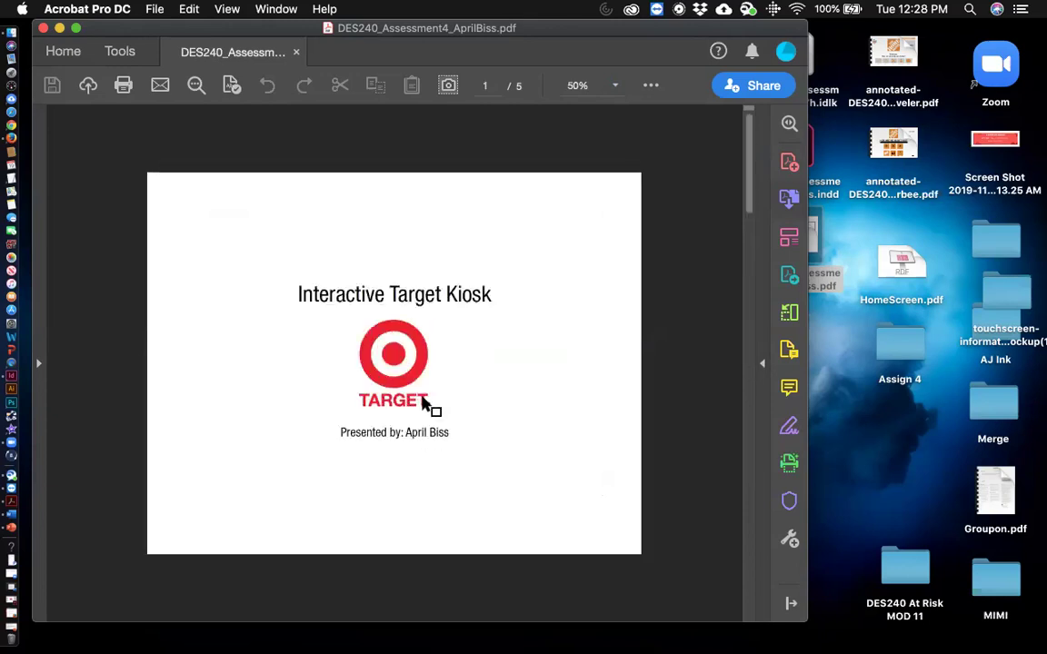
pyautogui.click(423, 401)
pyautogui.click(423, 404)
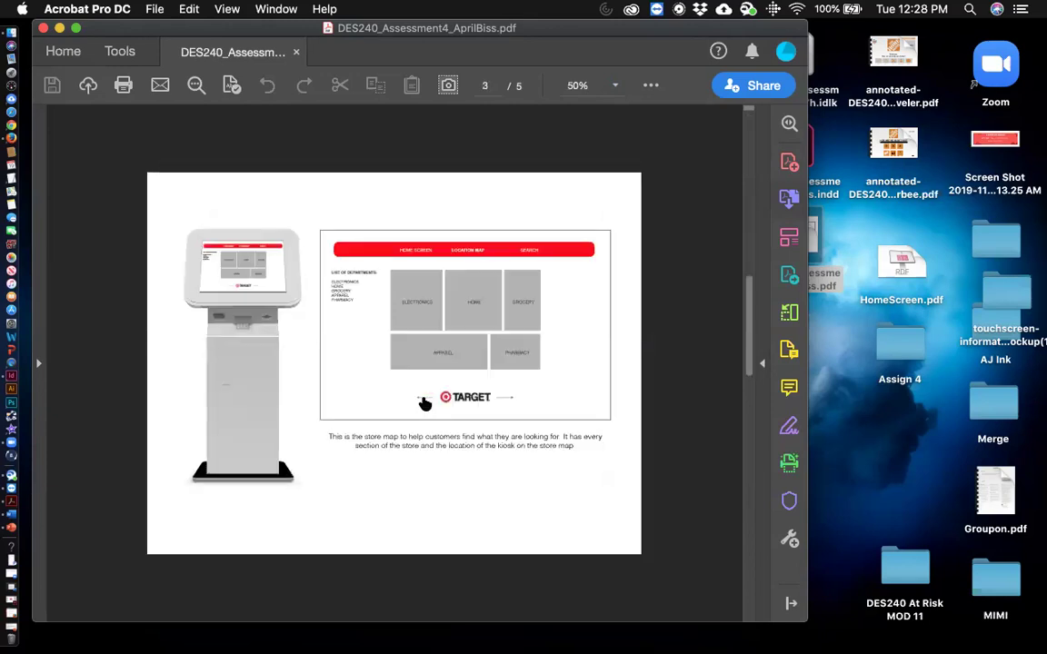
pyautogui.click(423, 400)
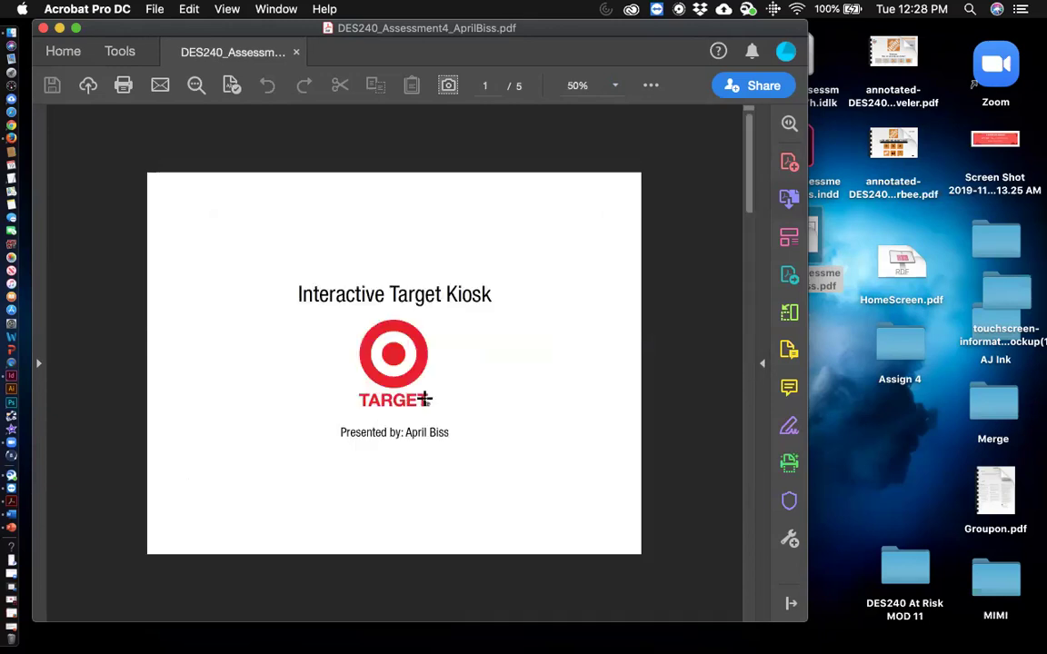
pyautogui.click(422, 400)
pyautogui.click(426, 404)
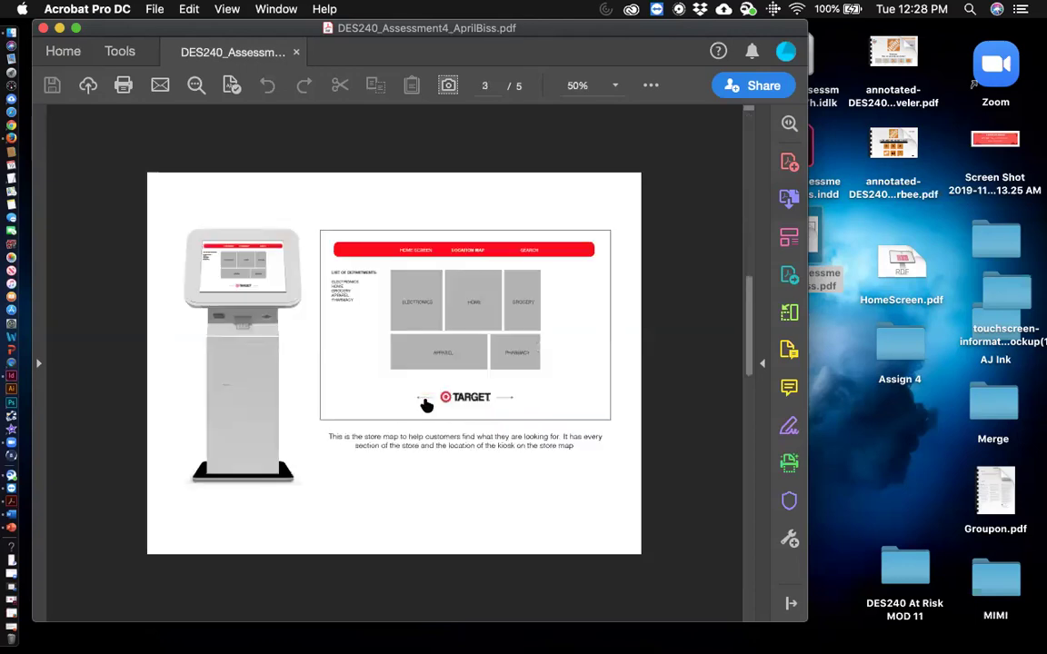
# Step: Test the map page's forward arrow and the search page's back arrow, and return to the location map page
pyautogui.click(507, 402)
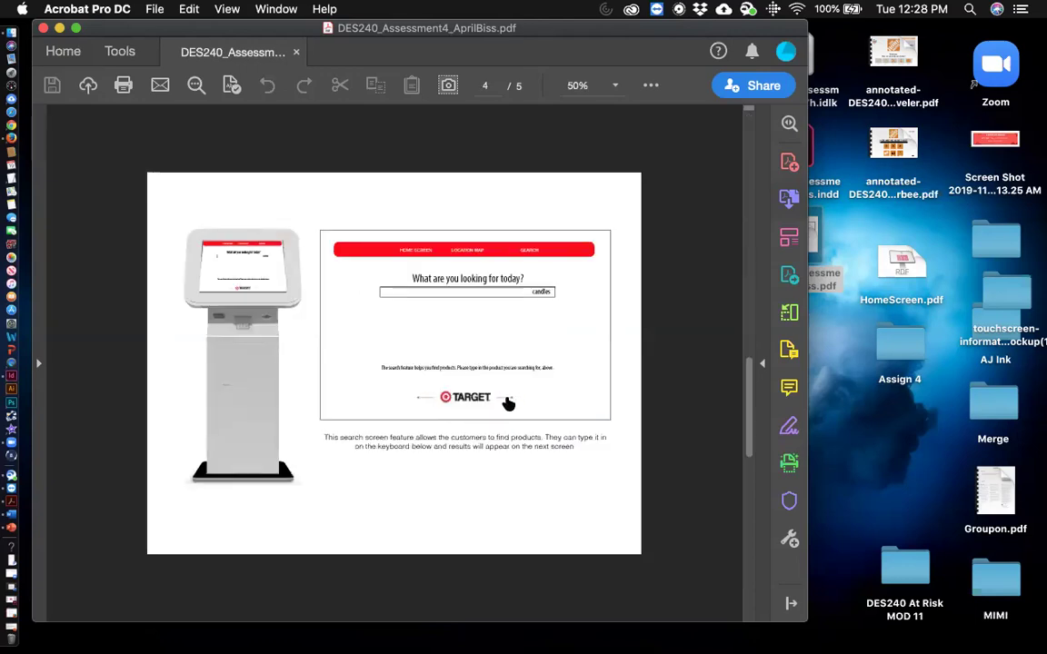
pyautogui.click(424, 398)
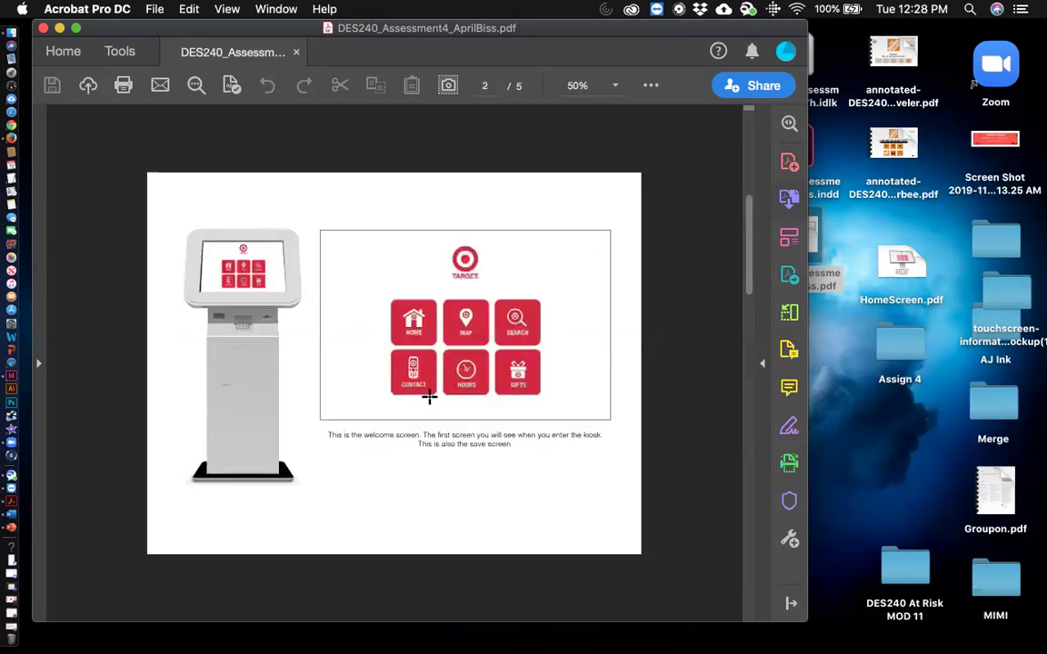
pyautogui.press('Right')
pyautogui.press('Right')
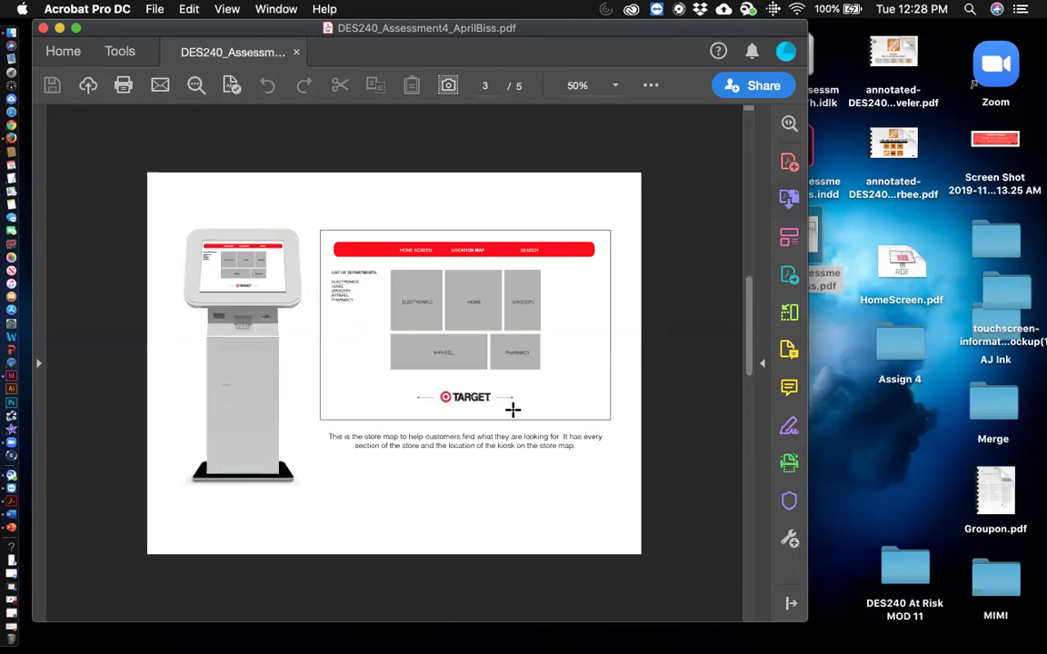
# Step: Test the Home Screen and Location Map links in the map page's red bar, returning to page 3 after each
pyautogui.click(413, 256)
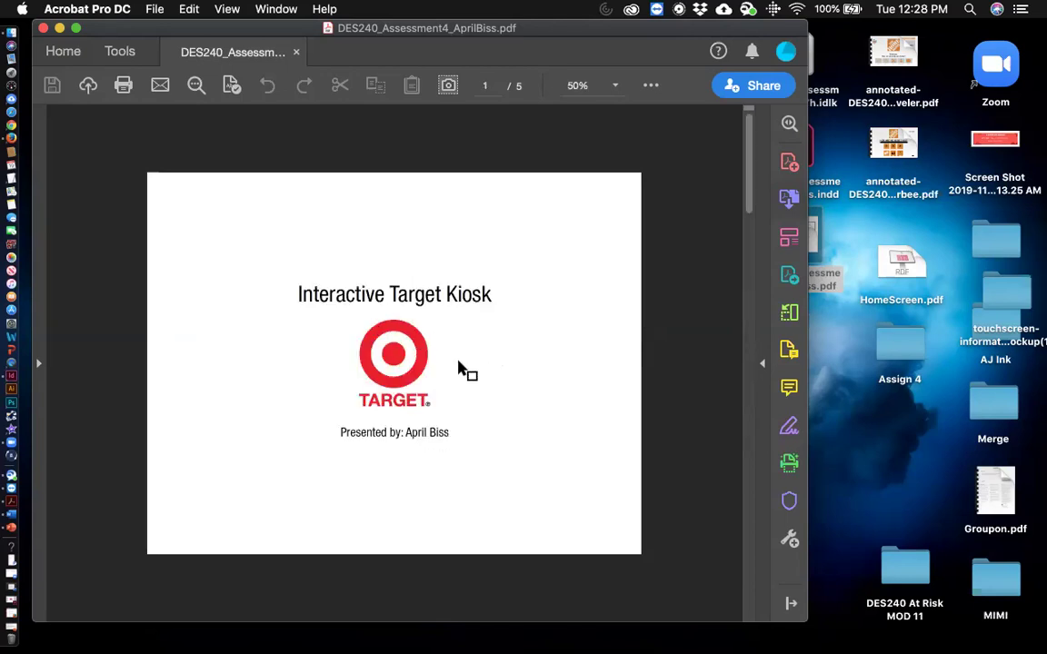
pyautogui.press('Right')
pyautogui.press('Right')
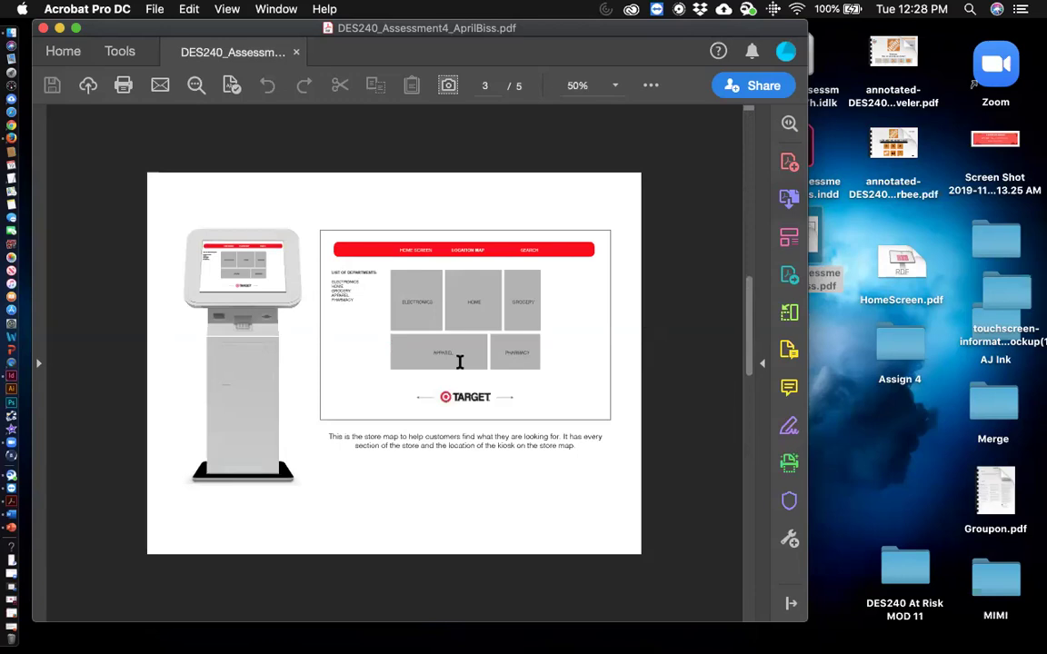
pyautogui.click(462, 253)
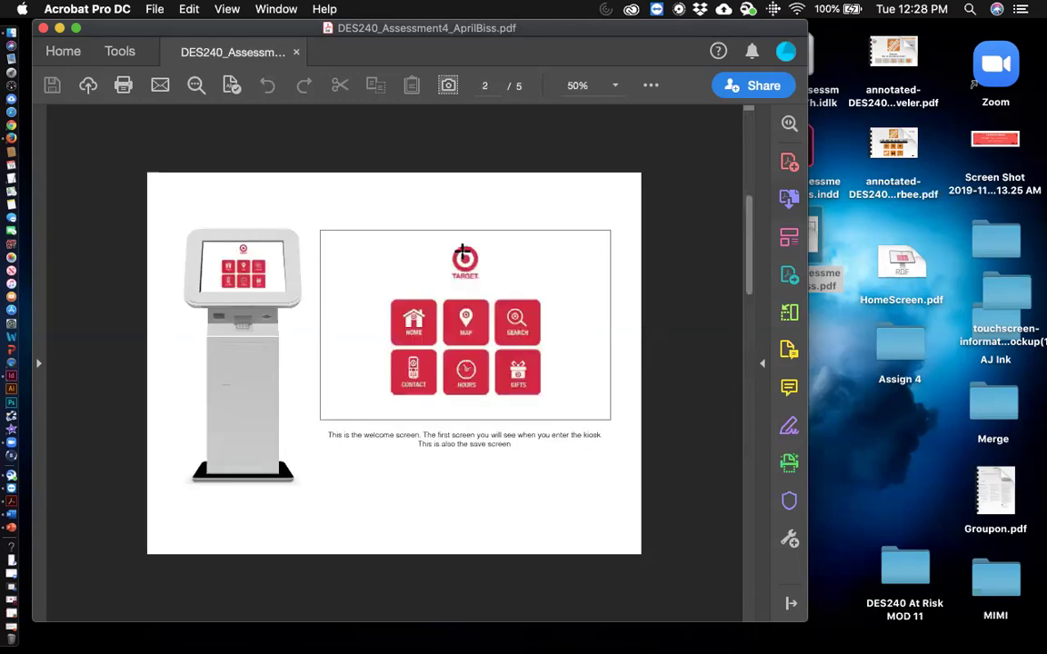
pyautogui.press('Right')
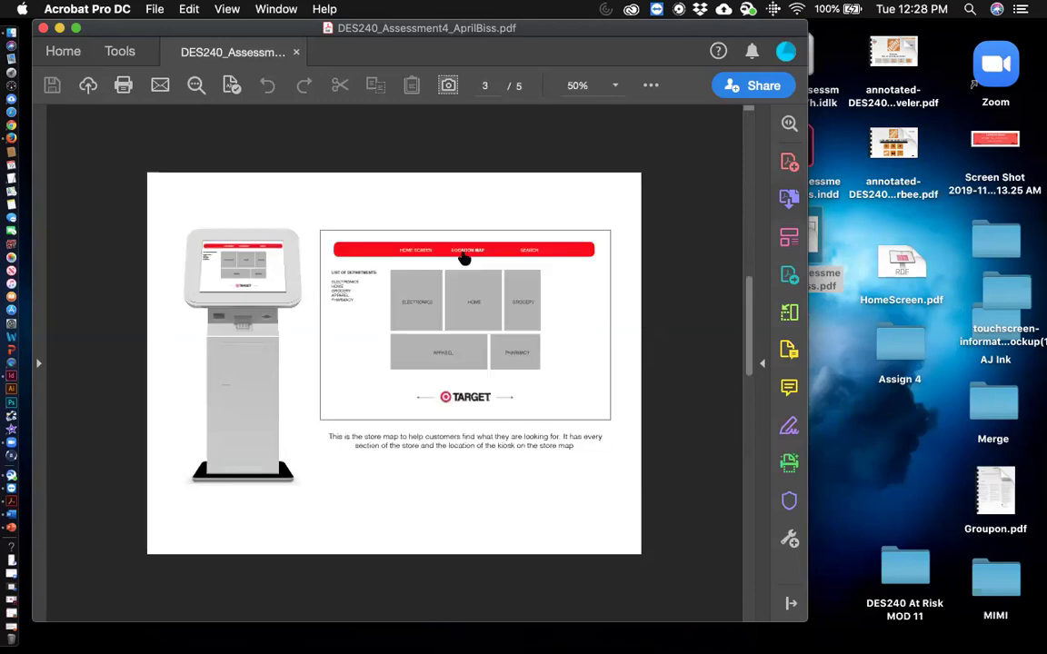
# Step: Test the map page's Search link, go back to page 4, and test the Home Screen link there
pyautogui.click(529, 253)
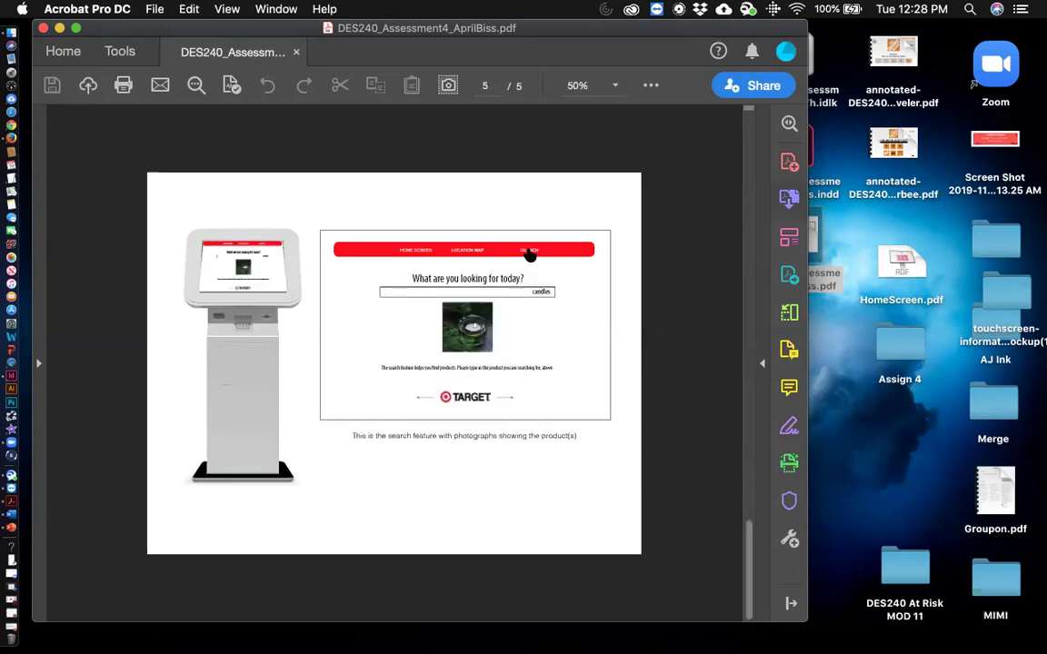
pyautogui.press('Left')
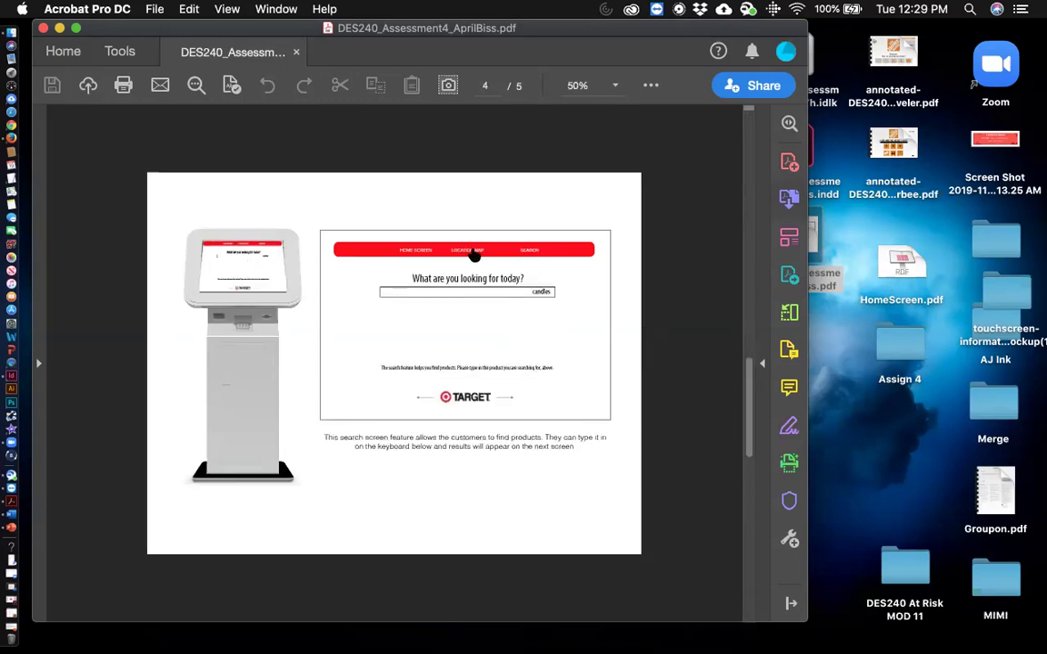
pyautogui.click(415, 252)
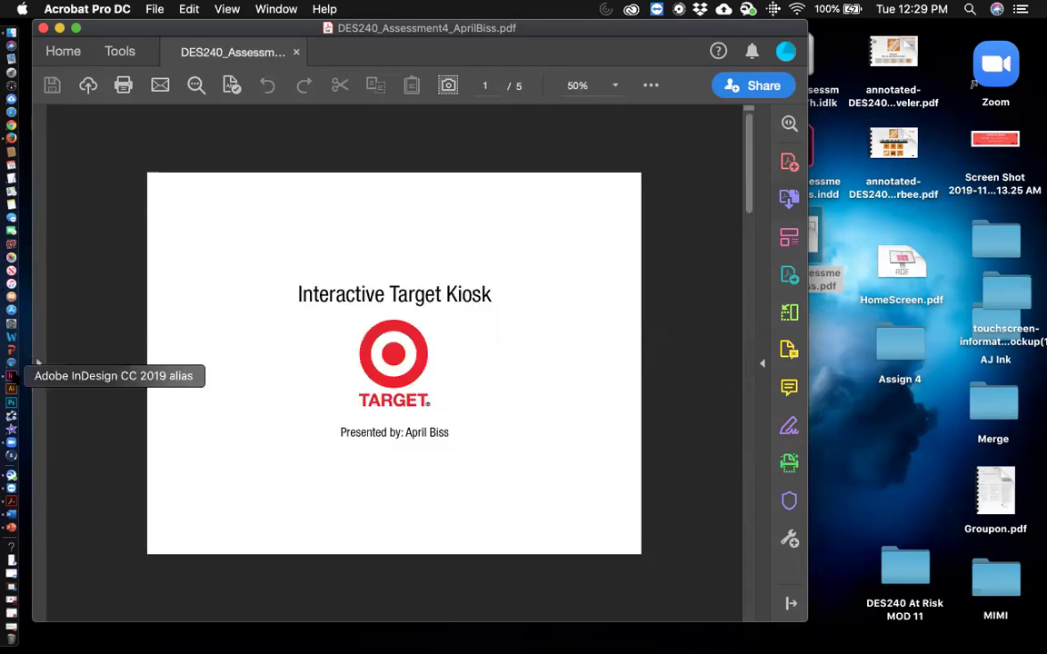
# Step: Switch to InDesign and check the actions assigned to the Home, Map and Search buttons on the welcome screen
pyautogui.click(11, 375)
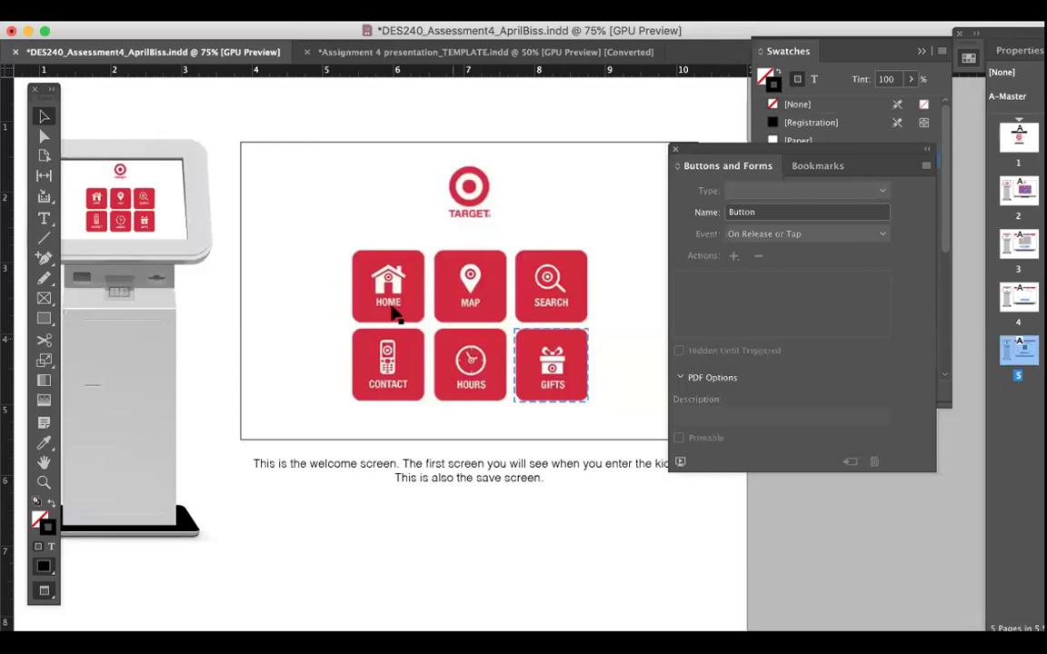
pyautogui.click(381, 257)
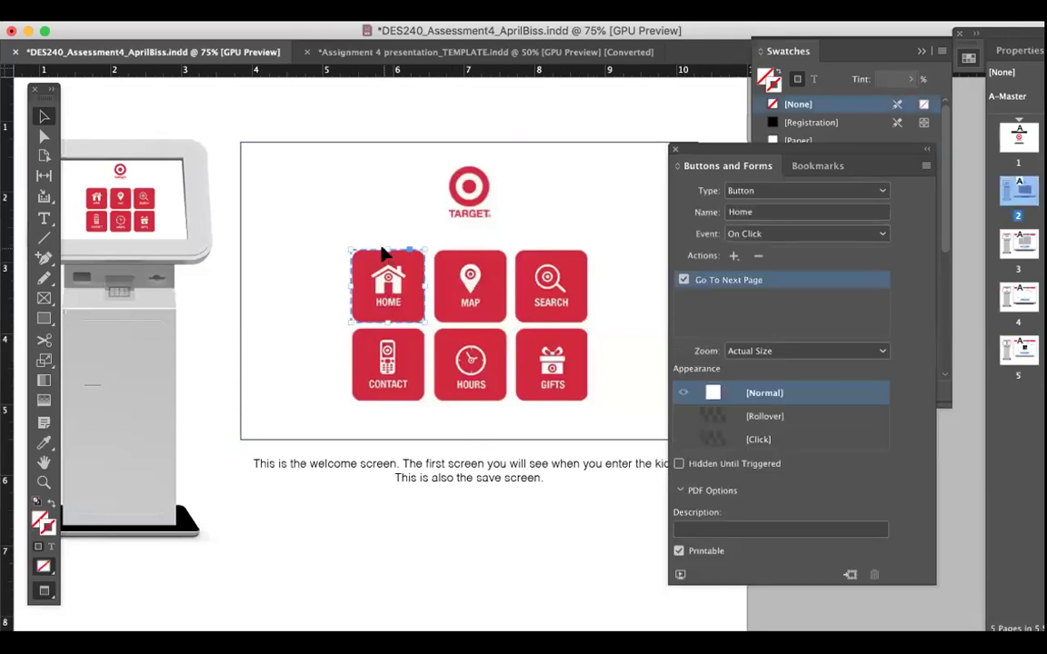
pyautogui.click(486, 286)
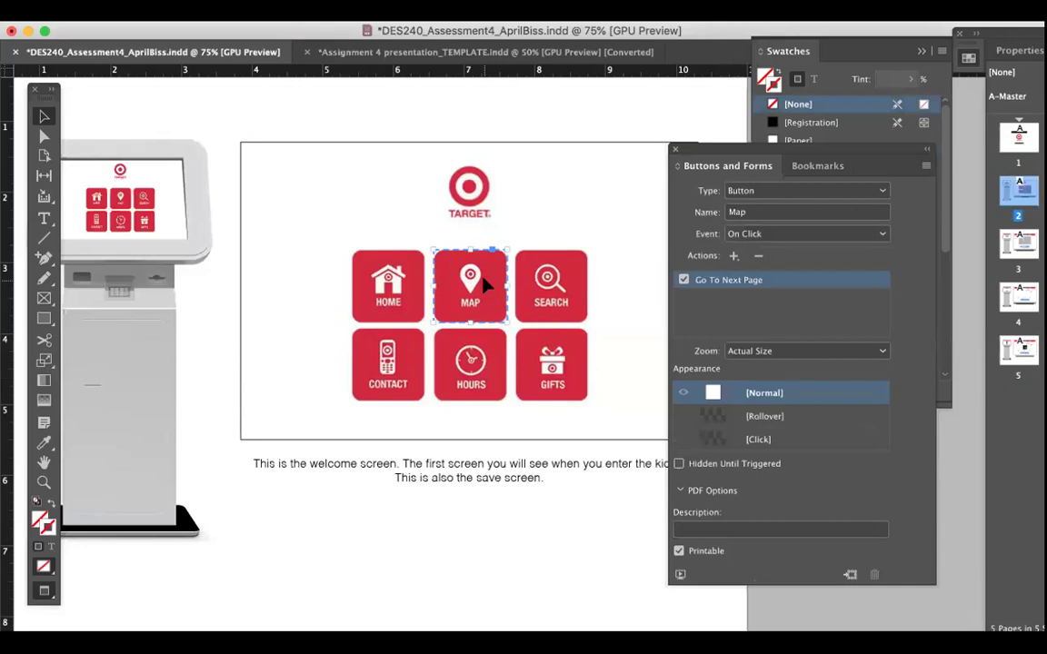
pyautogui.click(554, 298)
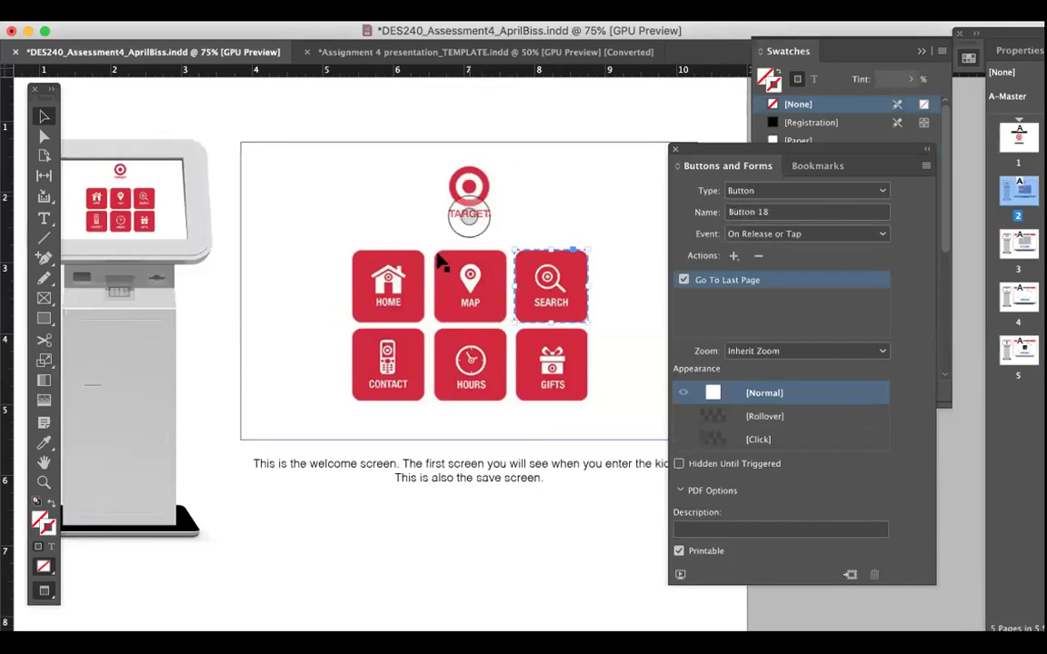
# Step: Replace the Go To First Page action on the map page's Target logo button with Go To Previous Page
pyautogui.scroll(-10, 472, 518)
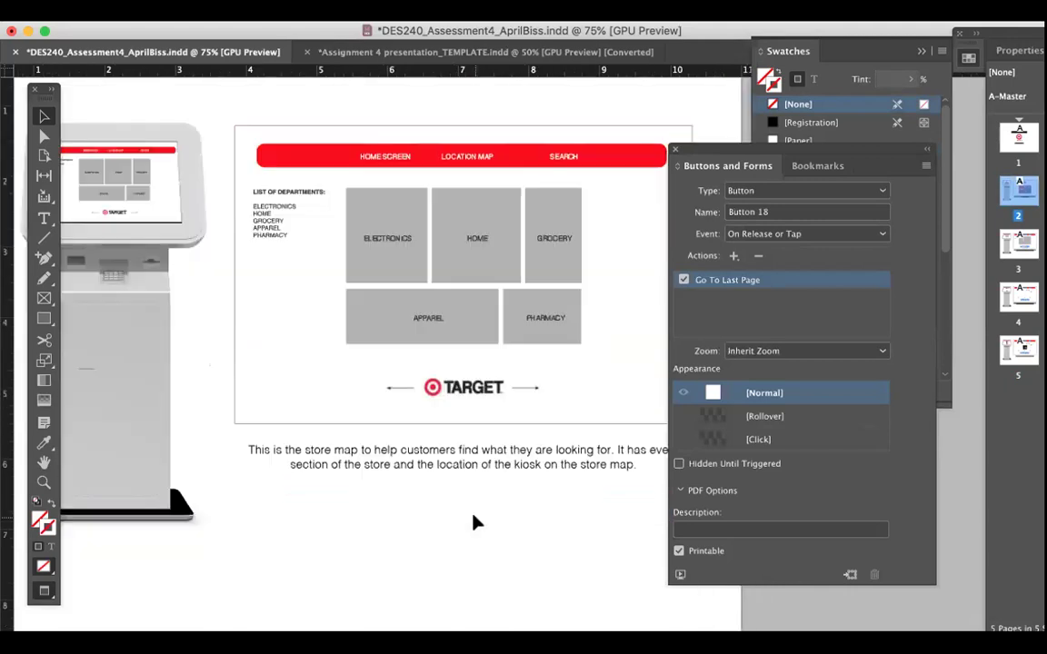
pyautogui.click(445, 400)
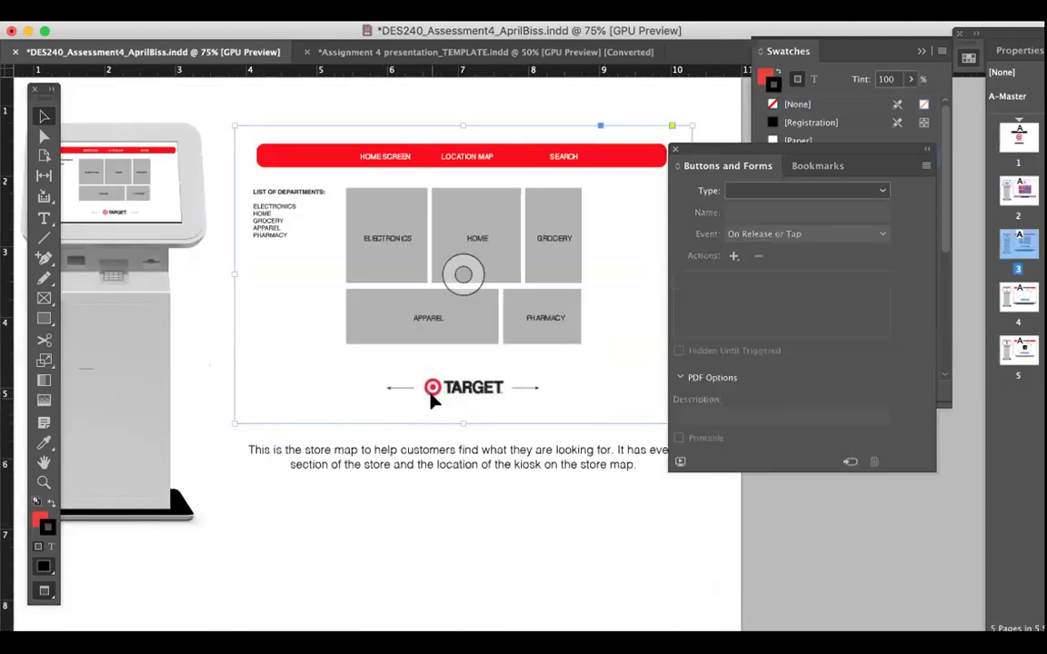
pyautogui.click(429, 402)
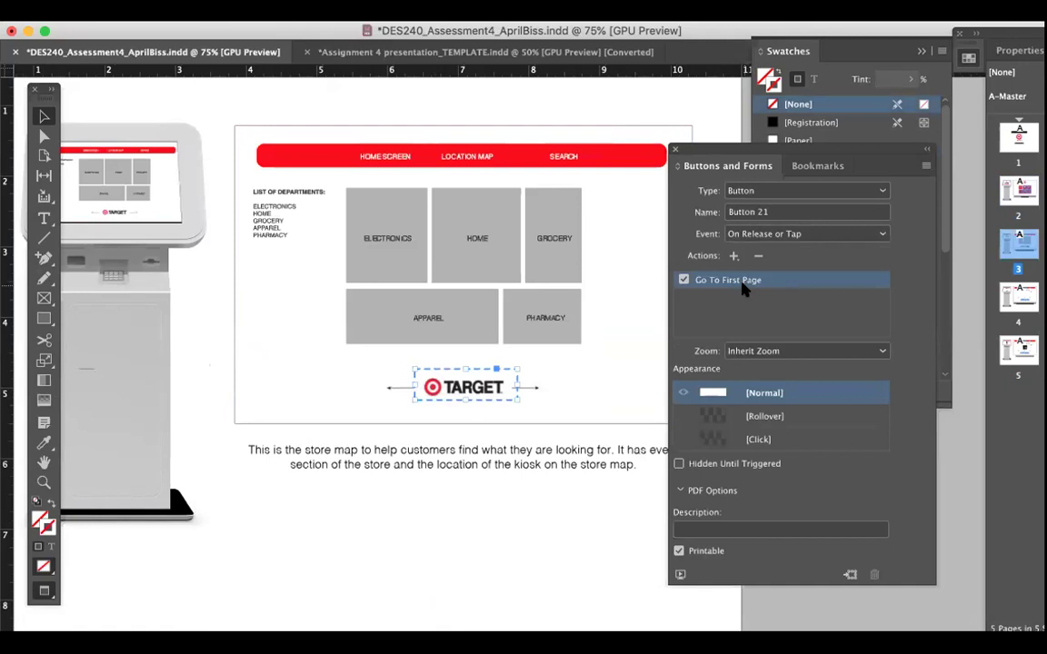
pyautogui.click(758, 255)
pyautogui.click(563, 327)
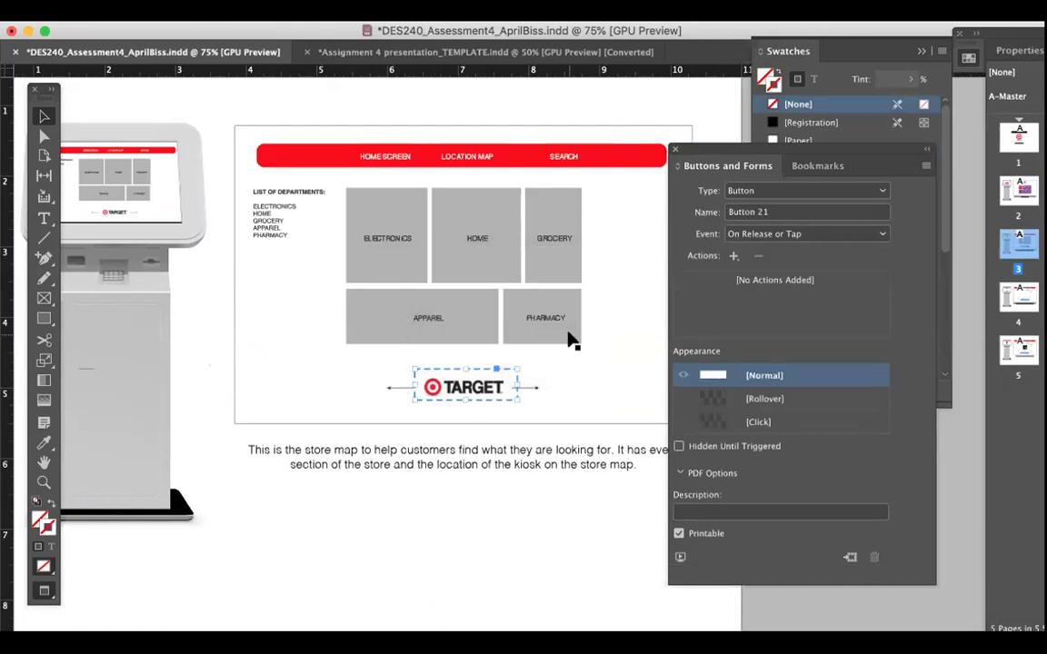
pyautogui.click(733, 256)
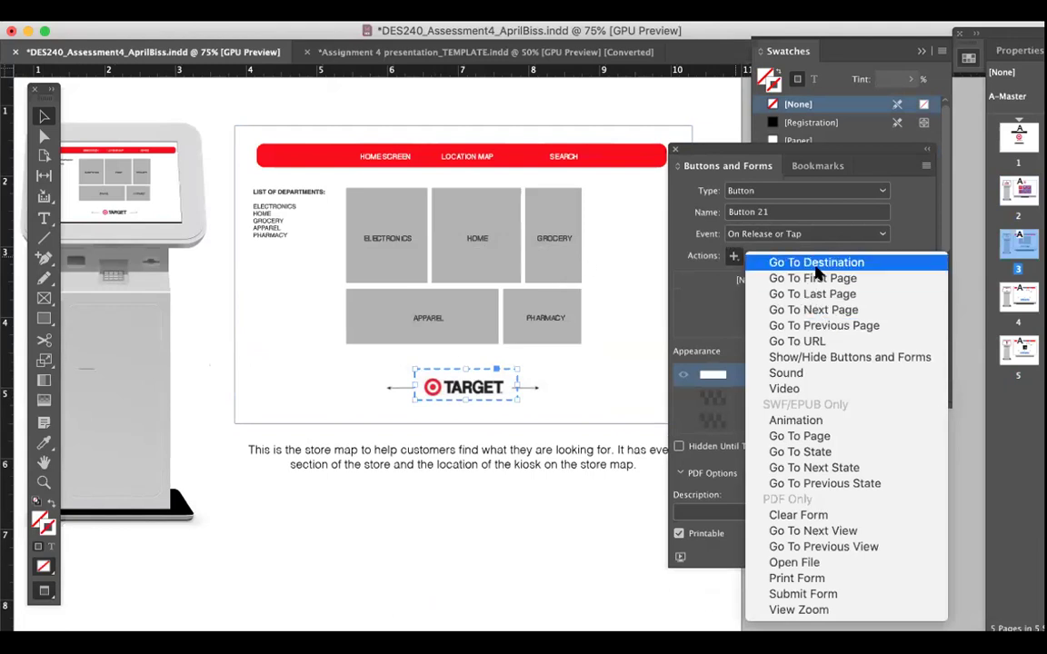
pyautogui.click(816, 325)
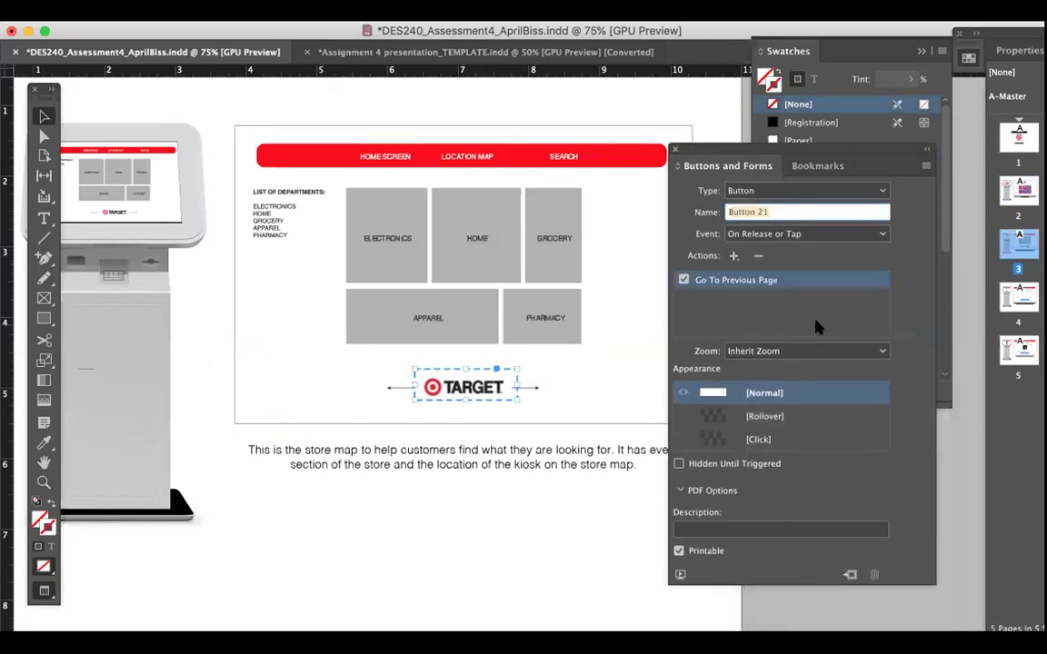
pyautogui.click(591, 397)
# Step: Delete the Go To First Page action from the Target logo button on page 4, the search screen
pyautogui.scroll(5, 589, 395)
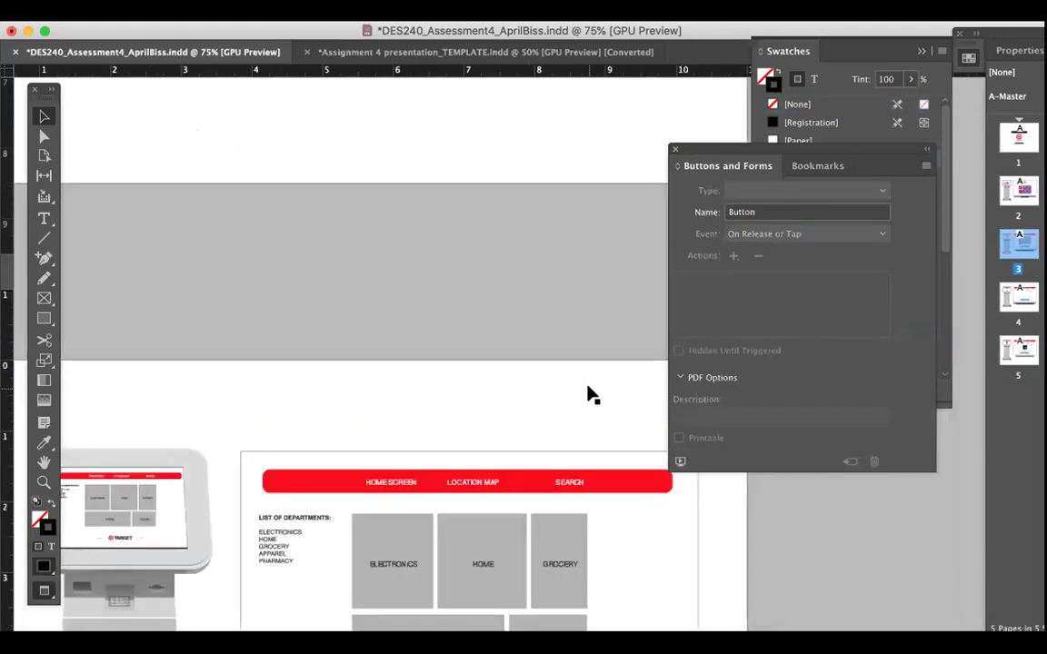
pyautogui.scroll(8, 589, 395)
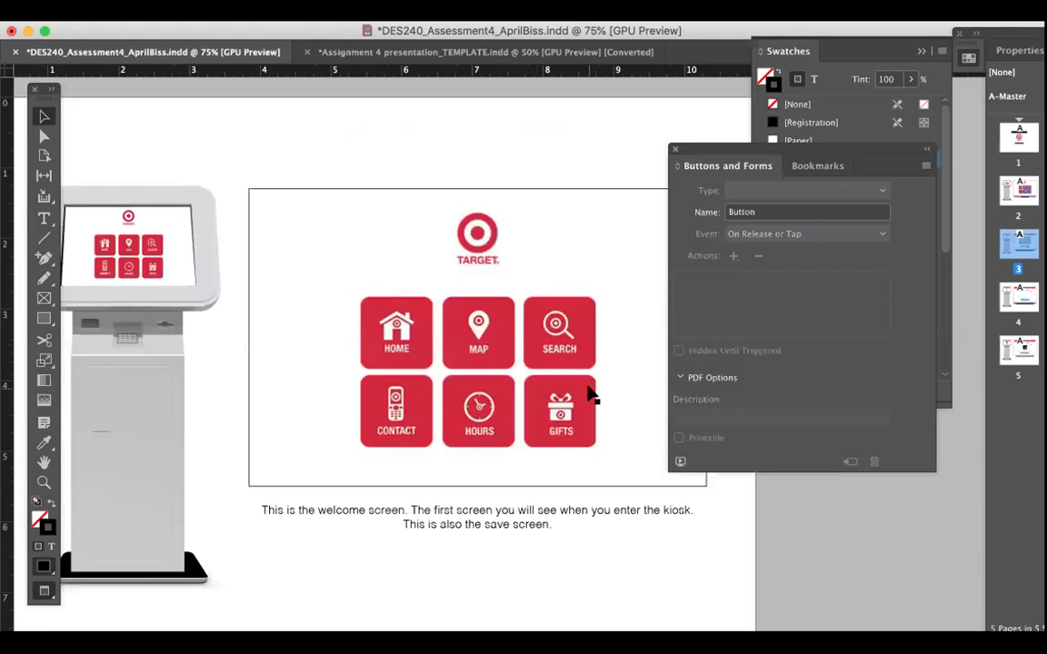
pyautogui.scroll(-12, 591, 397)
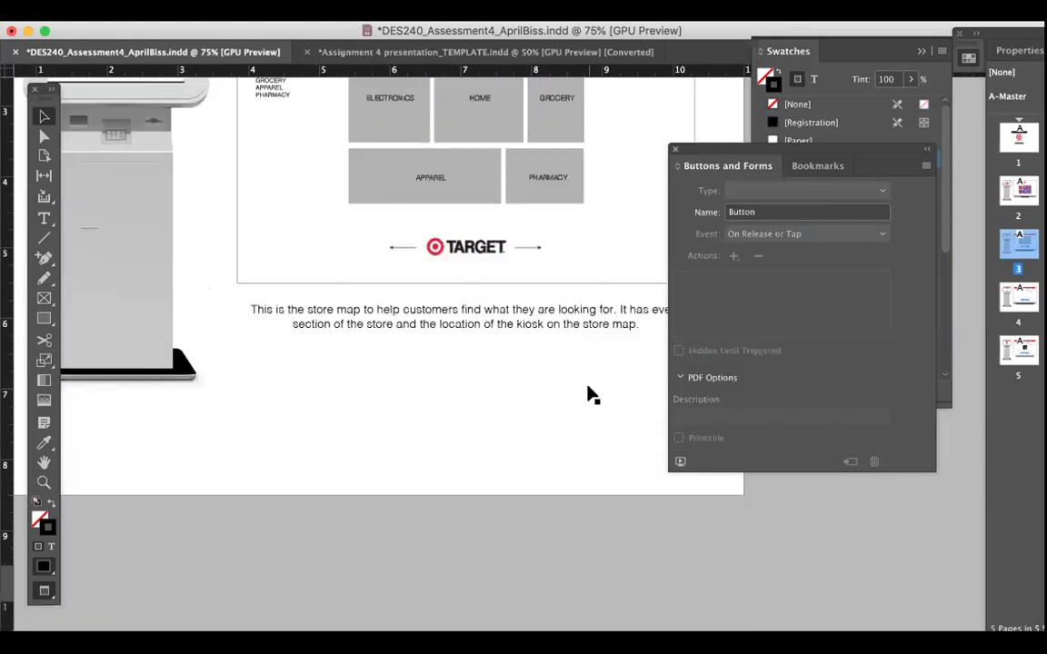
pyautogui.scroll(-10, 590, 397)
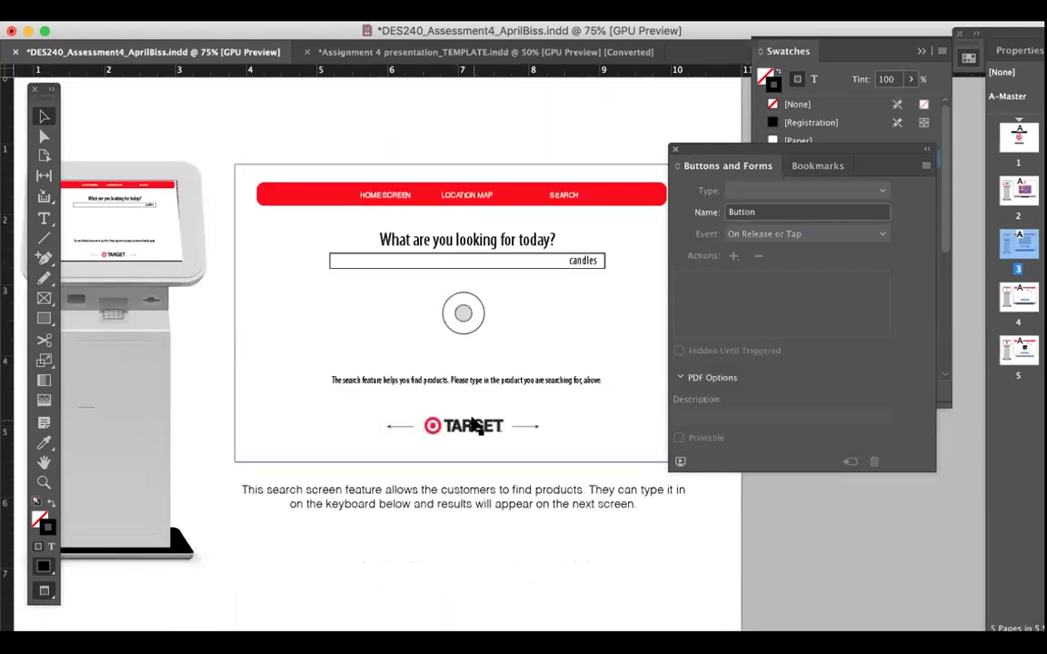
pyautogui.click(473, 428)
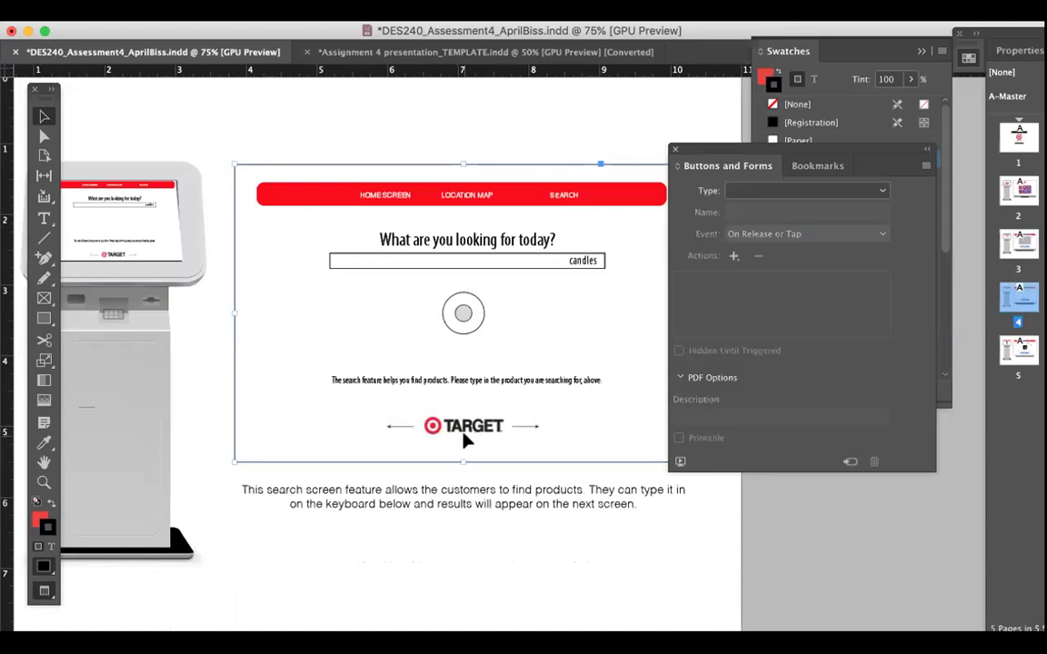
pyautogui.click(455, 435)
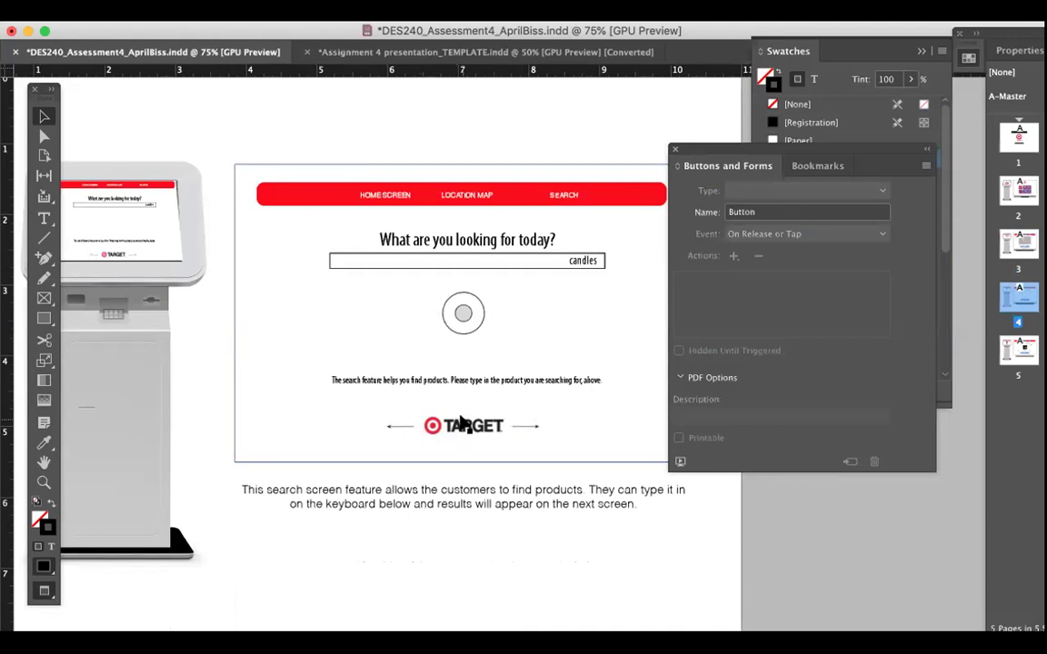
pyautogui.click(473, 425)
pyautogui.click(485, 412)
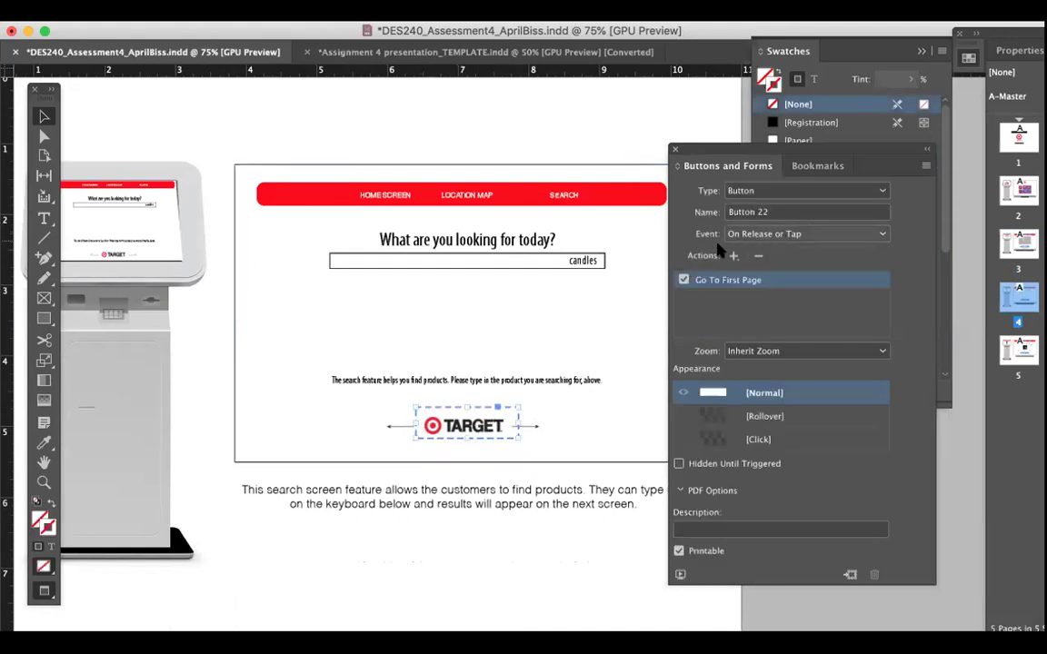
pyautogui.click(757, 256)
pyautogui.click(565, 327)
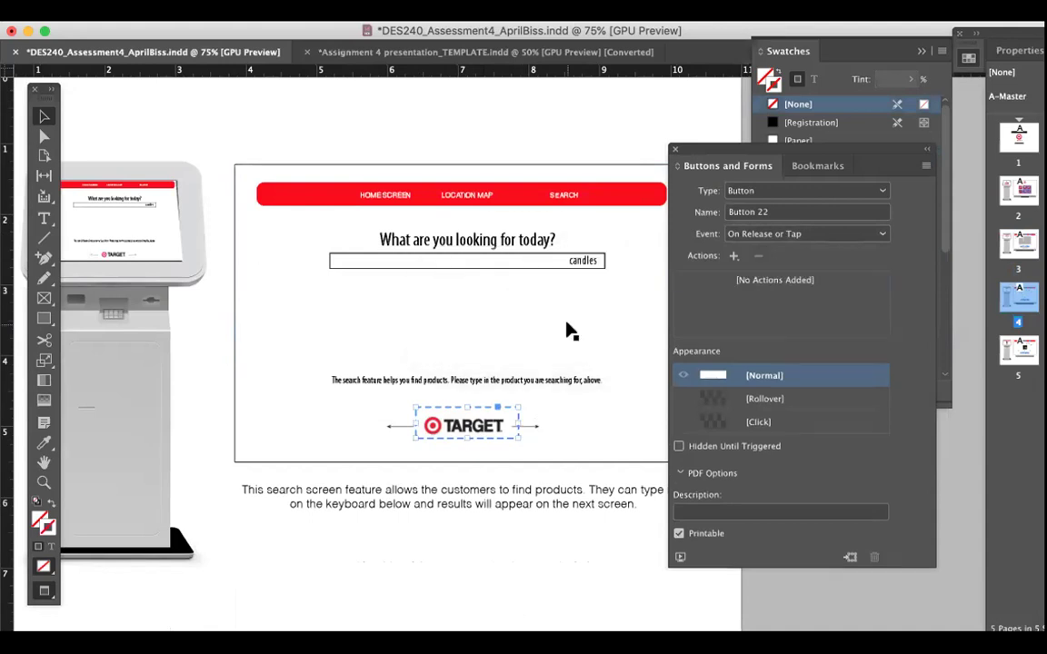
# Step: Try a Go To Destination action on the page 4 Target logo button, and delete that action
pyautogui.click(733, 257)
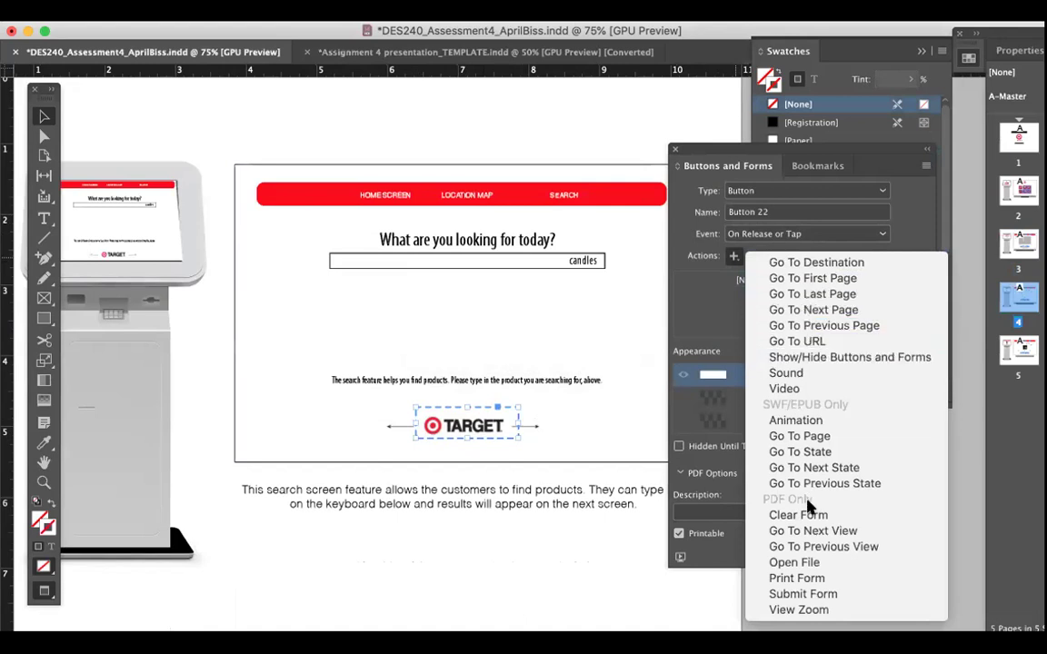
pyautogui.click(790, 265)
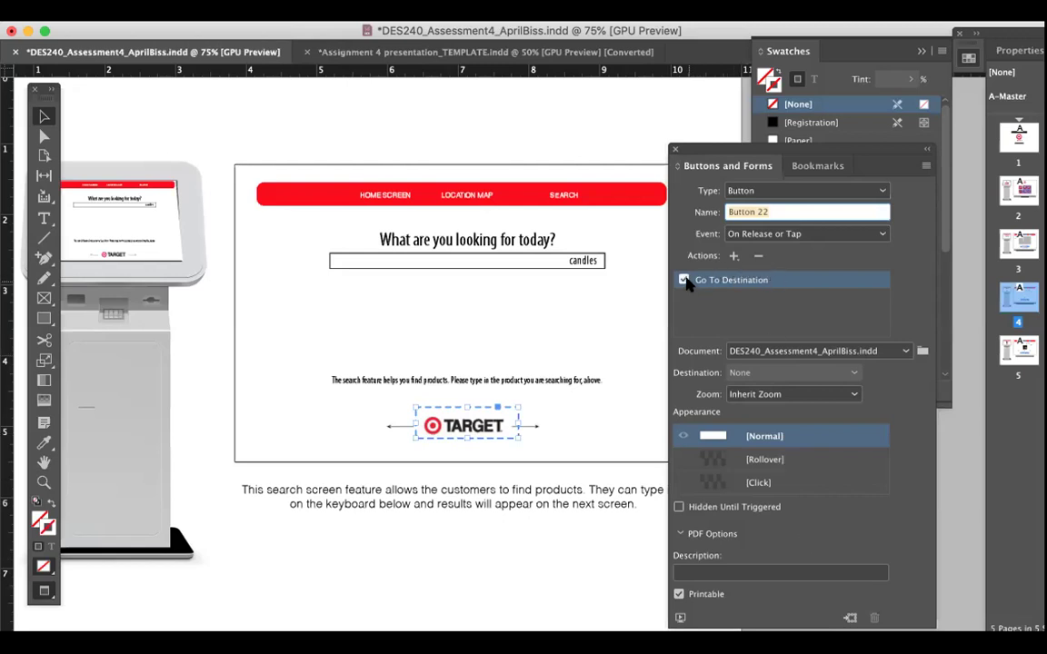
pyautogui.click(758, 256)
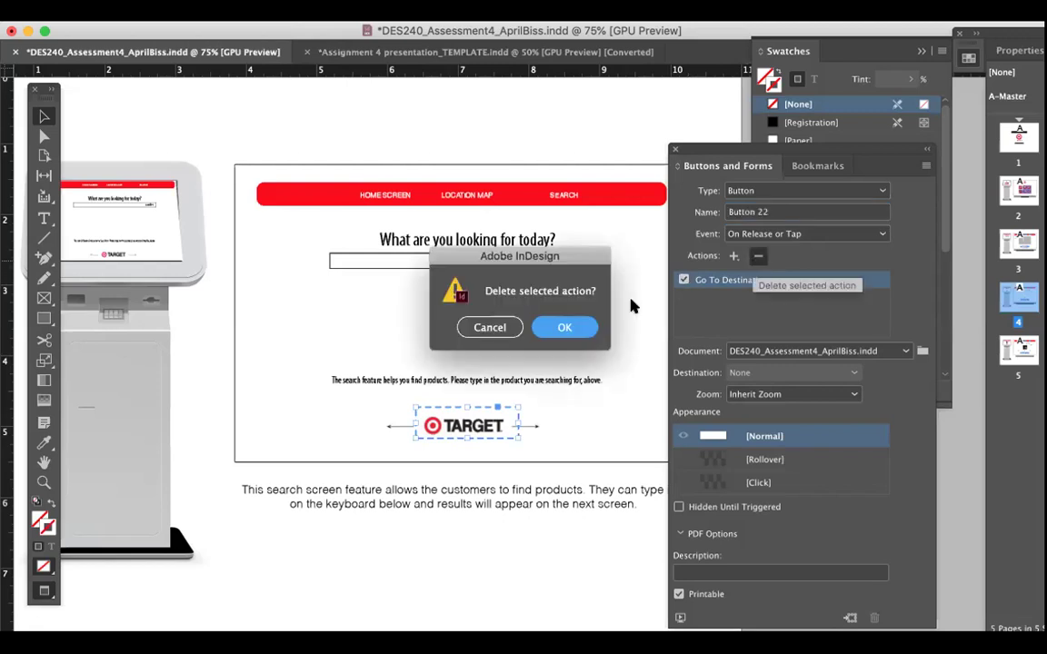
pyautogui.click(563, 331)
# Step: Assign the Go To First Page action to the page 4 Target logo button again and deselect it
pyautogui.click(733, 256)
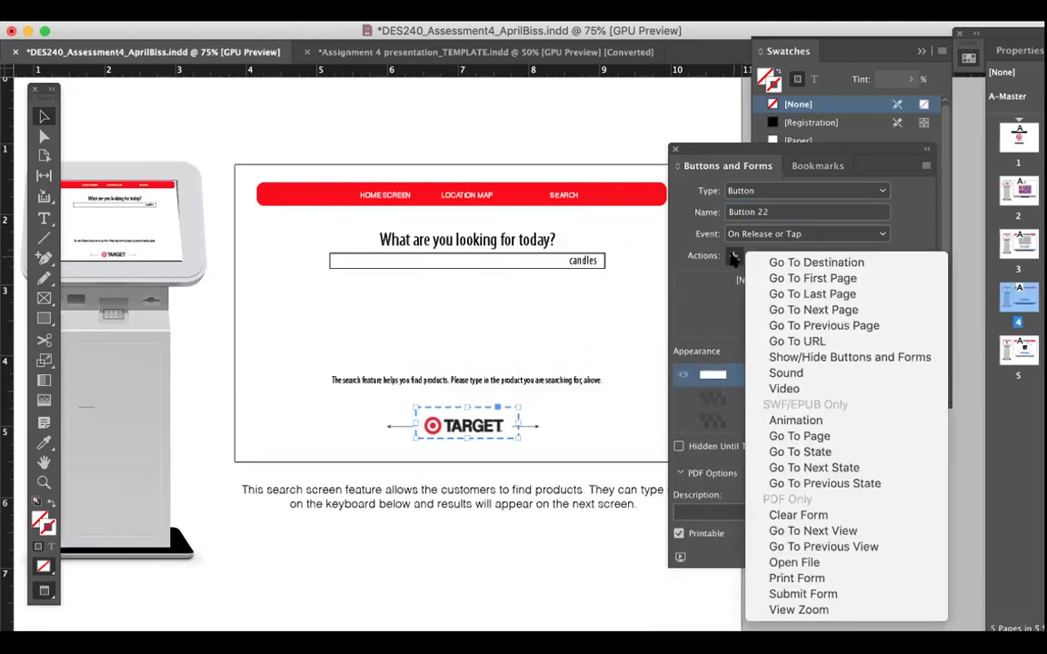
pyautogui.click(814, 279)
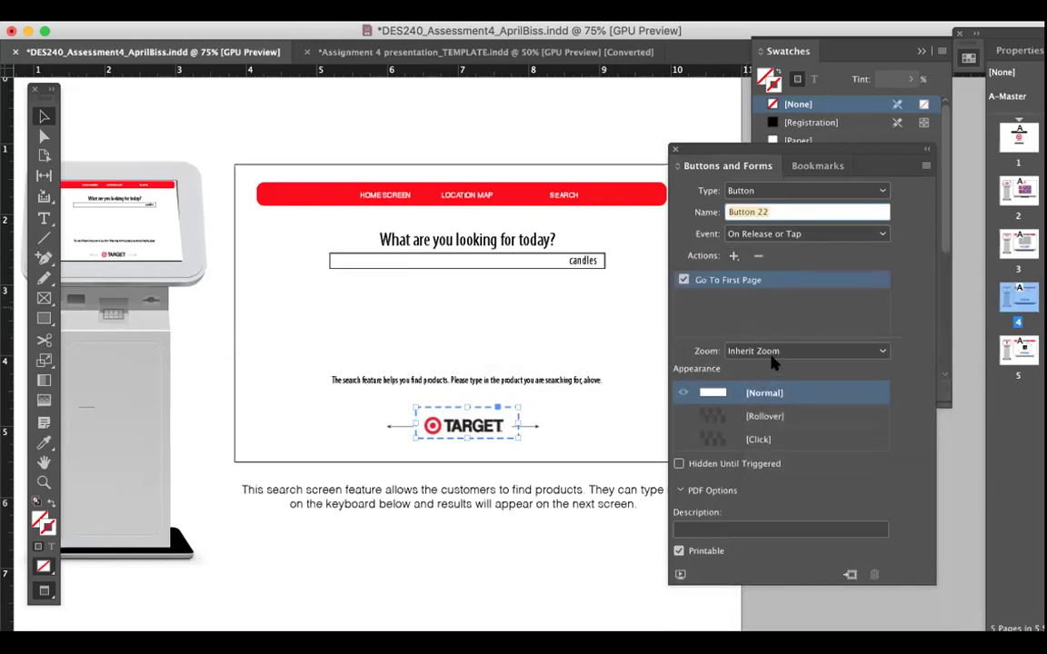
pyautogui.click(563, 563)
# Step: Check the action of the back arrow button beside the Target logo on page 5, the search result page
pyautogui.scroll(-8, 563, 563)
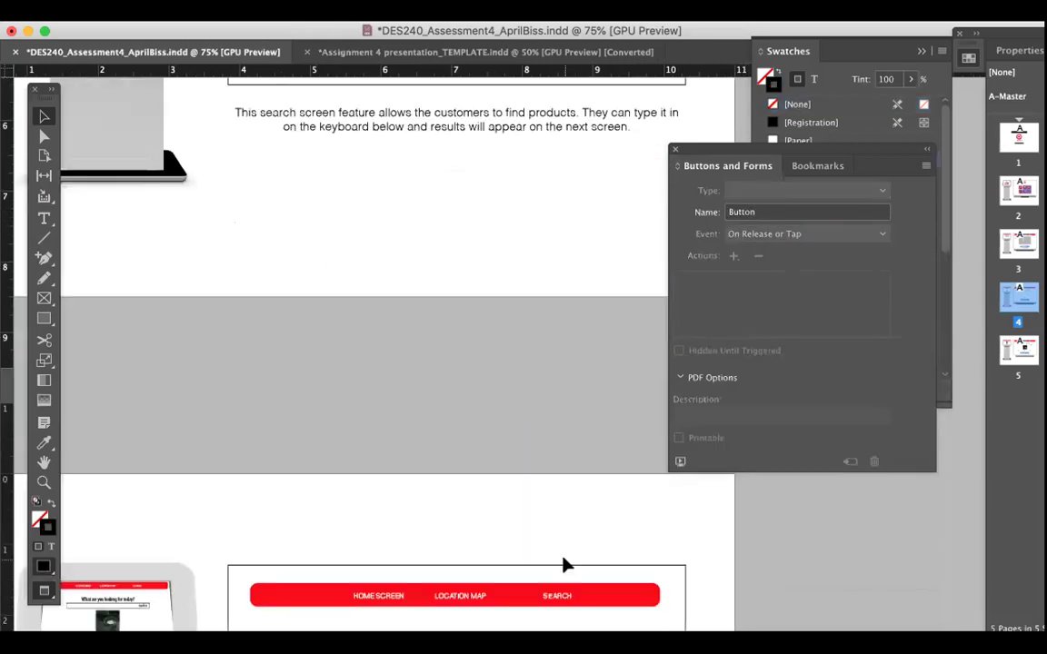
pyautogui.click(452, 389)
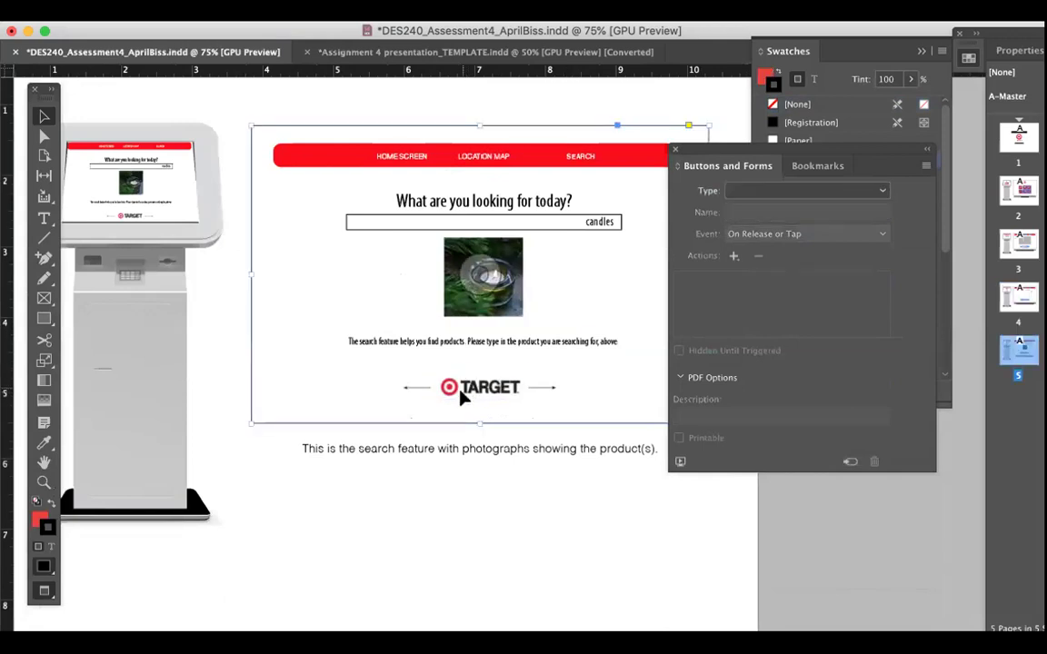
pyautogui.click(409, 388)
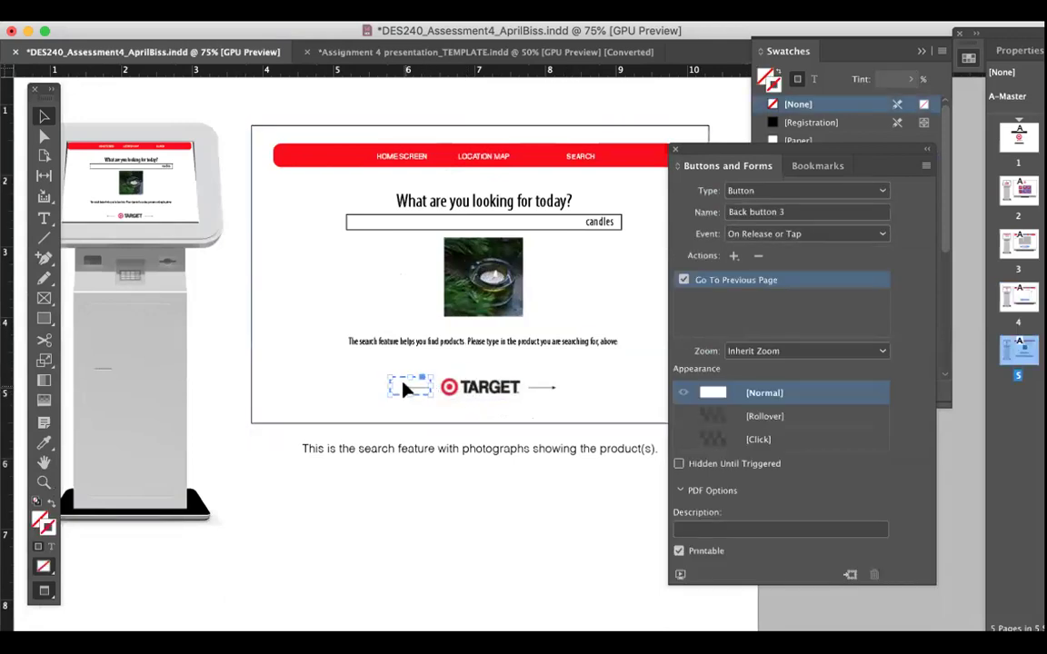
# Step: Check the trigger event and page action of the back arrow button on page 5
pyautogui.click(423, 499)
pyautogui.moveTo(428, 530); pyautogui.dragTo(403, 363)
pyautogui.click(449, 565)
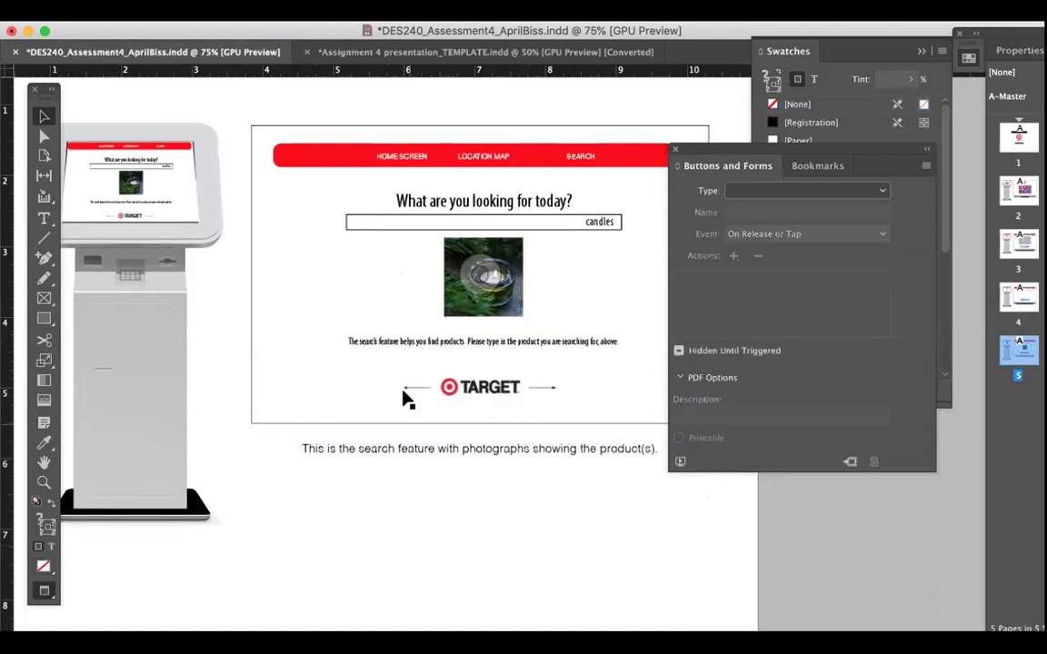
pyautogui.click(412, 390)
pyautogui.click(402, 373)
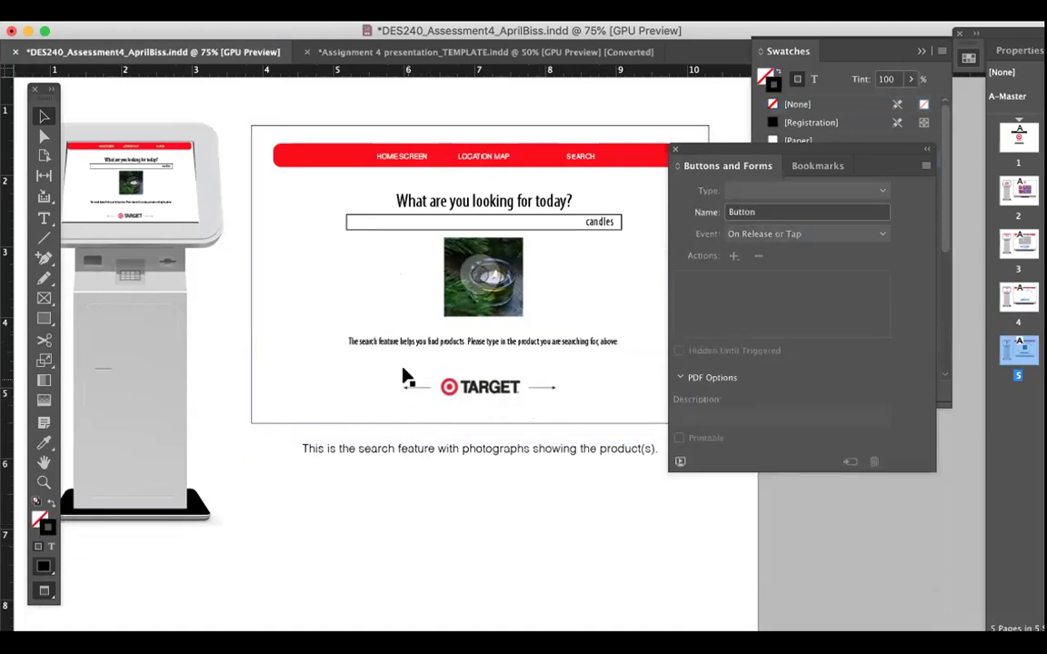
pyautogui.click(414, 393)
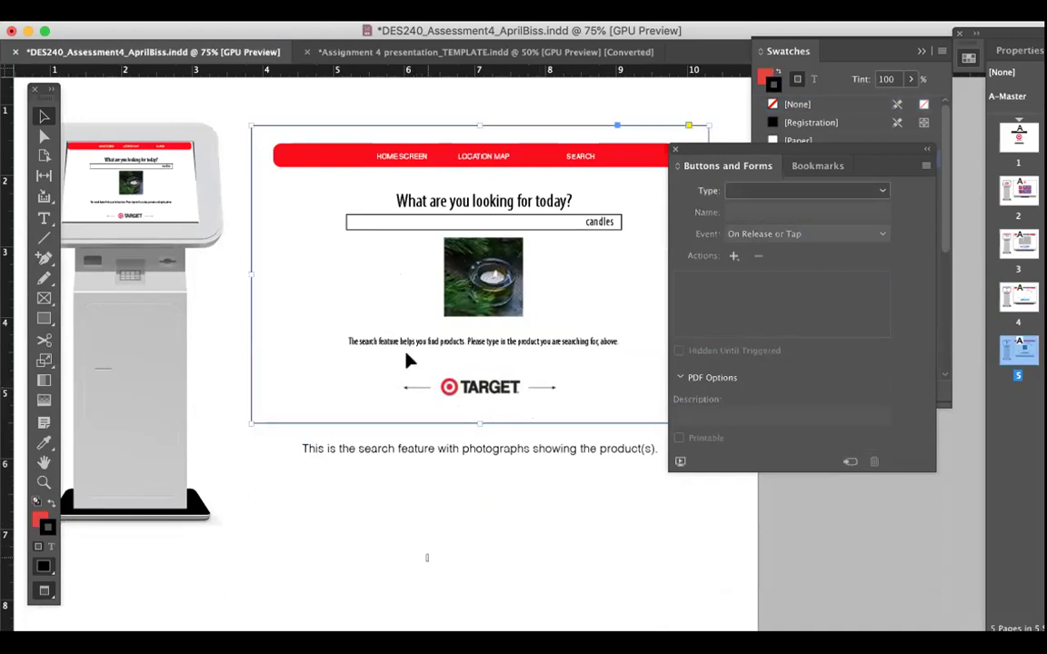
pyautogui.click(410, 386)
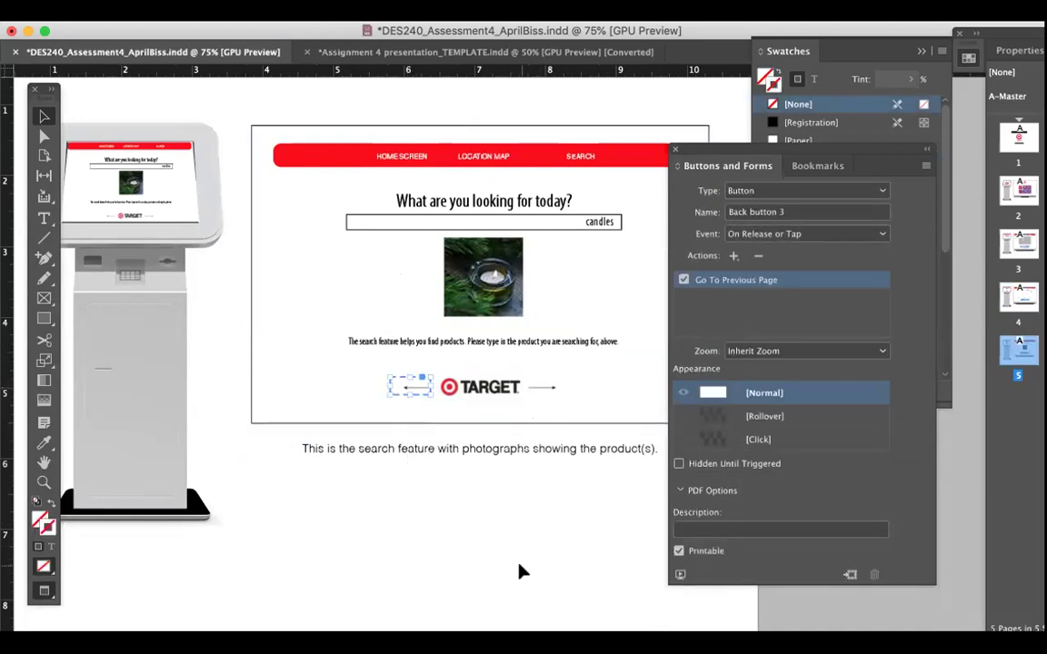
pyautogui.click(440, 505)
pyautogui.click(411, 387)
pyautogui.click(784, 235)
pyautogui.click(783, 236)
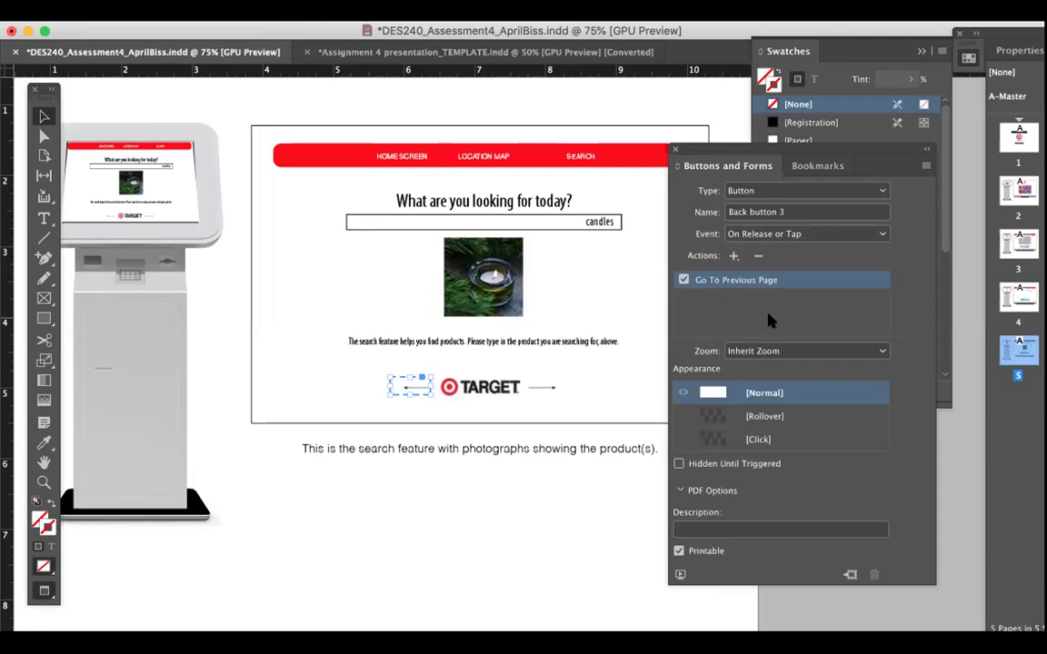
pyautogui.click(578, 551)
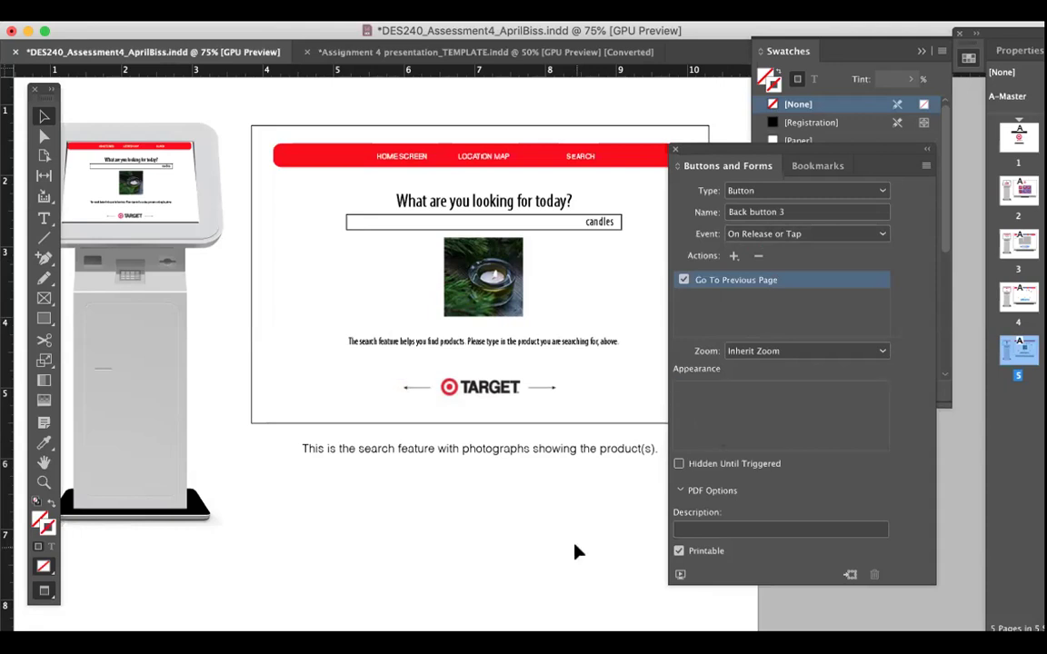
# Step: Check the trigger event and page action of the back arrow buttons on pages 4 and 3
pyautogui.scroll(10, 578, 551)
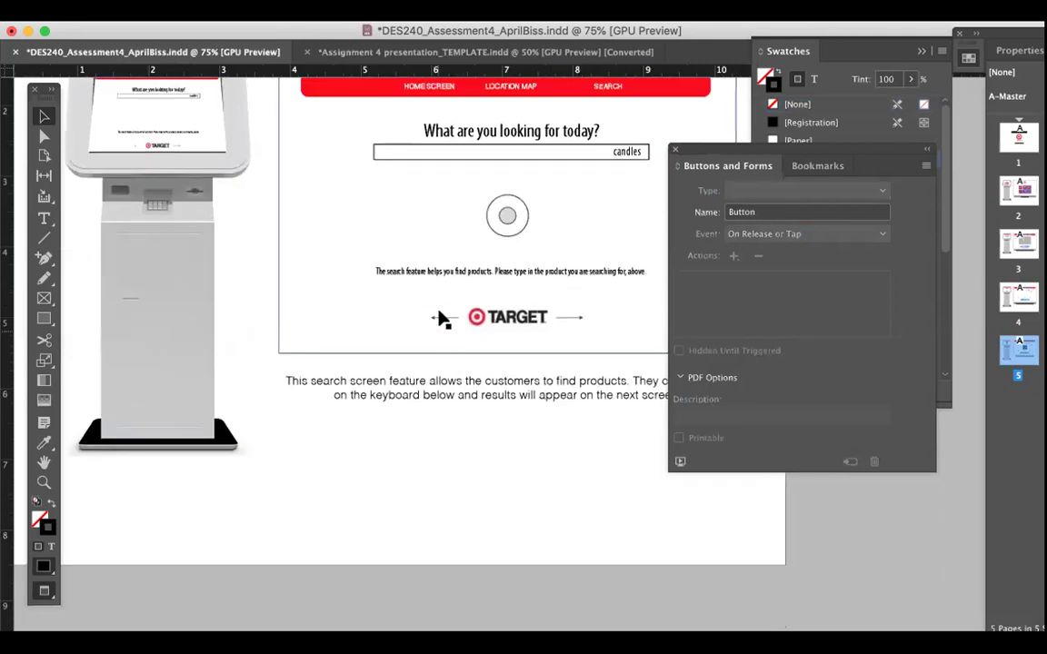
pyautogui.click(439, 316)
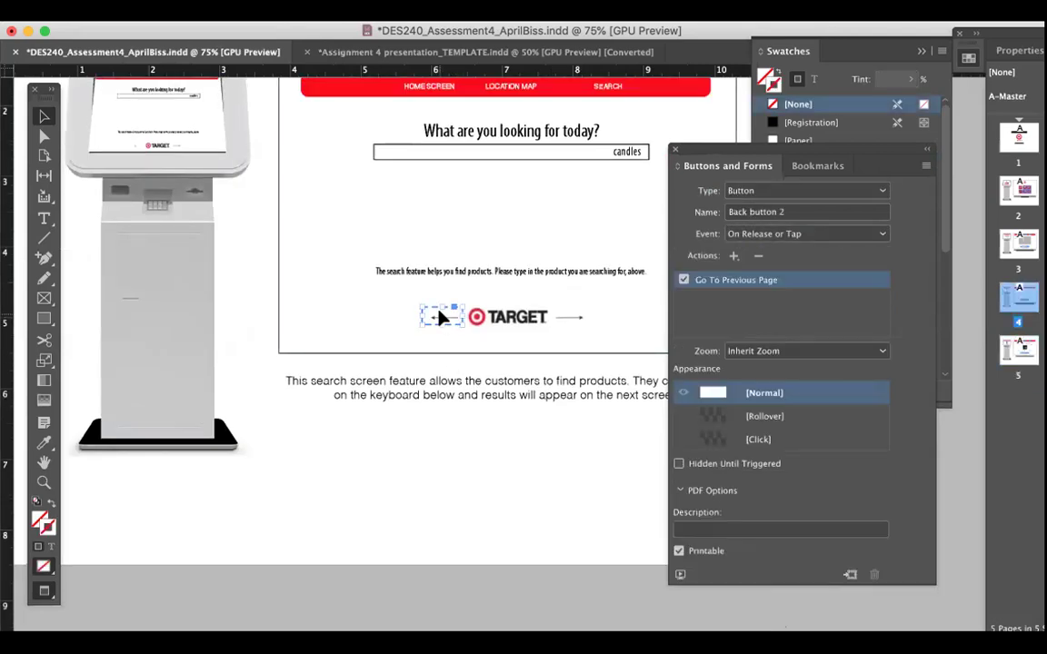
pyautogui.click(453, 437)
pyautogui.scroll(5, 453, 437)
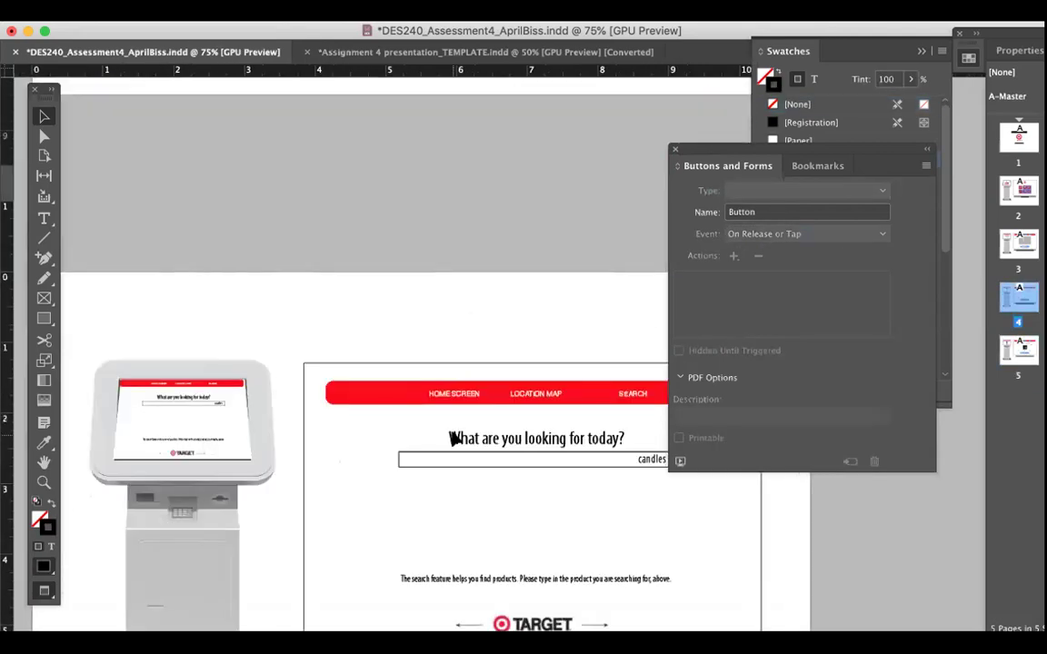
pyautogui.scroll(5, 453, 437)
pyautogui.click(479, 436)
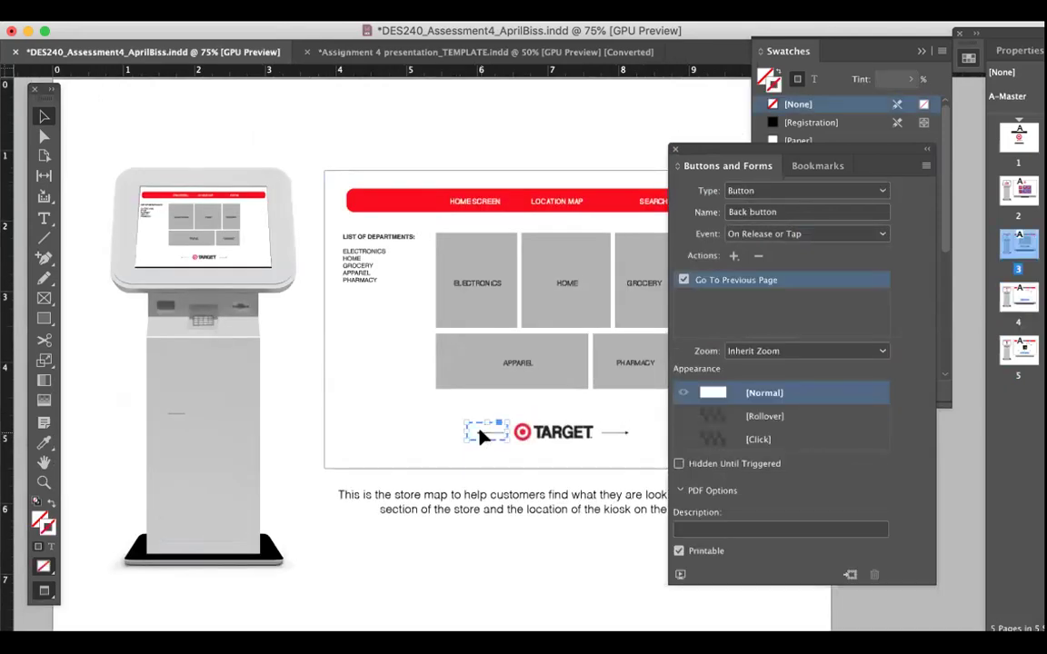
pyautogui.click(488, 569)
pyautogui.moveTo(488, 570); pyautogui.dragTo(467, 426)
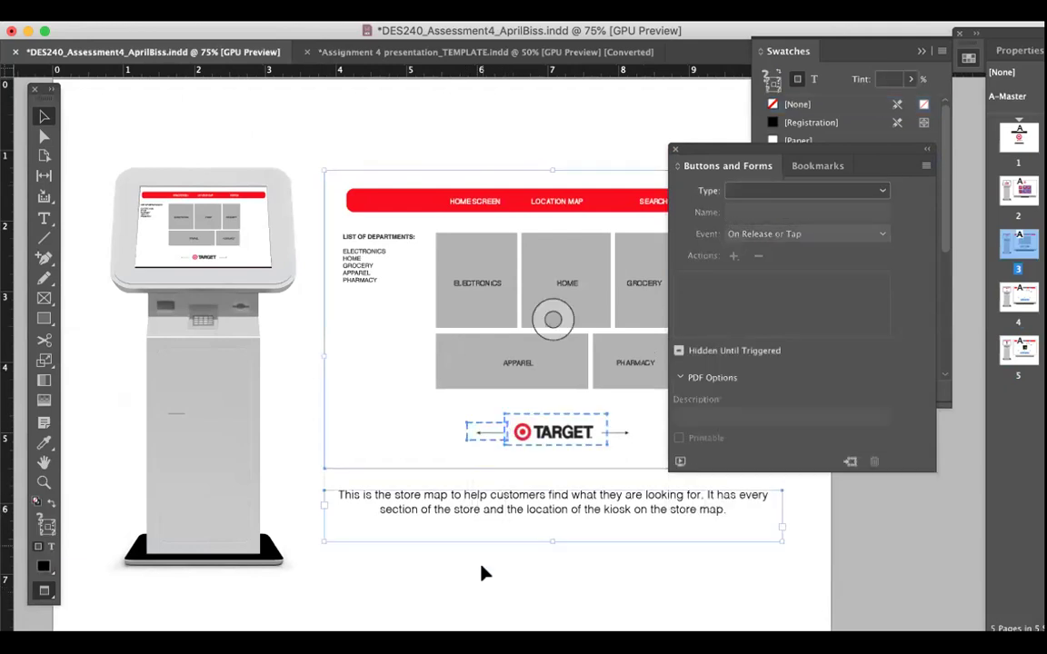
pyautogui.click(482, 597)
pyautogui.click(474, 431)
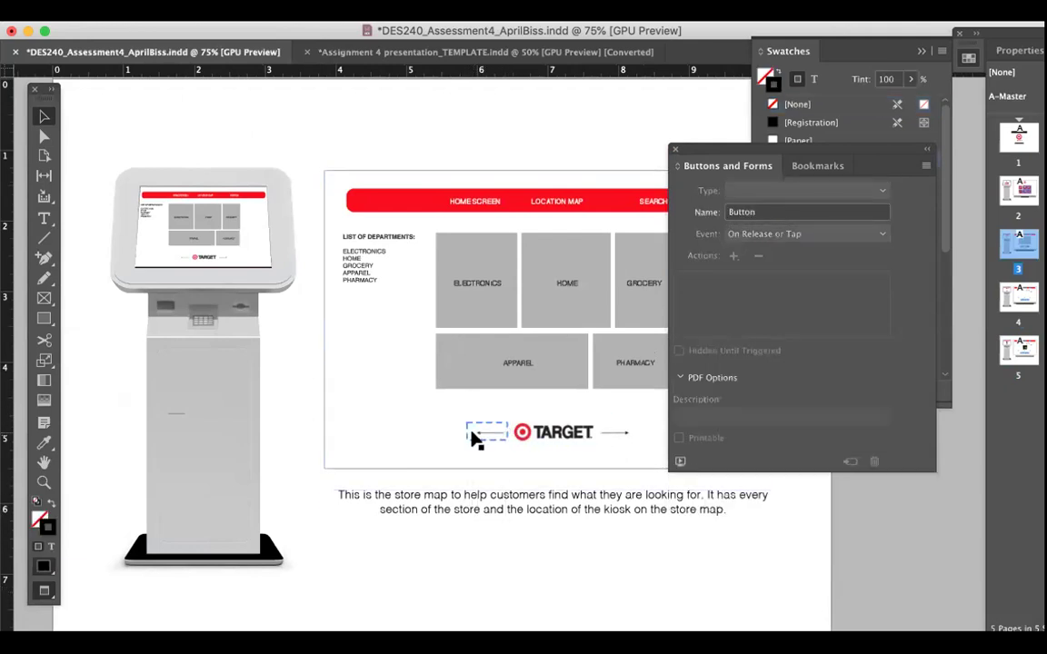
pyautogui.click(479, 429)
pyautogui.moveTo(498, 527); pyautogui.dragTo(475, 421)
pyautogui.click(557, 607)
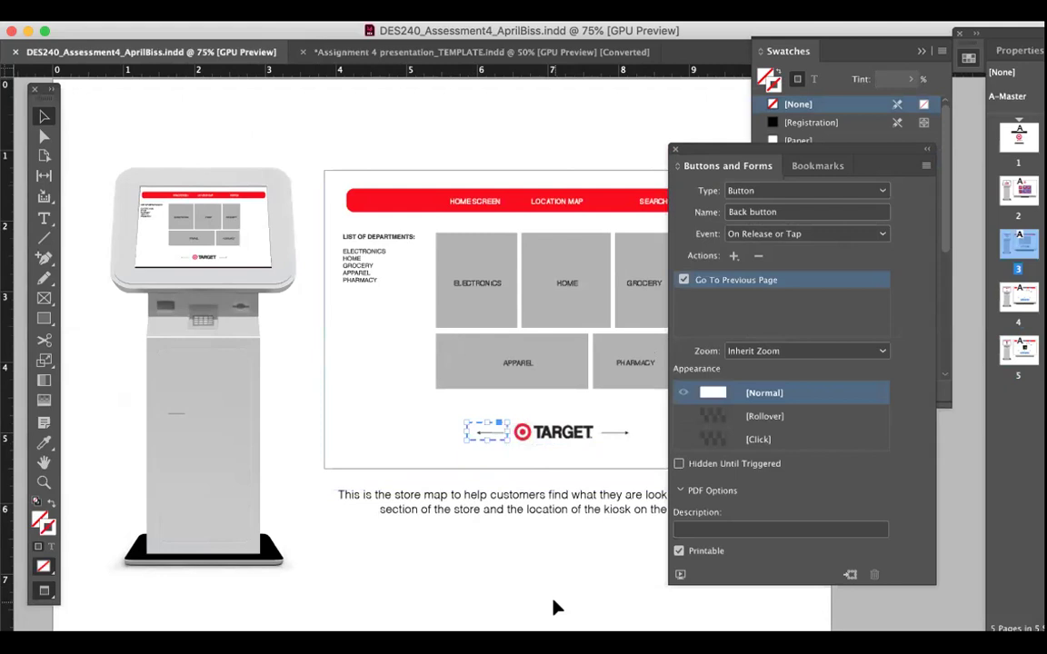
pyautogui.click(554, 607)
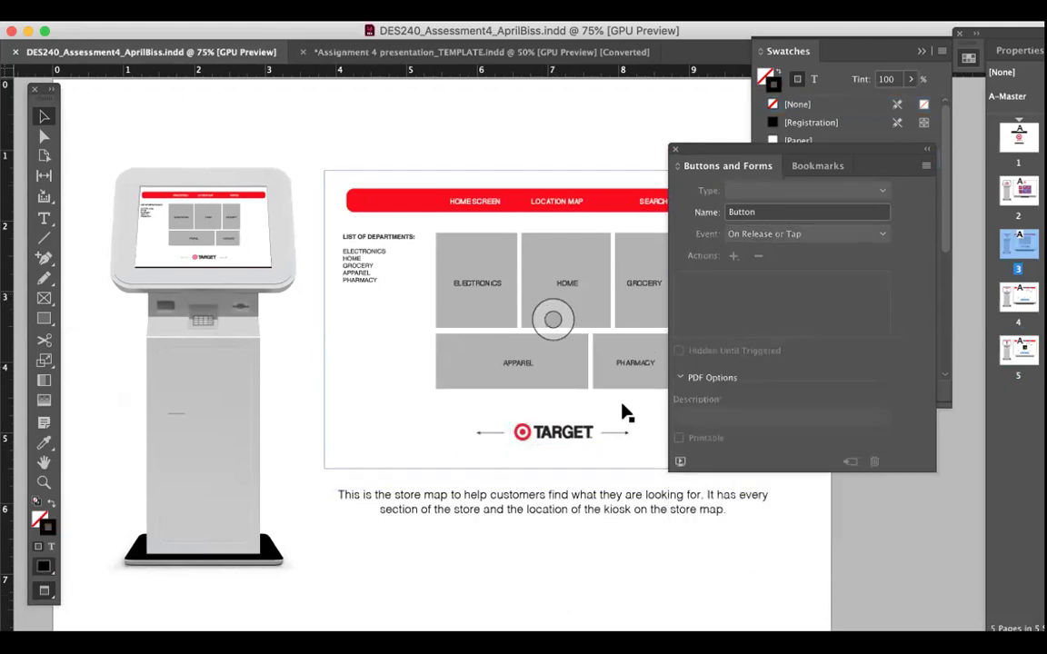
# Step: Give page 3's forward arrow button a Go To Next Page action on the On Release or Tap event, and save the document
pyautogui.click(619, 434)
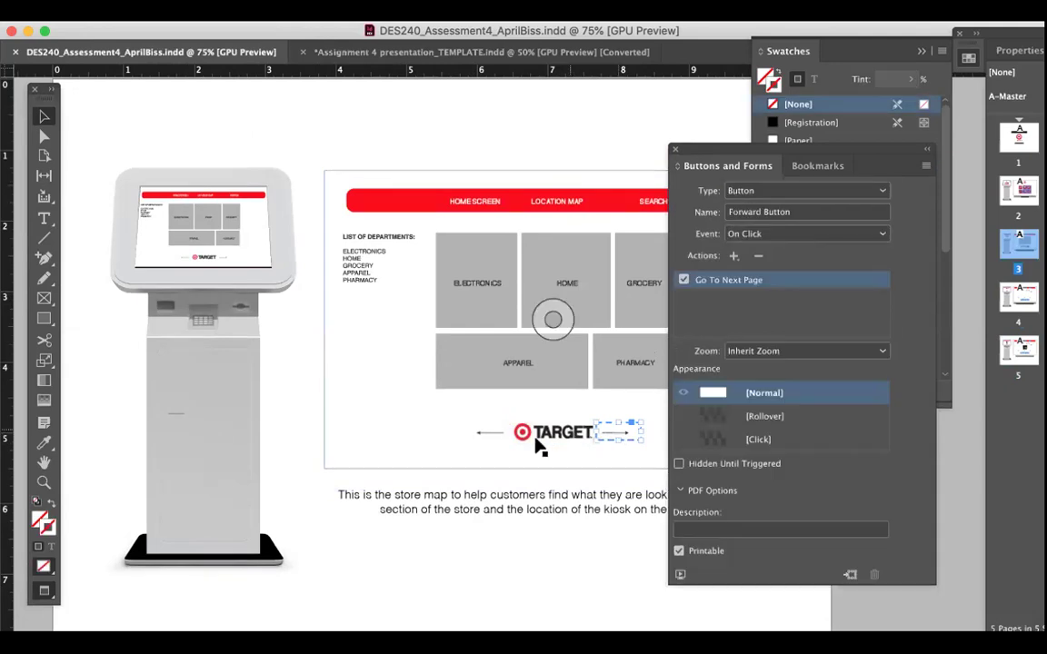
pyautogui.click(498, 436)
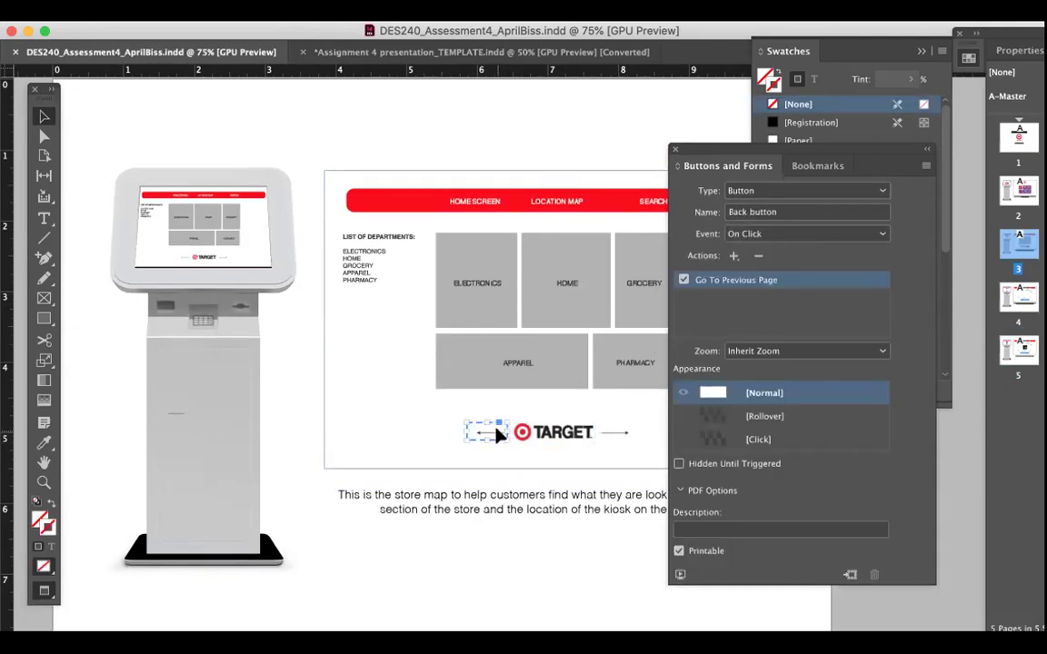
pyautogui.click(636, 440)
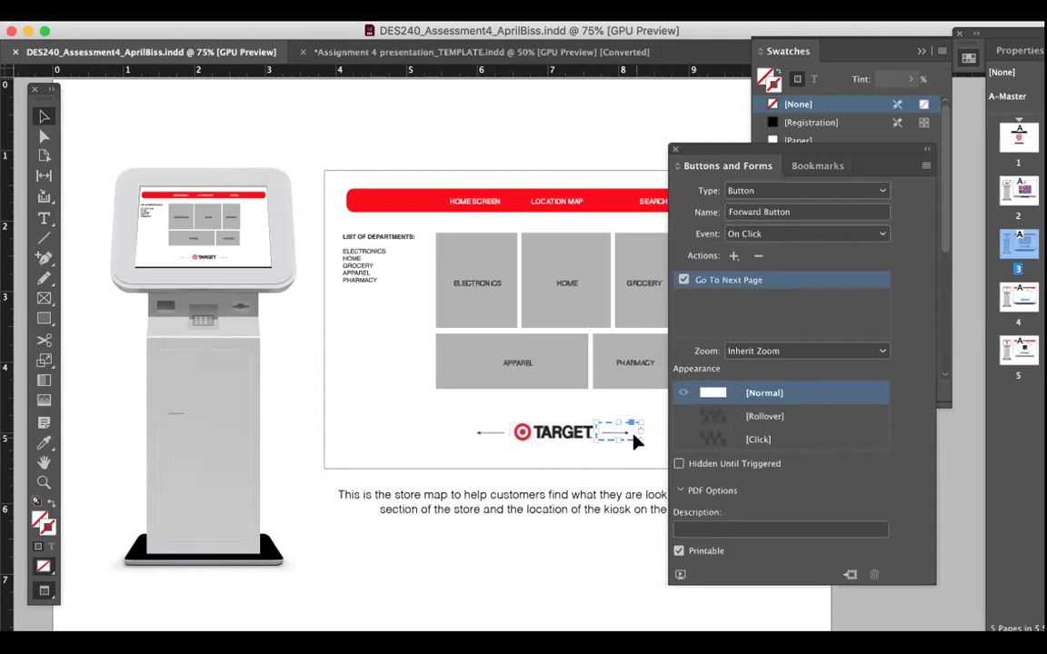
pyautogui.click(763, 233)
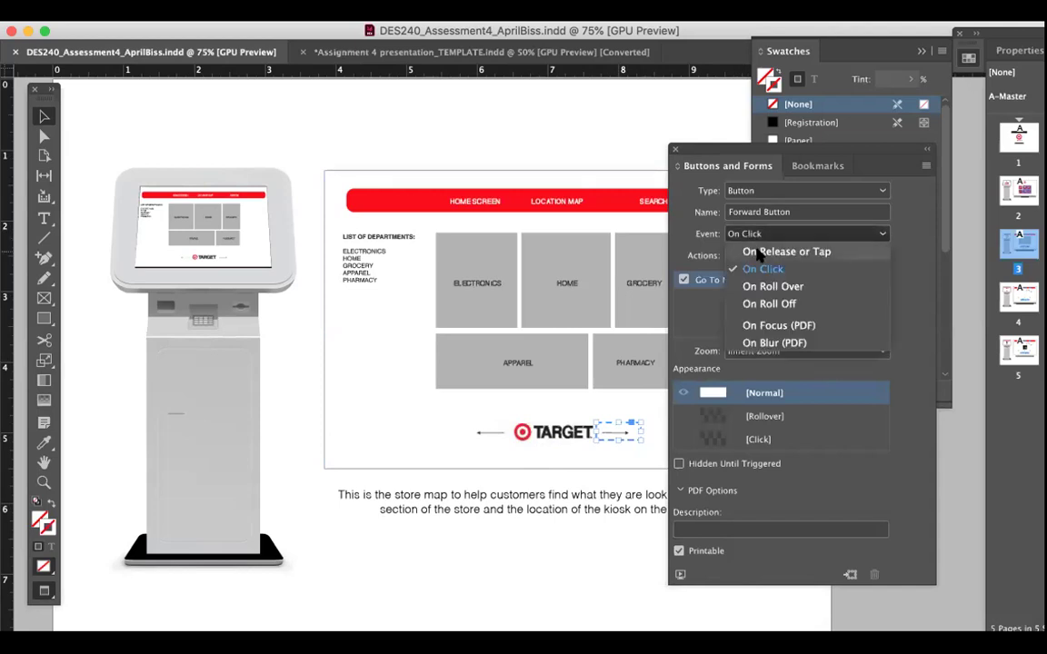
pyautogui.click(757, 250)
pyautogui.click(733, 255)
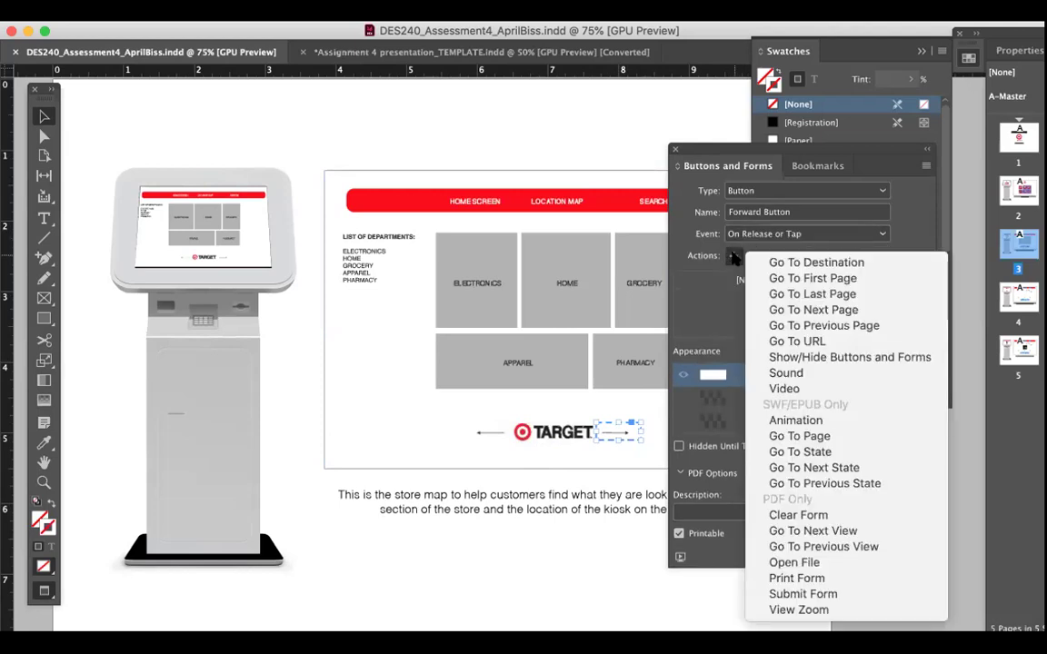
pyautogui.click(781, 311)
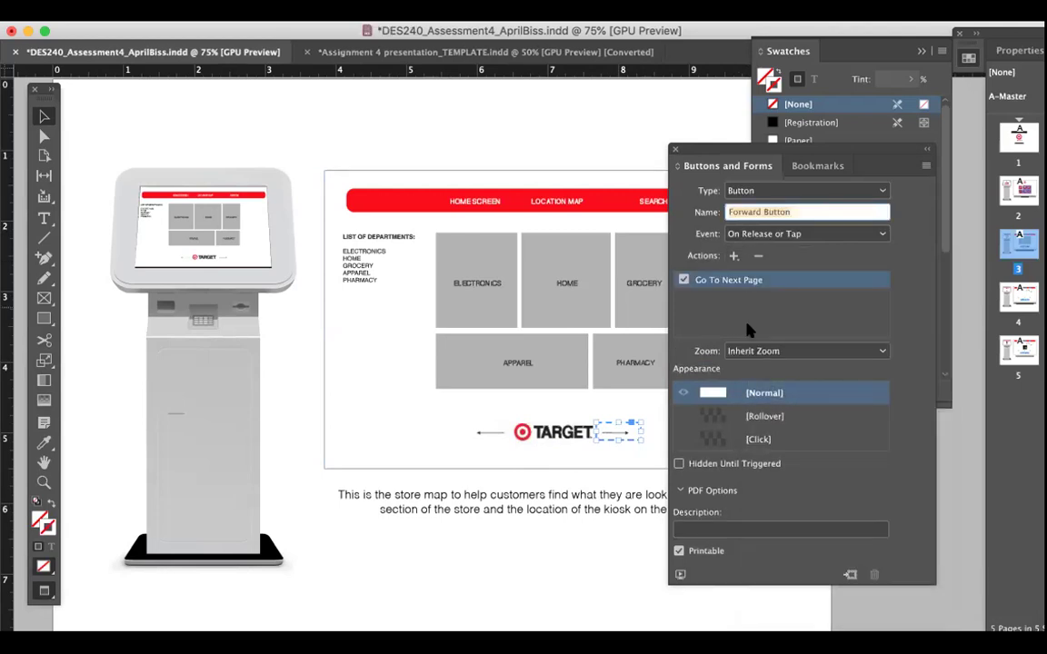
pyautogui.click(487, 433)
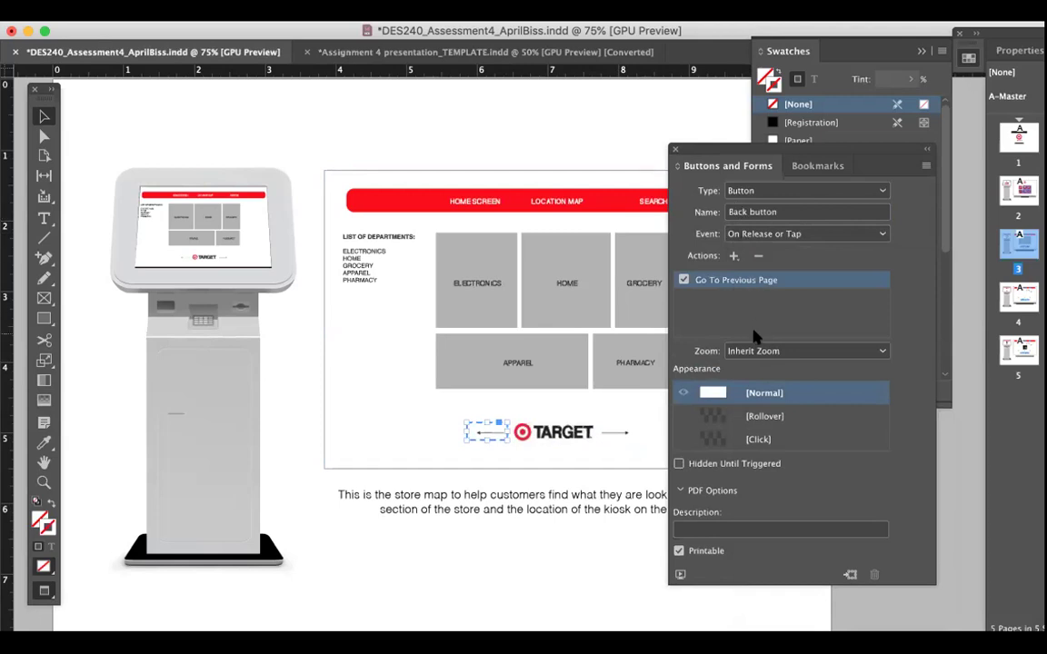
pyautogui.click(552, 587)
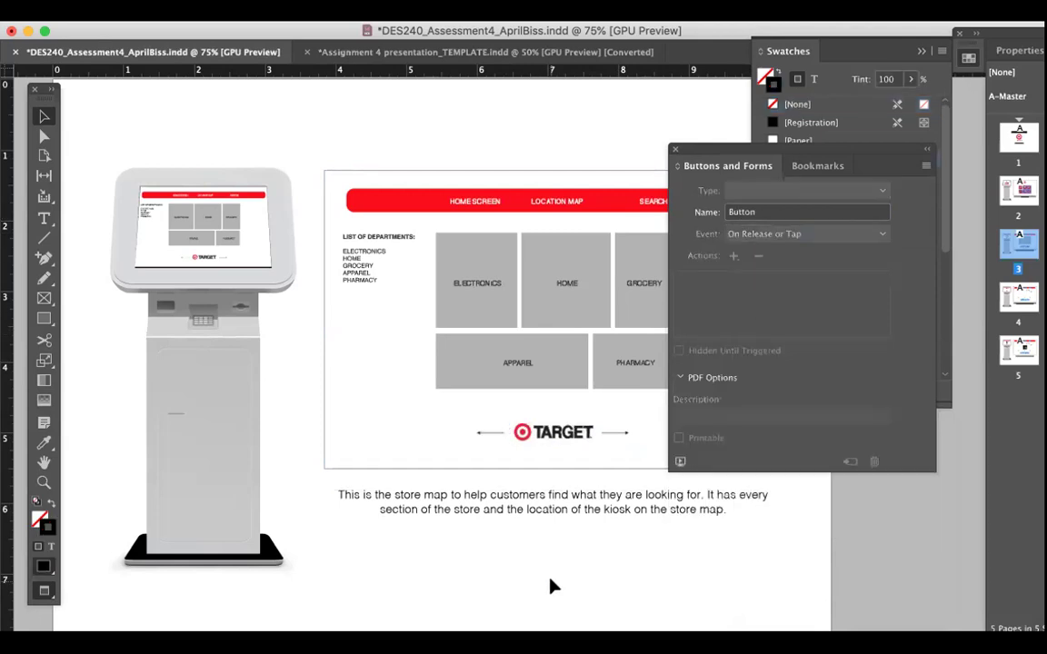
pyautogui.press('super+s')
# Step: Compare the back and forward arrow buttons on page 4, checking which actions they have under On Release or Tap
pyautogui.hotkey('shift', 'pagedown')
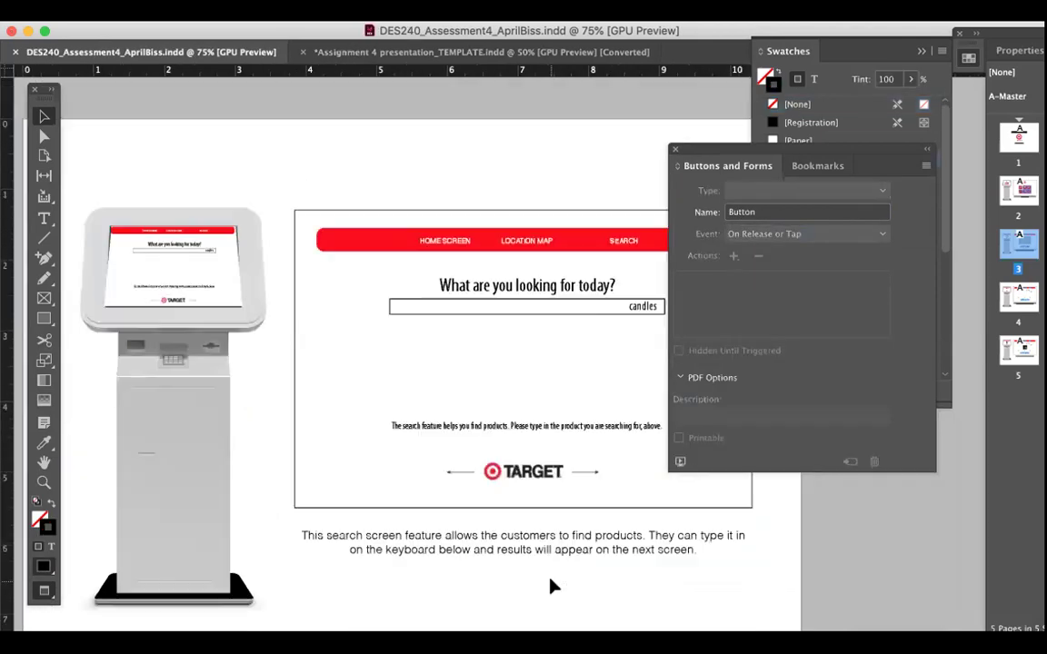
pyautogui.click(459, 468)
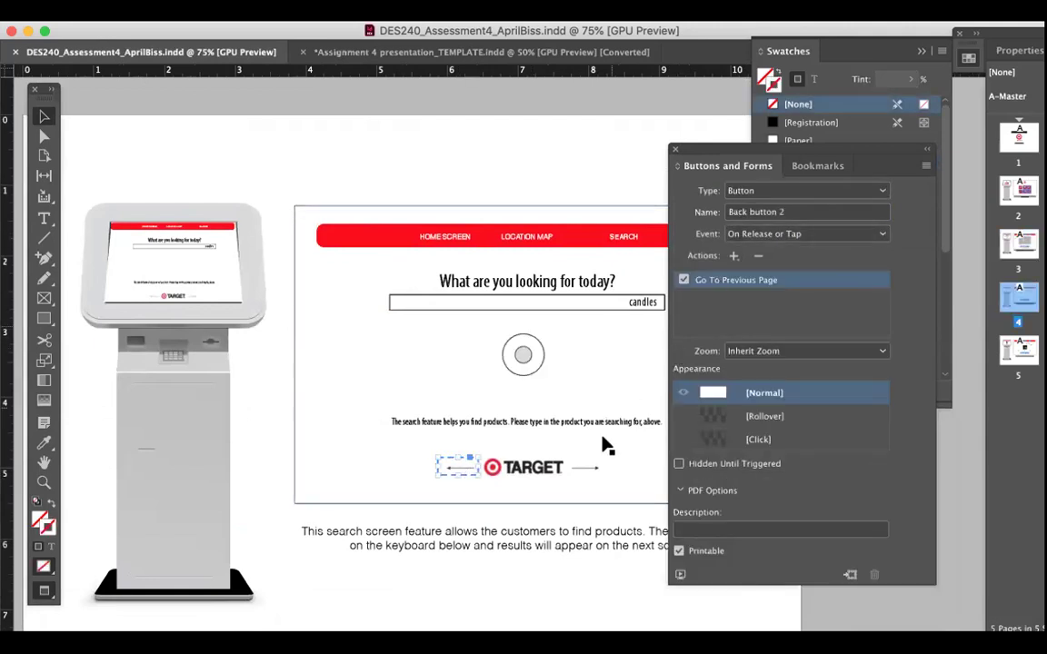
pyautogui.click(588, 471)
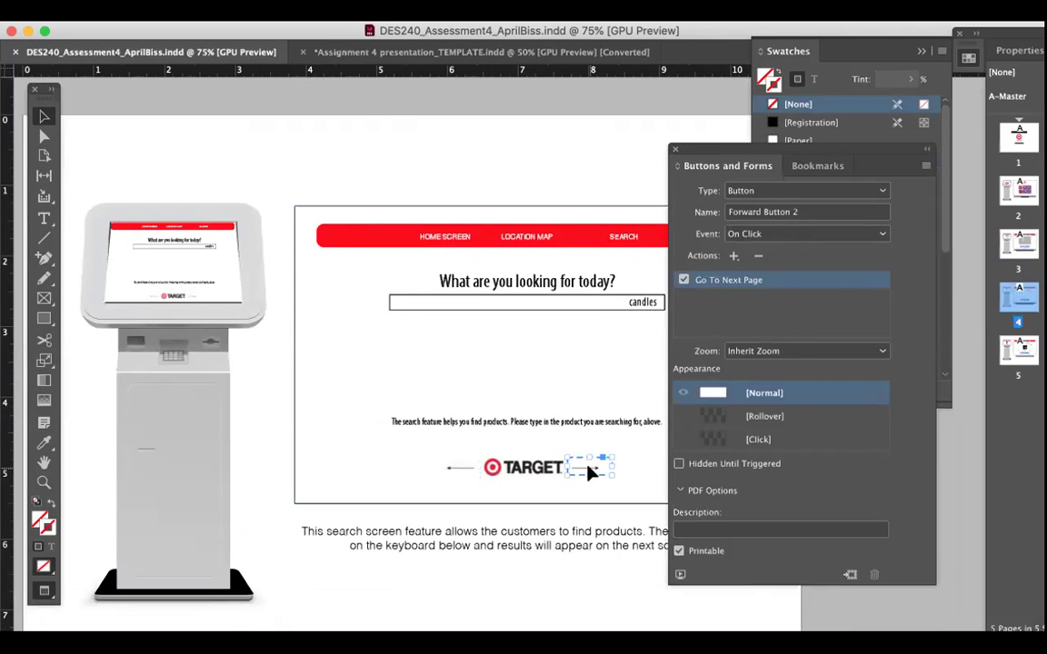
pyautogui.click(457, 467)
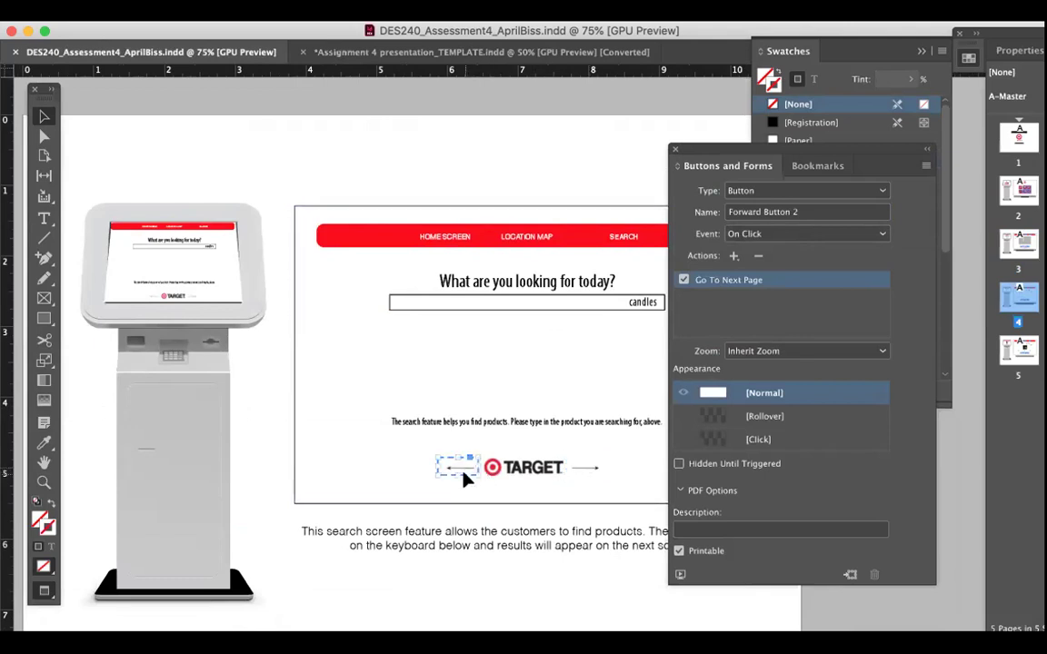
pyautogui.click(588, 469)
pyautogui.click(457, 467)
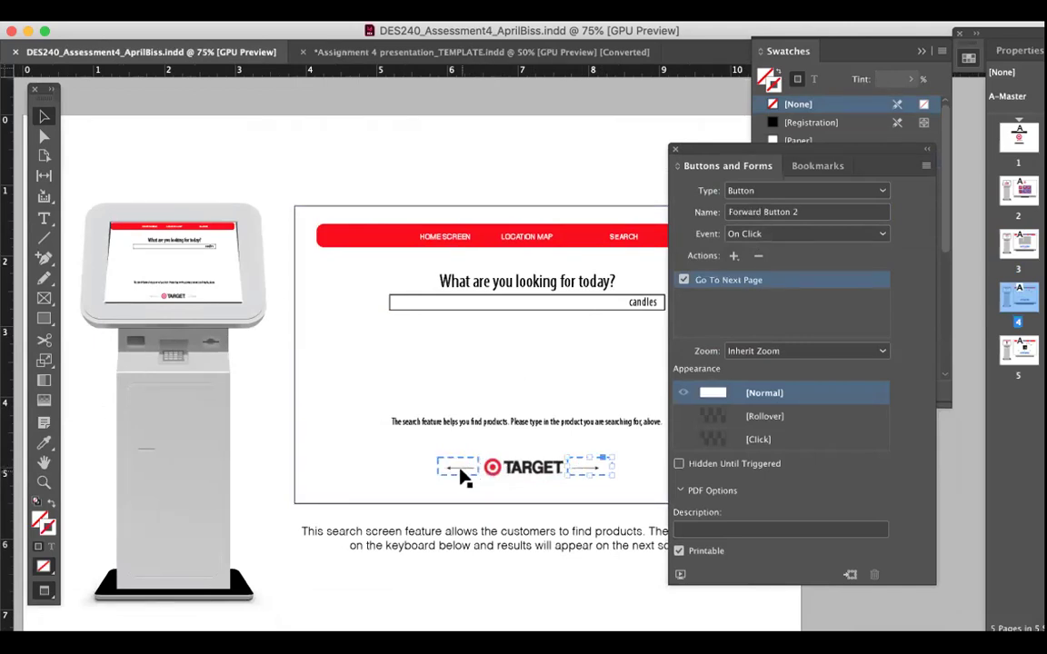
pyautogui.click(770, 235)
pyautogui.click(773, 253)
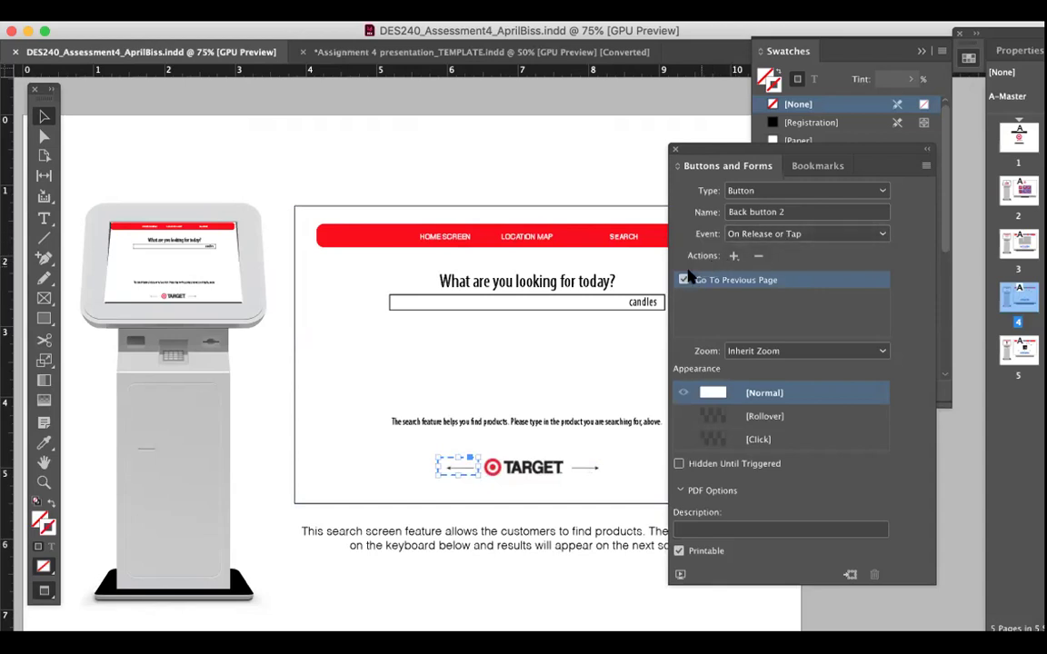
pyautogui.click(591, 470)
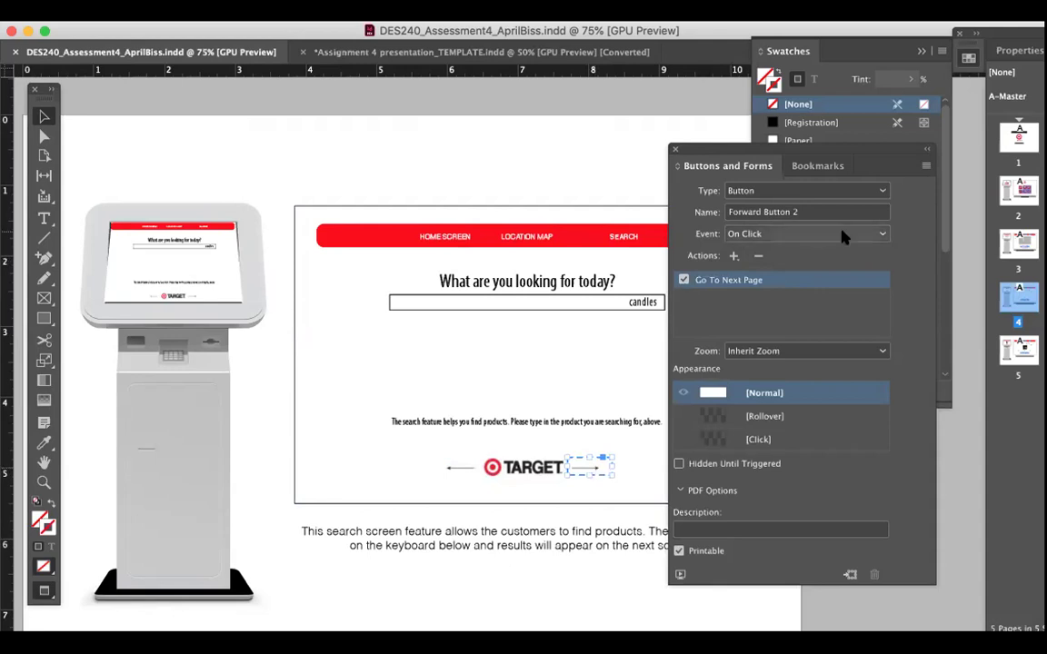
pyautogui.click(813, 234)
pyautogui.click(841, 252)
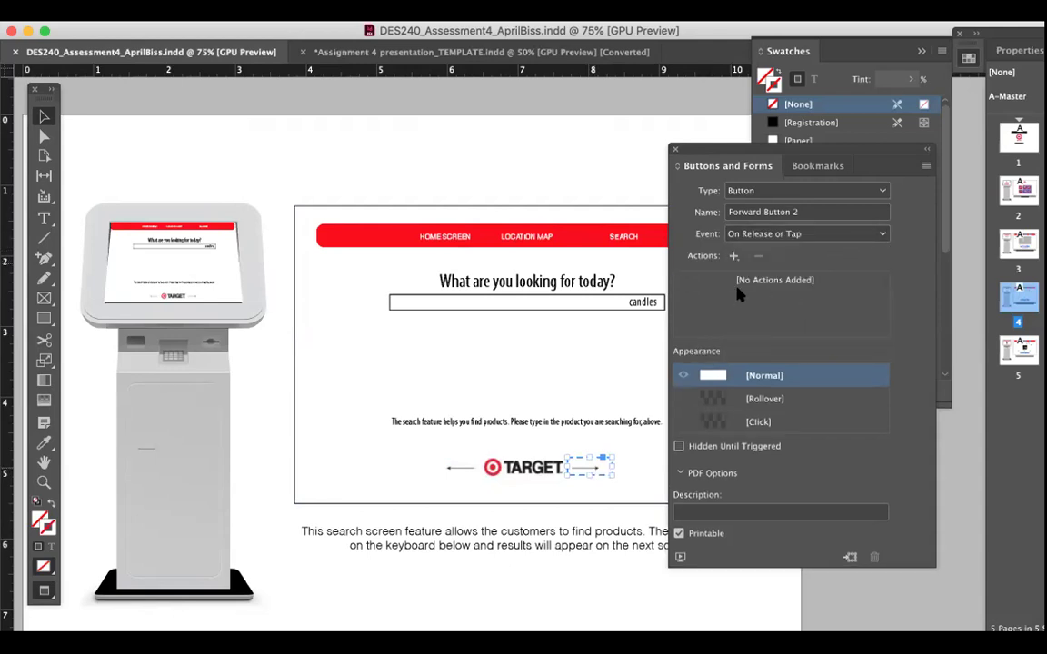
# Step: Recheck the events and actions of the back and forward arrow buttons on the store map page
pyautogui.scroll(-10, 611, 258)
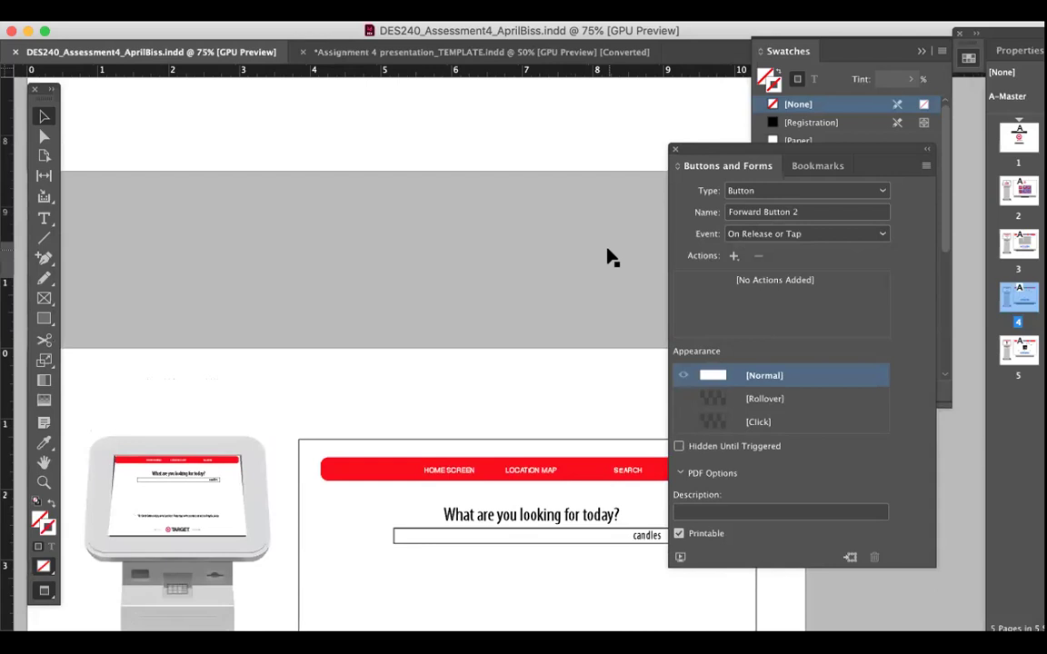
pyautogui.click(461, 336)
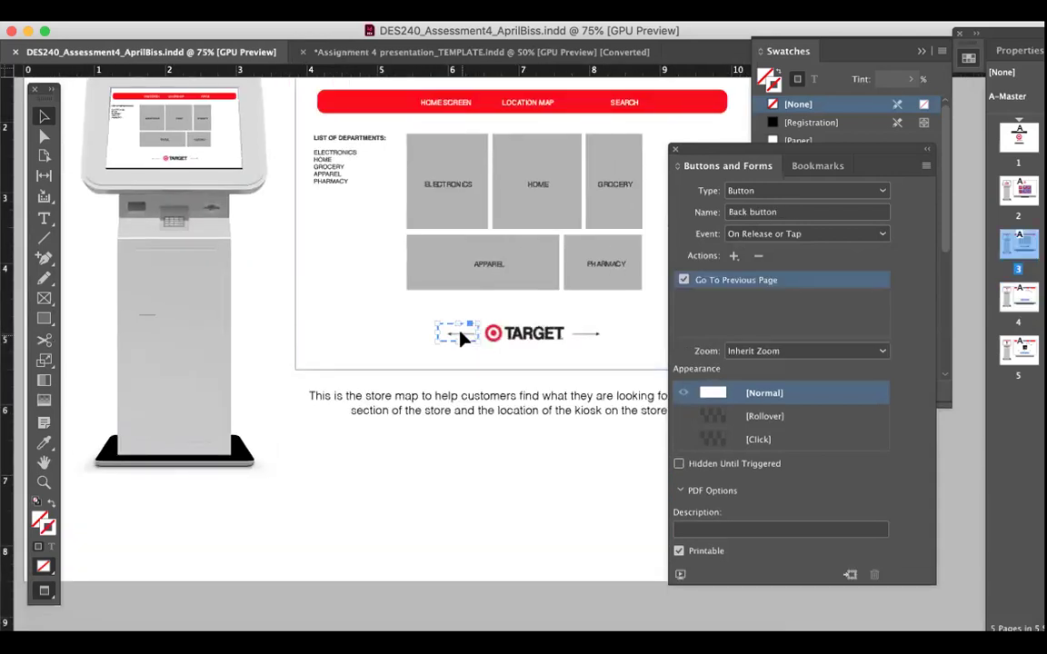
pyautogui.click(587, 335)
# Step: Export the presentation to the Desktop as an Adobe PDF (Interactive), adding "_new" to the end of the file name
pyautogui.scroll(6, 582, 338)
pyautogui.scroll(8, 581, 338)
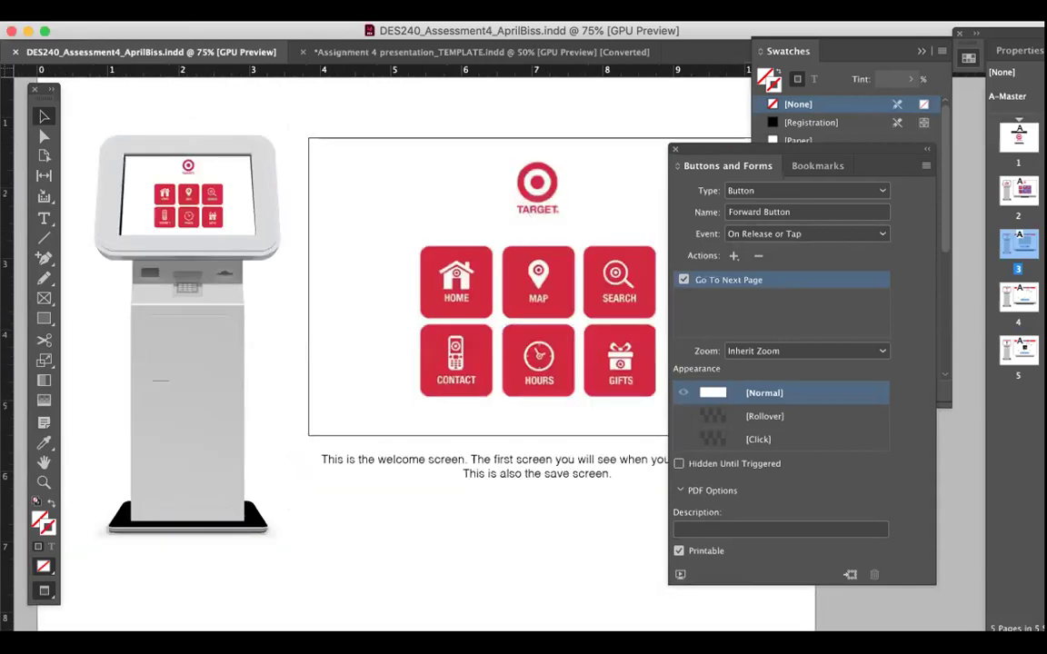
pyautogui.click(137, 2)
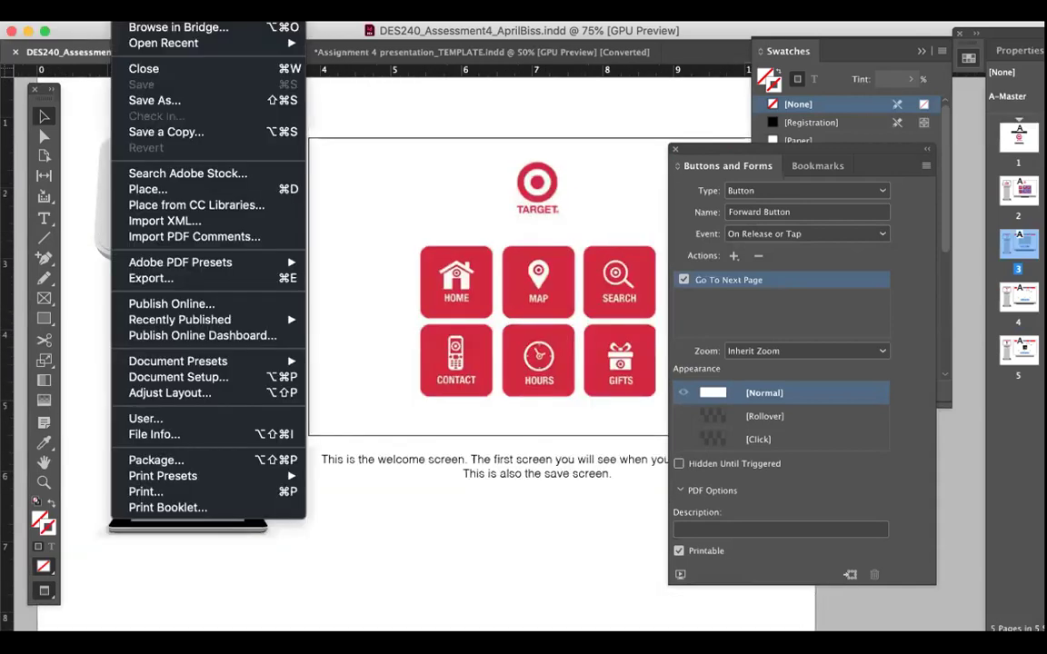
pyautogui.click(151, 278)
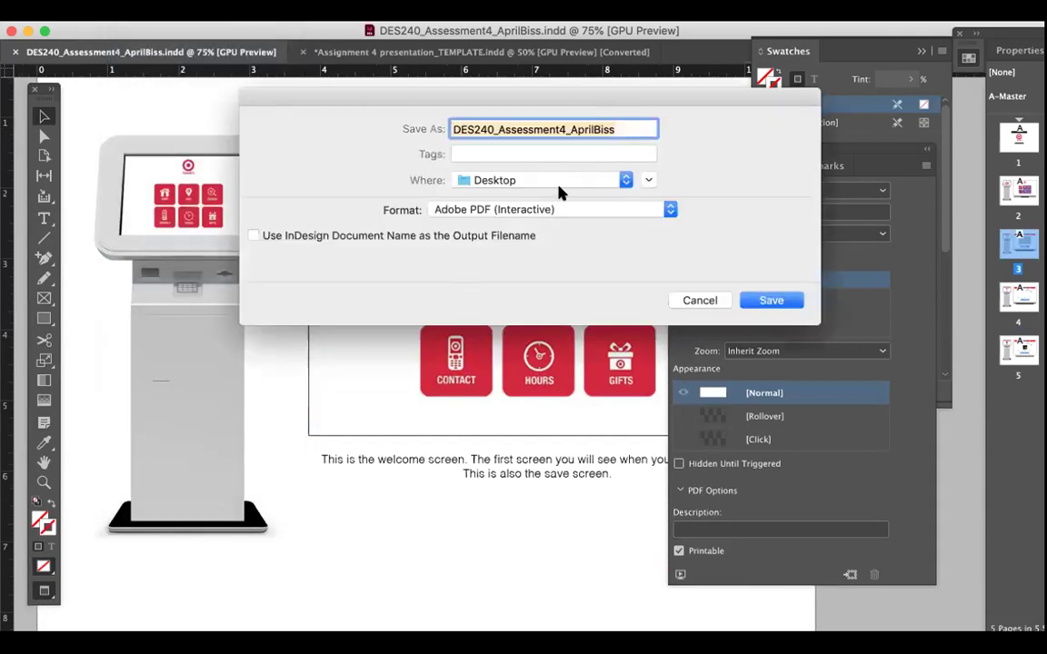
pyautogui.click(618, 129)
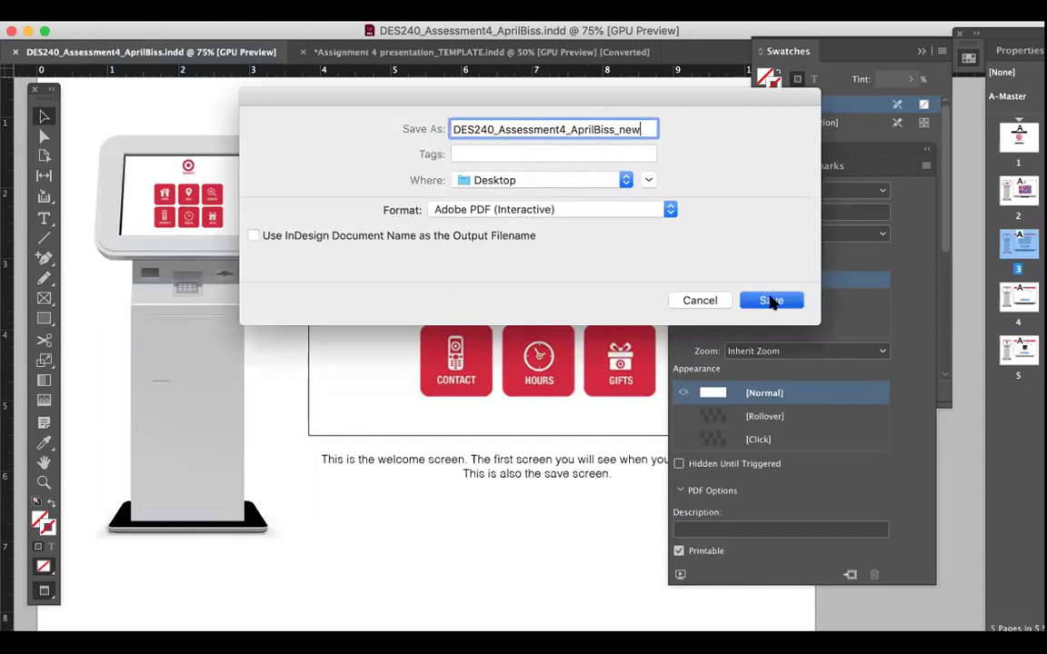
pyautogui.click(770, 301)
pyautogui.click(637, 578)
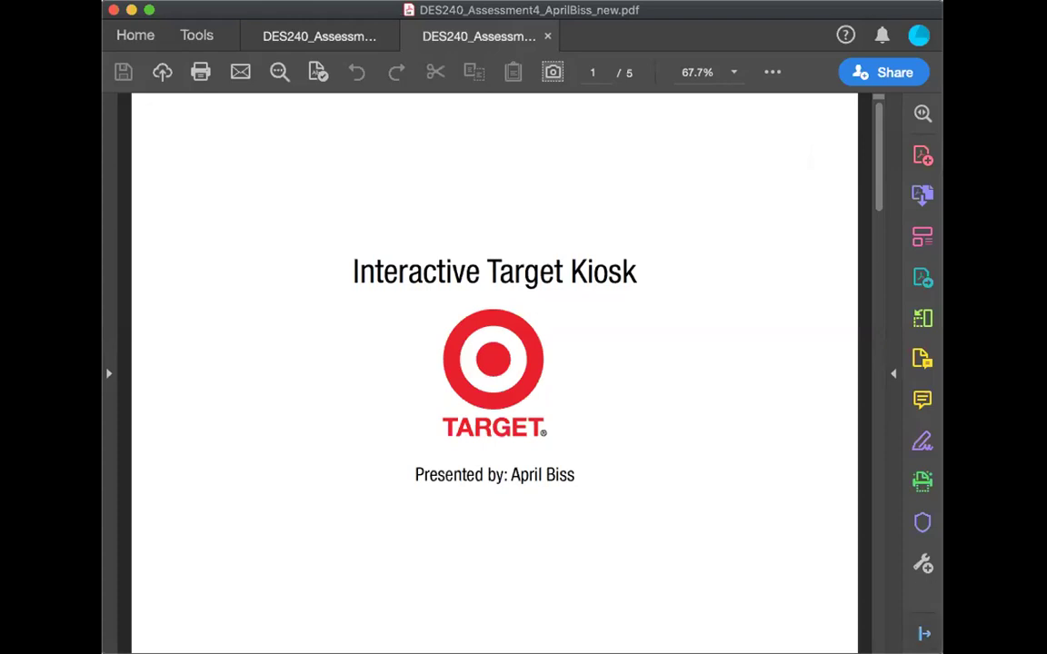
# Step: Open the newly exported "_new" PDF from the Desktop in Acrobat and close the earlier version of the presentation
pyautogui.press('super+l')
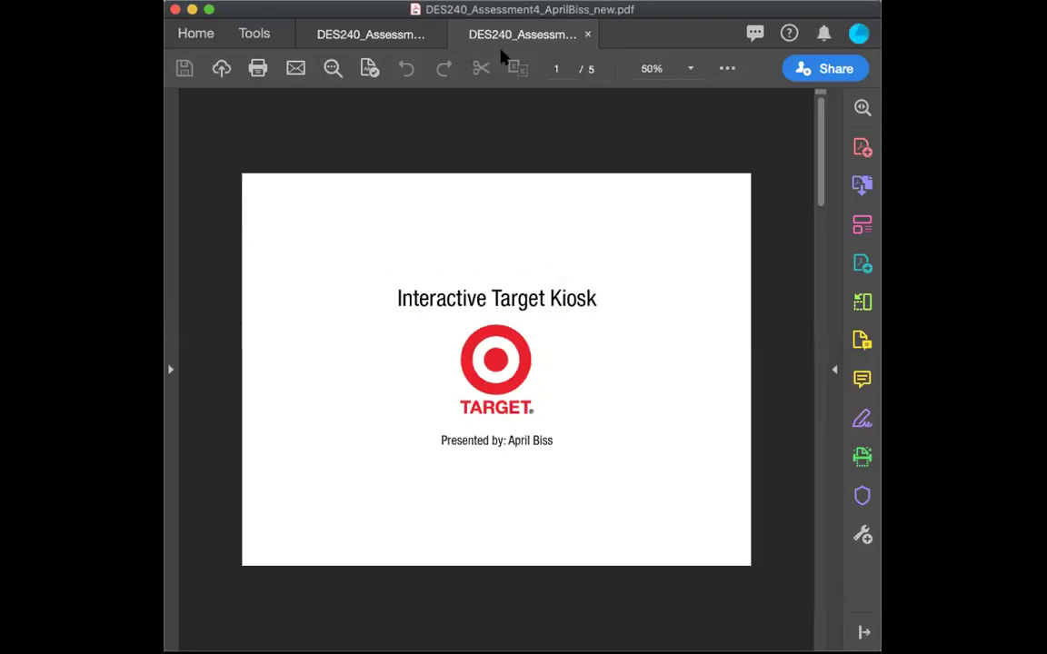
pyautogui.press('super+o')
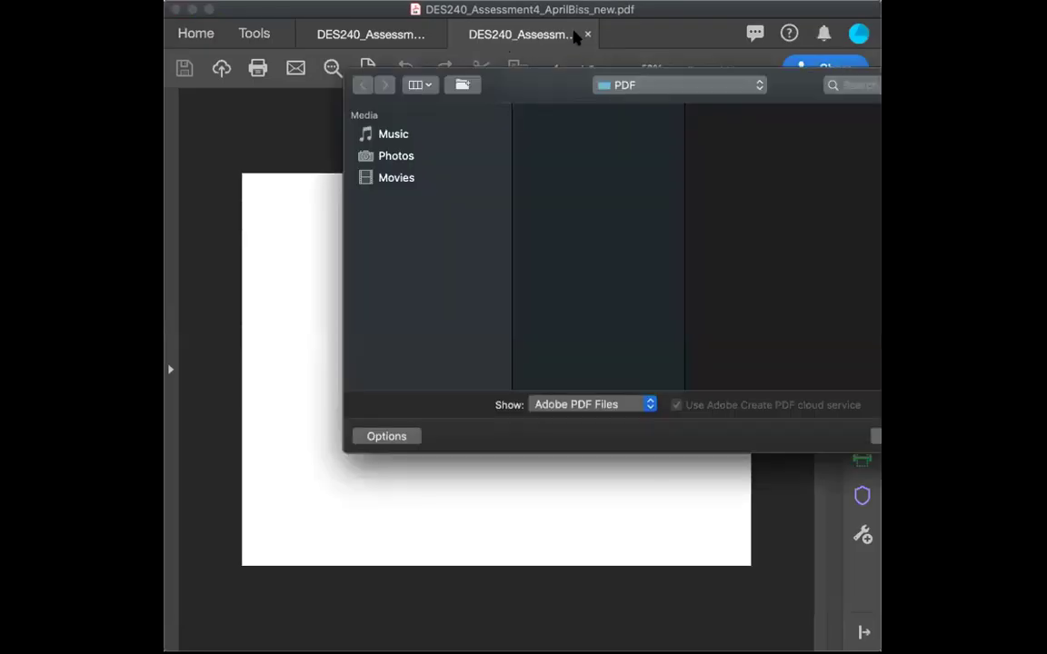
pyautogui.click(600, 85)
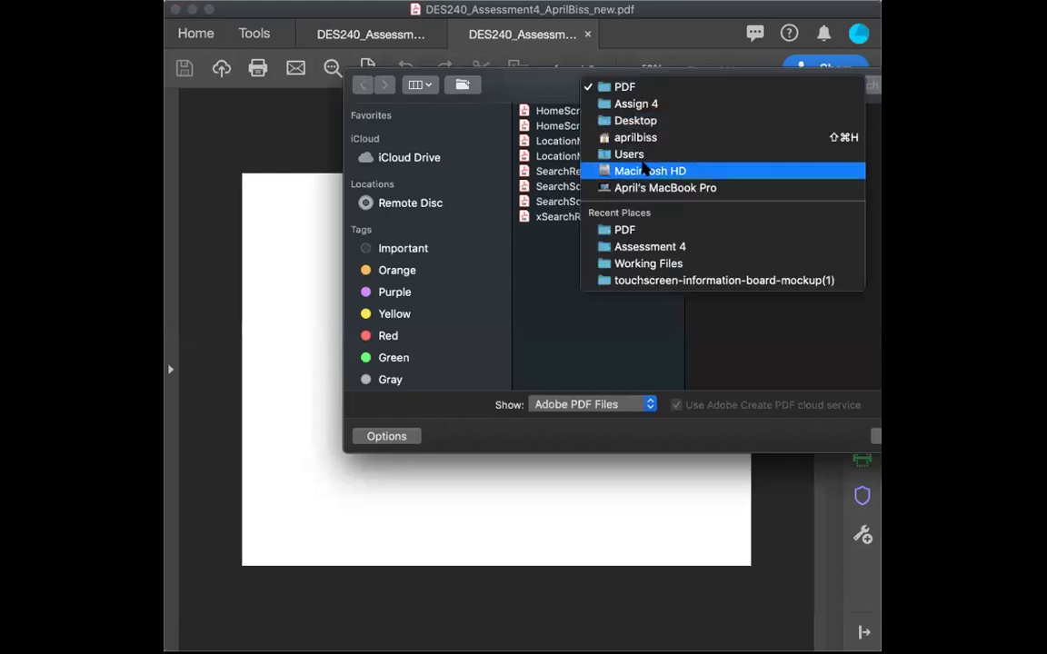
pyautogui.click(647, 137)
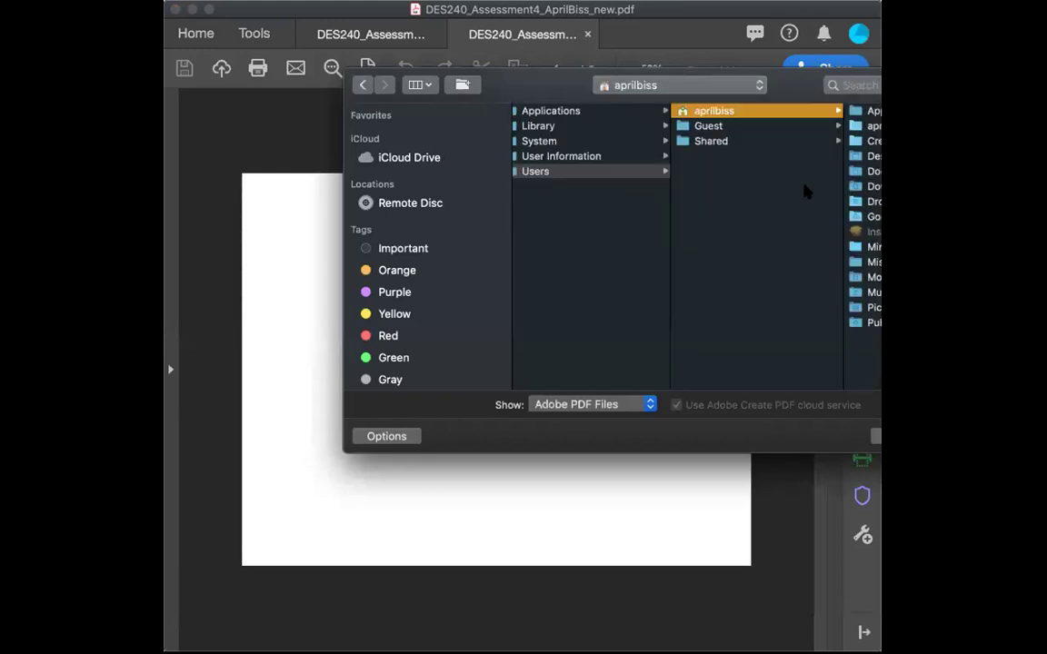
pyautogui.click(868, 155)
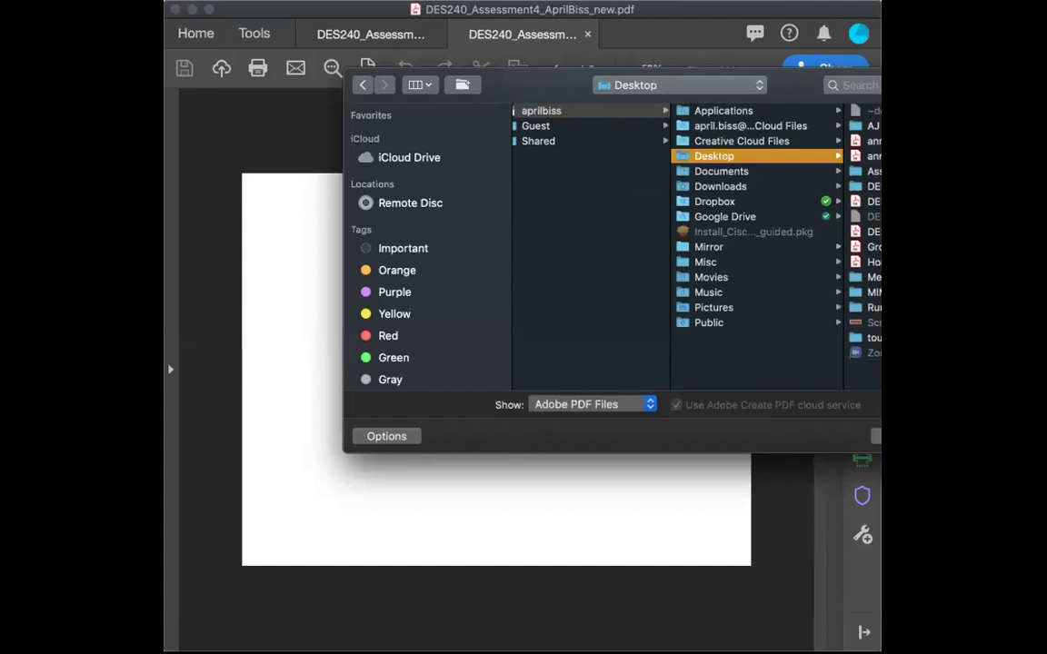
pyautogui.click(868, 201)
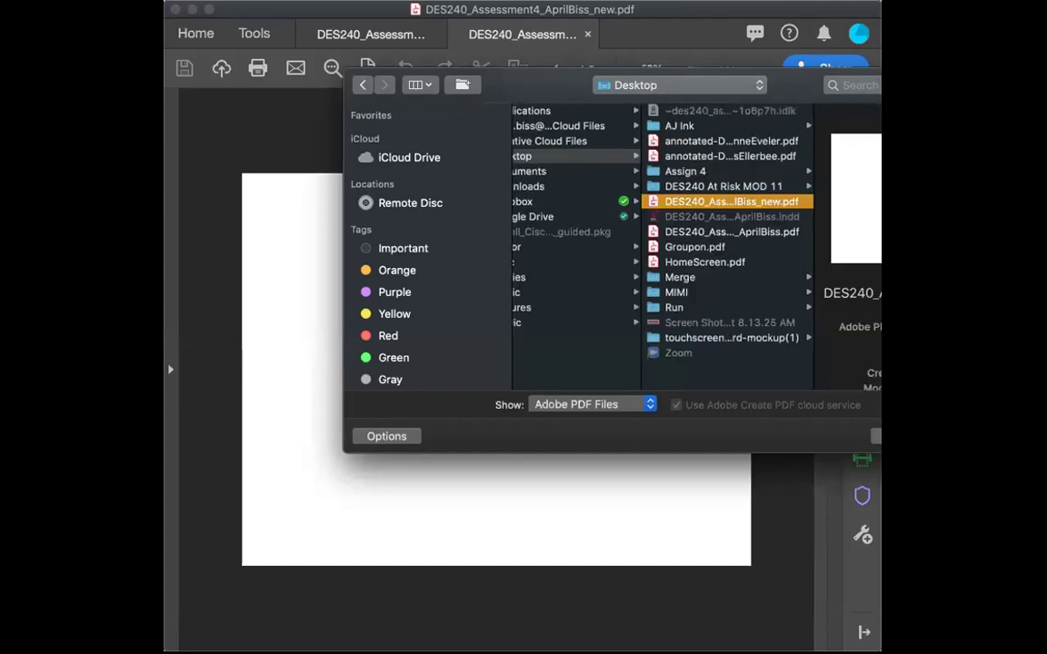
pyautogui.press('Return')
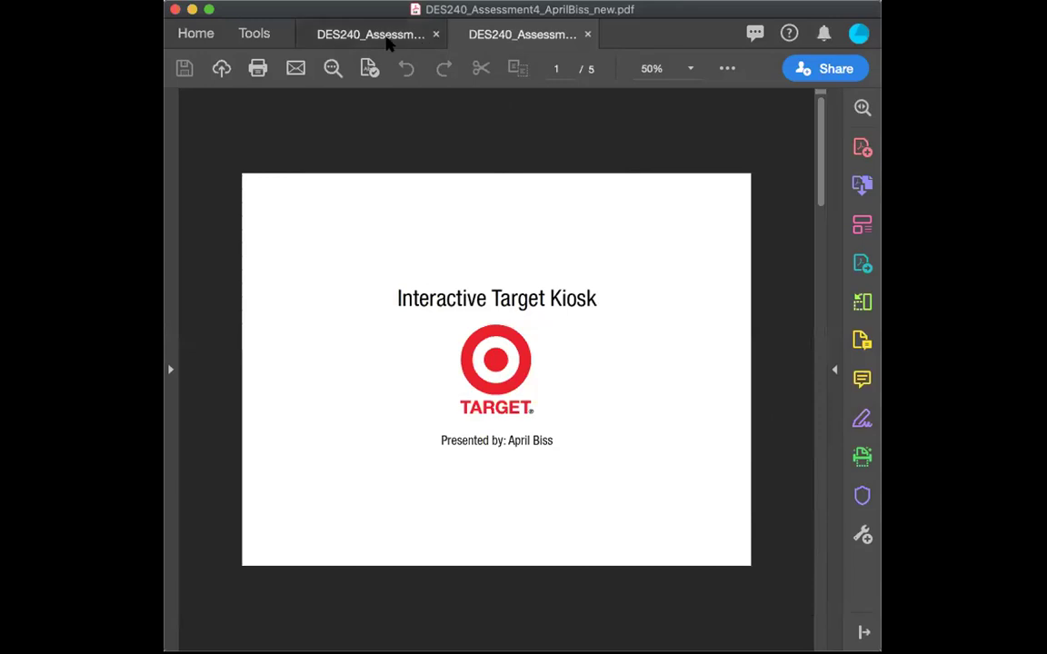
pyautogui.click(382, 40)
pyautogui.click(436, 35)
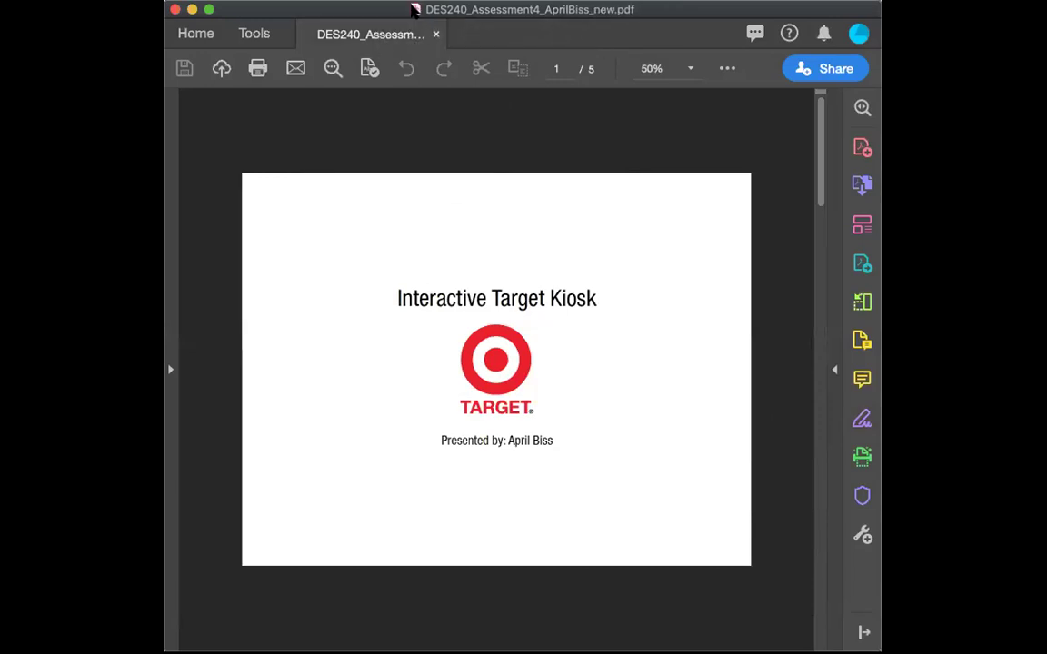
# Step: Look over the welcome screen and store map pages of the exported PDF at 75% zoom
pyautogui.scroll(-2, 565, 347)
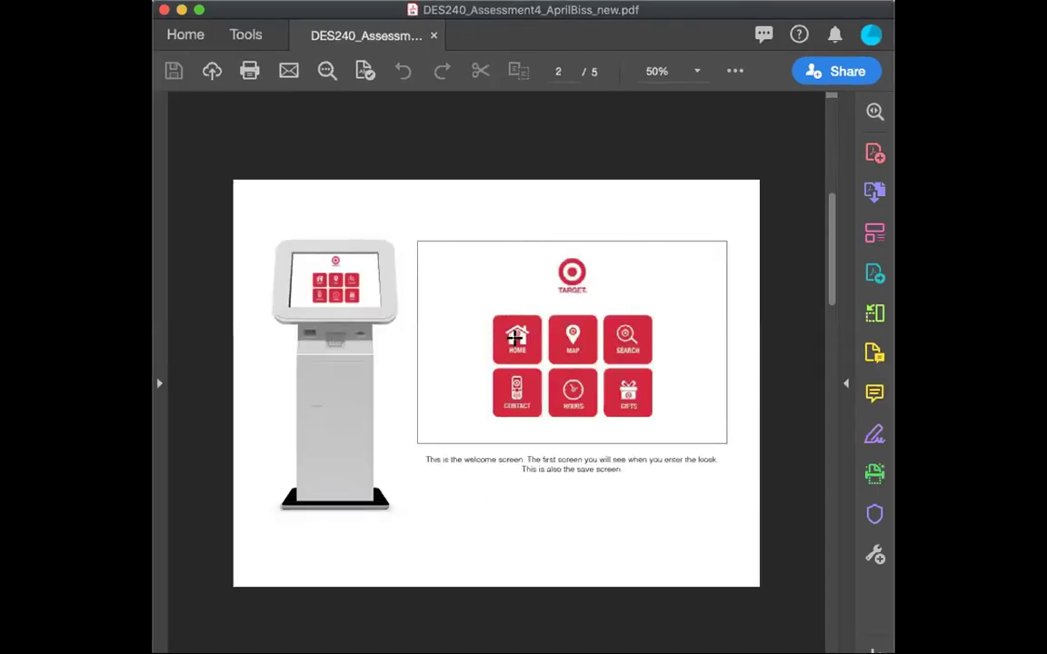
pyautogui.press('super+1')
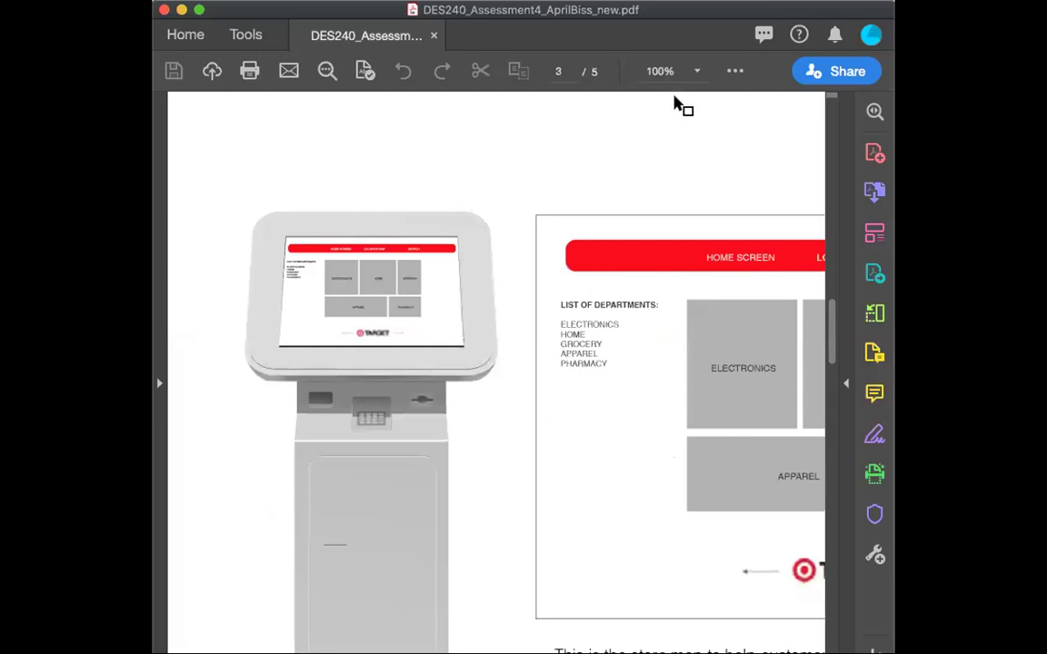
pyautogui.click(697, 72)
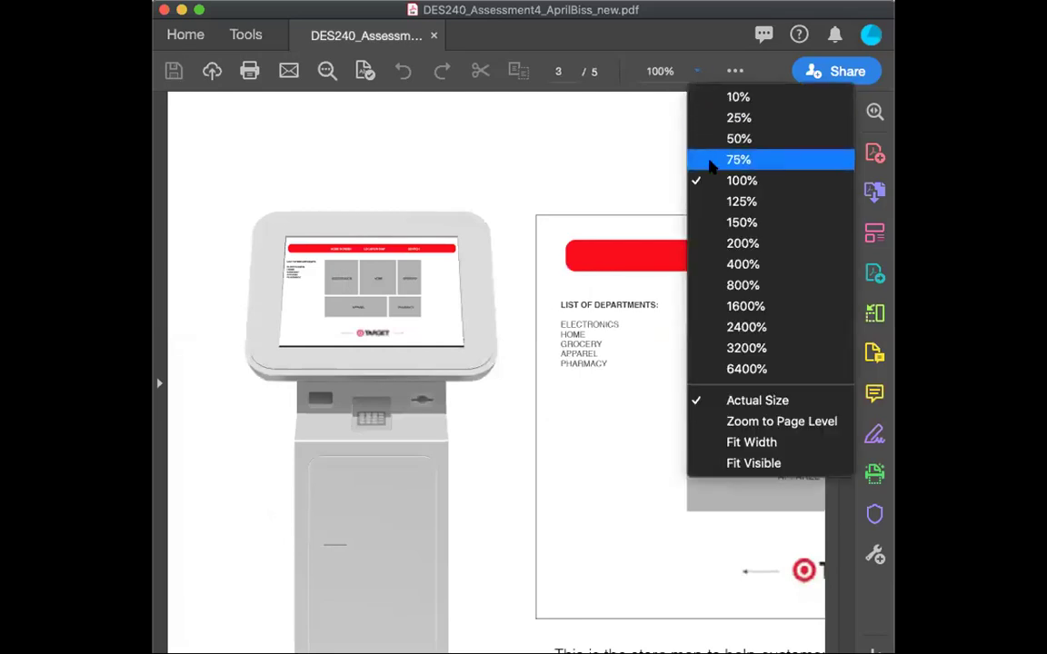
pyautogui.click(711, 159)
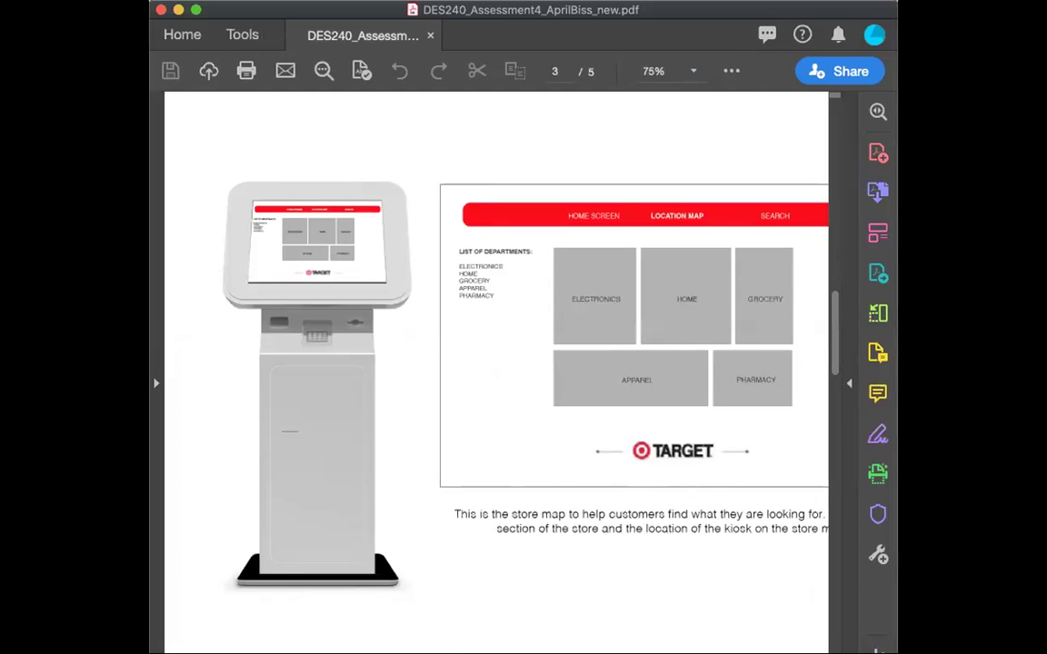
pyautogui.press('super+l')
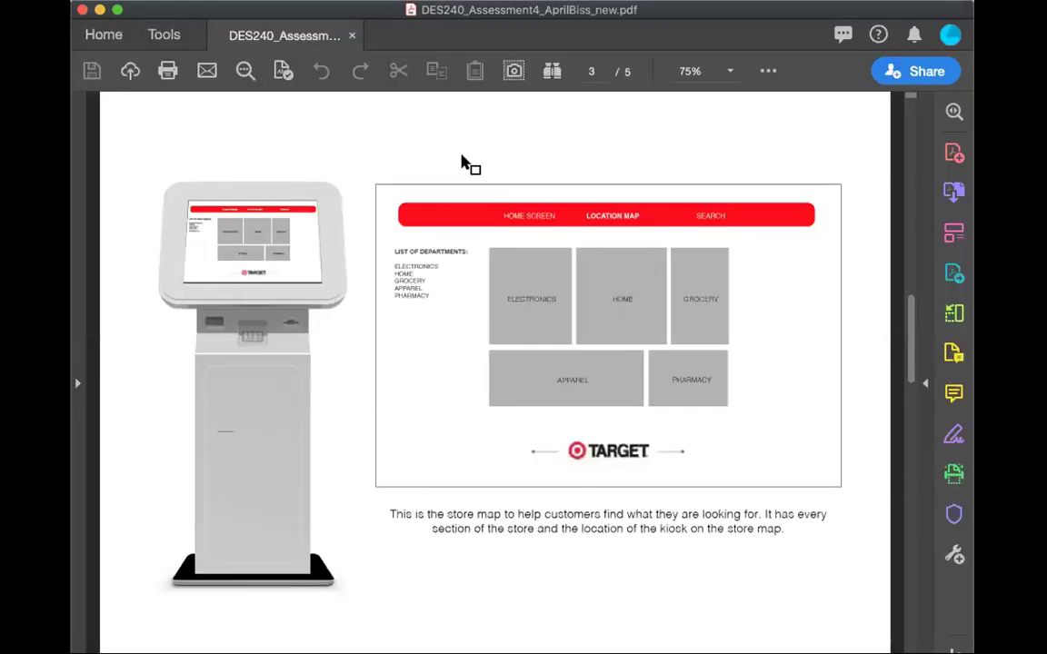
pyautogui.press('super+equal')
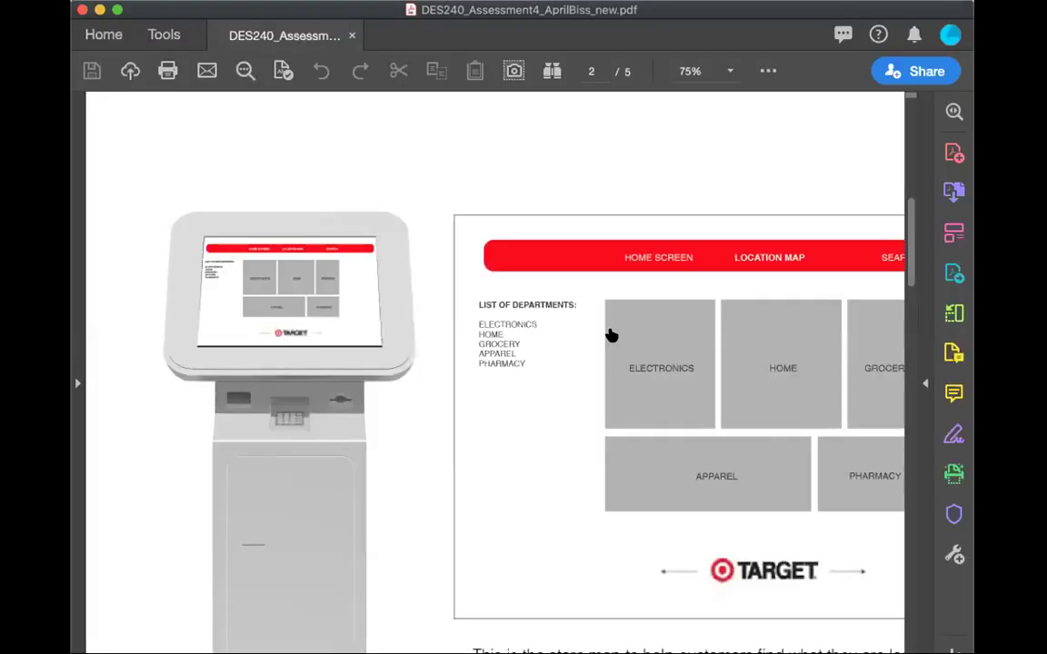
pyautogui.scroll(2, 642, 168)
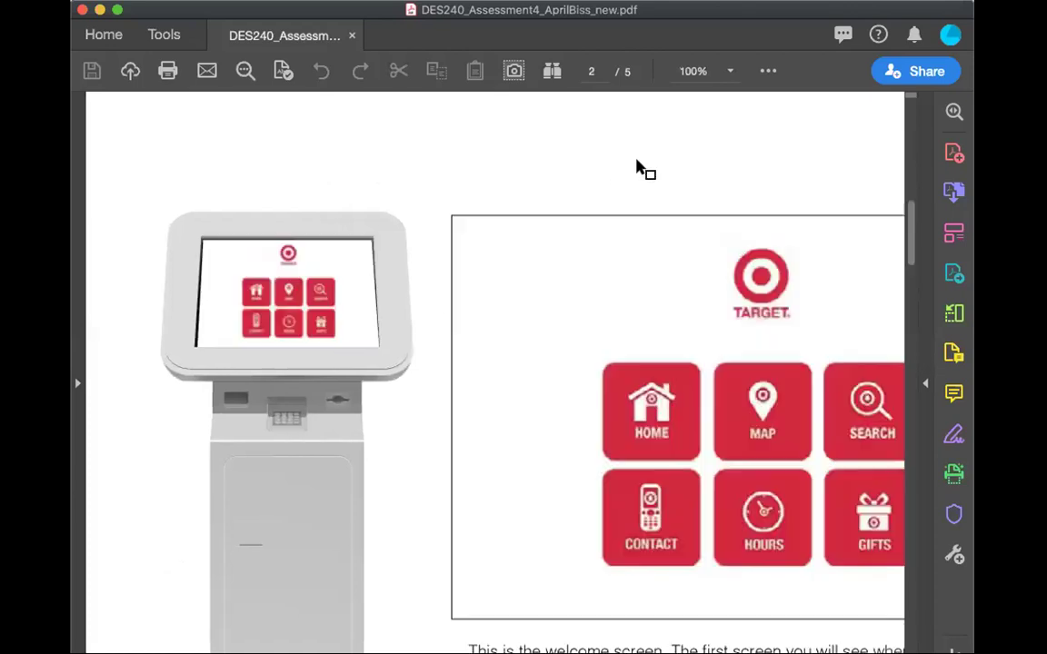
pyautogui.hscroll(3, 737, 339)
pyautogui.click(729, 71)
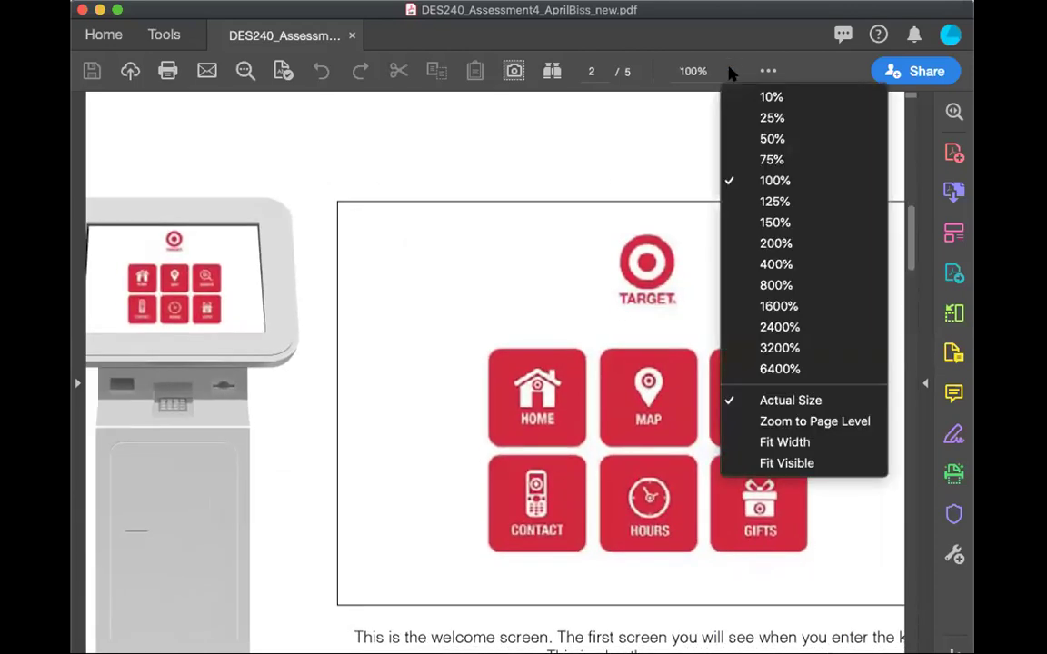
pyautogui.click(747, 161)
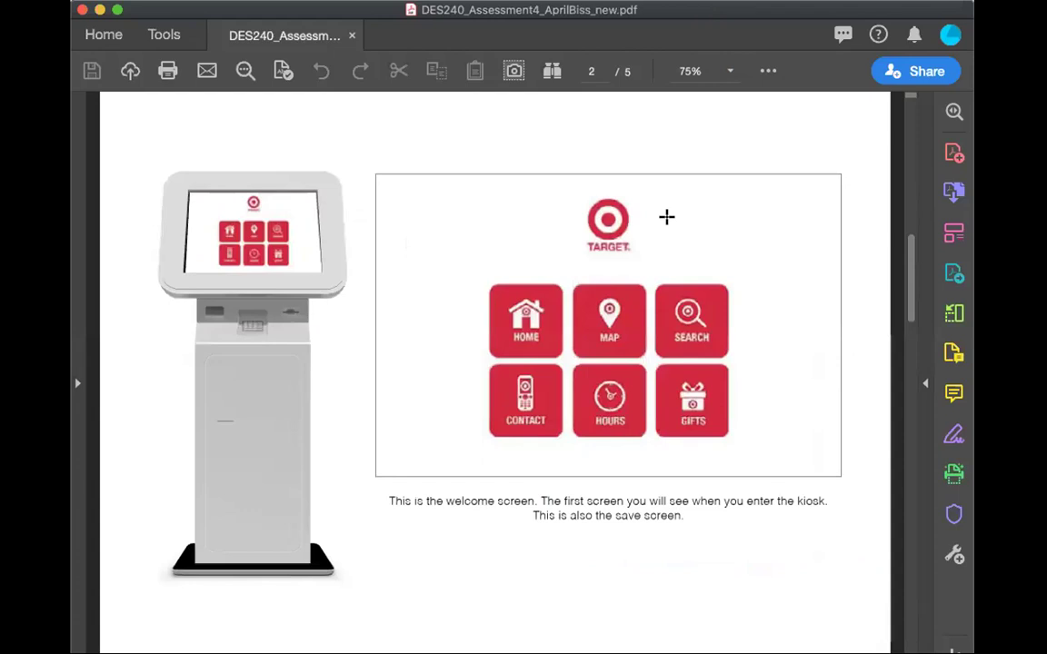
# Step: Test the Search button on the welcome screen and the Home Screen link on the search results page
pyautogui.click(680, 291)
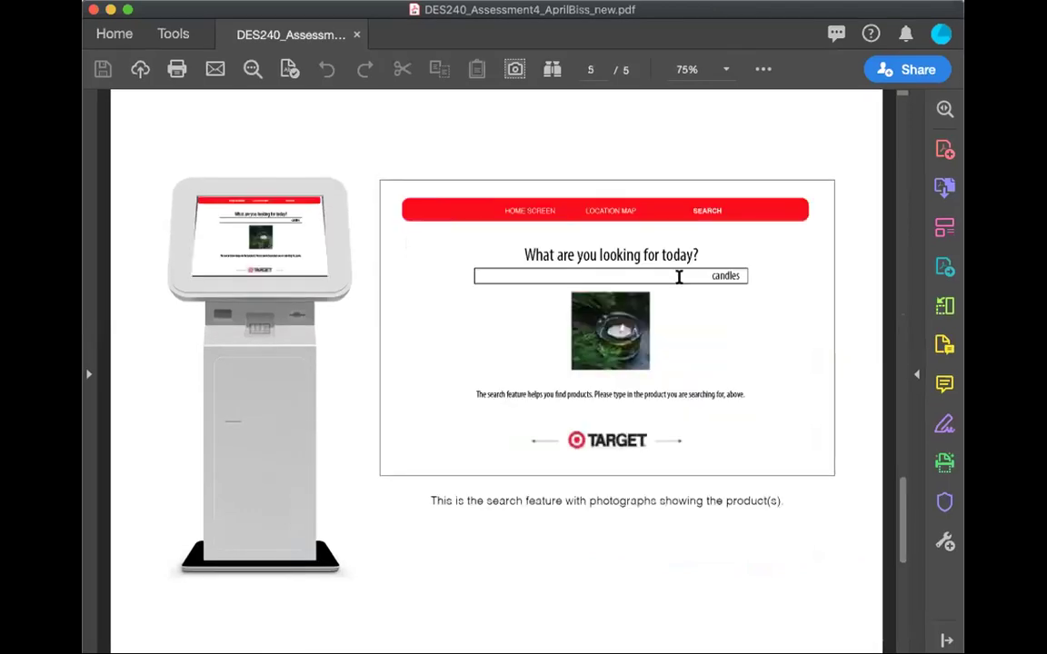
pyautogui.click(536, 211)
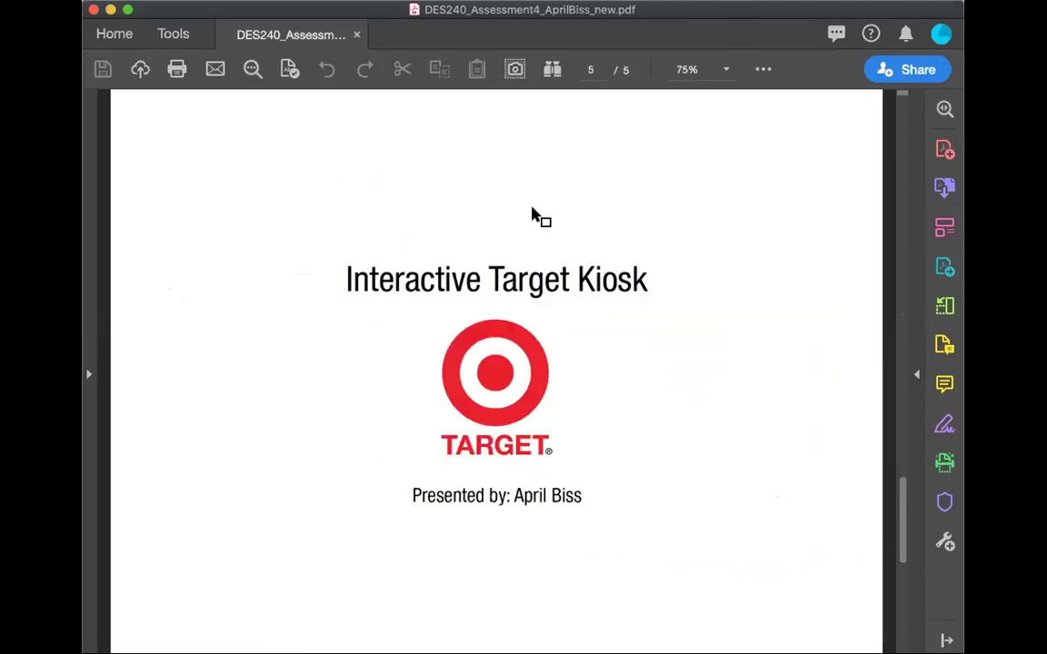
pyautogui.scroll(-5, 584, 402)
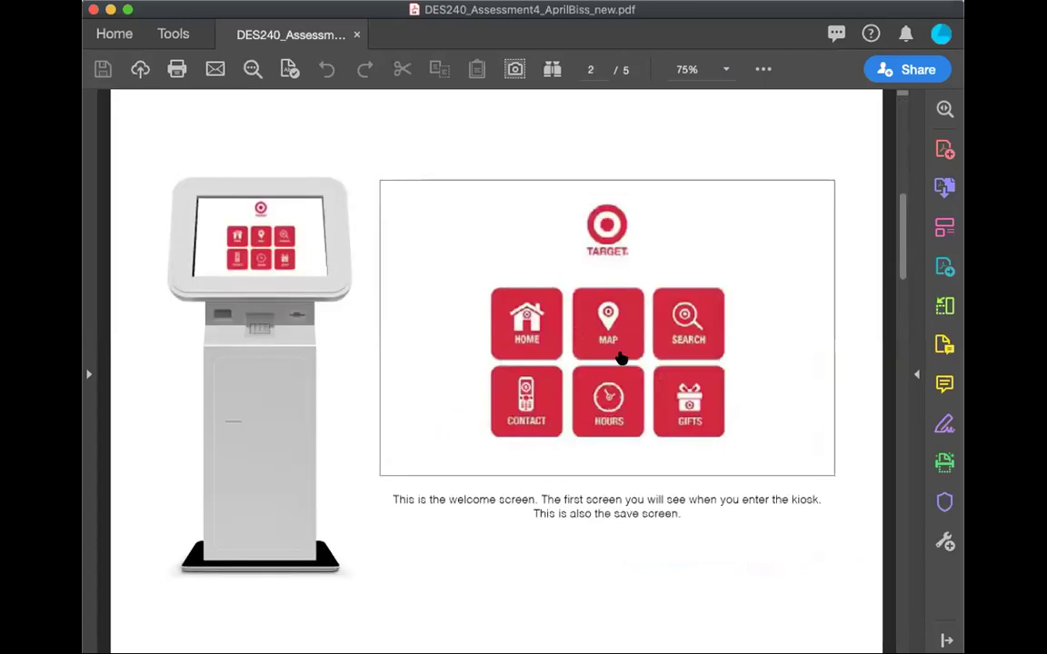
pyautogui.click(544, 396)
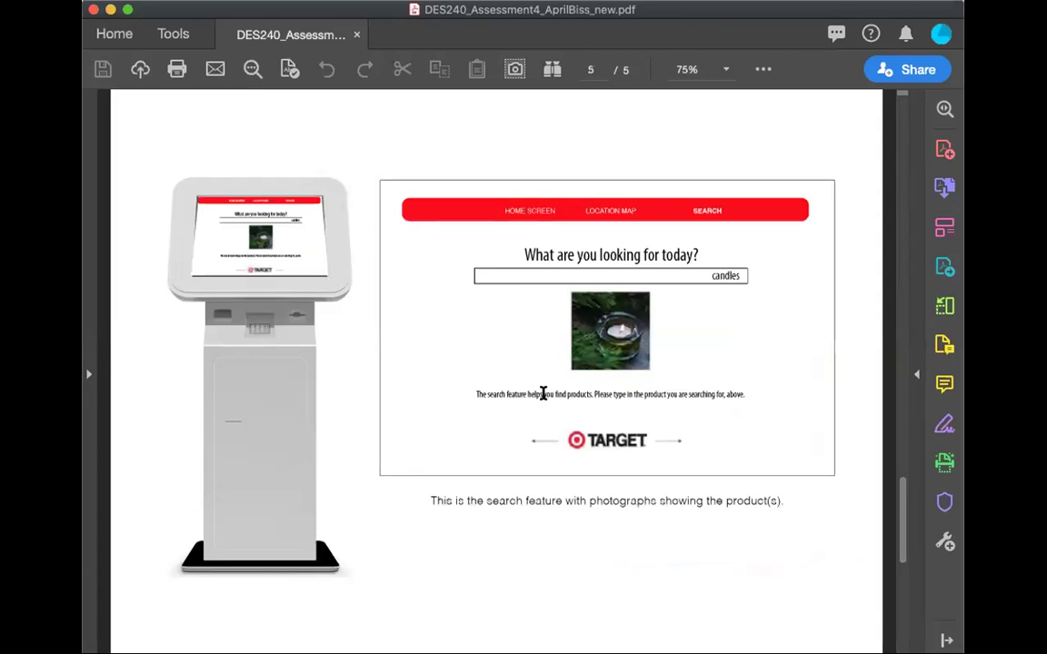
# Step: Test where the back arrow buttons on the search results page and the store map page lead
pyautogui.click(536, 447)
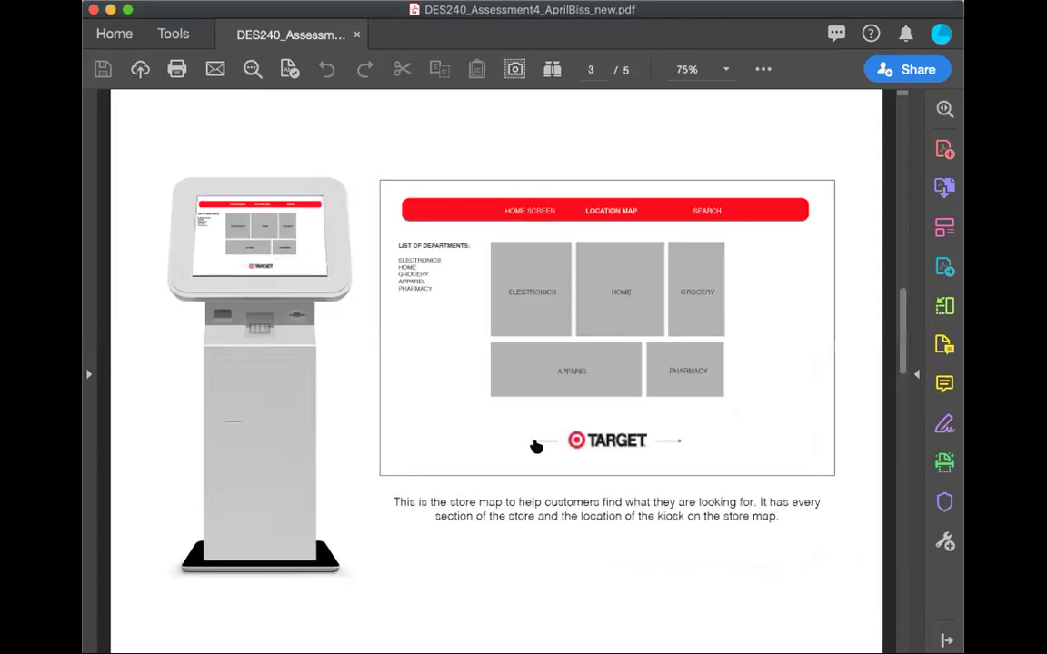
pyautogui.click(537, 447)
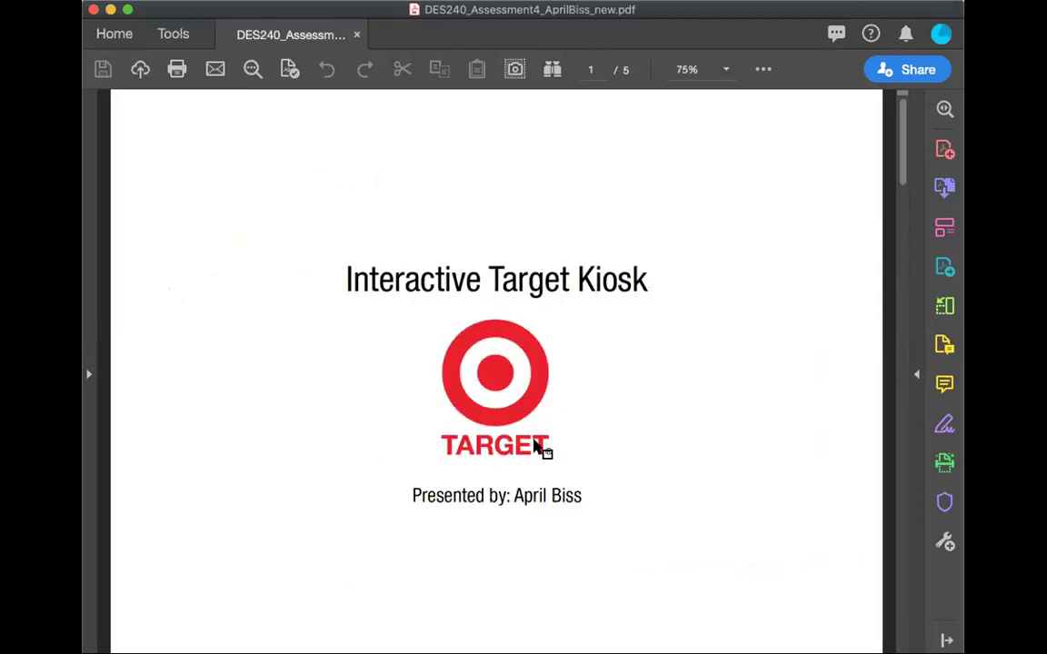
pyautogui.click(536, 445)
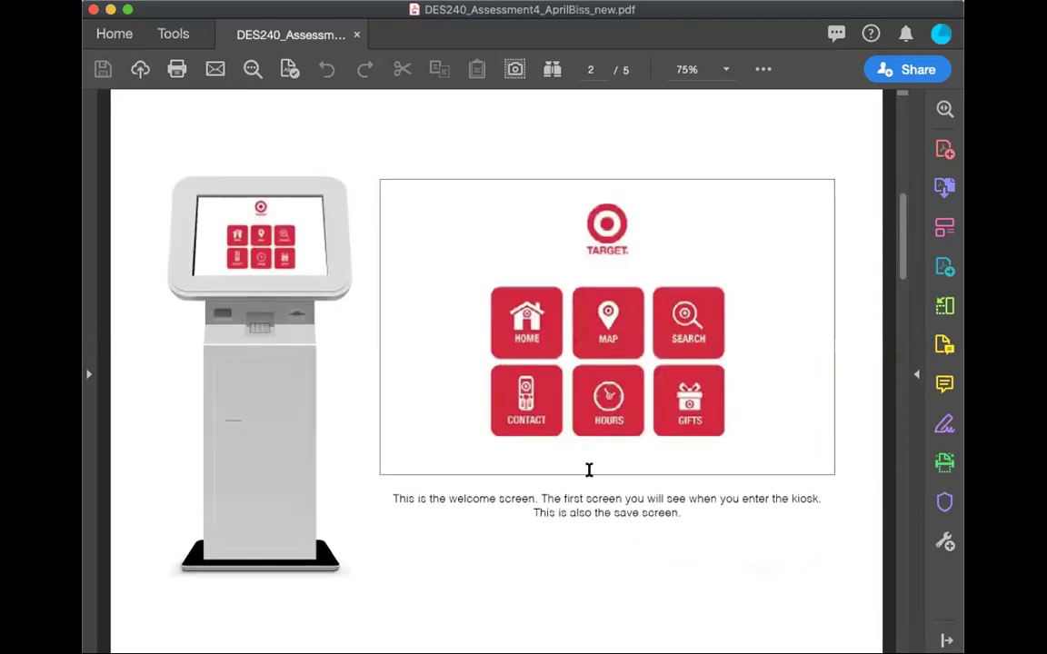
pyautogui.click(589, 468)
pyautogui.click(546, 446)
pyautogui.scroll(-6, 541, 441)
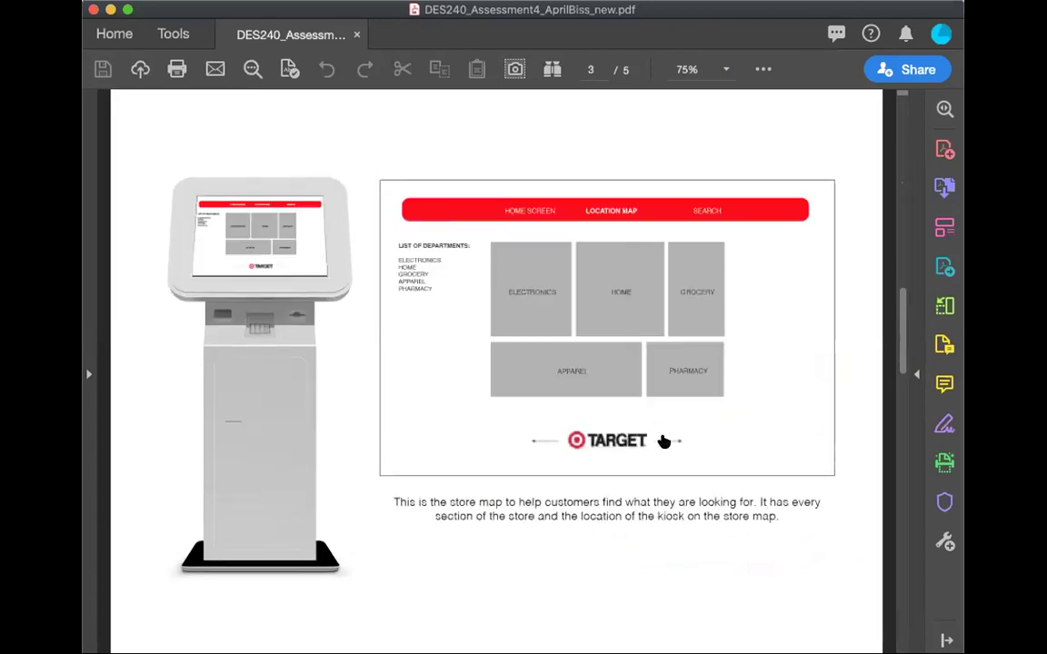
# Step: Test the store map page's forward arrow button, and retest the back arrow buttons on pages 5 and 4
pyautogui.click(663, 439)
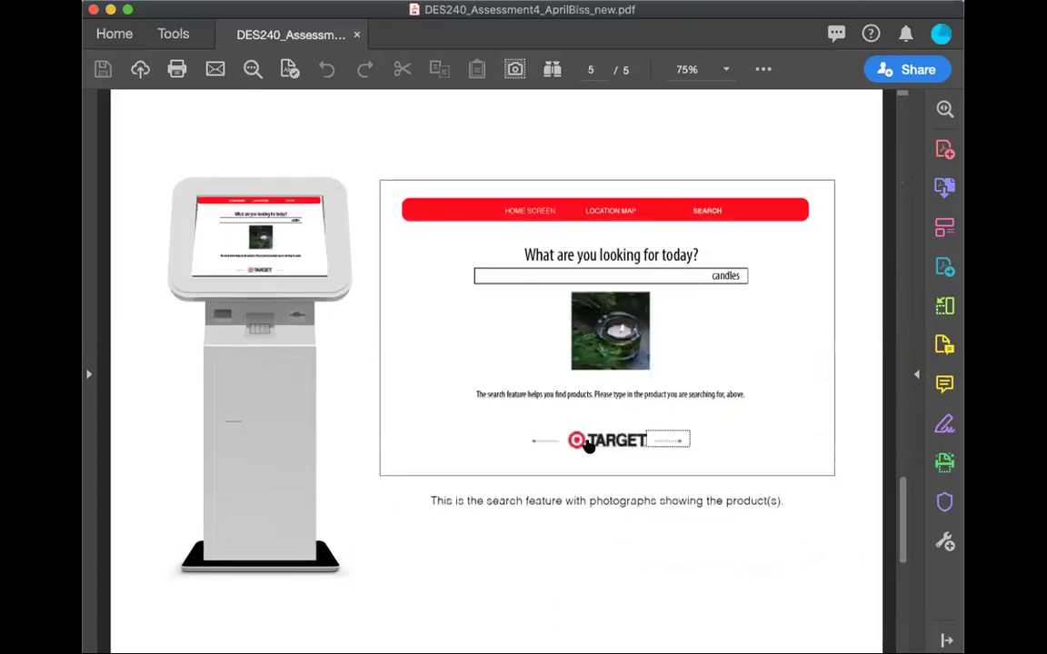
pyautogui.click(543, 442)
pyautogui.click(543, 442)
pyautogui.scroll(-5, 543, 441)
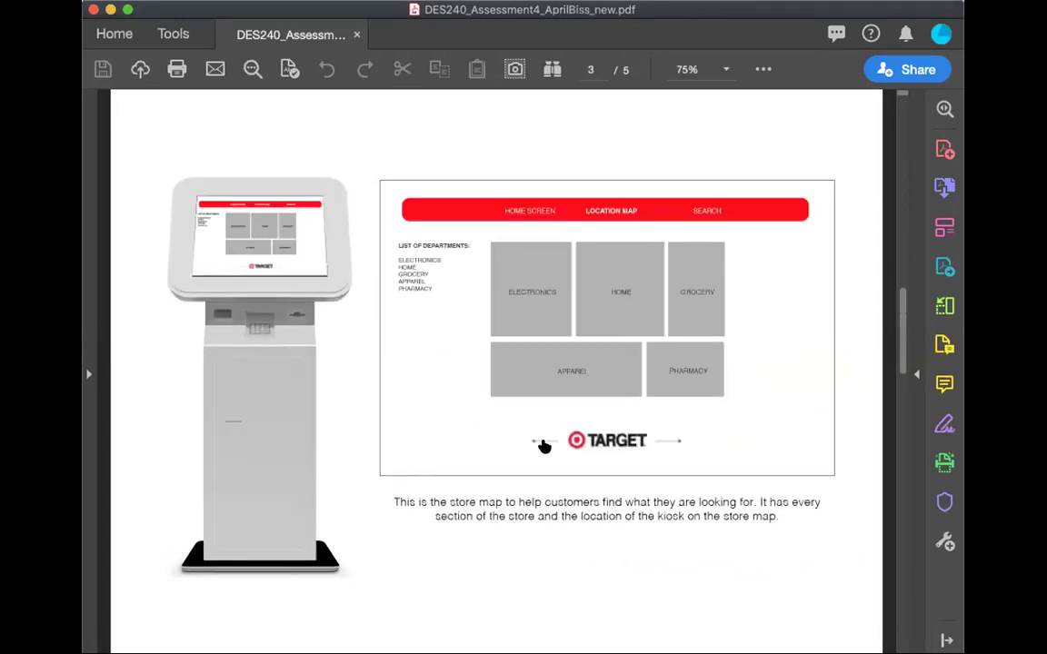
pyautogui.scroll(-3, 543, 445)
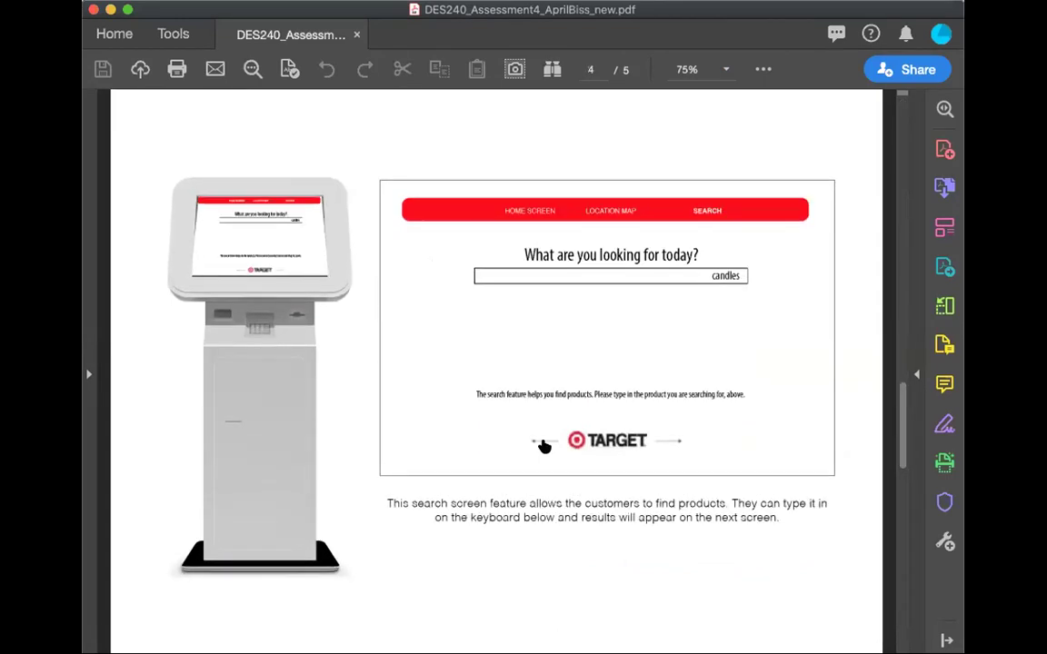
pyautogui.click(543, 444)
pyautogui.scroll(-5, 543, 445)
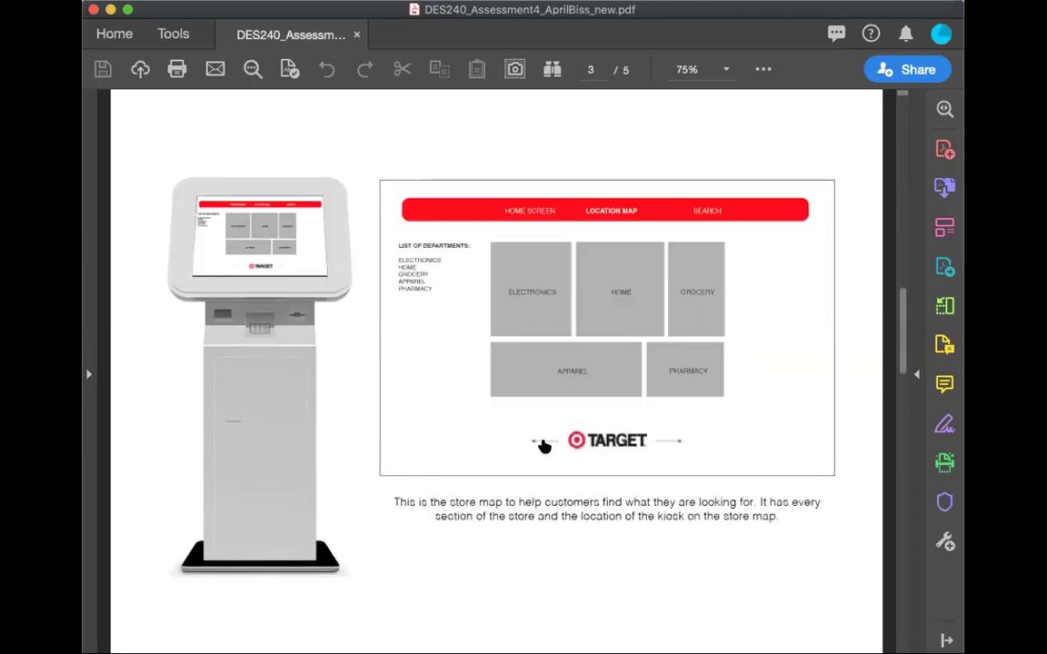
pyautogui.scroll(5, 531, 439)
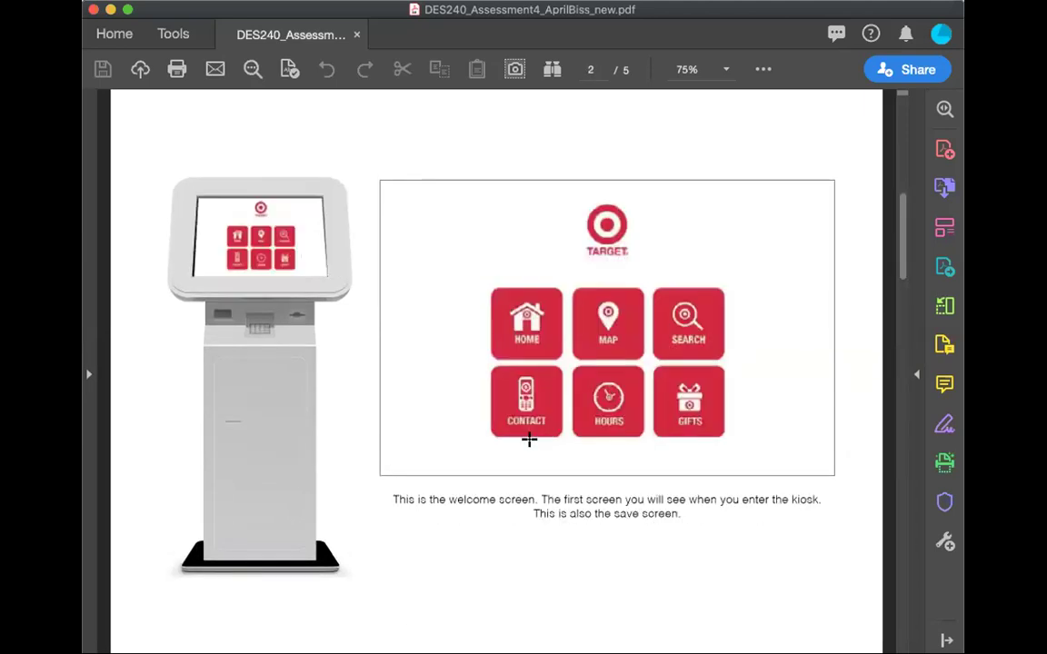
# Step: Test the forward arrow button and the Home Screen link on the search page
pyautogui.scroll(-5, 529, 440)
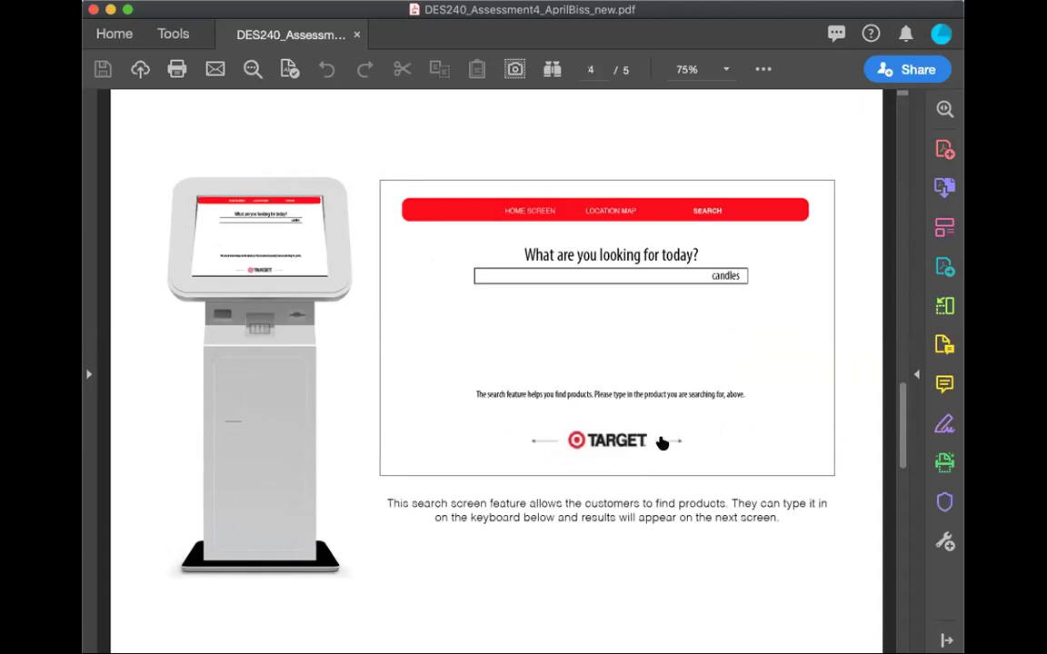
pyautogui.click(665, 442)
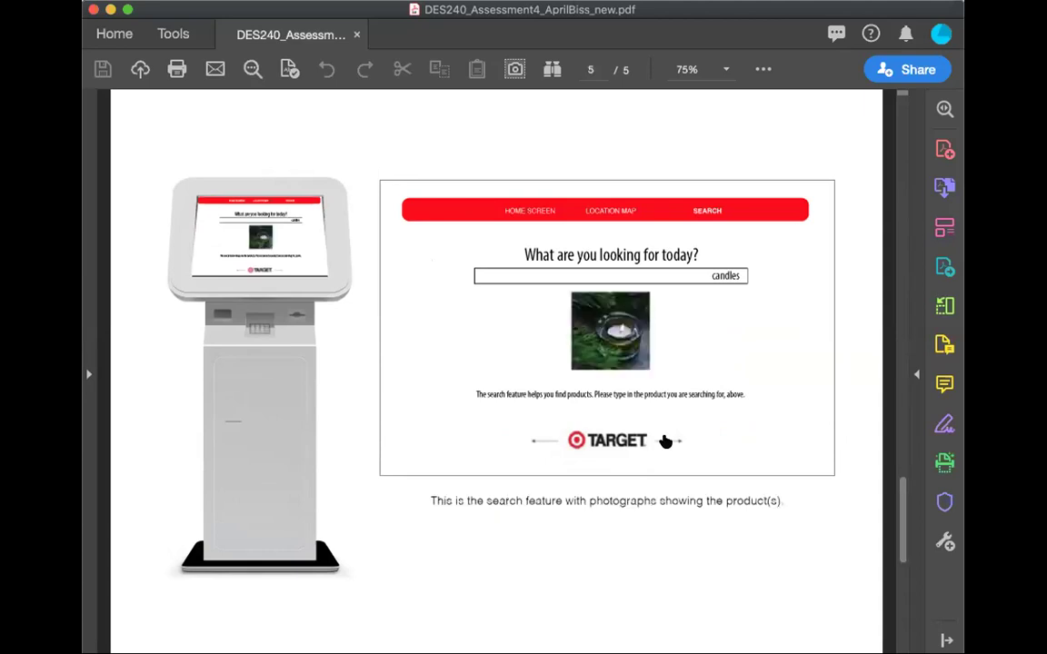
pyautogui.scroll(-1, 677, 540)
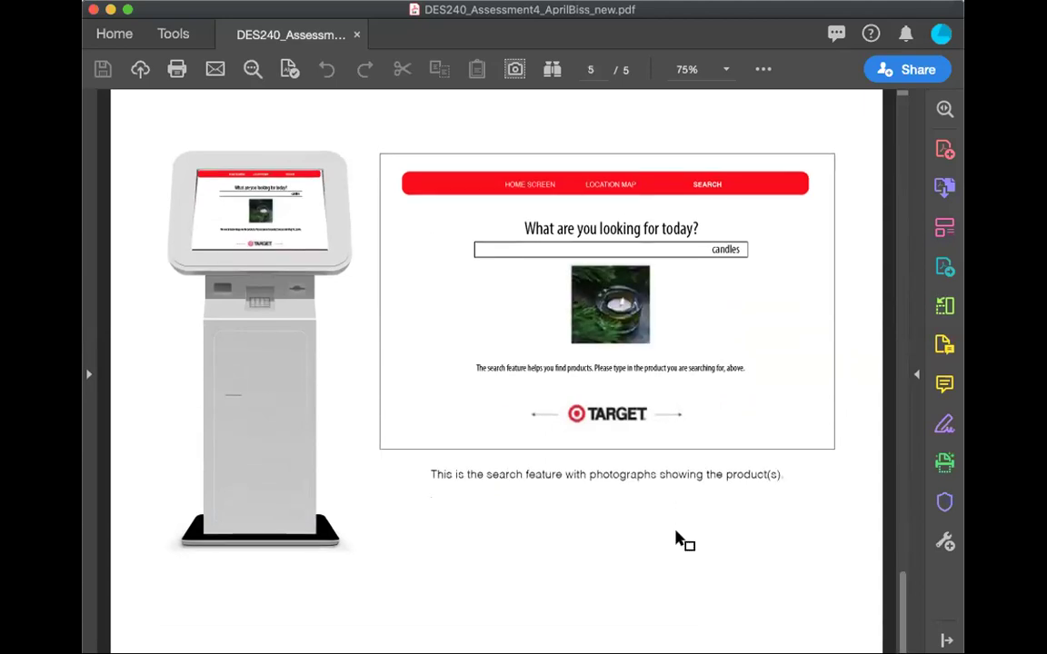
pyautogui.scroll(1, 677, 540)
pyautogui.scroll(2, 614, 297)
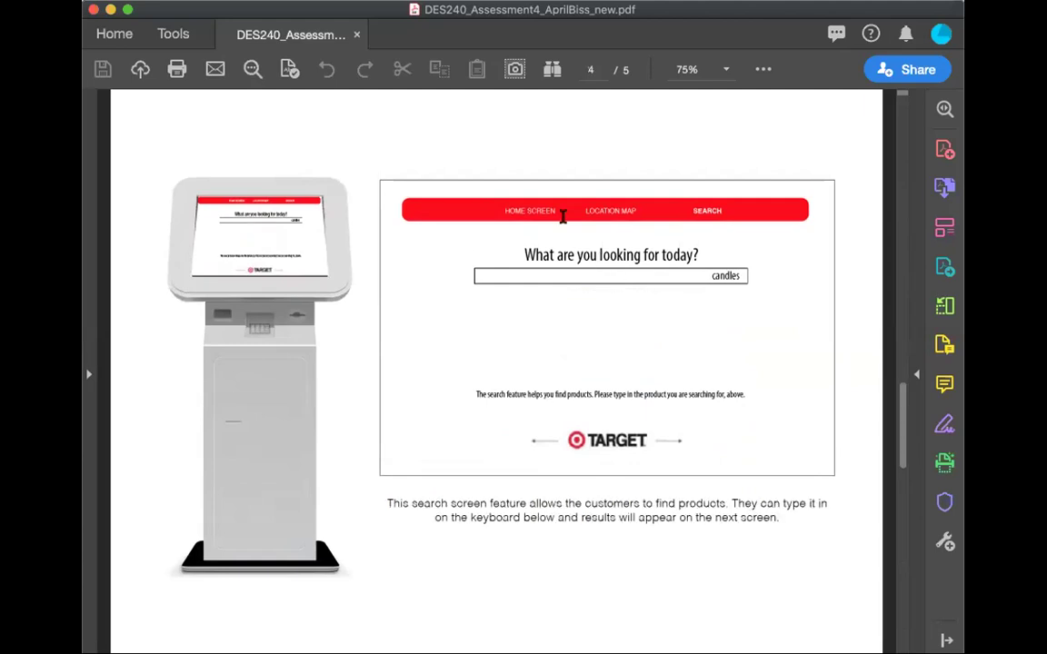
pyautogui.click(532, 215)
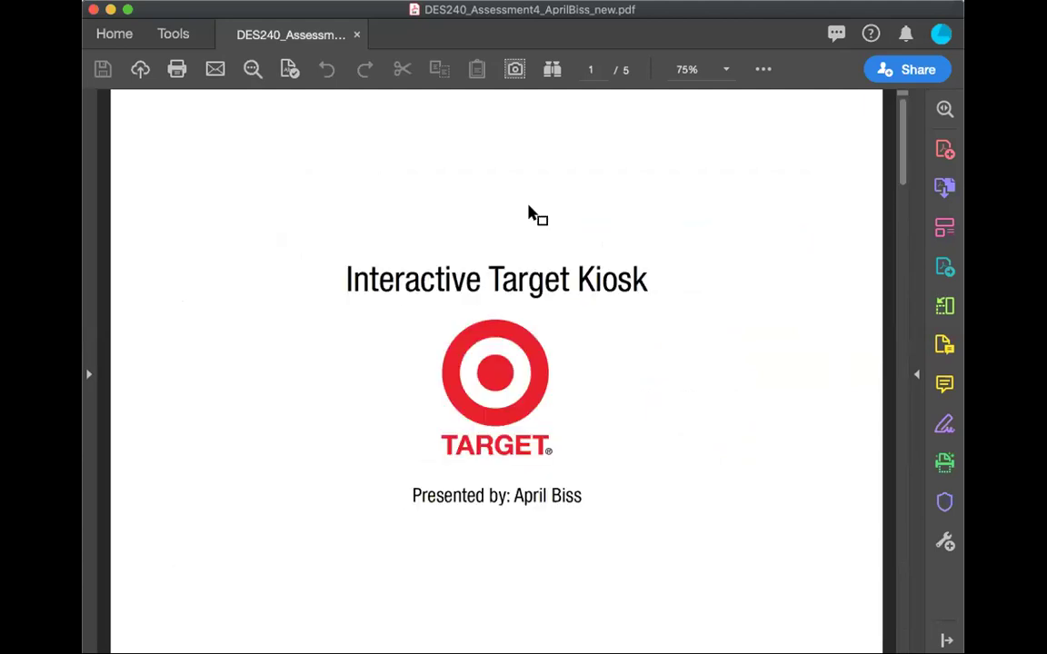
# Step: Set the zoom to 50% and test the welcome screen's Map button and the inner pages' navigation links
pyautogui.click(727, 69)
pyautogui.click(738, 136)
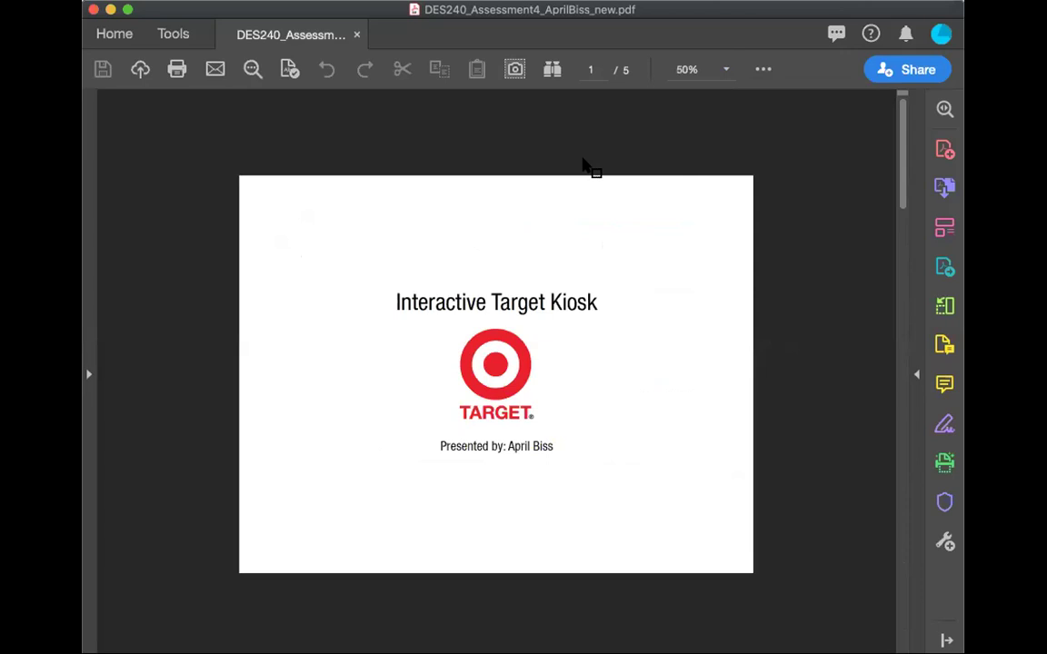
pyautogui.scroll(-1, 586, 167)
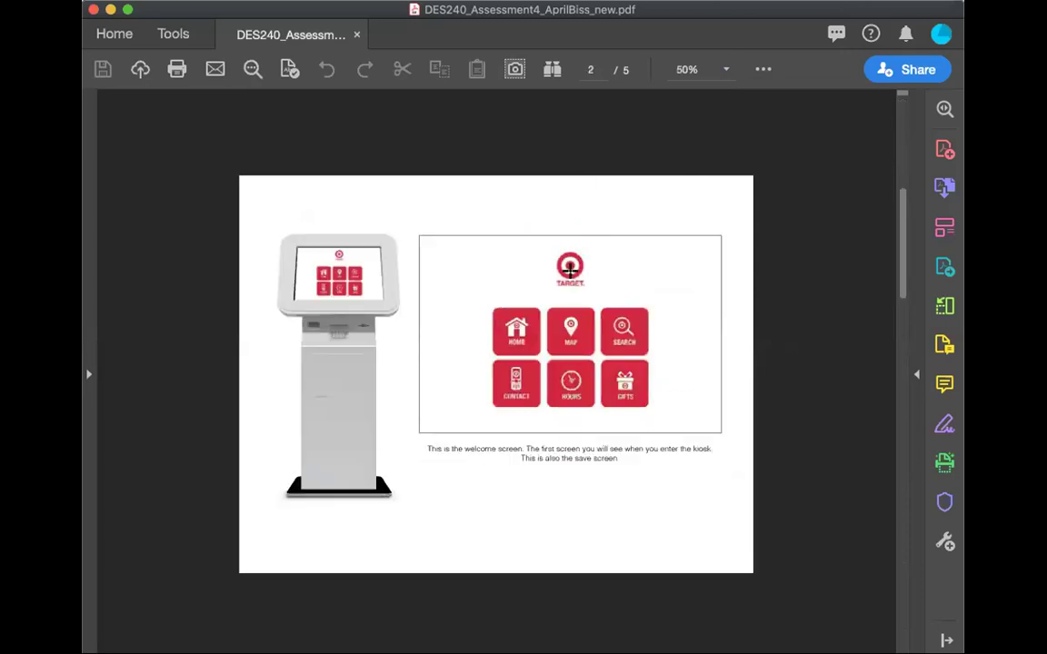
pyautogui.click(564, 344)
pyautogui.click(636, 257)
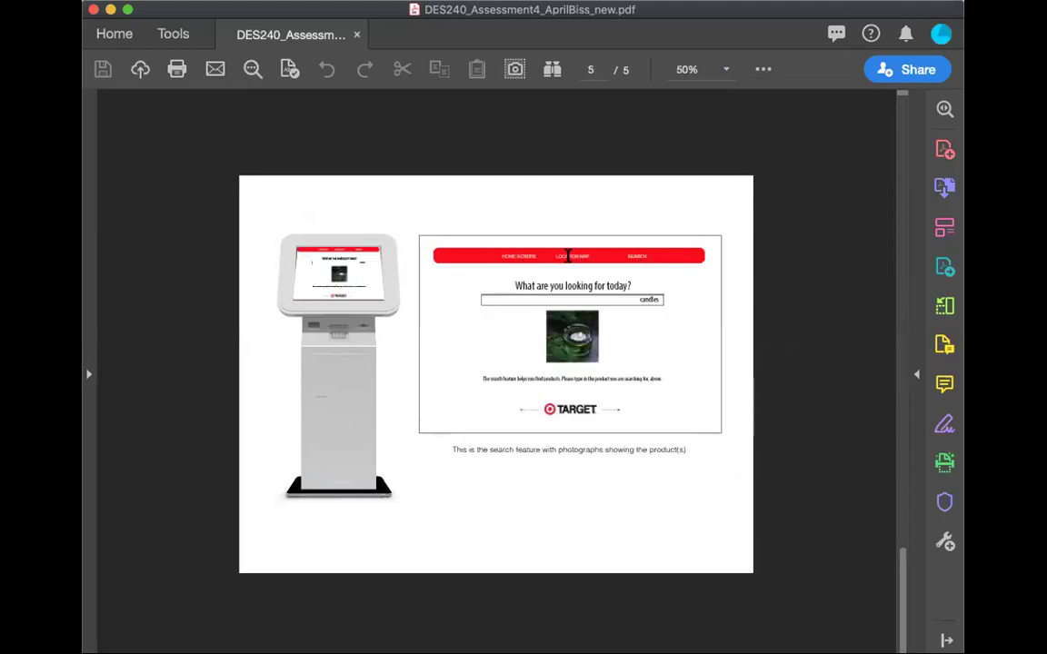
pyautogui.click(586, 403)
pyautogui.click(587, 402)
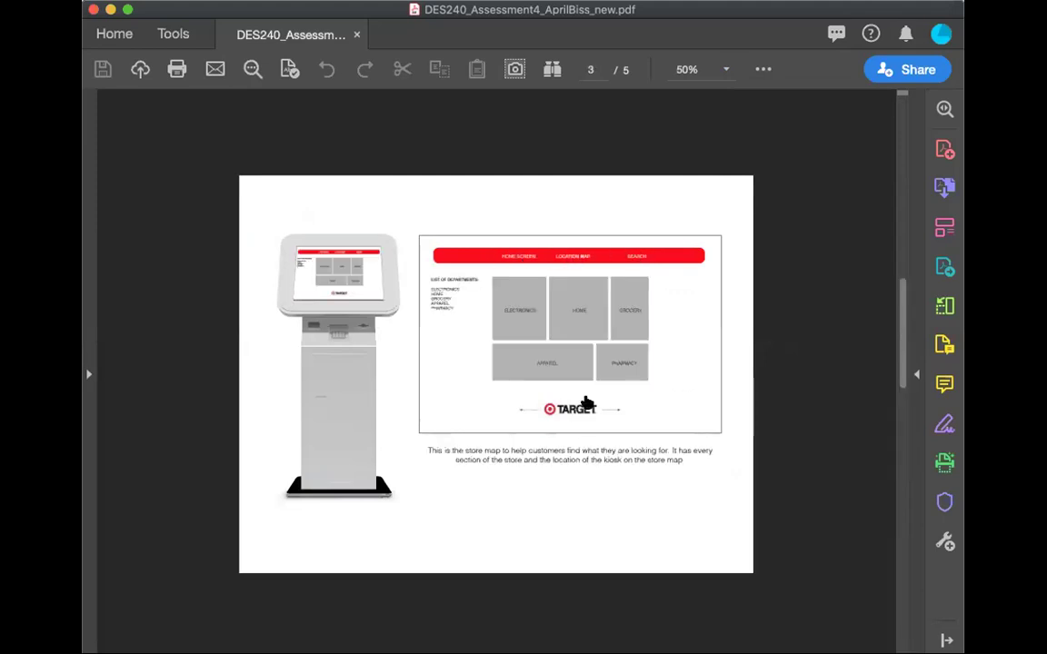
pyautogui.click(586, 403)
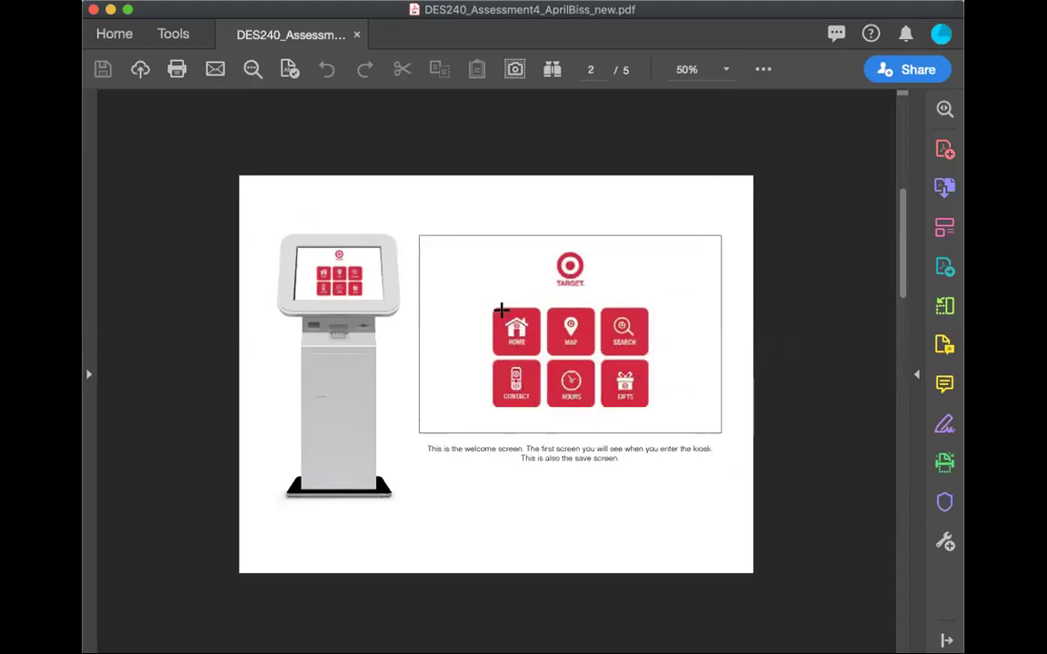
# Step: Look over the store map and search pages with their captions, and return to the welcome screen
pyautogui.scroll(-1, 656, 436)
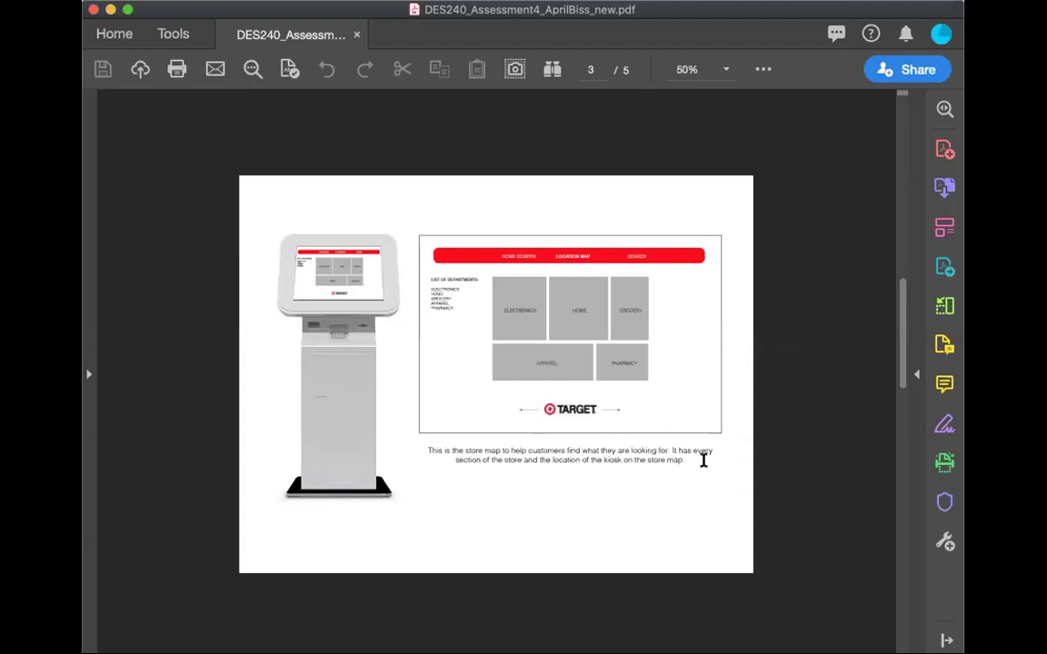
pyautogui.scroll(-1, 703, 461)
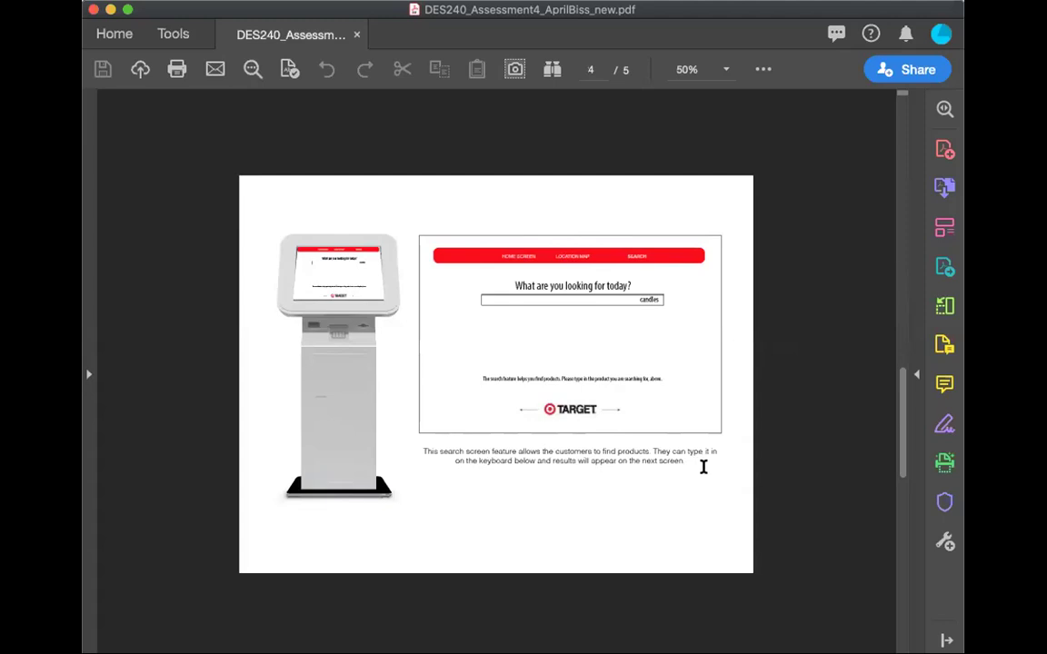
pyautogui.press('Left')
pyautogui.press('Left')
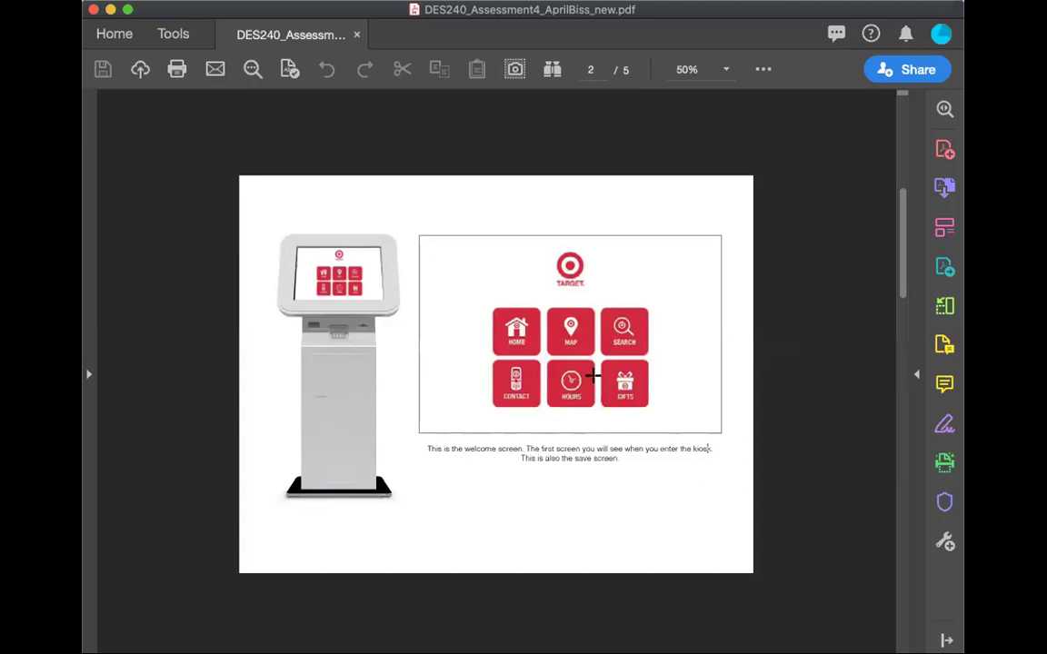
pyautogui.click(209, 3)
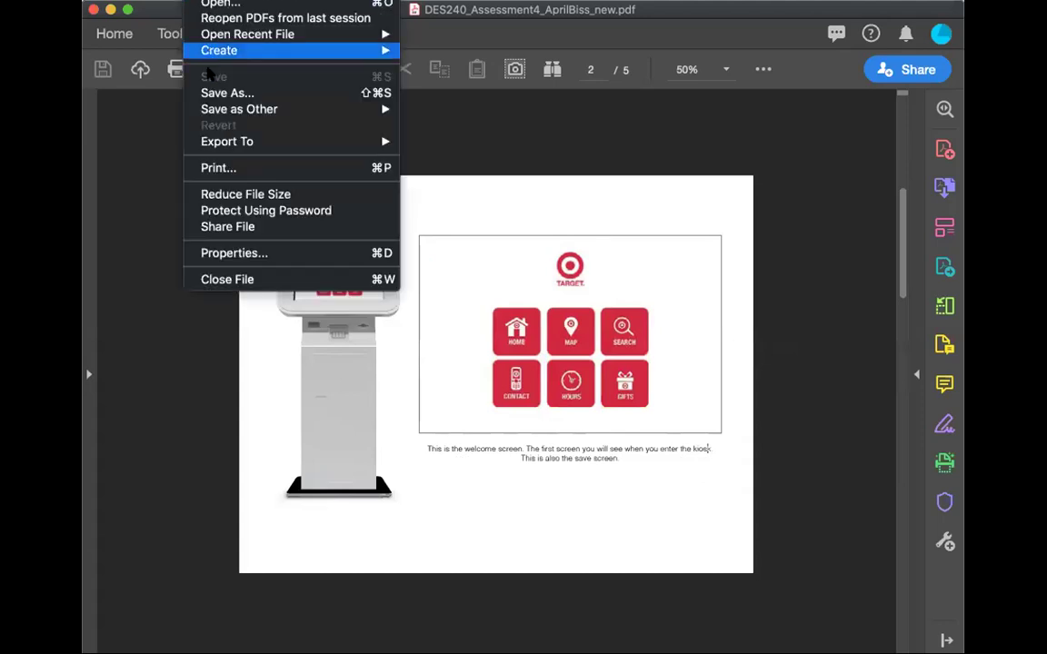
pyautogui.click(140, 128)
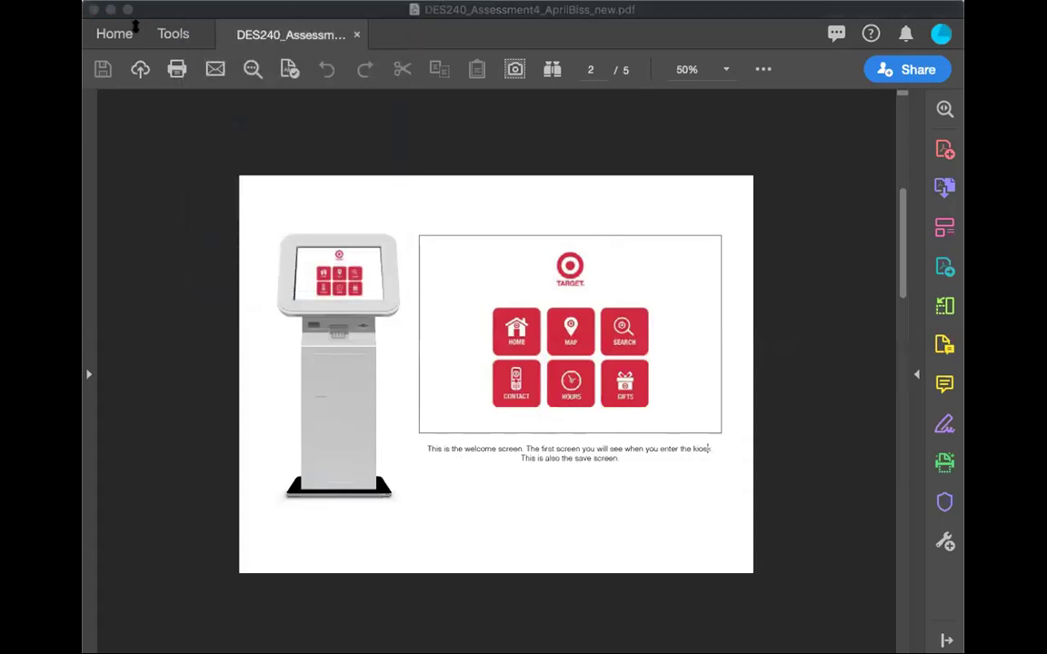
pyautogui.click(156, 150)
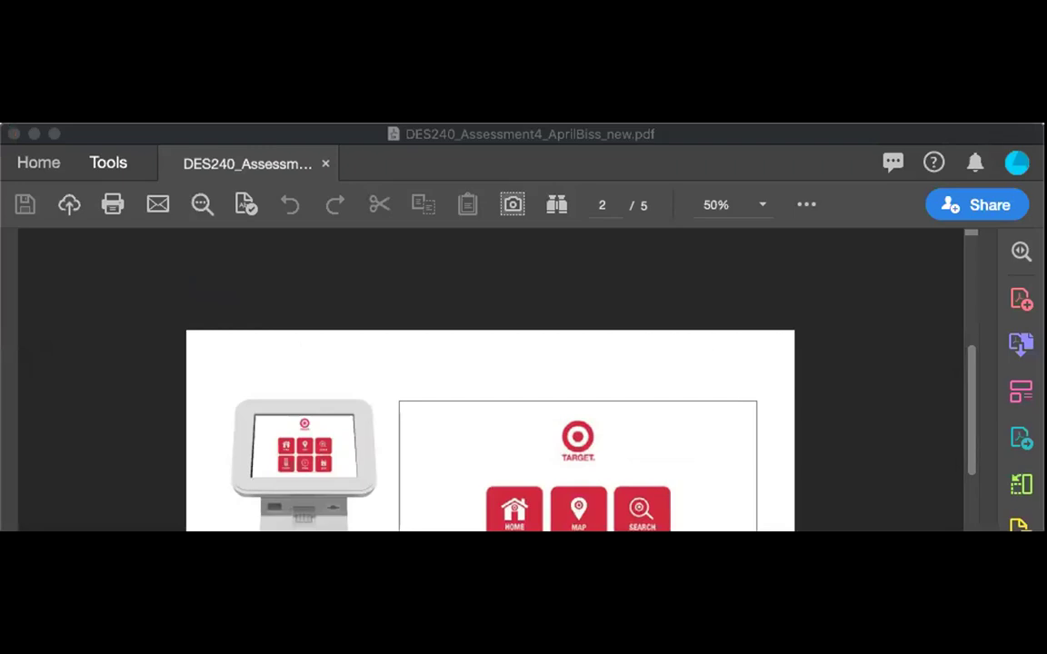
pyautogui.click(279, 136)
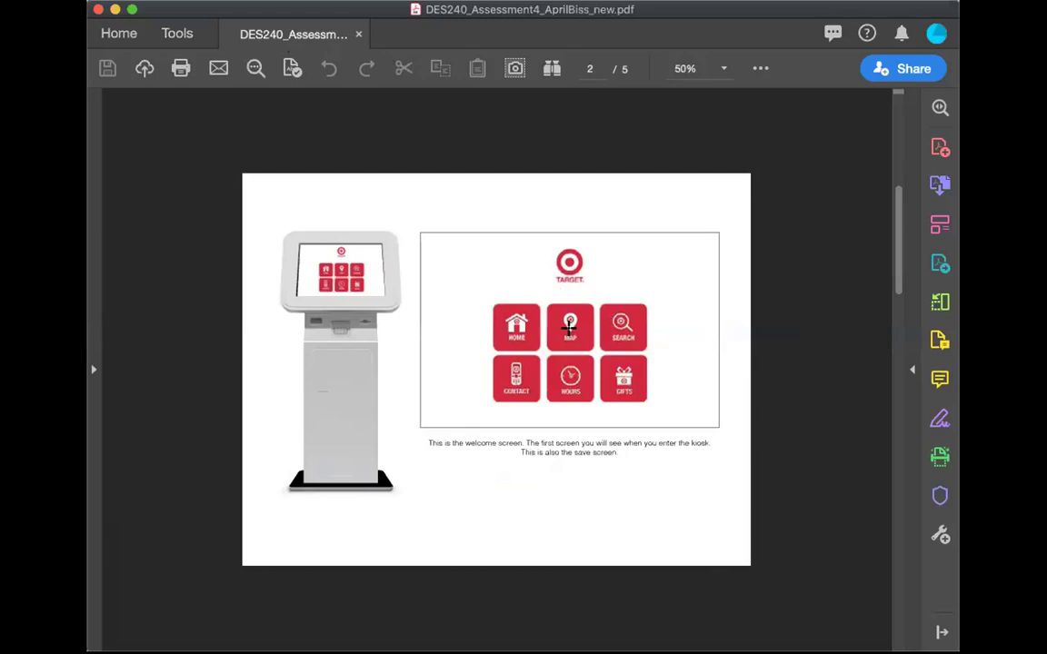
# Step: Page through the exported PDF, including its title page, and end on the welcome screen
pyautogui.scroll(-6, 569, 333)
pyautogui.scroll(8, 568, 328)
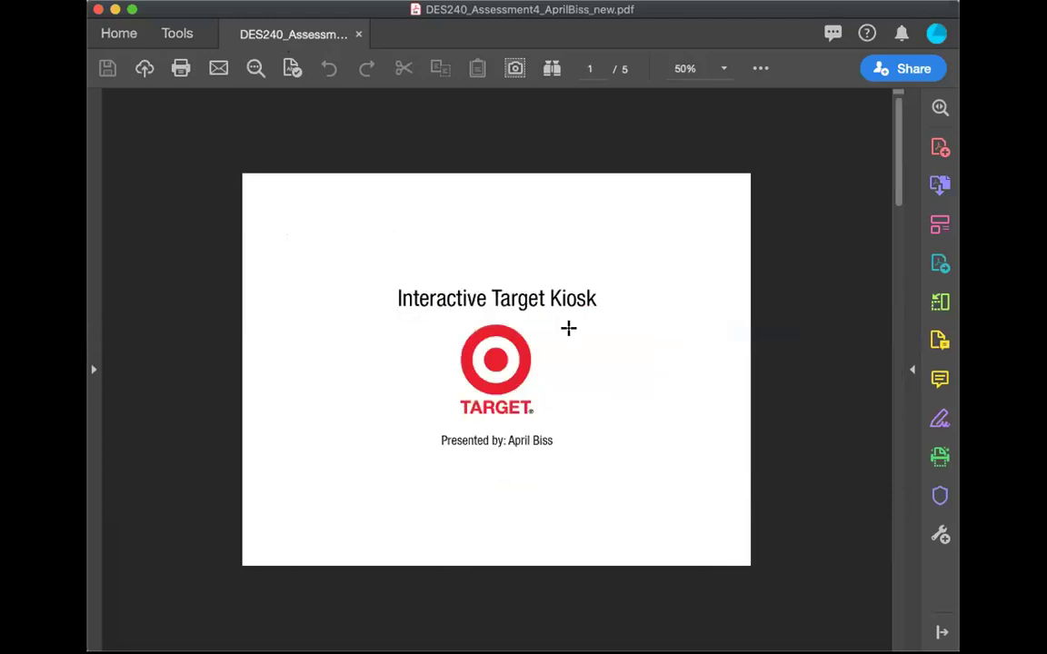
pyautogui.scroll(-8, 568, 328)
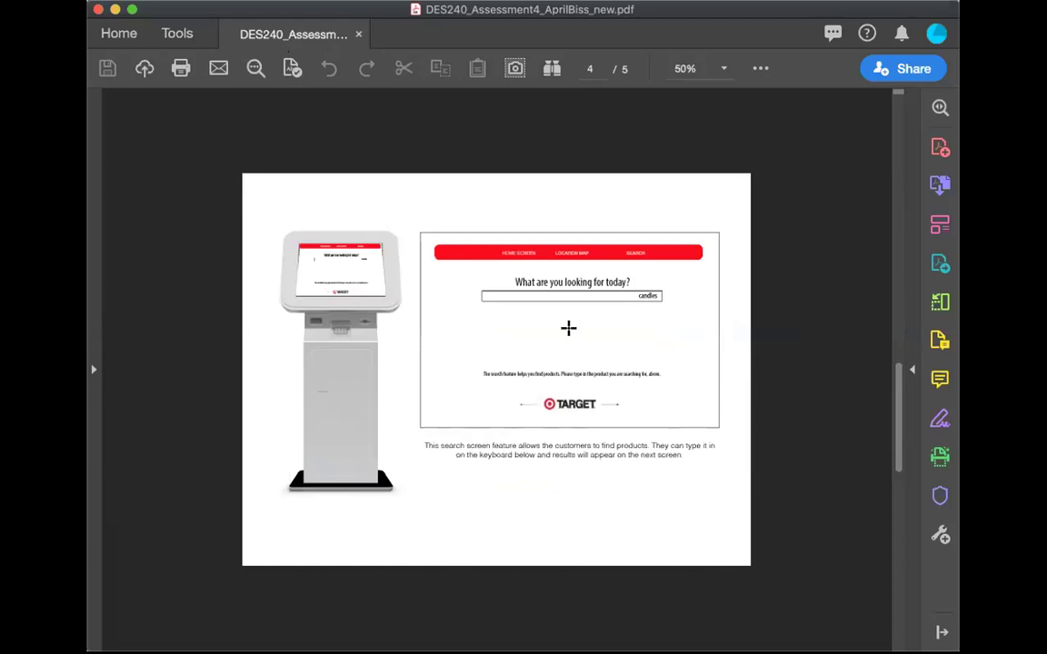
pyautogui.scroll(8, 568, 329)
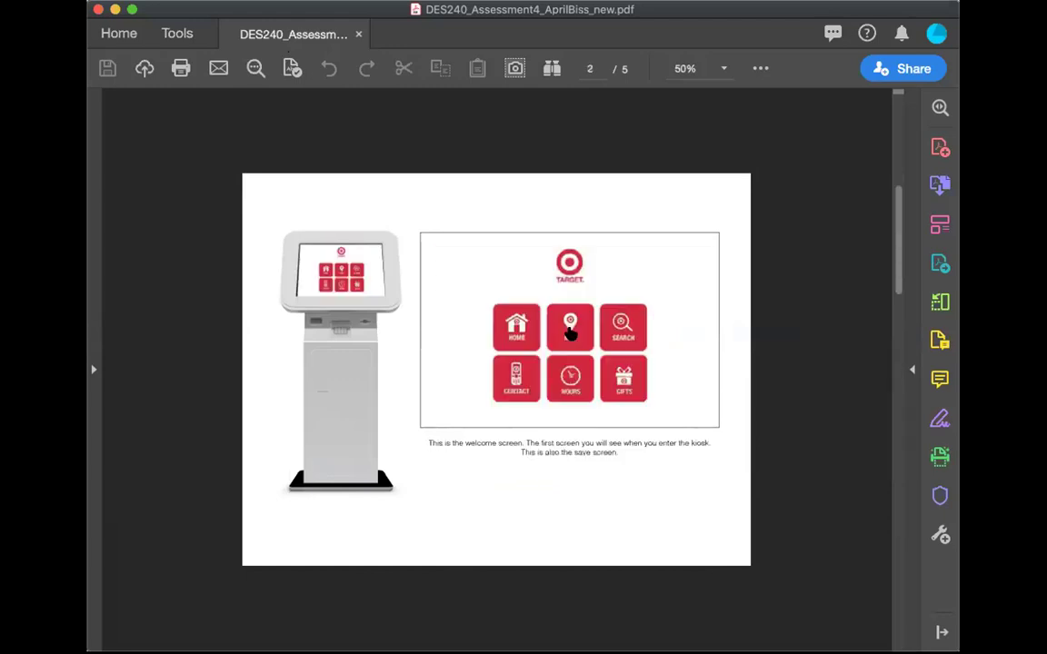
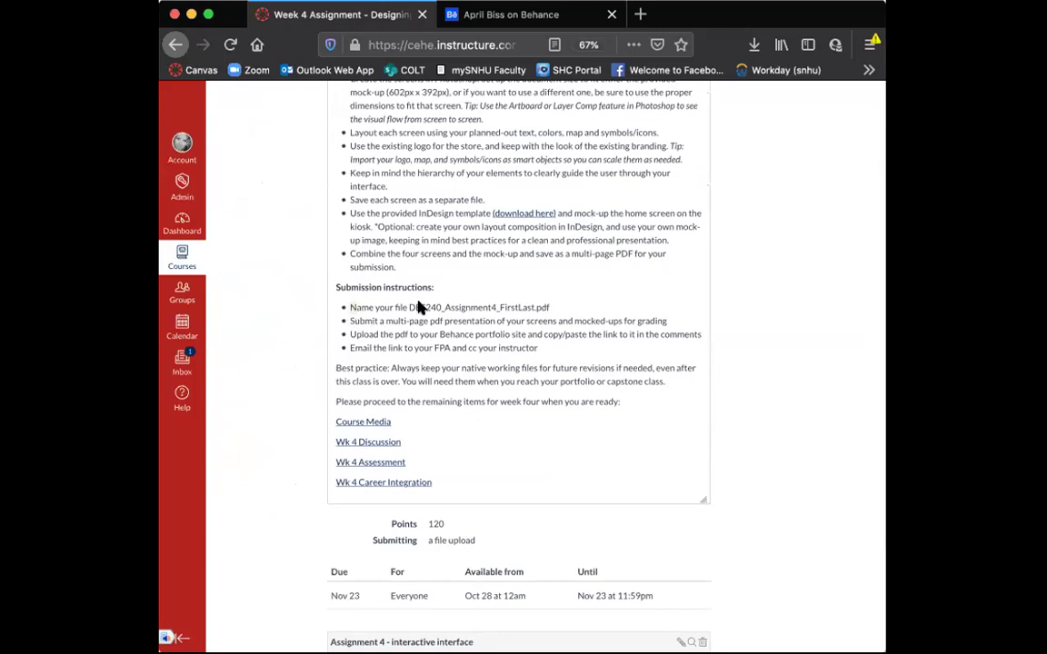
# Step: In the browser, highlight the Week 4 submission instructions on file naming, the multi-page PDF and the Behance upload
pyautogui.tripleClick(559, 302)
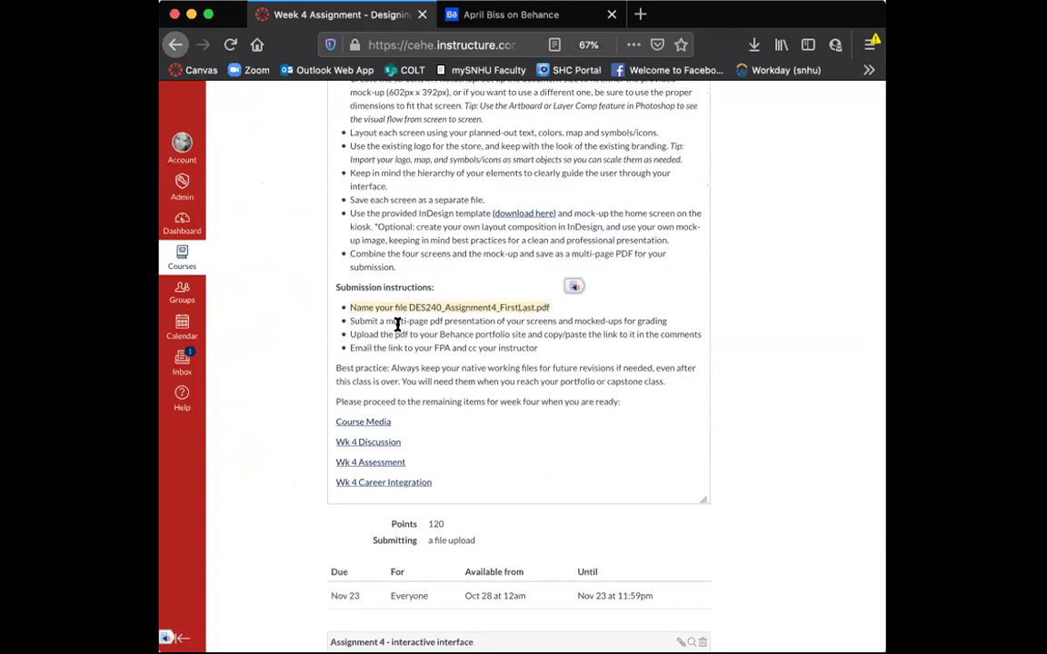
pyautogui.moveTo(352, 321); pyautogui.dragTo(466, 321)
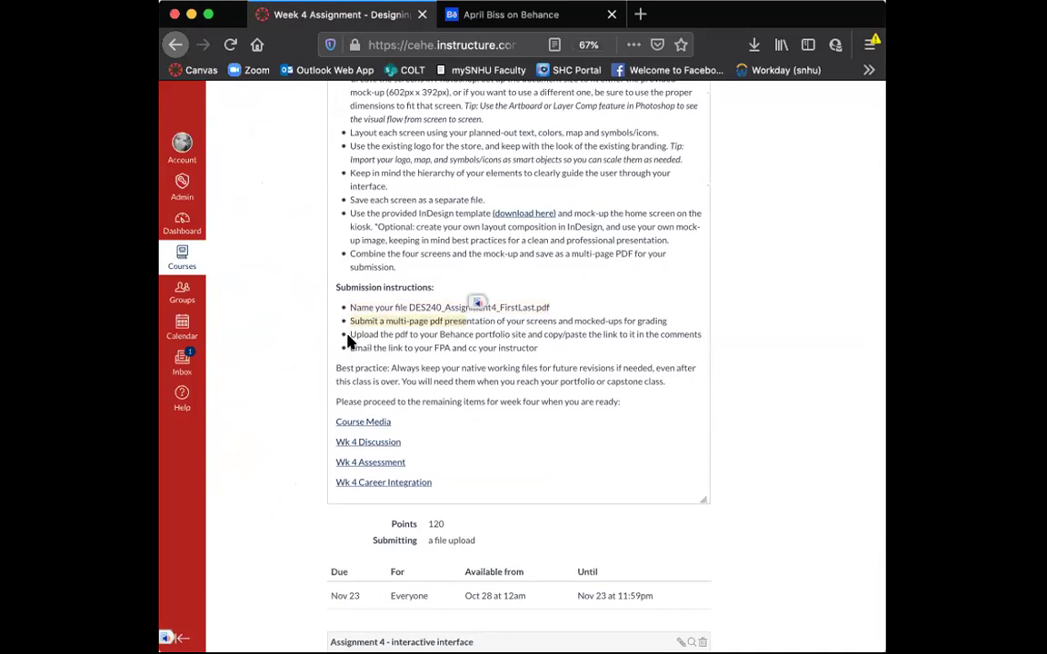
pyautogui.moveTo(346, 330); pyautogui.dragTo(699, 335)
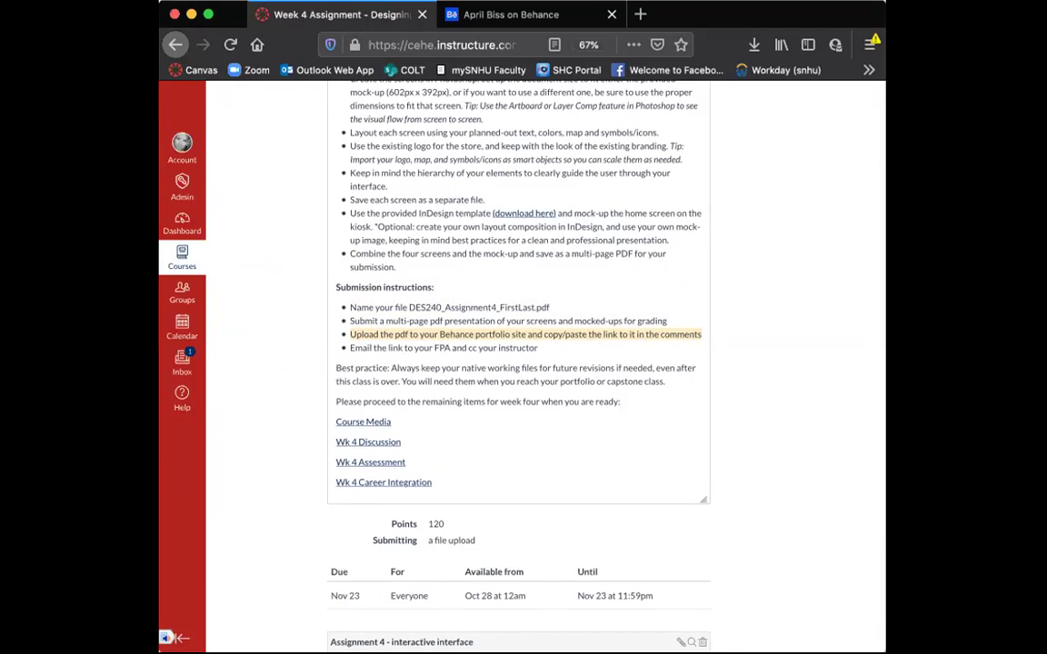
pyautogui.click(770, 441)
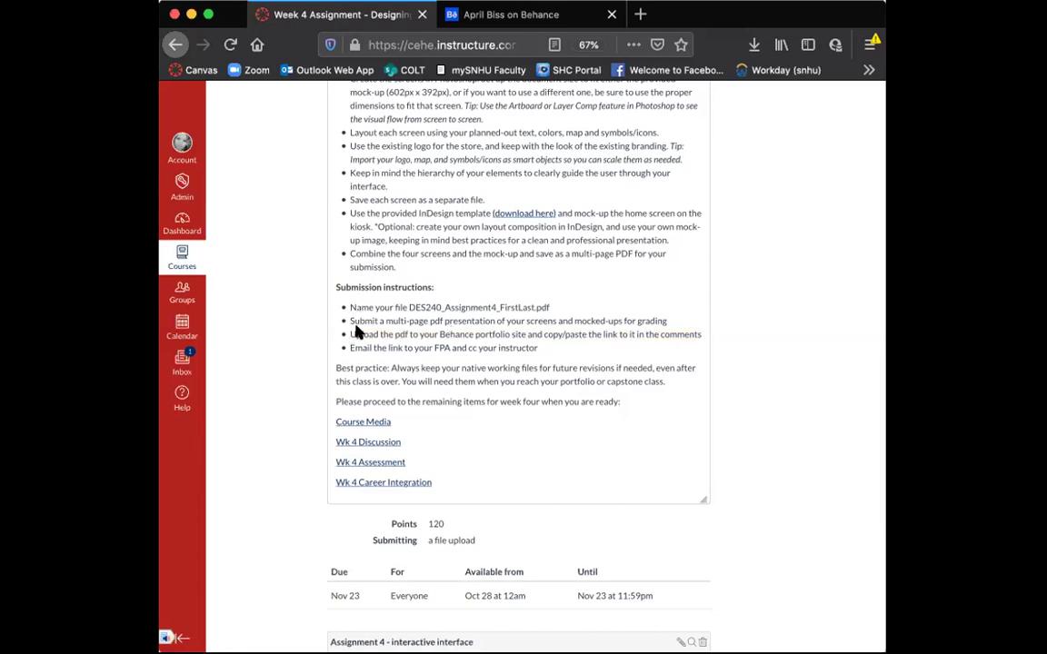
pyautogui.moveTo(348, 334); pyautogui.dragTo(703, 341)
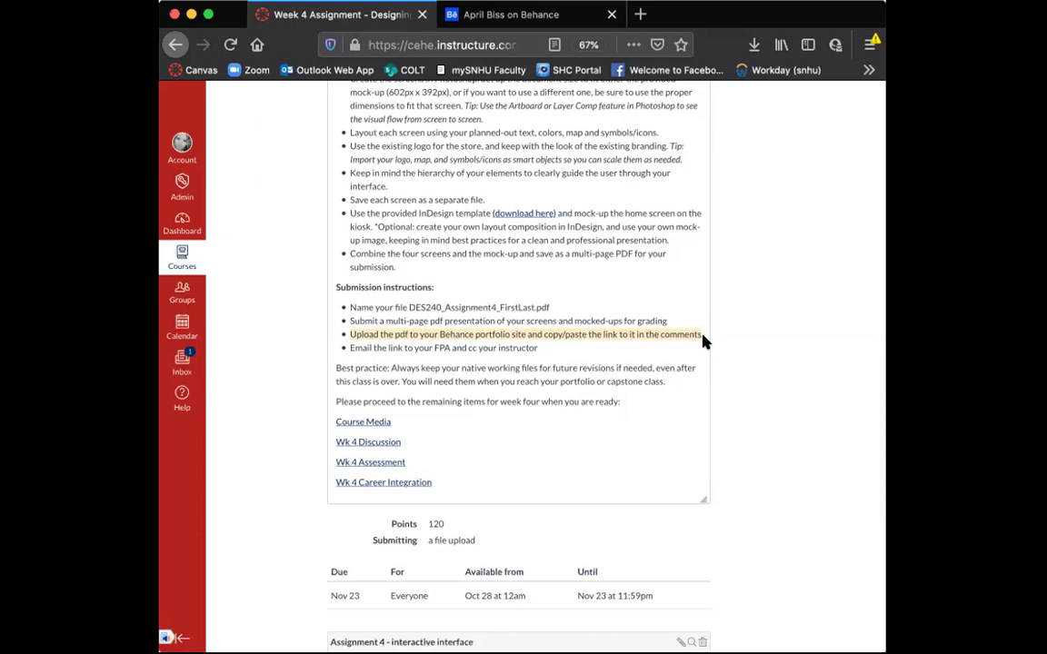
pyautogui.click(751, 481)
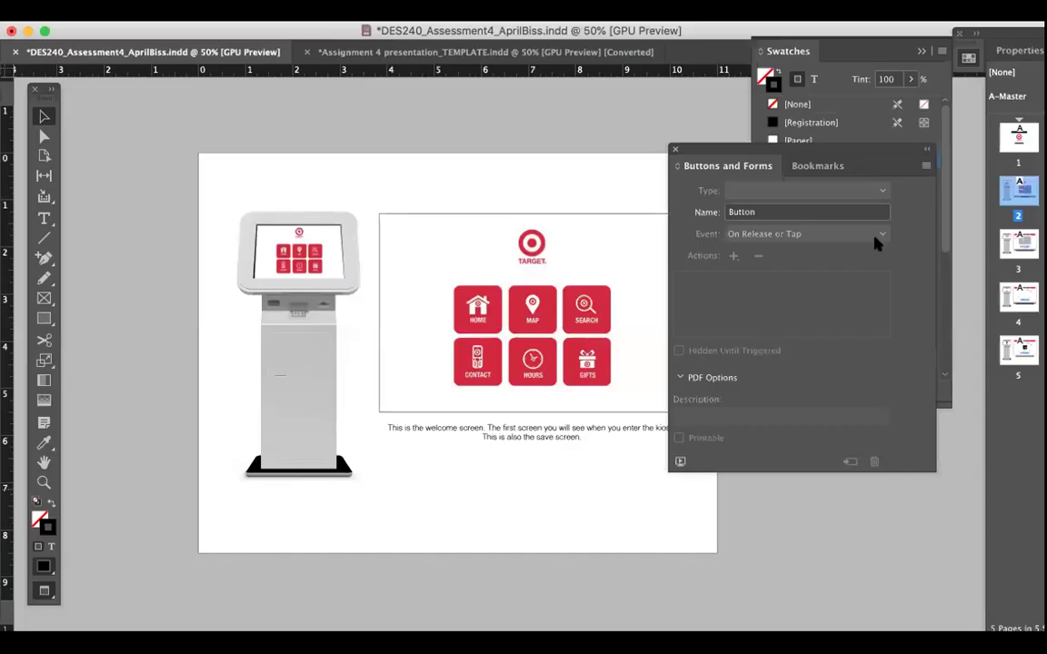
# Step: Switch to InDesign, move the Buttons and Forms panel off the page, and look through the presentation, ending on the title page
pyautogui.moveTo(706, 155); pyautogui.dragTo(822, 182)
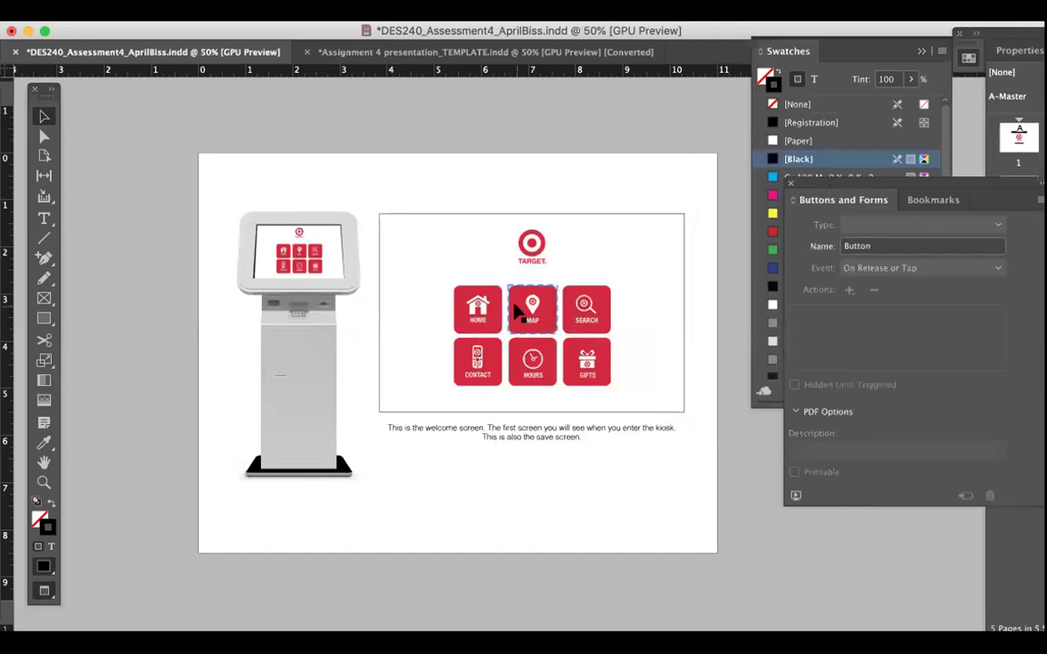
pyautogui.scroll(-10, 518, 311)
pyautogui.scroll(-10, 518, 310)
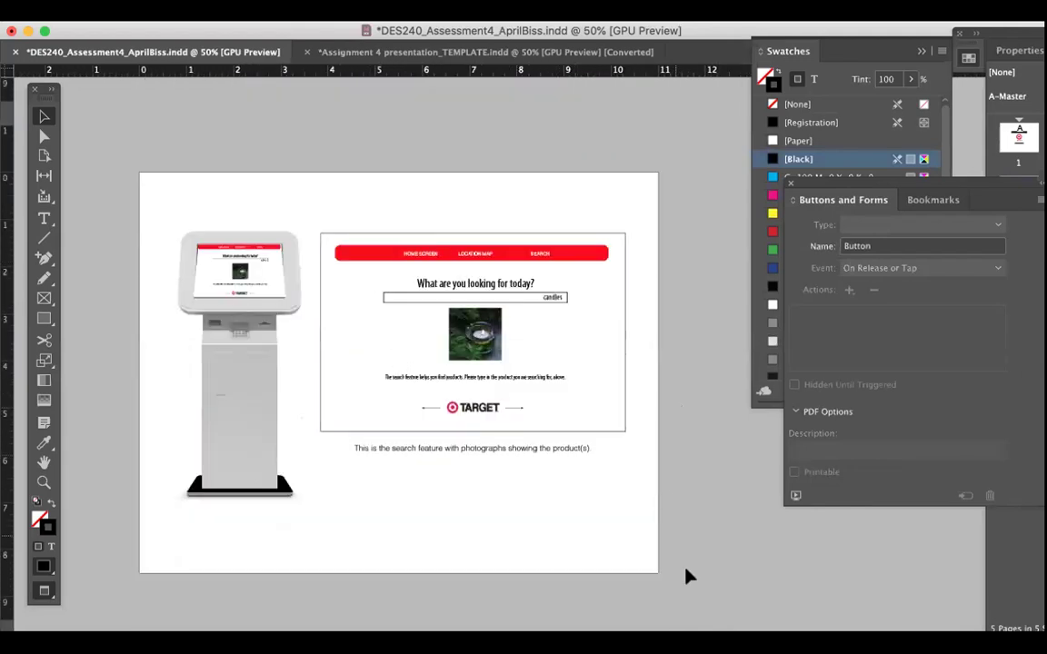
pyautogui.hscroll(-1, 660, 455)
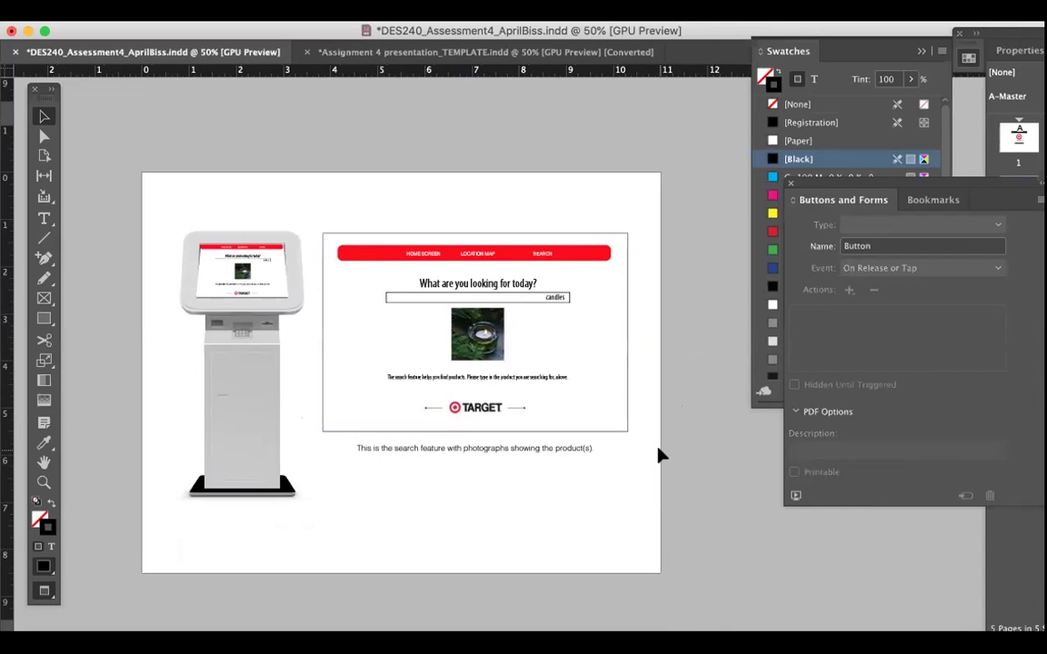
pyautogui.scroll(15, 660, 455)
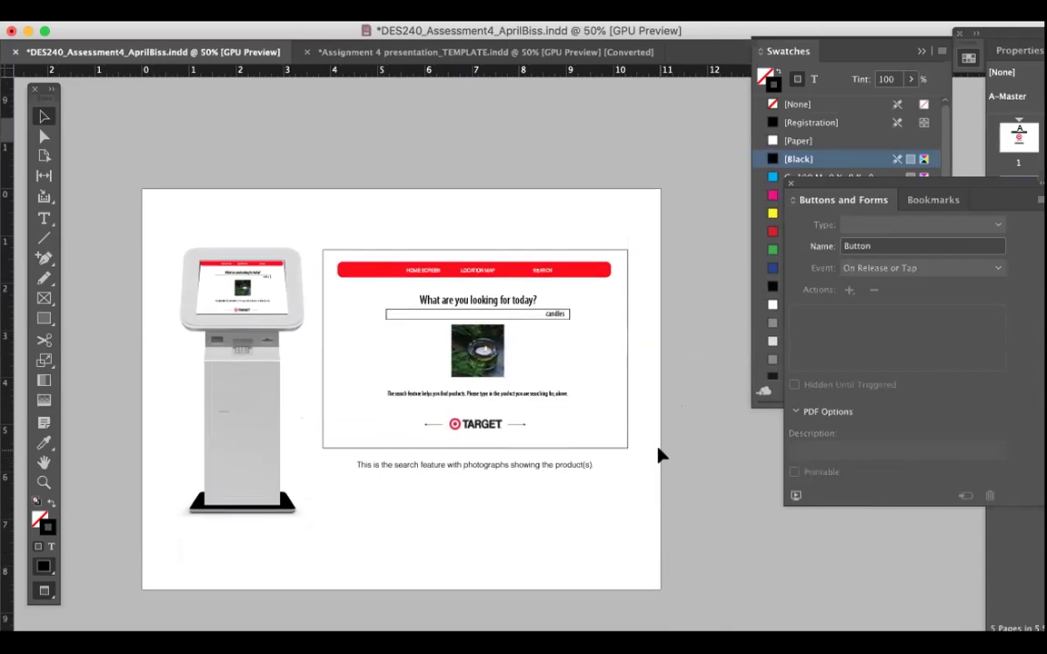
pyautogui.scroll(12, 661, 455)
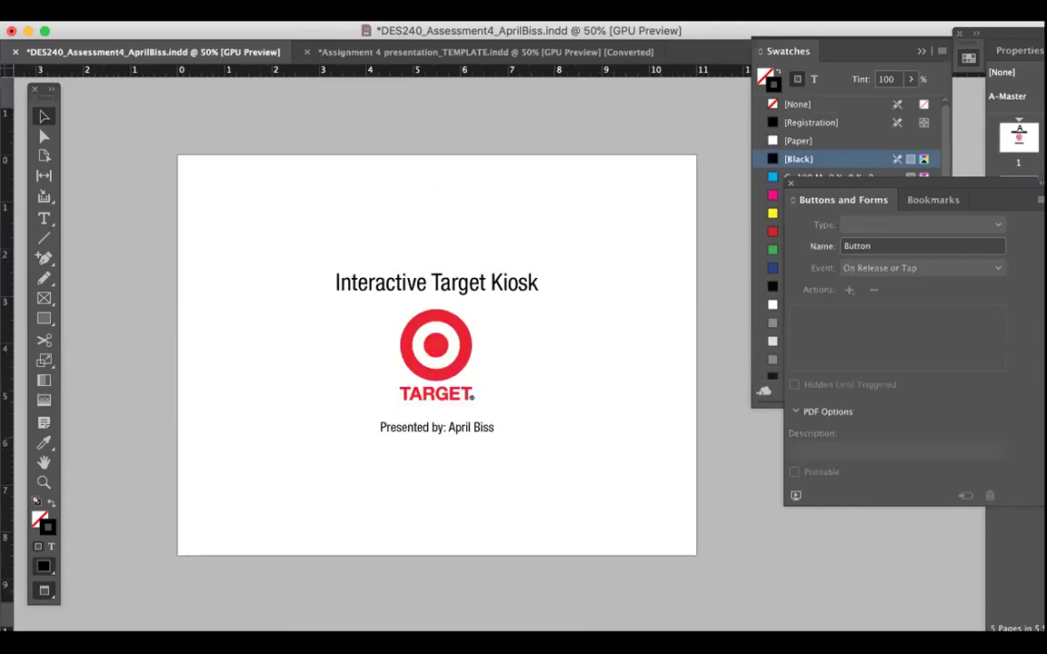
# Step: Export the whole presentation as JPEG images to the Desktop, one image per page instead of spreads
pyautogui.click(127, 0)
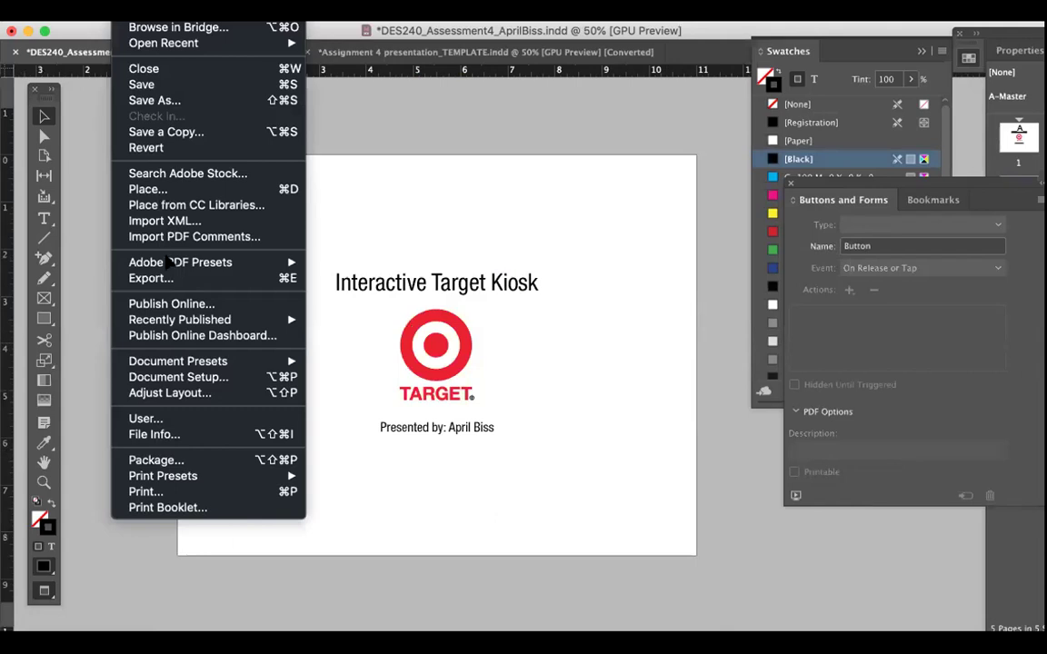
pyautogui.click(168, 285)
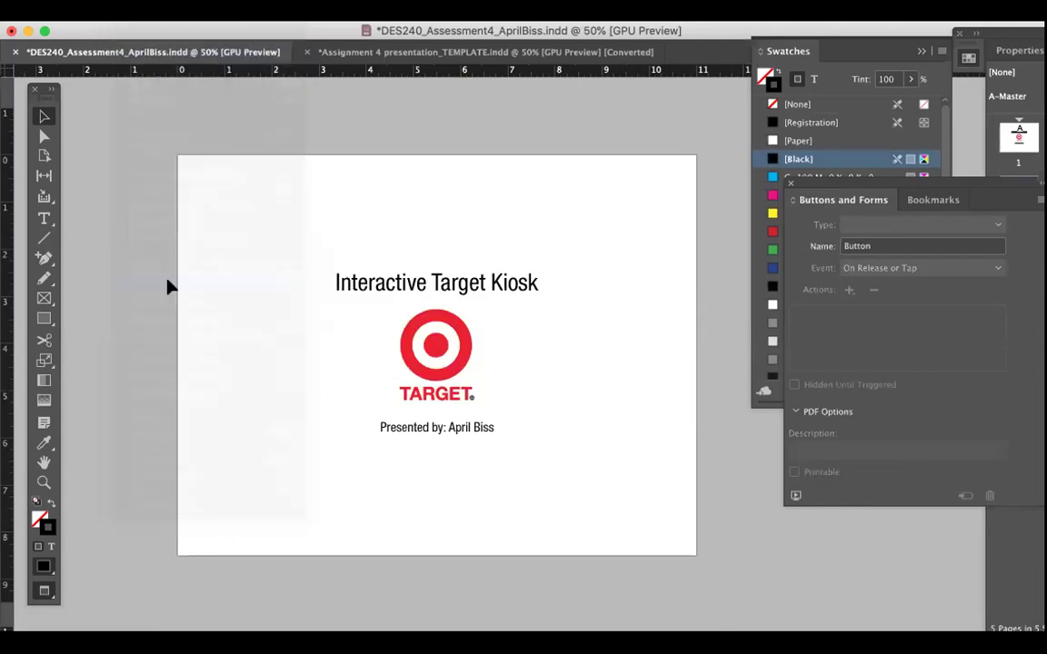
pyautogui.click(499, 210)
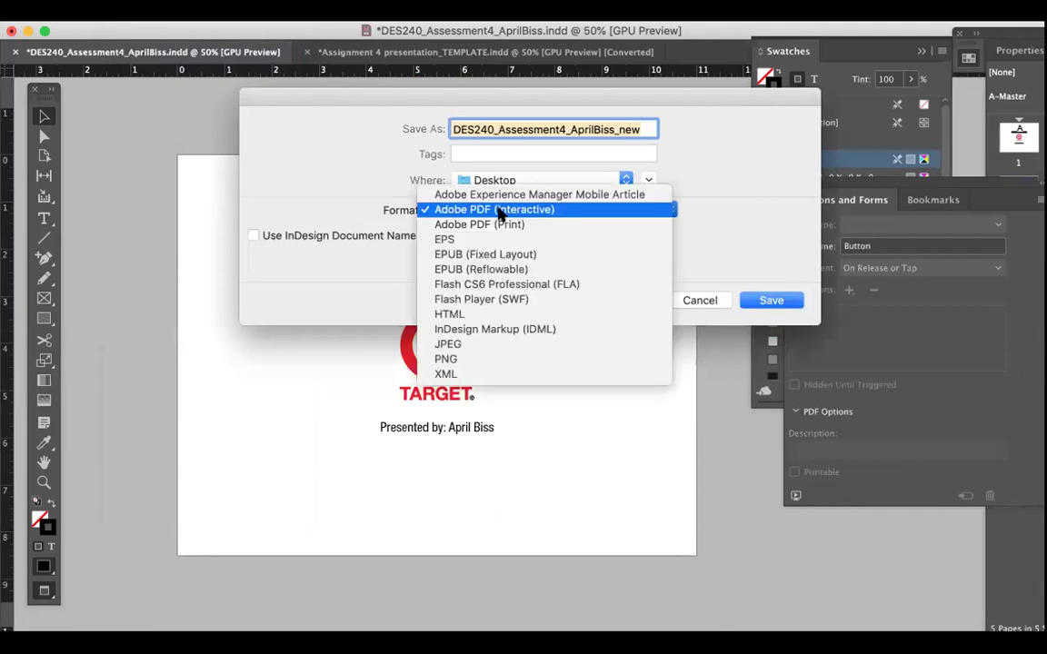
pyautogui.click(511, 343)
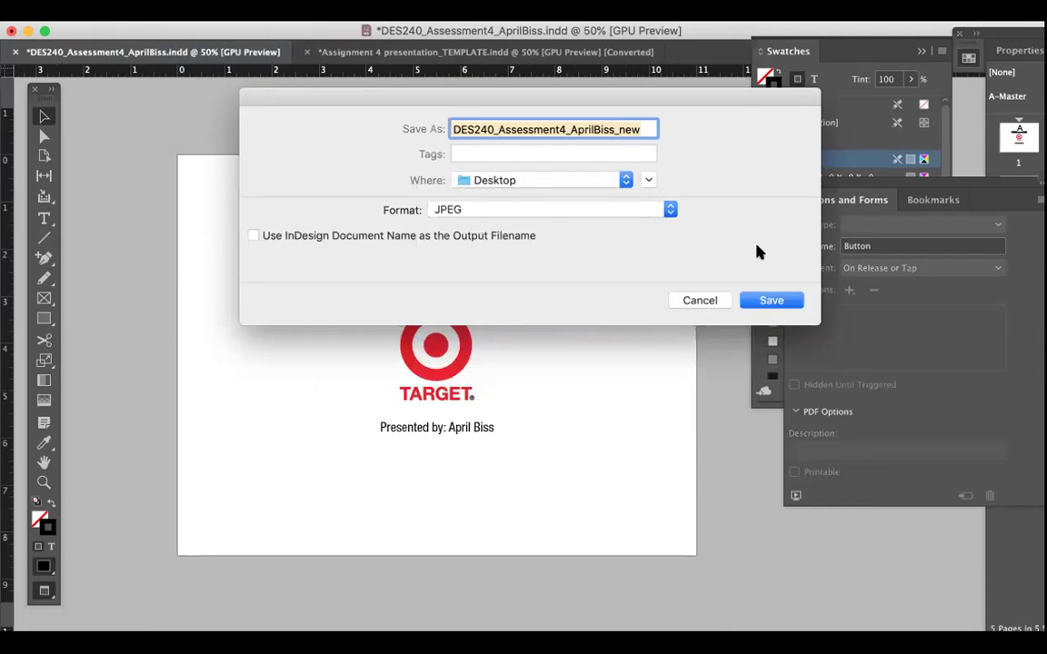
pyautogui.click(769, 300)
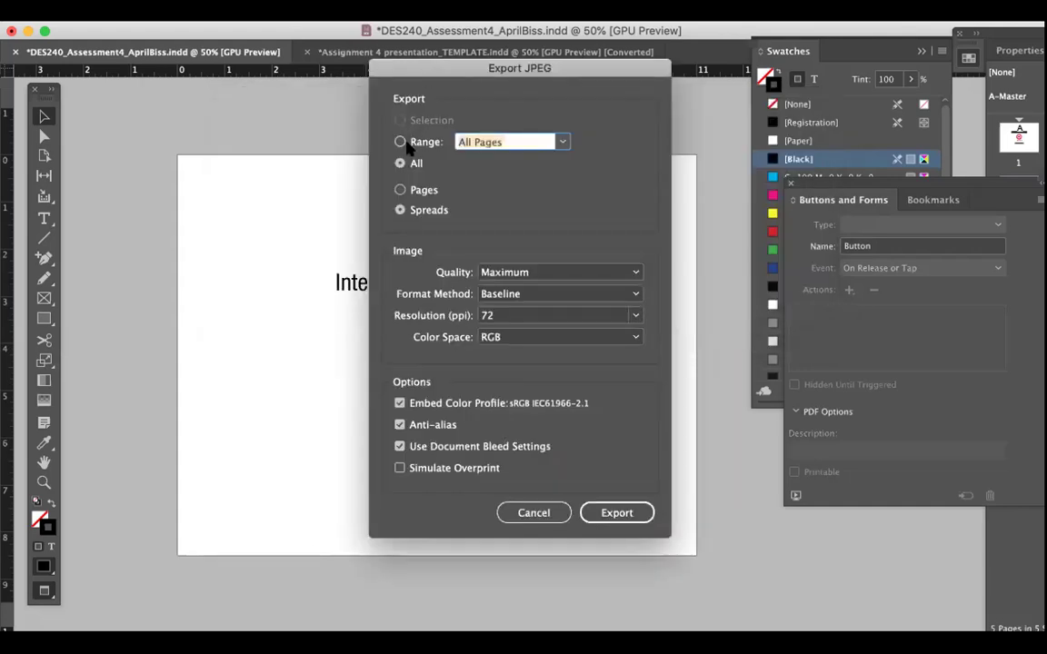
pyautogui.click(400, 191)
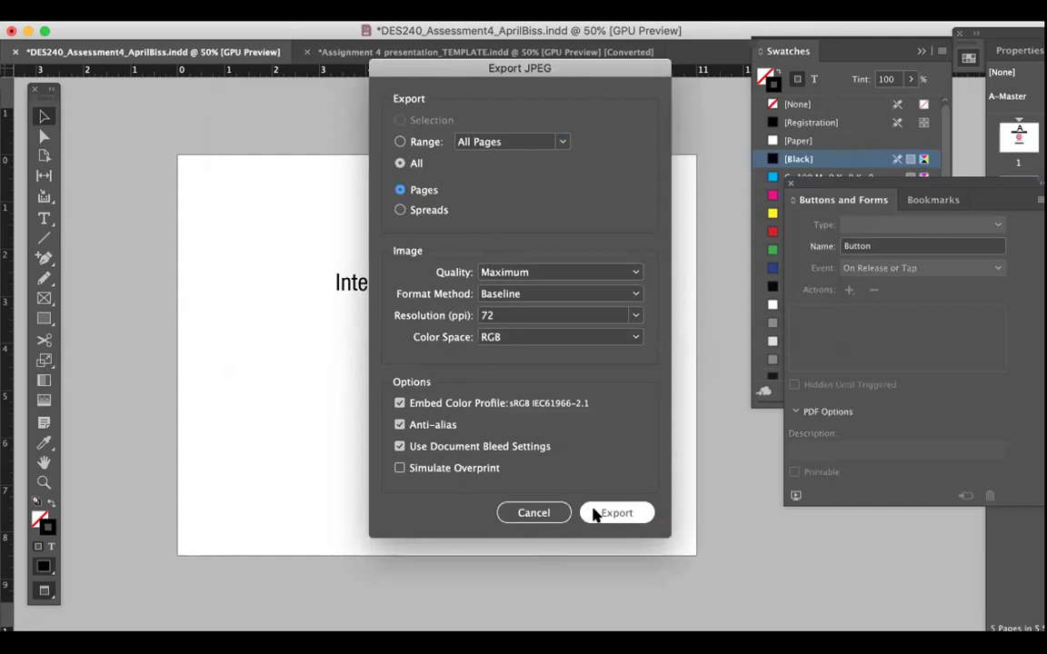
pyautogui.click(400, 404)
pyautogui.click(617, 514)
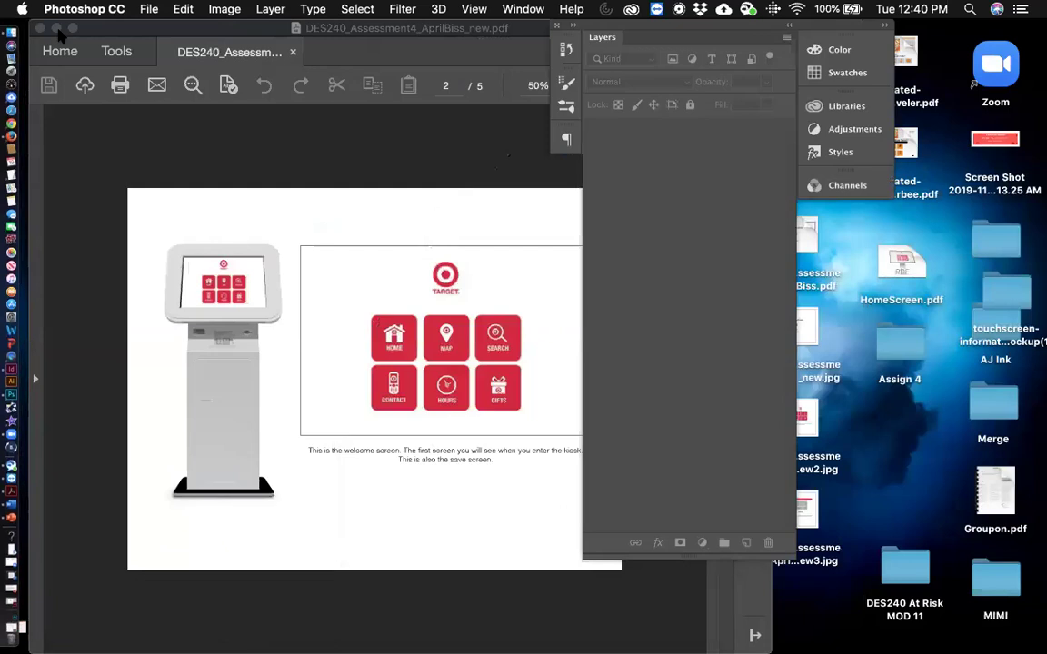
# Step: Minimize the PDF window in Acrobat, switch to Finder, and line up four exported JPEGs and the new PDF in a column on the desktop
pyautogui.click(56, 30)
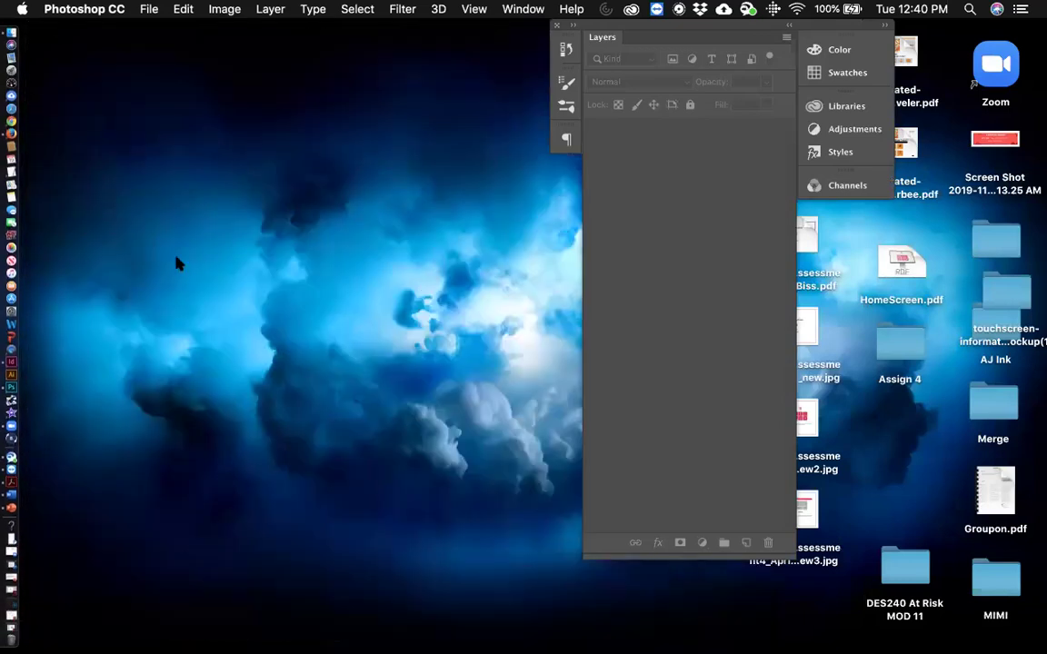
pyautogui.click(175, 262)
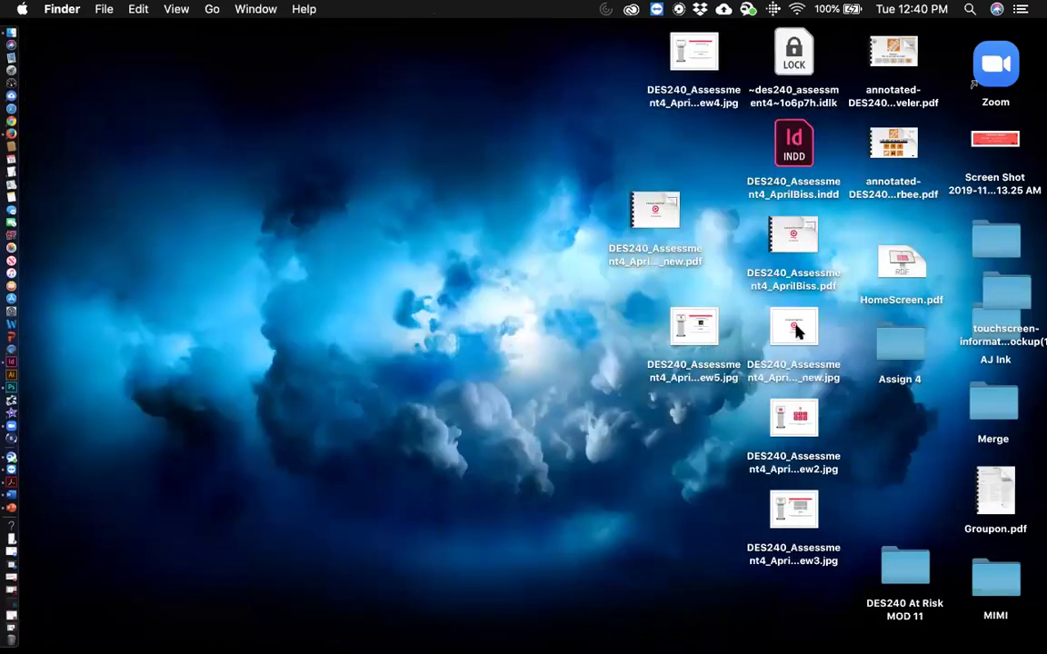
pyautogui.moveTo(811, 331); pyautogui.dragTo(204, 181)
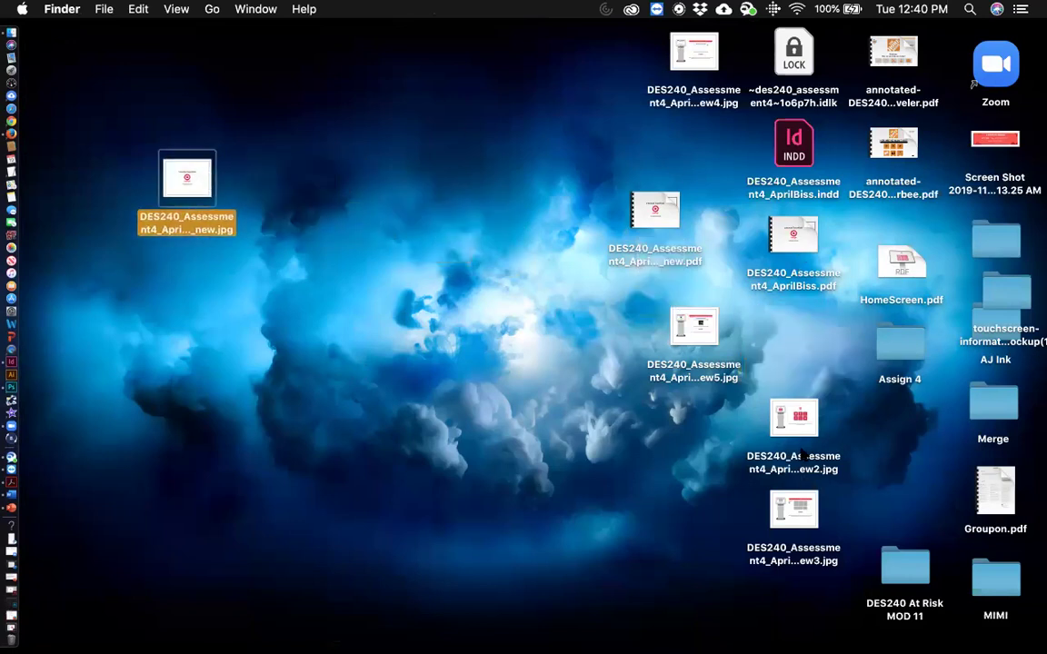
pyautogui.moveTo(767, 405); pyautogui.dragTo(186, 273)
pyautogui.moveTo(191, 285); pyautogui.dragTo(195, 284)
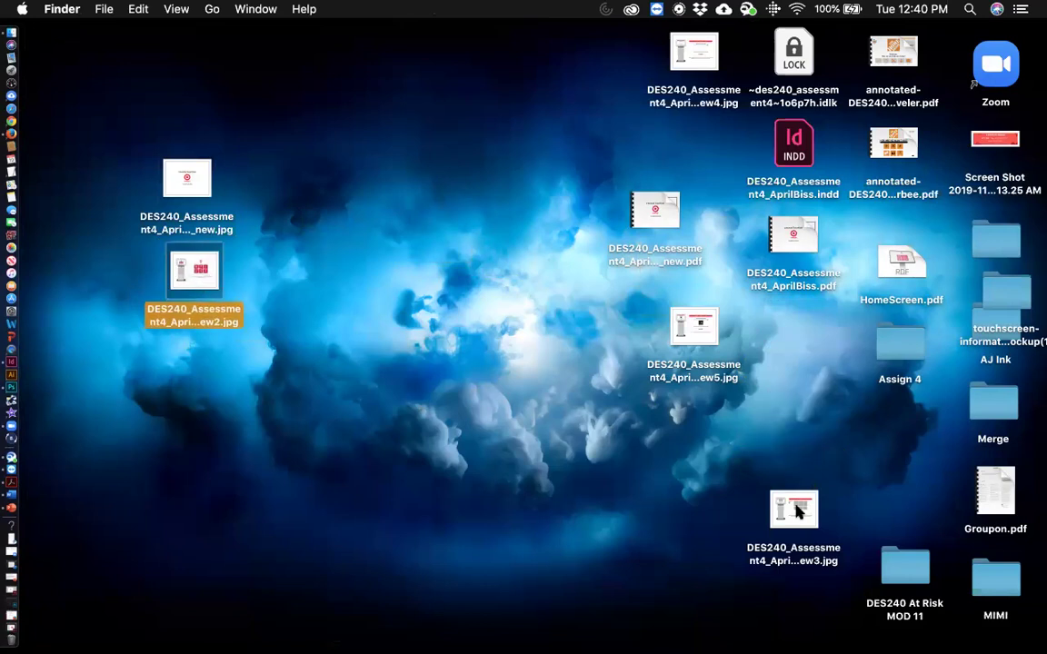
pyautogui.moveTo(799, 516); pyautogui.dragTo(194, 382)
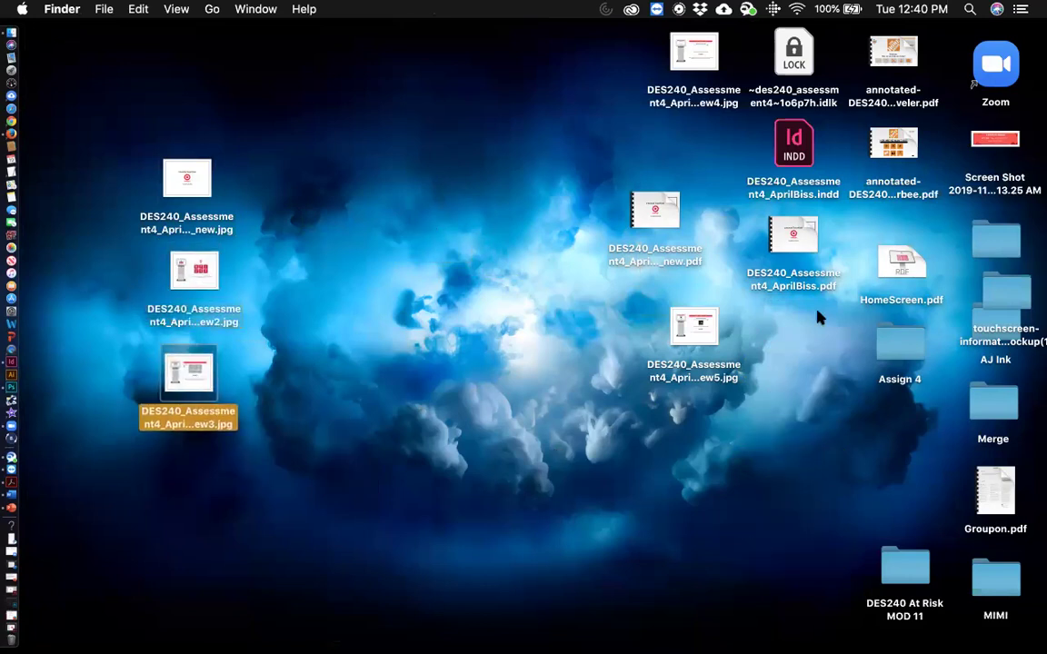
pyautogui.moveTo(641, 203); pyautogui.dragTo(177, 468)
pyautogui.moveTo(692, 338); pyautogui.dragTo(180, 584)
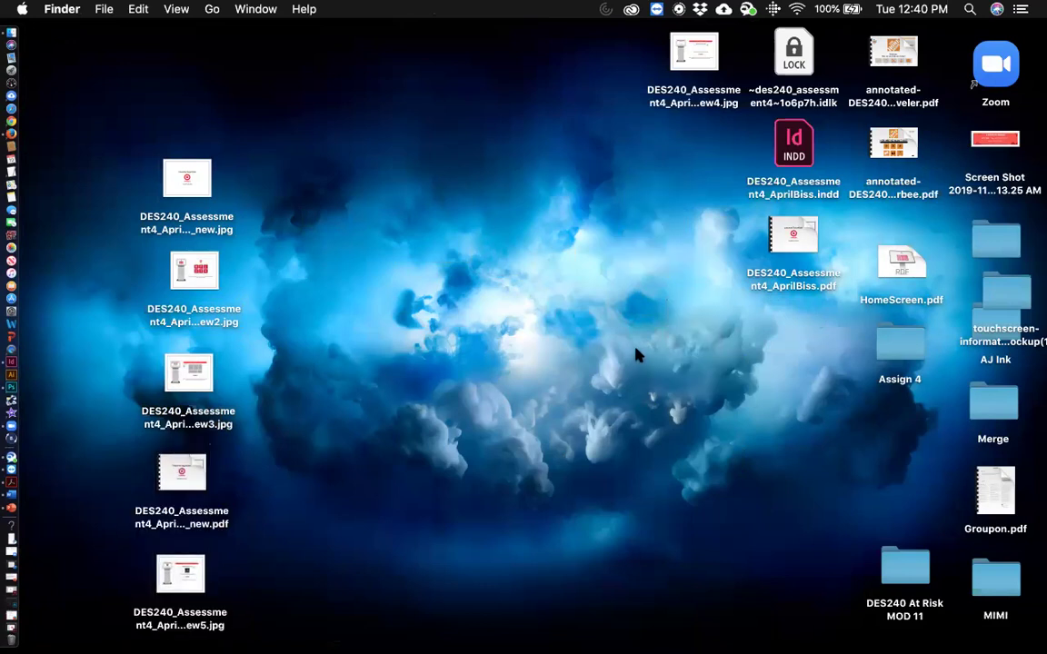
# Step: Open the Assign 4 folder and move the lined-up JPEGs and PDF from the desktop into its Behance subfolder
pyautogui.doubleClick(886, 350)
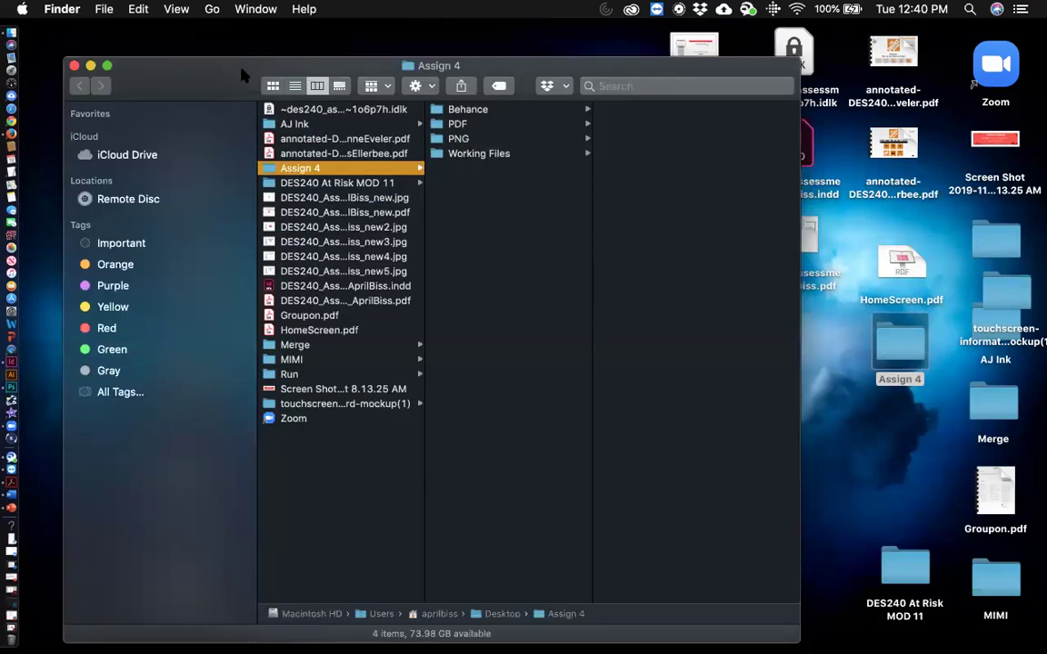
pyautogui.moveTo(498, 62); pyautogui.dragTo(707, 84)
pyautogui.click(718, 117)
pyautogui.press('Down')
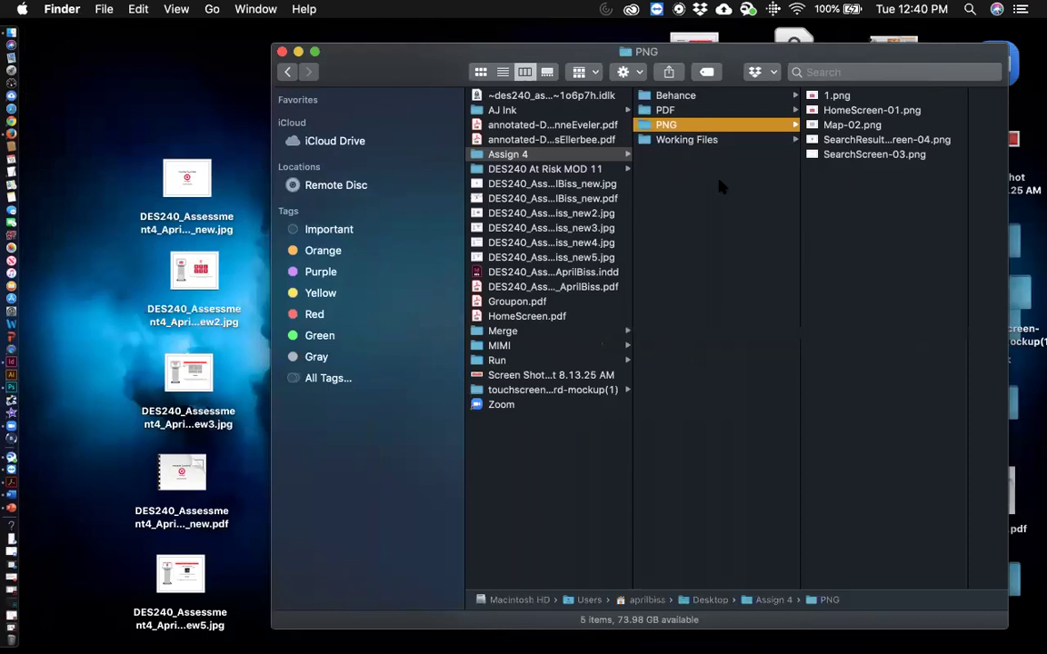
pyautogui.click(698, 96)
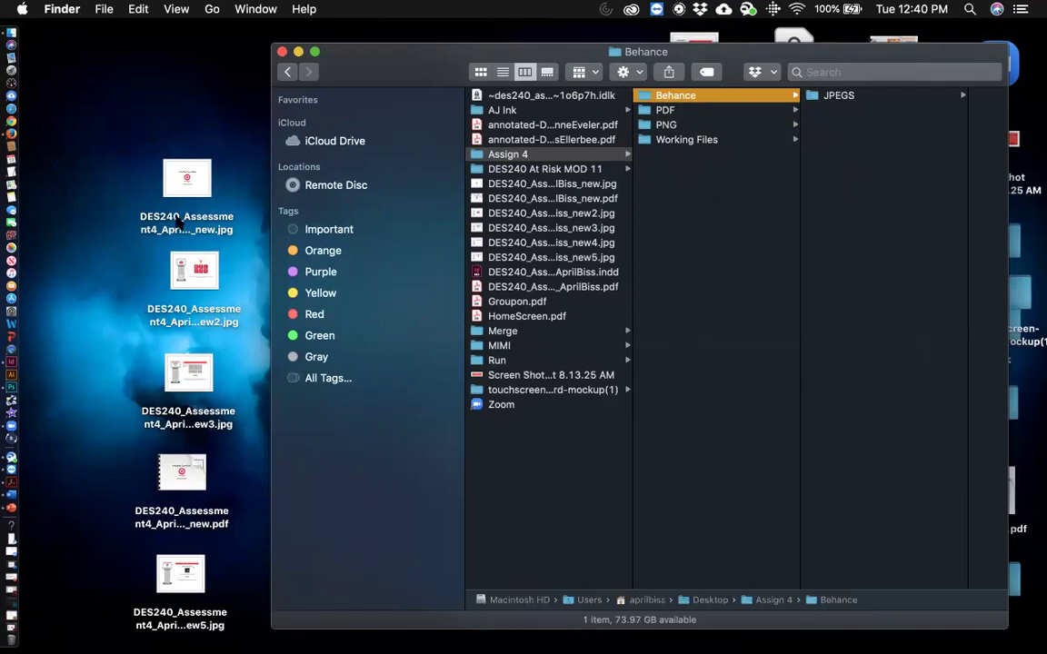
pyautogui.moveTo(107, 150); pyautogui.dragTo(223, 595)
pyautogui.moveTo(186, 168); pyautogui.dragTo(792, 219)
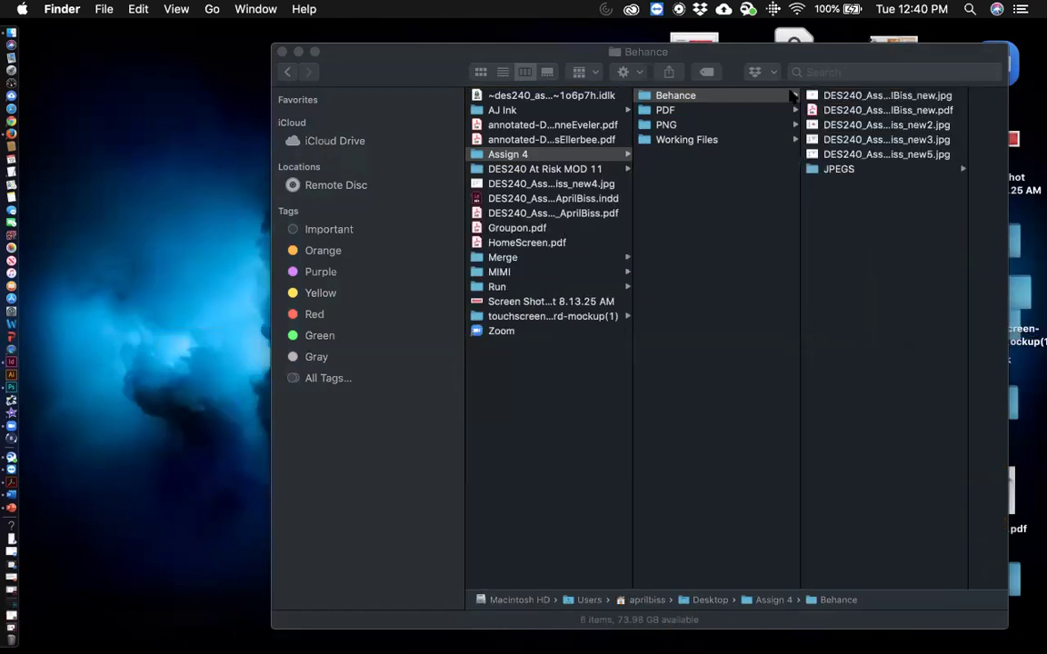
# Step: Move the new PDF from the Behance folder into the PDF folder, and preview the JPEGs that stay in Behance
pyautogui.moveTo(790, 52); pyautogui.dragTo(582, 56)
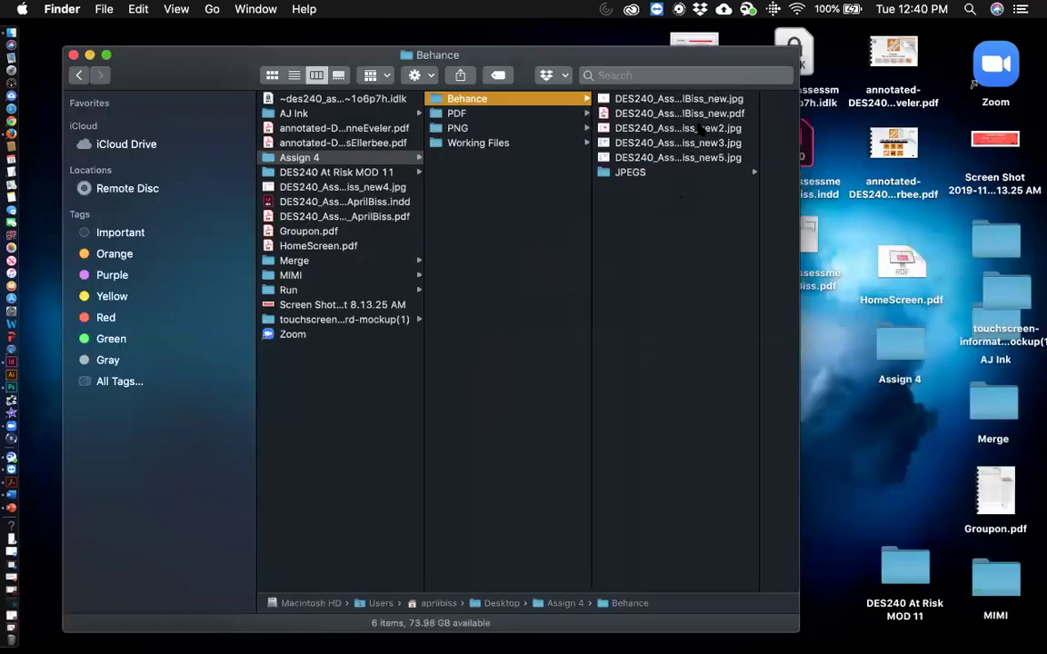
pyautogui.moveTo(759, 222); pyautogui.dragTo(790, 226)
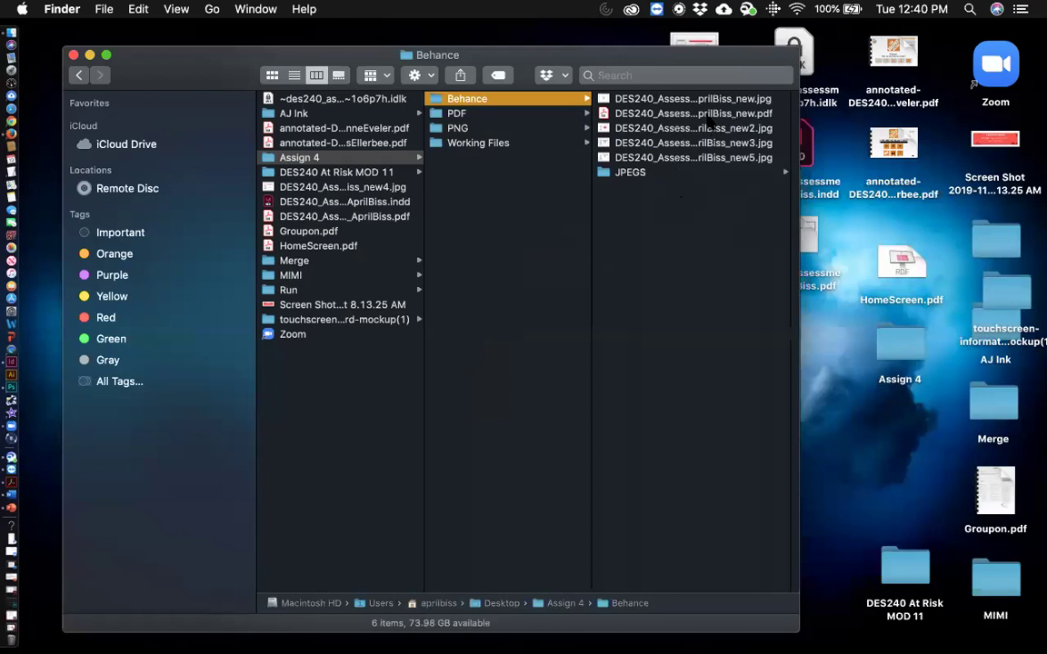
pyautogui.click(641, 113)
pyautogui.moveTo(417, 114); pyautogui.dragTo(271, 112)
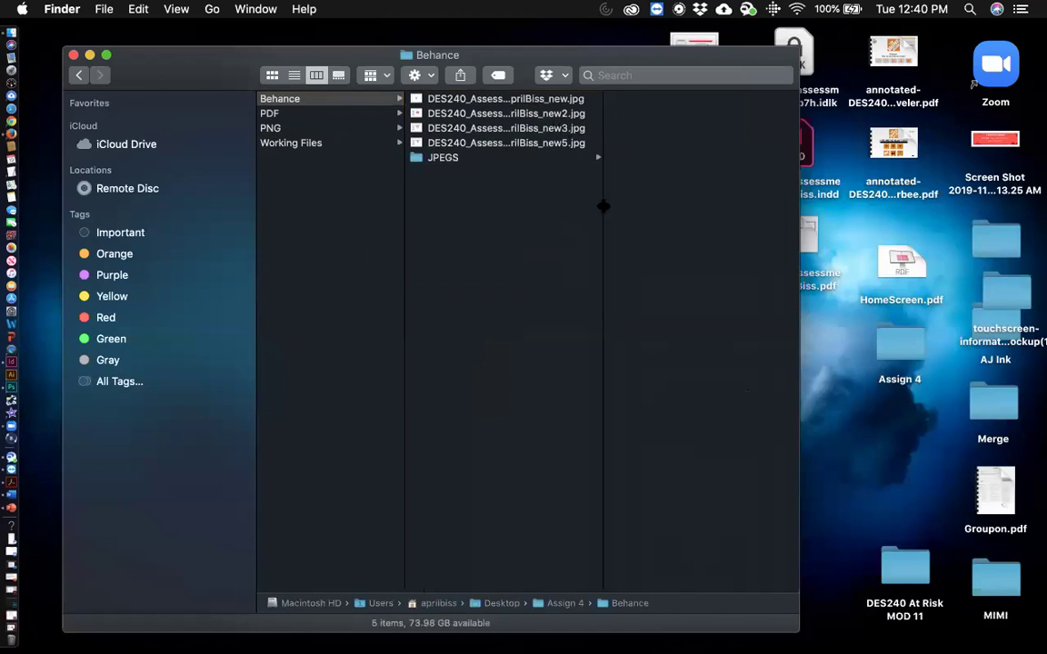
pyautogui.click(509, 99)
pyautogui.press('Down')
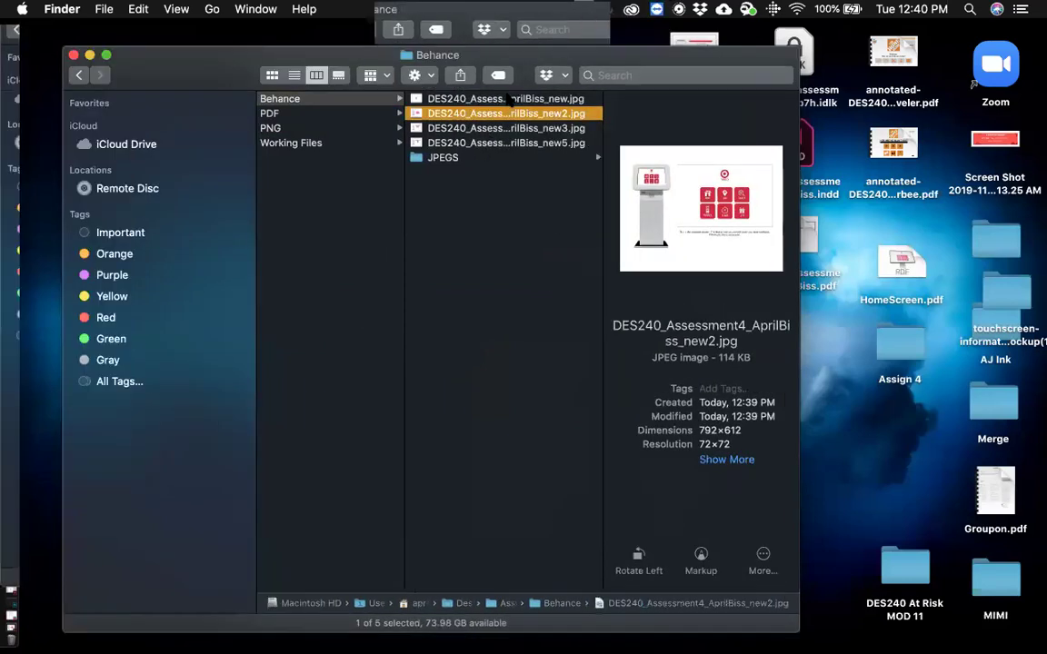
pyautogui.press('Down')
pyautogui.press('Down')
pyautogui.click(454, 277)
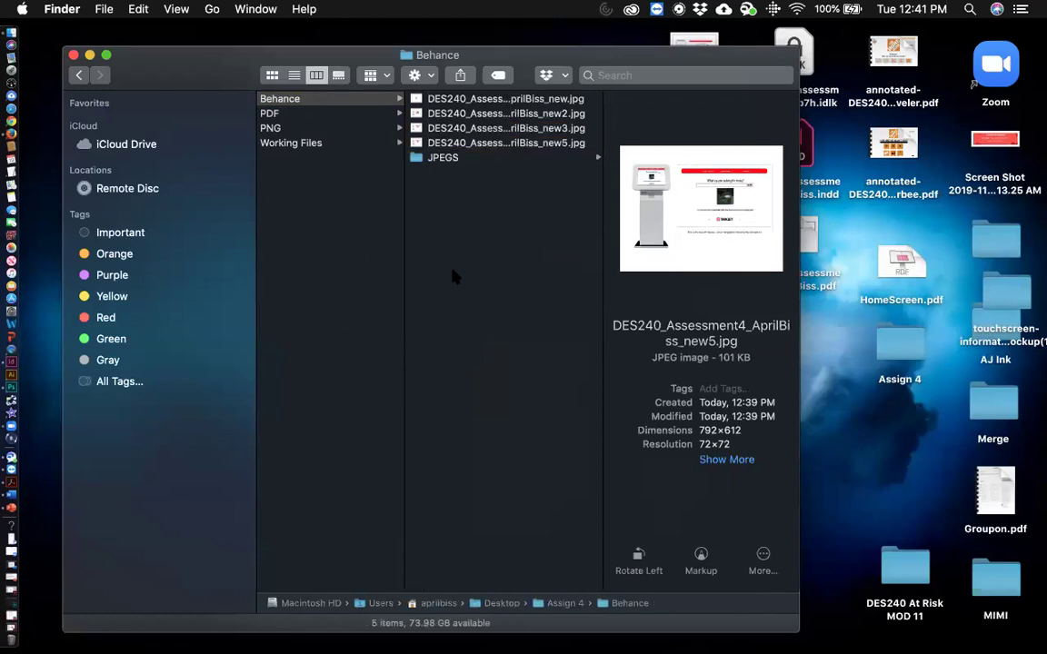
# Step: Switch to Firefox, bring up the Behance profile in an enlarged window, and start a new project
pyautogui.click(11, 133)
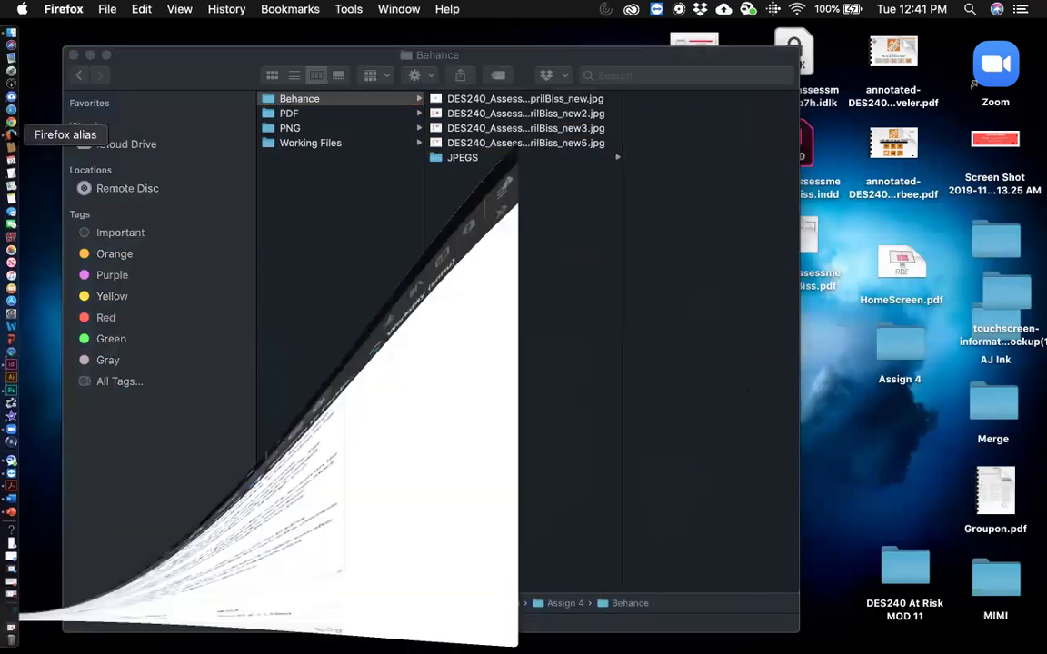
pyautogui.hotkey('ctrl', 'Tab')
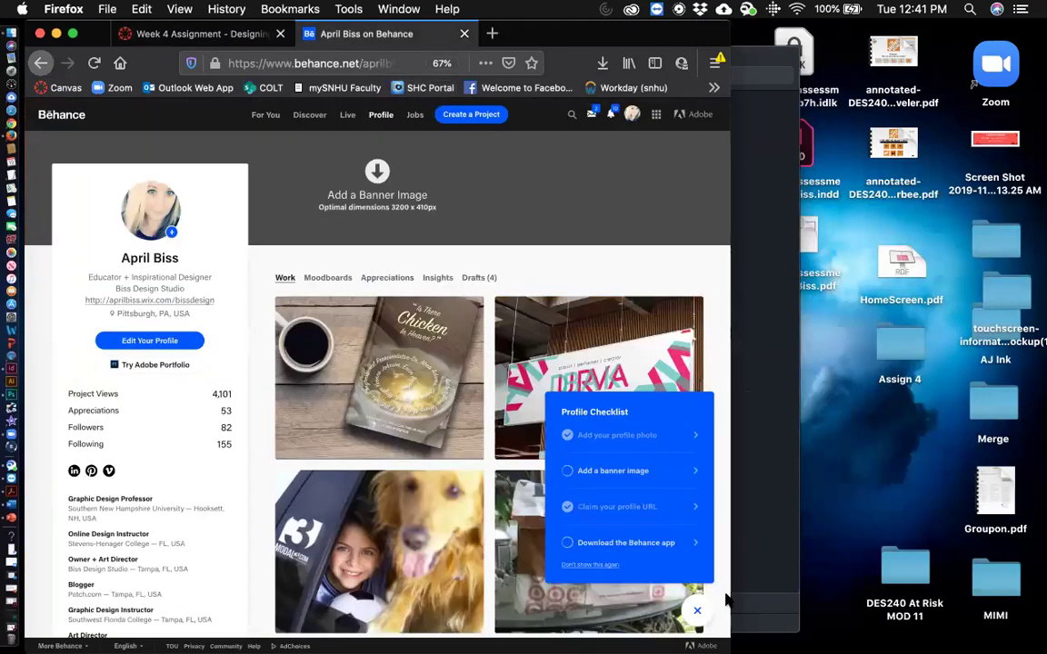
pyautogui.doubleClick(672, 34)
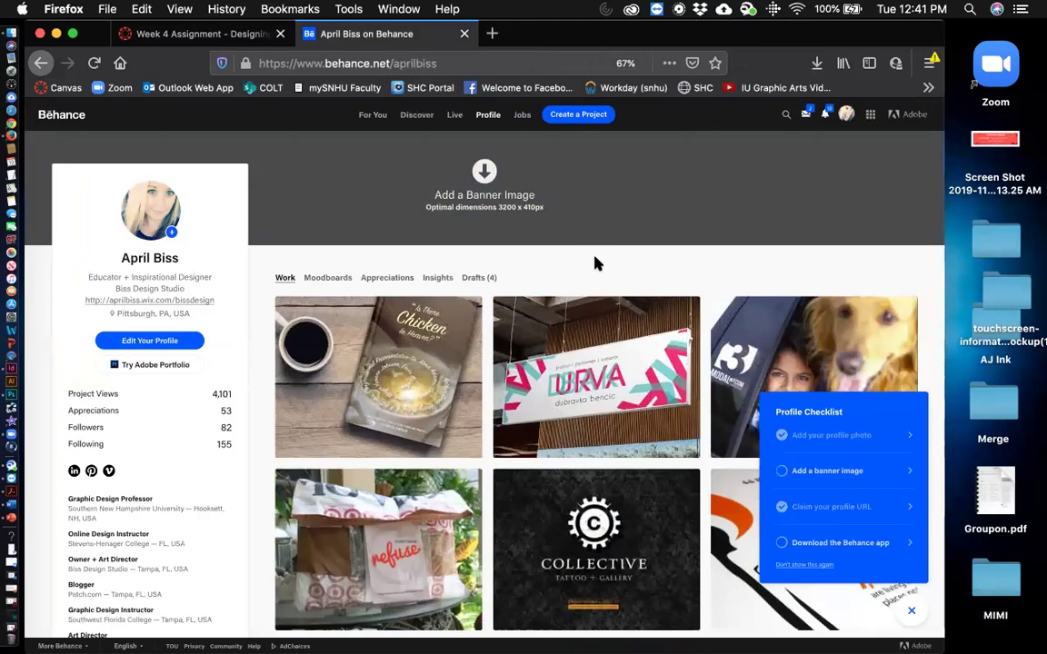
pyautogui.press('super+minus')
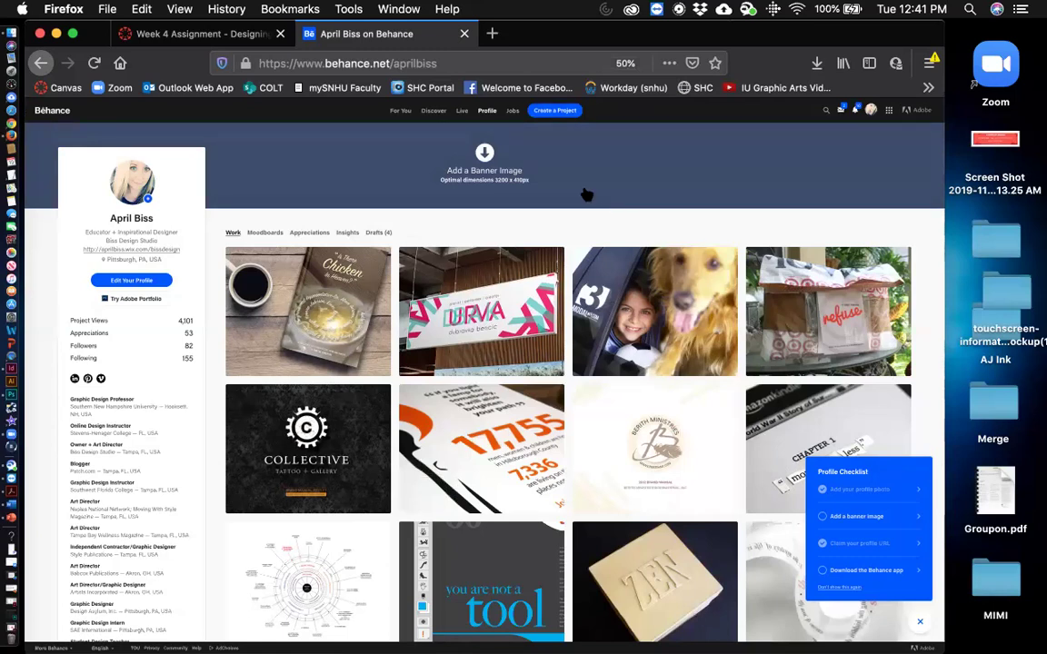
pyautogui.click(552, 117)
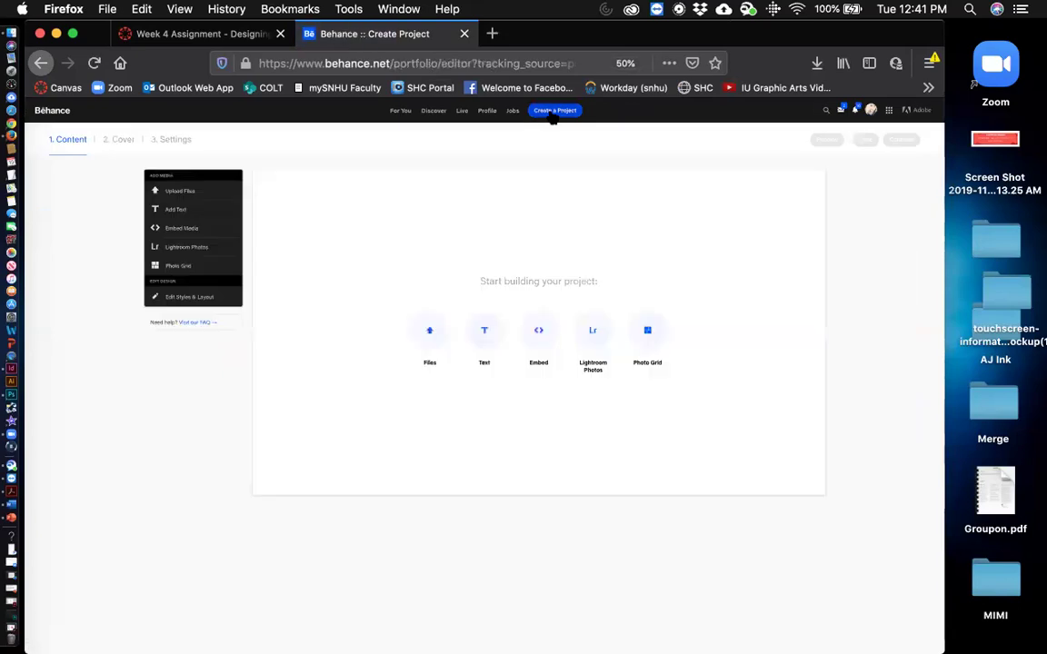
pyautogui.press('super+equal')
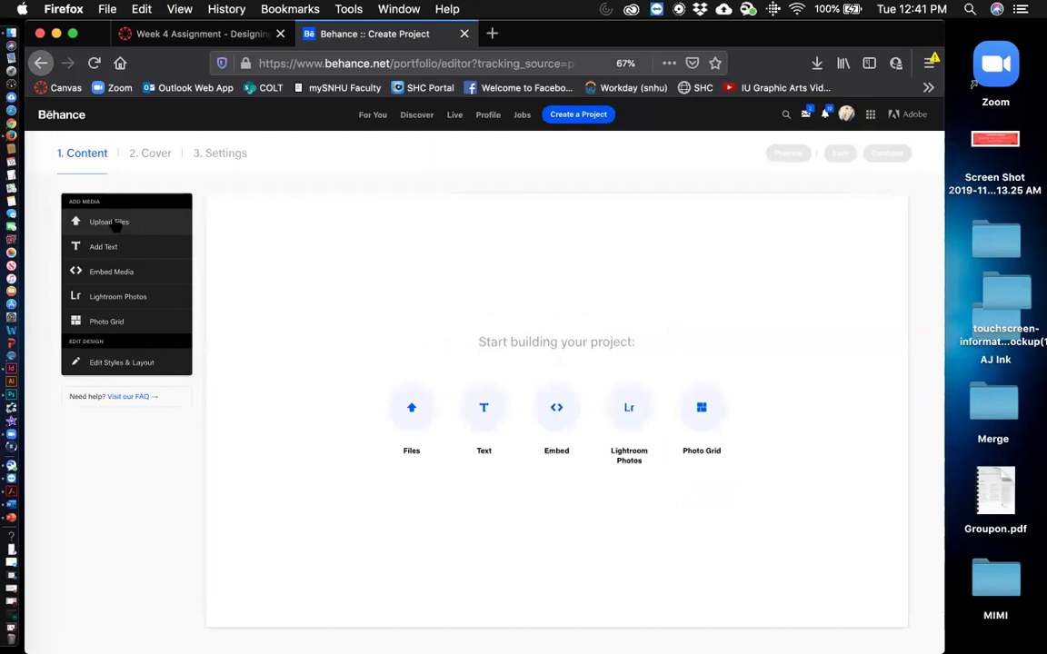
# Step: Start a file upload for the project and select the four presentation JPEGs in Assign 4's Behance folder
pyautogui.click(410, 405)
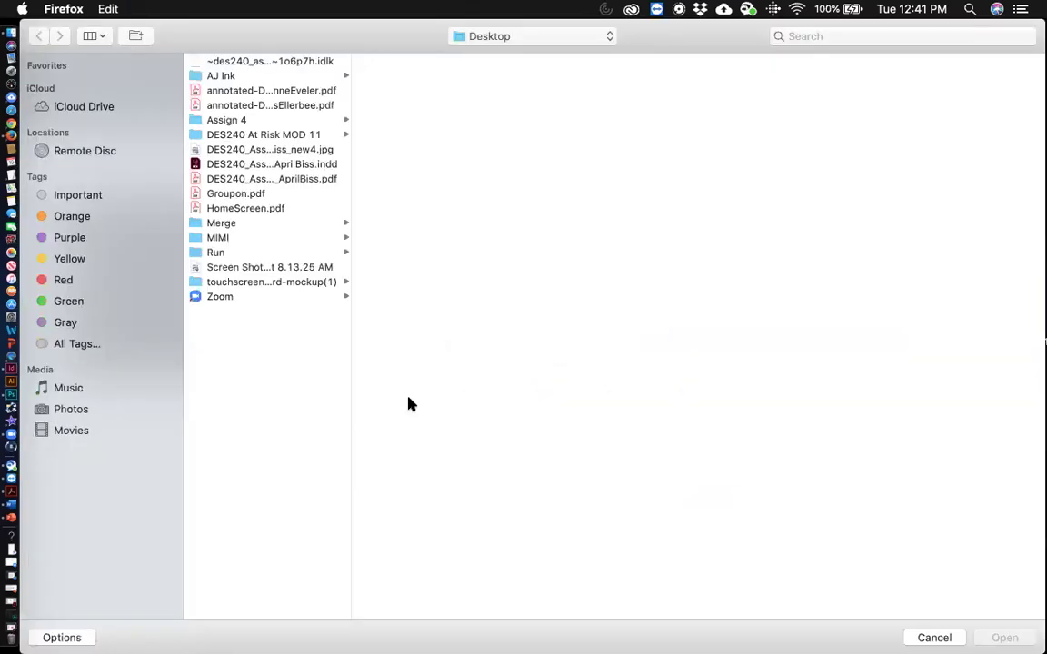
pyautogui.click(239, 119)
pyautogui.click(396, 62)
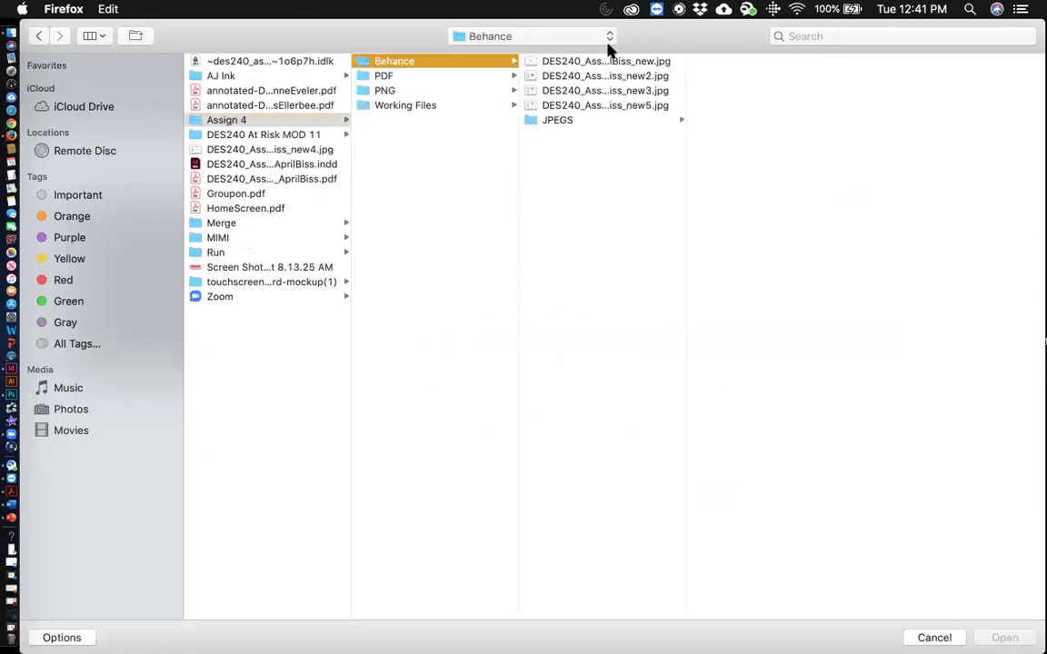
pyautogui.click(605, 61)
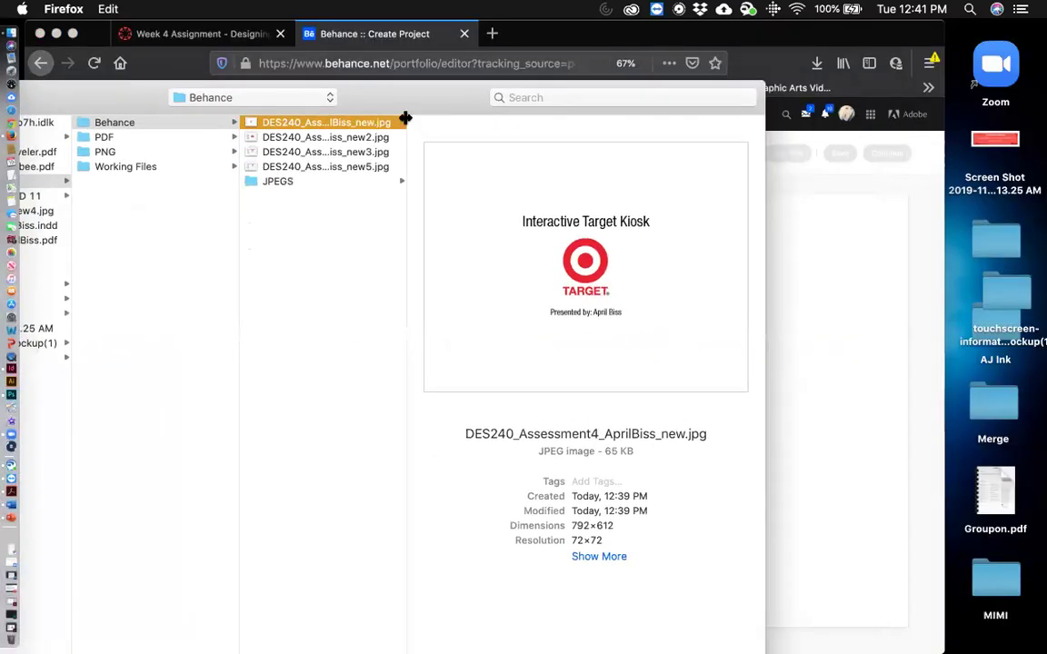
pyautogui.keyDown('shift'); pyautogui.click(367, 168); pyautogui.keyUp('shift')
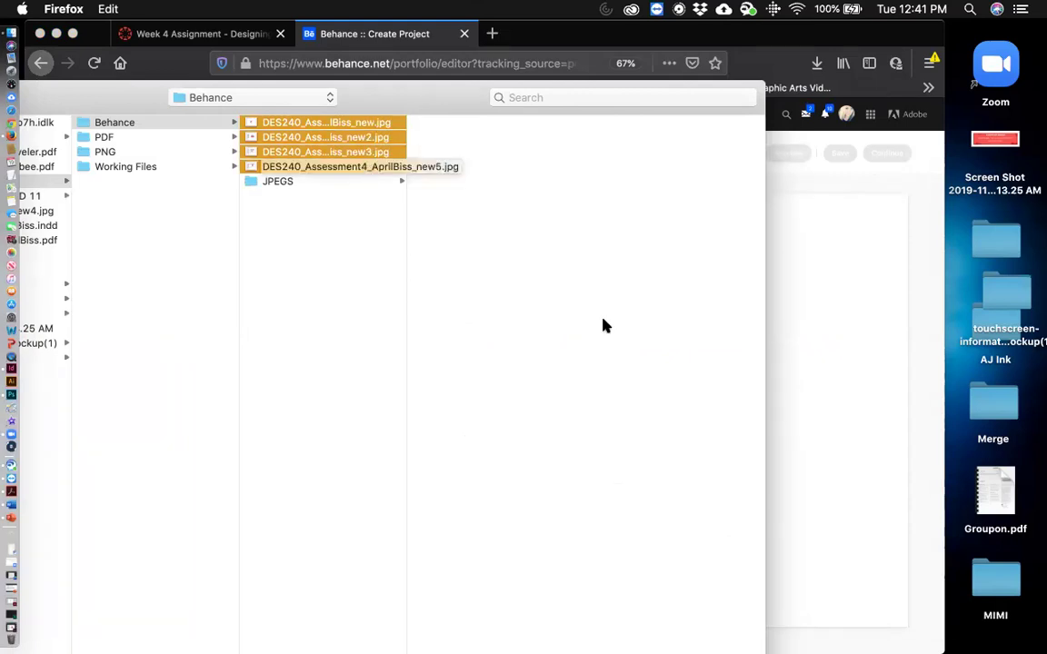
pyautogui.moveTo(449, 105); pyautogui.dragTo(449, 27)
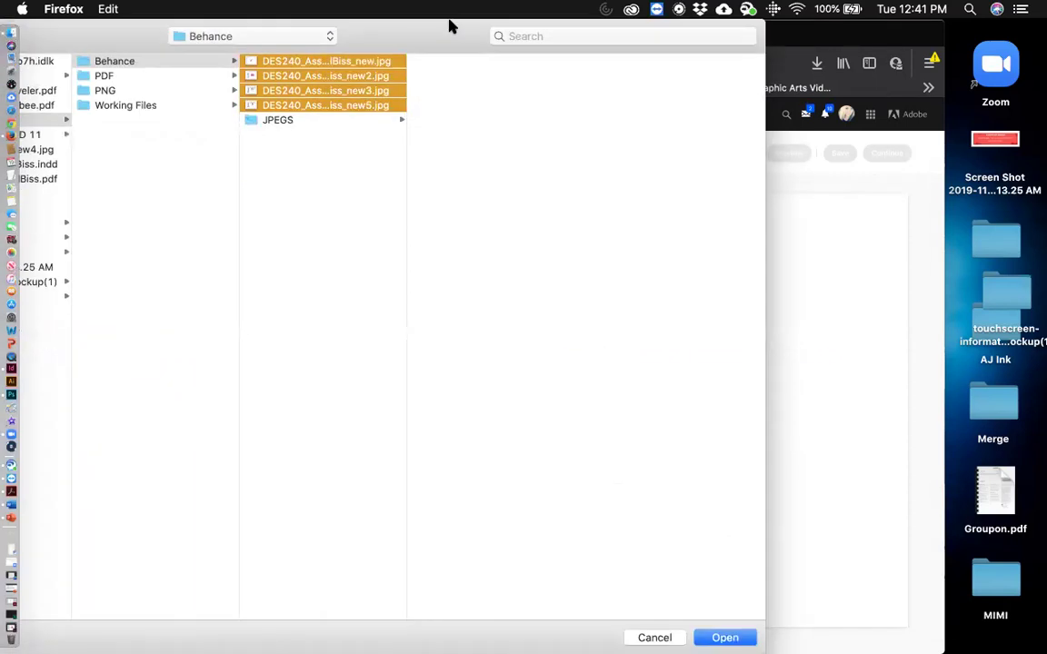
# Step: Check the contents of the JPEGS subfolder and preview each presentation JPEG in the Behance folder
pyautogui.click(304, 122)
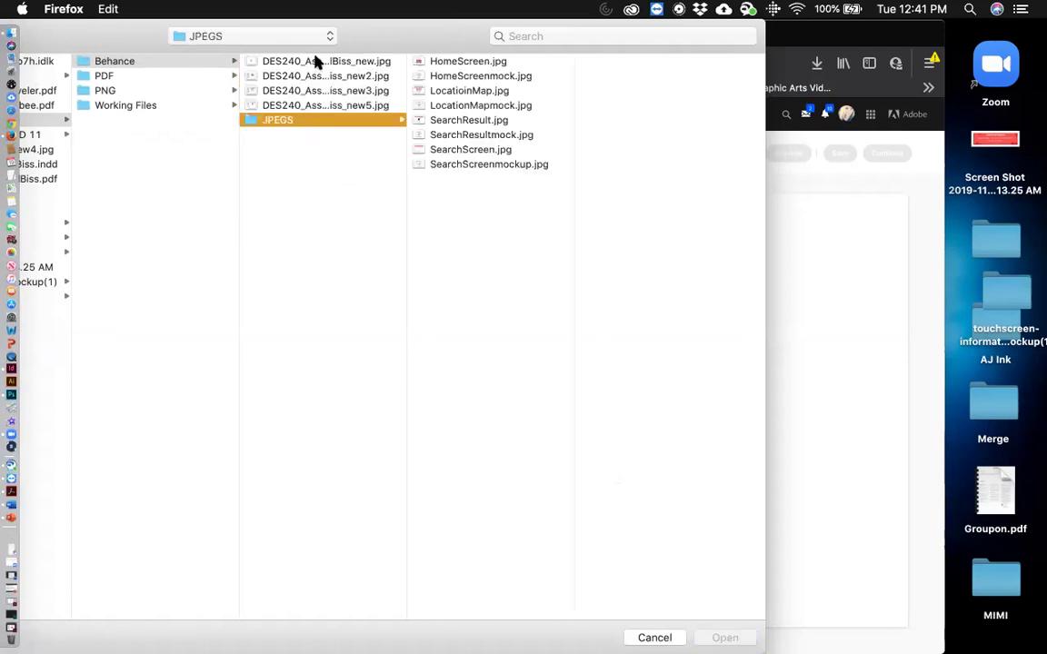
pyautogui.click(315, 60)
pyautogui.press('Down')
pyautogui.press('Down')
pyautogui.press('Down')
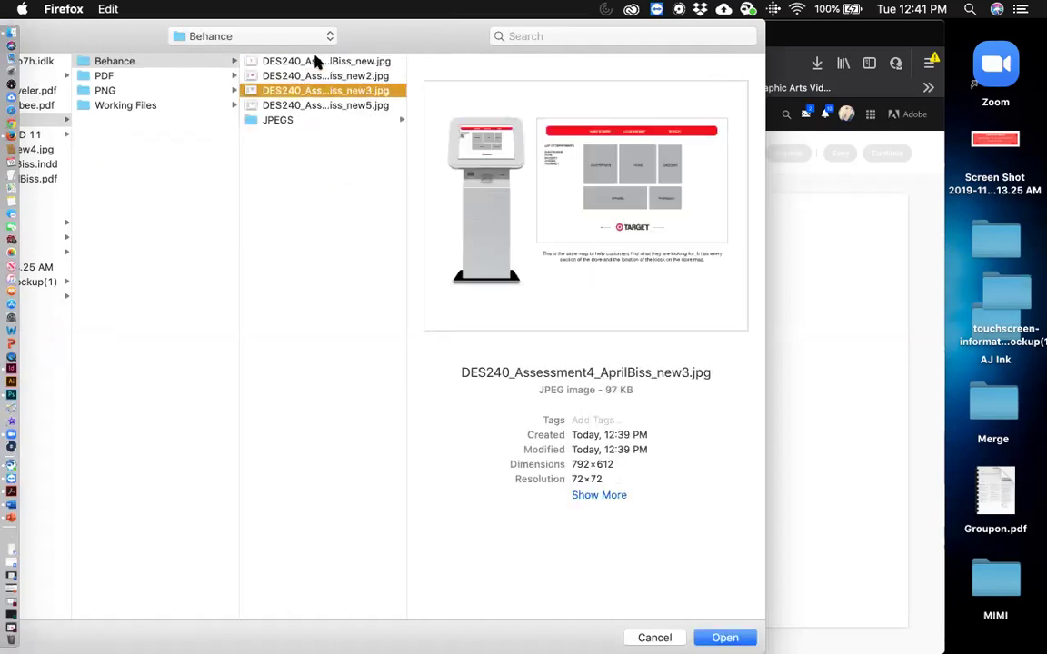
pyautogui.press('Up')
pyautogui.press('Up')
pyautogui.press('Up')
pyautogui.press('Down')
pyautogui.press('Down')
pyautogui.press('Down')
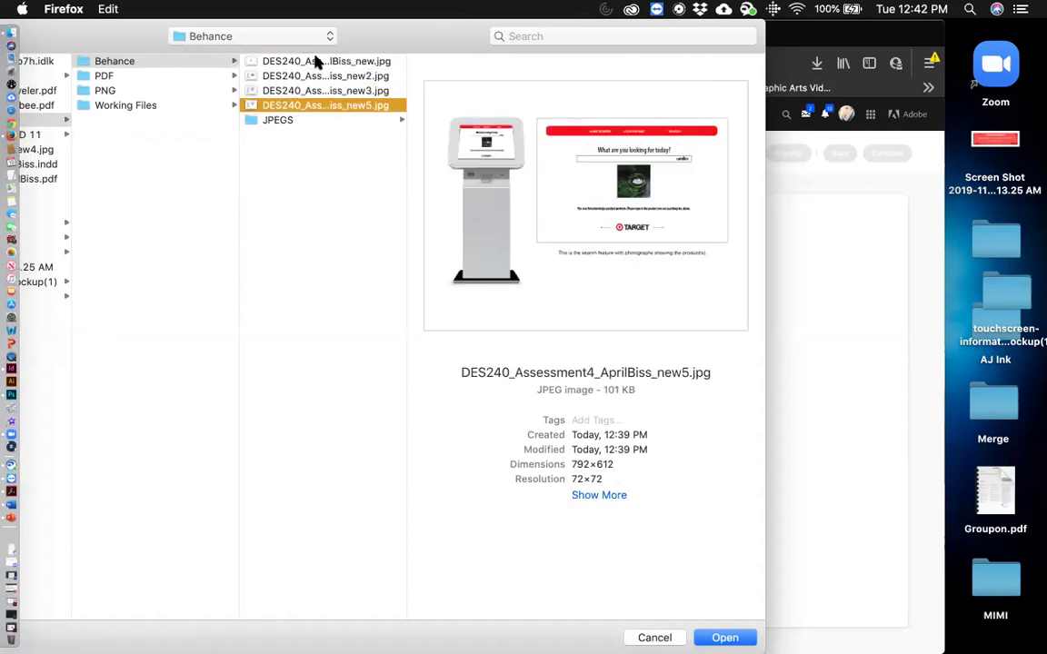
pyautogui.press('Up')
pyautogui.press('Up')
pyautogui.press('Up')
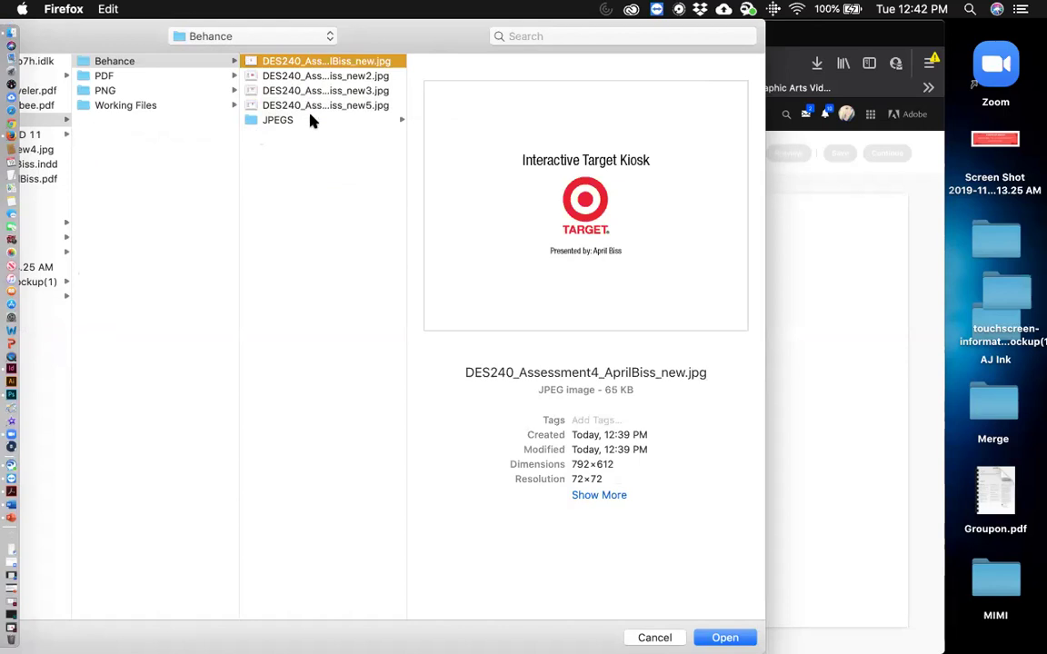
# Step: Switch to InDesign and look through the kiosk presentation's pages to compare them with the exported JPEGs
pyautogui.click(11, 367)
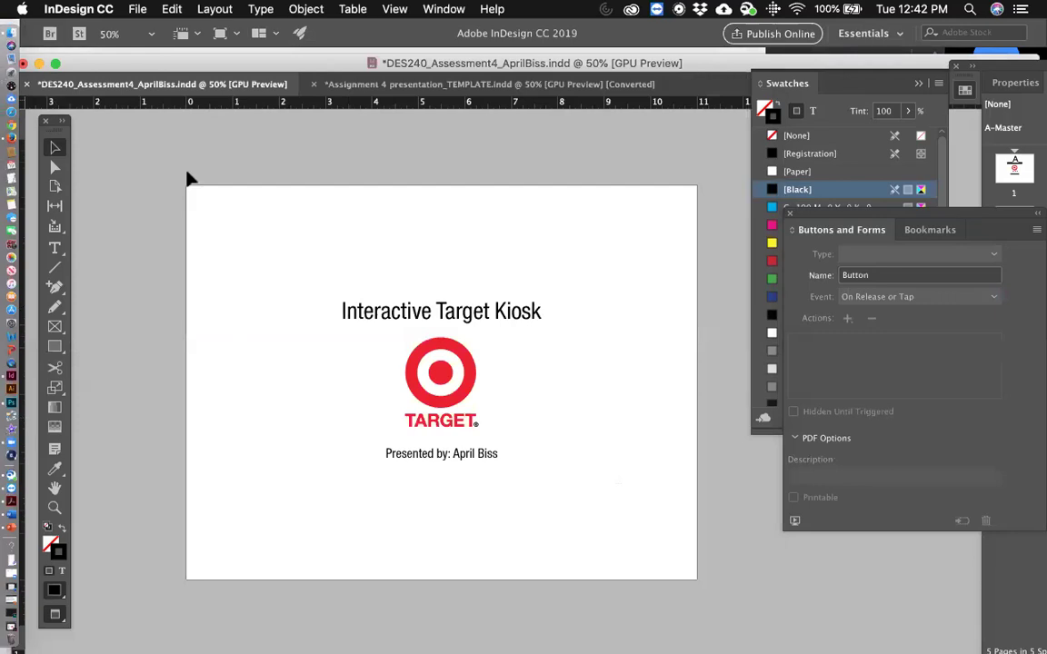
pyautogui.scroll(-20, 298, 311)
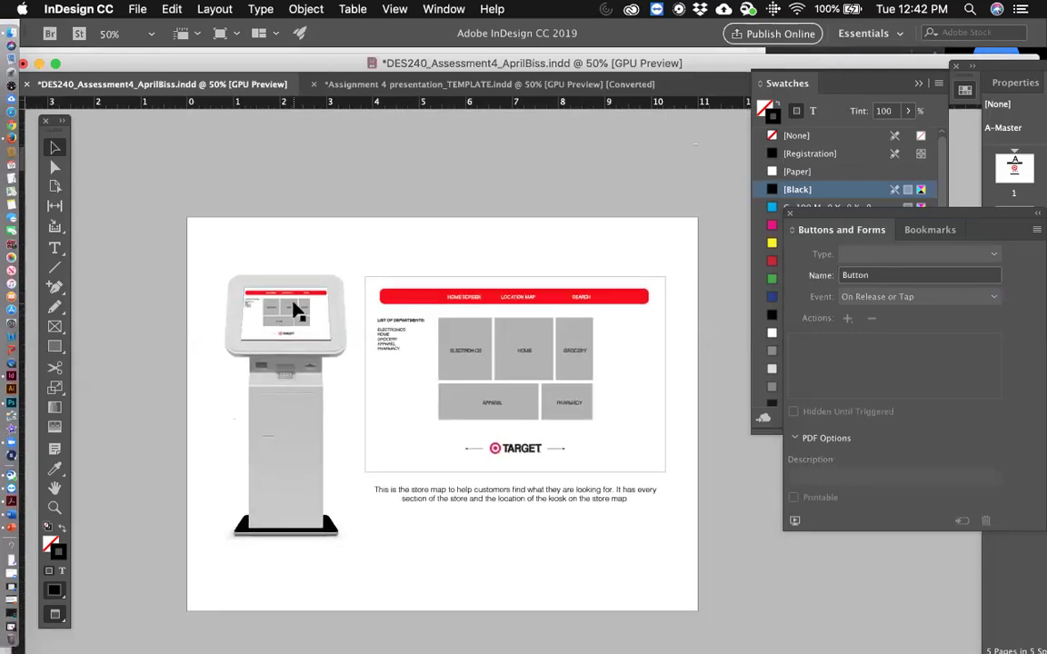
pyautogui.scroll(-5, 298, 312)
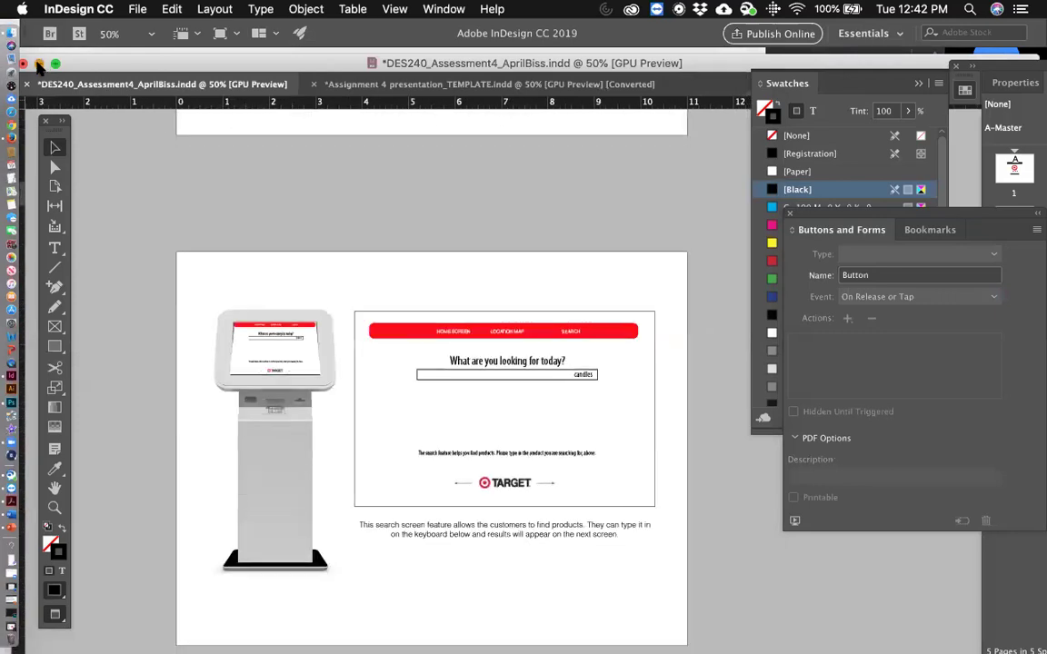
# Step: Cancel the pending file selection in Firefox, and move the new4 JPEG from the desktop into Assign 4's Behance folder in Finder
pyautogui.click(39, 64)
pyautogui.click(70, 34)
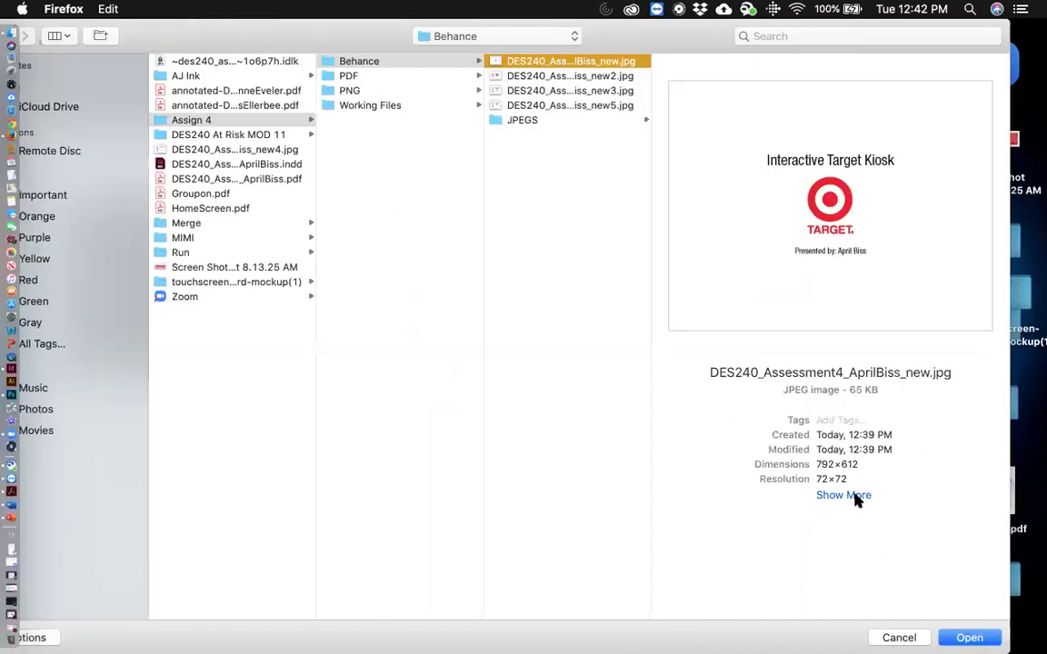
pyautogui.click(874, 638)
pyautogui.click(56, 34)
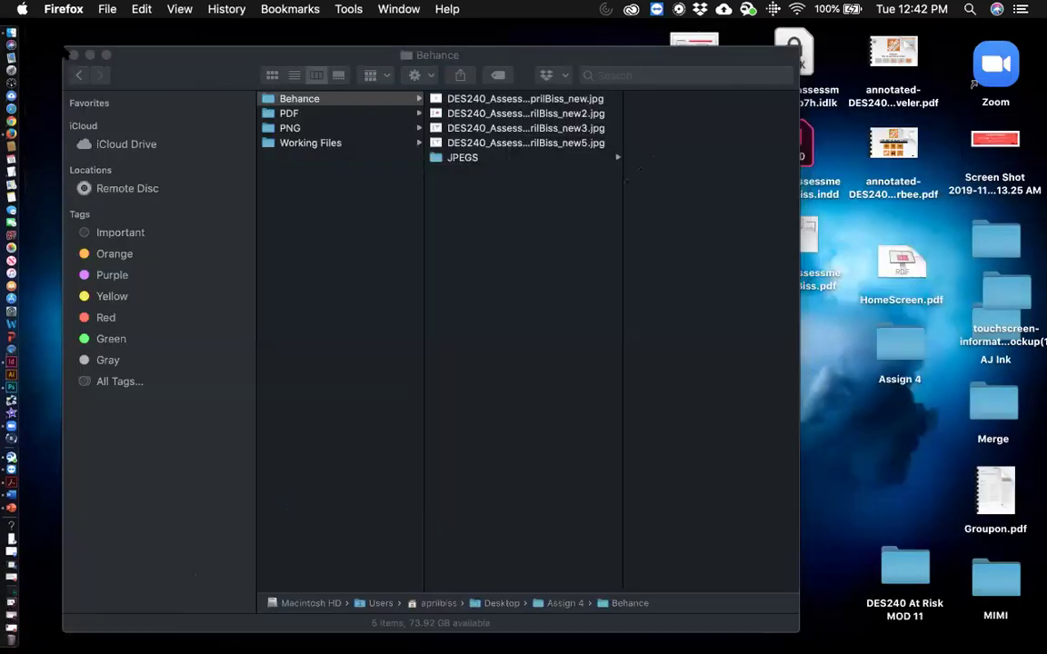
pyautogui.click(139, 55)
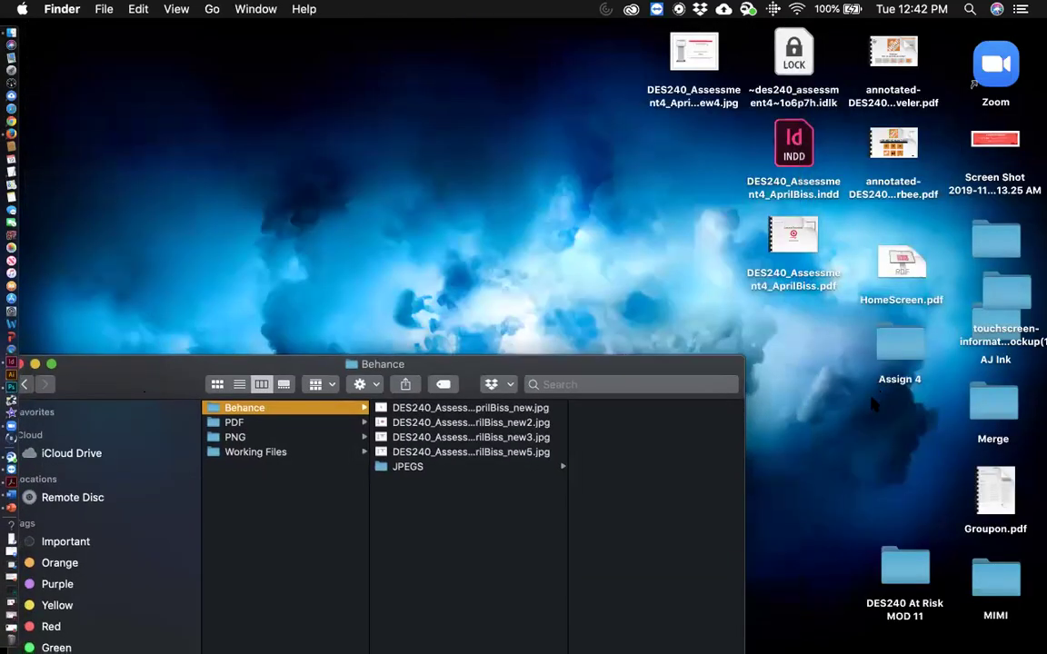
pyautogui.moveTo(693, 53); pyautogui.dragTo(375, 402)
pyautogui.moveTo(324, 365); pyautogui.dragTo(411, 77)
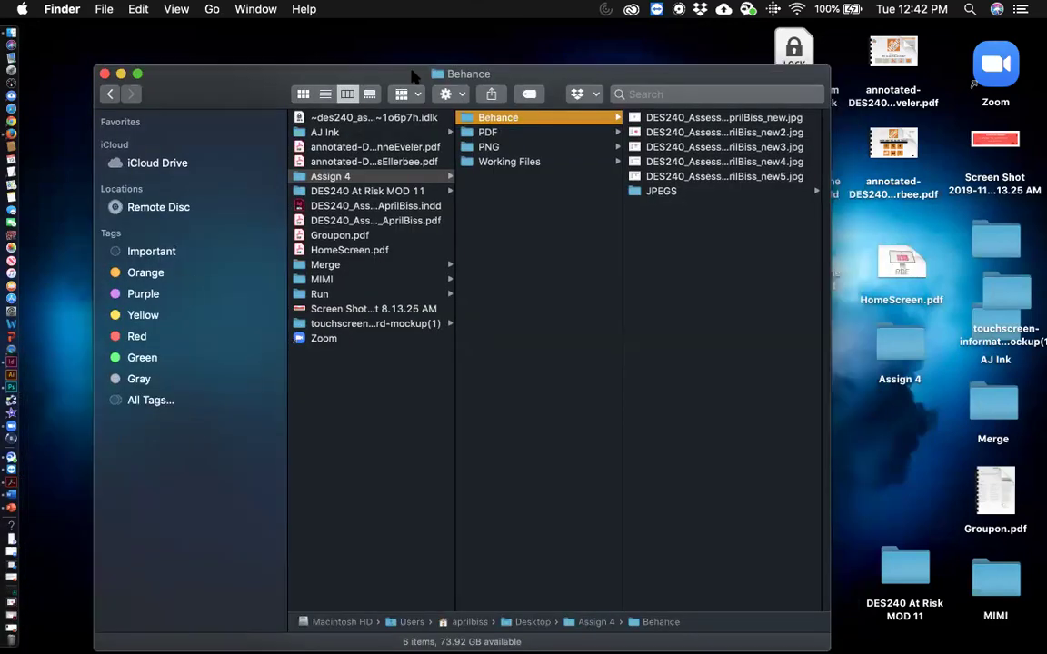
# Step: Switch to Firefox and upload all five presentation JPEGs from Assign 4's Behance folder to the project
pyautogui.click(11, 120)
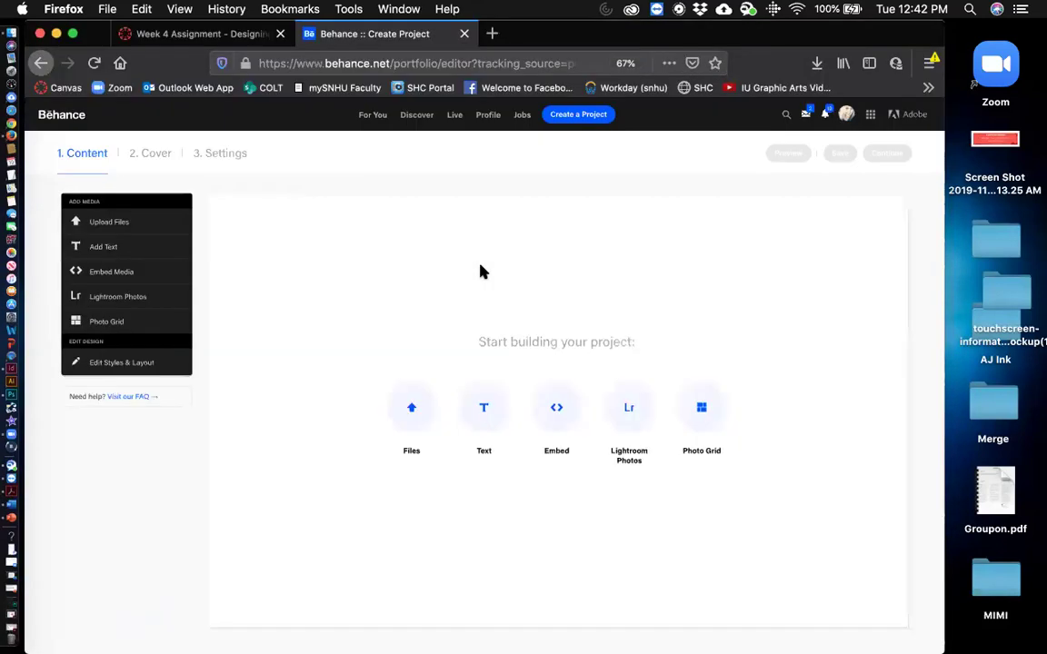
pyautogui.click(430, 413)
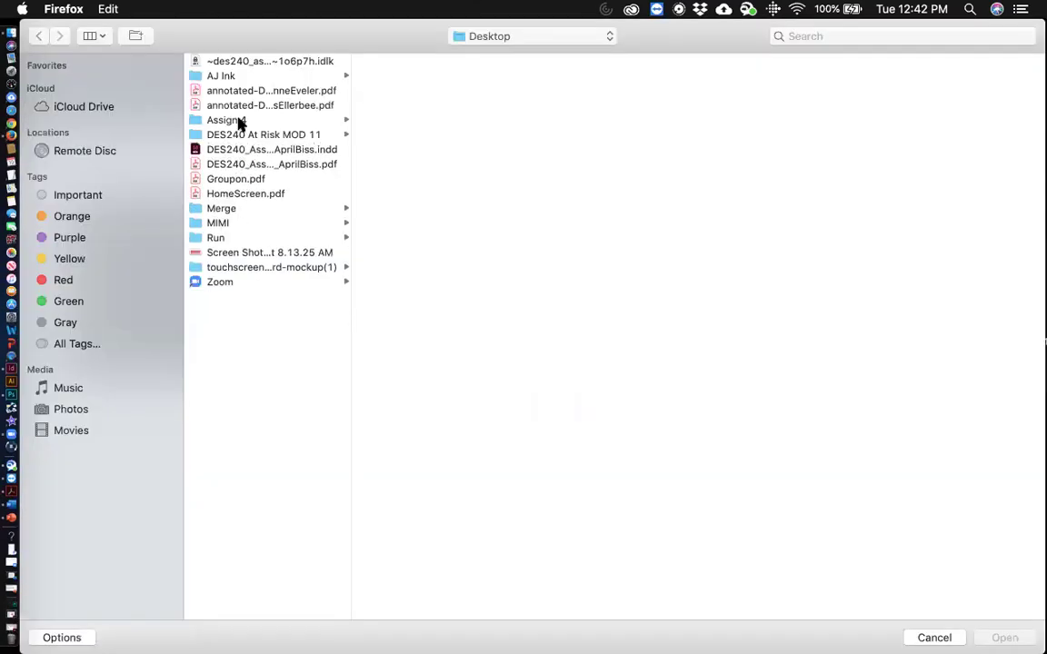
pyautogui.click(238, 120)
pyautogui.click(416, 106)
pyautogui.click(400, 61)
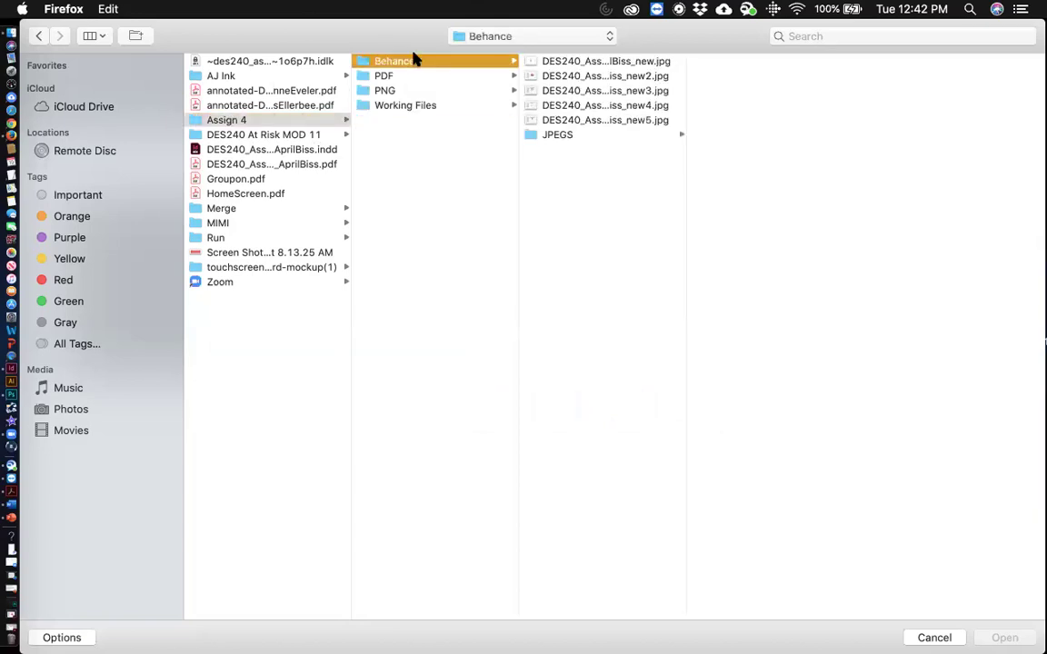
pyautogui.click(596, 61)
pyautogui.keyDown('shift'); pyautogui.click(595, 122); pyautogui.keyUp('shift')
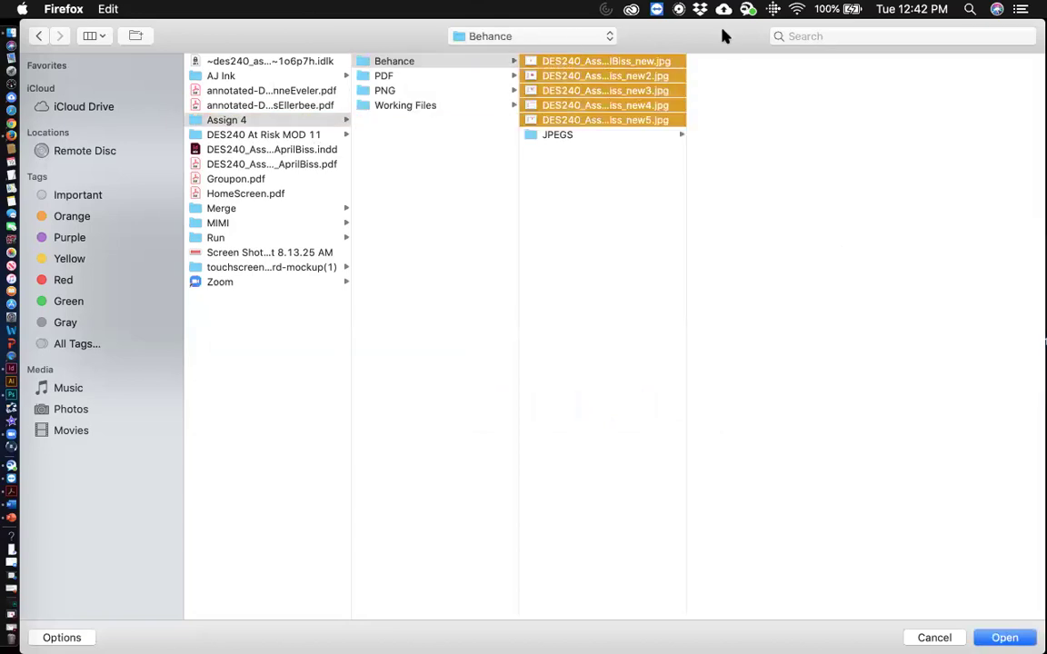
pyautogui.moveTo(718, 32); pyautogui.dragTo(394, 33)
pyautogui.click(680, 638)
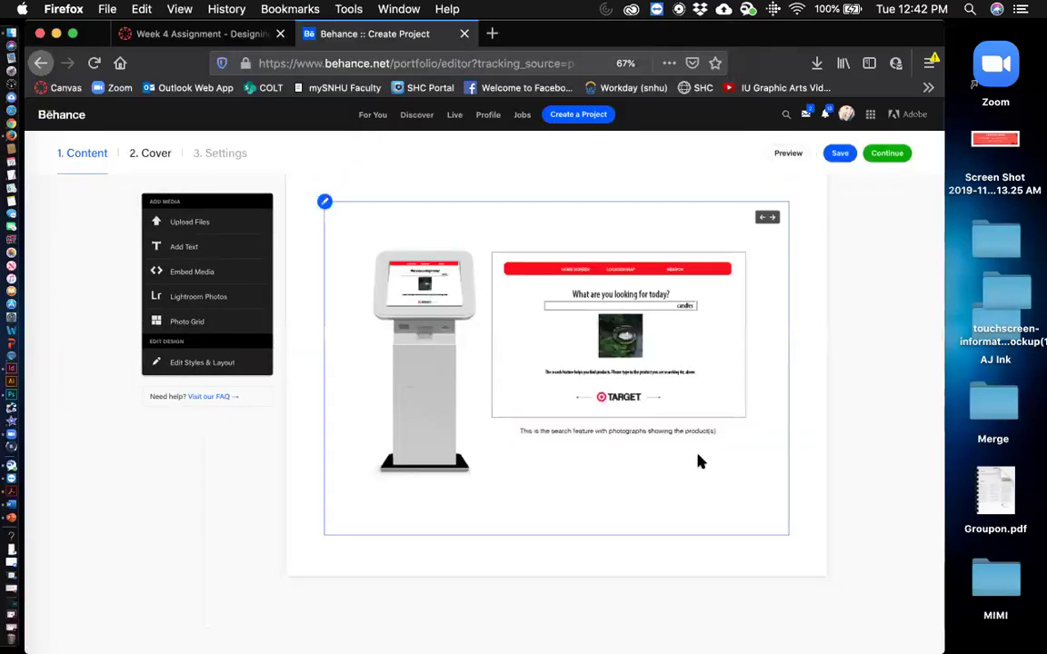
# Step: Look over the uploaded presentation images in the project from the title page to the search screens
pyautogui.scroll(-5, 699, 461)
pyautogui.scroll(-5, 700, 461)
pyautogui.scroll(10, 700, 461)
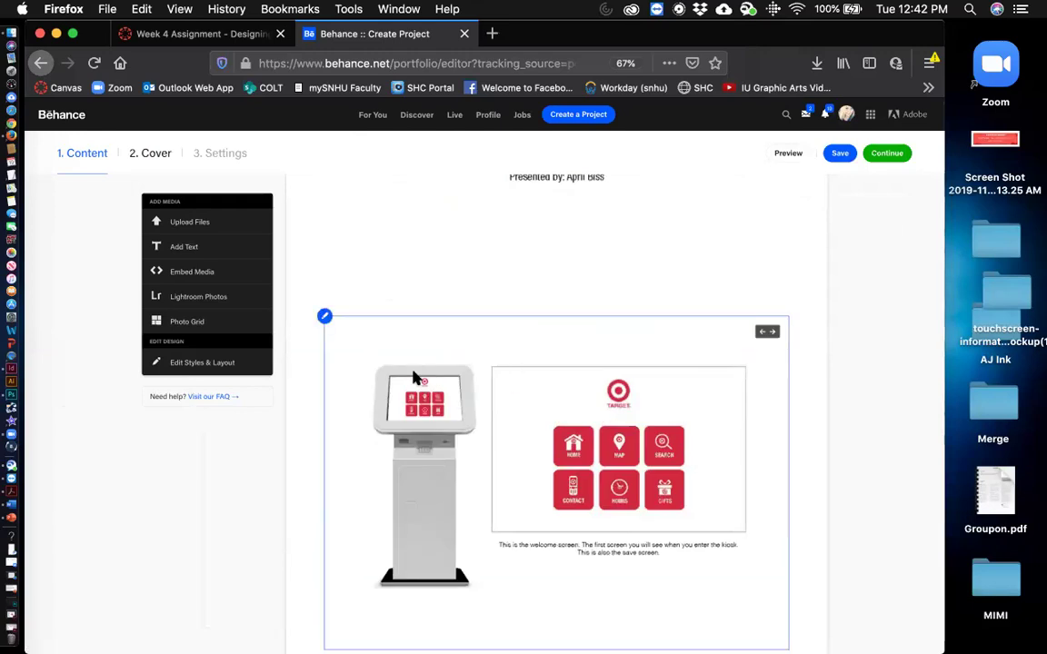
pyautogui.click(324, 318)
pyautogui.scroll(3, 598, 348)
pyautogui.scroll(-5, 564, 325)
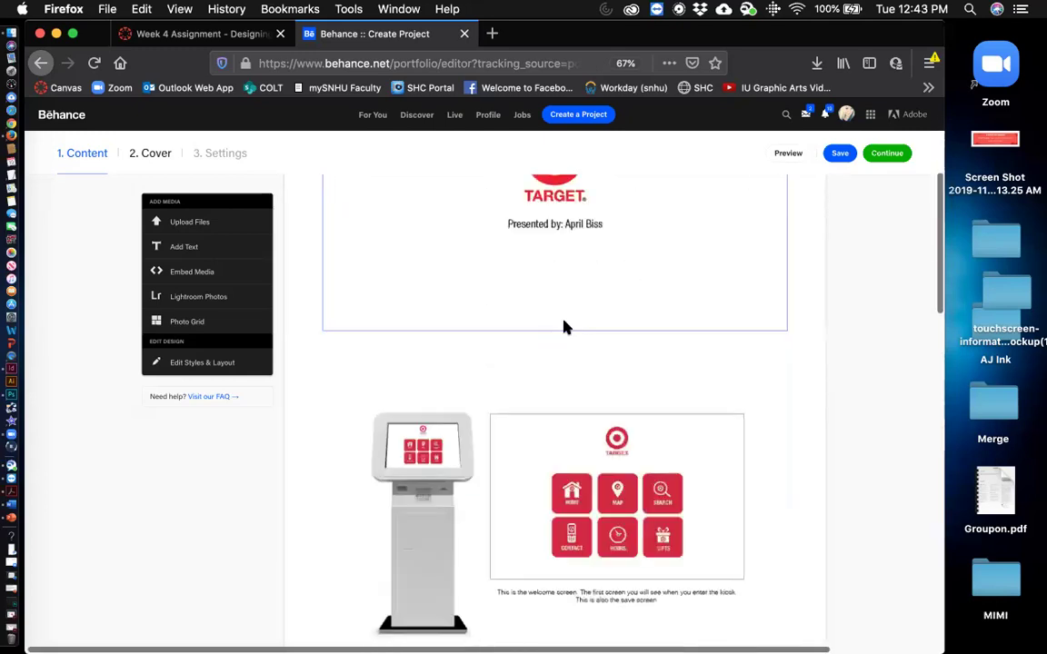
pyautogui.scroll(-3, 564, 328)
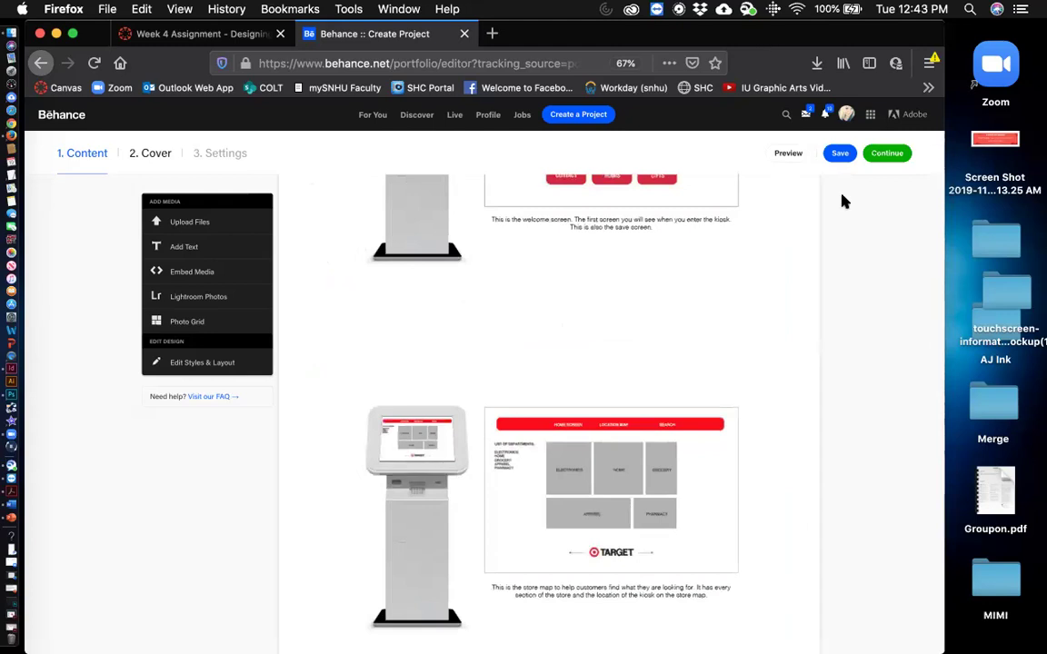
# Step: Save the project and continue to its cover image settings
pyautogui.click(836, 156)
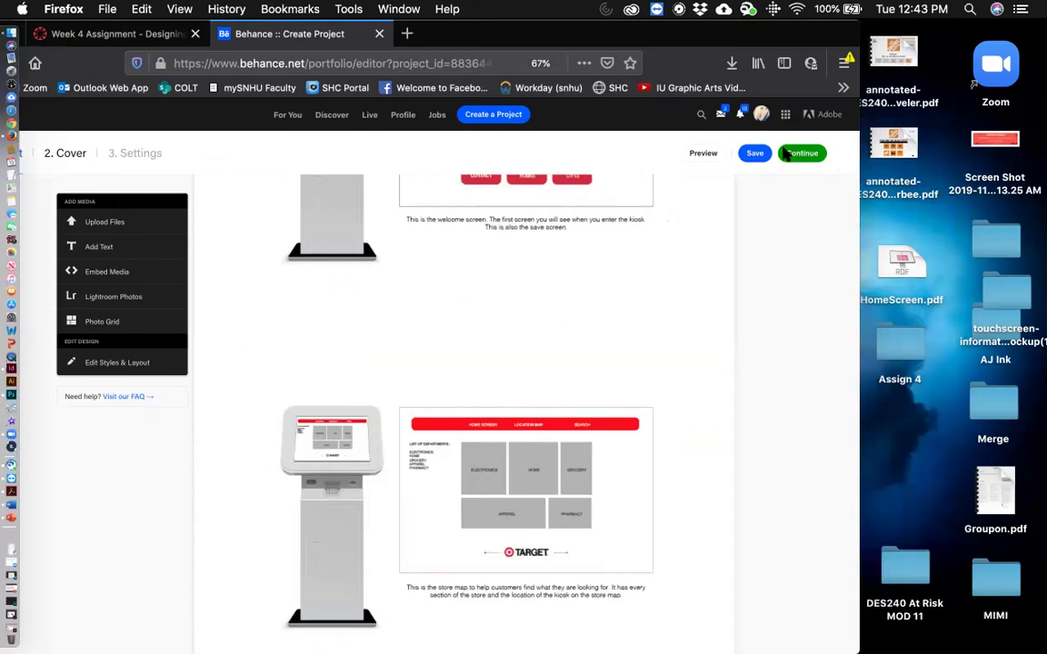
pyautogui.click(787, 155)
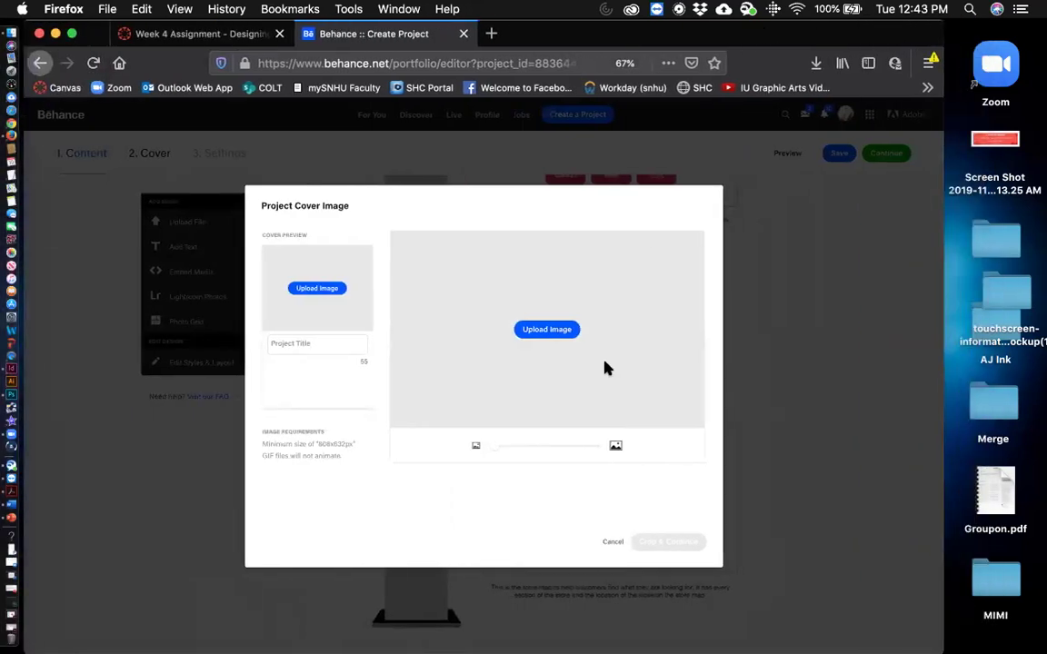
# Step: Try to upload the title-page JPEG from the Behance folder as the project cover image
pyautogui.click(526, 333)
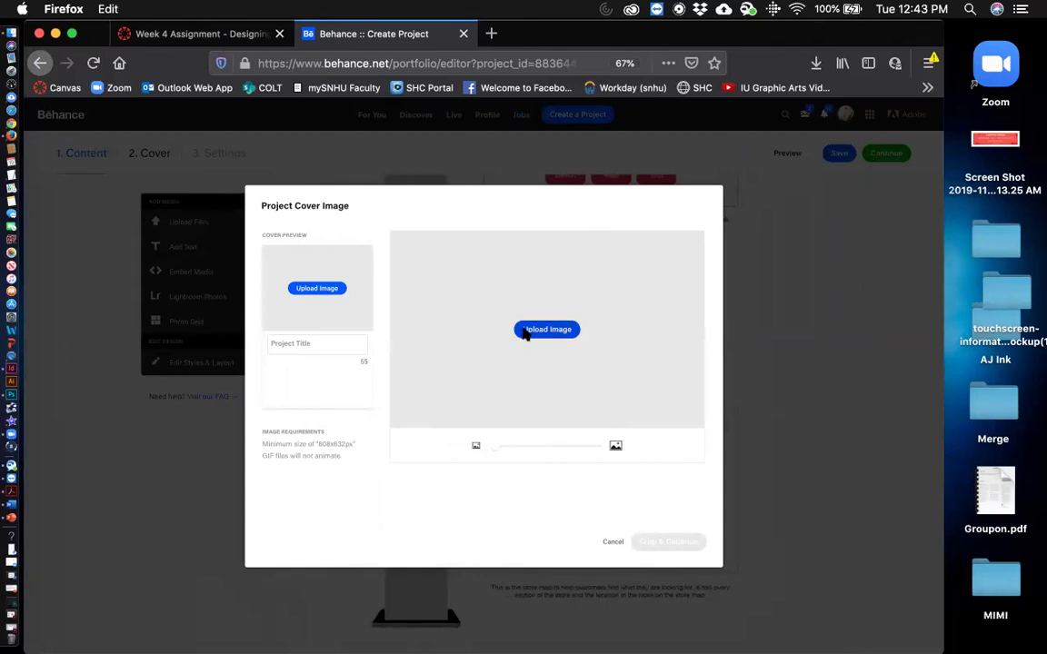
pyautogui.click(259, 58)
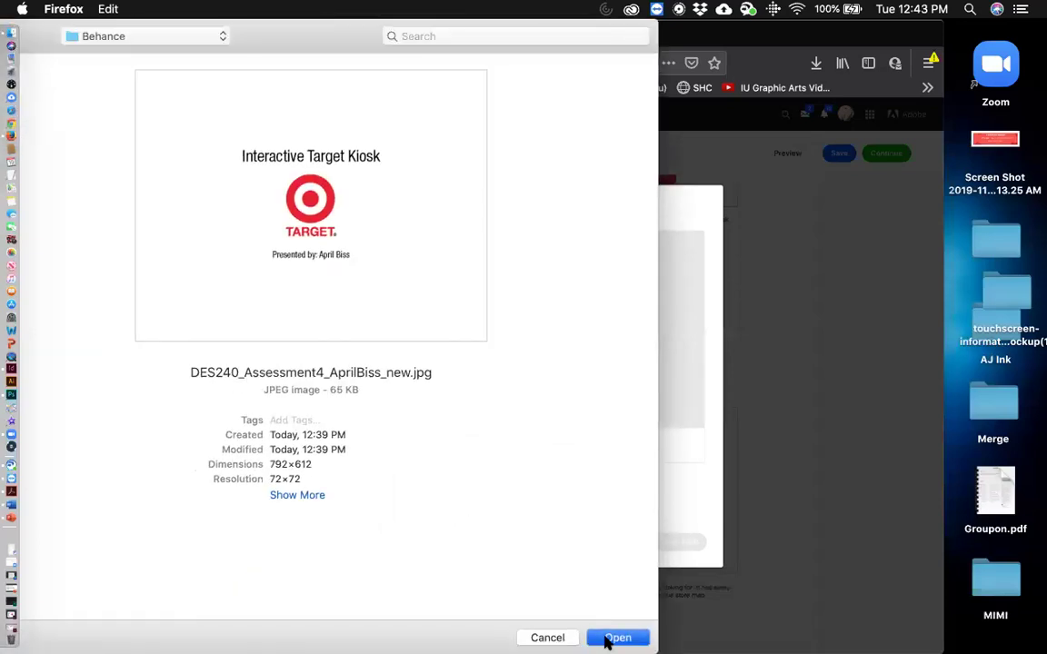
pyautogui.click(606, 638)
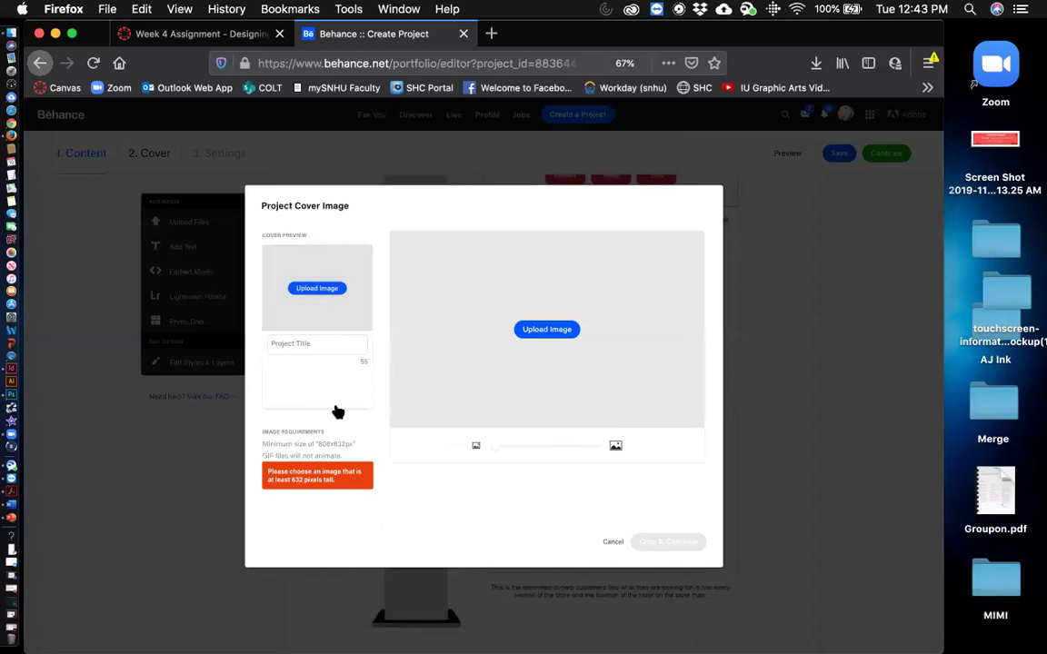
# Step: Switch to Finder and preview HomeScreen.jpg in the Behance folder's JPEGS subfolder
pyautogui.moveTo(736, 27); pyautogui.dragTo(732, 213)
pyautogui.click(700, 198)
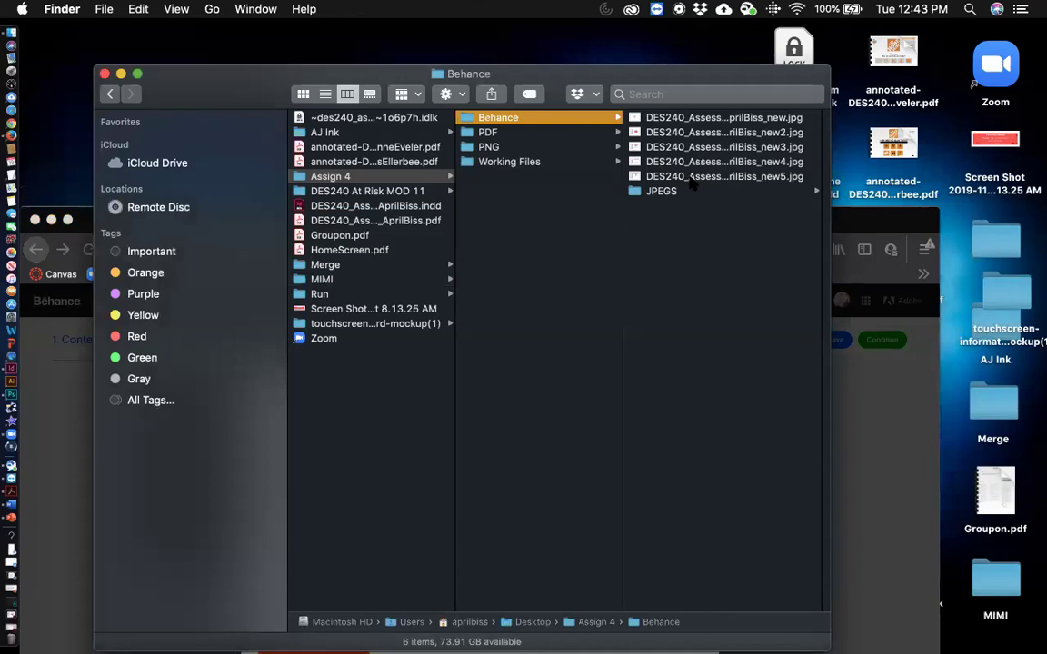
pyautogui.click(675, 192)
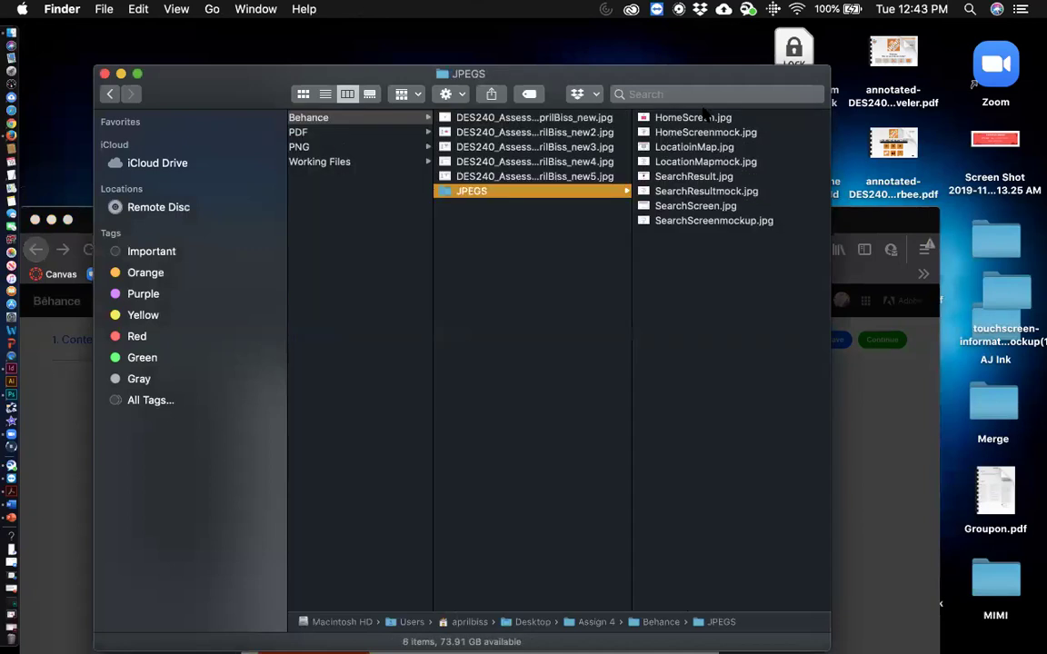
pyautogui.click(696, 107)
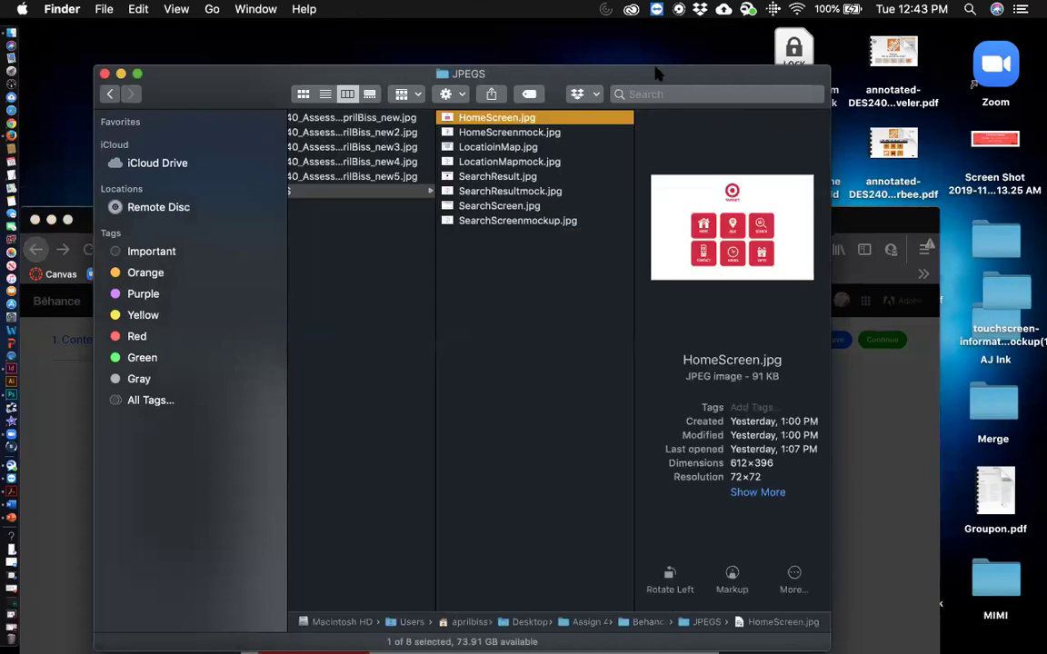
# Step: Switch back to Firefox and try to upload HomeScreen.jpg from the JPEGS subfolder as the project cover image
pyautogui.click(47, 409)
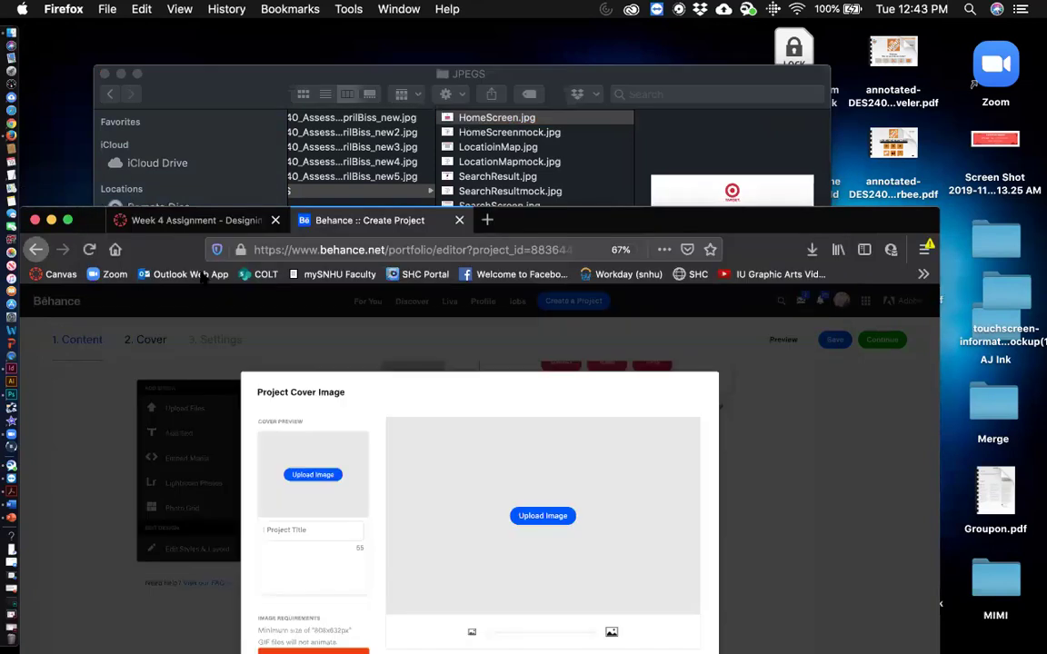
pyautogui.click(542, 245)
pyautogui.moveTo(526, 220); pyautogui.dragTo(499, 7)
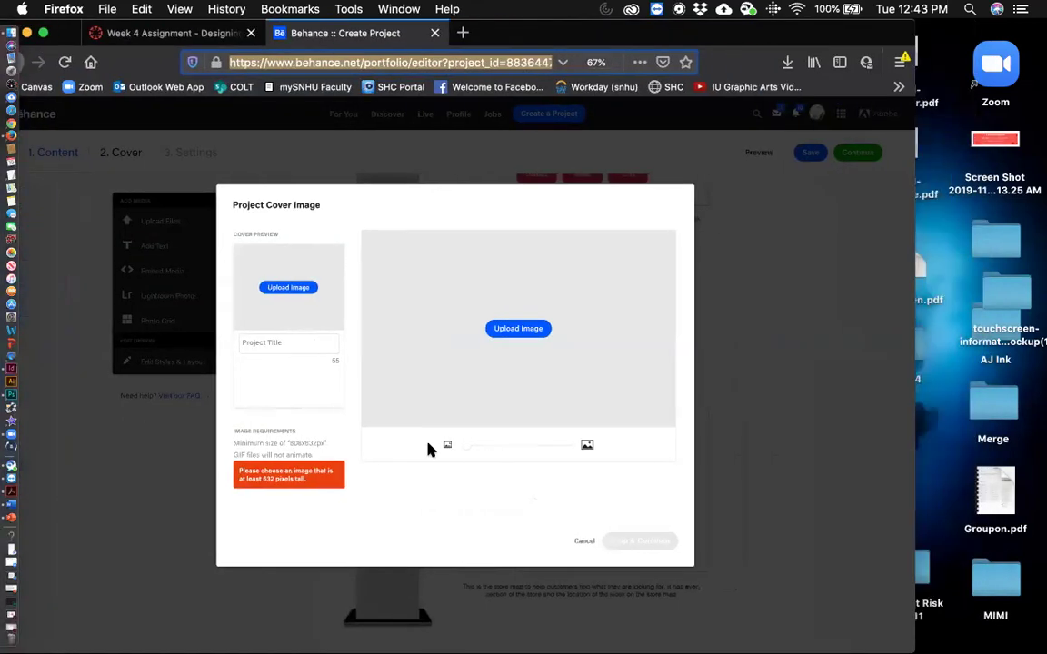
pyautogui.click(508, 330)
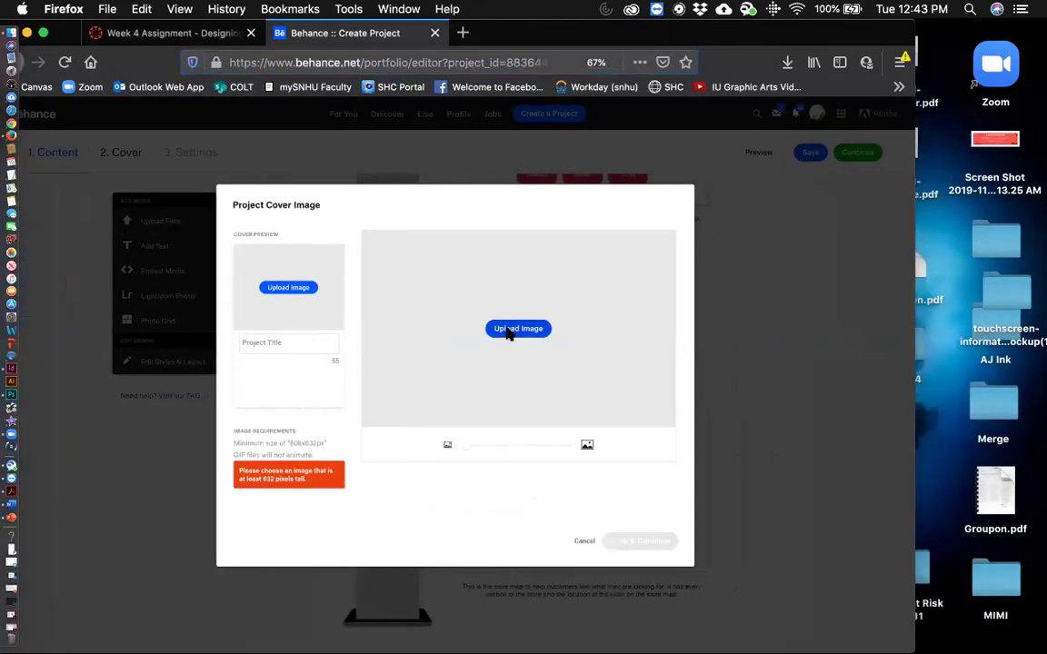
pyautogui.moveTo(173, 28); pyautogui.dragTo(173, 204)
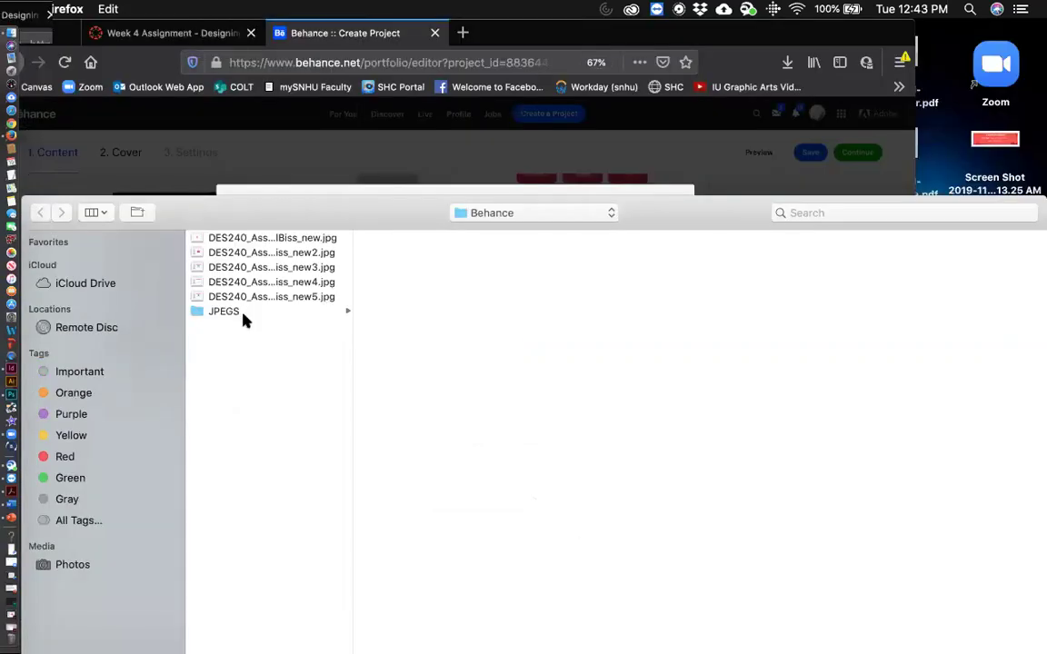
pyautogui.click(242, 312)
pyautogui.click(421, 237)
pyautogui.moveTo(360, 210); pyautogui.dragTo(42, 32)
pyautogui.click(672, 636)
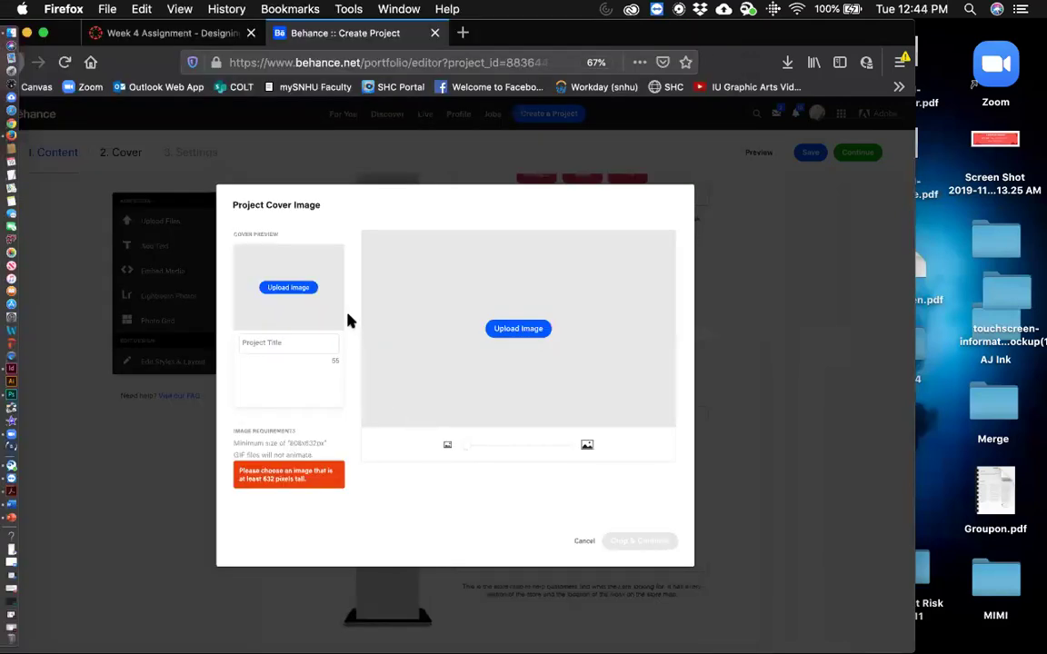
# Step: Reopen the cover image selection, check the dimensions of HomeScreen.jpg, and cancel the selection
pyautogui.click(517, 328)
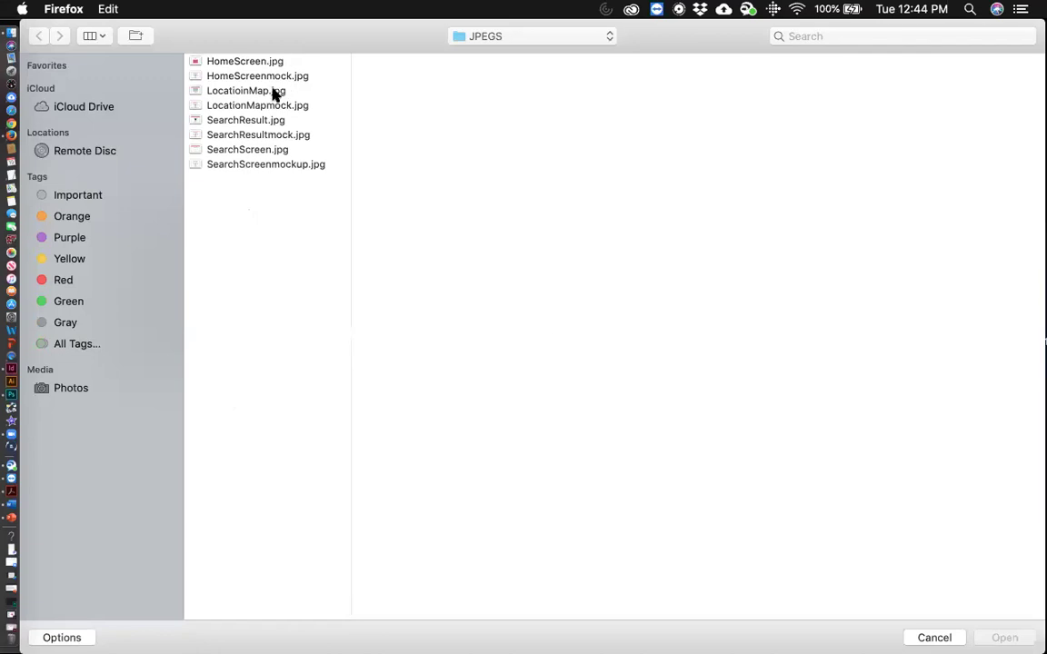
pyautogui.click(275, 92)
pyautogui.click(254, 62)
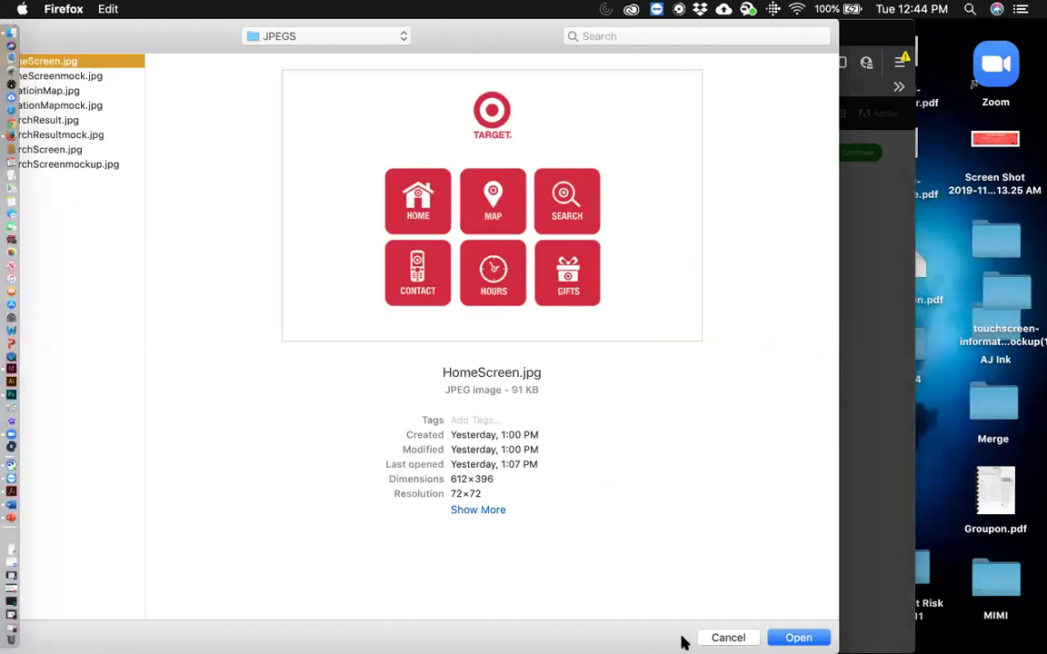
pyautogui.click(707, 636)
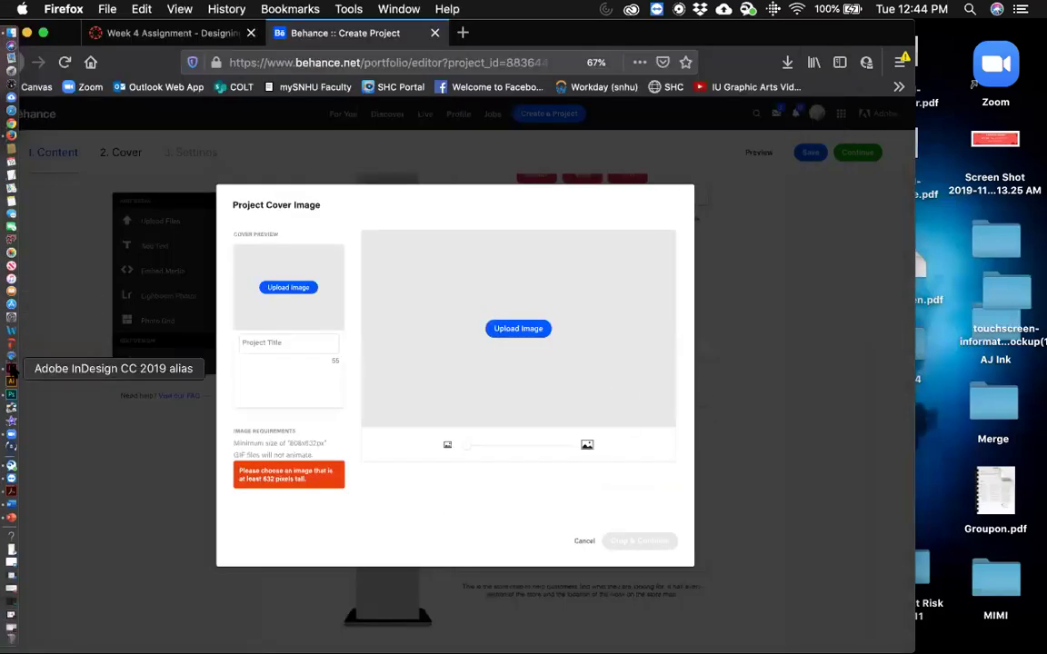
# Step: Switch to InDesign and capture a screenshot of the Interactive Target Kiosk title page
pyautogui.click(11, 368)
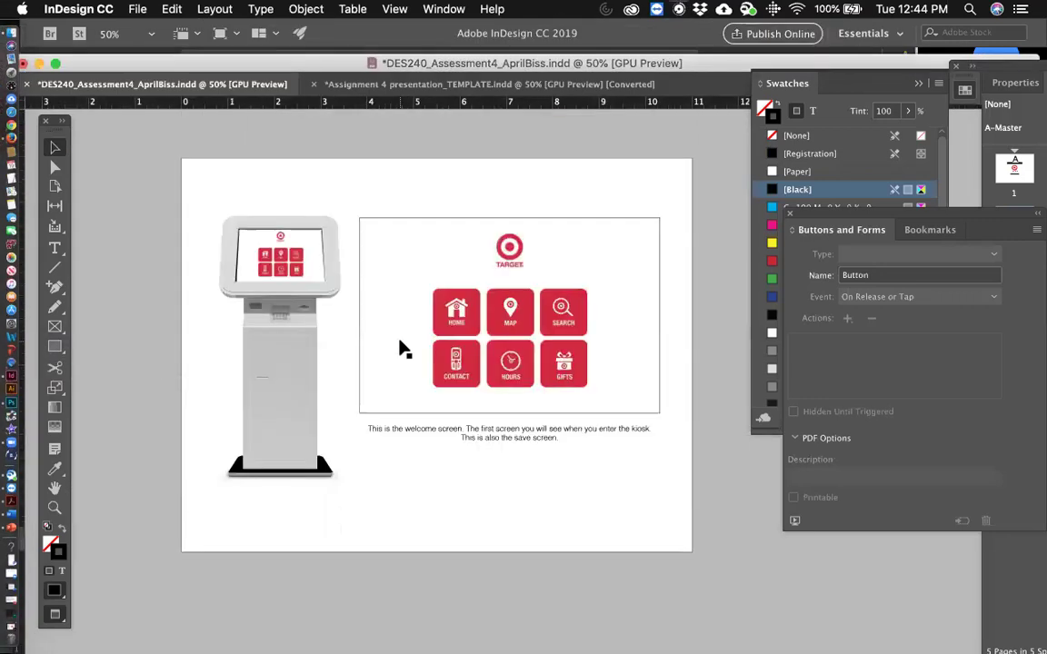
pyautogui.scroll(10, 399, 348)
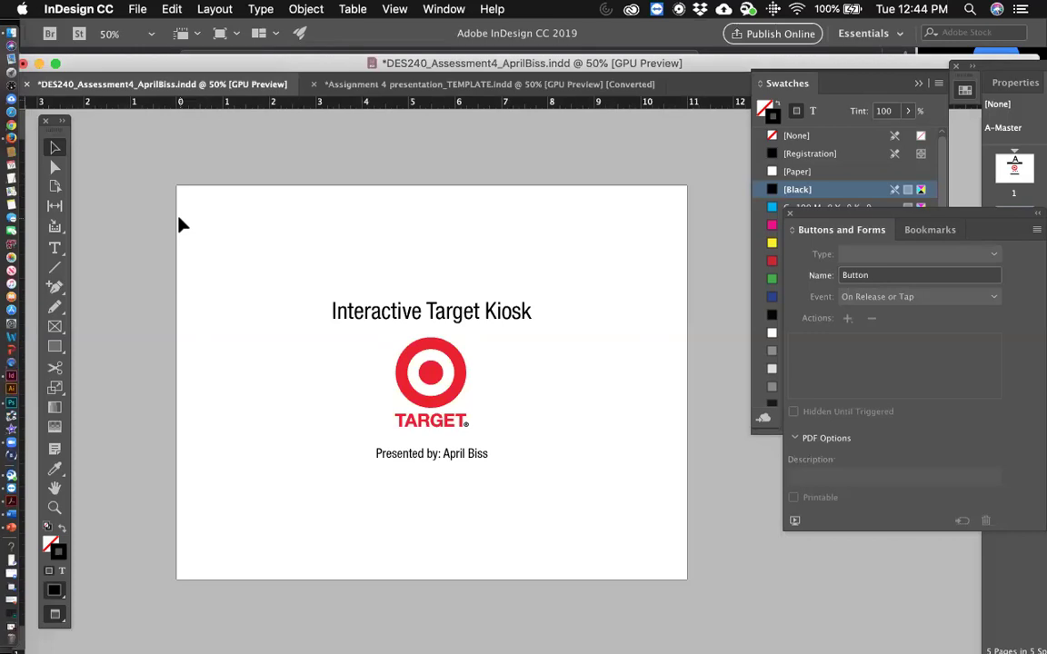
pyautogui.moveTo(368, 331); pyautogui.dragTo(564, 496)
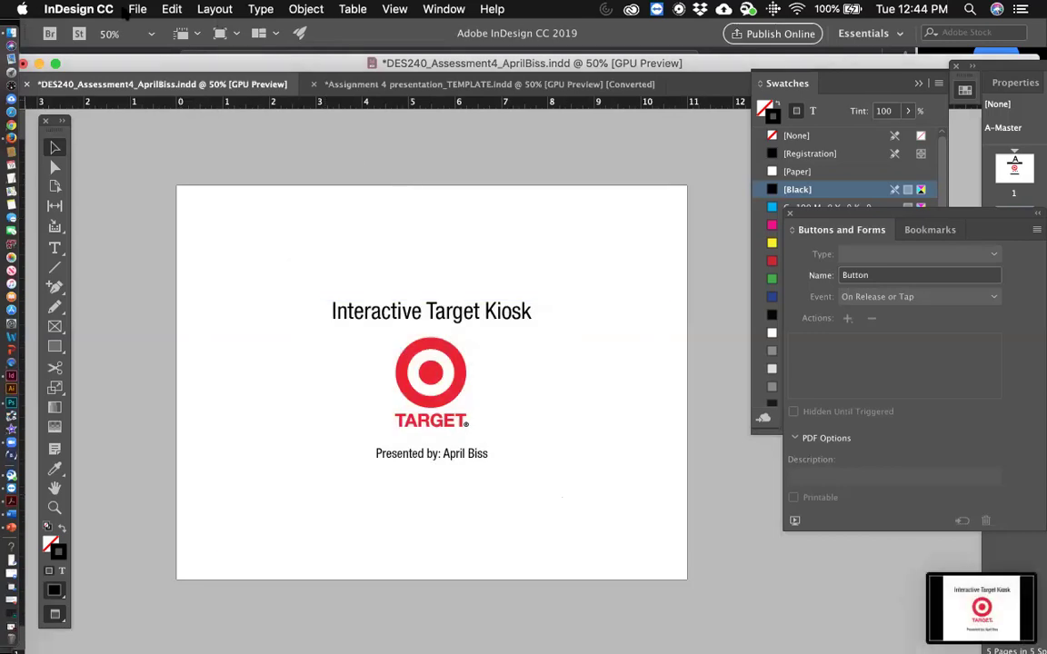
# Step: Switch back to Firefox and try to upload Screen Shot 2019-11-19 at 12.44.24 PM from the Desktop as the project cover image
pyautogui.click(11, 134)
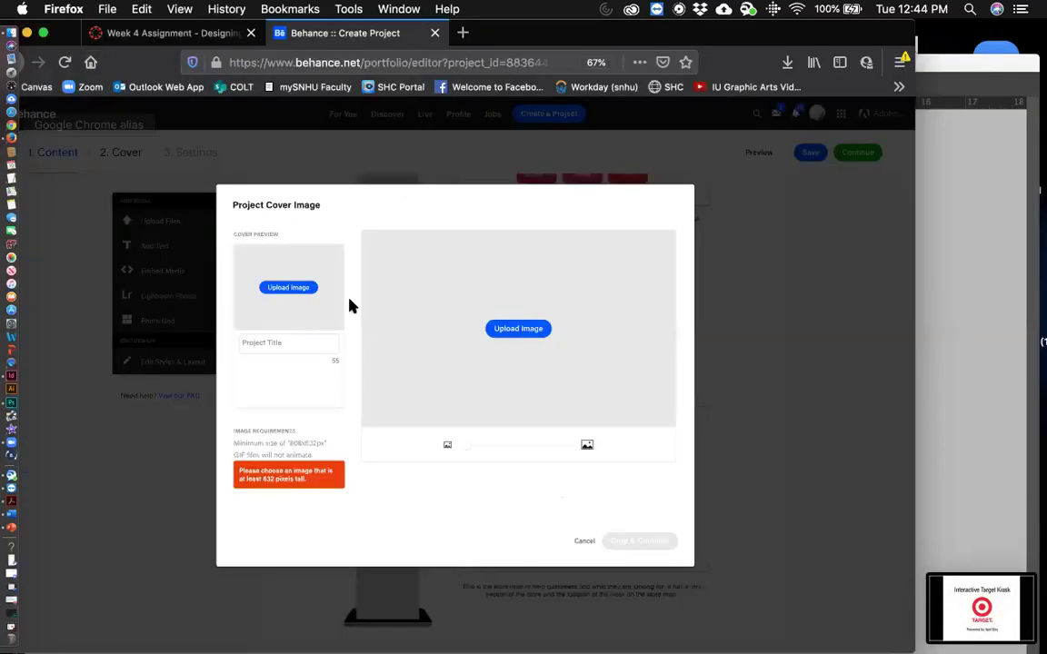
pyautogui.click(298, 291)
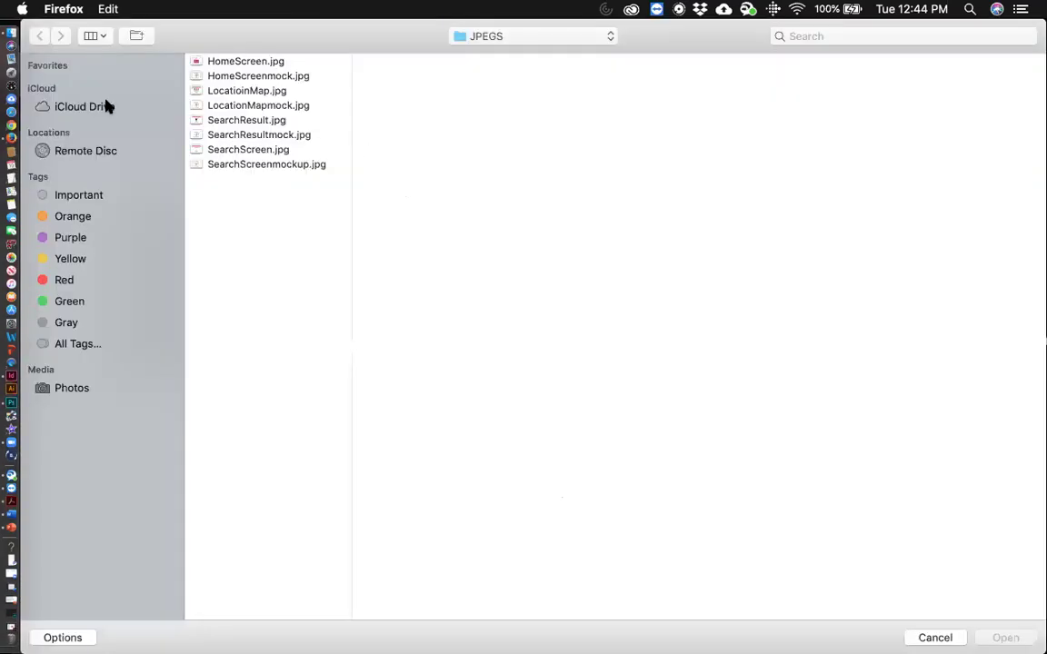
pyautogui.click(463, 42)
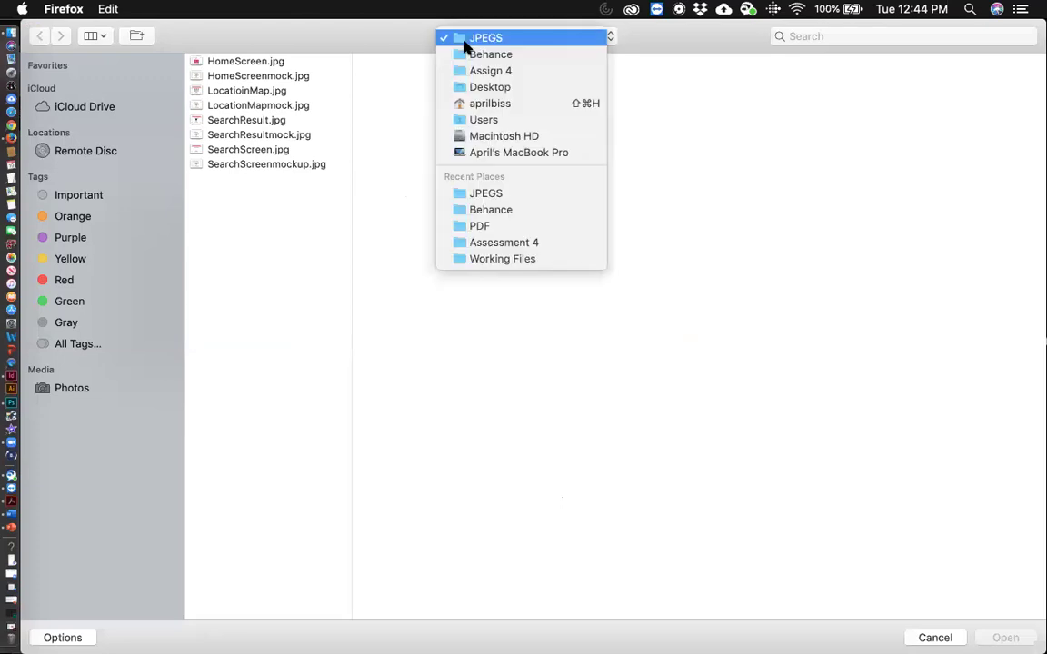
pyautogui.click(467, 102)
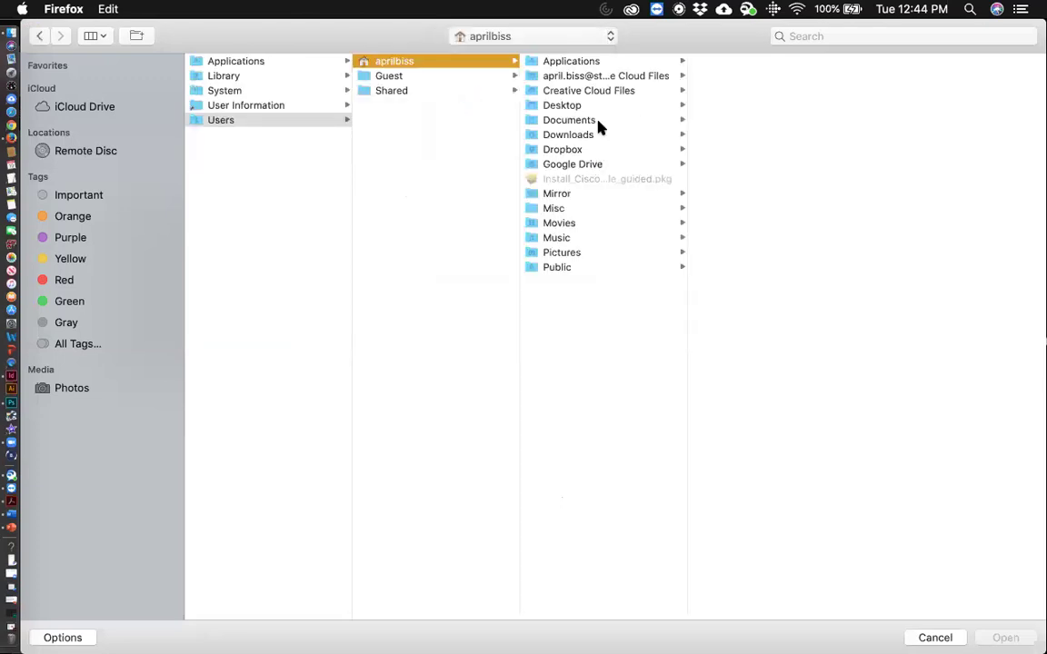
pyautogui.click(584, 104)
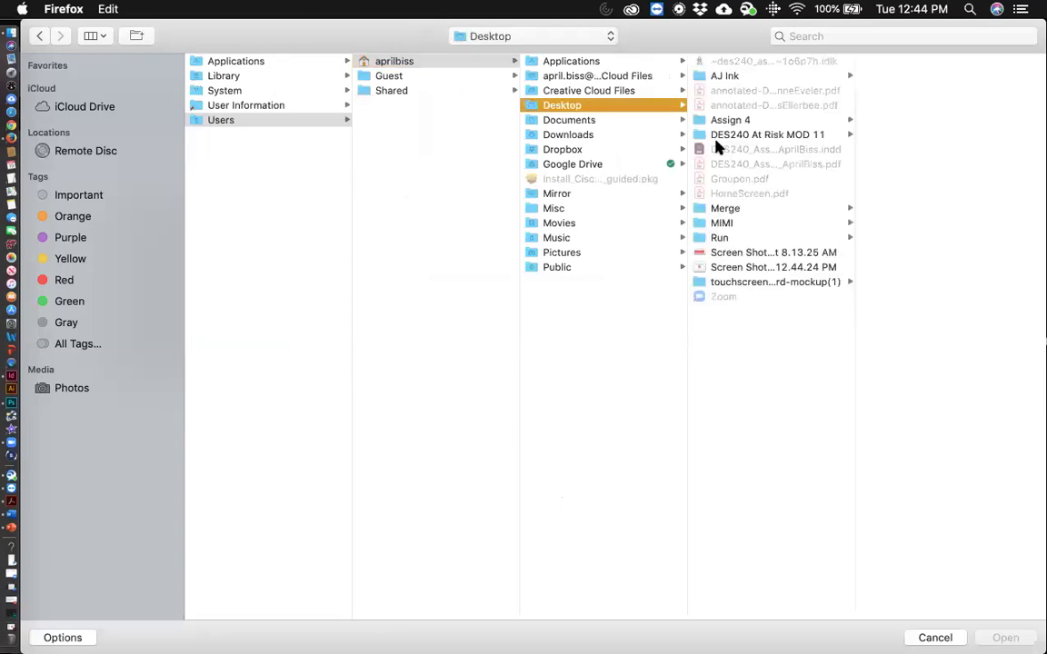
pyautogui.click(740, 268)
pyautogui.moveTo(750, 45); pyautogui.dragTo(432, 37)
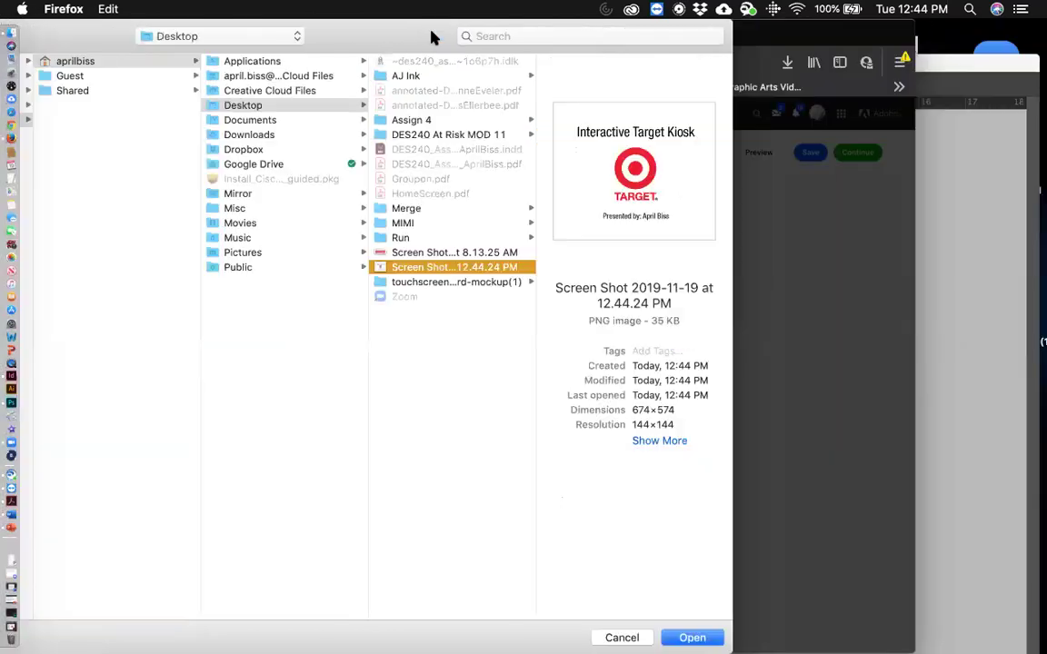
pyautogui.click(684, 636)
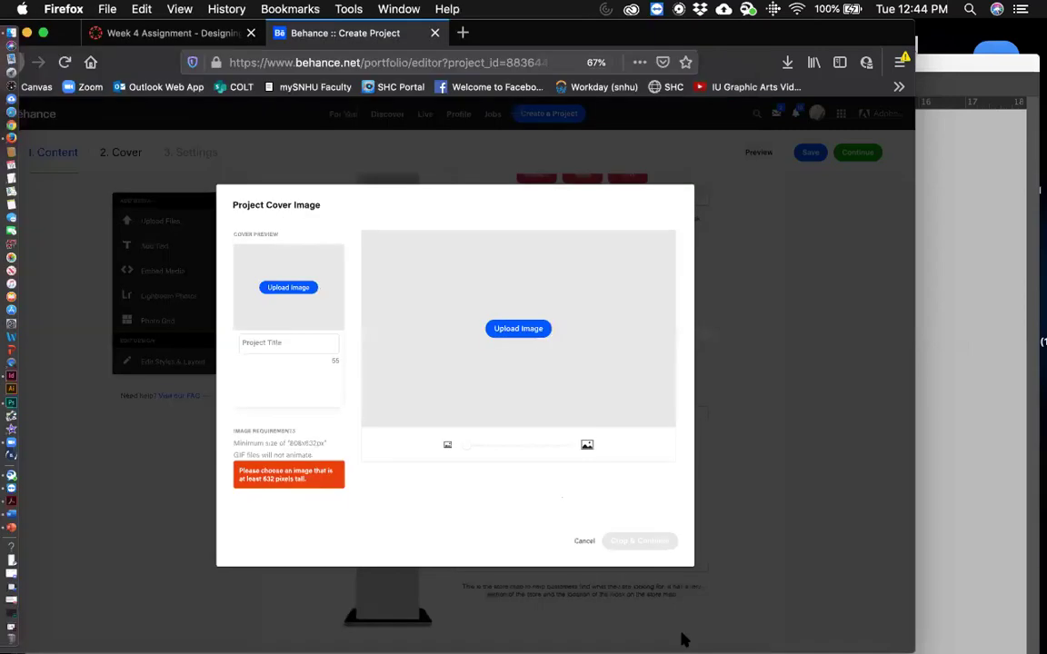
pyautogui.click(582, 543)
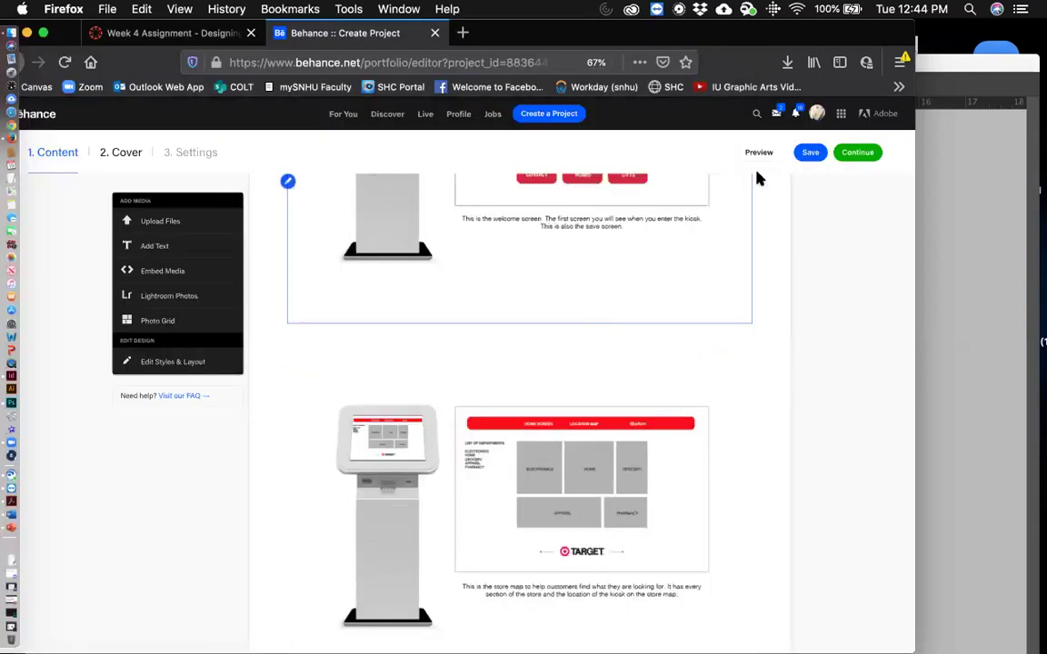
# Step: Reopen the project cover settings and enter DES240 Target Kiosk Screens as the project title
pyautogui.click(843, 153)
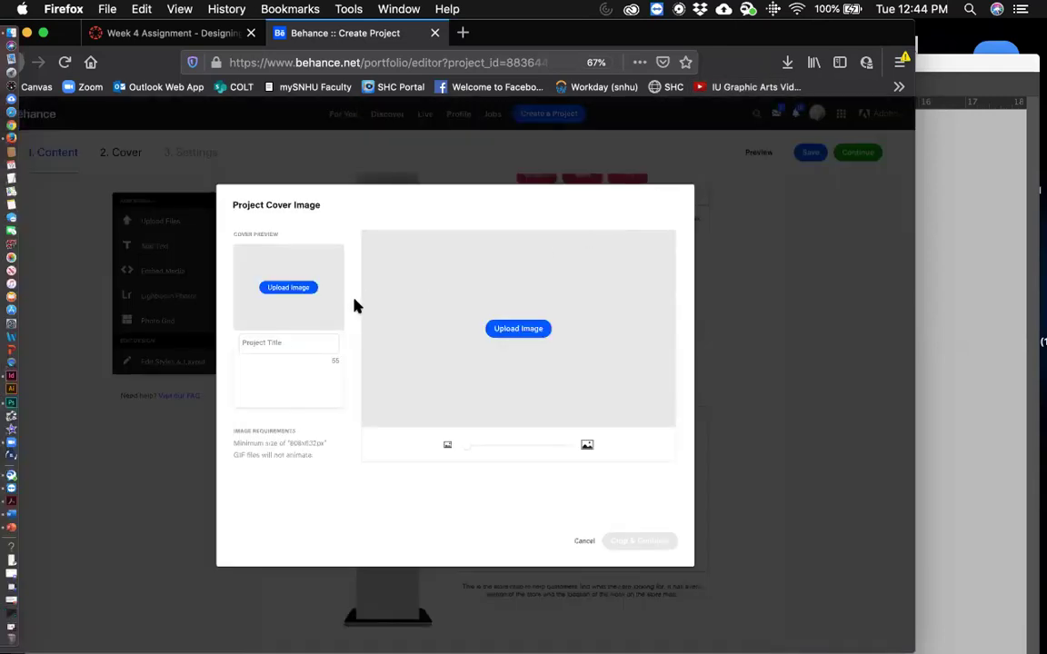
pyautogui.click(266, 344)
pyautogui.write('DES24')
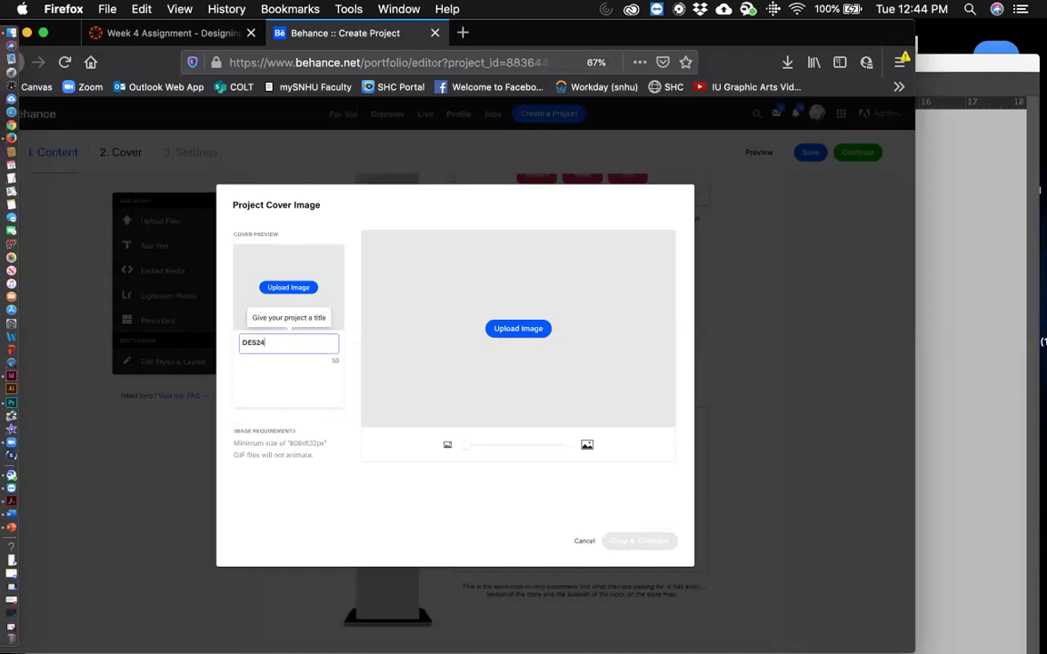
pyautogui.write('0 Target Kiosk Screens')
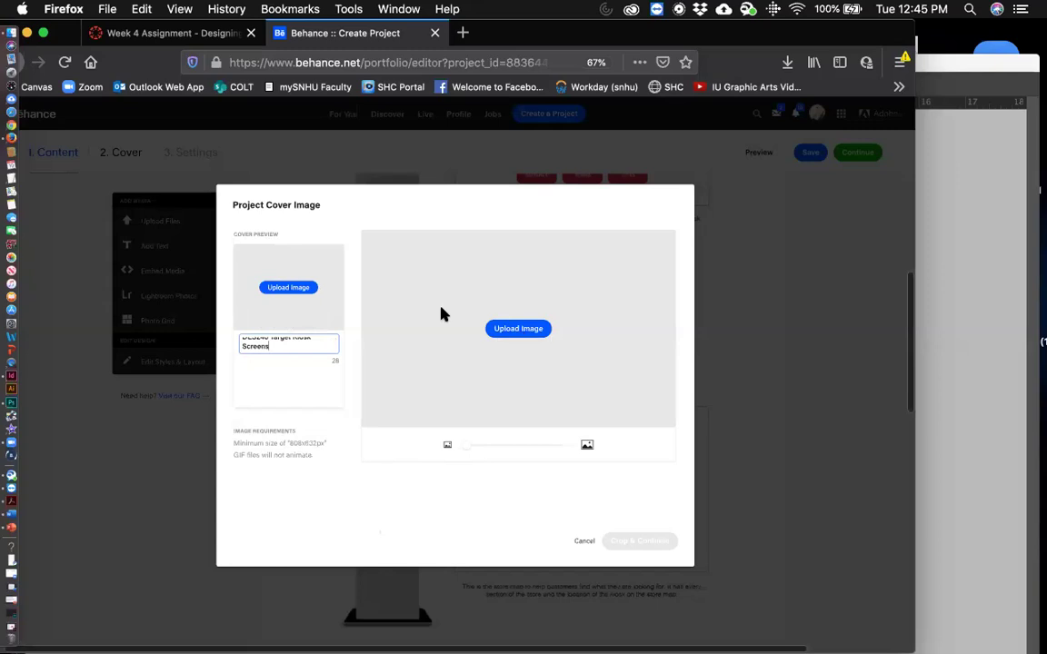
# Step: Try again to upload the 12.44.24 PM title-page screenshot as the cover, then cancel the cover settings
pyautogui.click(284, 288)
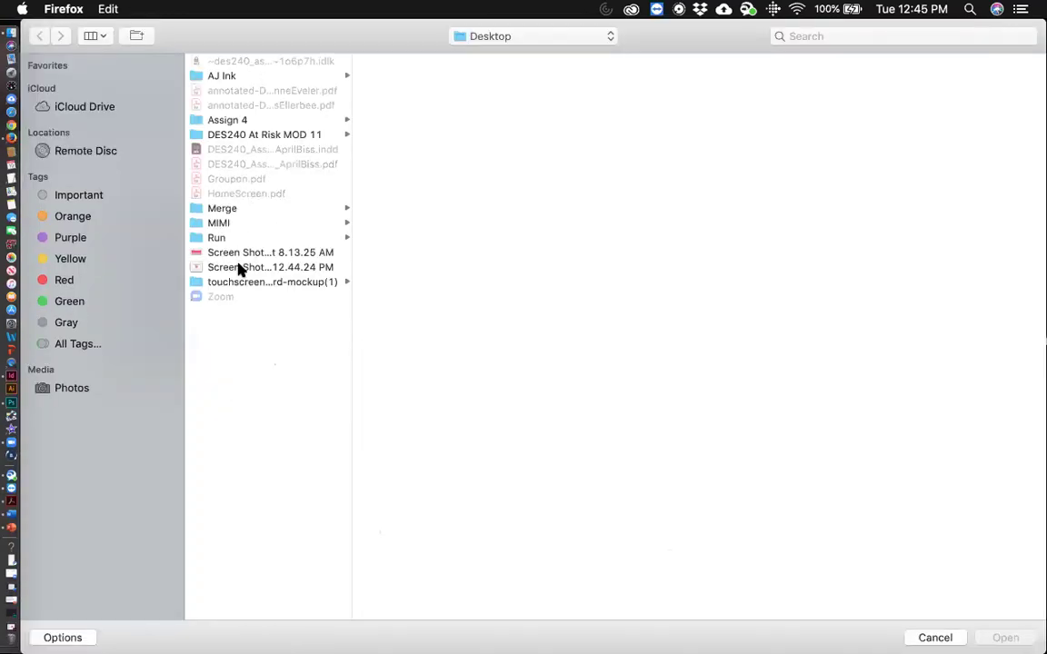
pyautogui.click(240, 267)
pyautogui.click(986, 641)
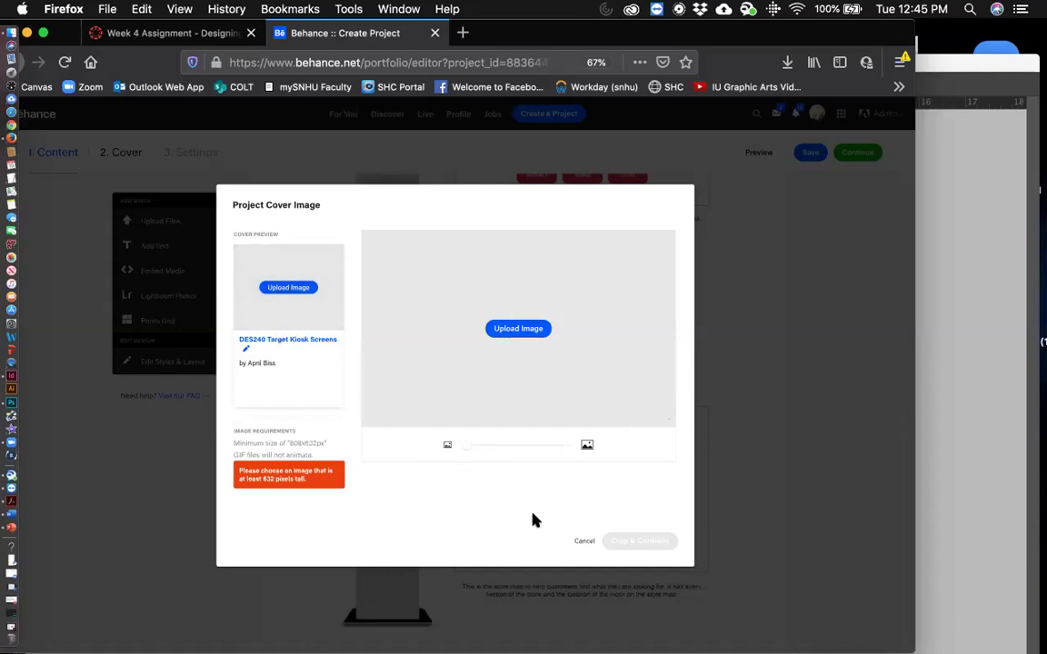
pyautogui.click(581, 543)
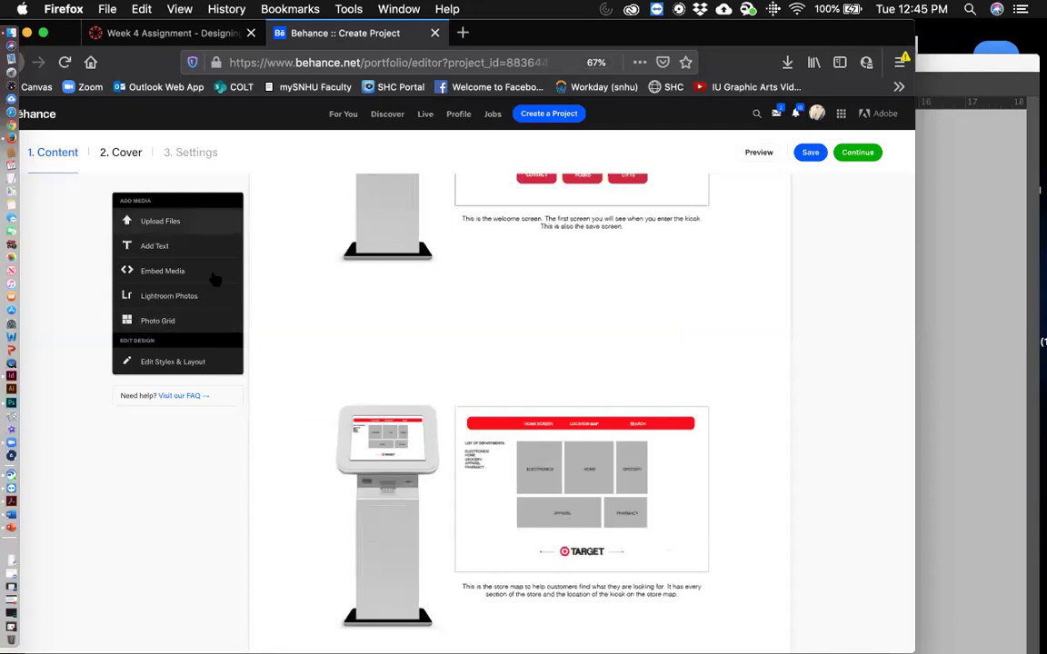
# Step: Upload the 12.44.24 PM title-page screenshot from the Desktop into the Behance project content
pyautogui.scroll(10, 414, 411)
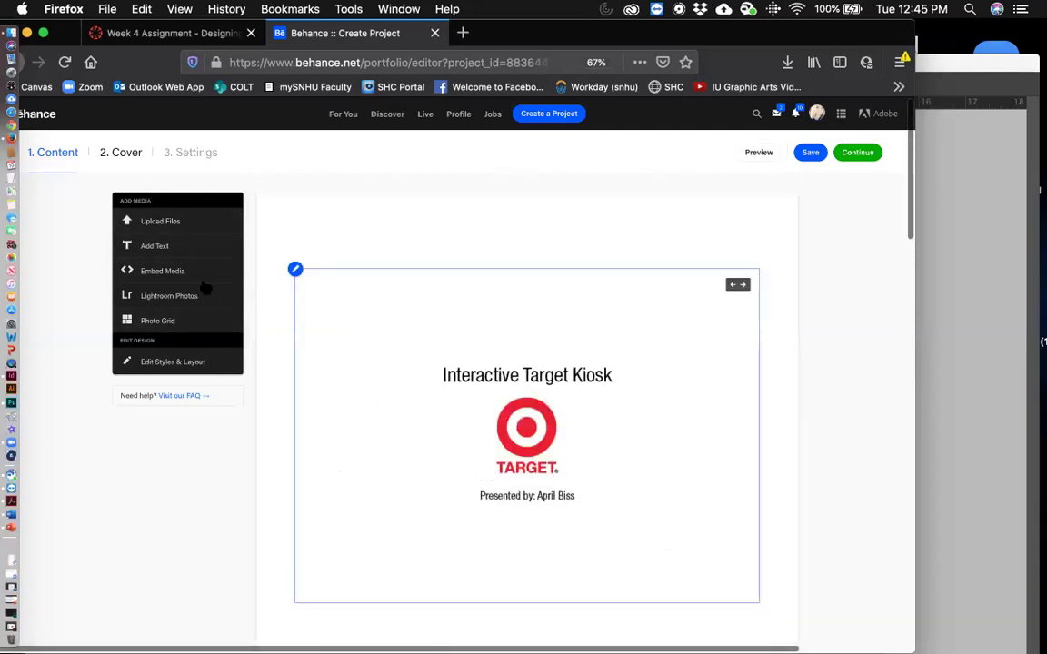
pyautogui.click(124, 156)
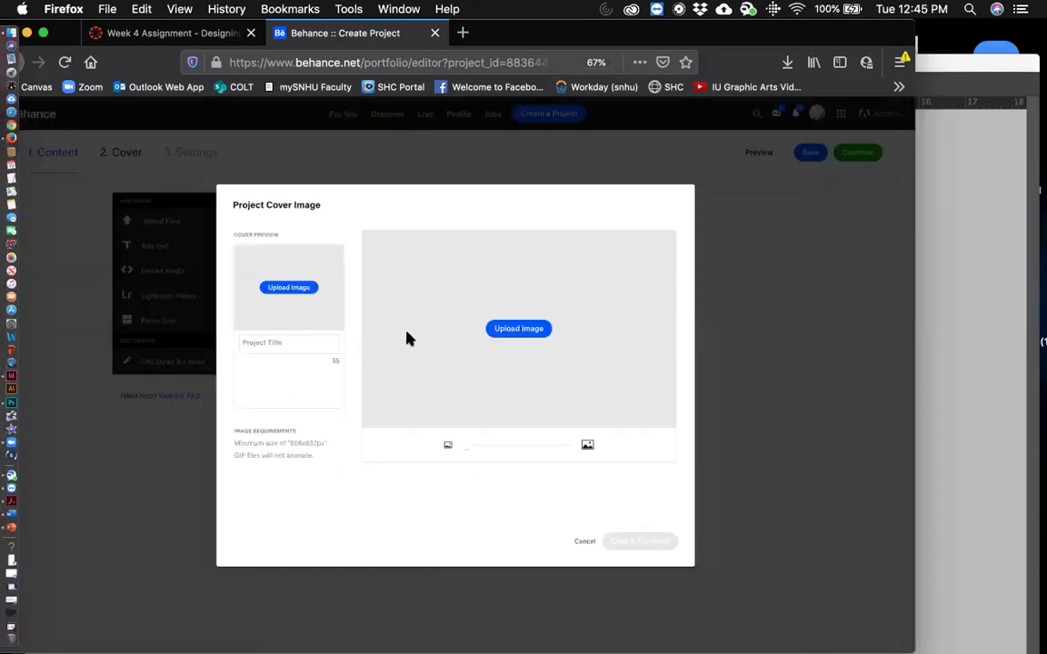
pyautogui.click(582, 542)
pyautogui.click(152, 223)
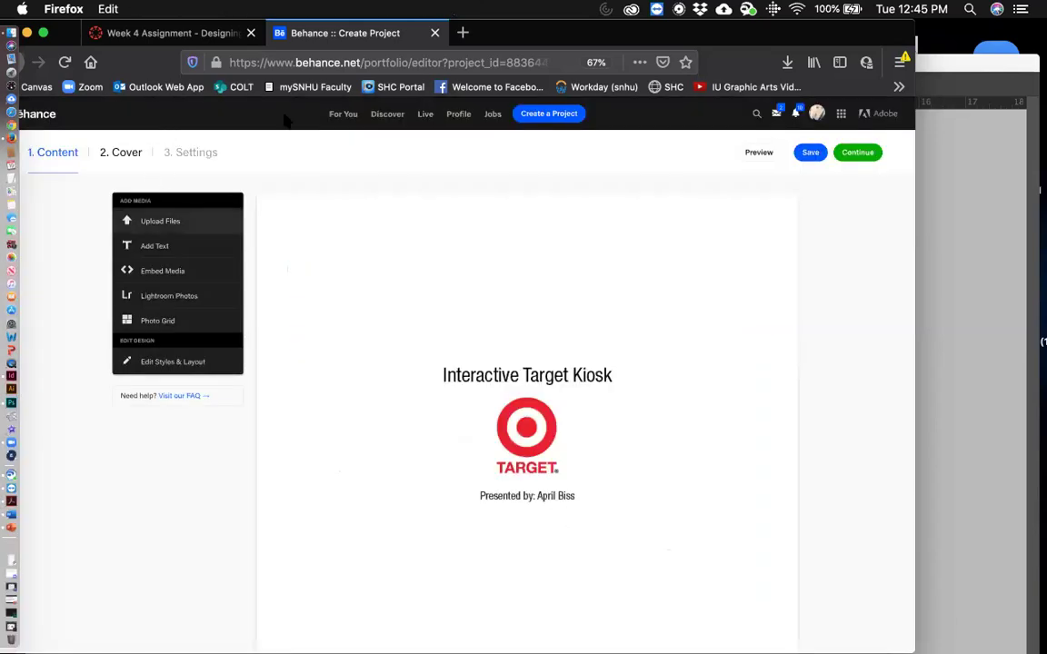
pyautogui.click(299, 266)
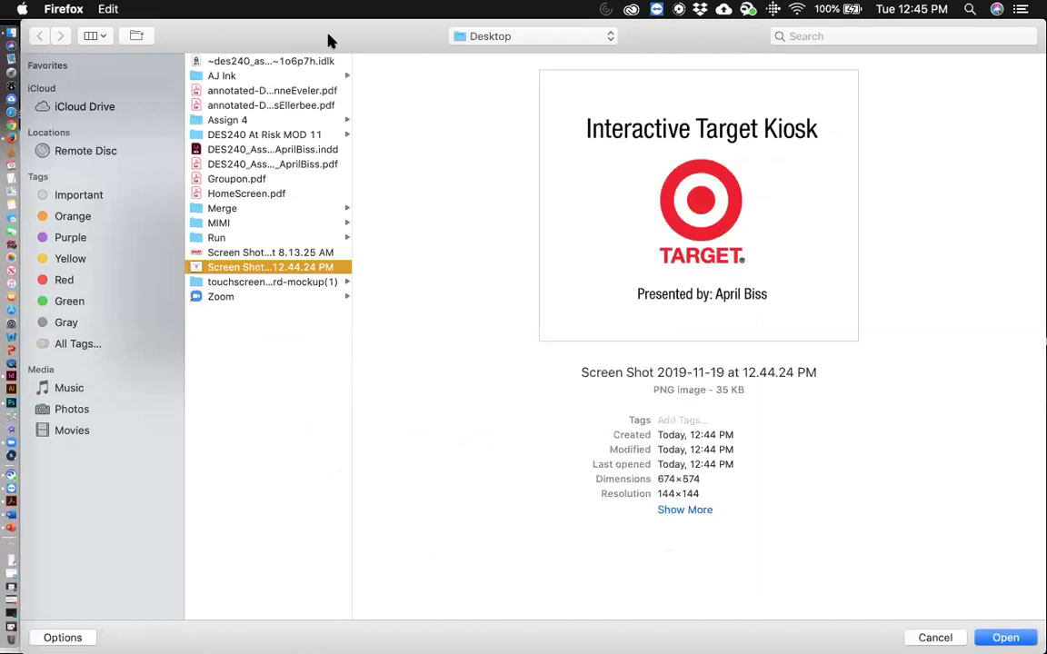
pyautogui.click(663, 638)
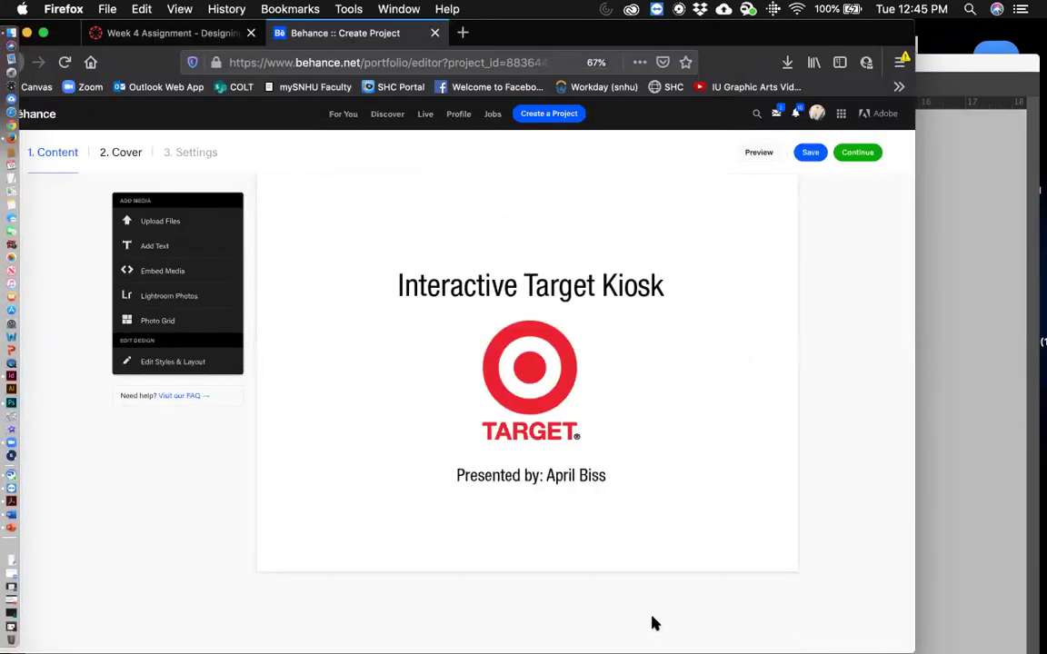
# Step: Check the cover settings again, cancel them, and delete the added title-page screenshot from the project content
pyautogui.click(836, 155)
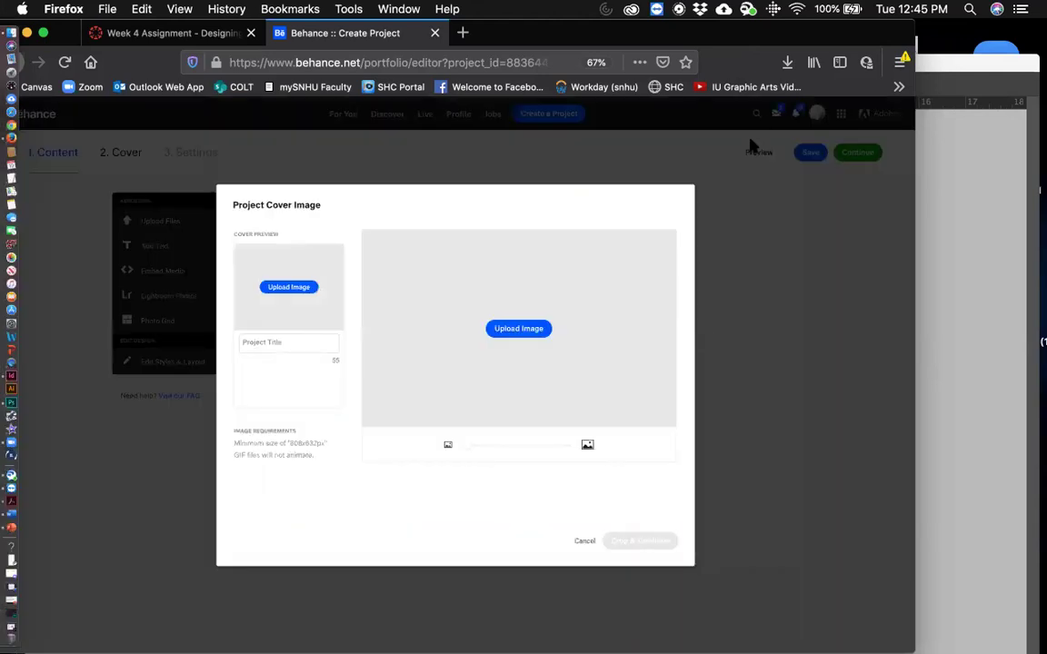
pyautogui.click(580, 543)
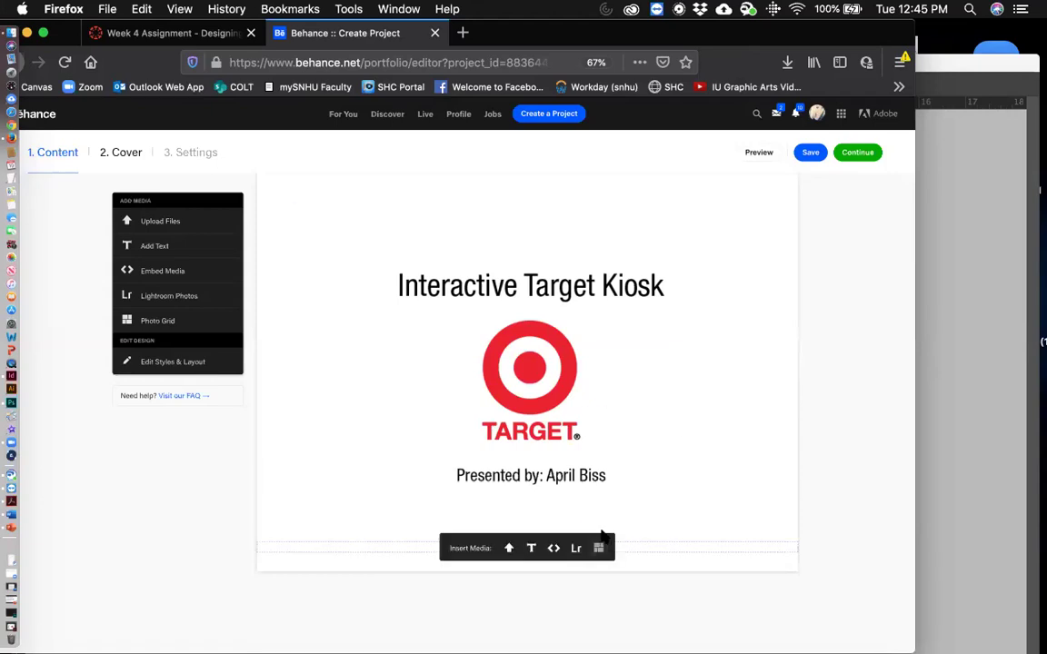
pyautogui.click(296, 217)
pyautogui.click(309, 298)
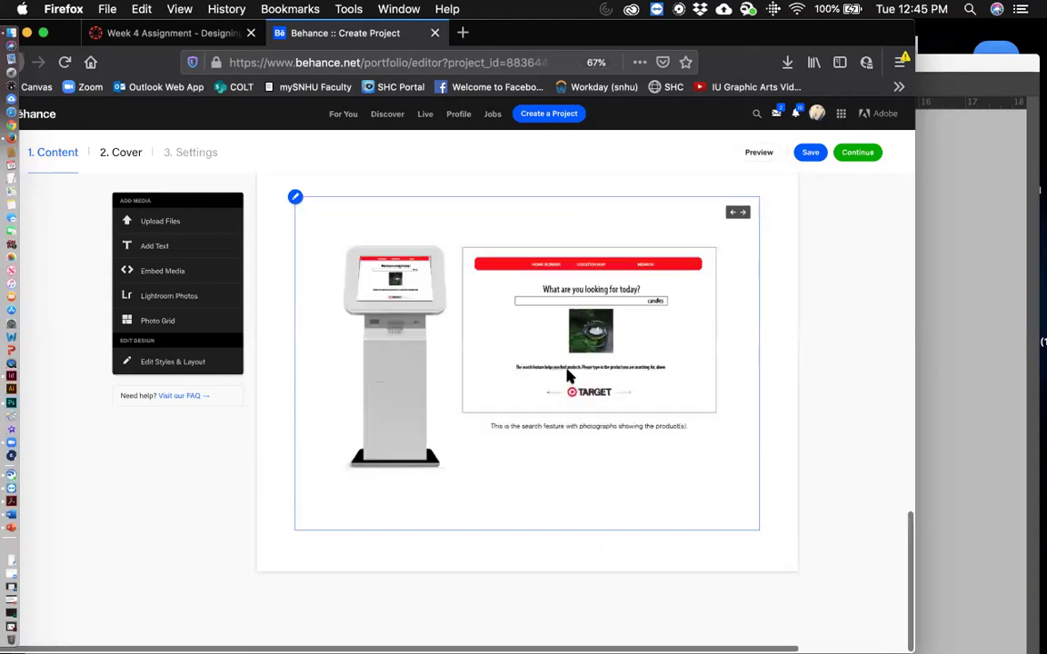
# Step: Preview the Behance project from its title page, then close the preview
pyautogui.scroll(-3, 513, 331)
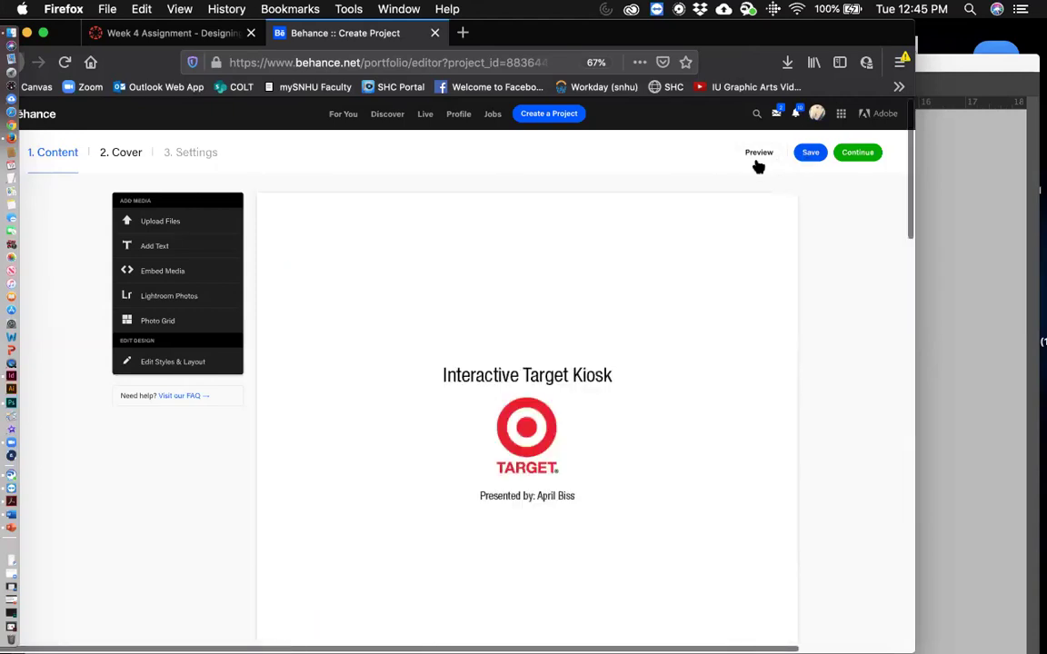
pyautogui.click(758, 155)
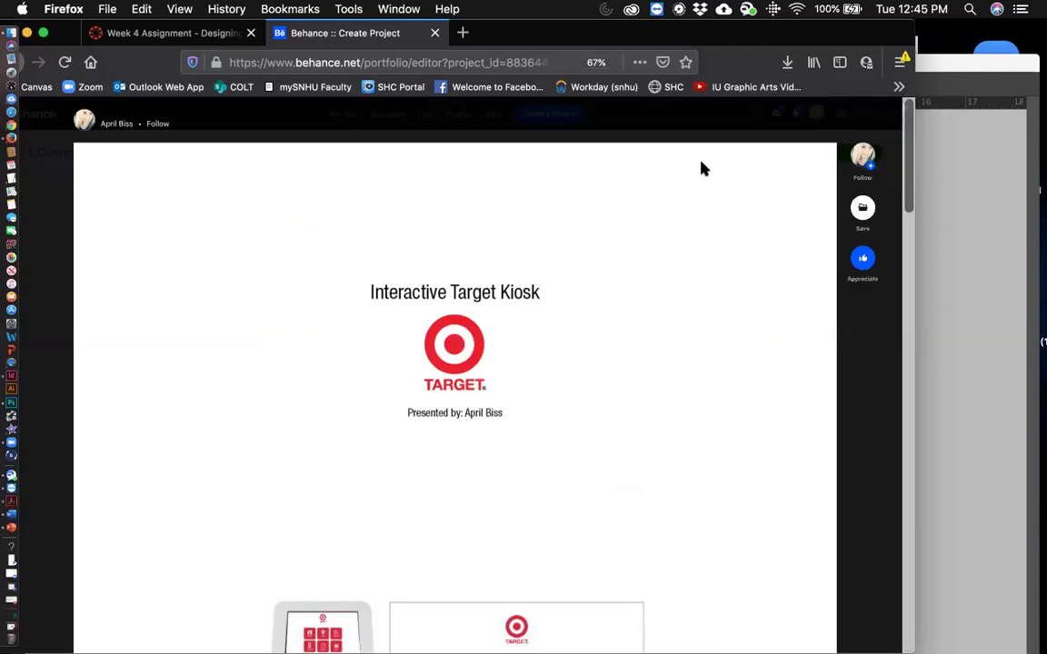
pyautogui.moveTo(736, 36)
pyautogui.mouseDown()
pyautogui.moveTo(690, 38)
pyautogui.moveTo(752, 42)
pyautogui.moveTo(726, 43)
pyautogui.mouseUp()
pyautogui.click(858, 108)
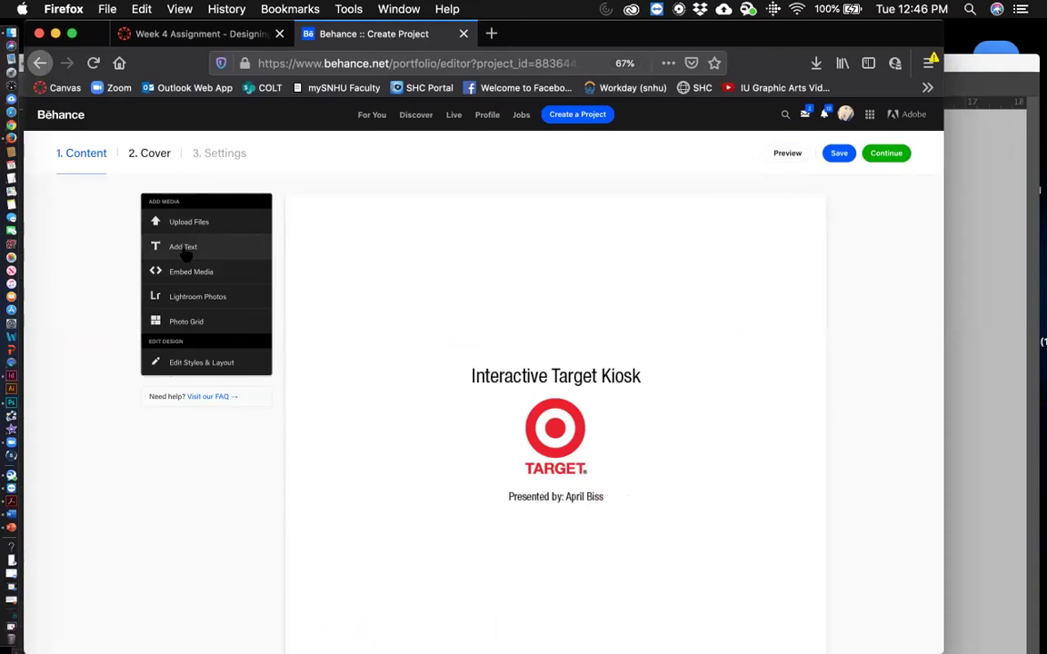
# Step: Reopen the project cover settings and highlight the minimum image size requirement
pyautogui.moveTo(519, 367)
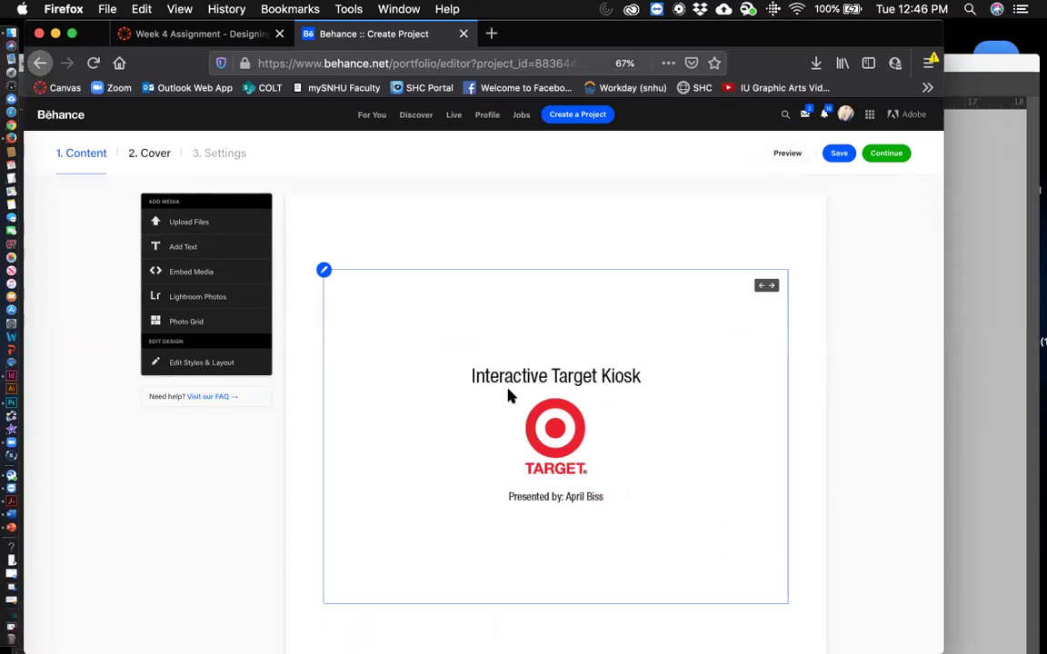
pyautogui.click(154, 154)
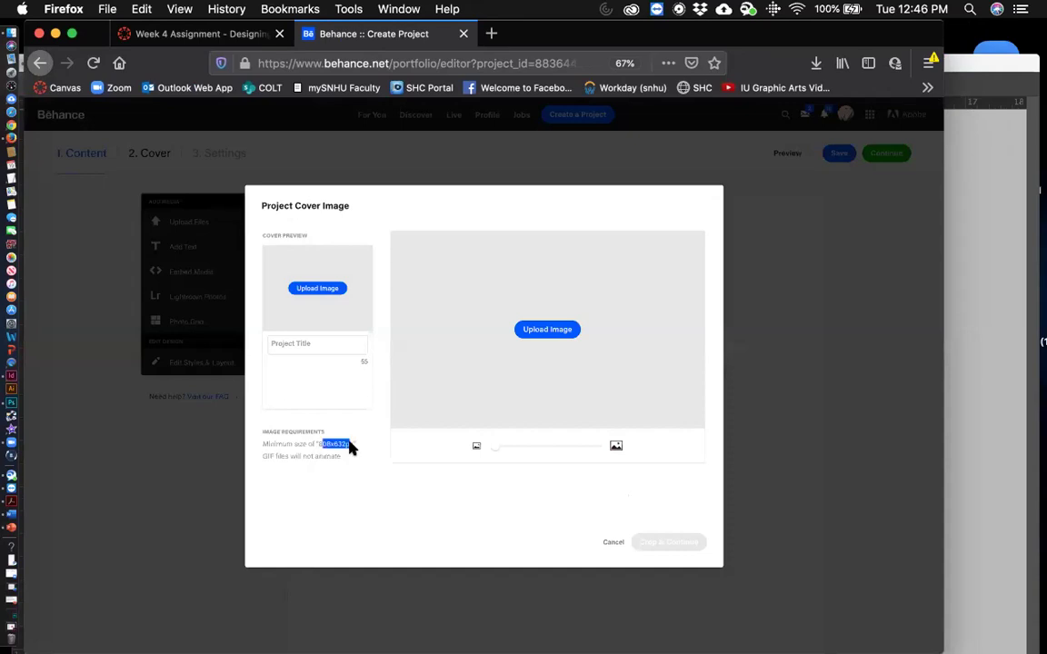
pyautogui.moveTo(320, 446); pyautogui.dragTo(359, 447)
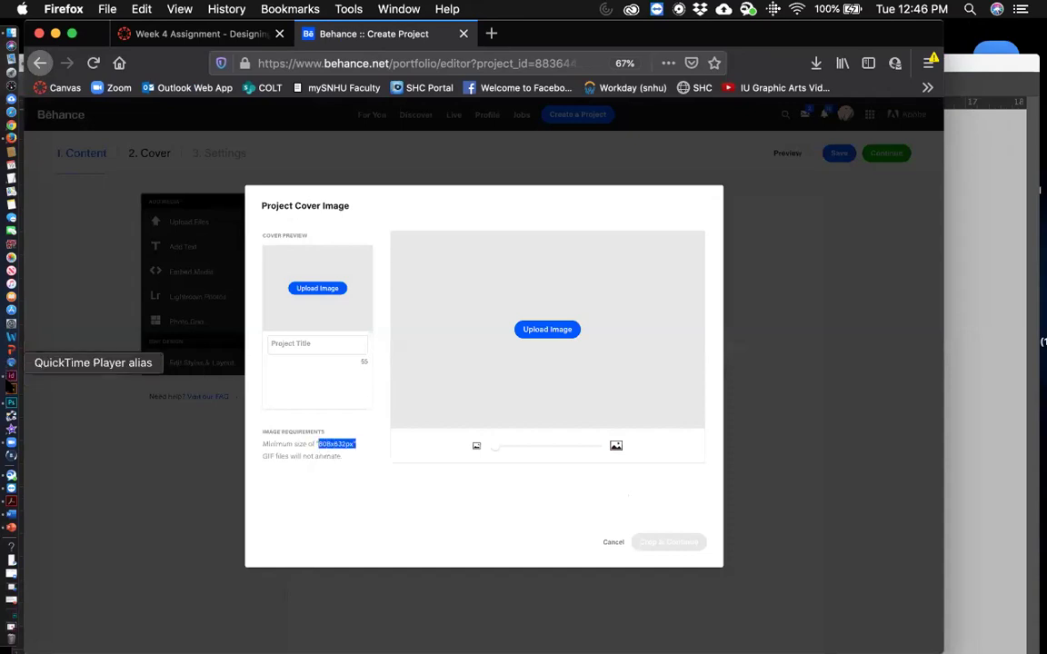
# Step: Switch to Photoshop and open the first title-page JPEG from the Assign 4 > Behance folder on the Desktop
pyautogui.click(11, 405)
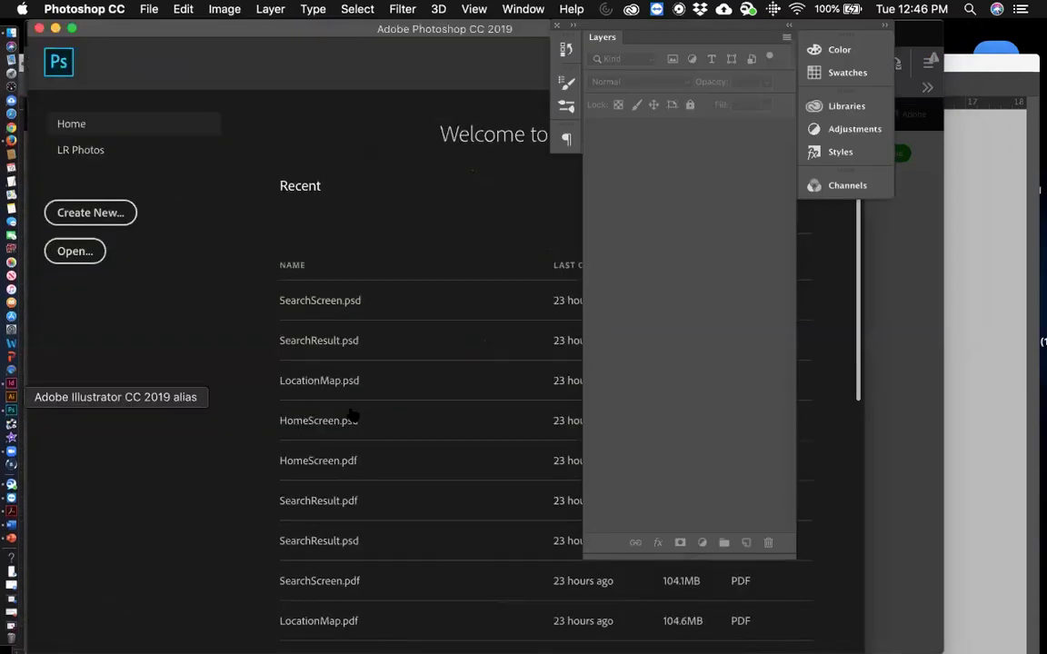
pyautogui.press('super+o')
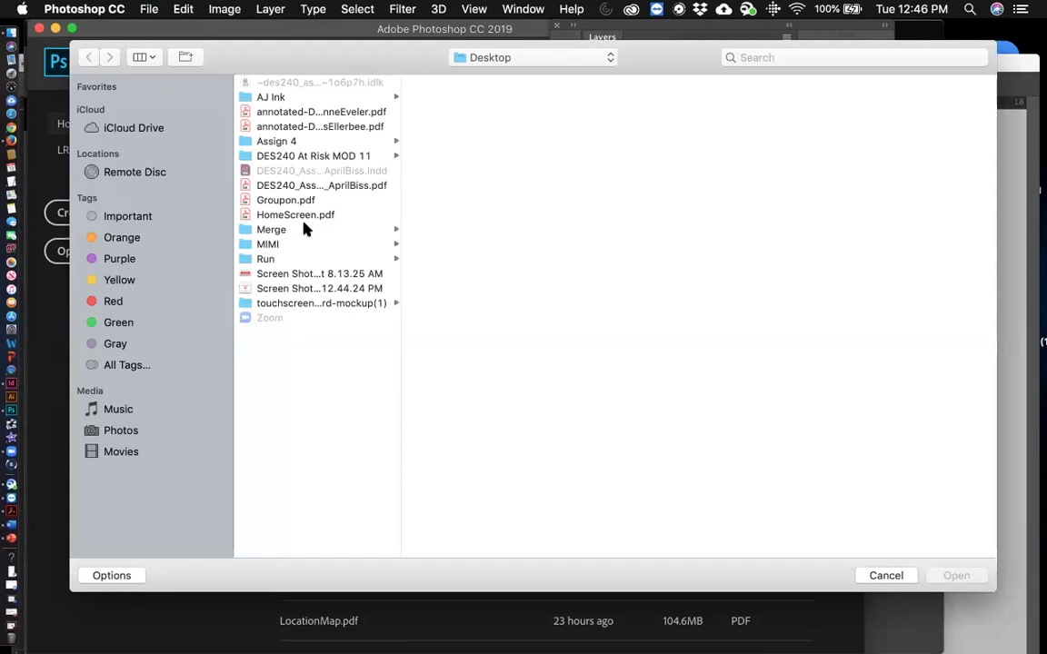
pyautogui.click(287, 143)
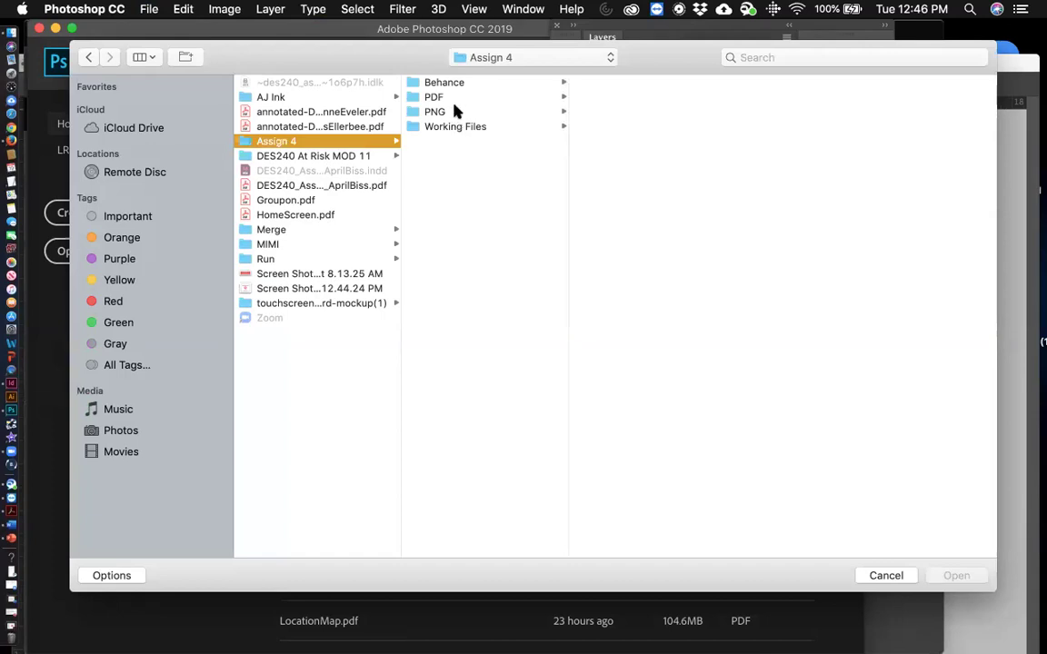
pyautogui.click(464, 85)
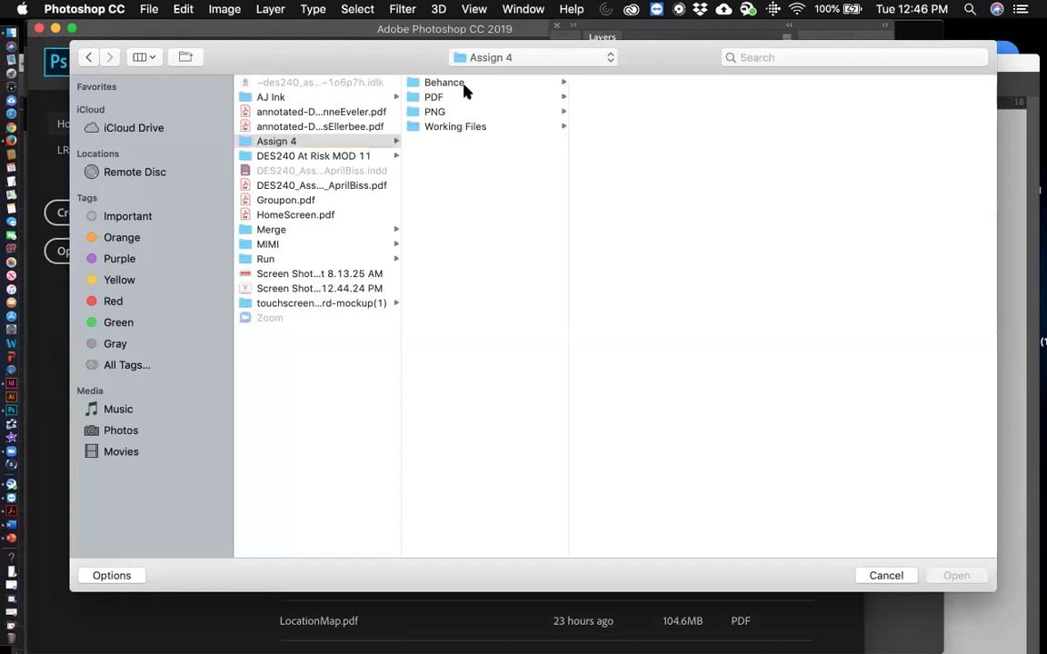
pyautogui.click(666, 82)
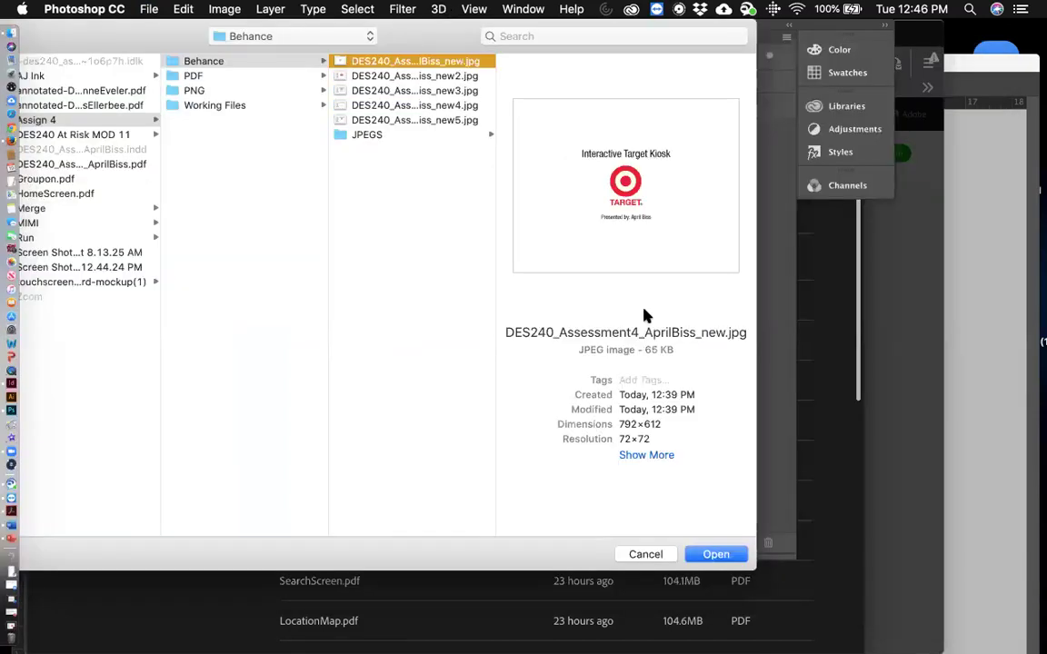
pyautogui.press('Return')
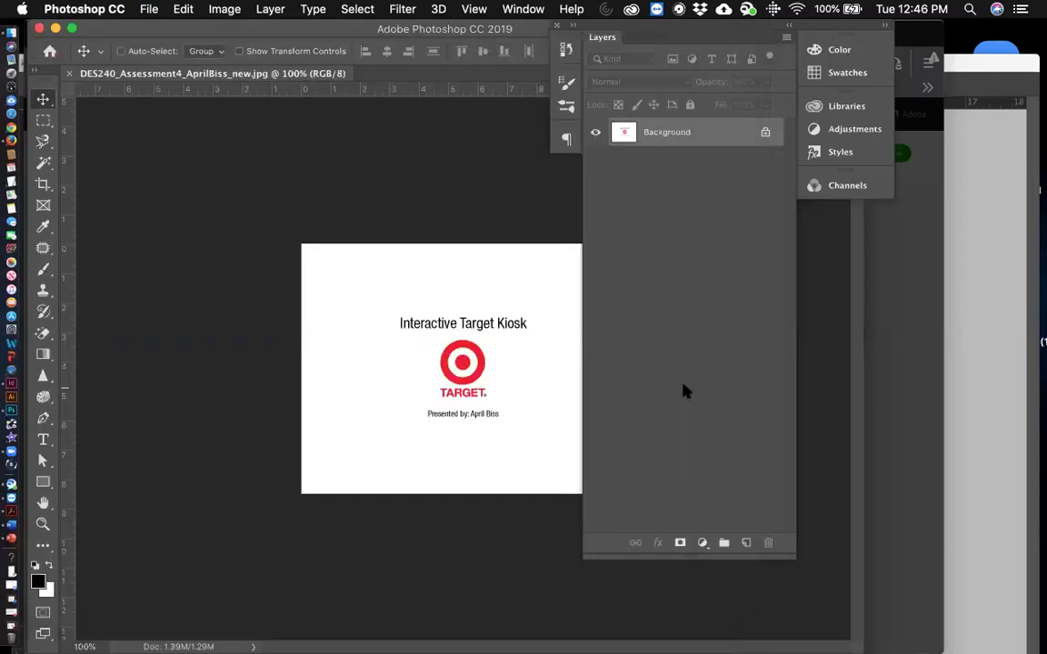
# Step: Bring up the image size settings for the title page and change the dimension units to pixels
pyautogui.click(225, 9)
pyautogui.click(235, 134)
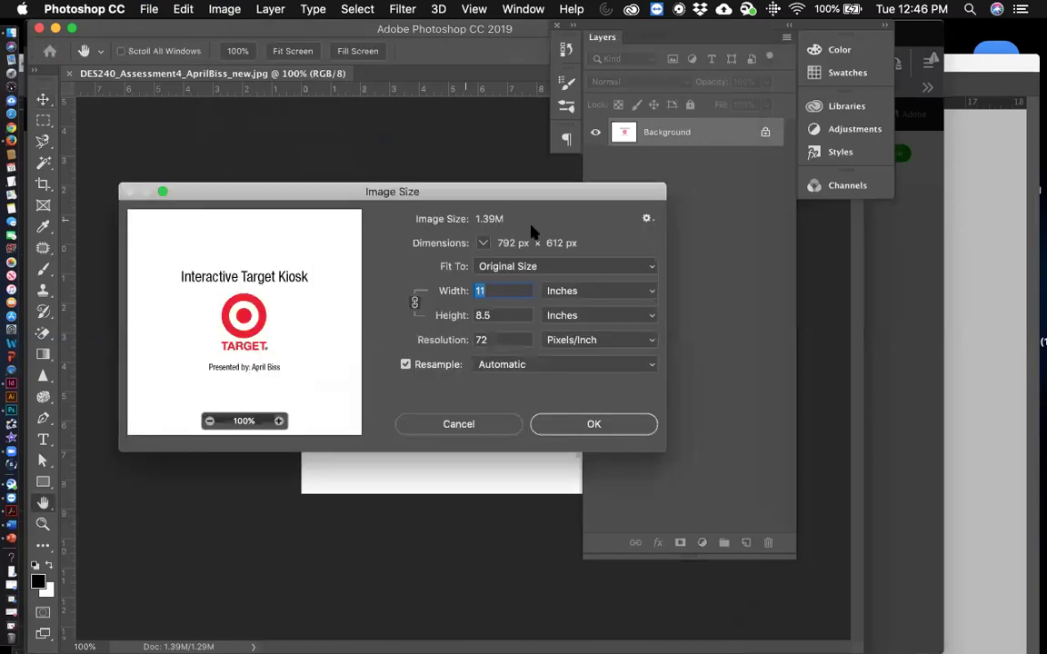
pyautogui.click(596, 291)
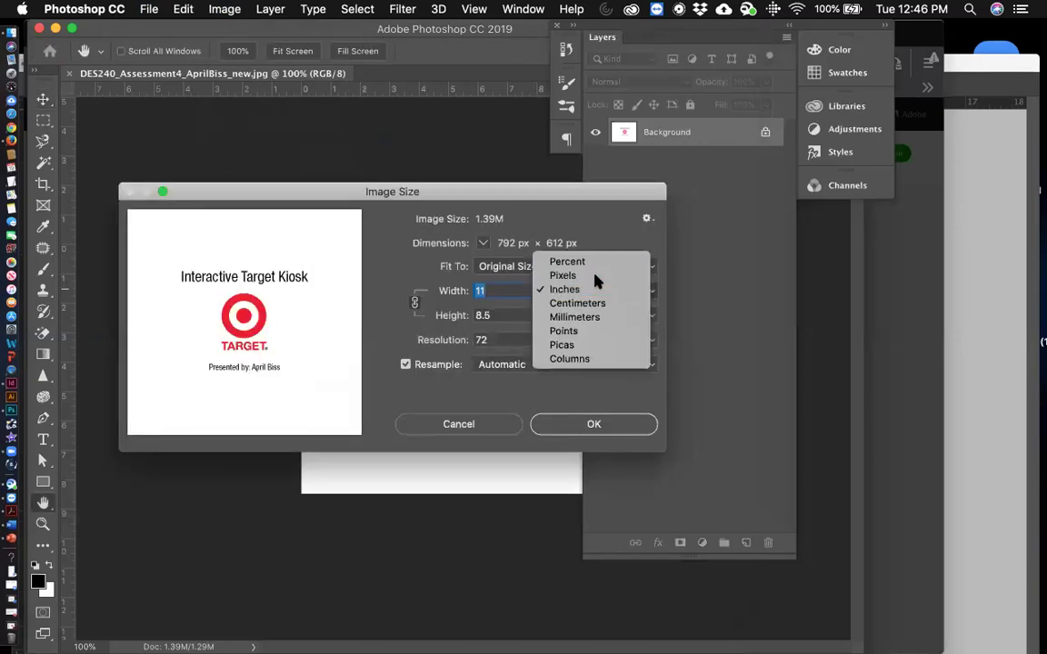
pyautogui.click(596, 279)
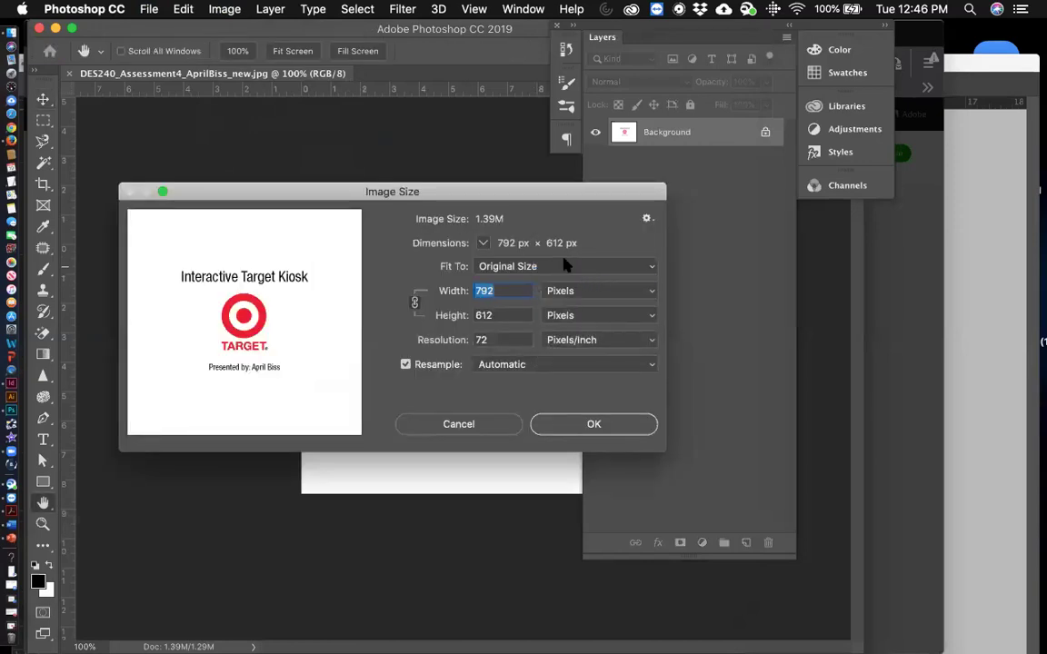
# Step: Recheck the minimum cover size in Behance, close the cover settings, and return to Photoshop's image size settings
pyautogui.click(11, 136)
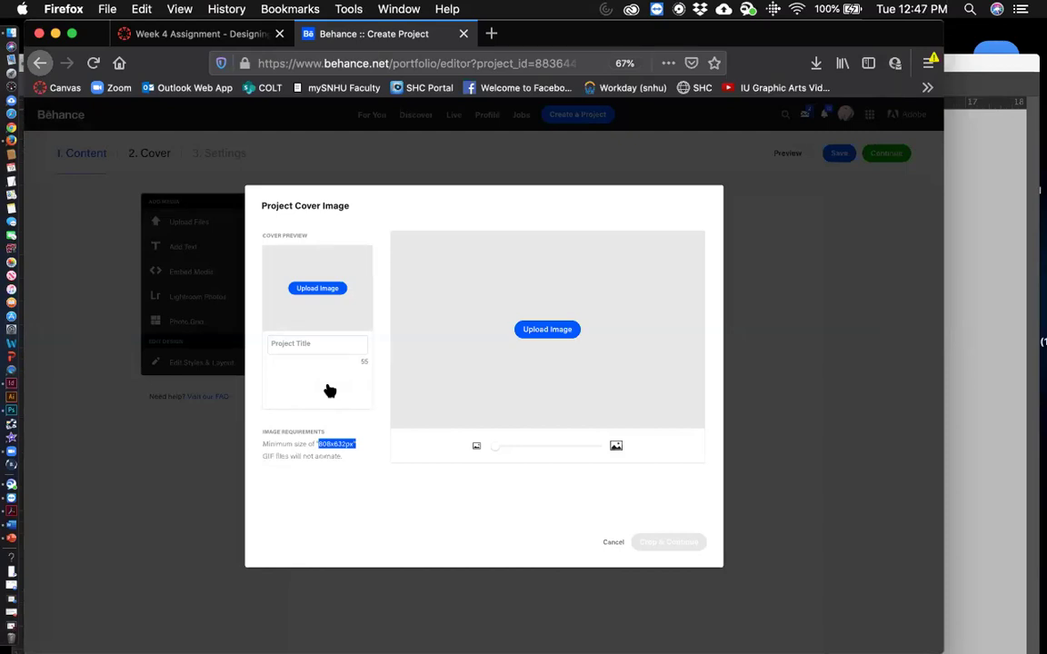
pyautogui.click(158, 502)
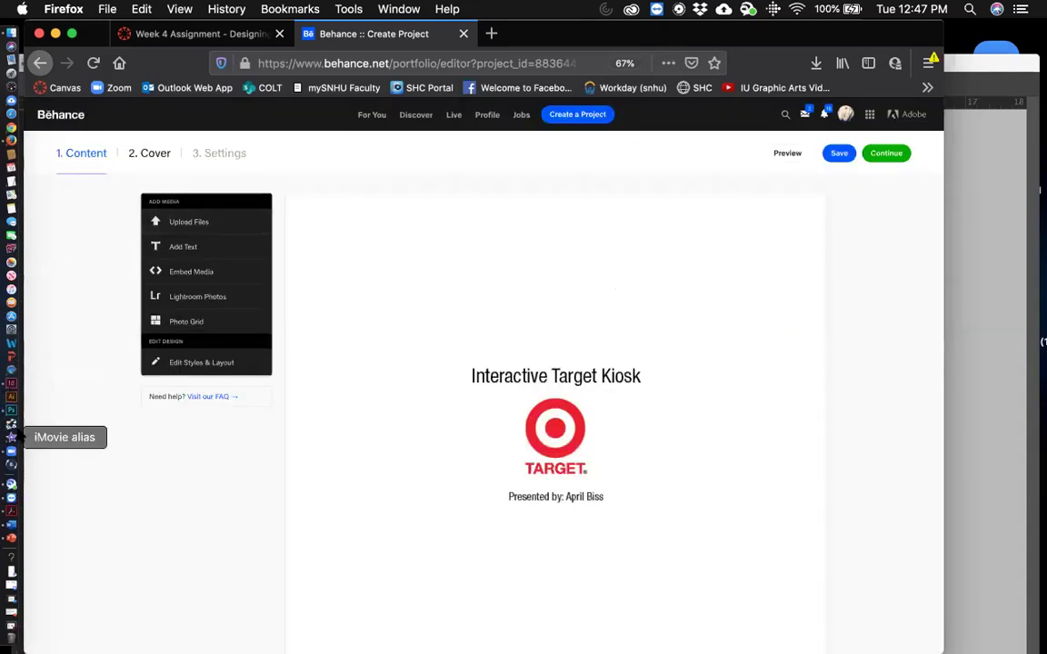
pyautogui.click(11, 411)
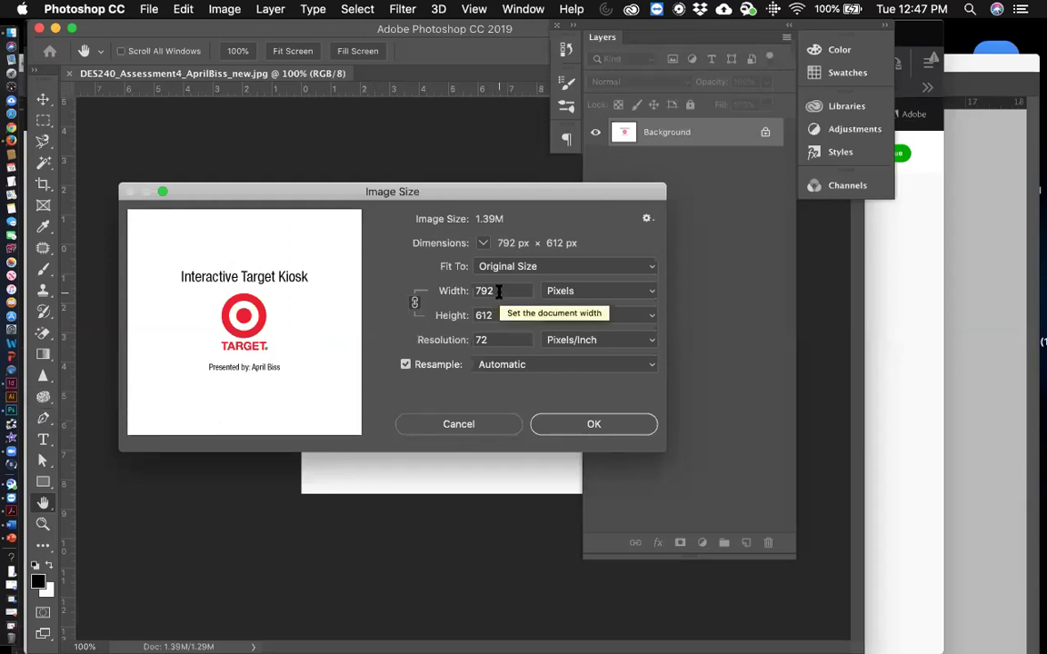
# Step: Enter a width of 900 px, then set the height to 700 px with linked proportions, and apply the resize
pyautogui.click(457, 287)
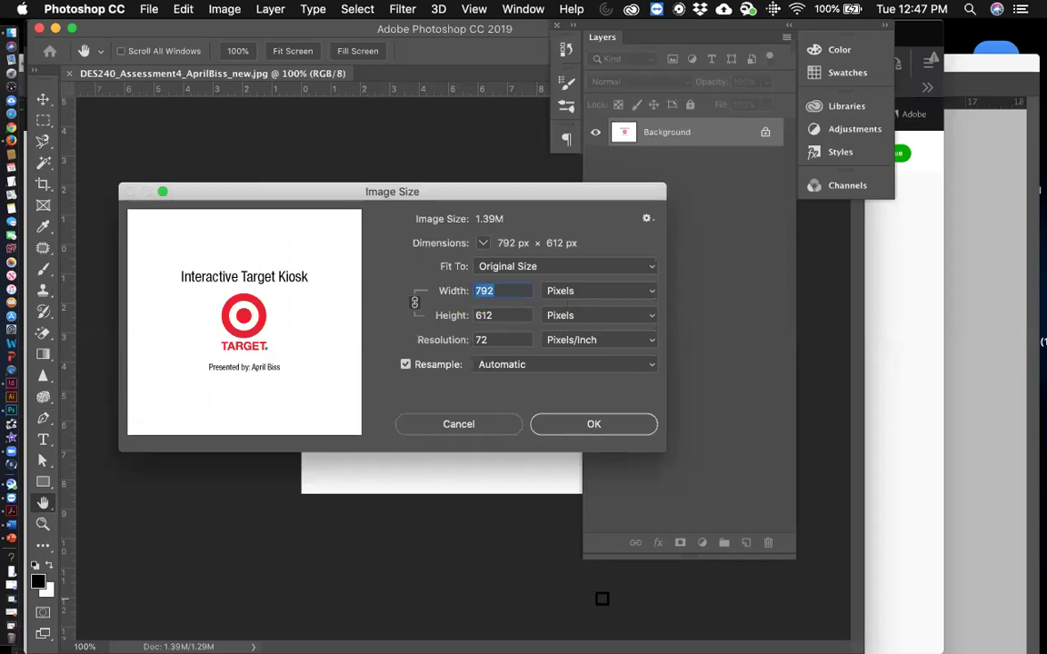
pyautogui.write('900')
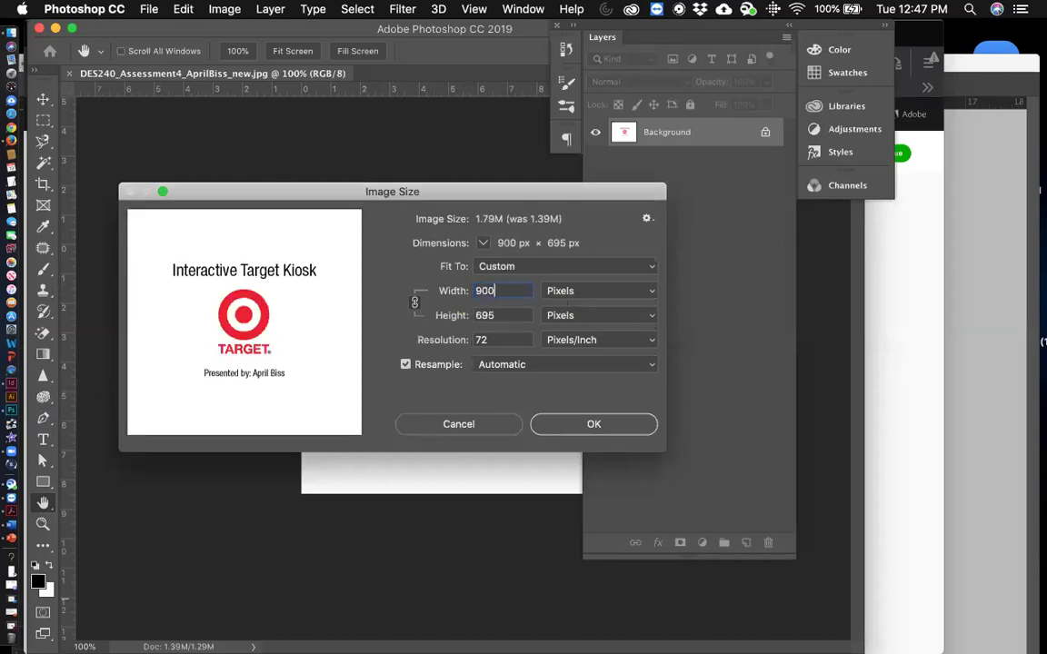
pyautogui.click(454, 315)
pyautogui.write('700')
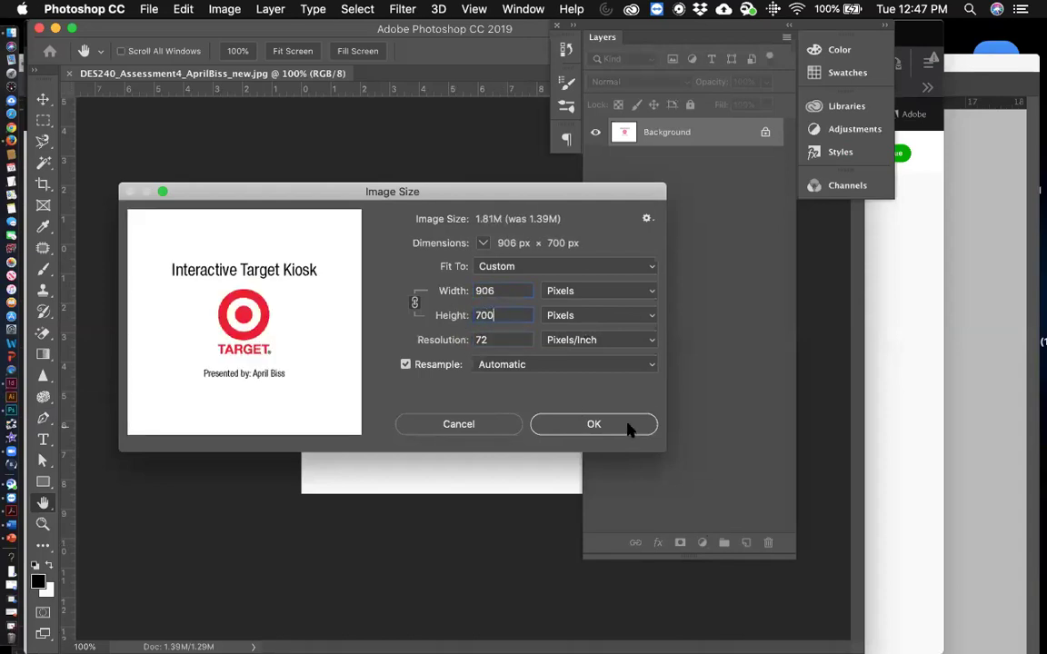
pyautogui.click(626, 426)
pyautogui.press('v')
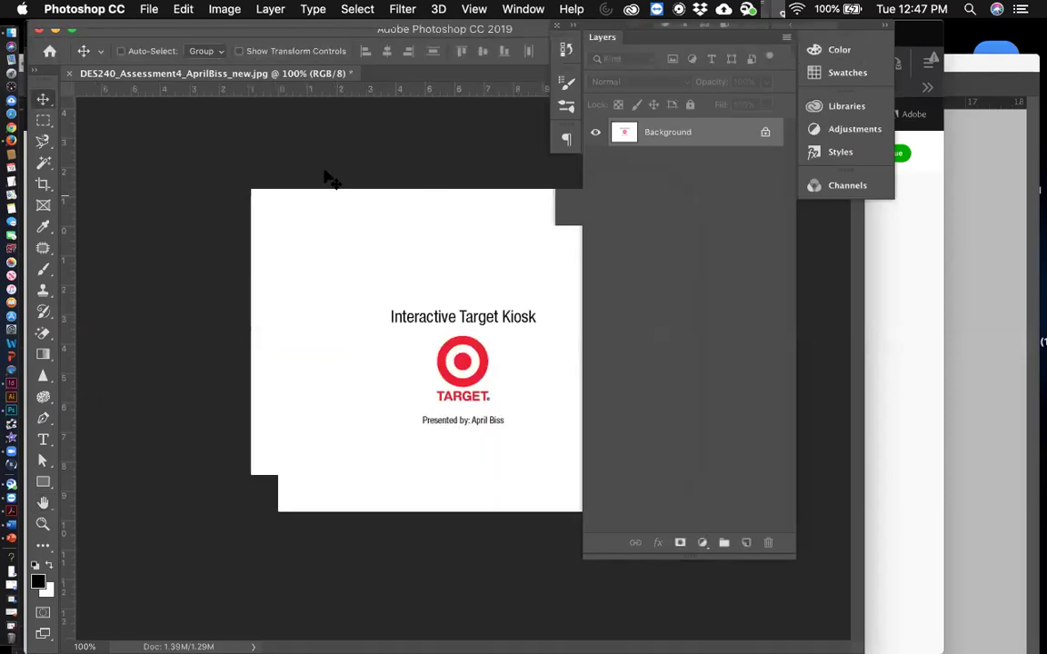
# Step: Save the resized image as CoverImage.jpg in the Behance folder, in JPEG format at quality 12 (Maximum), Baseline ("Standard")
pyautogui.click(149, 8)
pyautogui.press('Return')
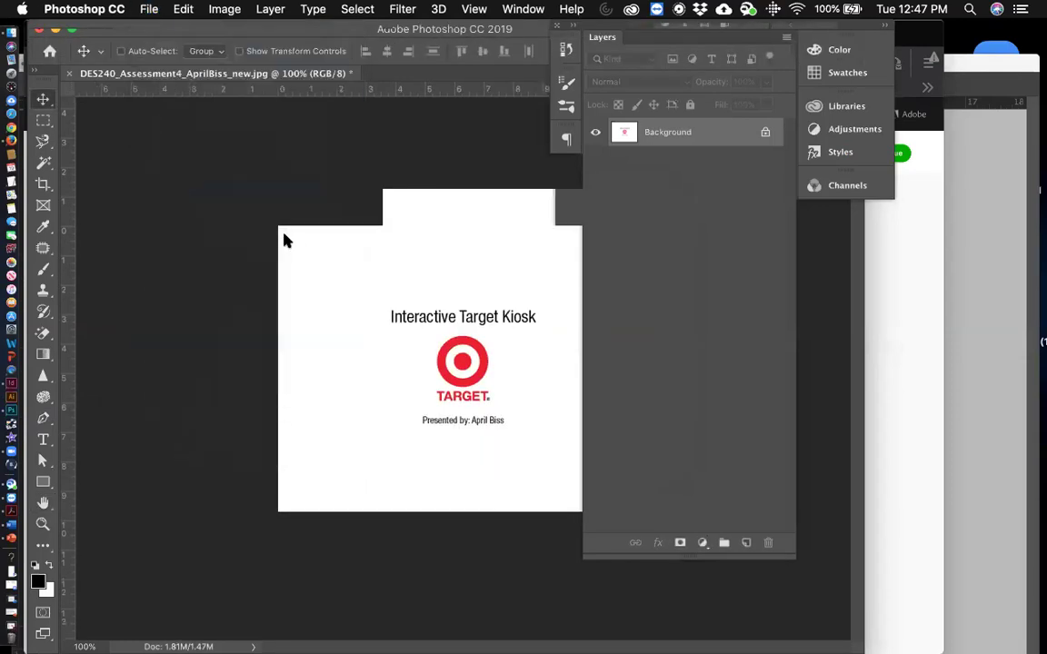
pyautogui.write('CoverImage.jpg')
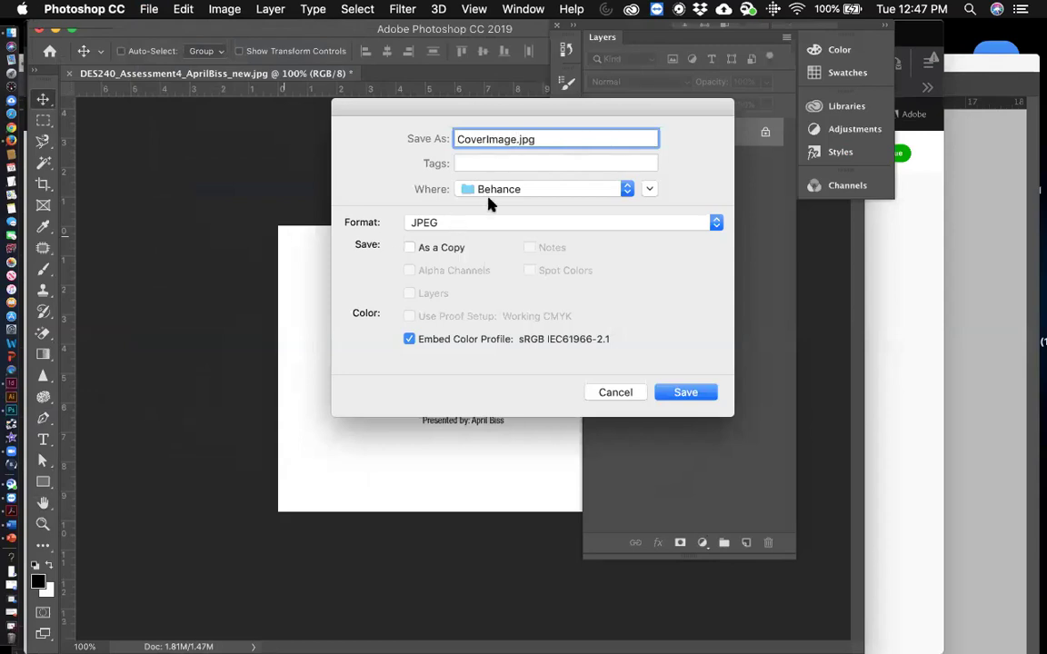
pyautogui.click(409, 338)
pyautogui.click(690, 392)
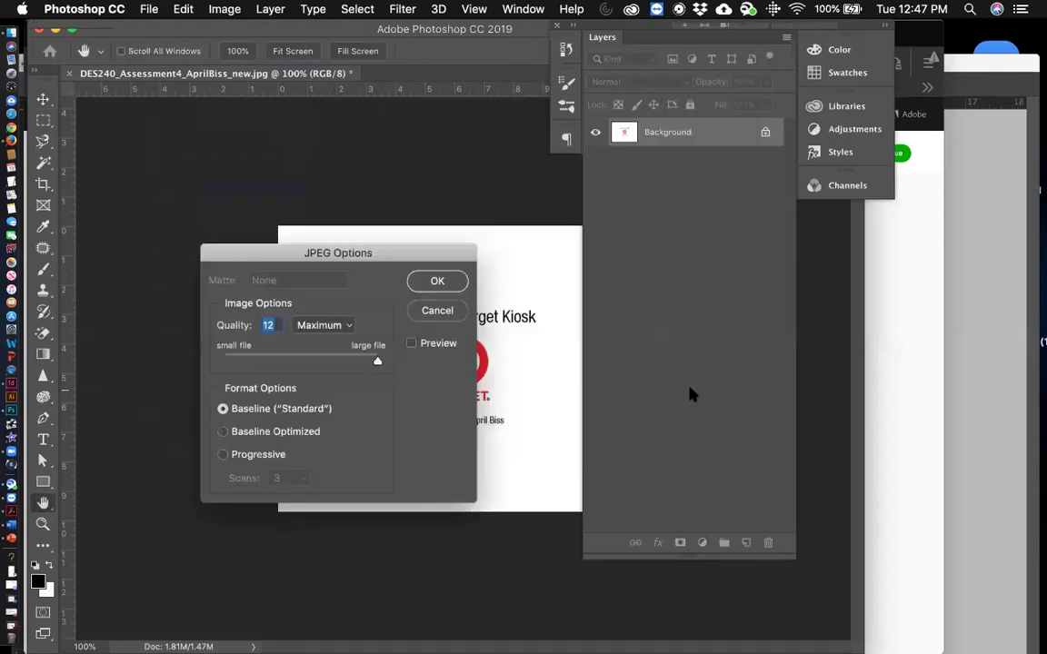
pyautogui.click(434, 279)
# Step: Switch to Behance in Firefox, upload CoverImage.jpg from Assign 4 > Behance as the project cover, and enlarge it slightly in the crop frame
pyautogui.click(11, 135)
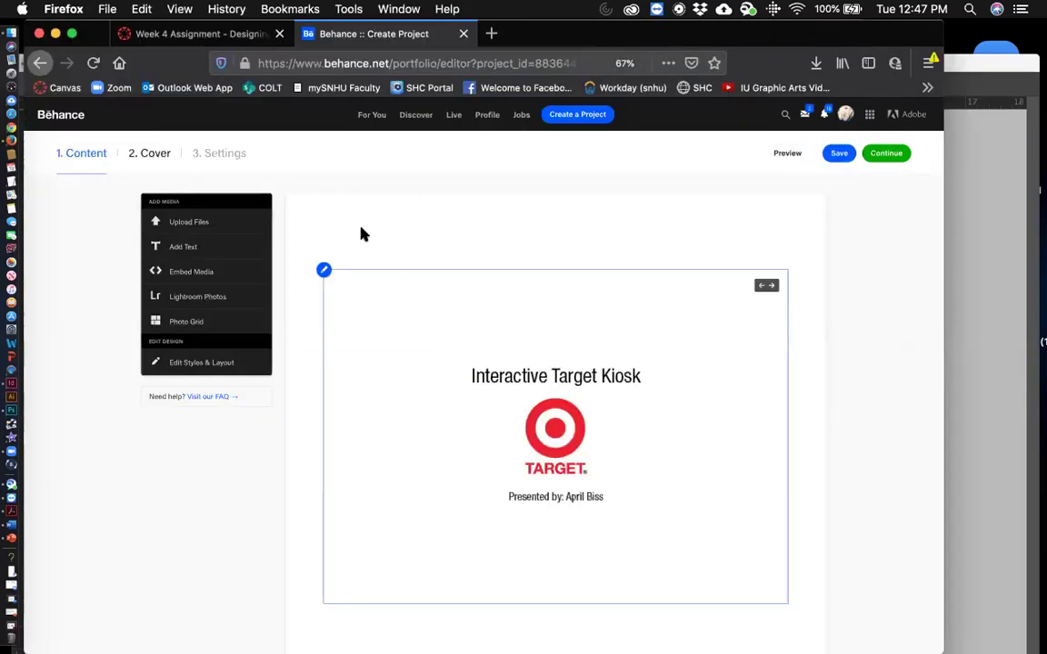
pyautogui.click(156, 156)
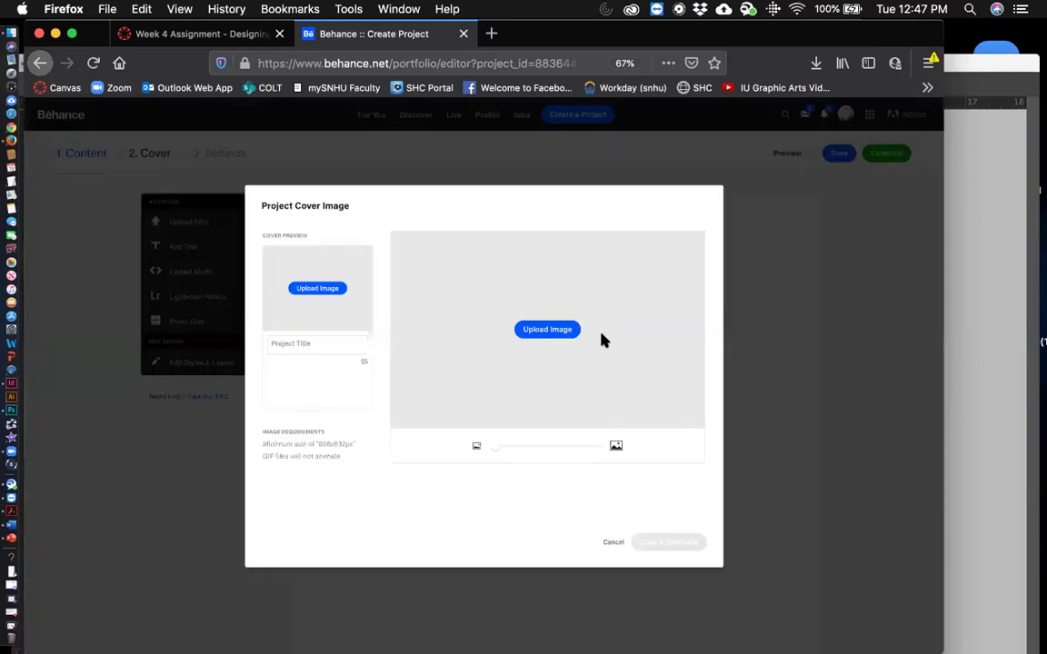
pyautogui.click(535, 336)
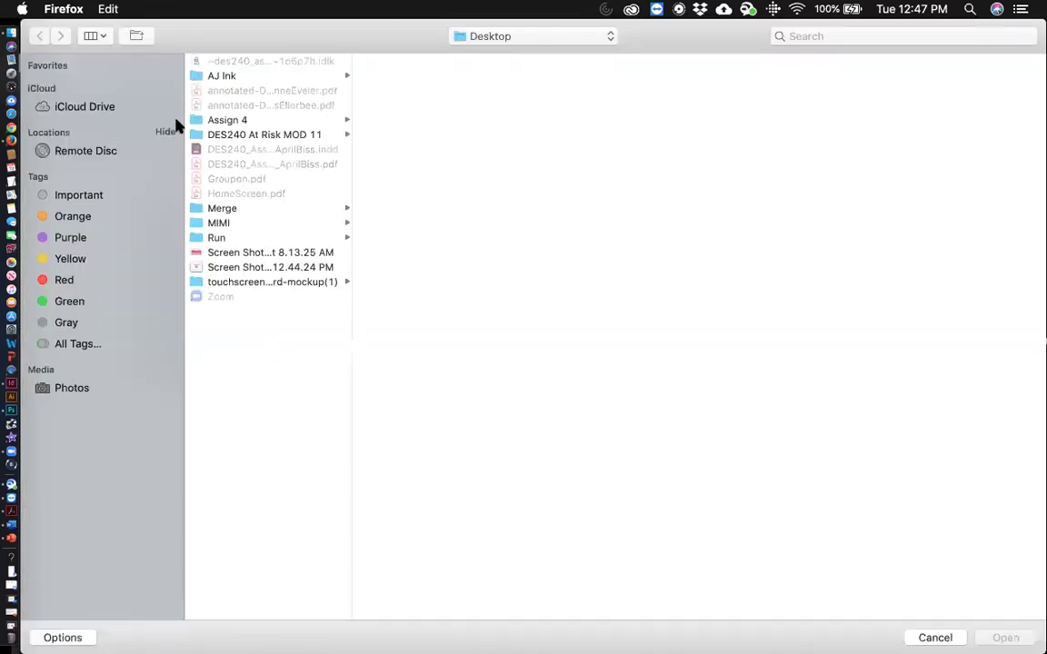
pyautogui.click(233, 121)
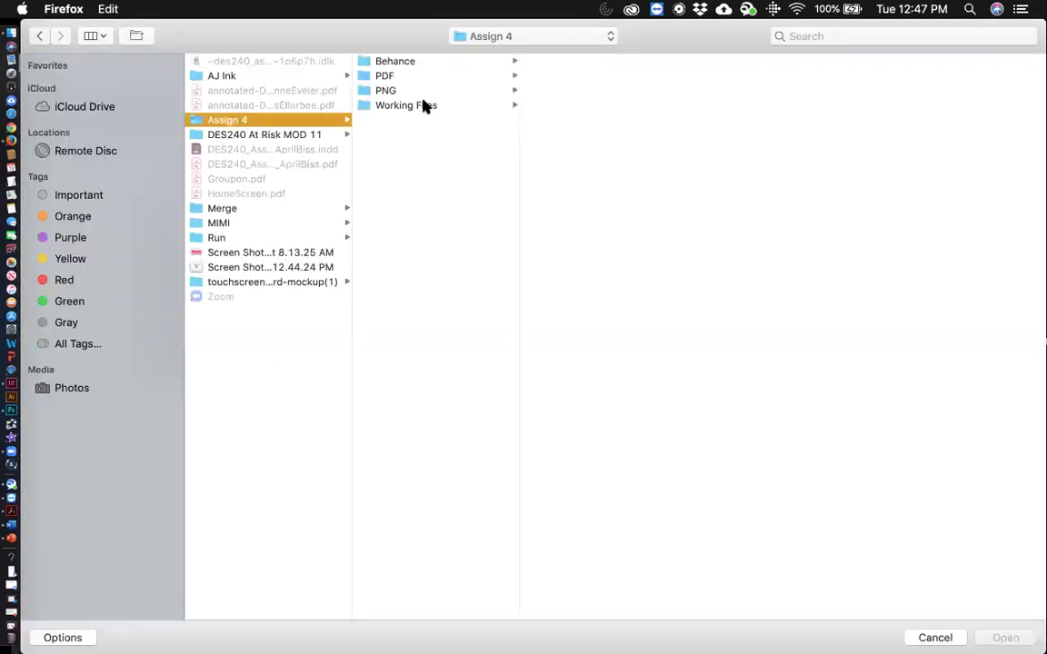
pyautogui.click(418, 62)
pyautogui.click(582, 63)
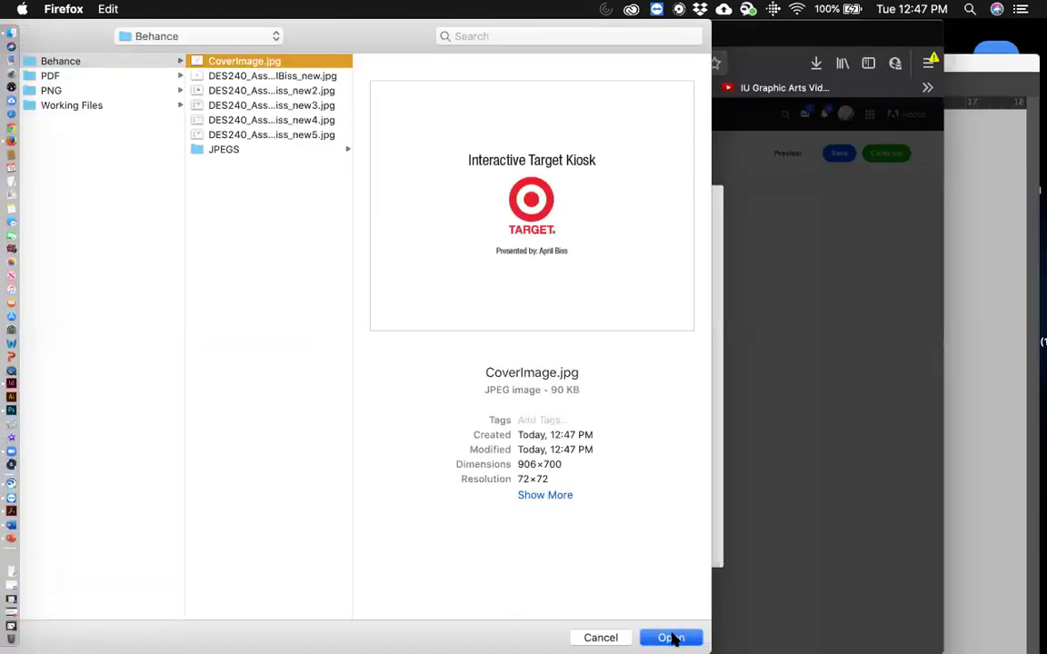
pyautogui.click(671, 638)
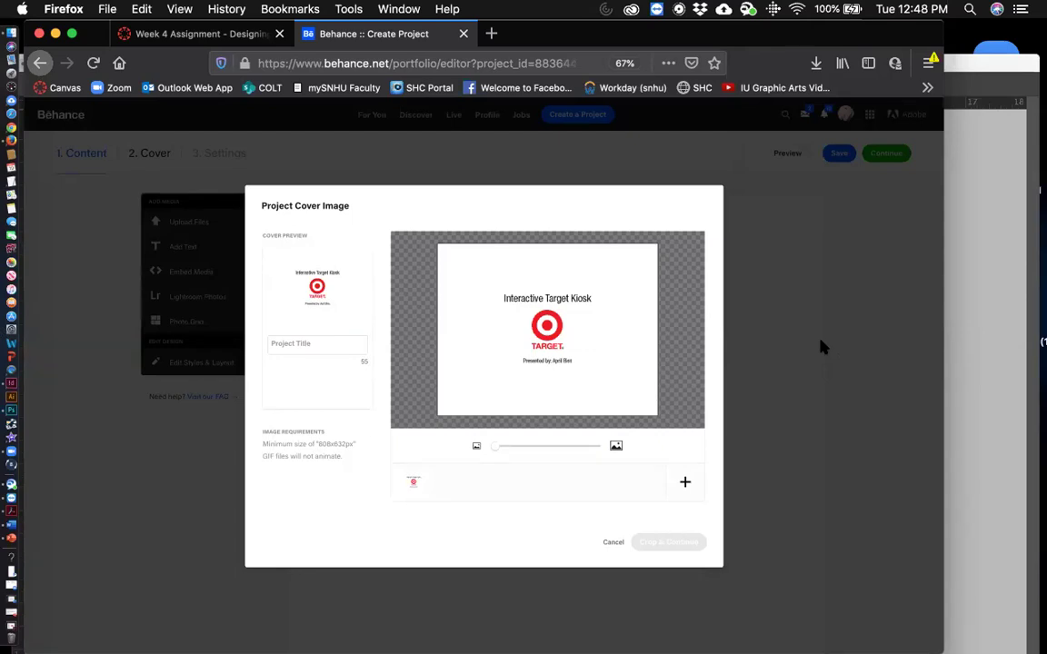
pyautogui.moveTo(497, 448)
pyautogui.mouseDown()
pyautogui.moveTo(516, 446)
pyautogui.moveTo(506, 445)
pyautogui.mouseUp()
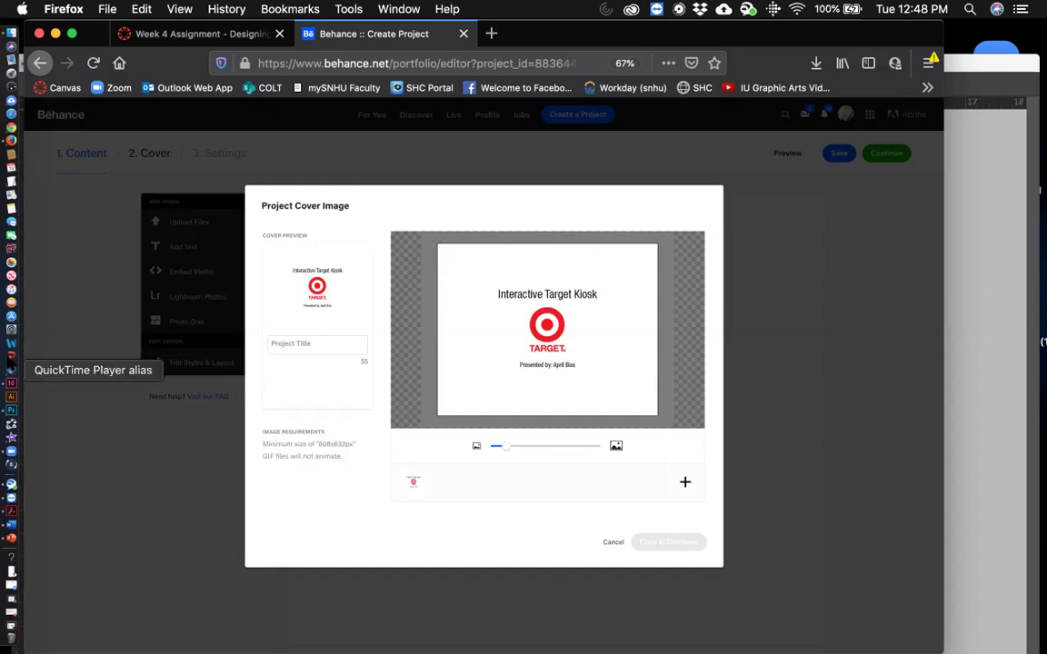
# Step: Review the cover image's pixel width and height in Photoshop, close the size settings without changes, and minimize the document window
pyautogui.click(11, 410)
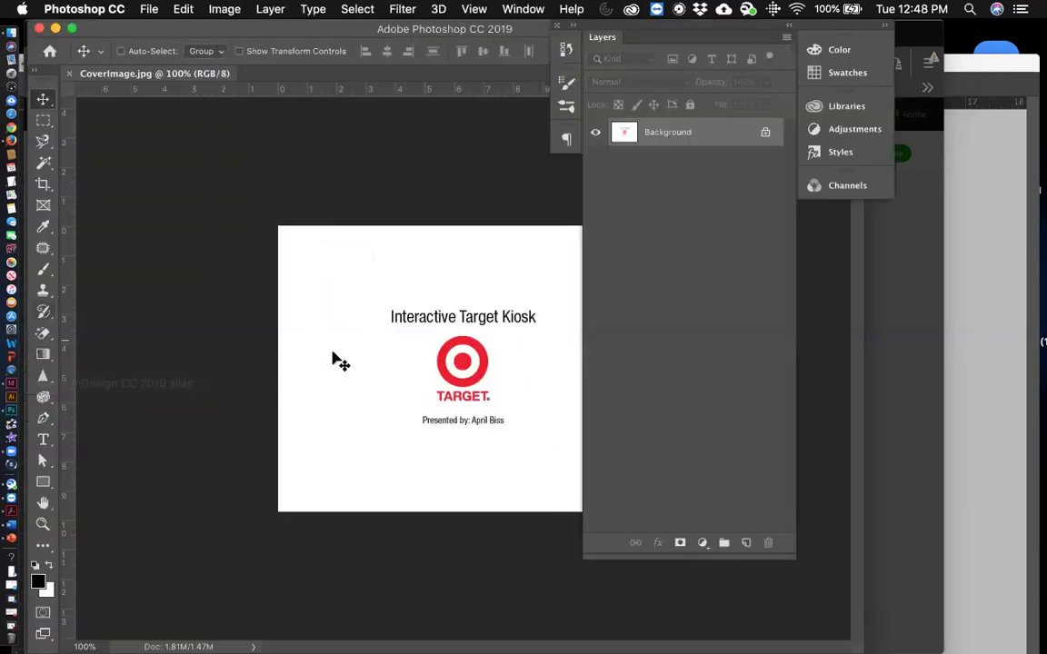
pyautogui.click(225, 9)
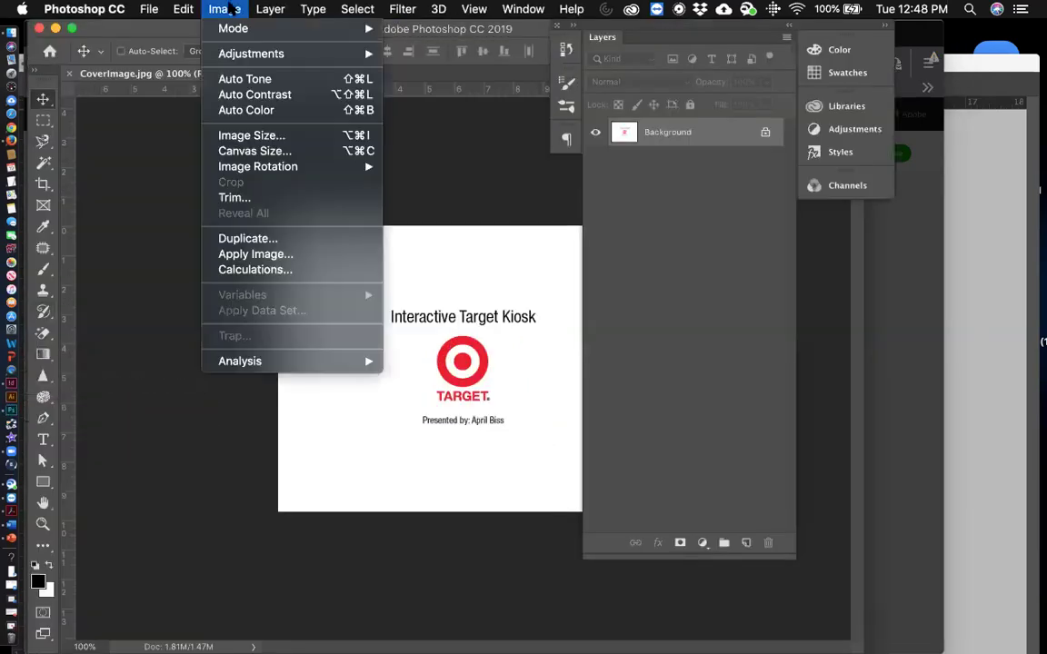
pyautogui.click(240, 136)
pyautogui.doubleClick(491, 315)
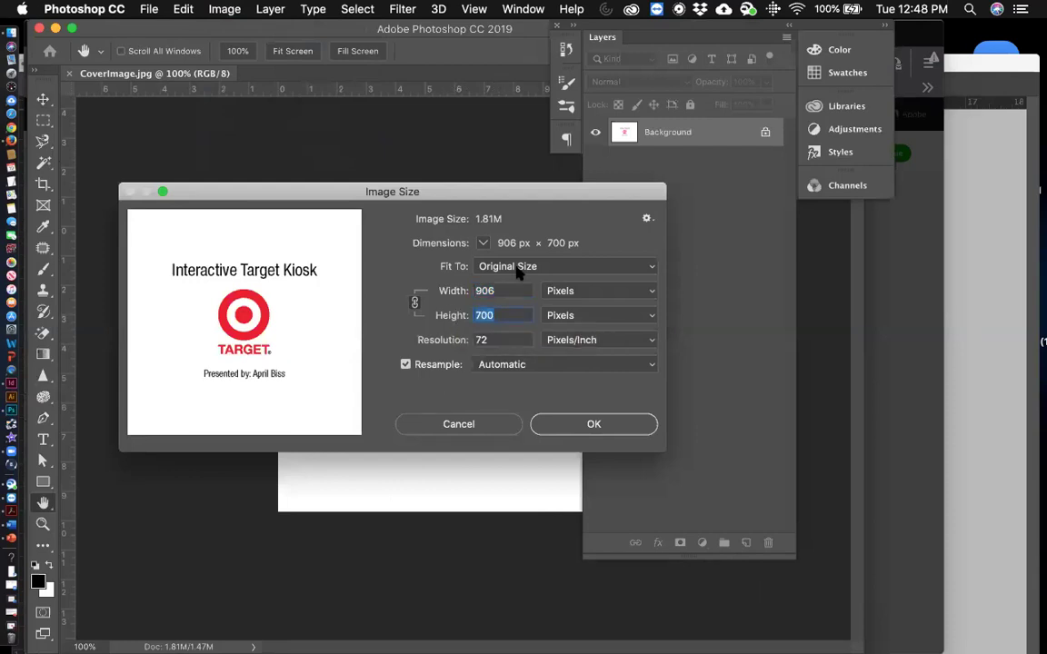
pyautogui.doubleClick(490, 291)
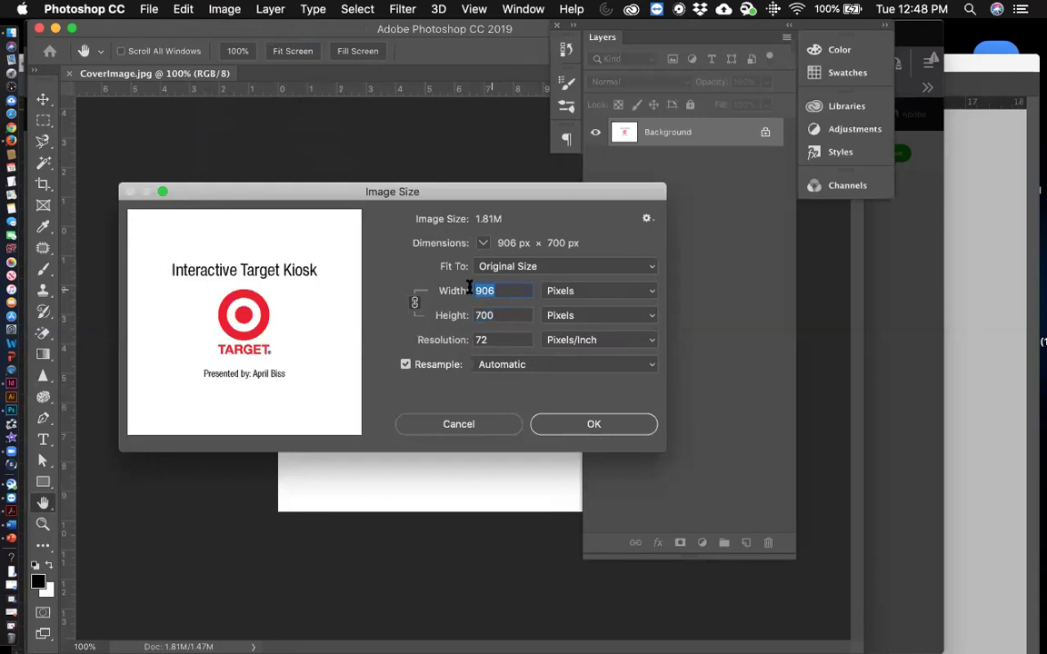
pyautogui.click(506, 426)
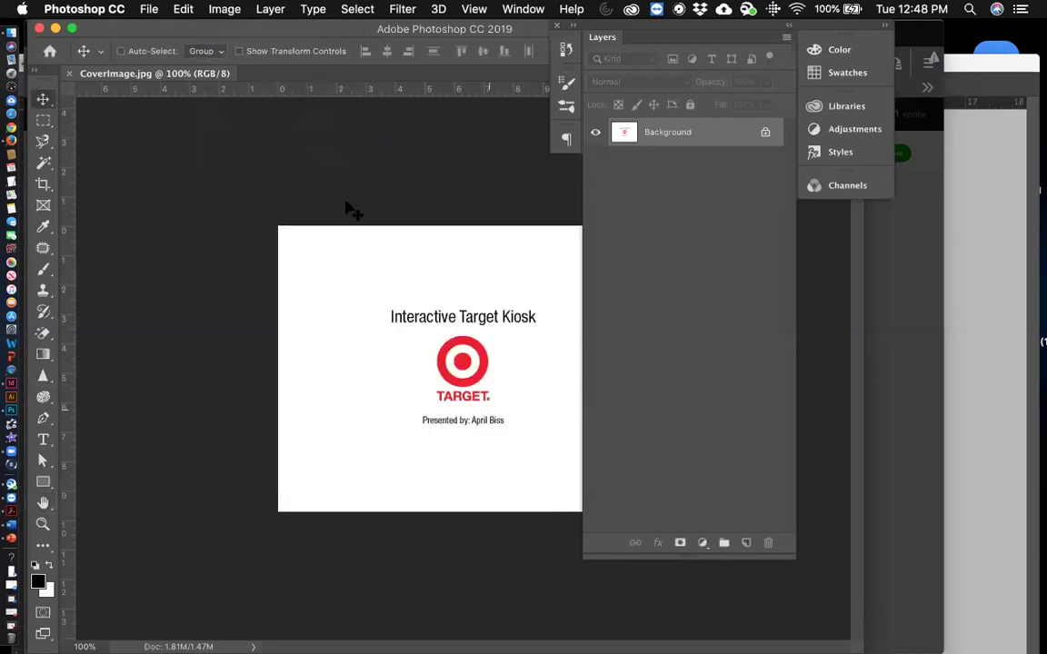
pyautogui.click(55, 28)
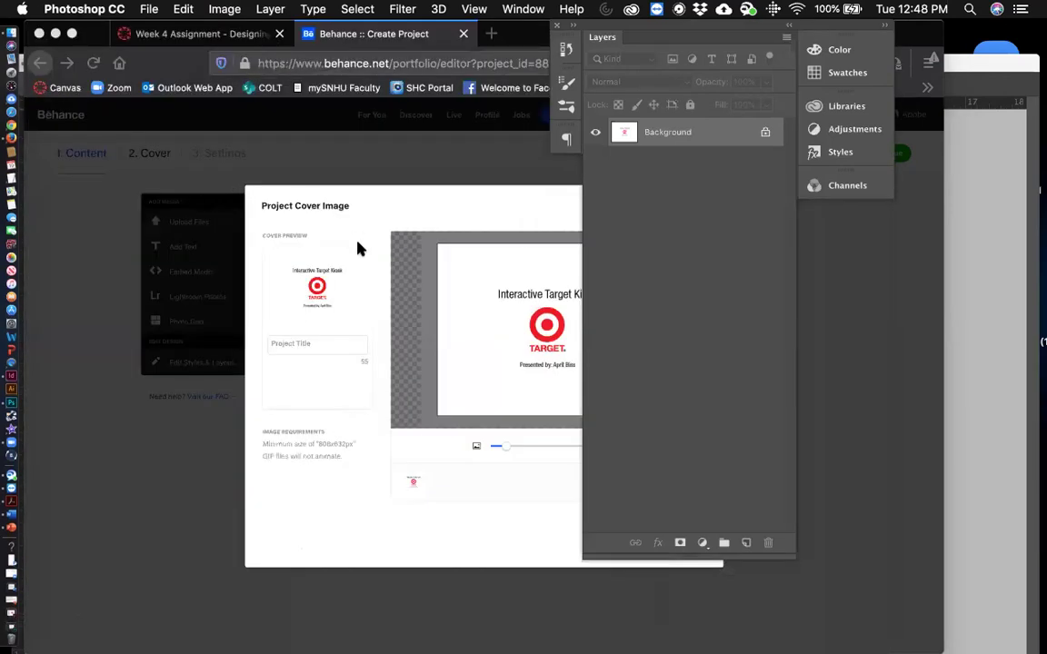
# Step: Title the Behance project "DES240 Target Kiosk Screens", then crop the cover and continue to the project settings
pyautogui.click(384, 189)
pyautogui.click(291, 342)
pyautogui.write('D')
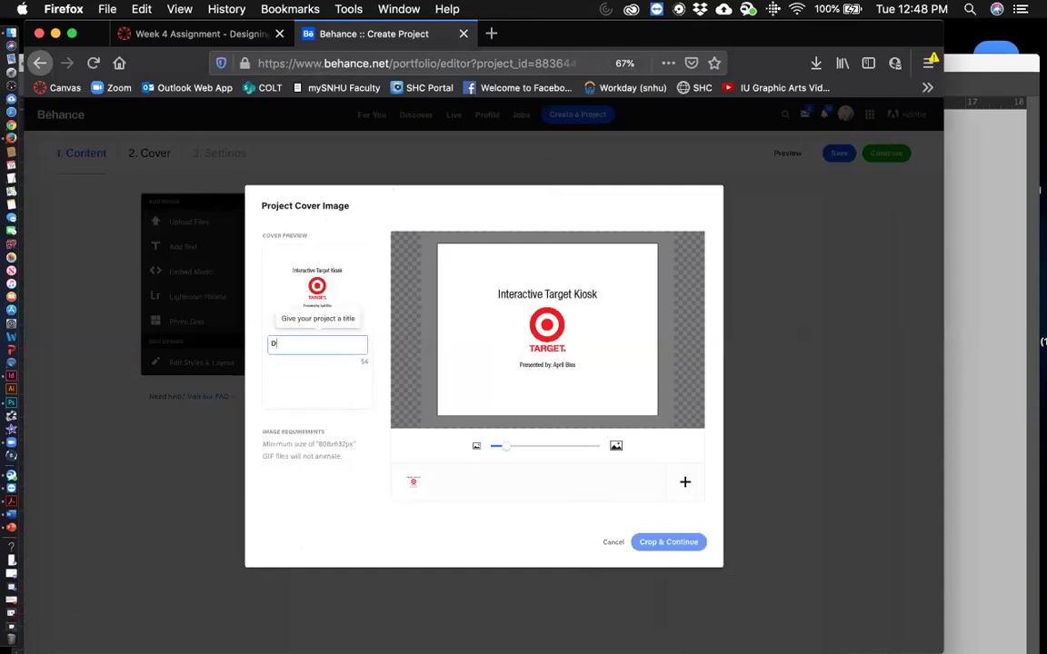
pyautogui.write('ES240')
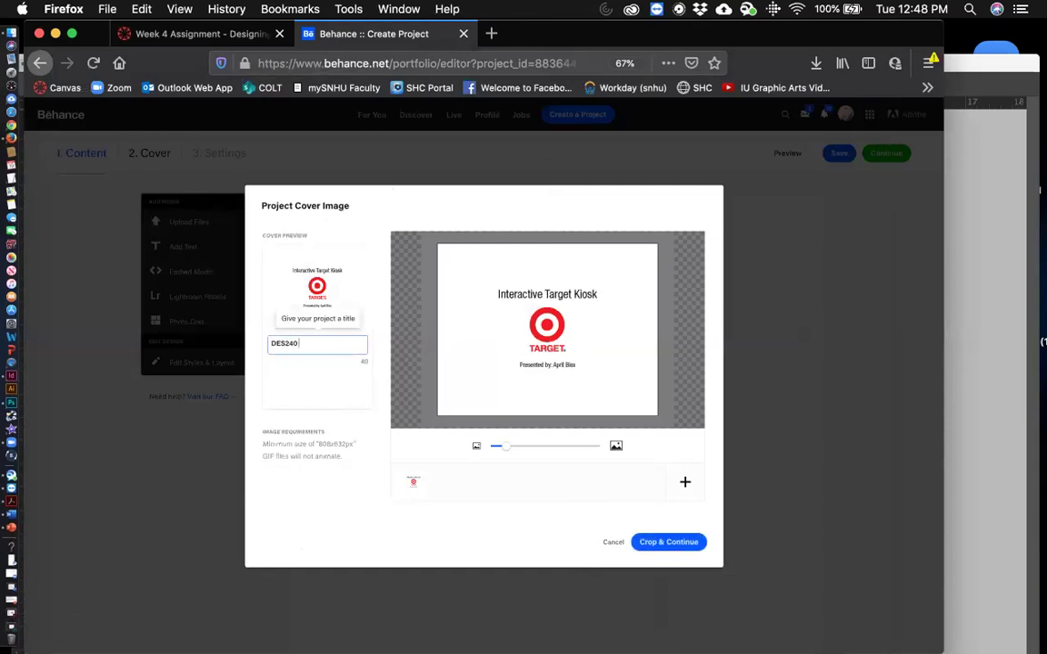
pyautogui.write(' Target Kiosk Screens')
pyautogui.press('BackSpace')
pyautogui.click(660, 543)
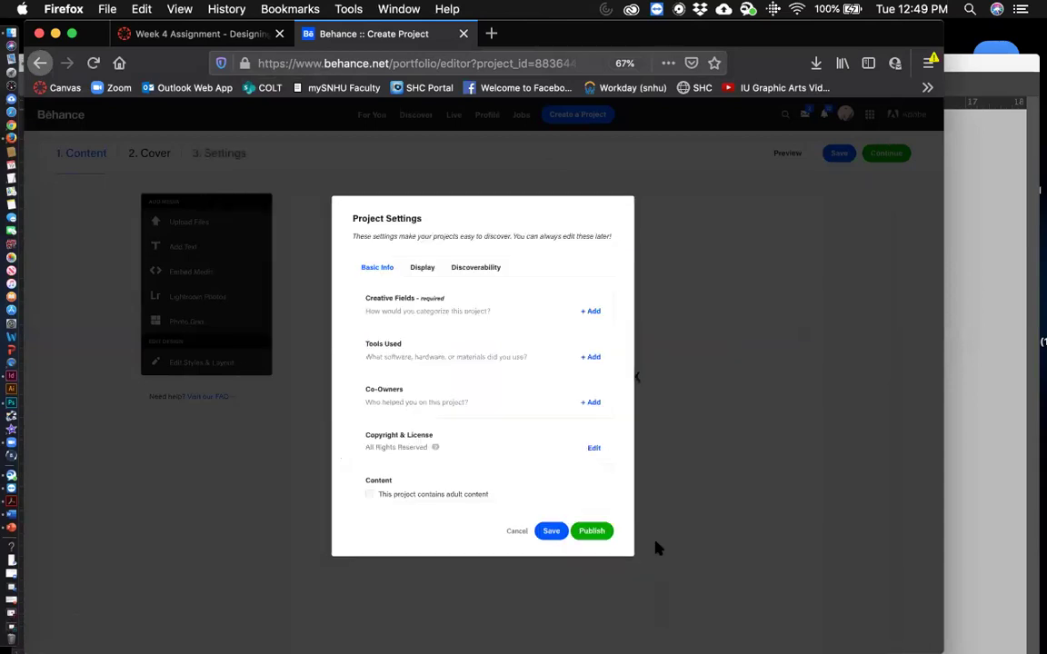
# Step: Set the project's creative fields to Interaction Design, Graphic Design and UI/UX
pyautogui.click(589, 311)
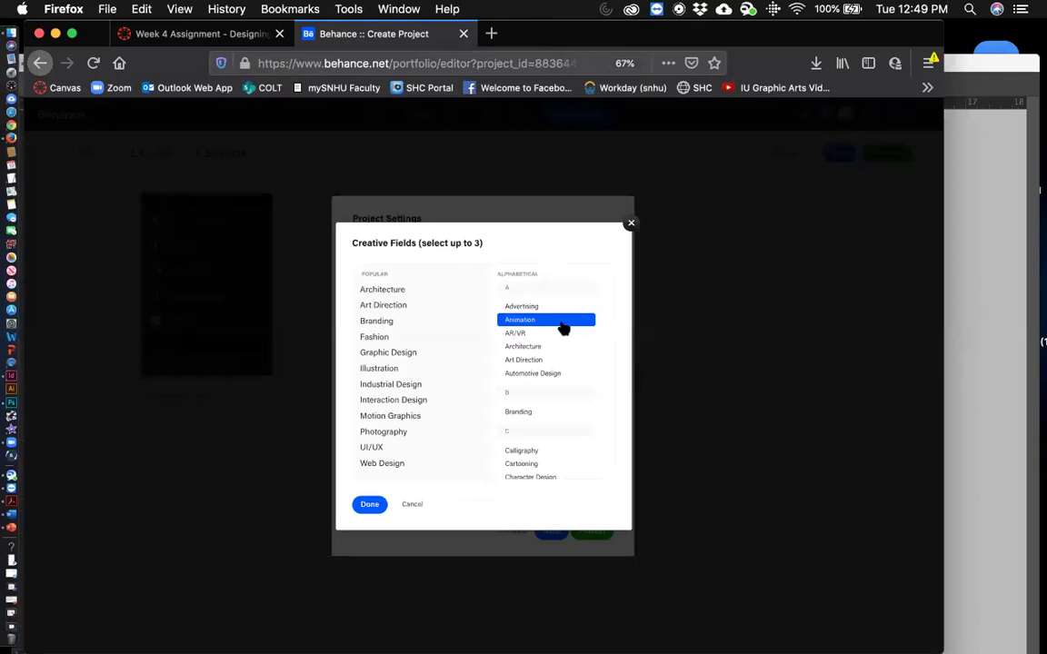
pyautogui.scroll(-5, 559, 413)
pyautogui.scroll(-5, 560, 414)
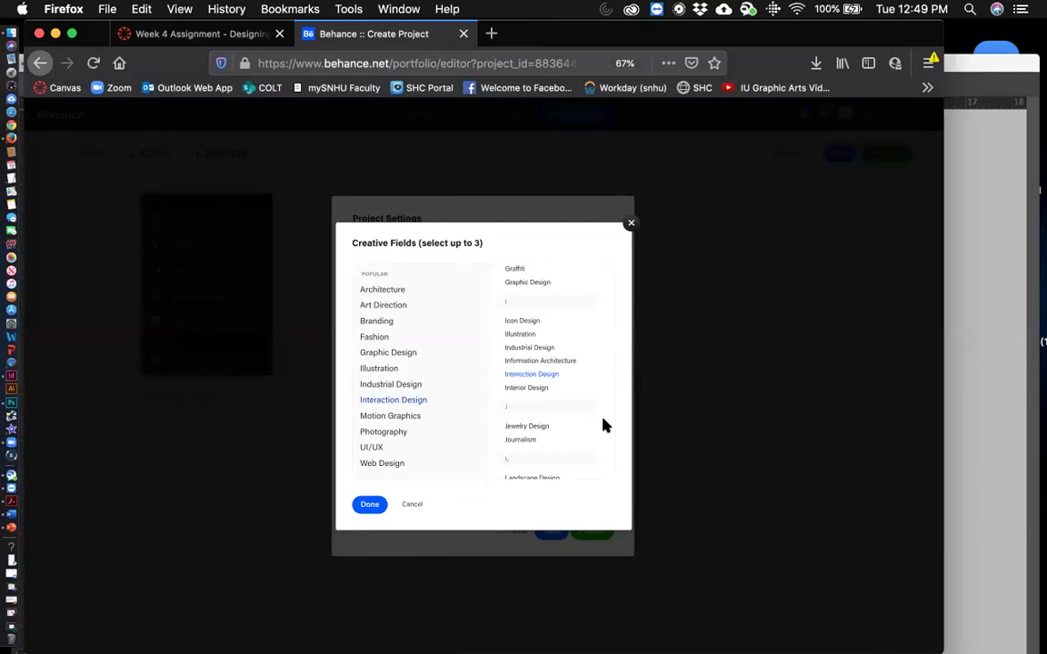
pyautogui.scroll(2, 573, 354)
pyautogui.click(536, 330)
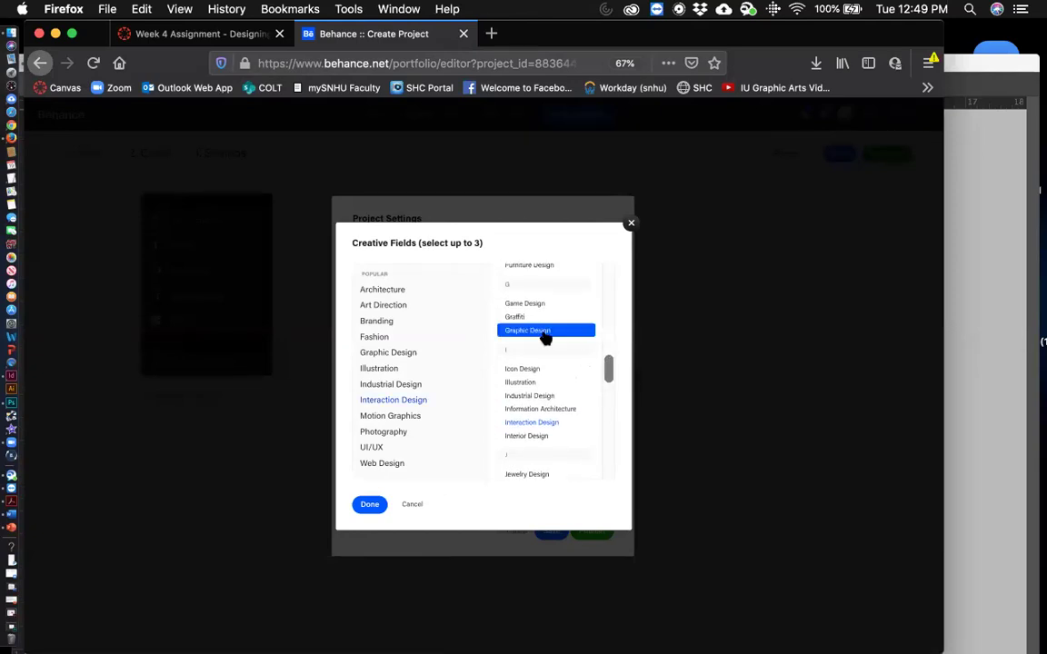
pyautogui.scroll(8, 556, 361)
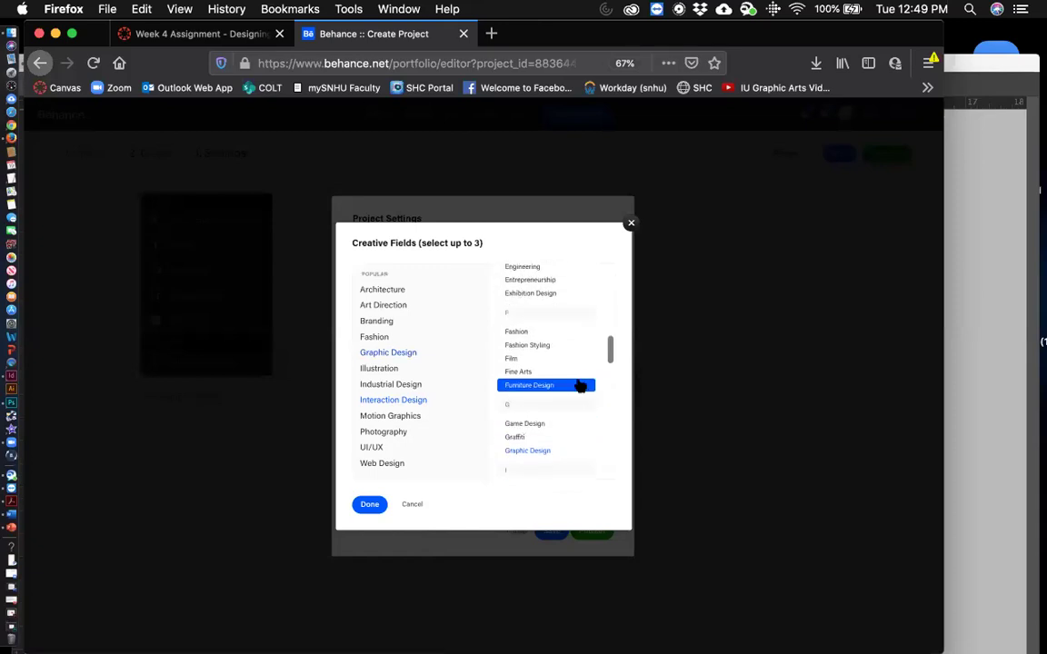
pyautogui.scroll(7, 580, 385)
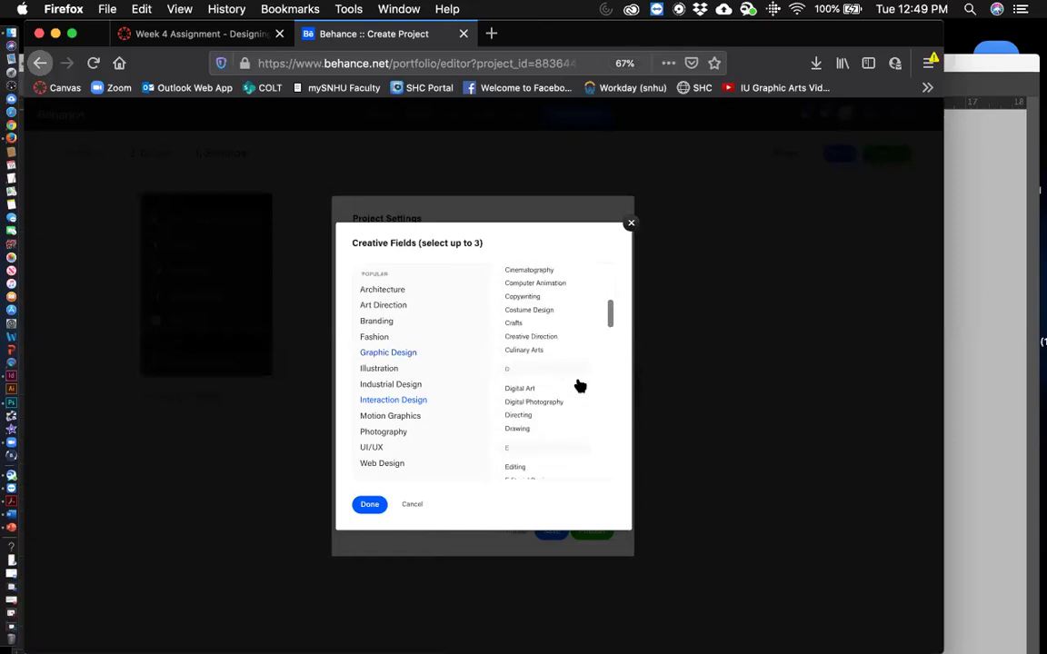
pyautogui.scroll(6, 580, 385)
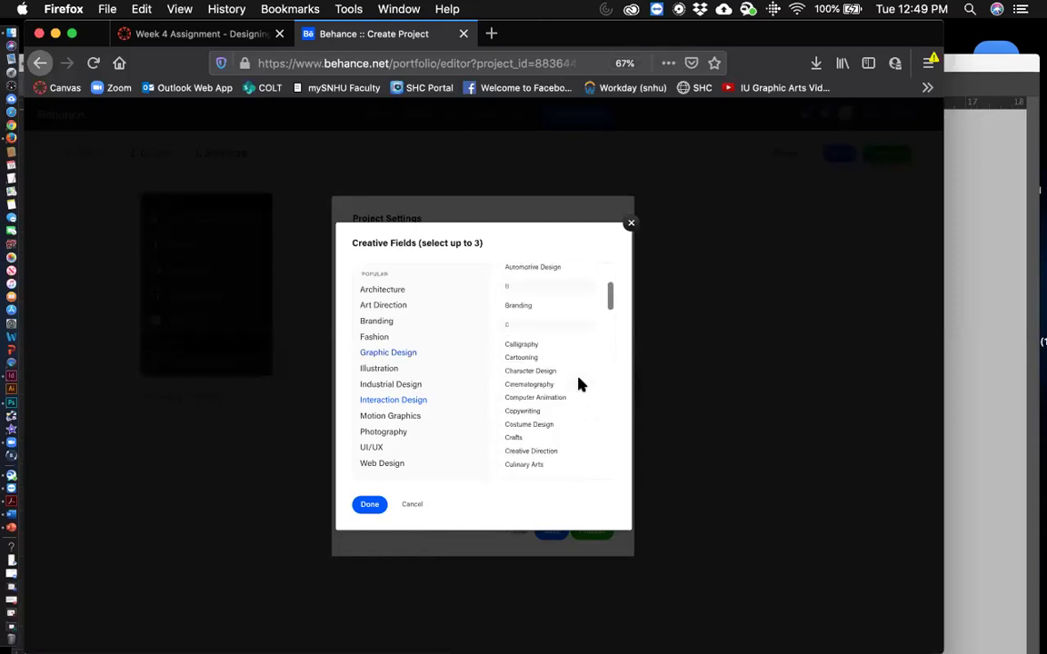
pyautogui.scroll(3, 579, 385)
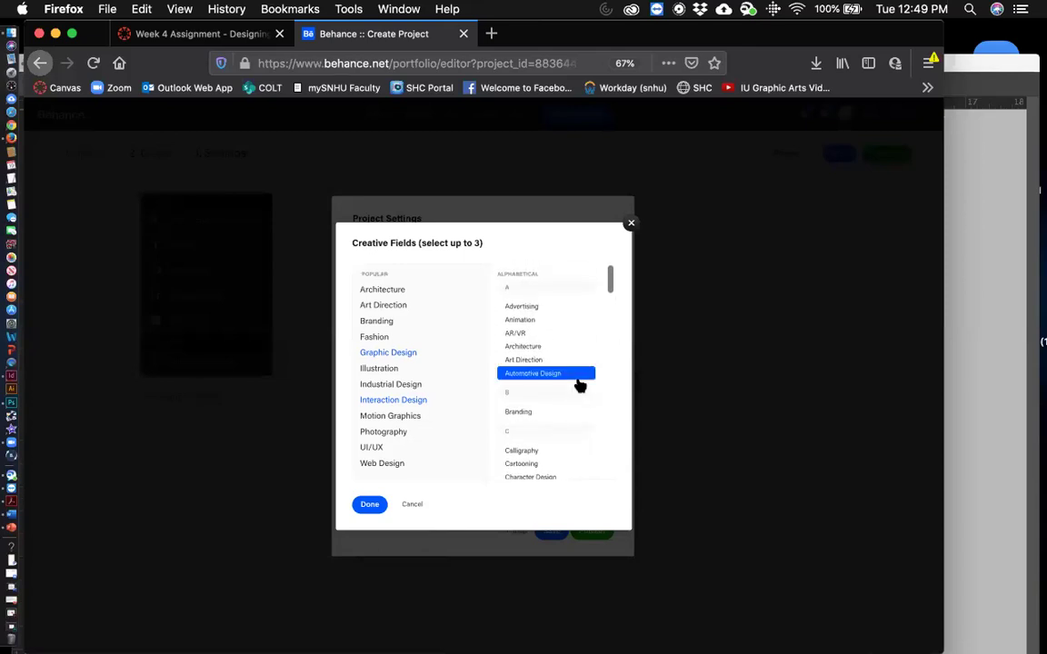
pyautogui.scroll(-20, 580, 386)
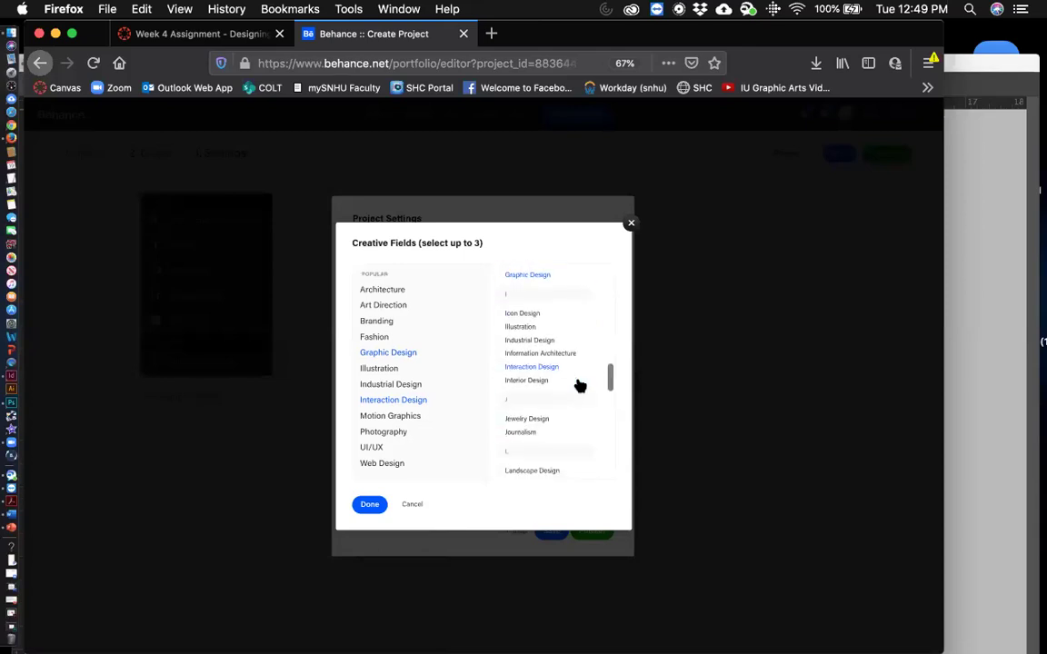
pyautogui.scroll(-15, 580, 385)
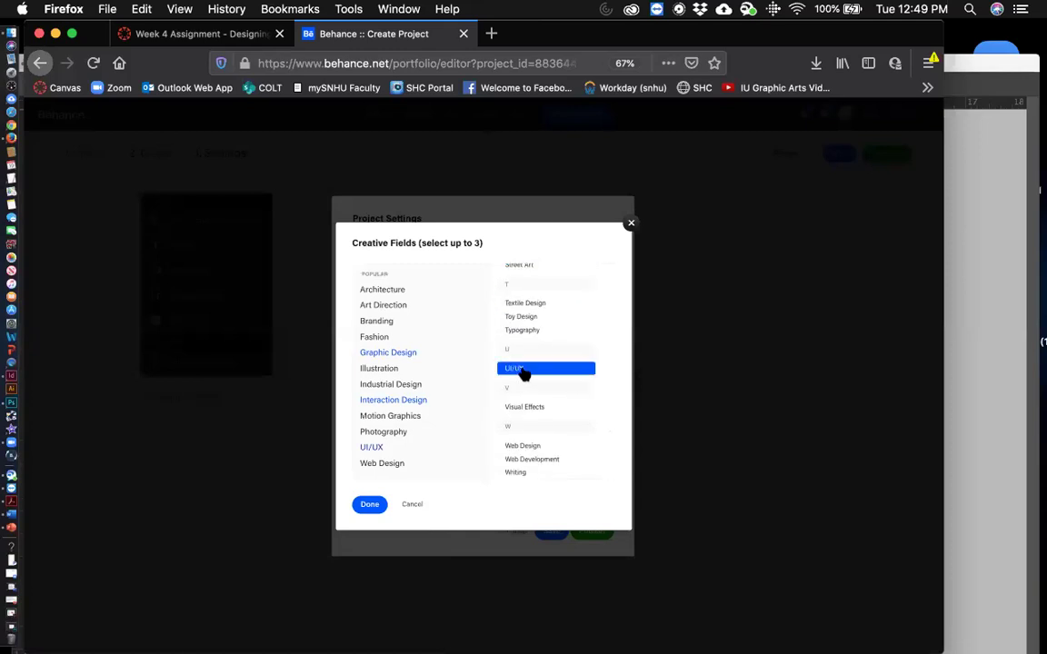
pyautogui.click(370, 505)
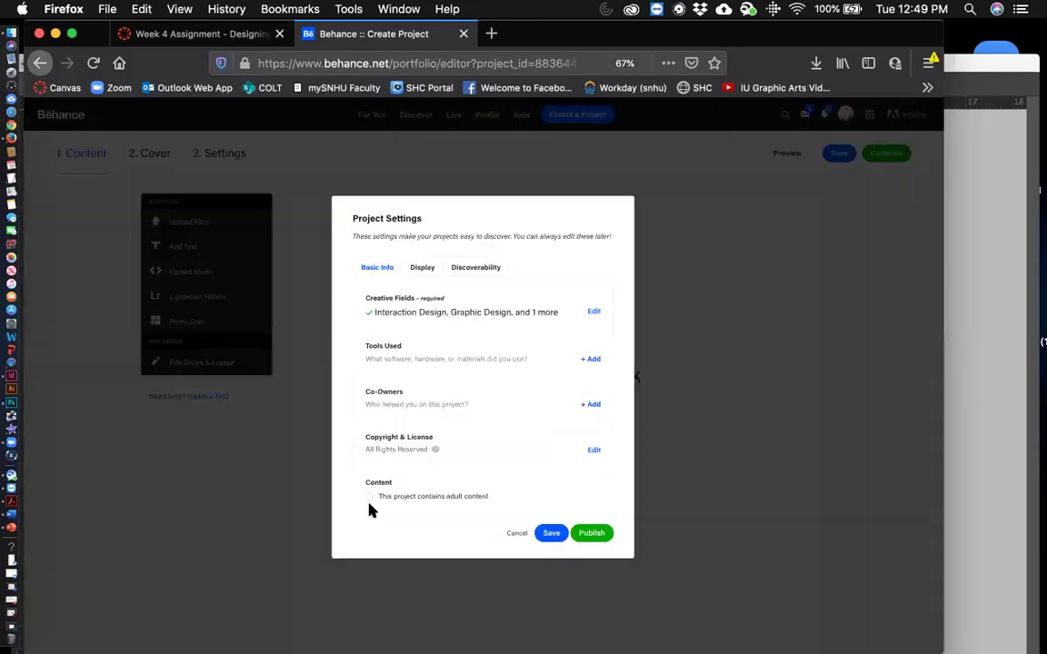
# Step: Add Adobe Creative Suite (unspecified) as the tool used on the project
pyautogui.click(590, 359)
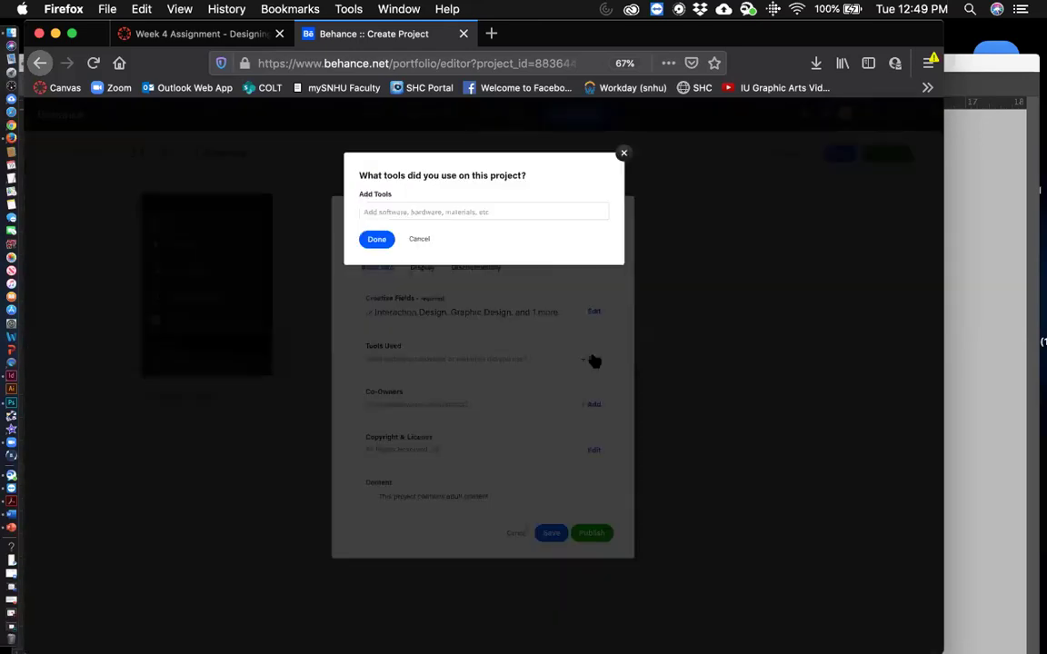
pyautogui.click(405, 211)
pyautogui.write('A')
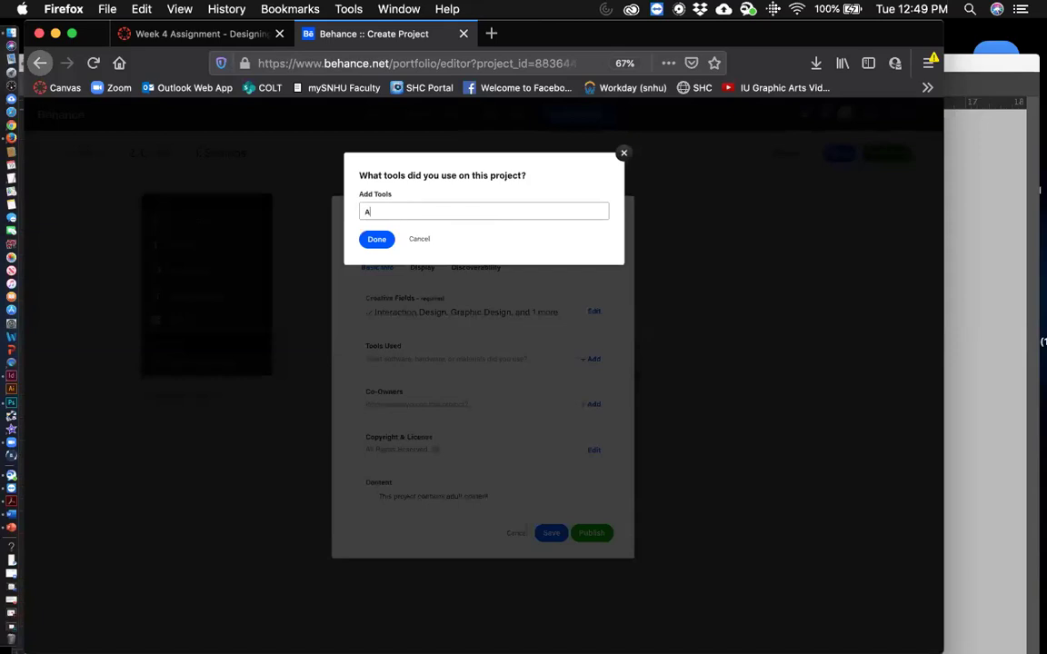
pyautogui.write('dobe Creative')
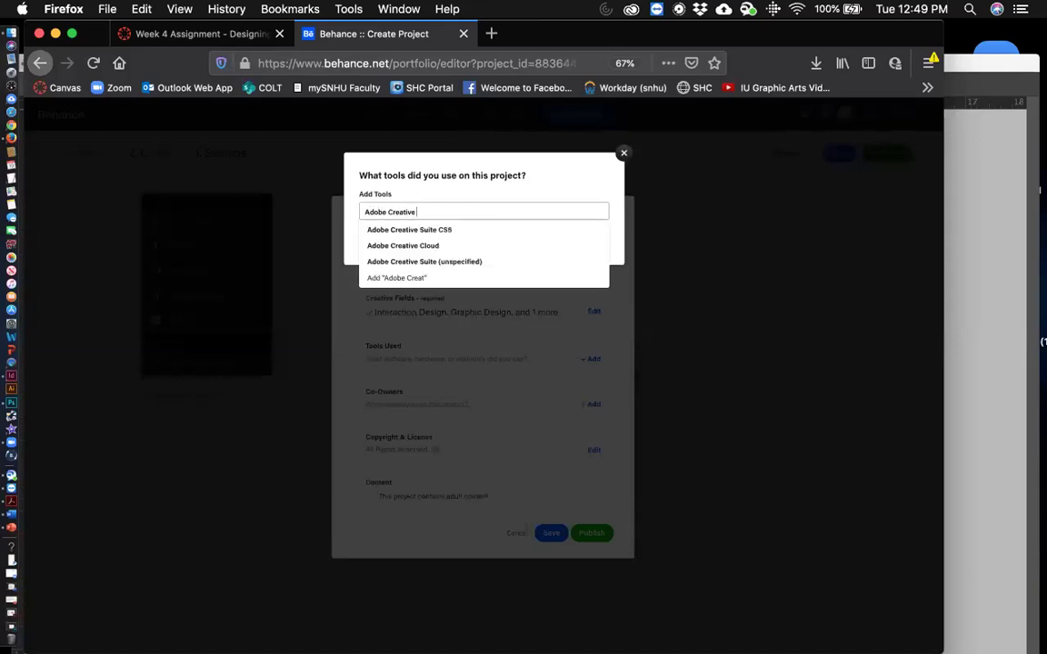
pyautogui.click(438, 262)
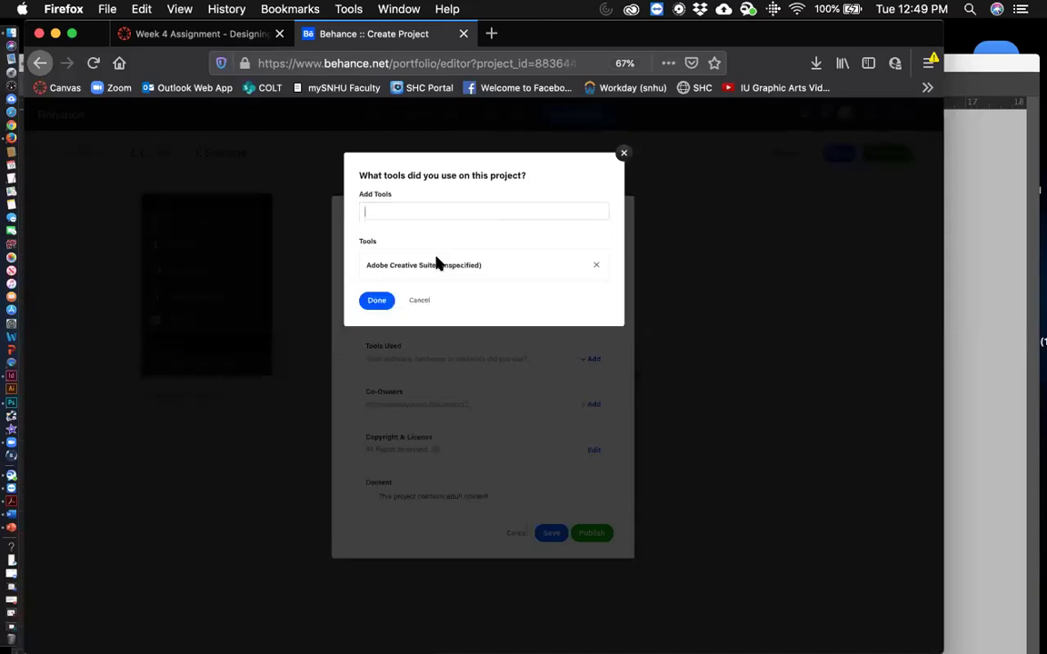
pyautogui.click(373, 303)
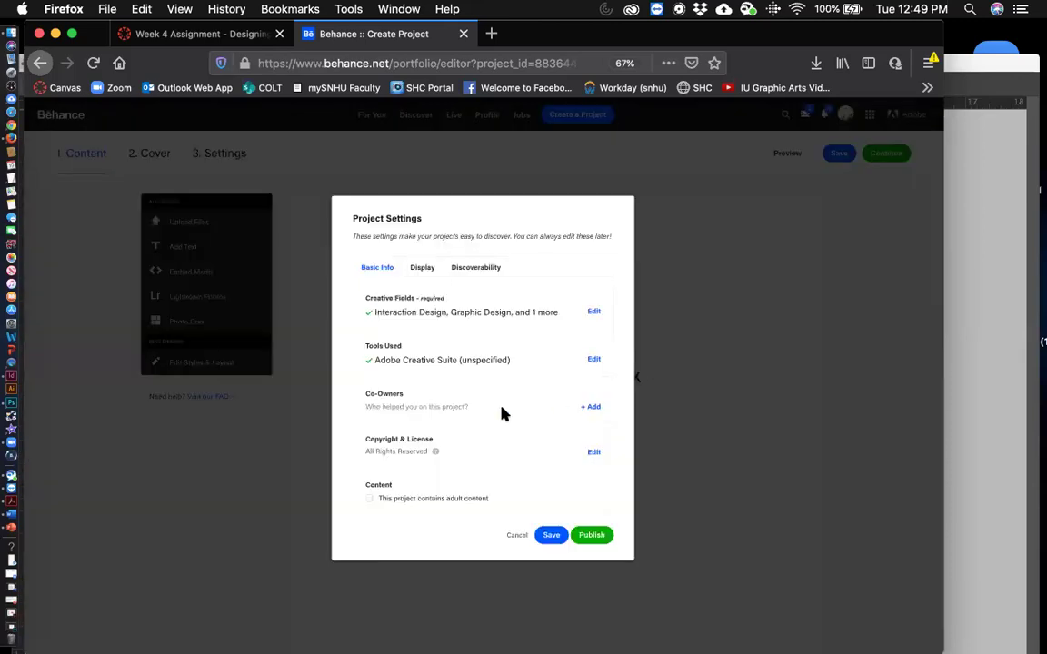
# Step: Publish the project, select its share link, and open the Behance profile page showing the published work
pyautogui.click(590, 540)
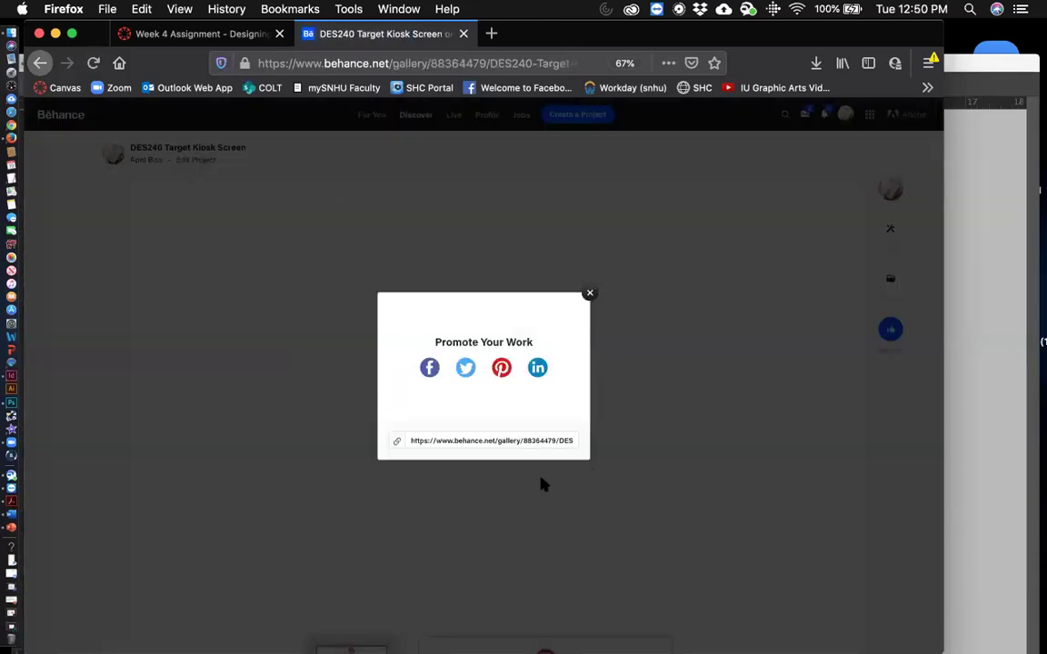
pyautogui.click(526, 442)
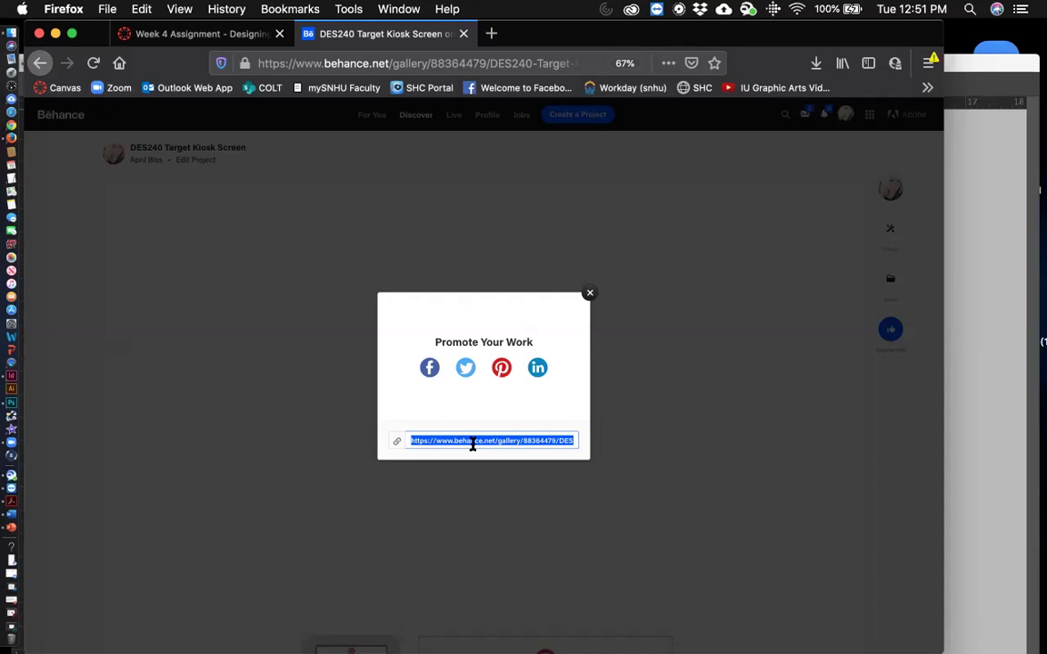
pyautogui.click(589, 294)
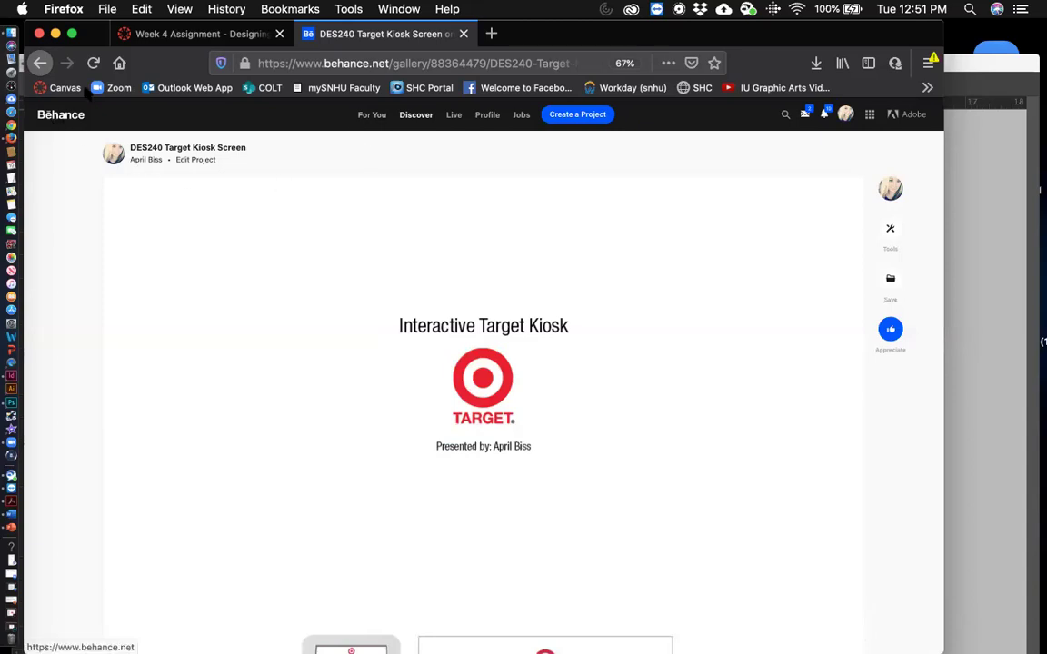
pyautogui.click(845, 115)
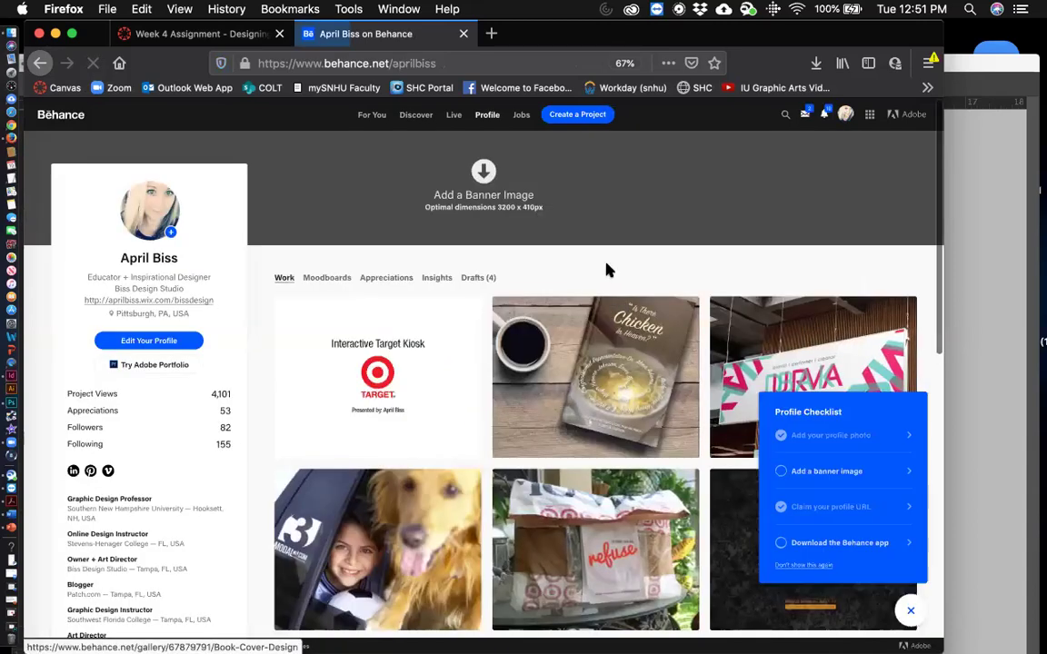
# Step: Switch to Canvas and review the Week 4 Assignment's submission instructions and grading rubric
pyautogui.click(218, 35)
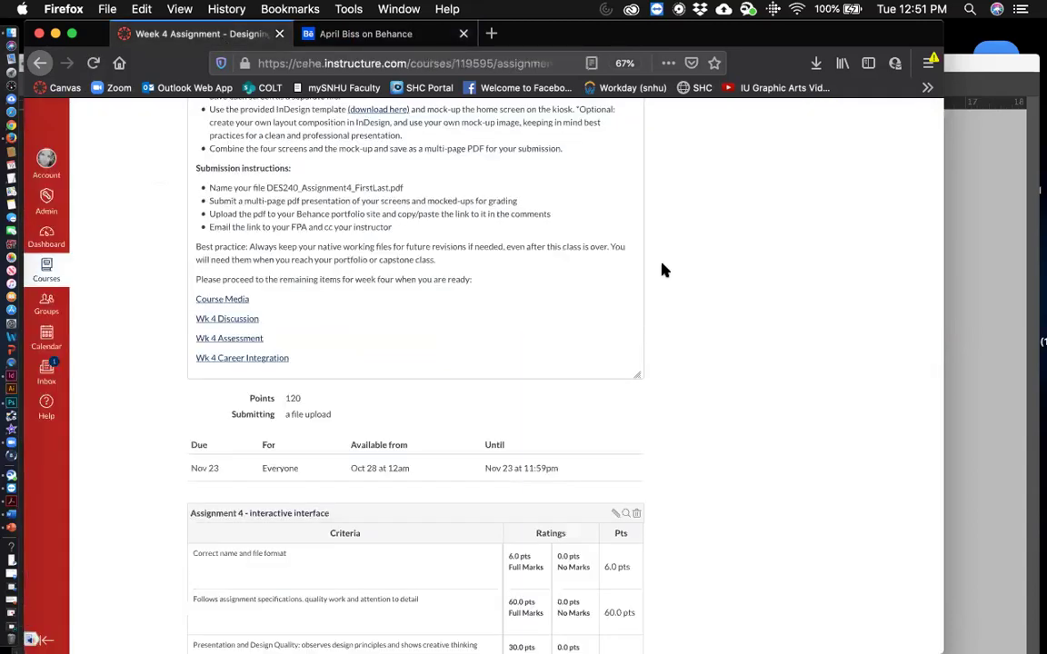
pyautogui.scroll(3, 663, 263)
pyautogui.scroll(10, 663, 252)
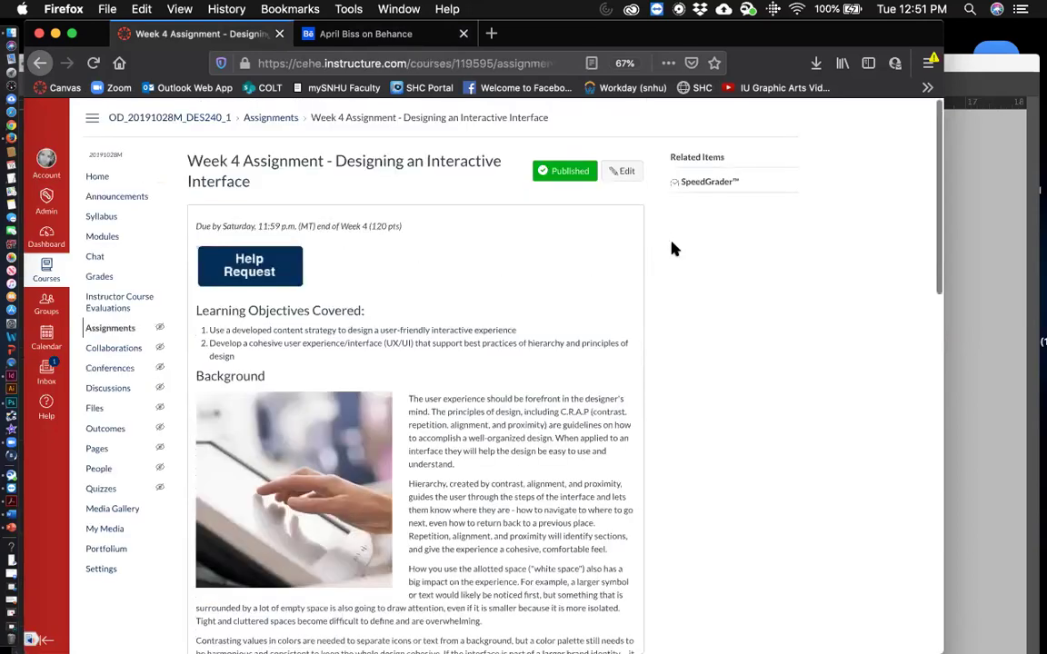
pyautogui.scroll(-15, 713, 267)
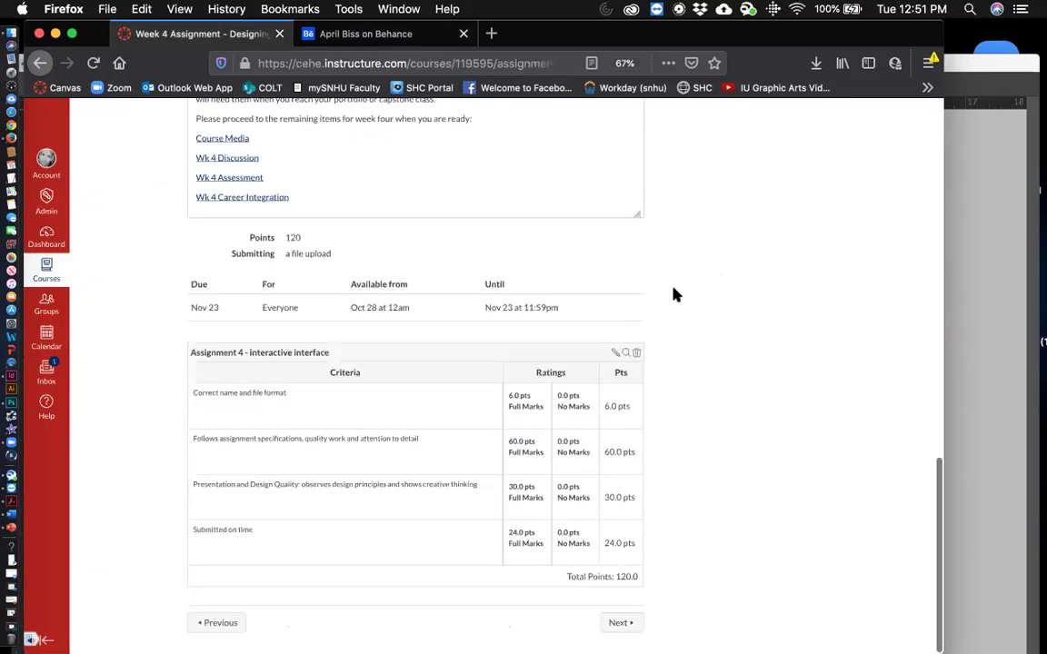
pyautogui.scroll(15, 685, 242)
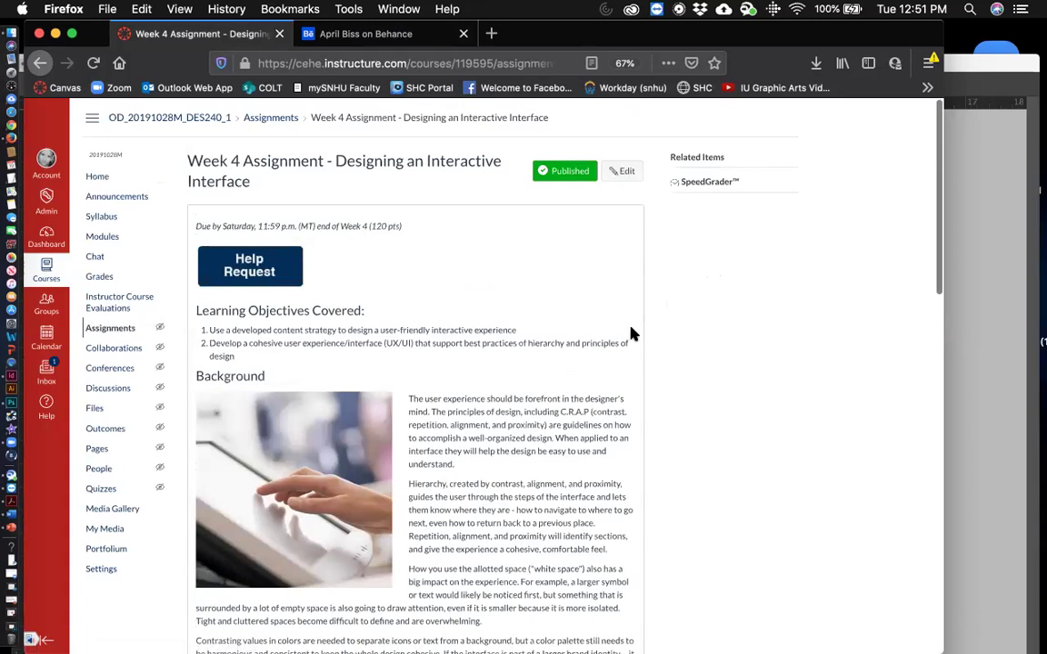
pyautogui.scroll(-15, 633, 334)
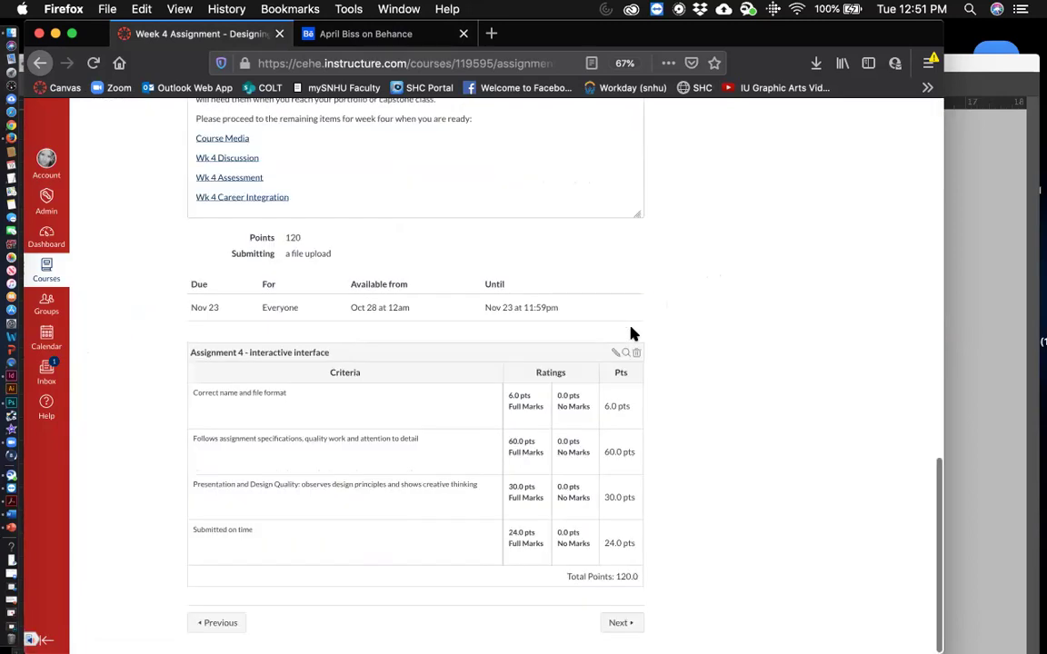
pyautogui.scroll(15, 632, 334)
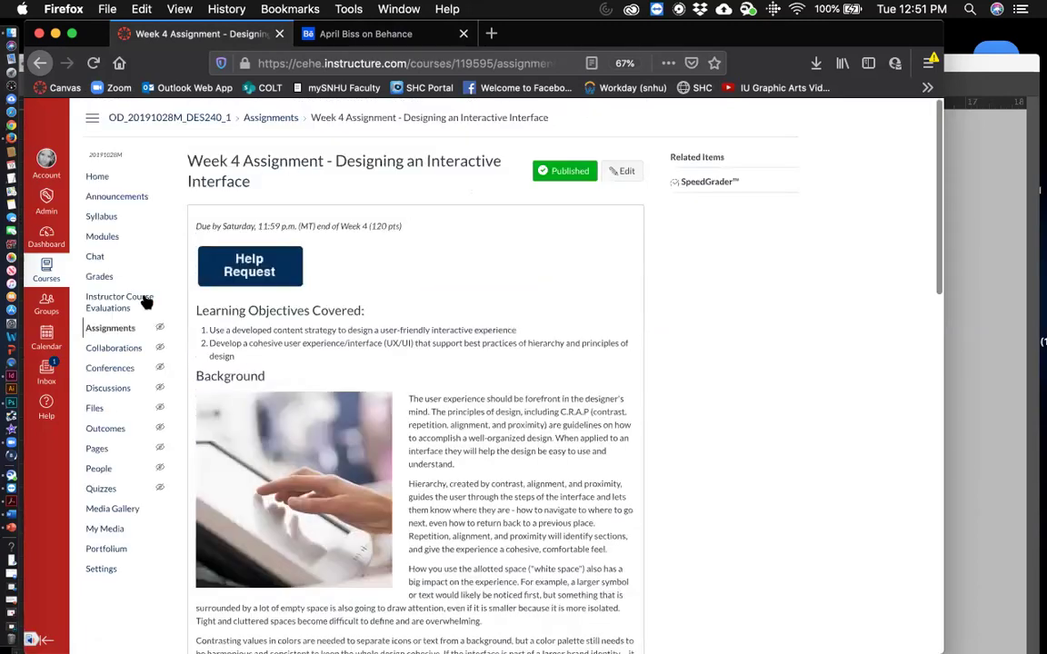
# Step: Open the course settings and bring up the Week 4 Assessment page in student view
pyautogui.click(102, 571)
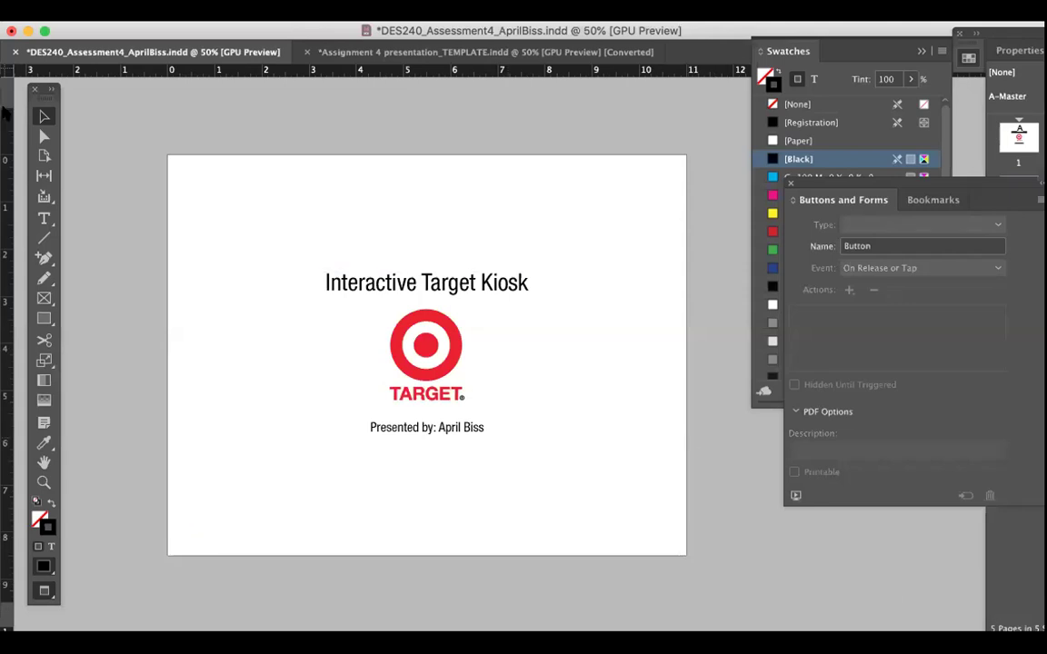
pyautogui.press('Tab')
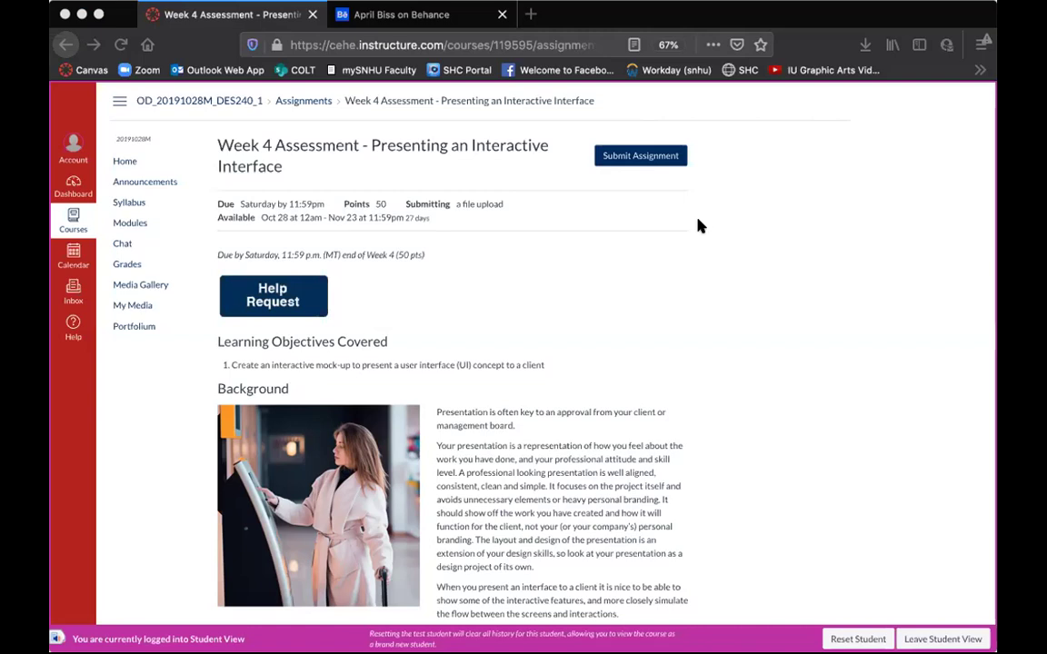
pyautogui.click(733, 553)
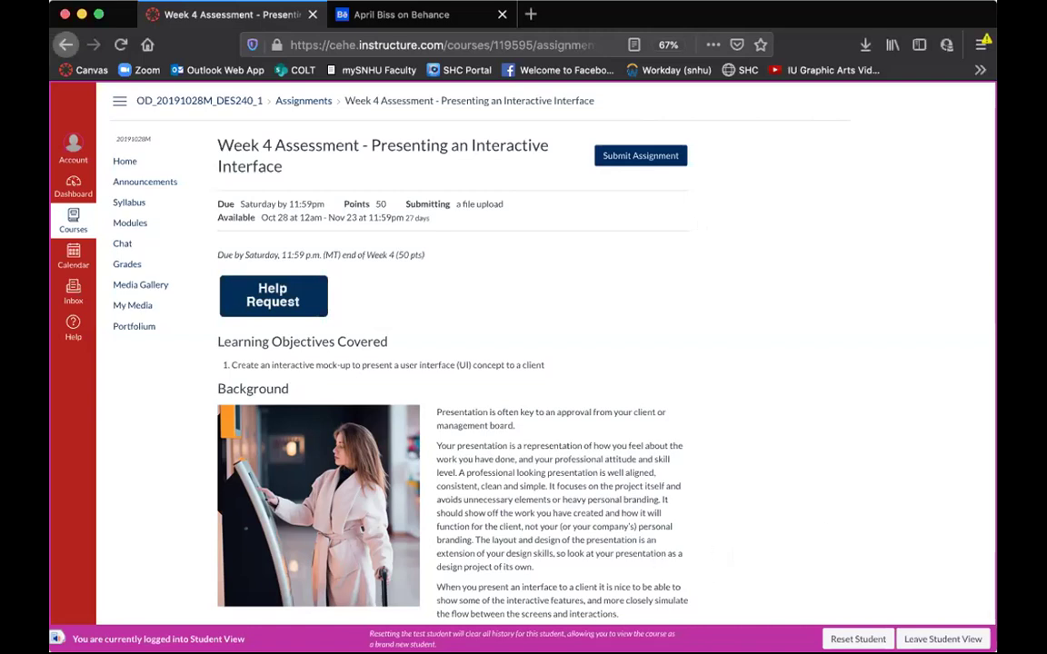
pyautogui.hotkey('ctrl', 'alt', '-')
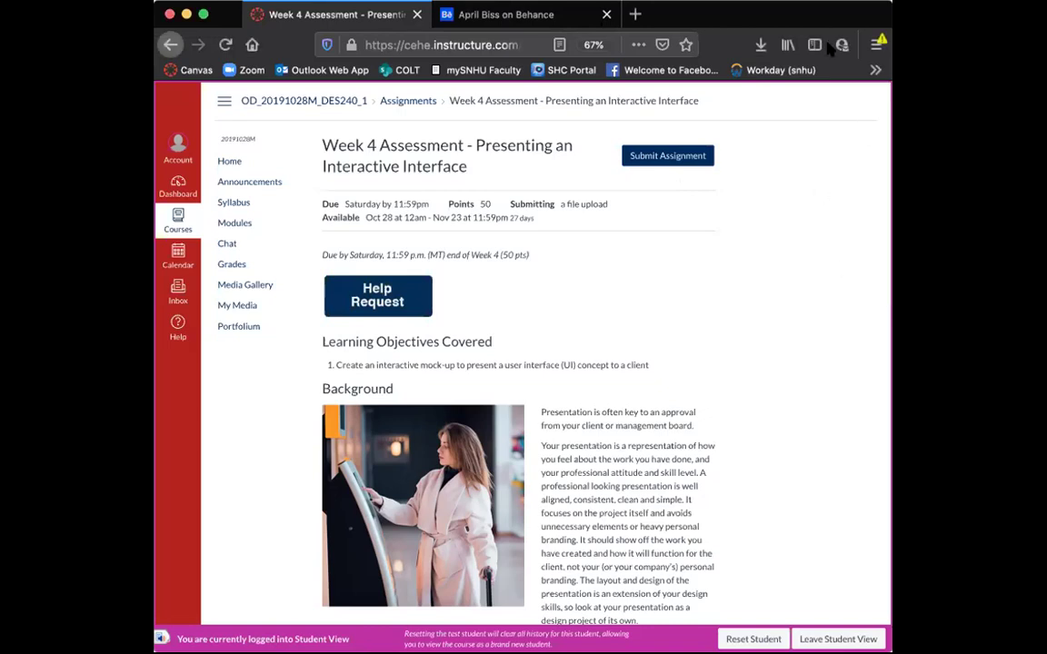
# Step: Open the Week 4 Assessment submission form and examine its file chooser and comments field without submitting anything
pyautogui.click(650, 164)
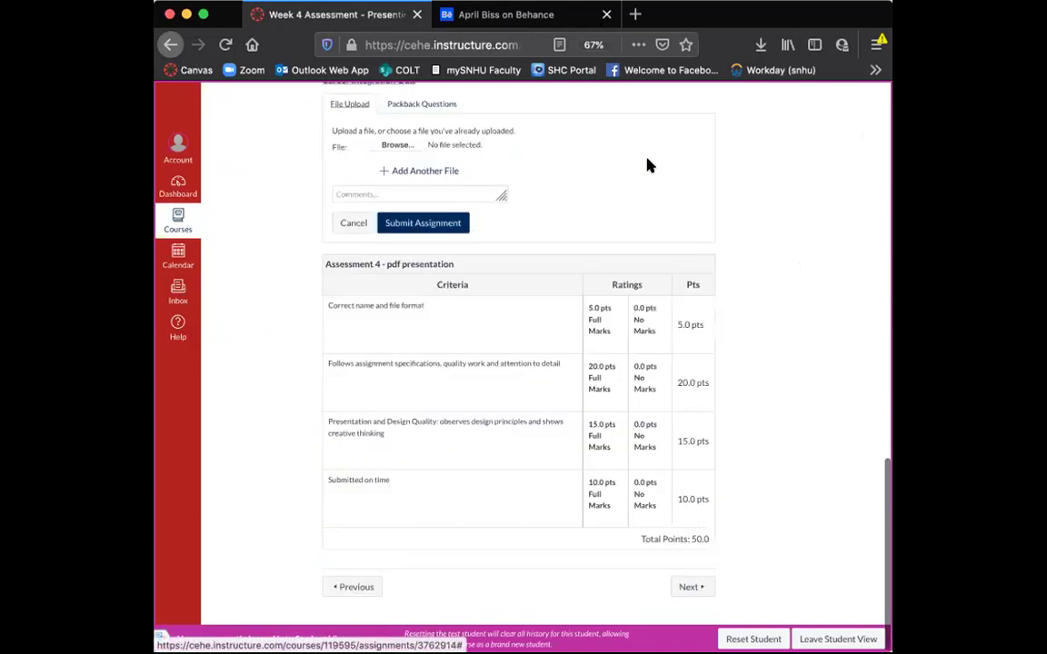
pyautogui.scroll(1, 651, 175)
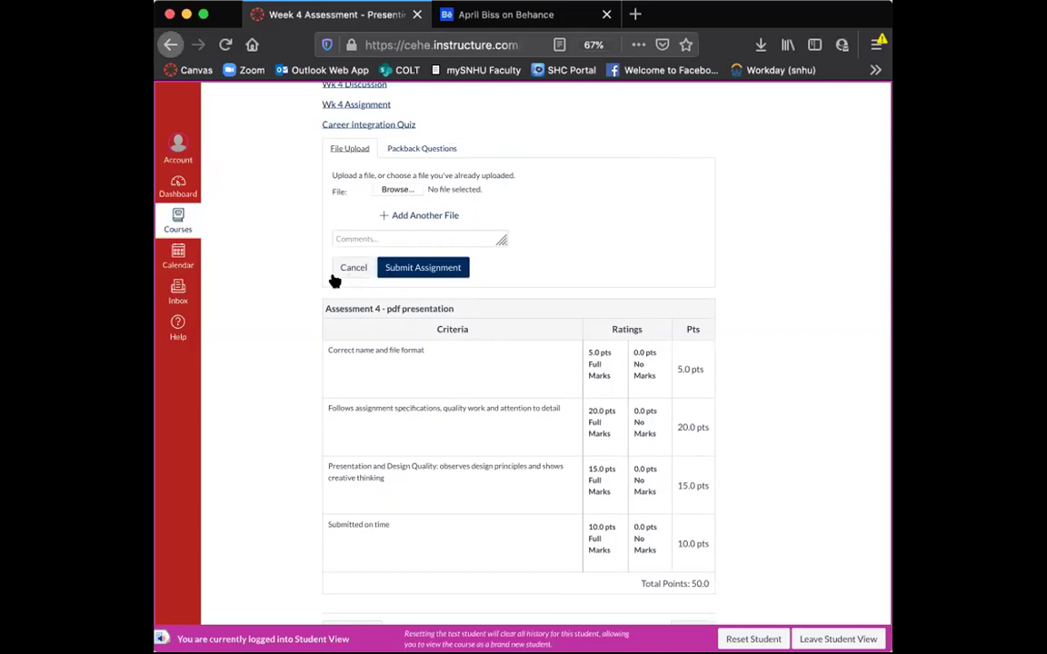
pyautogui.click(404, 192)
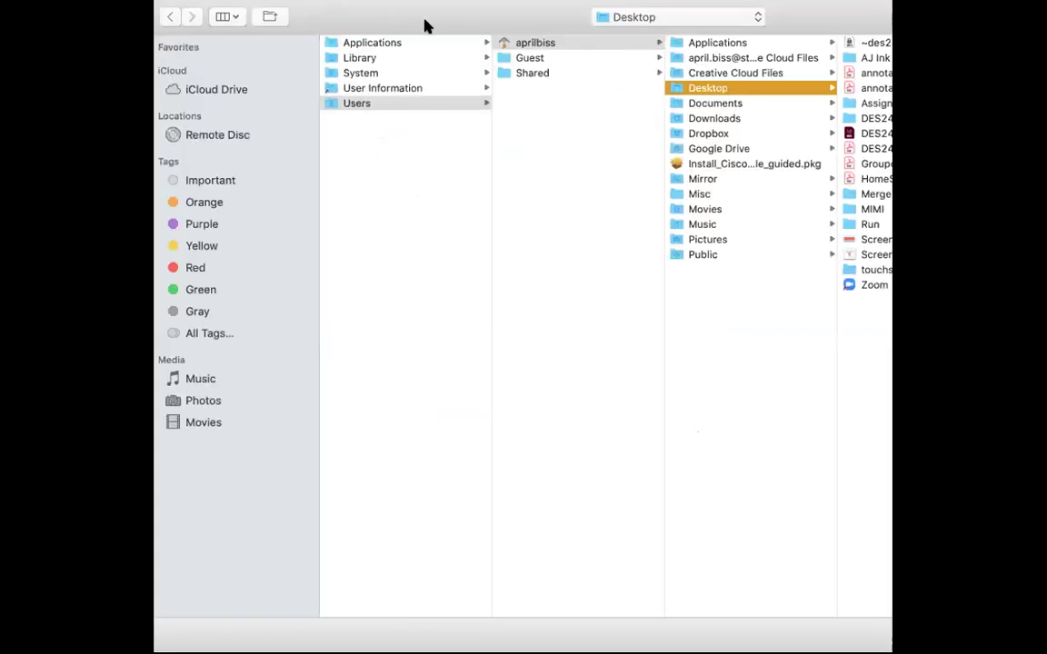
pyautogui.press('Escape')
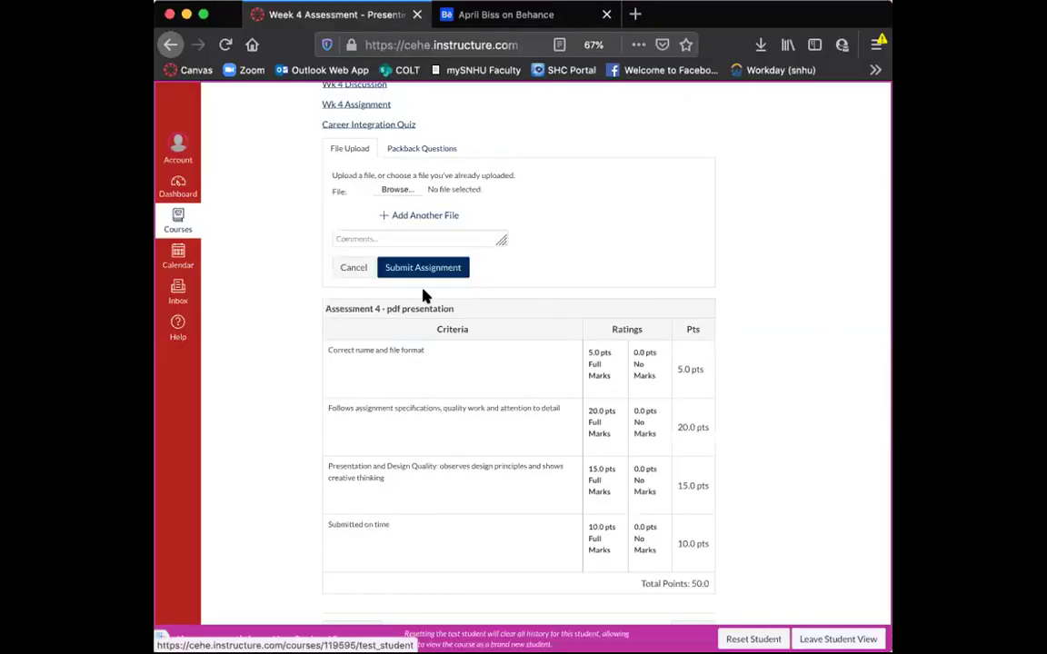
pyautogui.click(369, 238)
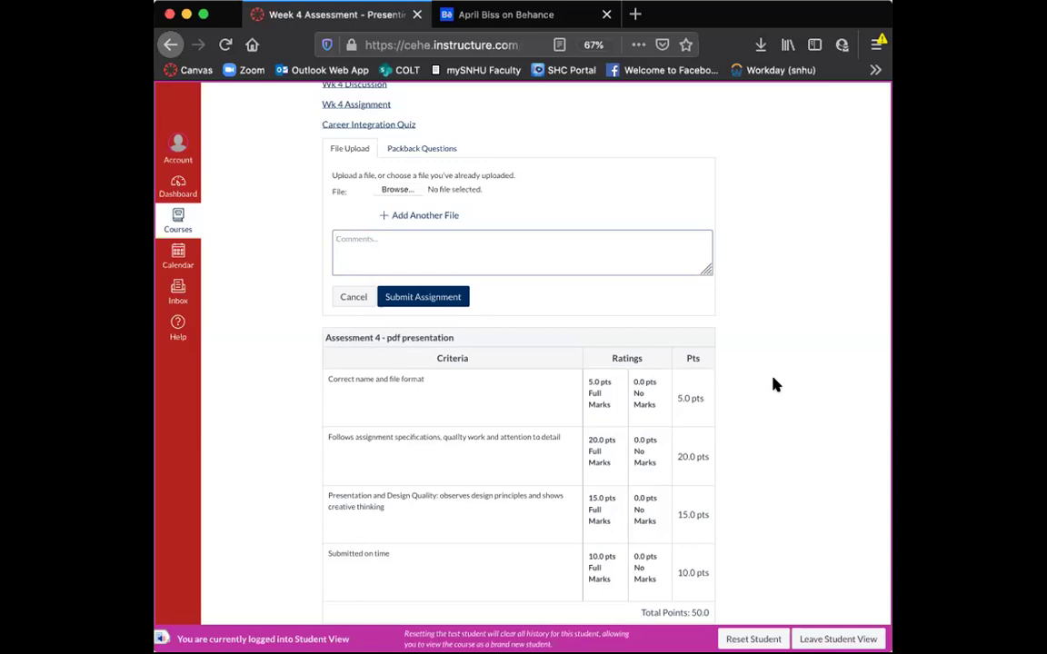
pyautogui.scroll(10, 773, 384)
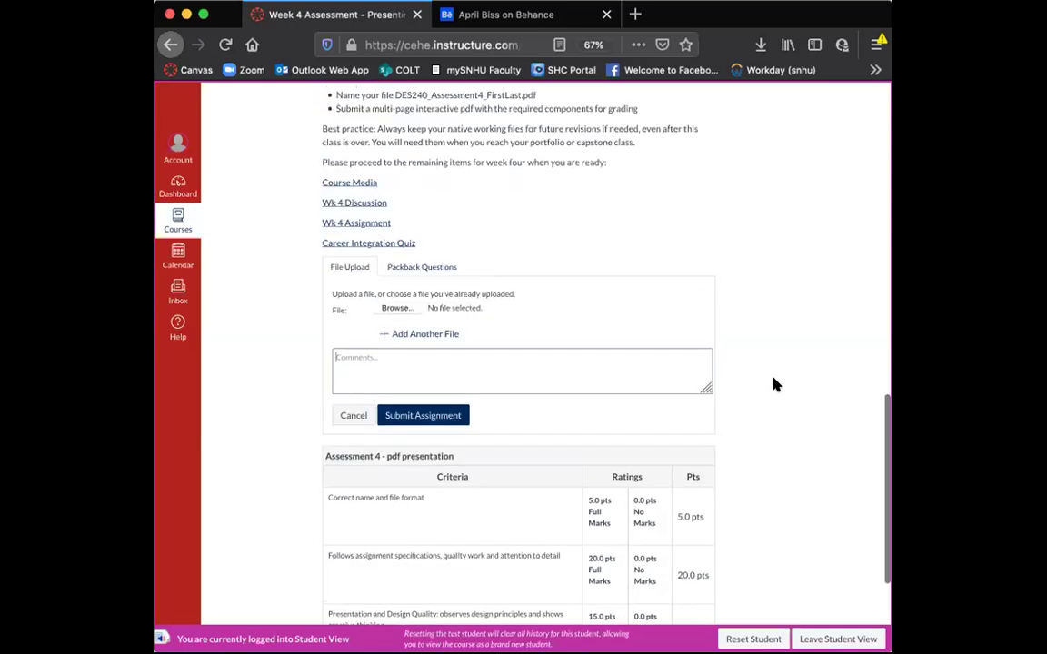
pyautogui.scroll(3, 773, 385)
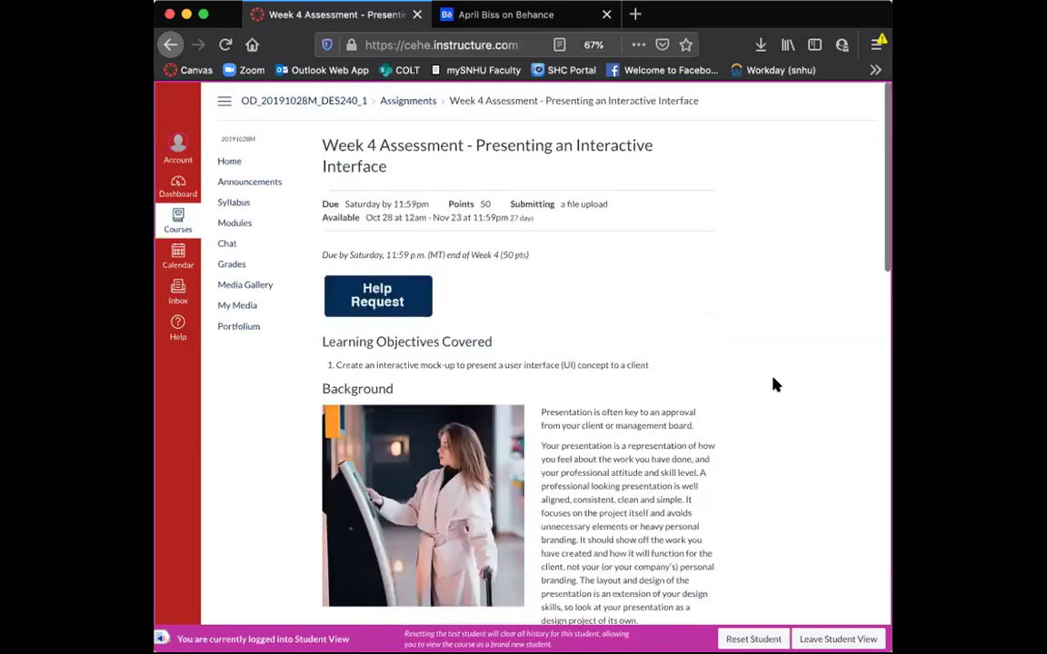